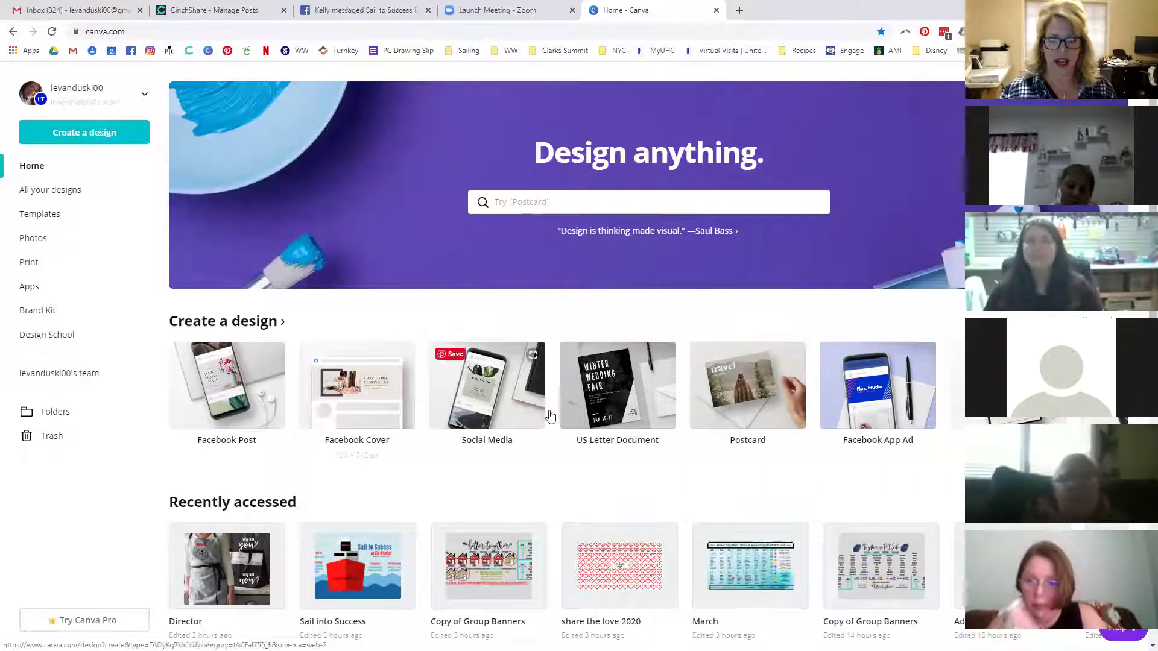
Start a new blank design in the Social Media format.
{"action": "left_click", "coordinate": [234, 320]}
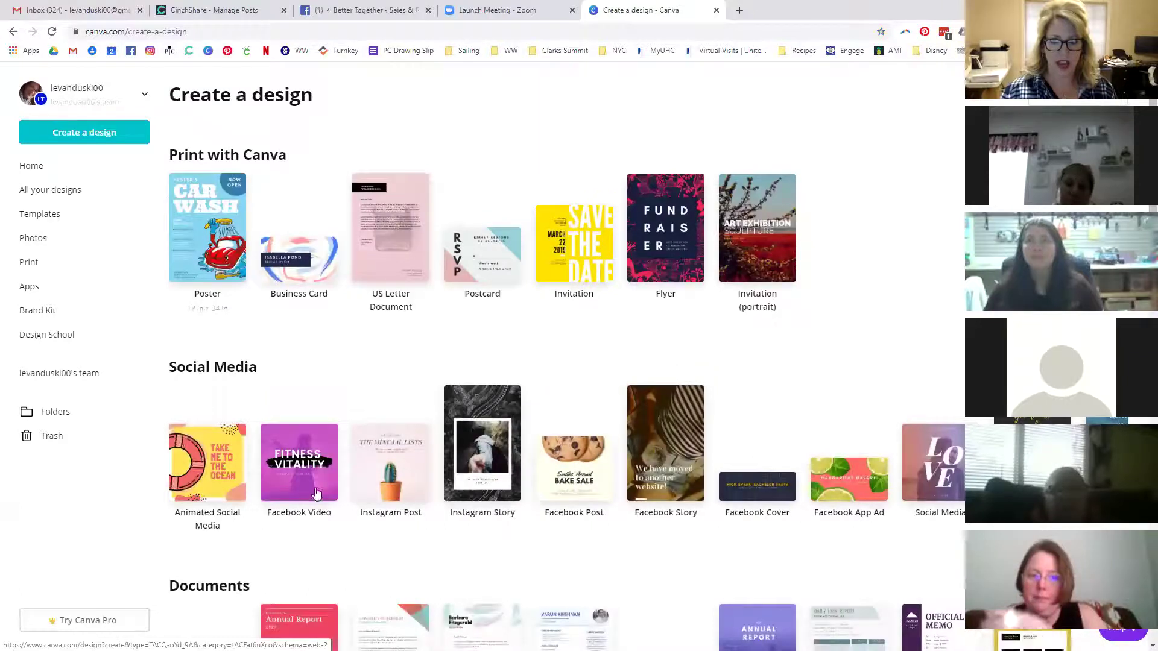
{"action": "left_click", "coordinate": [936, 476]}
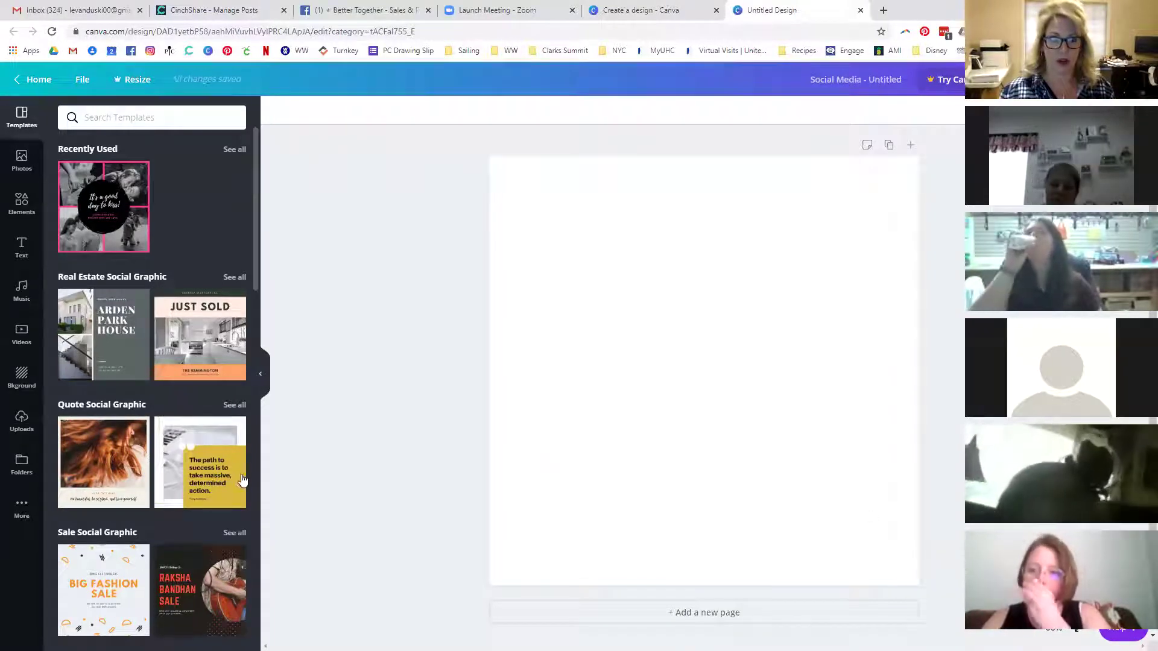
Place the uploaded "Spread a Little Kindness" image on the blank page.
{"action": "left_click", "coordinate": [20, 428]}
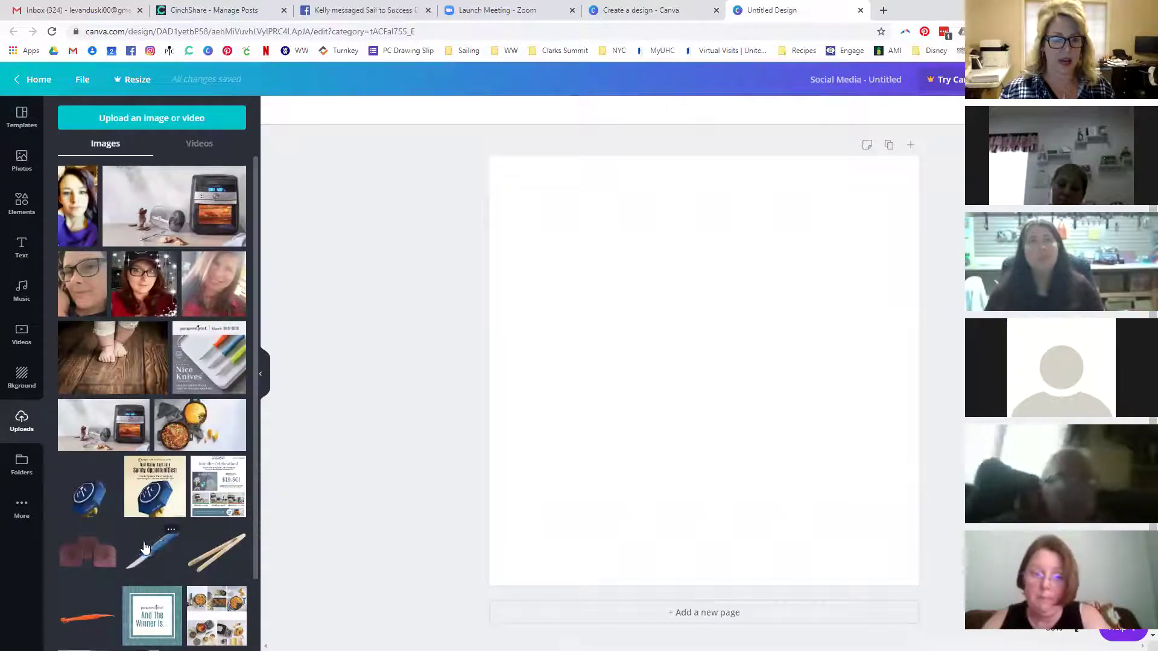
{"action": "scroll", "coordinate": [158, 477], "scroll_direction": "down", "scroll_amount": 10}
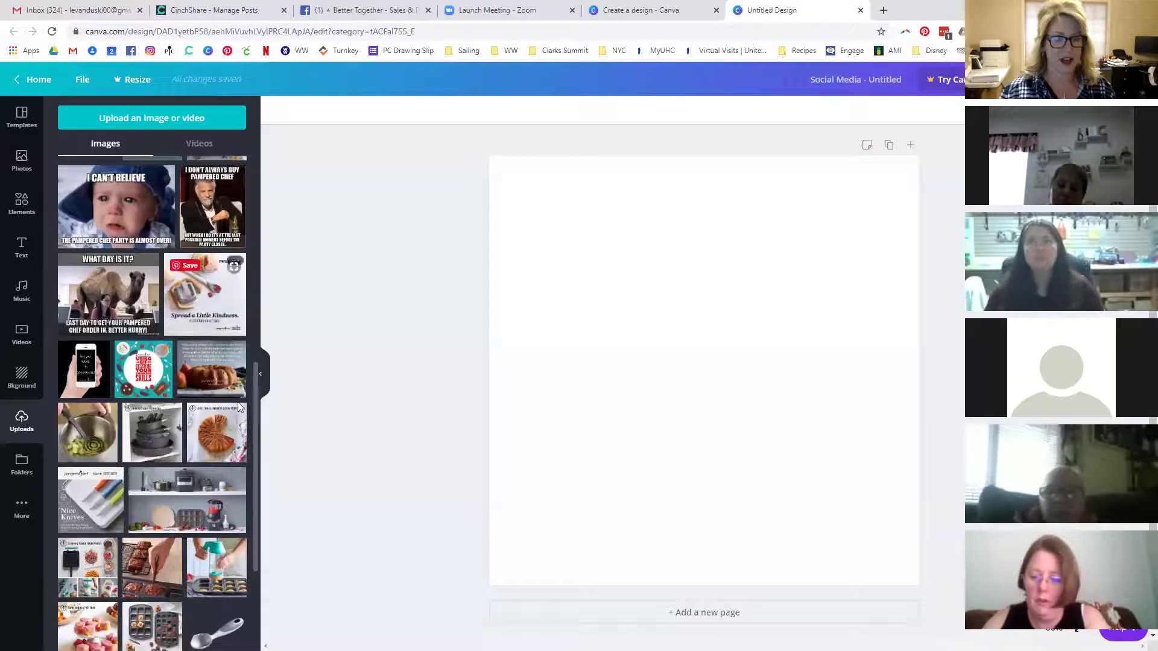
{"action": "left_click", "coordinate": [215, 314]}
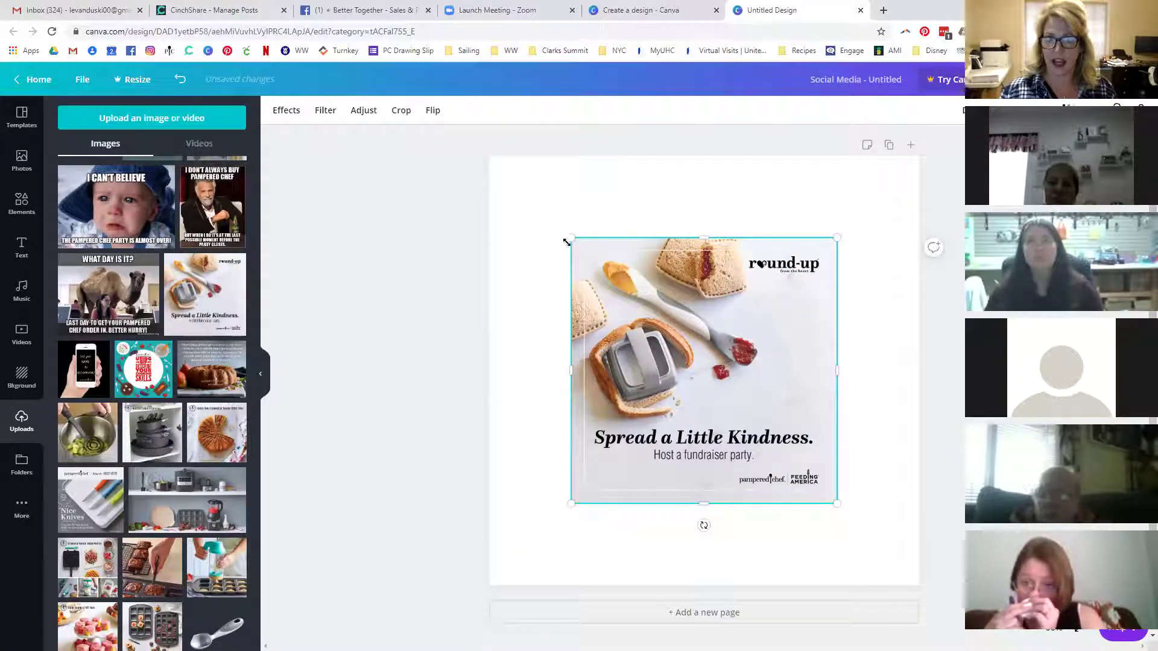
Enlarge the placed image until only a narrow border of the page remains, and centre it both horizontally and vertically.
{"action": "left_click_drag", "start_coordinate": [571, 238], "coordinate": [494, 167]}
{"action": "left_click_drag", "start_coordinate": [837, 503], "coordinate": [912, 576]}
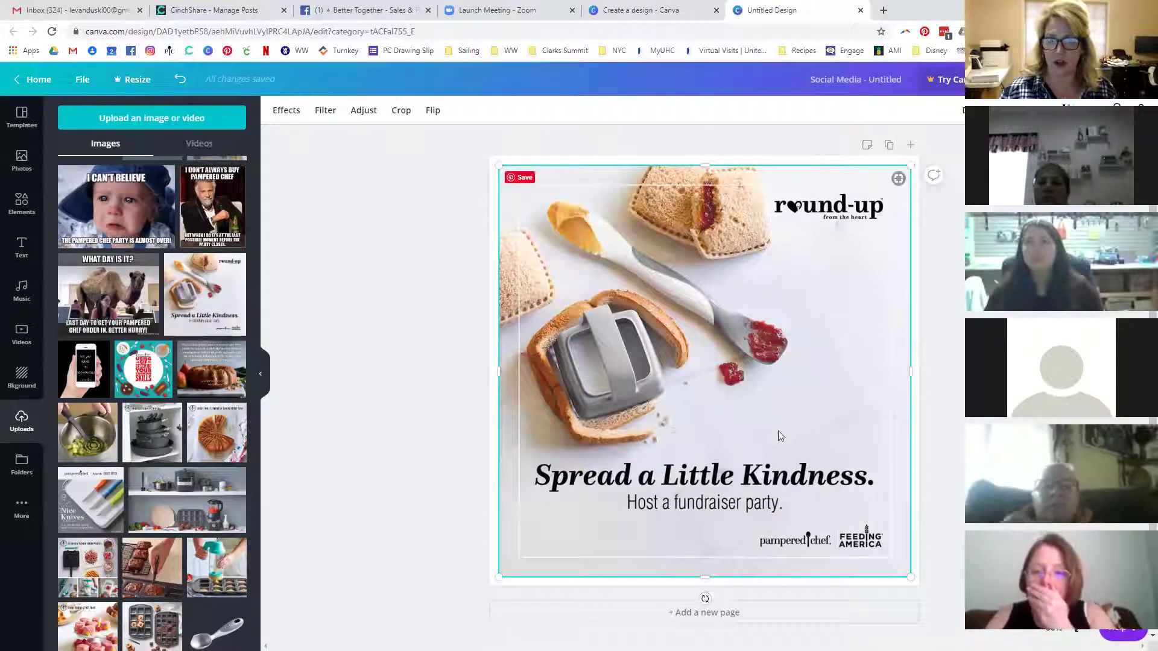
{"action": "mouse_move", "coordinate": [759, 414]}
{"action": "left_mouse_down"}
{"action": "mouse_move", "coordinate": [755, 398]}
{"action": "mouse_move", "coordinate": [756, 411]}
{"action": "left_mouse_up"}
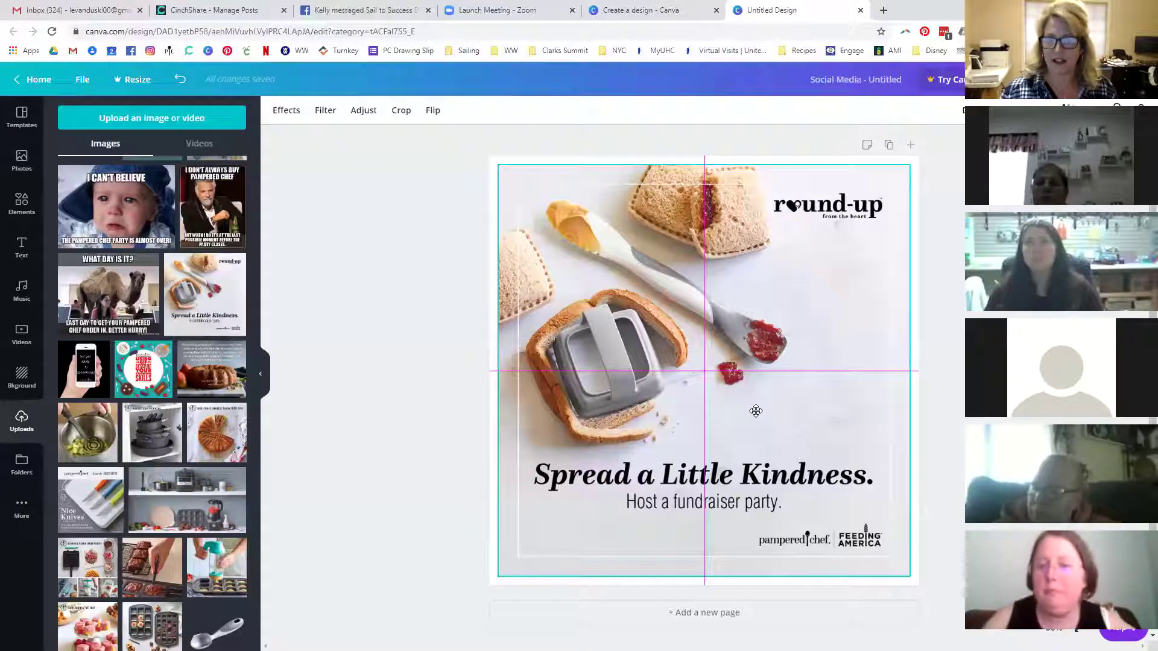
{"action": "mouse_move", "coordinate": [755, 411]}
{"action": "left_mouse_down"}
{"action": "mouse_move", "coordinate": [758, 387]}
{"action": "mouse_move", "coordinate": [756, 412]}
{"action": "left_mouse_up"}
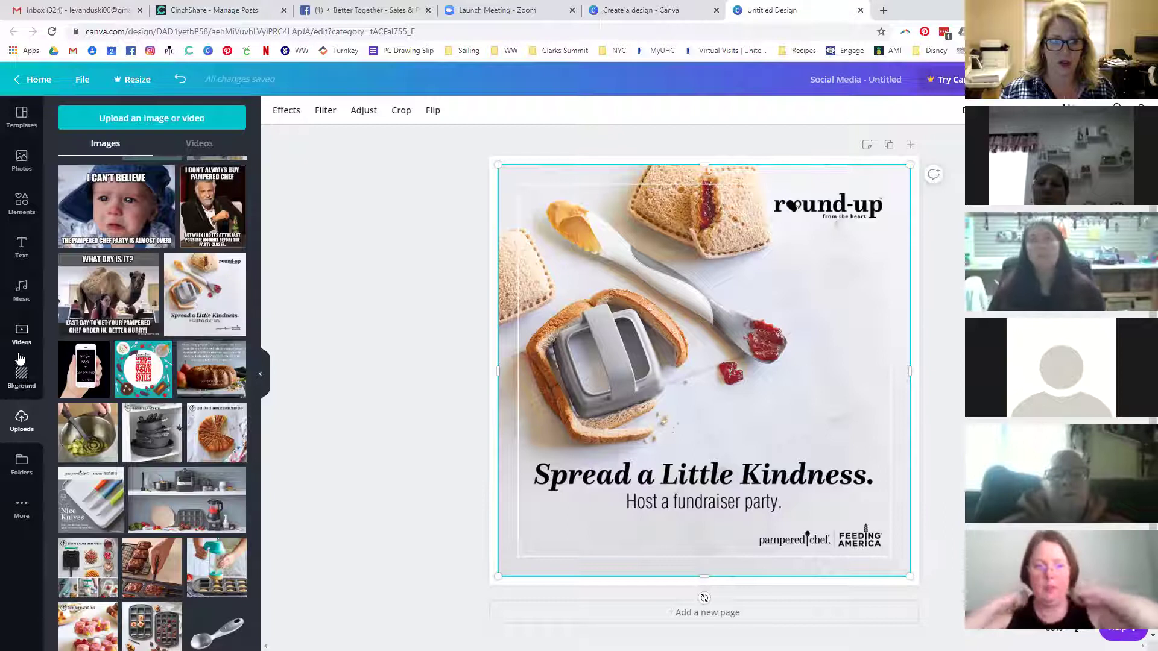
Set the page background to the dark gray default color to form a border around the image.
{"action": "left_click", "coordinate": [19, 377]}
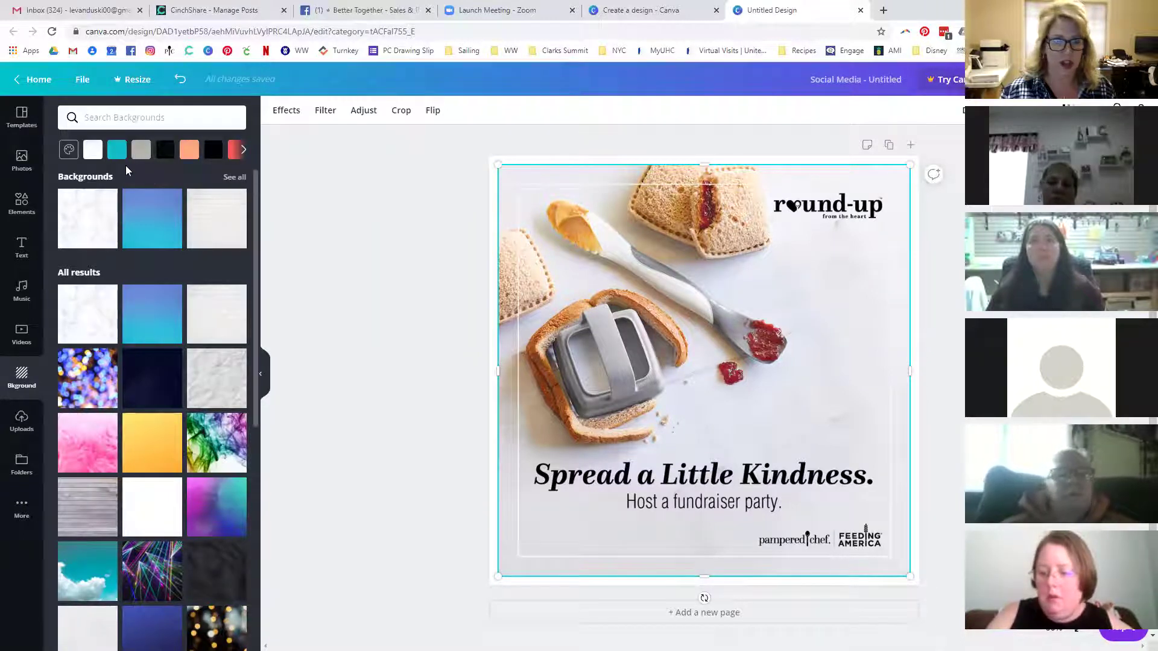
{"action": "left_click", "coordinate": [139, 151]}
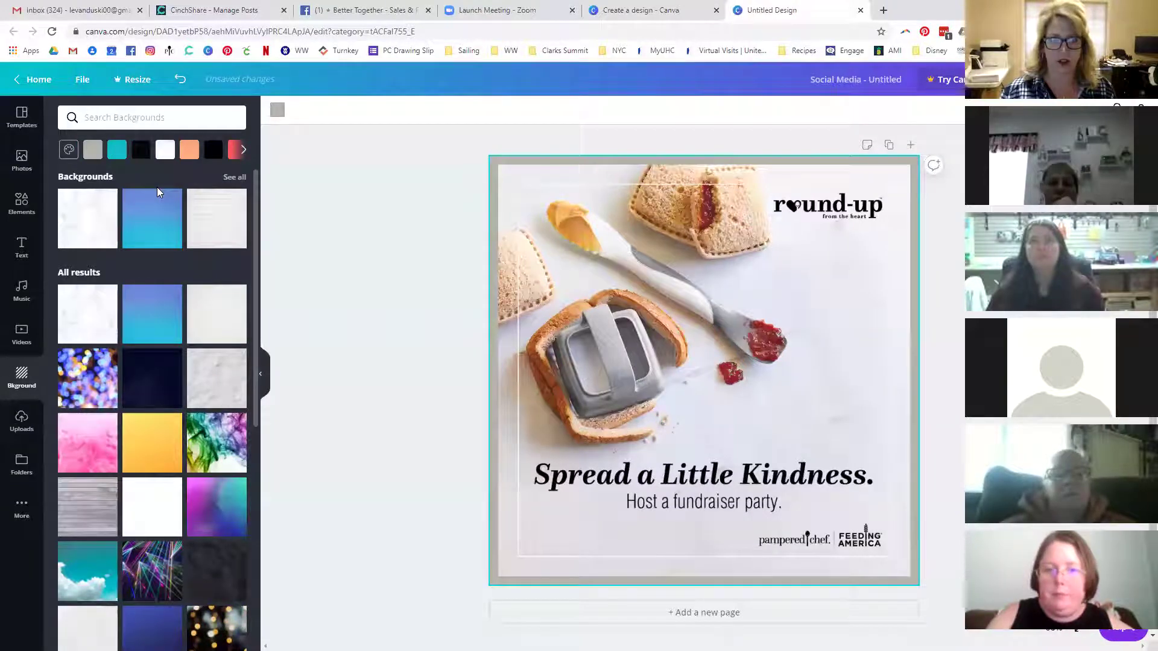
{"action": "left_click", "coordinate": [70, 151]}
{"action": "scroll", "coordinate": [144, 247], "scroll_direction": "down", "scroll_amount": 3}
{"action": "left_click", "coordinate": [107, 245]}
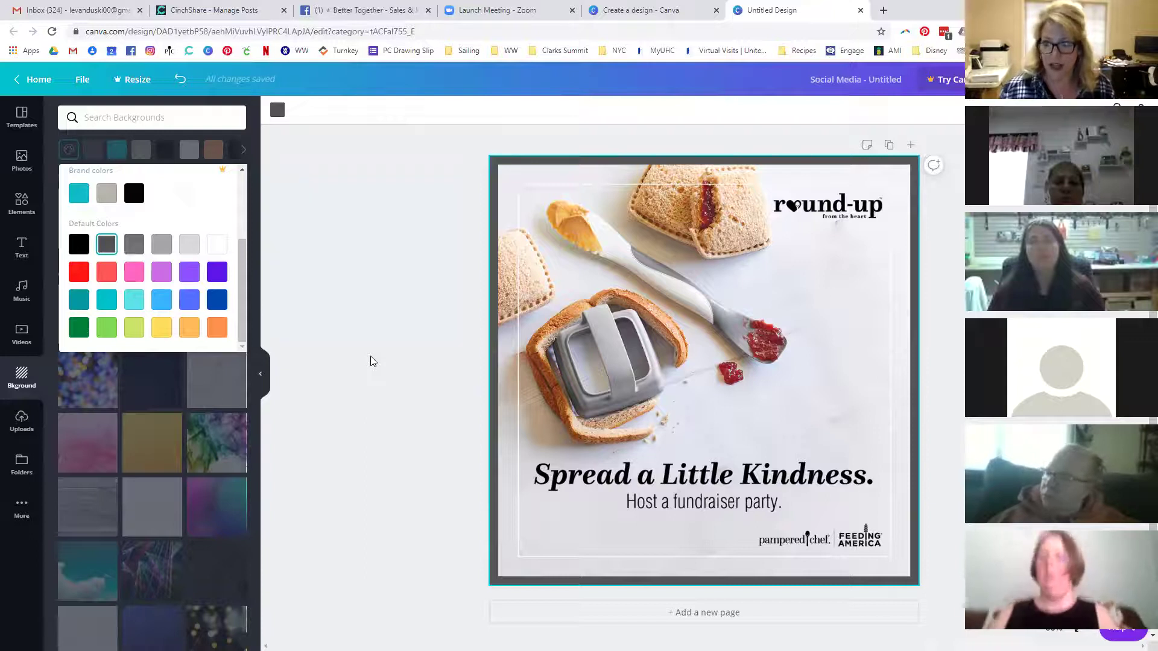
{"action": "left_click", "coordinate": [370, 361]}
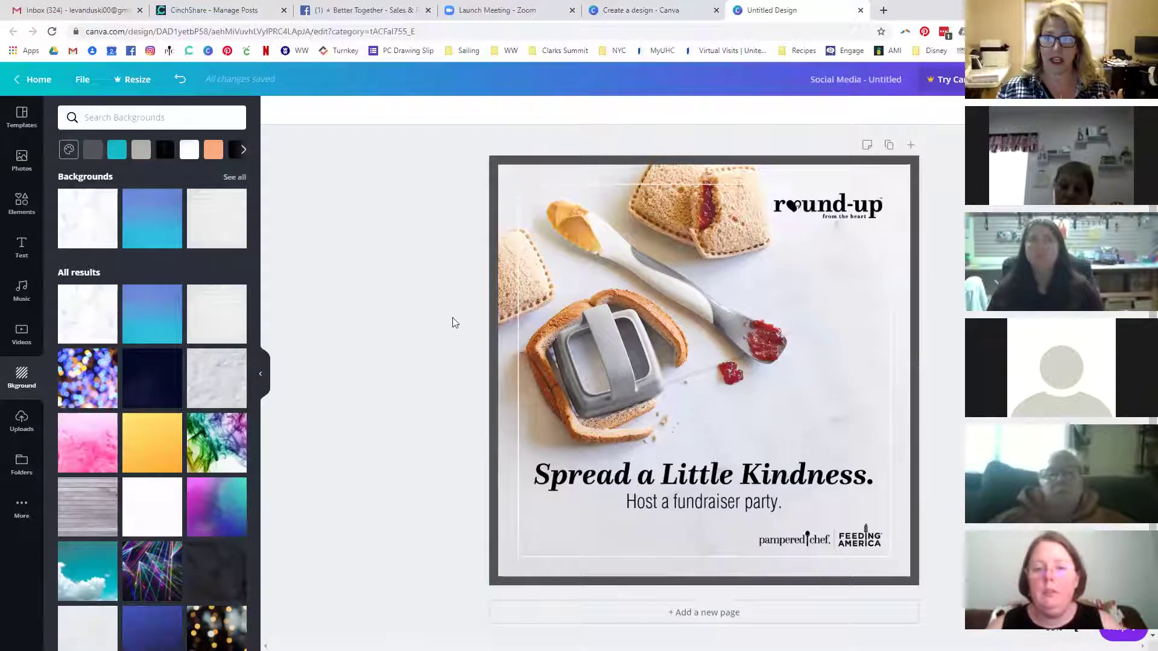
Open the transparency setting of the "Spread a Little Kindness" image.
{"action": "left_click", "coordinate": [740, 327]}
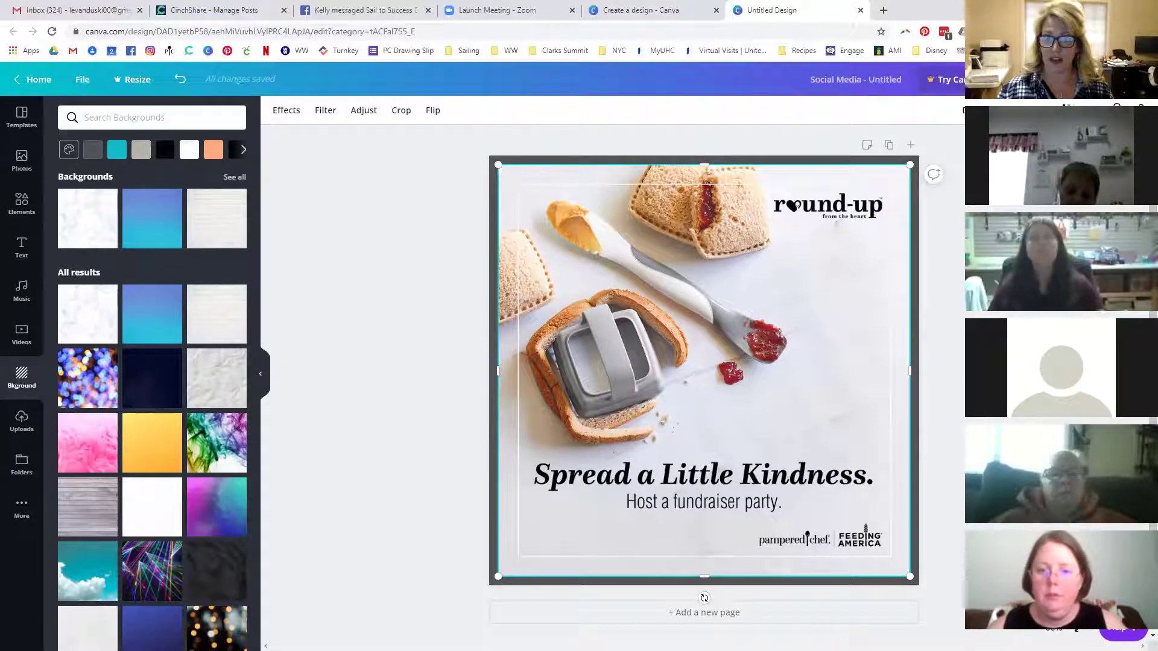
{"action": "left_click", "coordinate": [964, 110]}
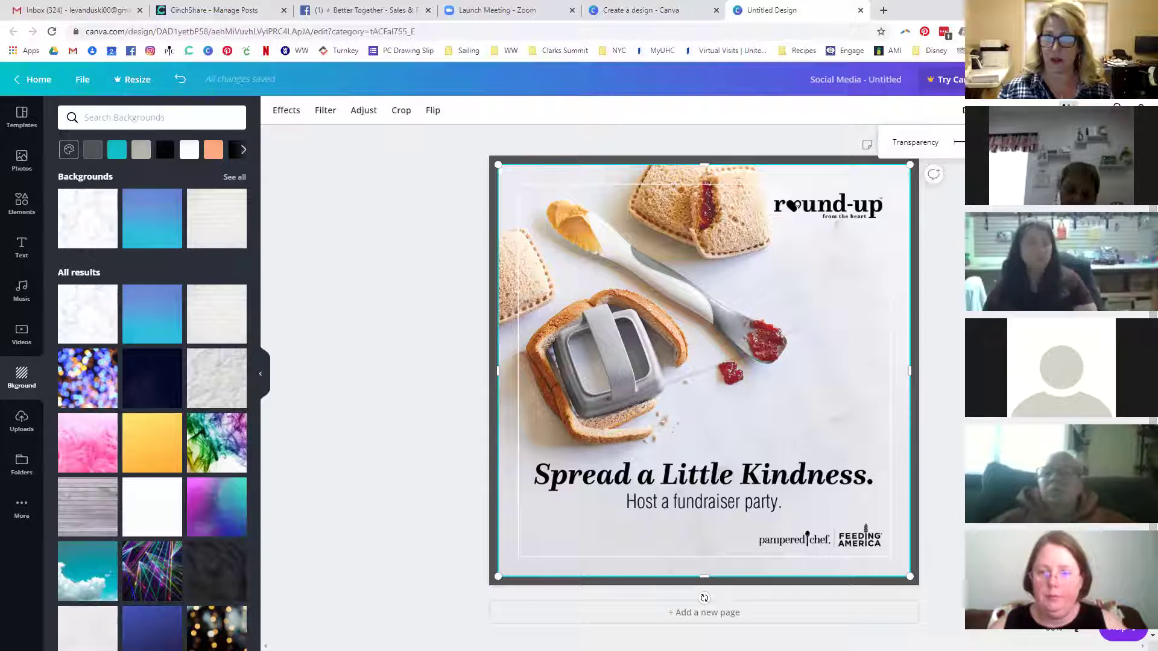
{"action": "key", "text": "Escape"}
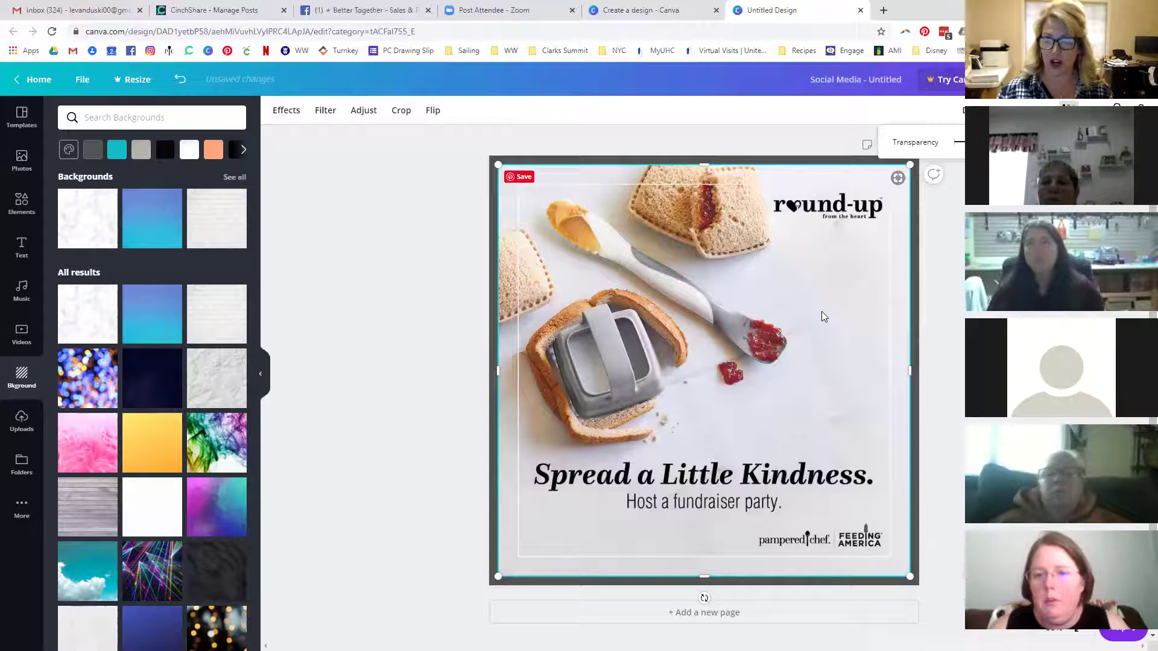
Add a square shape and enlarge it to about 1,035 wide so it covers the whole image.
{"action": "left_click", "coordinate": [24, 205]}
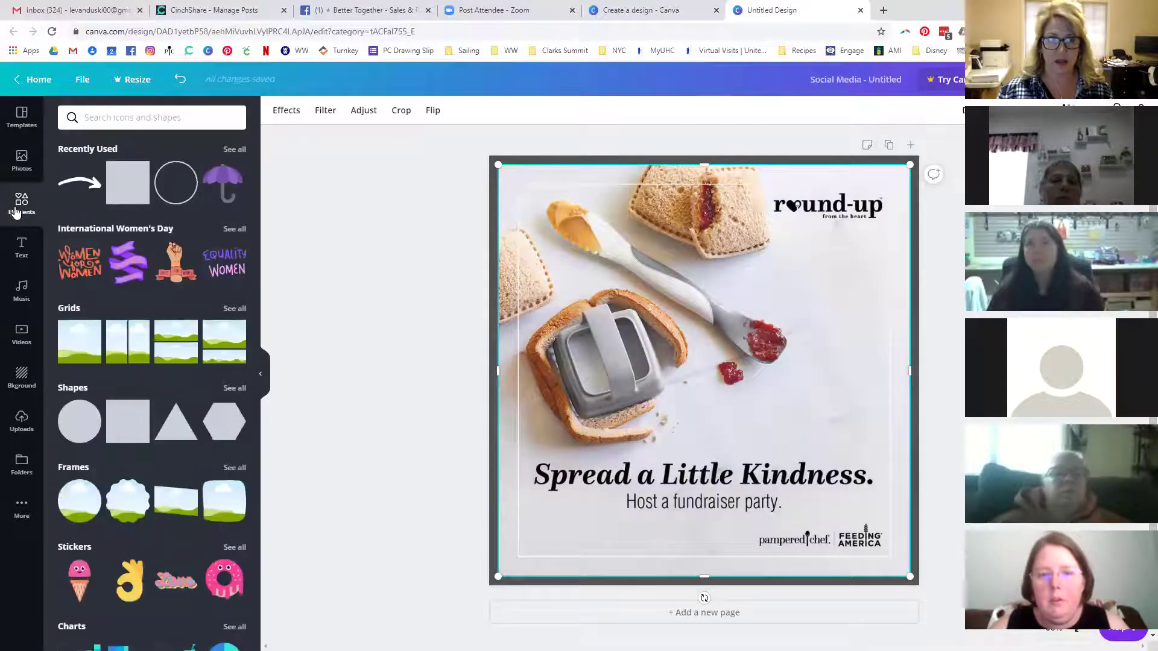
{"action": "left_click", "coordinate": [123, 188]}
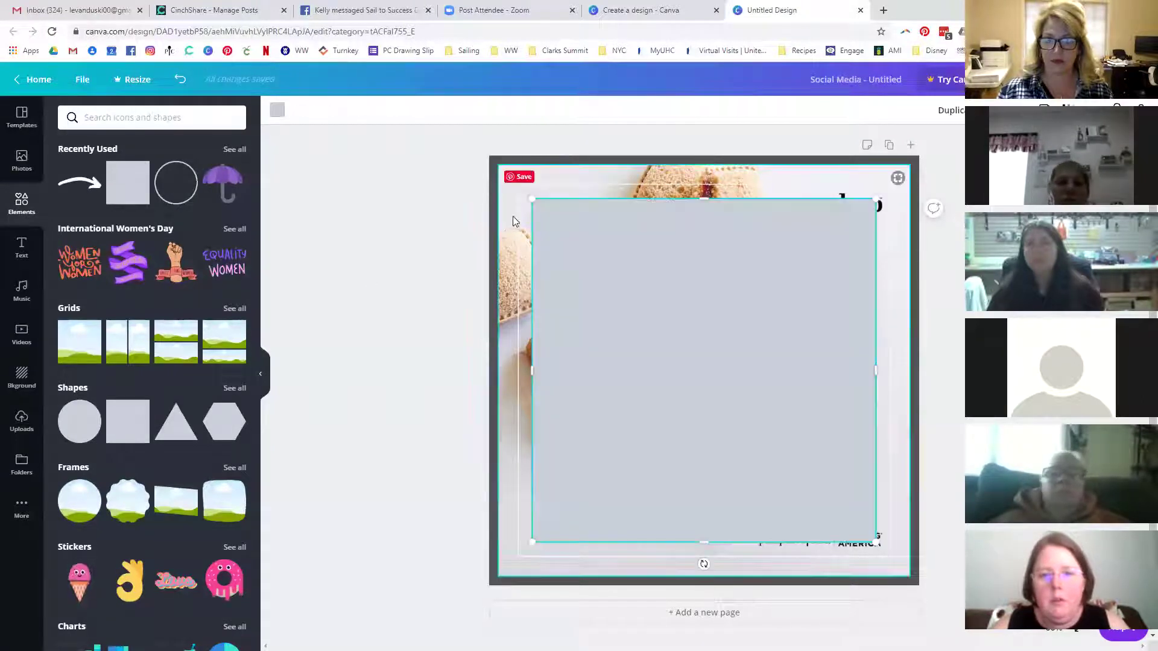
{"action": "left_click_drag", "start_coordinate": [526, 197], "coordinate": [495, 164]}
{"action": "left_click_drag", "start_coordinate": [876, 545], "coordinate": [909, 582]}
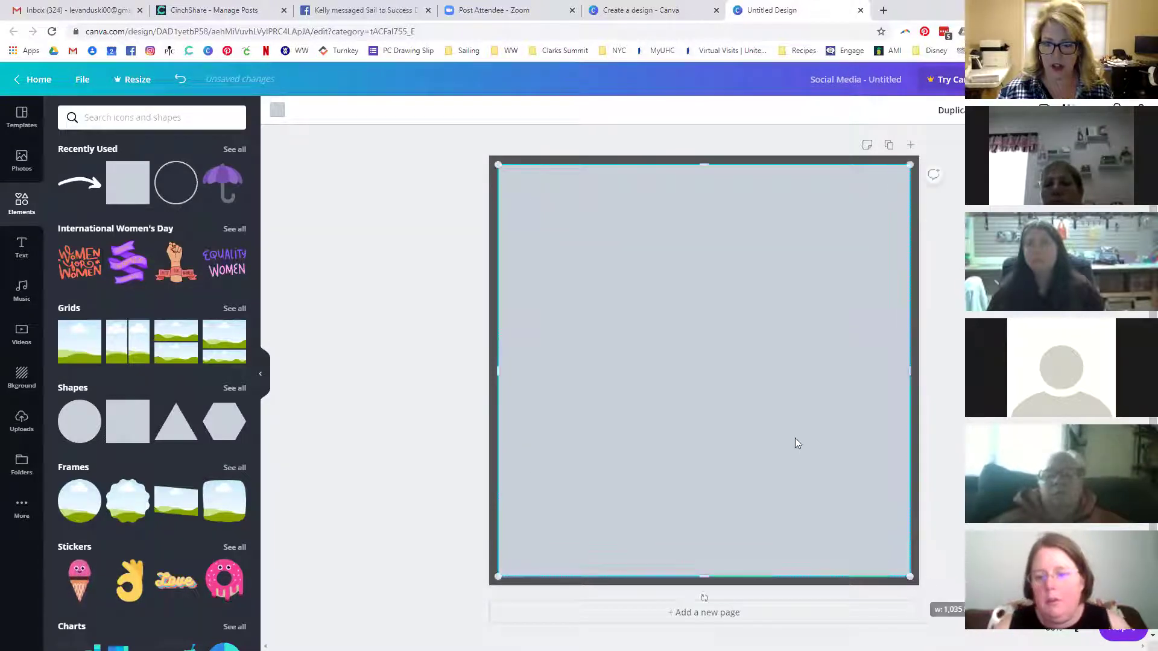
Color the square white and send it backward behind the image.
{"action": "left_click", "coordinate": [277, 113]}
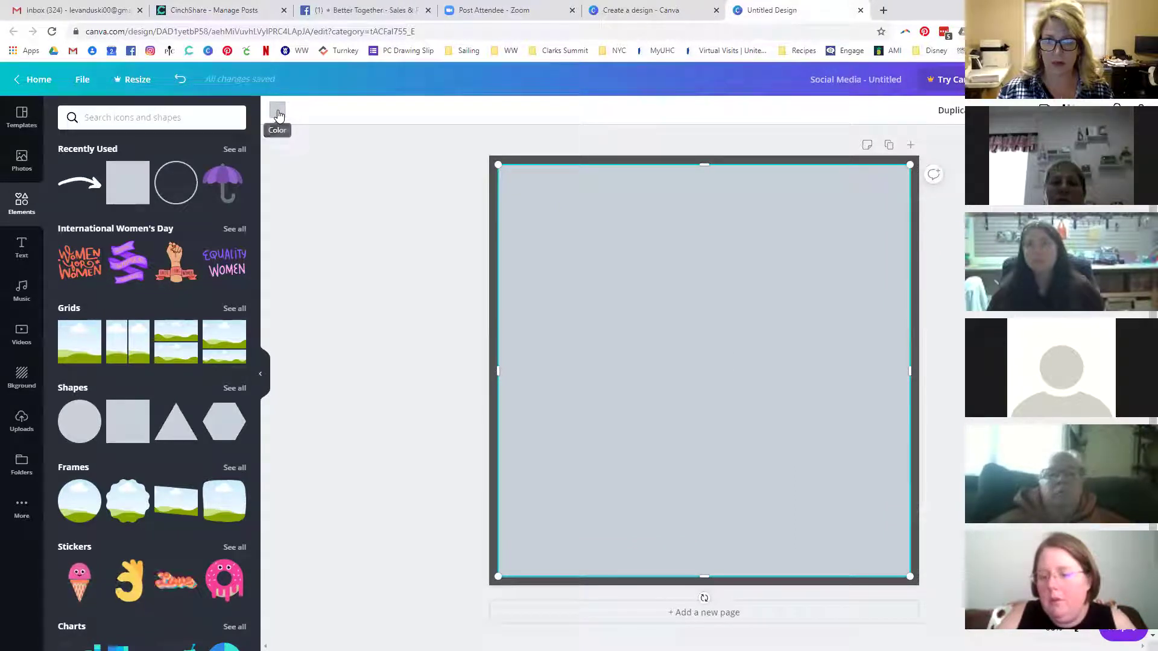
{"action": "left_click", "coordinate": [228, 353]}
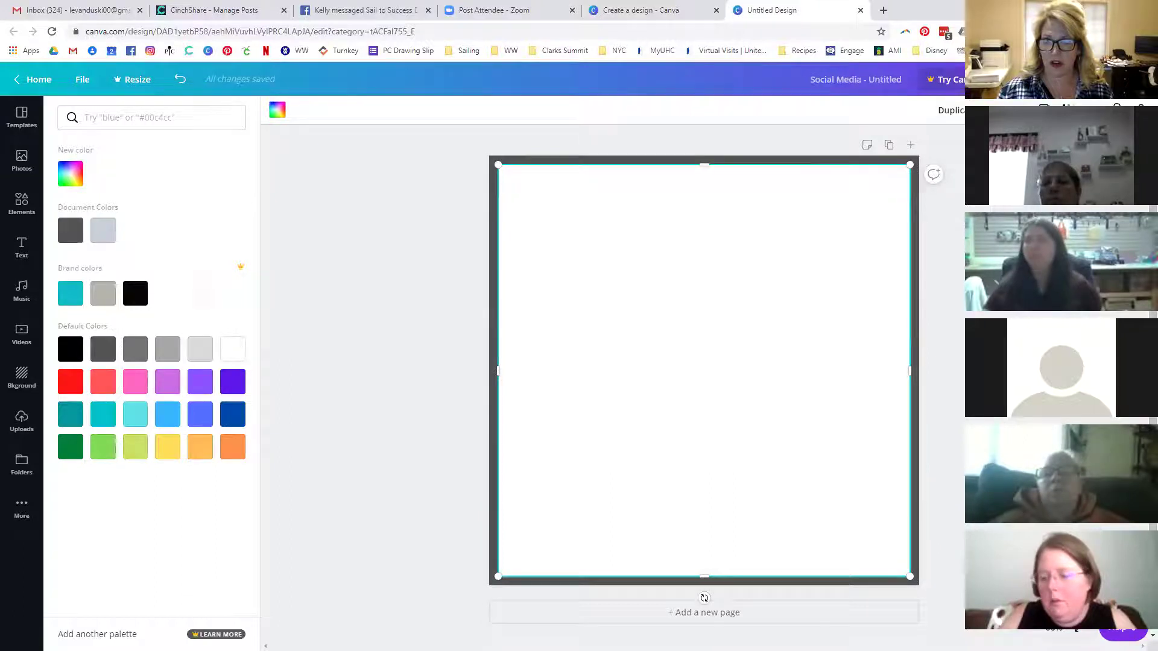
{"action": "left_click", "coordinate": [1019, 110]}
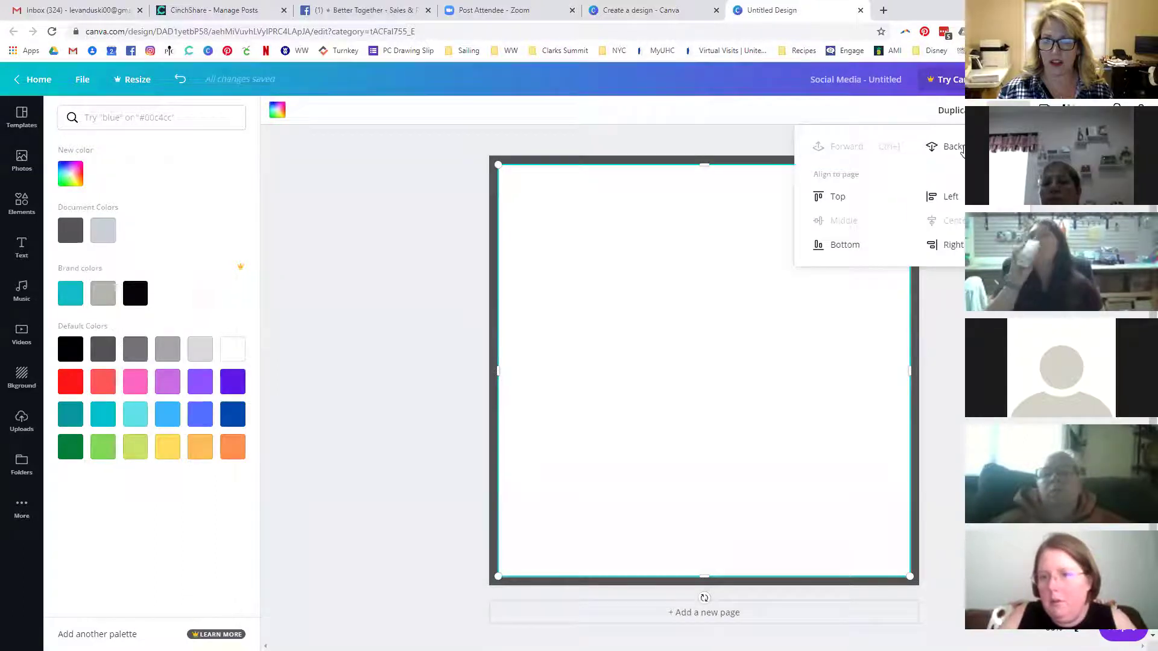
{"action": "left_click", "coordinate": [960, 150]}
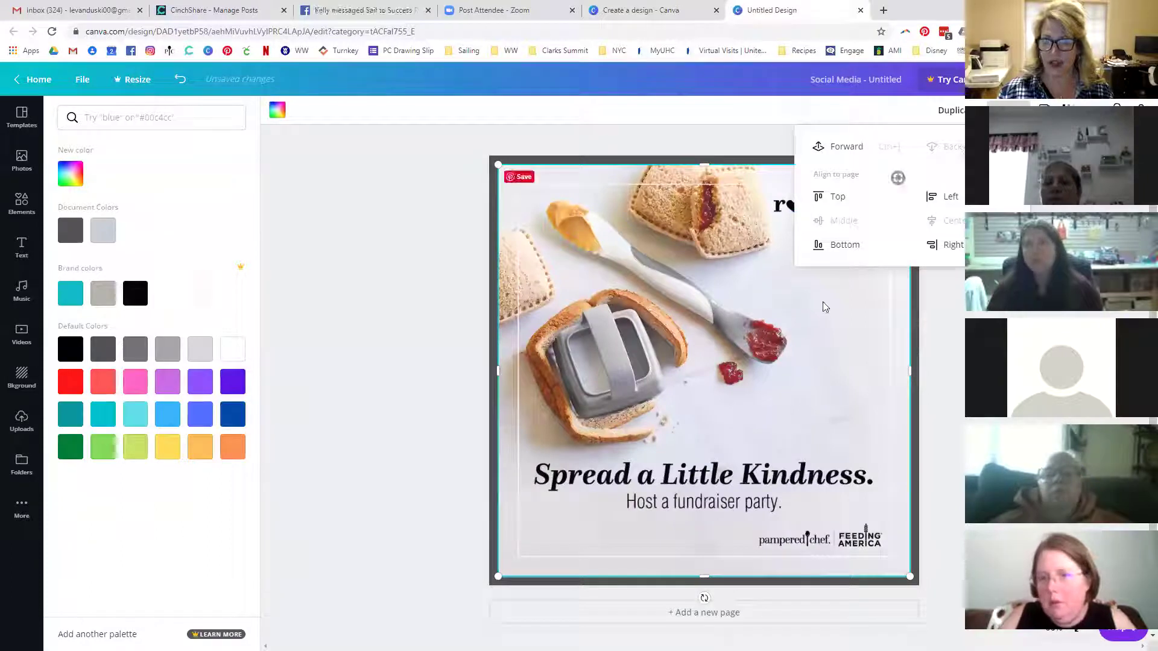
Make the white square semi-transparent and shift the image down slightly to expose the square behind it.
{"action": "left_click", "coordinate": [896, 311]}
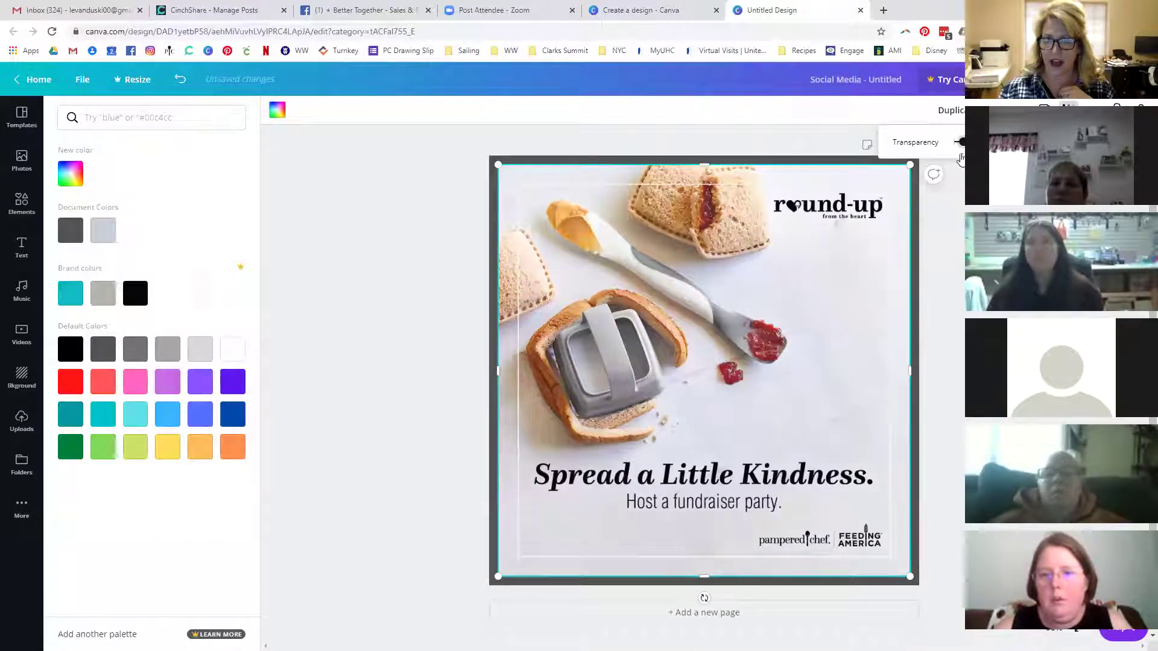
{"action": "left_click", "coordinate": [772, 302]}
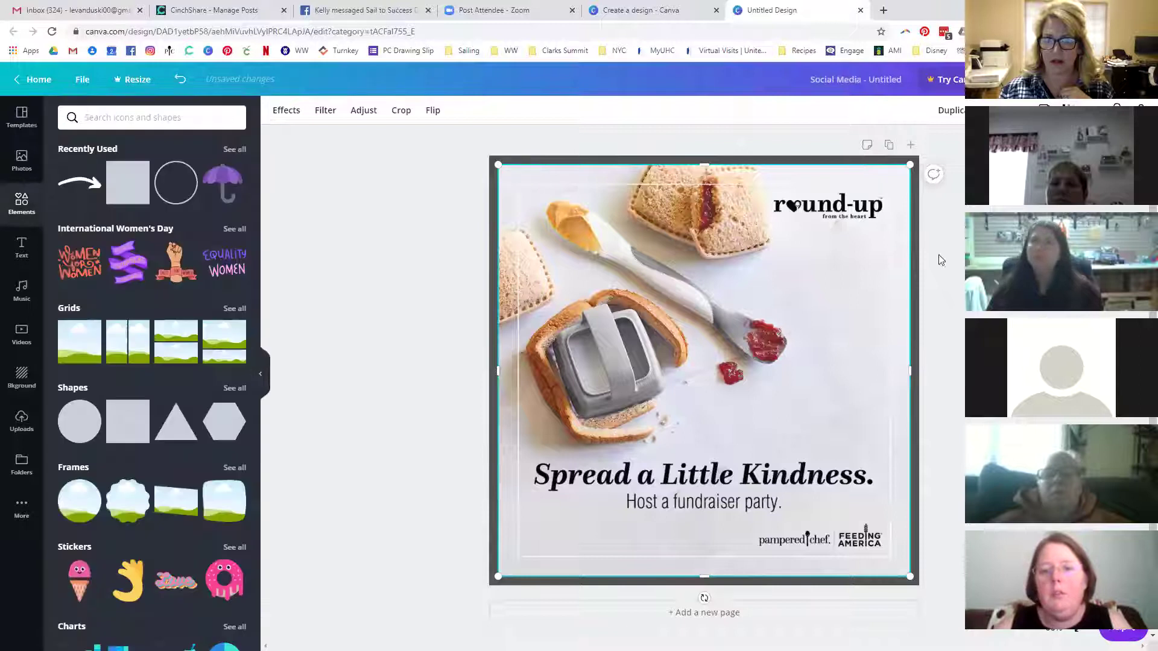
{"action": "left_click", "coordinate": [989, 110]}
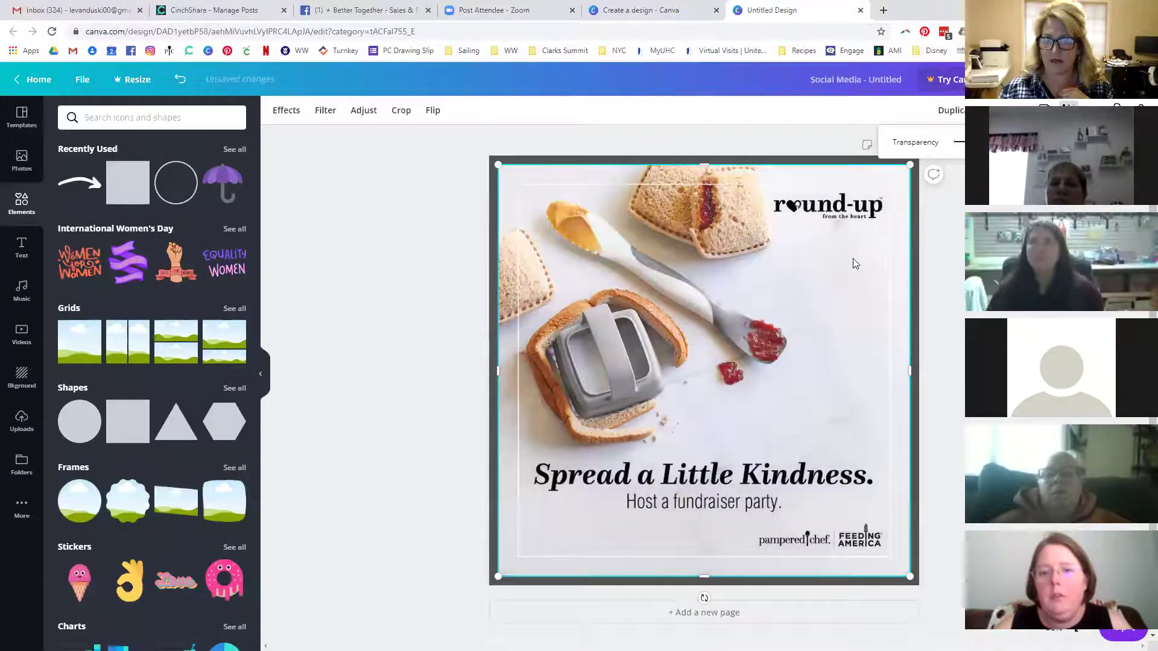
{"action": "left_click_drag", "start_coordinate": [879, 262], "coordinate": [887, 297]}
{"action": "left_click", "coordinate": [786, 186]}
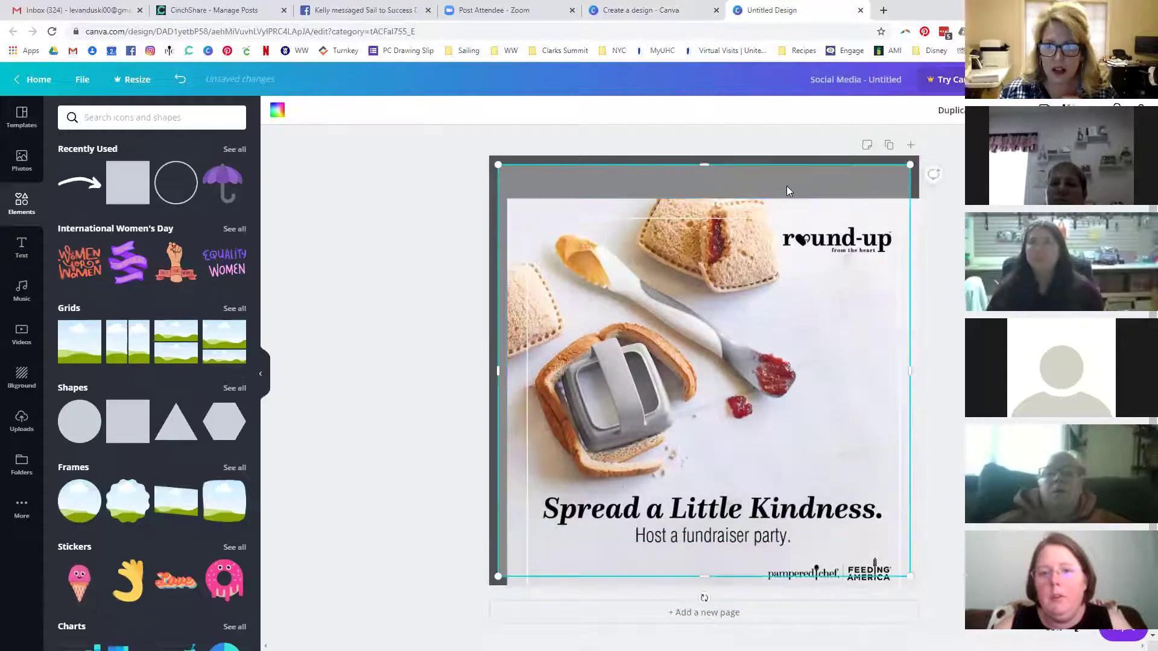
Move the image further toward the page's lower-right corner and open the color choices for the square.
{"action": "left_click", "coordinate": [277, 110]}
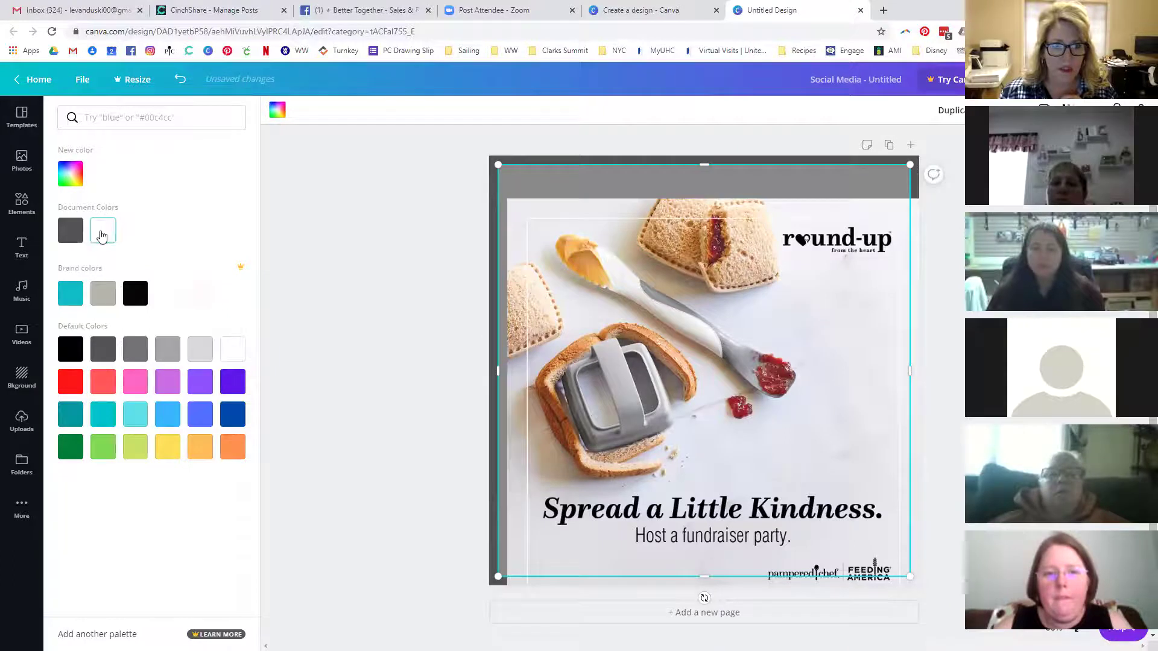
{"action": "key", "text": "ctrl+z"}
{"action": "key", "text": "ctrl+z"}
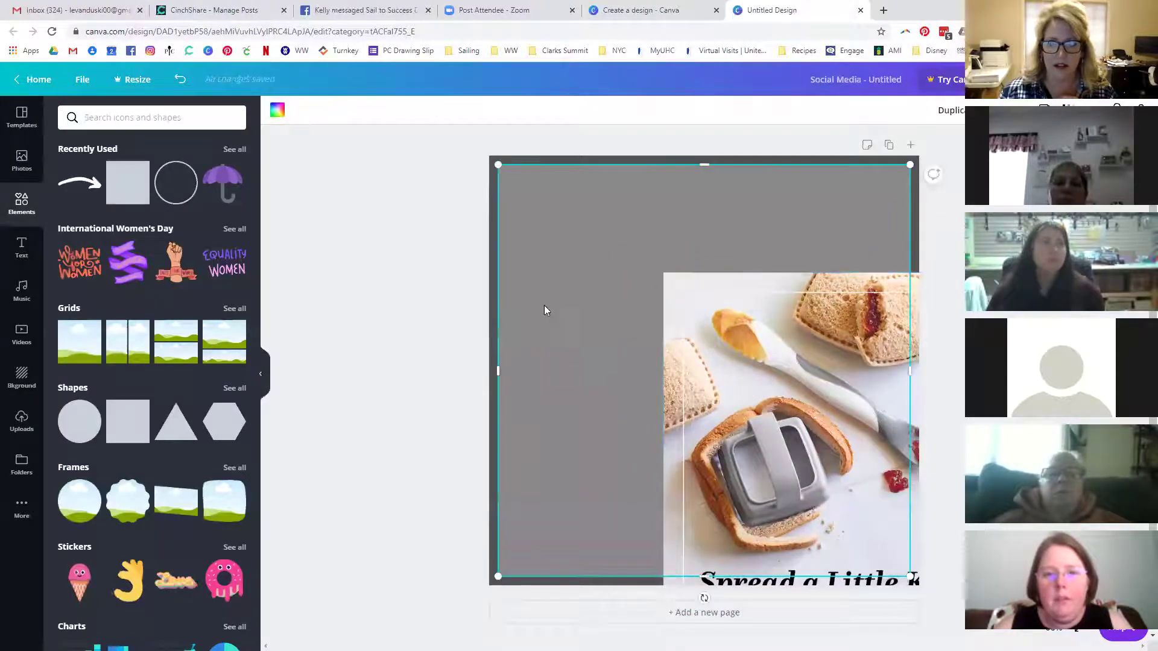
{"action": "left_click", "coordinate": [278, 111]}
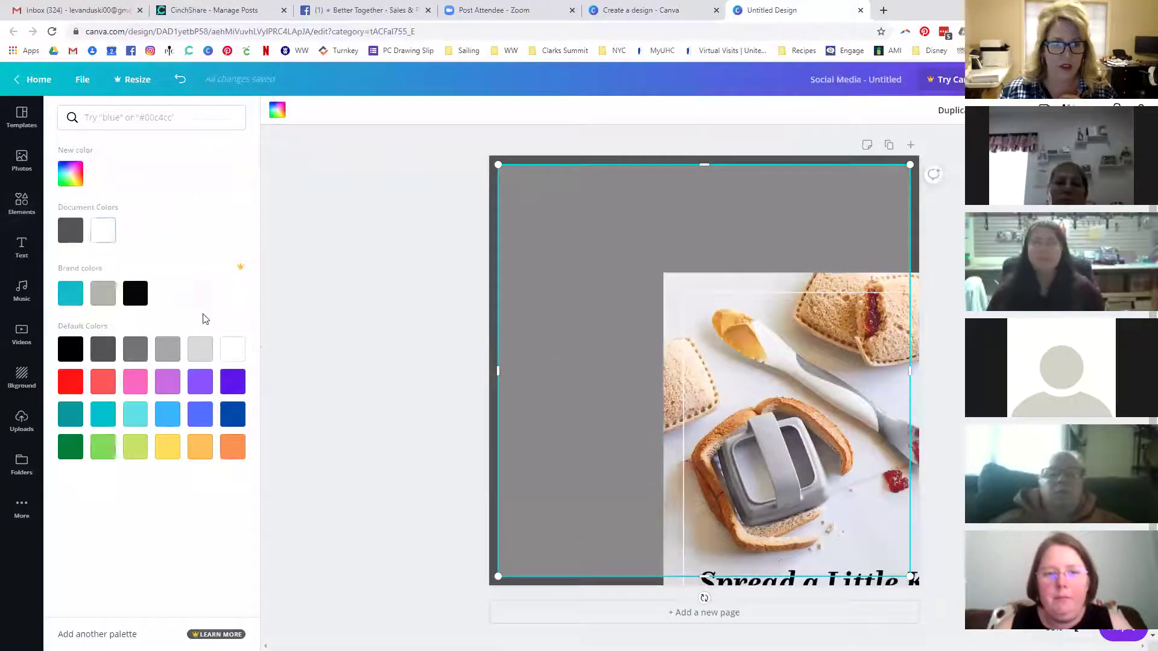
Delete both the image and the semi-transparent square from the page.
{"action": "left_click", "coordinate": [743, 381]}
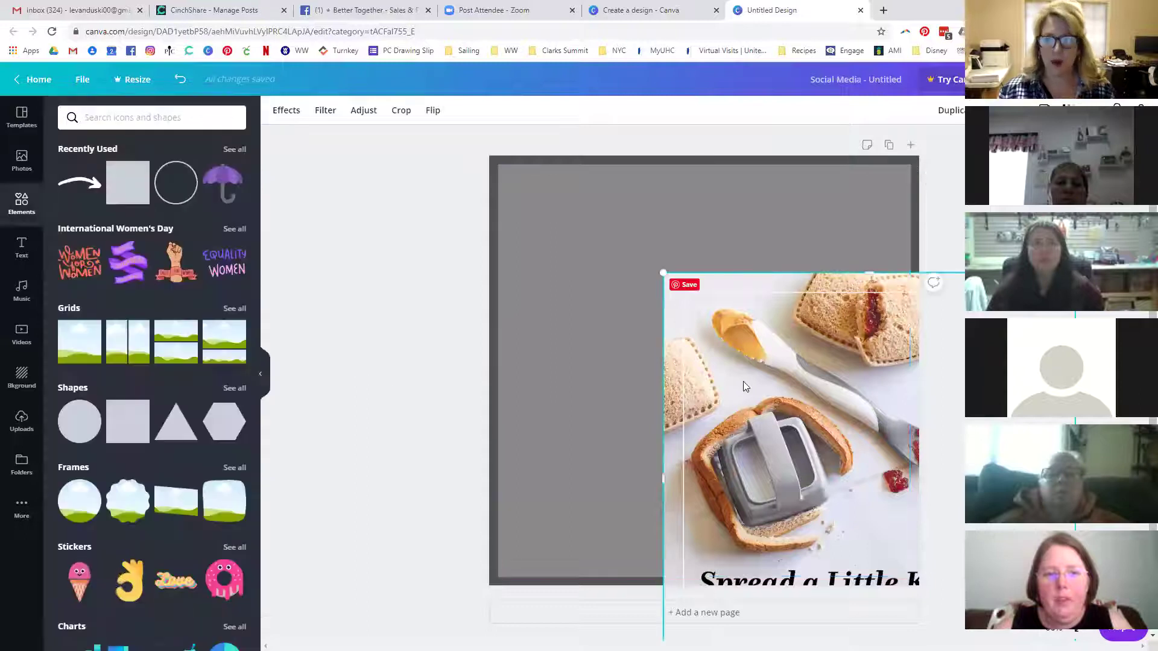
{"action": "key", "text": "Delete"}
{"action": "left_click", "coordinate": [637, 372]}
{"action": "left_click", "coordinate": [388, 261]}
{"action": "left_click", "coordinate": [676, 311]}
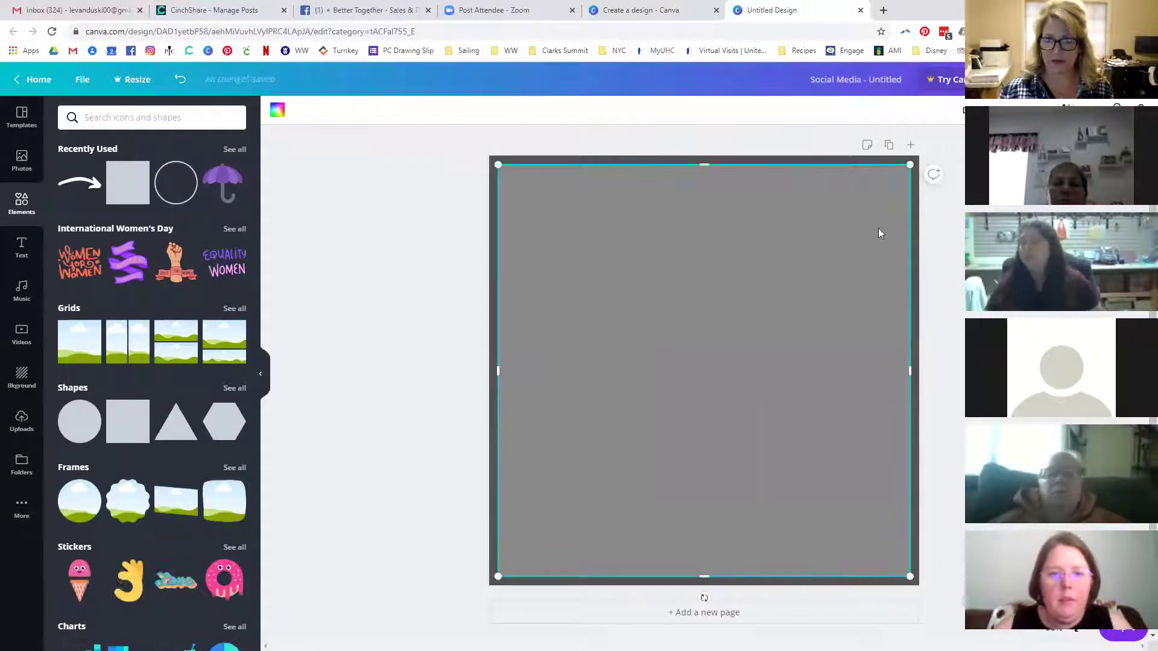
{"action": "left_click", "coordinate": [278, 110]}
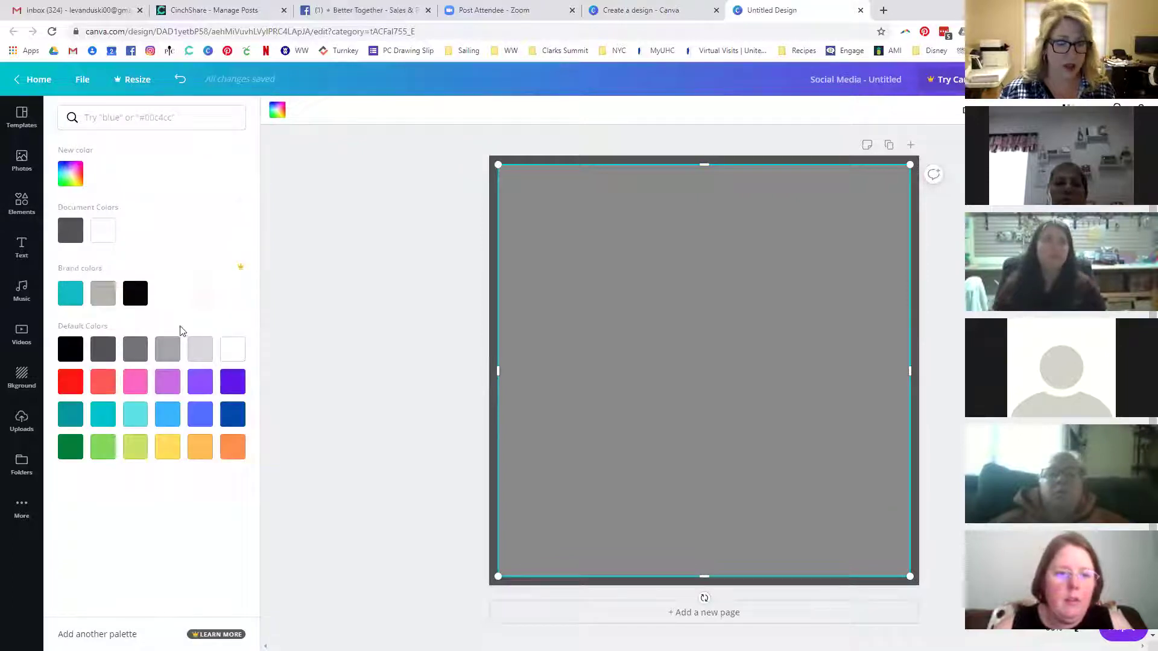
{"action": "left_click", "coordinate": [665, 336]}
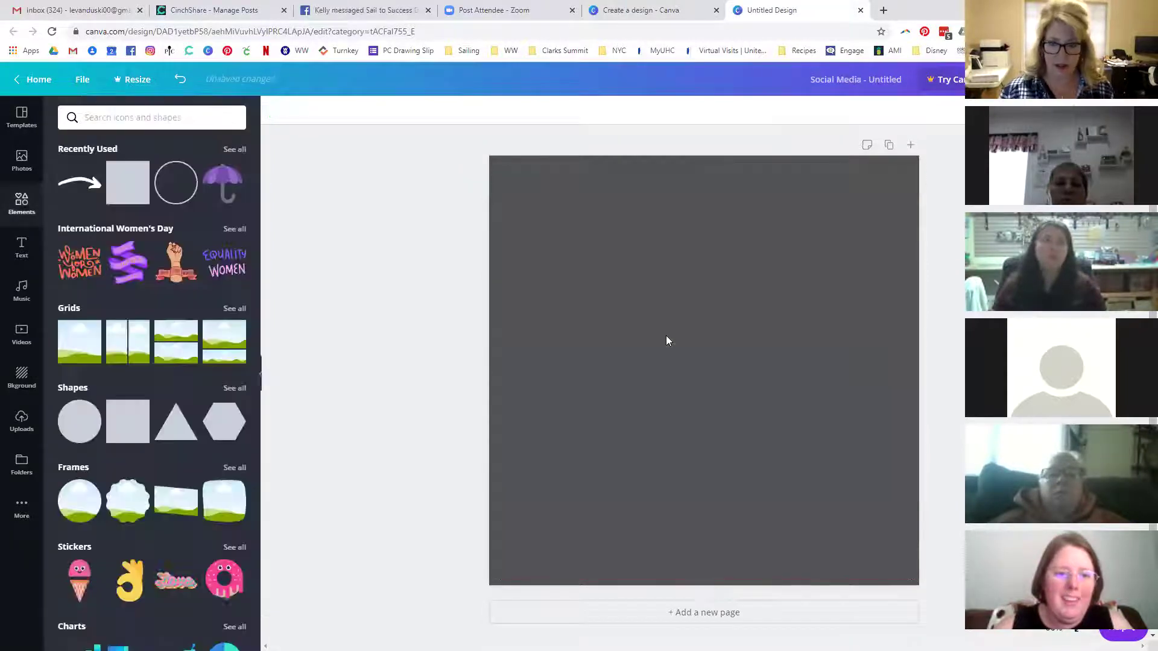
Place the uploaded "Spread a Little Kindness" image on the page and enlarge it to leave an even, thin dark gray border.
{"action": "left_click", "coordinate": [22, 420]}
{"action": "left_click", "coordinate": [202, 298]}
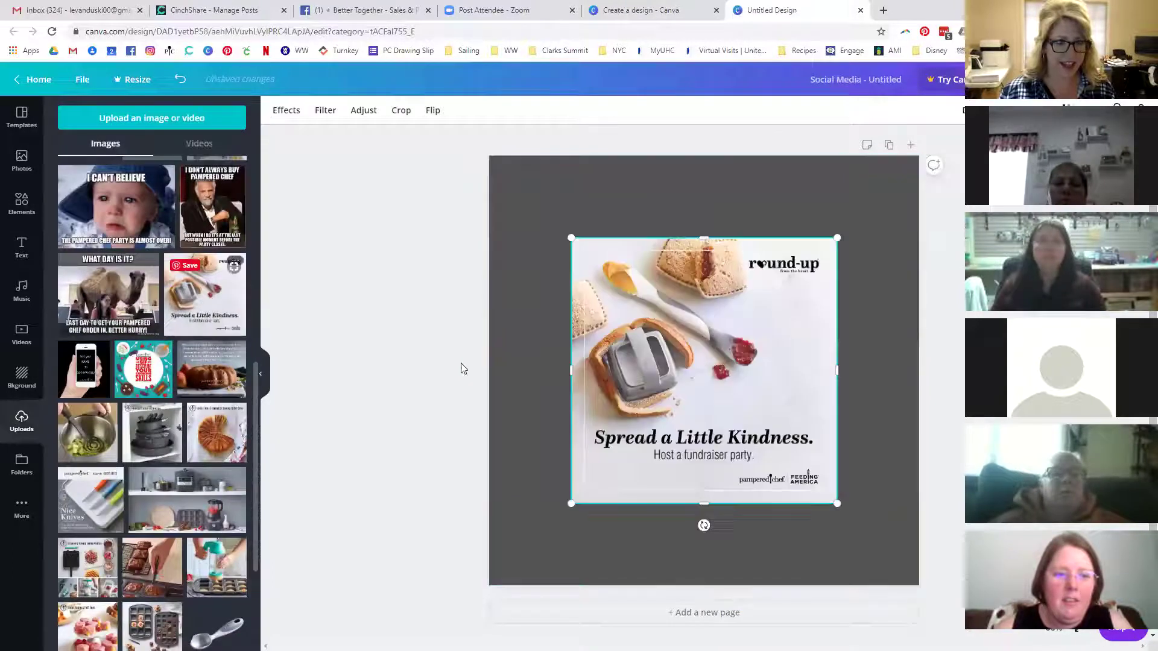
{"action": "left_click_drag", "start_coordinate": [579, 234], "coordinate": [500, 166]}
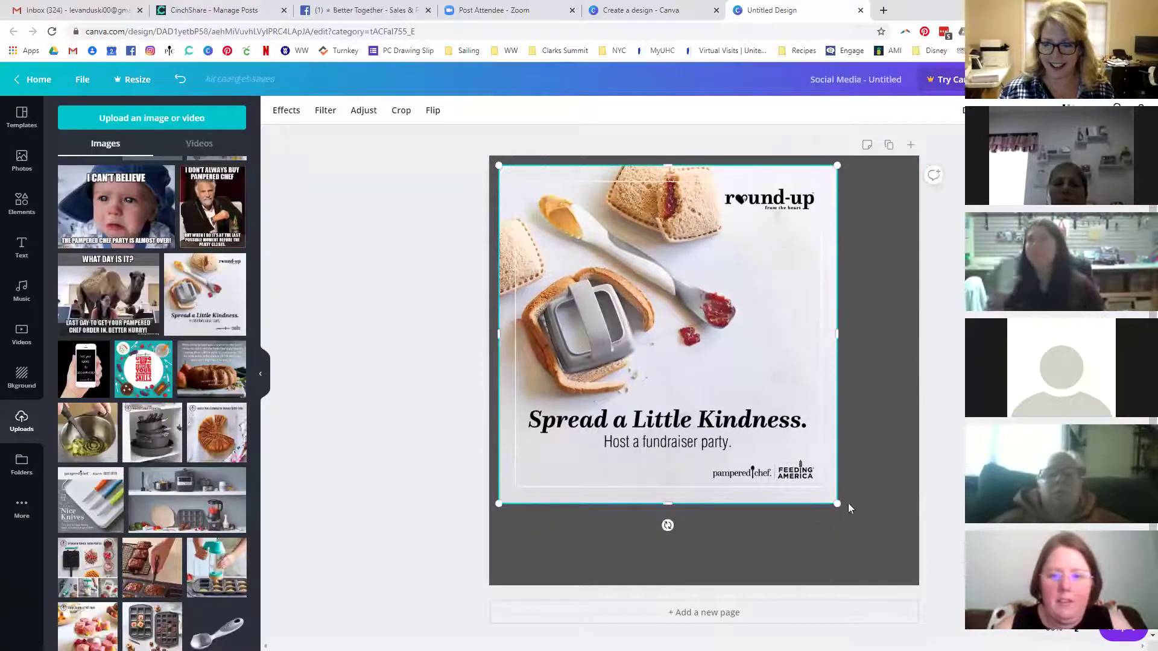
{"action": "left_click_drag", "start_coordinate": [837, 503], "coordinate": [911, 578]}
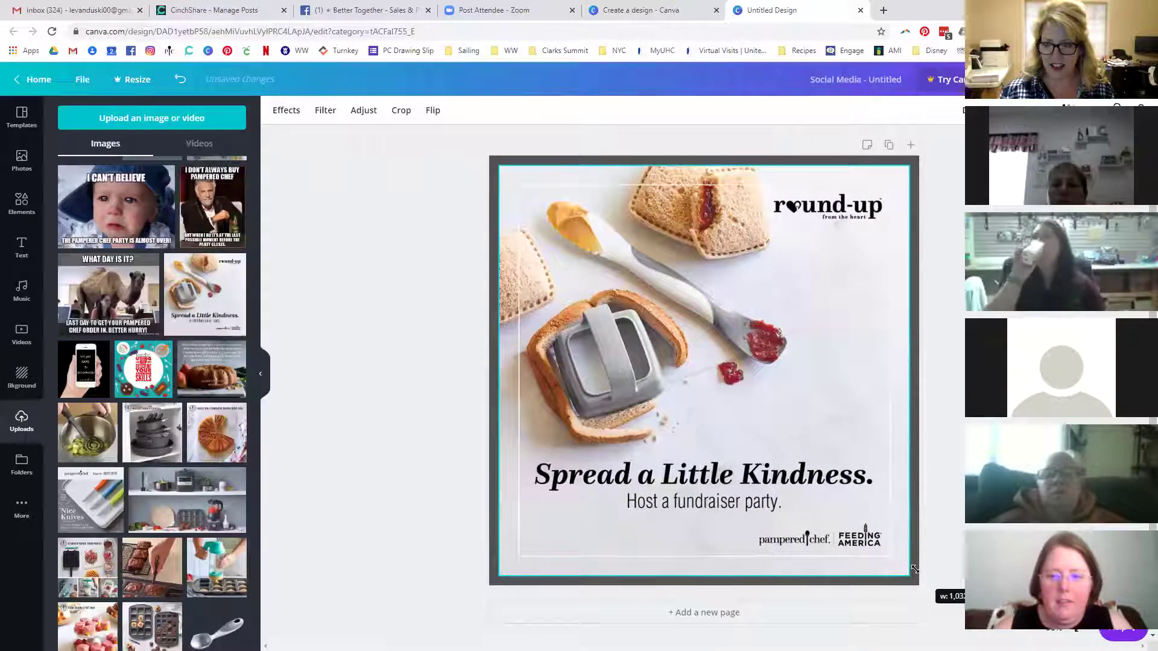
{"action": "left_click_drag", "start_coordinate": [759, 450], "coordinate": [758, 457]}
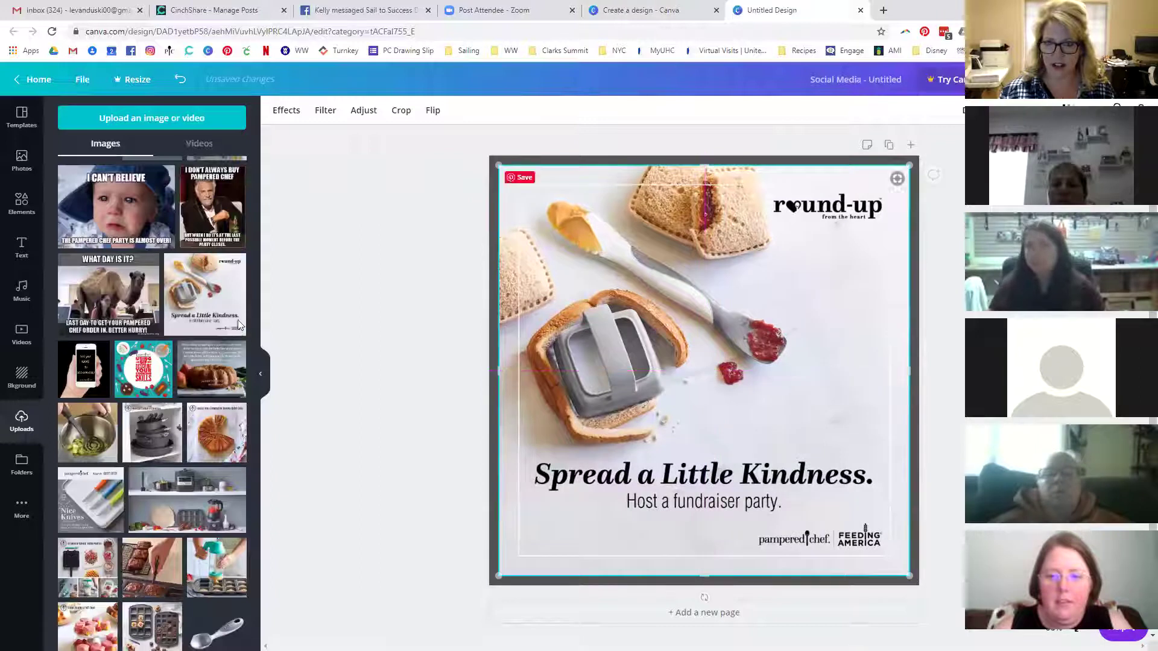
Add a square shape and stretch it to cover the image exactly, inside the dark gray border.
{"action": "left_click", "coordinate": [21, 204]}
{"action": "left_click", "coordinate": [128, 182]}
{"action": "left_click_drag", "start_coordinate": [530, 201], "coordinate": [498, 166]}
{"action": "left_click_drag", "start_coordinate": [876, 543], "coordinate": [907, 577]}
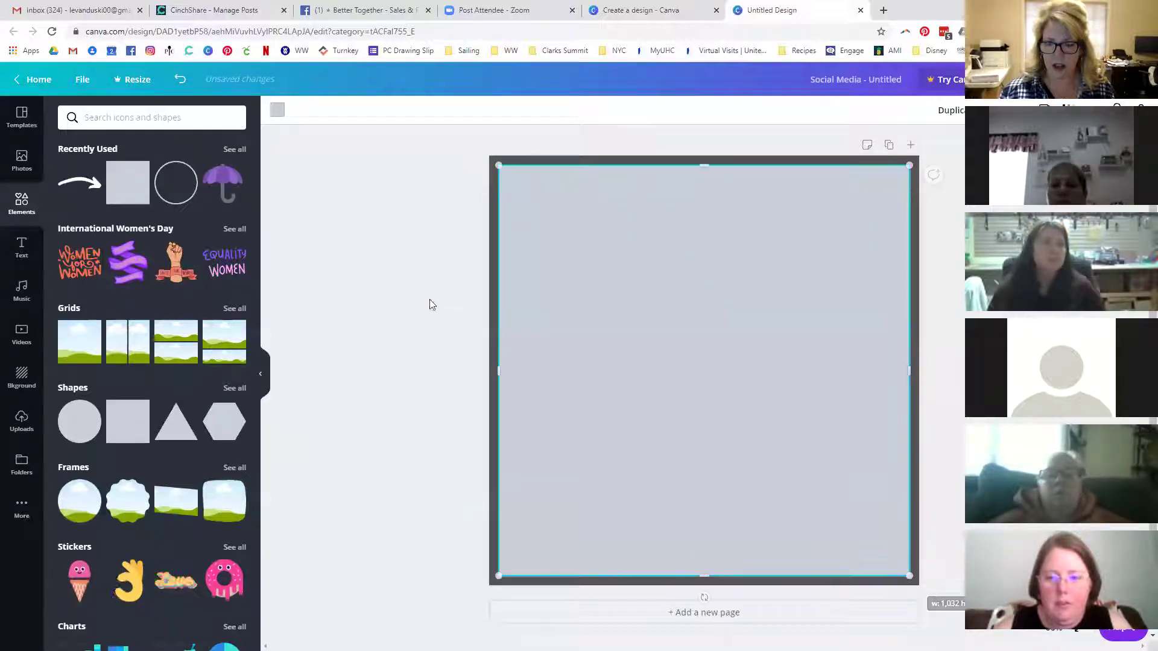
Color the square white, send it backward behind the image, and select the image.
{"action": "left_click", "coordinate": [277, 109]}
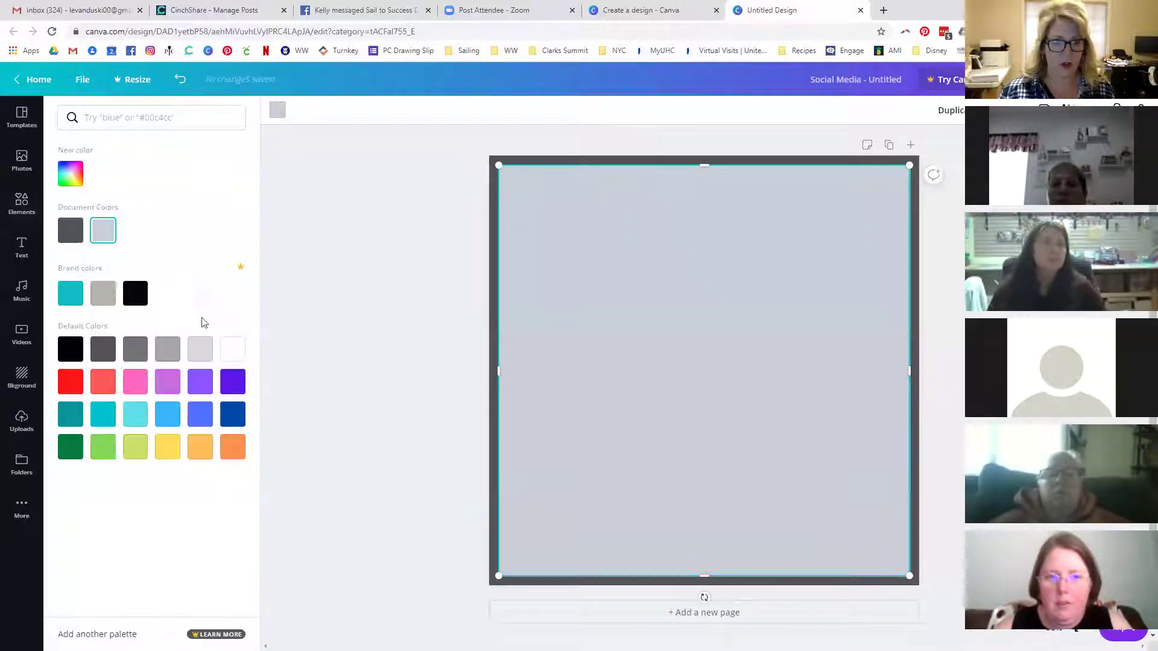
{"action": "left_click", "coordinate": [233, 350]}
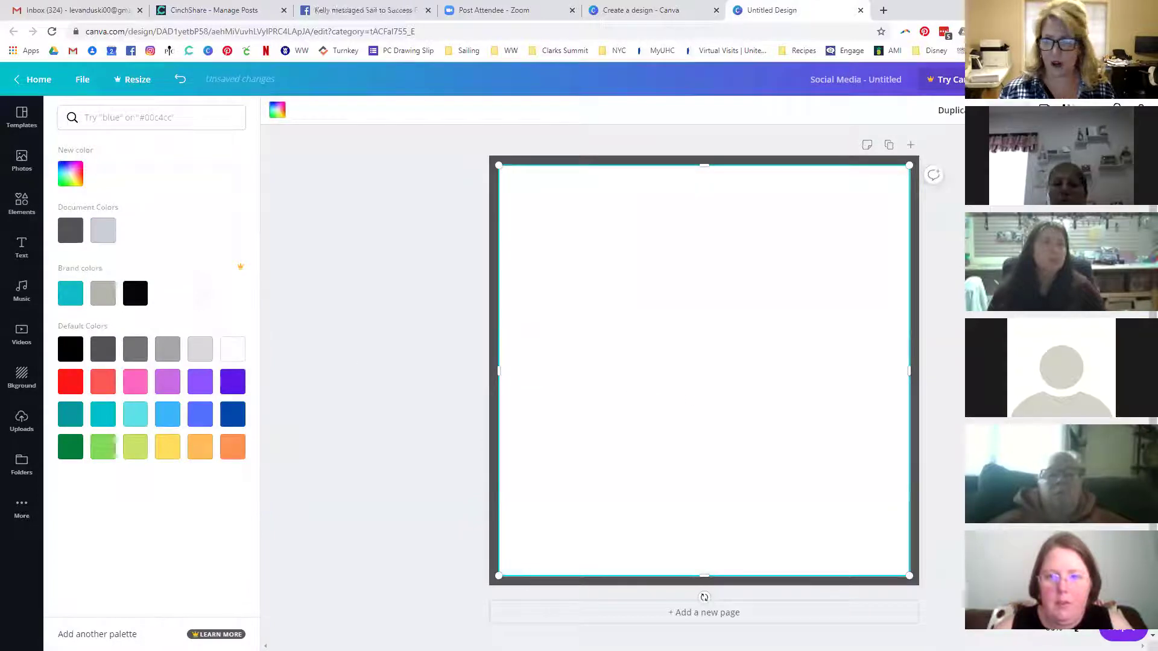
{"action": "left_click", "coordinate": [971, 109]}
{"action": "left_click", "coordinate": [960, 150]}
{"action": "left_click", "coordinate": [867, 301]}
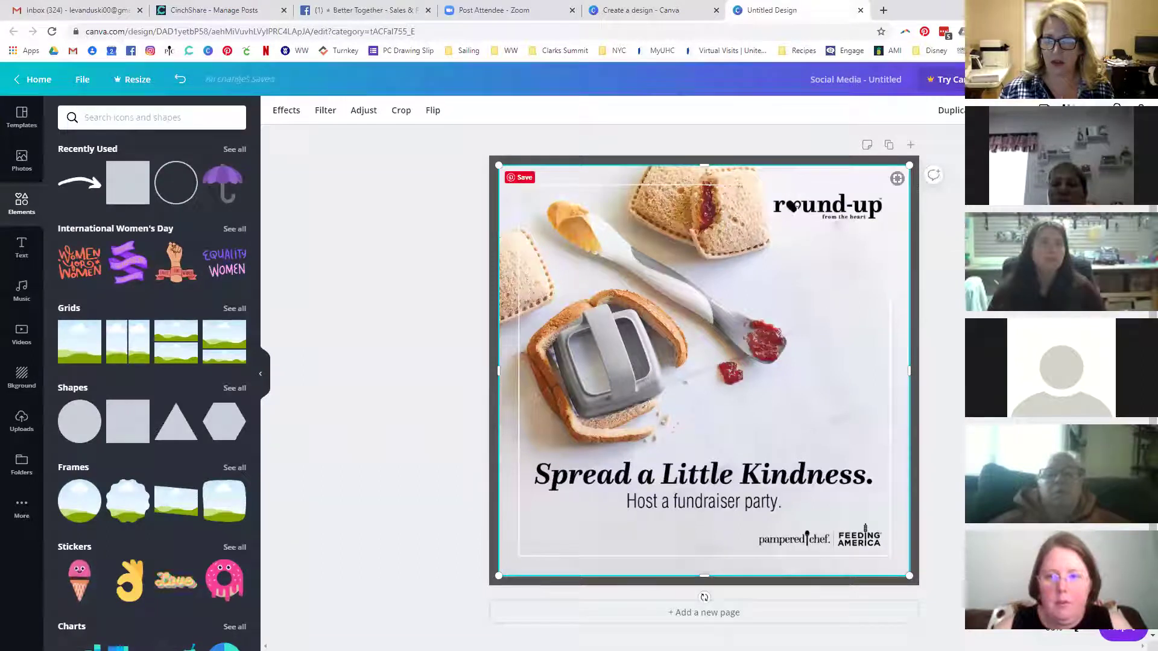
Make the image semi-transparent so that the white square lightens it.
{"action": "left_click", "coordinate": [995, 110]}
{"action": "left_click_drag", "start_coordinate": [1038, 141], "coordinate": [989, 142]}
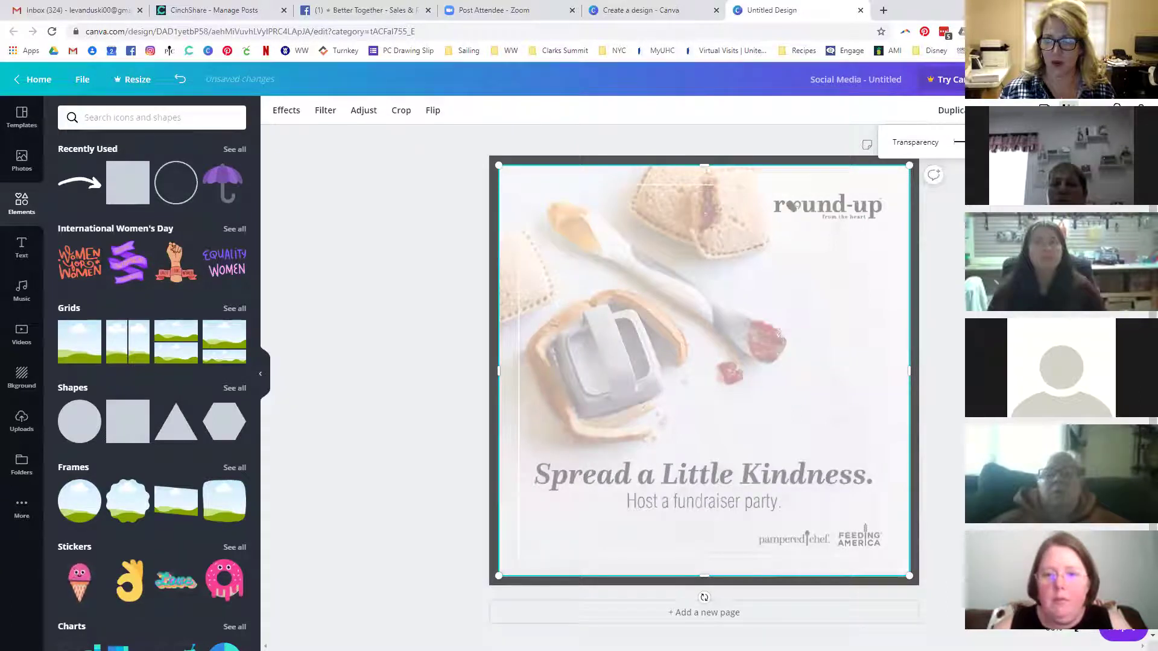
{"action": "mouse_move", "coordinate": [989, 142]}
{"action": "left_mouse_down"}
{"action": "mouse_move", "coordinate": [1016, 141]}
{"action": "mouse_move", "coordinate": [989, 142]}
{"action": "left_mouse_up"}
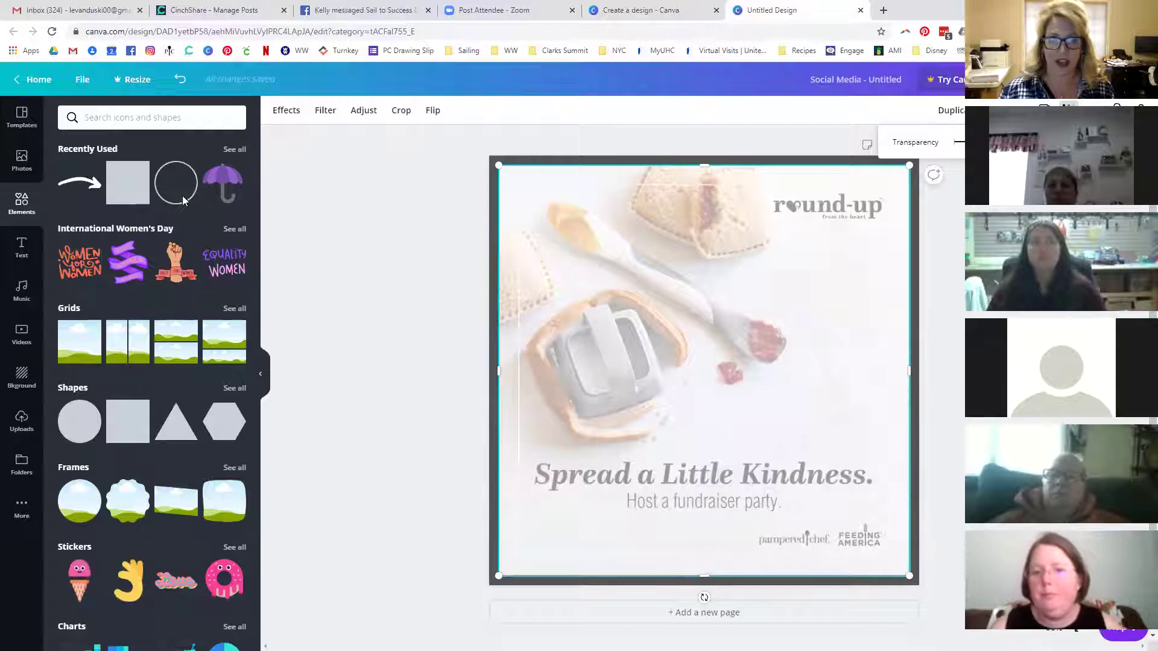
Add a heading reading "Test" over the faded image.
{"action": "left_click", "coordinate": [20, 256]}
{"action": "left_click", "coordinate": [181, 184]}
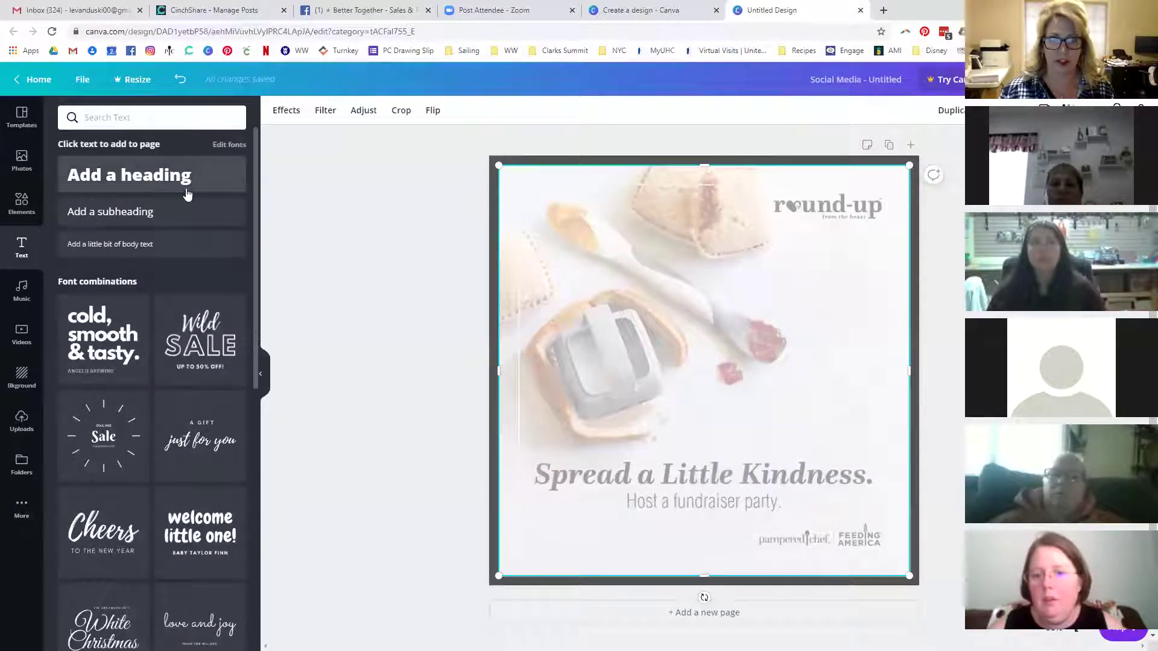
{"action": "type", "text": "Test"}
{"action": "key", "text": "Return"}
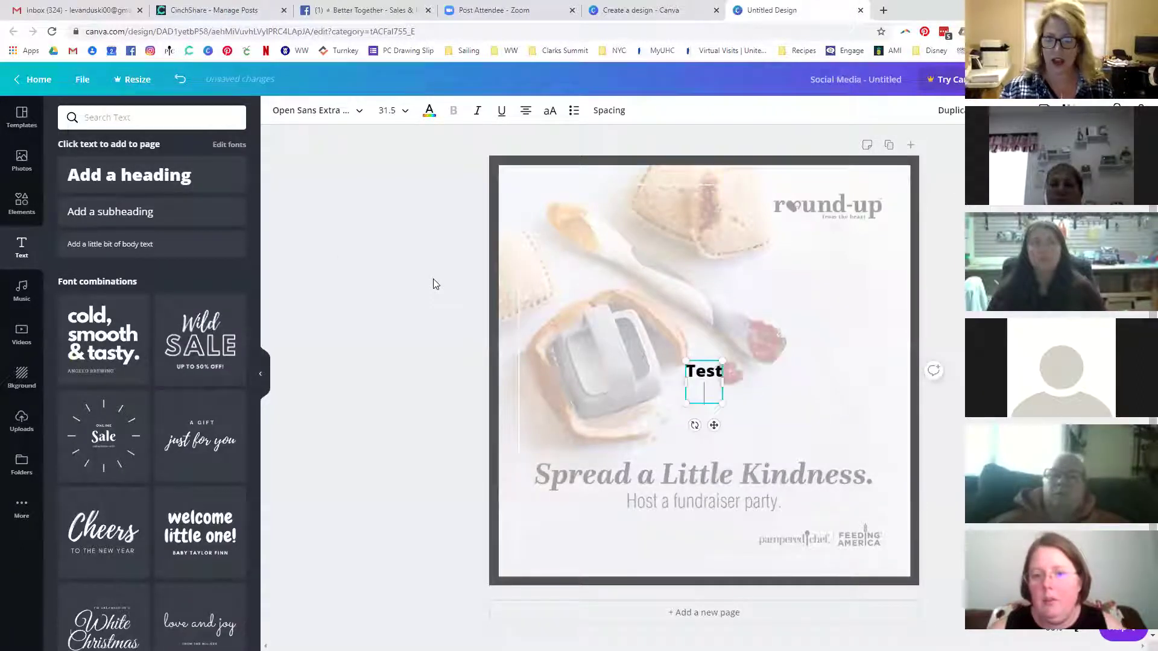
{"action": "left_click", "coordinate": [932, 369]}
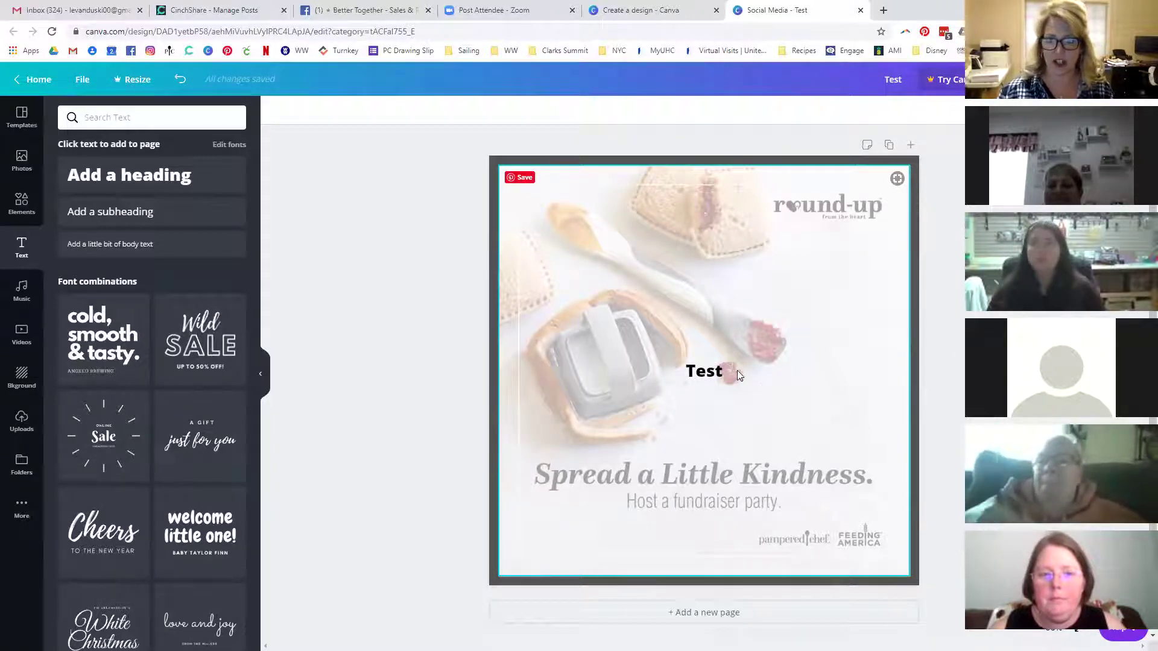
Delete the "Test" heading and return the image to full opacity.
{"action": "left_click", "coordinate": [700, 375]}
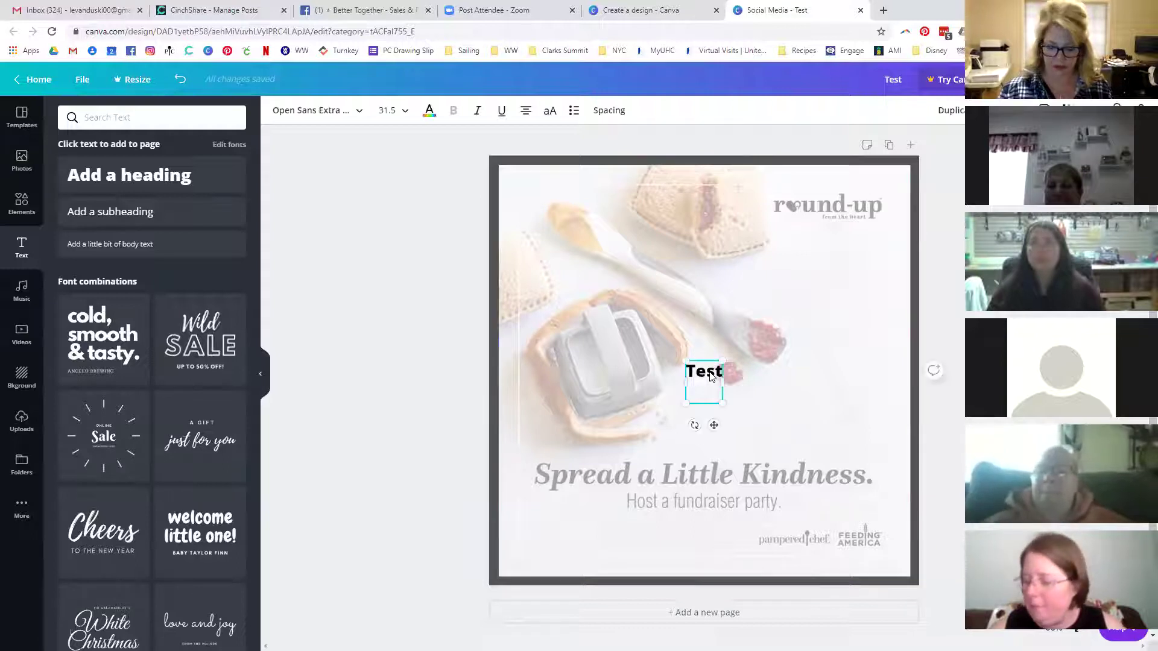
{"action": "key", "text": "Delete"}
{"action": "left_click", "coordinate": [785, 300]}
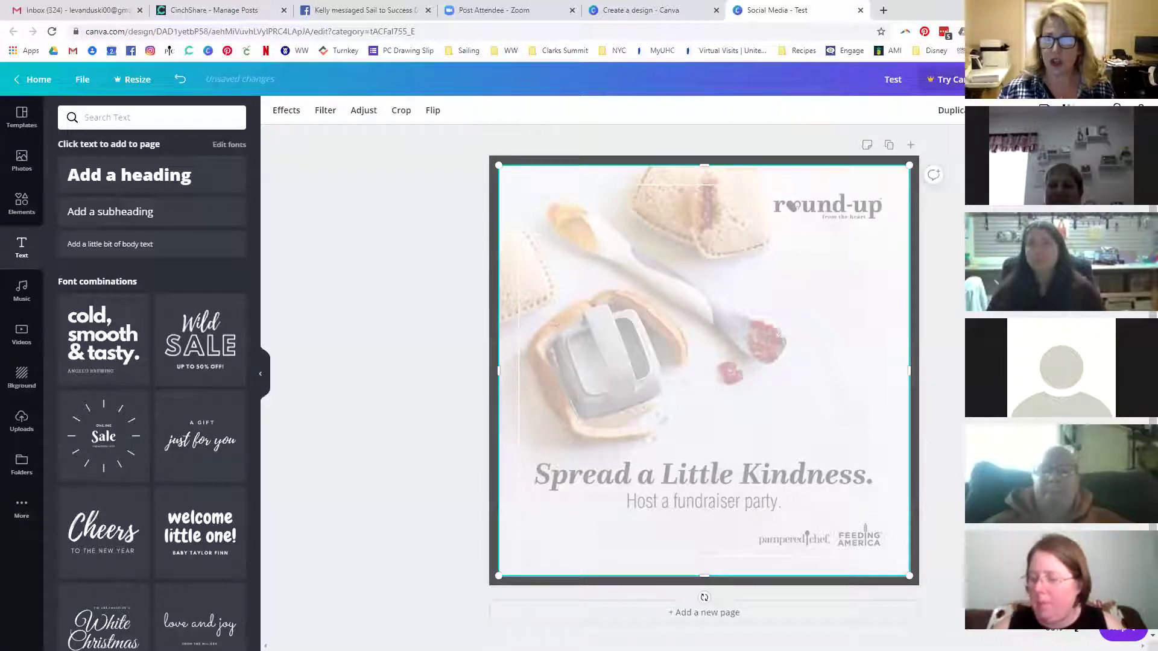
{"action": "left_click", "coordinate": [989, 111]}
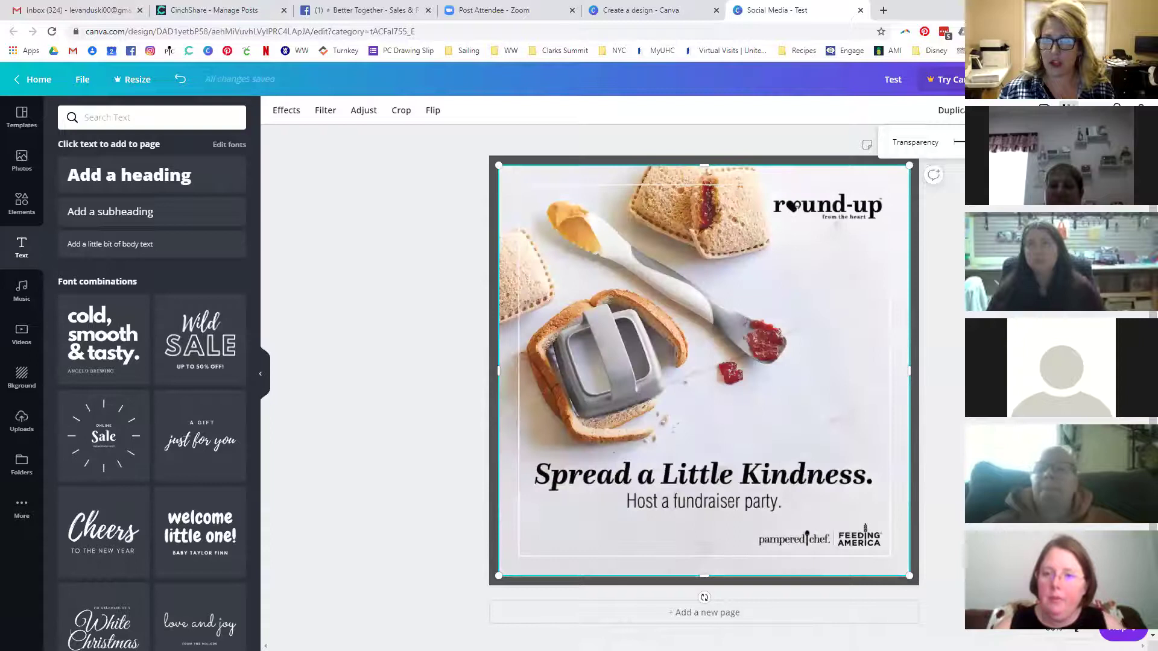
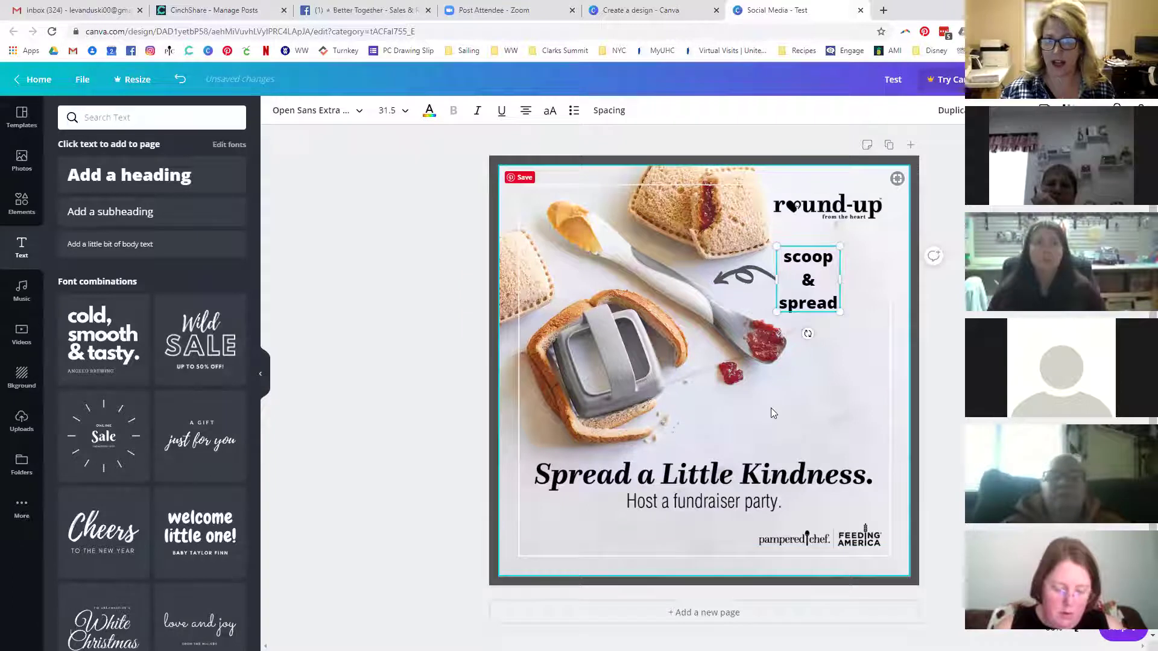
Search the fonts for "ant" and apply Antonio Bold to all of the "scoop & spread" text.
{"action": "key", "text": "ctrl+a"}
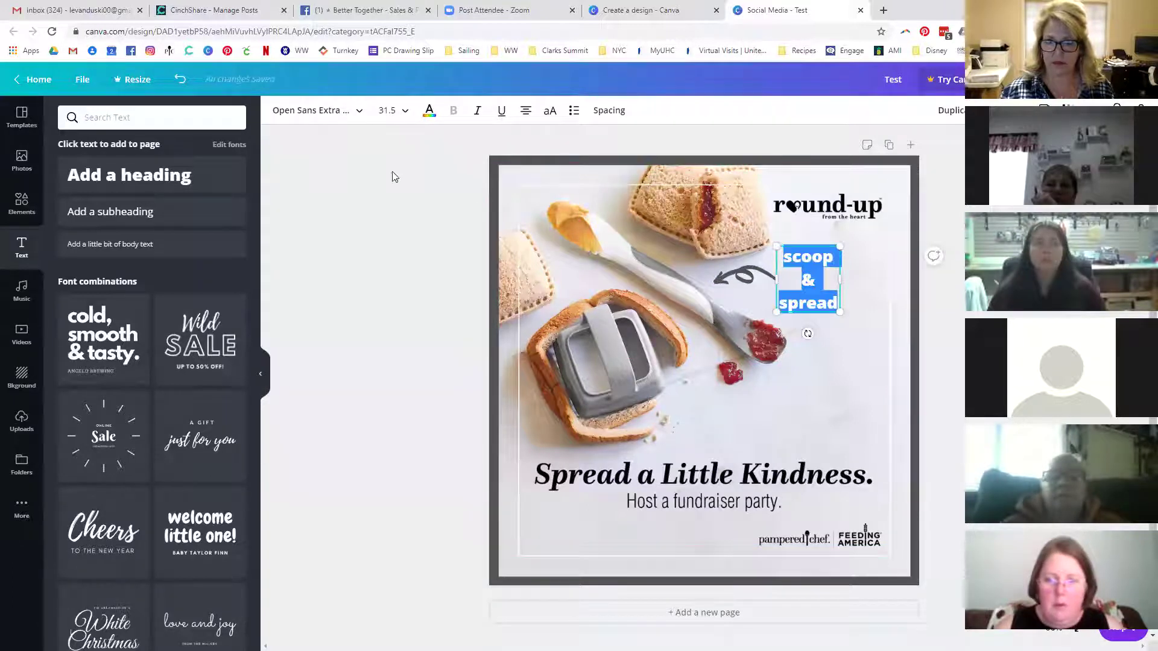
{"action": "left_click", "coordinate": [316, 110]}
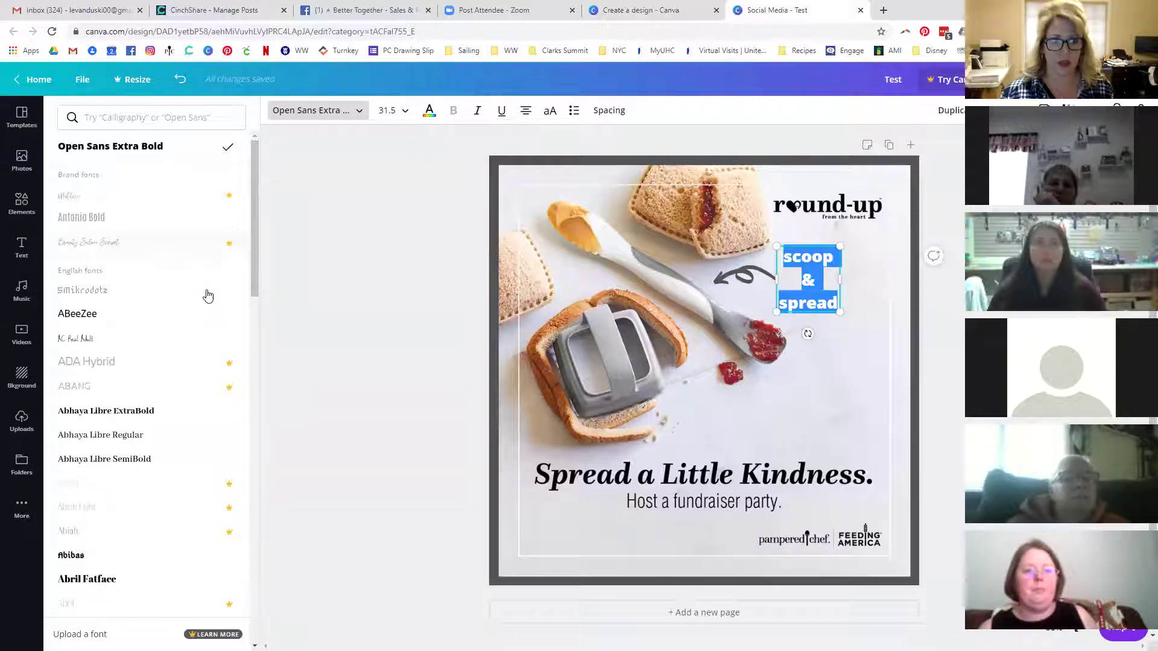
{"action": "scroll", "coordinate": [205, 296], "scroll_direction": "down", "scroll_amount": 5}
{"action": "scroll", "coordinate": [204, 303], "scroll_direction": "down", "scroll_amount": 3}
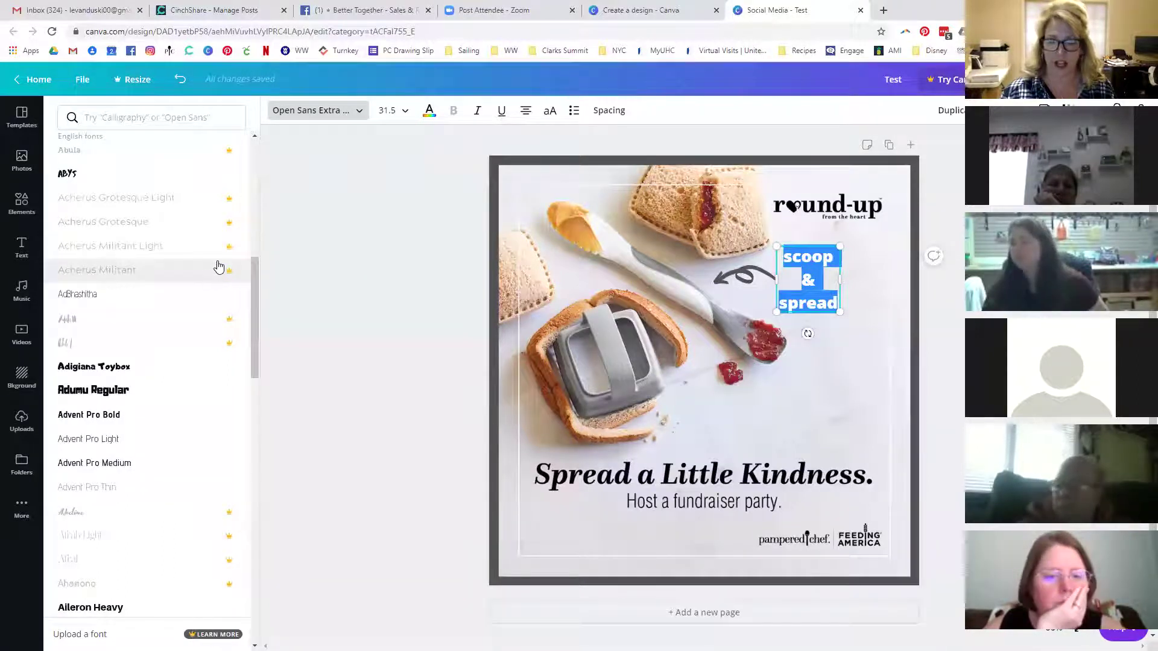
{"action": "scroll", "coordinate": [160, 394], "scroll_direction": "down", "scroll_amount": 3}
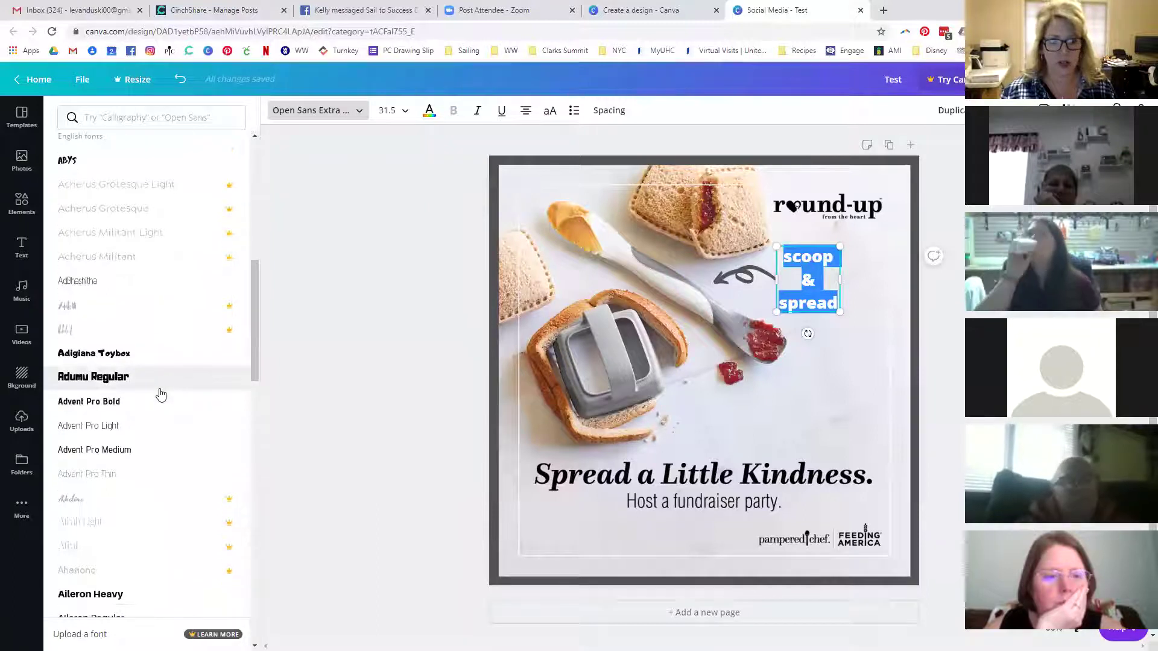
{"action": "scroll", "coordinate": [160, 394], "scroll_direction": "up", "scroll_amount": 5}
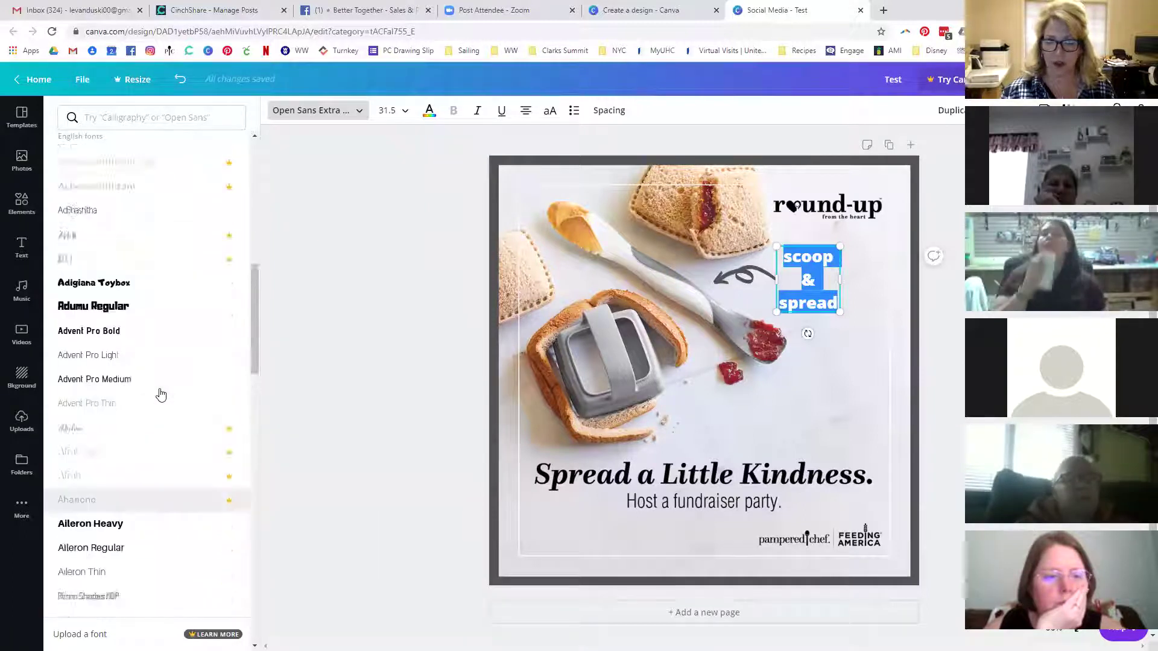
{"action": "left_click", "coordinate": [134, 117]}
{"action": "type", "text": "ant"}
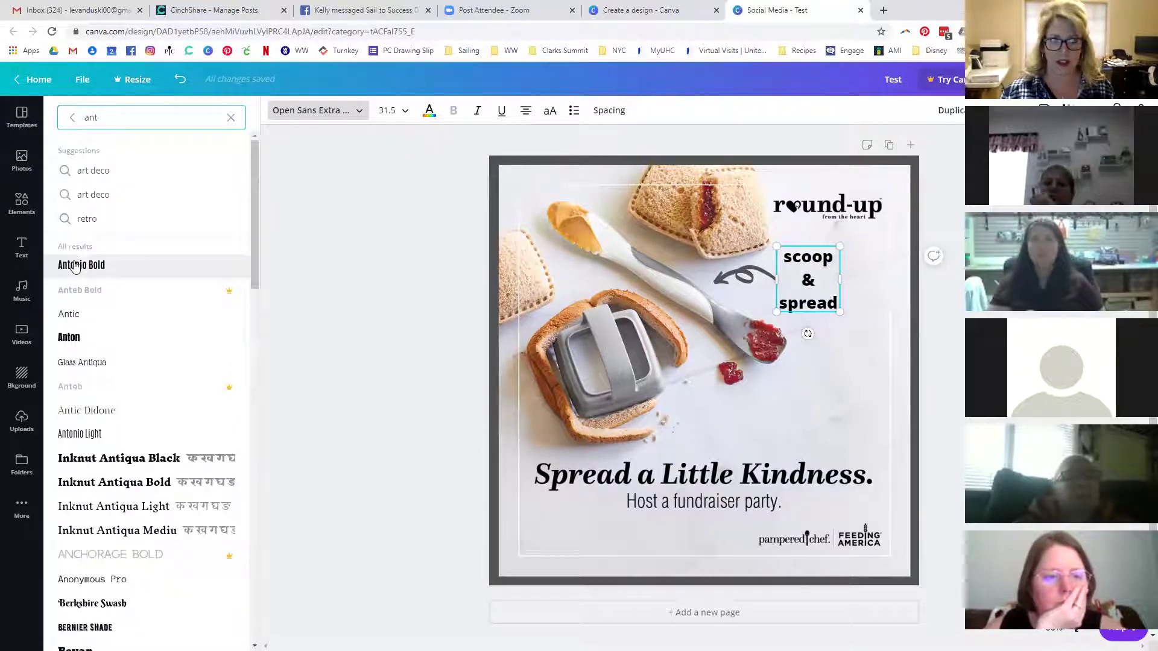
{"action": "left_click", "coordinate": [75, 266]}
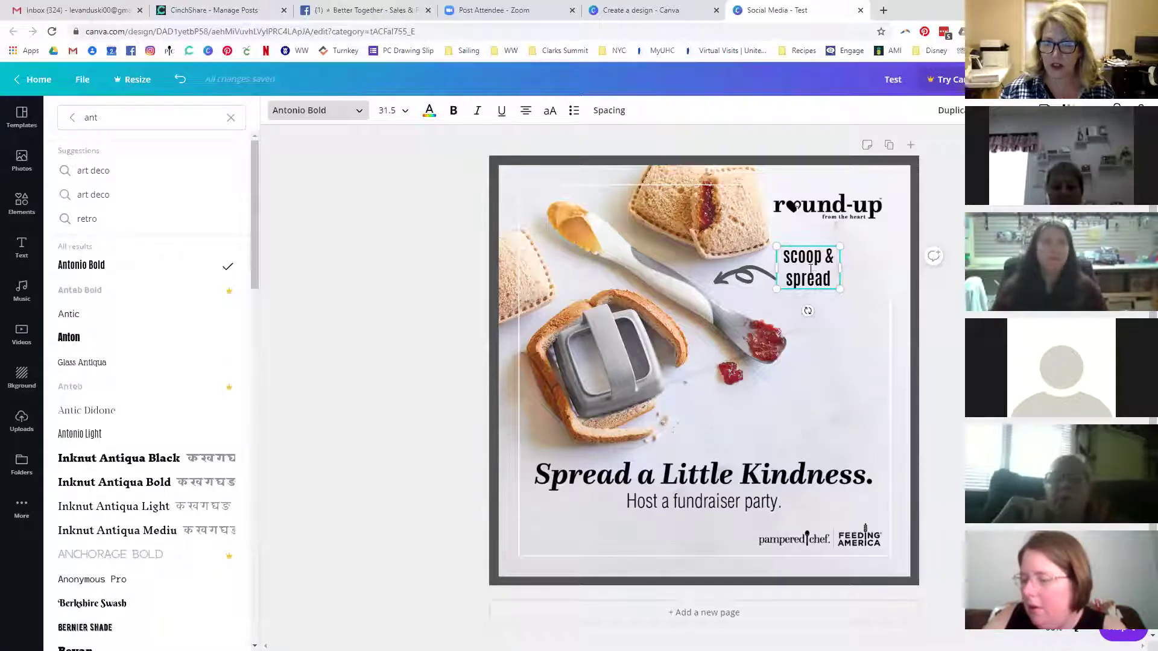
Narrow the "scoop & spread" text box to fit its words and set the line height to 1.19.
{"action": "mouse_move", "coordinate": [840, 267]}
{"action": "left_mouse_down"}
{"action": "mouse_move", "coordinate": [887, 269]}
{"action": "mouse_move", "coordinate": [828, 268]}
{"action": "left_mouse_up"}
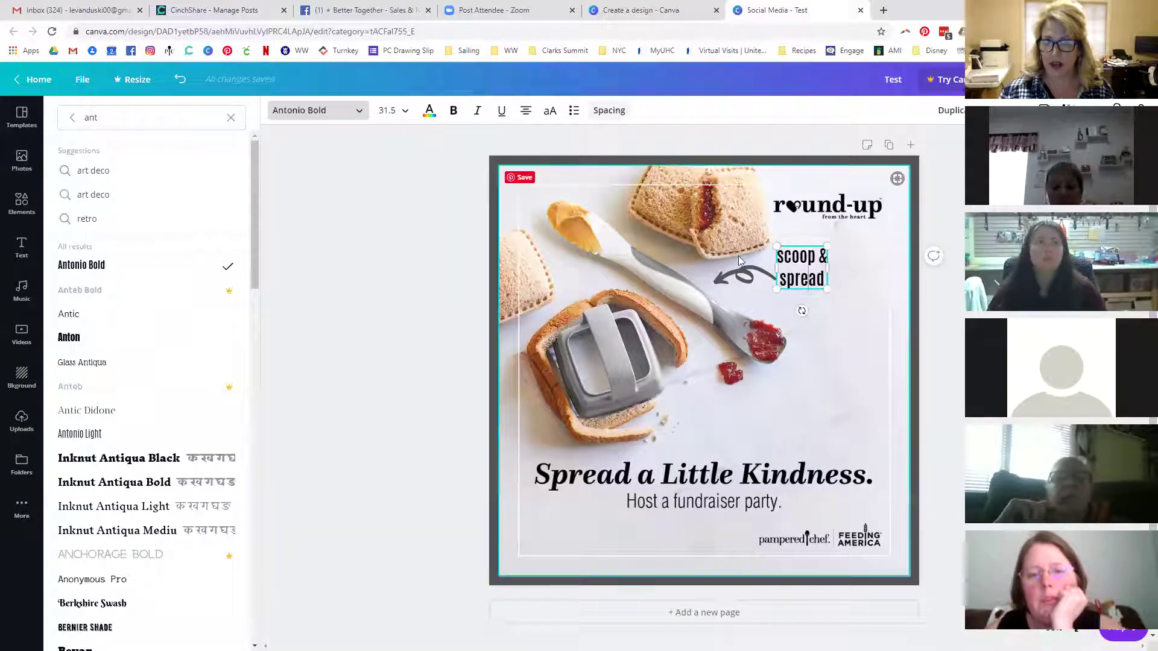
{"action": "double_click", "coordinate": [801, 268]}
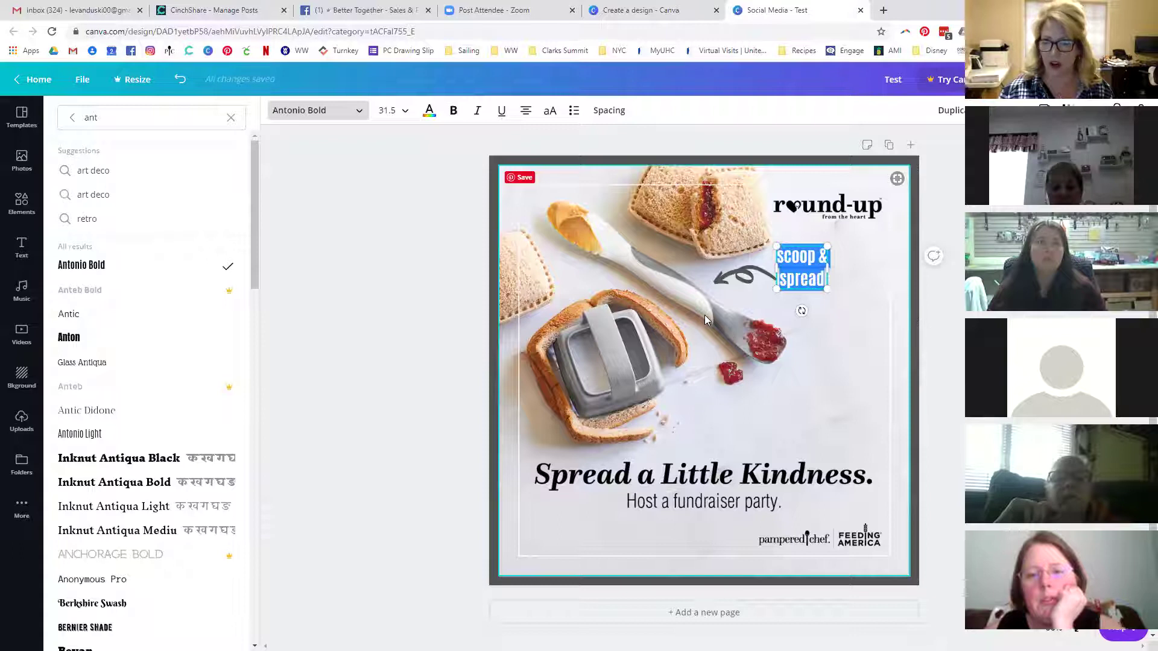
{"action": "left_click", "coordinate": [615, 114]}
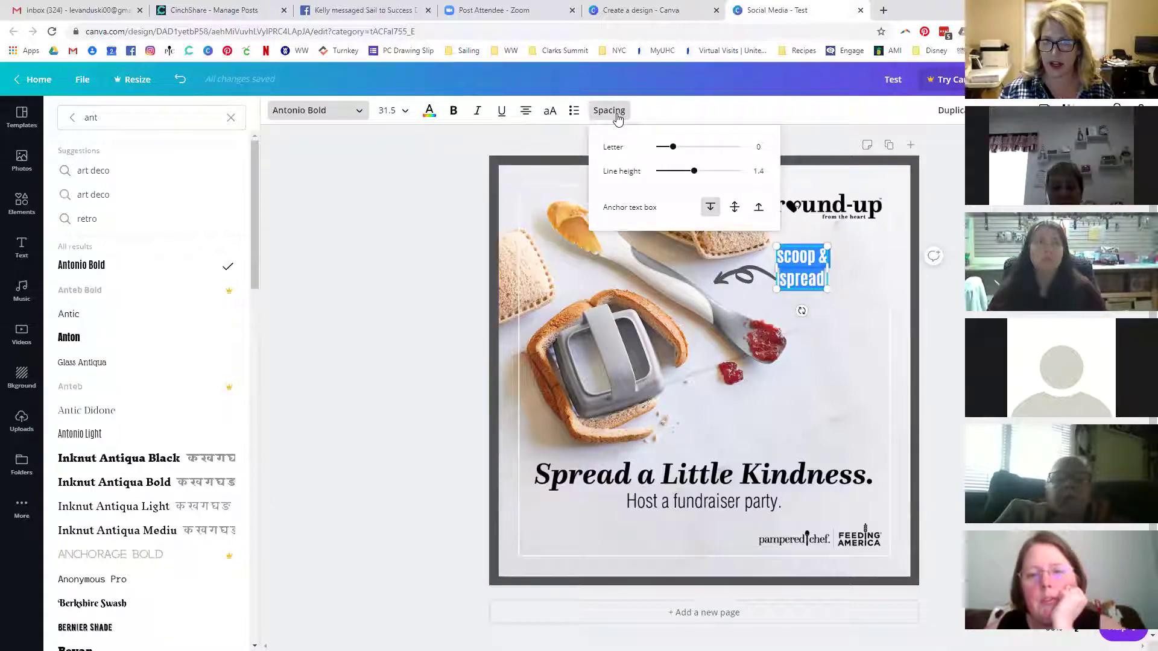
{"action": "mouse_move", "coordinate": [674, 149]}
{"action": "left_mouse_down"}
{"action": "mouse_move", "coordinate": [688, 147]}
{"action": "mouse_move", "coordinate": [662, 150]}
{"action": "mouse_move", "coordinate": [674, 148]}
{"action": "left_mouse_up"}
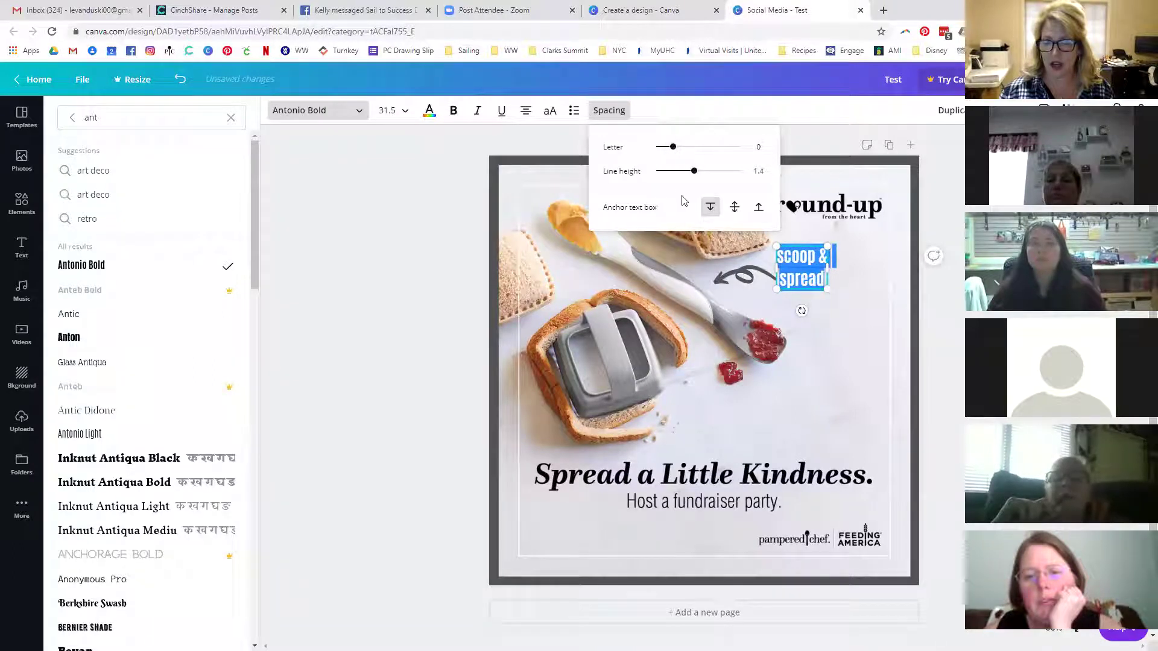
{"action": "mouse_move", "coordinate": [693, 172]}
{"action": "left_mouse_down"}
{"action": "mouse_move", "coordinate": [733, 171]}
{"action": "mouse_move", "coordinate": [686, 169]}
{"action": "left_mouse_up"}
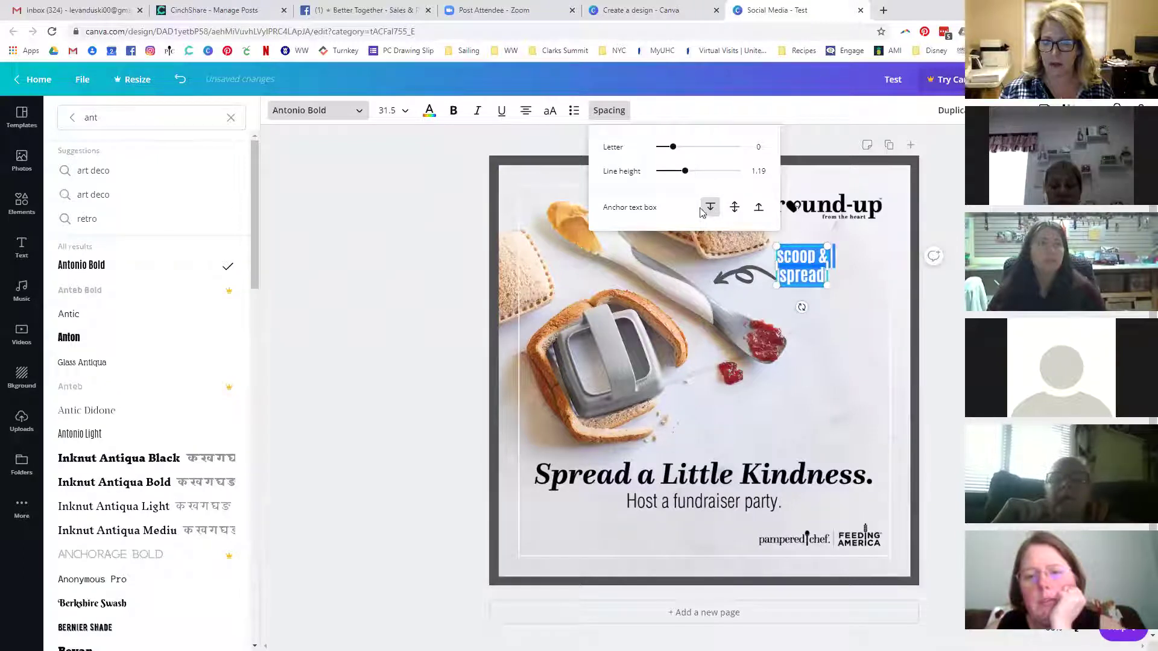
{"action": "left_click", "coordinate": [849, 326]}
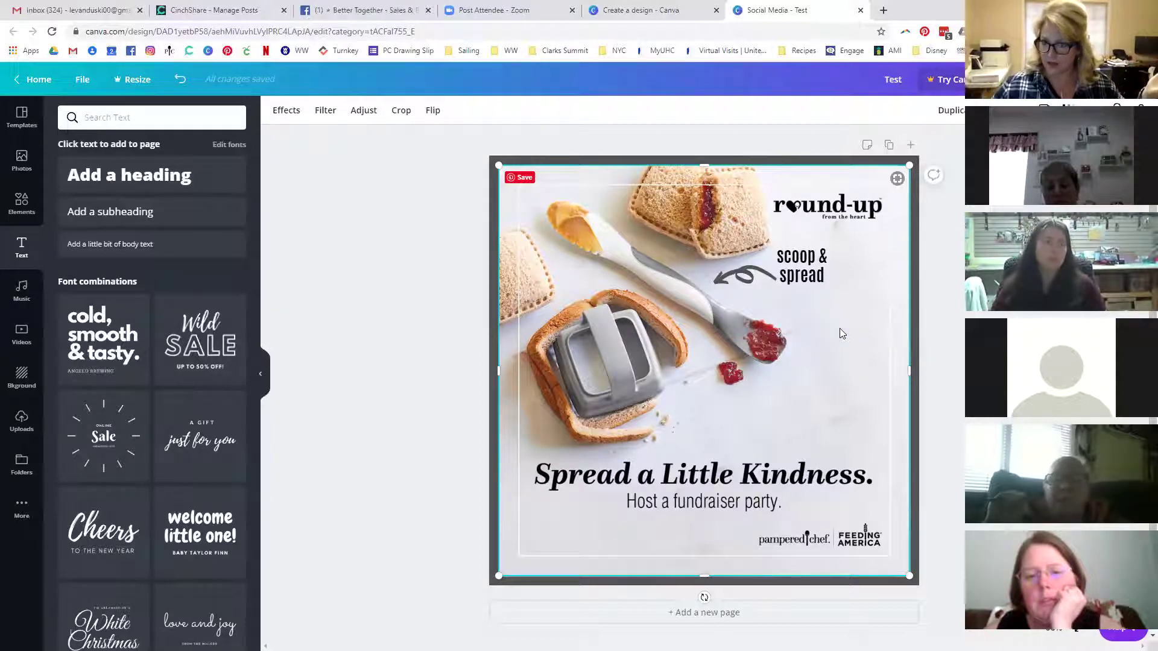
Move the "scoop & spread" text slightly down beside the arrow and enlarge it to size 34.5.
{"action": "left_click", "coordinate": [802, 271]}
{"action": "left_click_drag", "start_coordinate": [802, 270], "coordinate": [833, 304]}
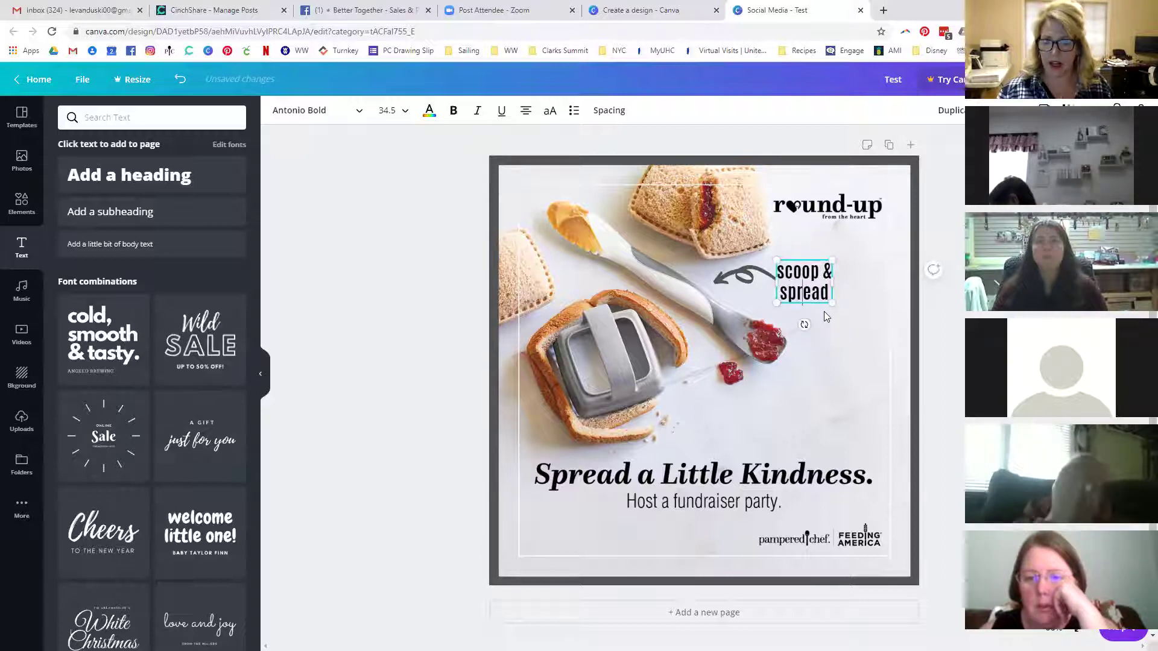
Enlarge the "scoop & spread" text to size 48.3 and try the right and center alignments before settling on left.
{"action": "key", "text": "ctrl+a"}
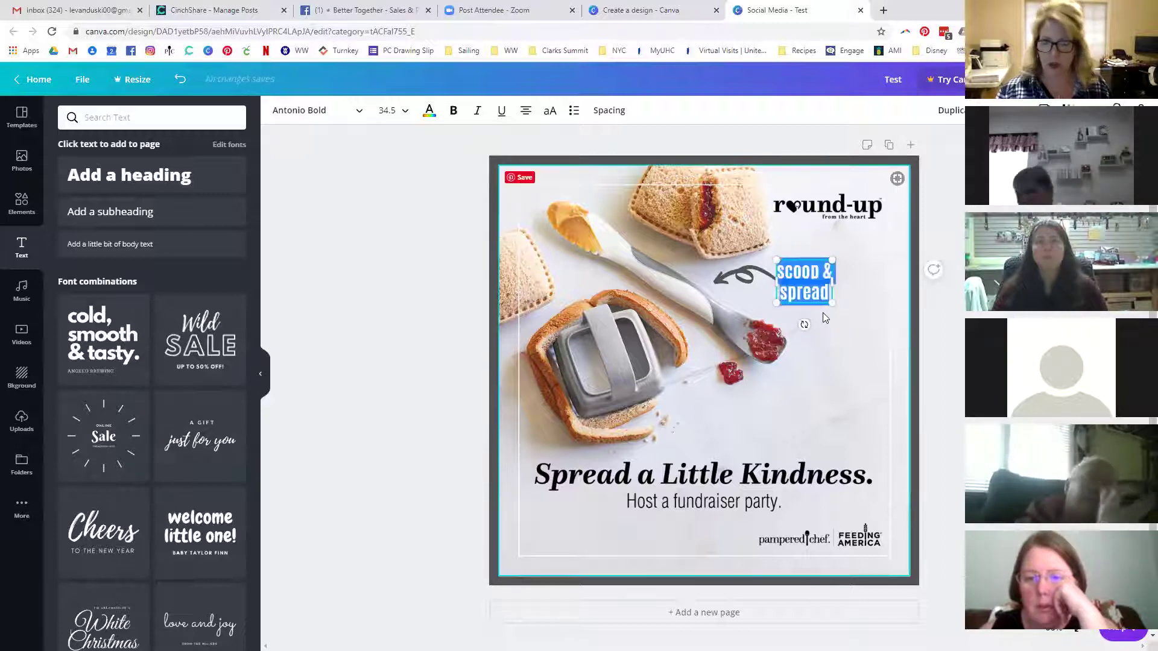
{"action": "left_click", "coordinate": [525, 113]}
{"action": "left_click", "coordinate": [526, 112]}
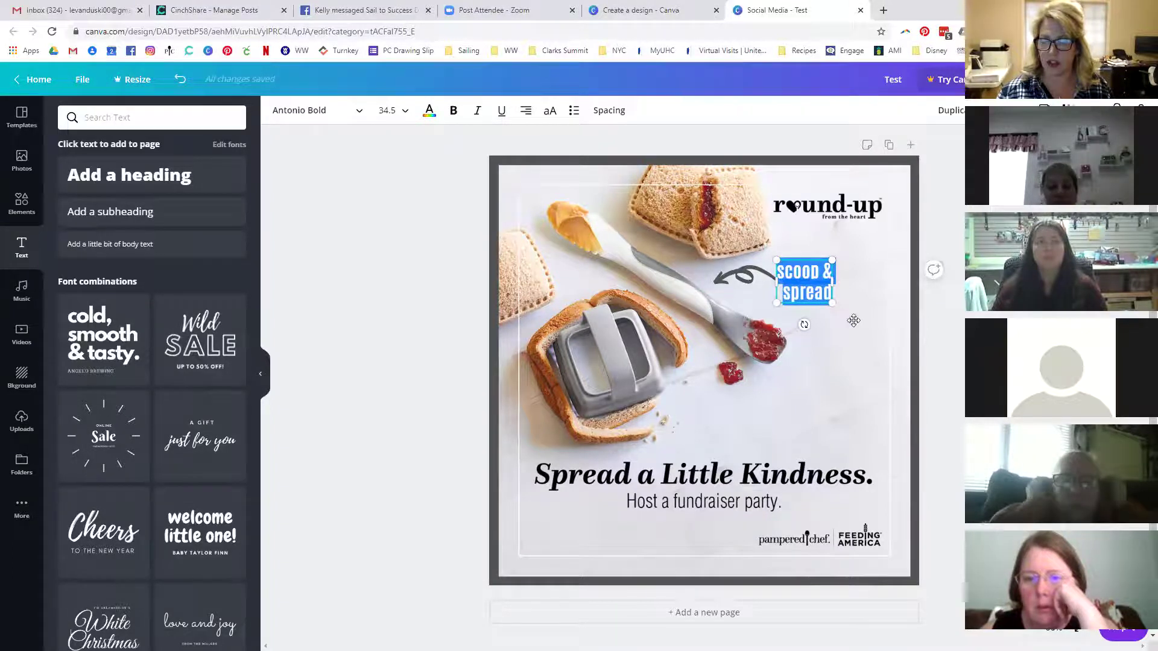
{"action": "left_click_drag", "start_coordinate": [833, 307], "coordinate": [854, 320]}
{"action": "left_click", "coordinate": [525, 115]}
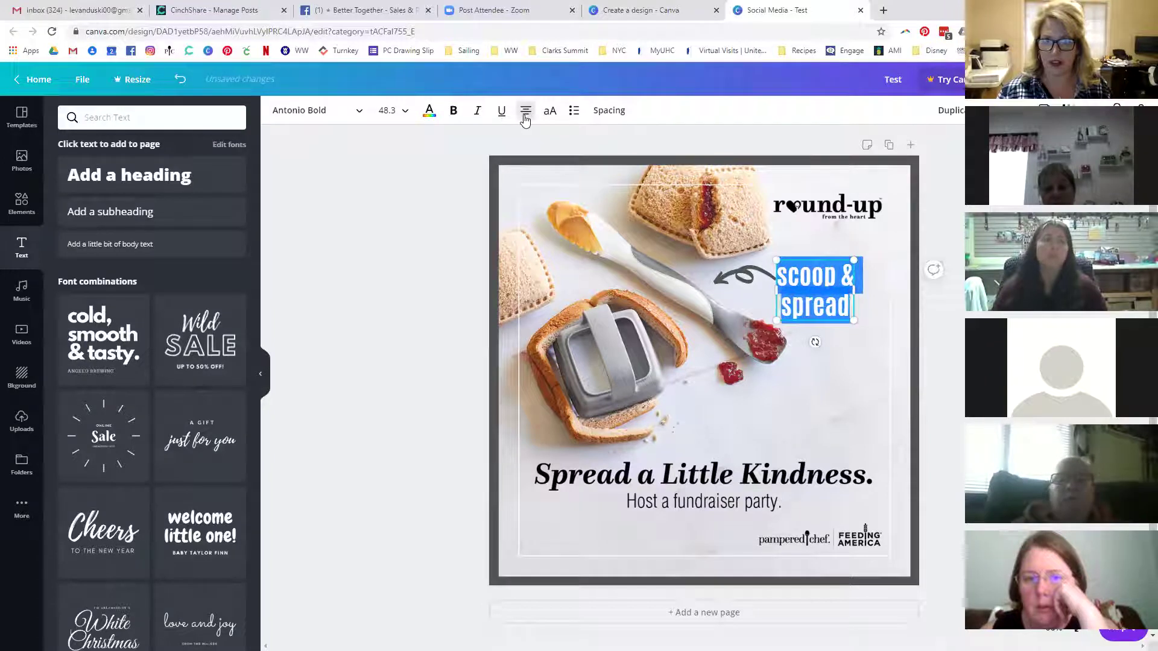
{"action": "left_click", "coordinate": [526, 117]}
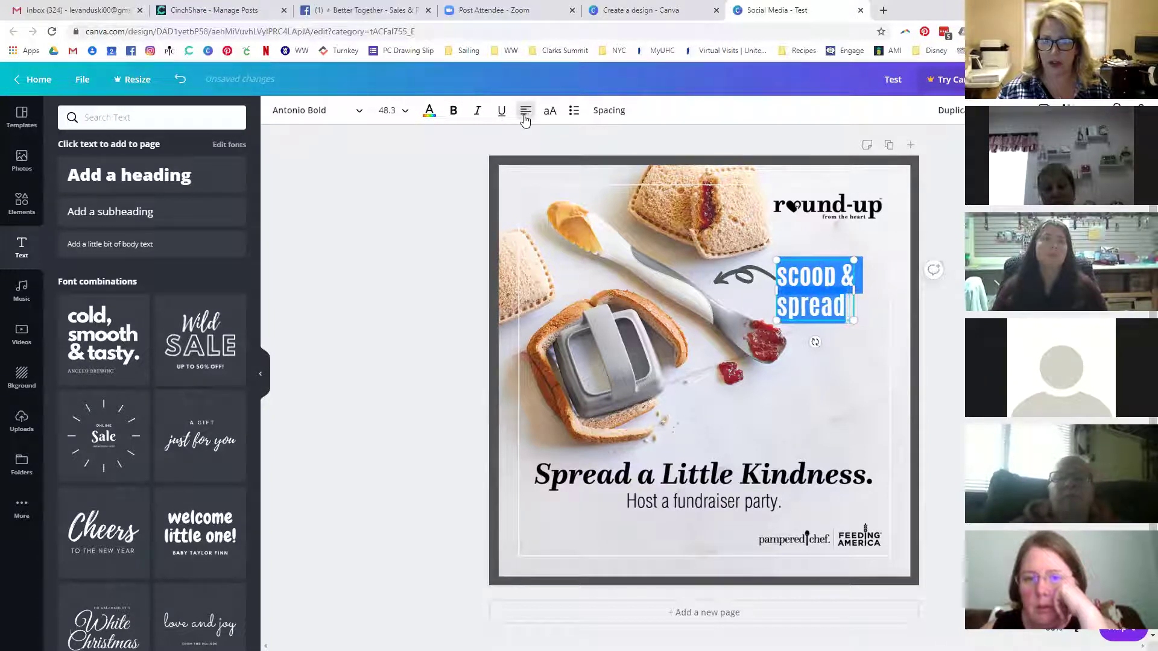
Center-align the two lines of the "scoop & spread" text.
{"action": "left_click", "coordinate": [525, 117]}
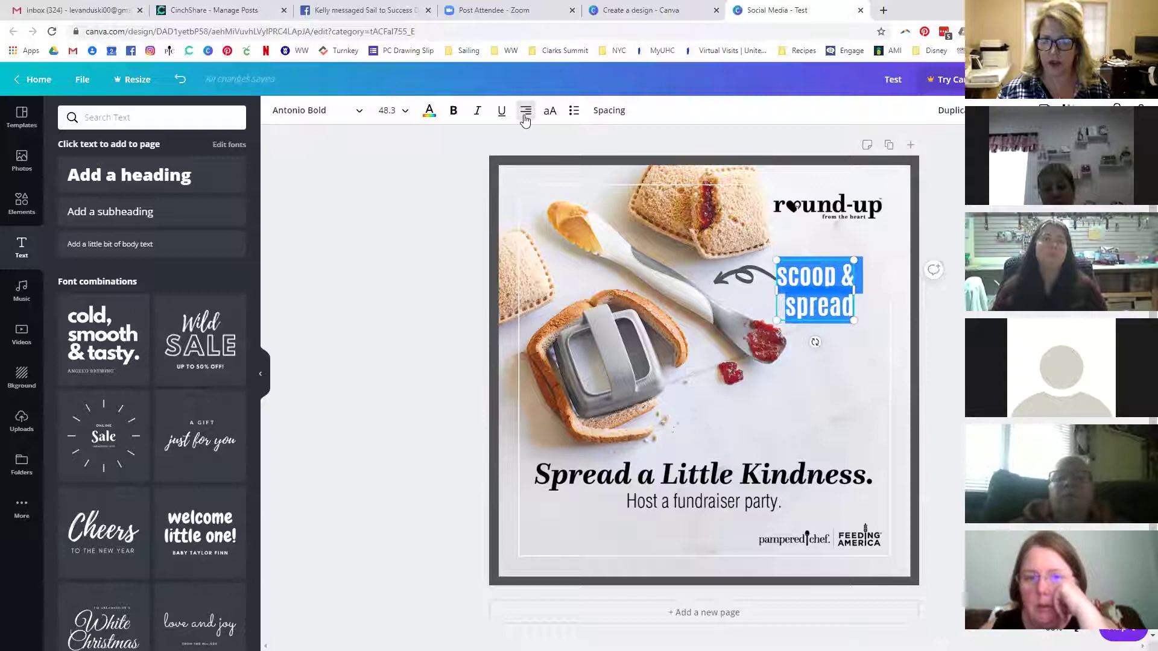
{"action": "left_click", "coordinate": [524, 117]}
{"action": "left_click", "coordinate": [859, 371]}
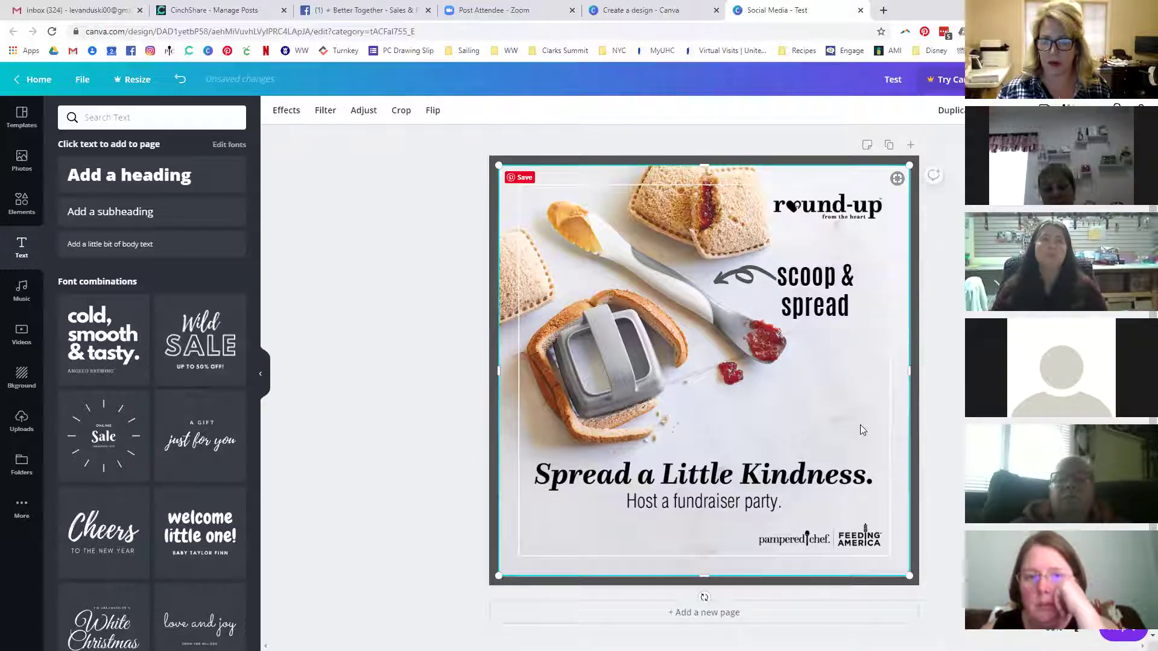
Shrink the "scoop & spread" text to size 35.1 and recolor it dark gray to match the arrow.
{"action": "left_click", "coordinate": [852, 318]}
{"action": "left_click_drag", "start_coordinate": [853, 316], "coordinate": [833, 303]}
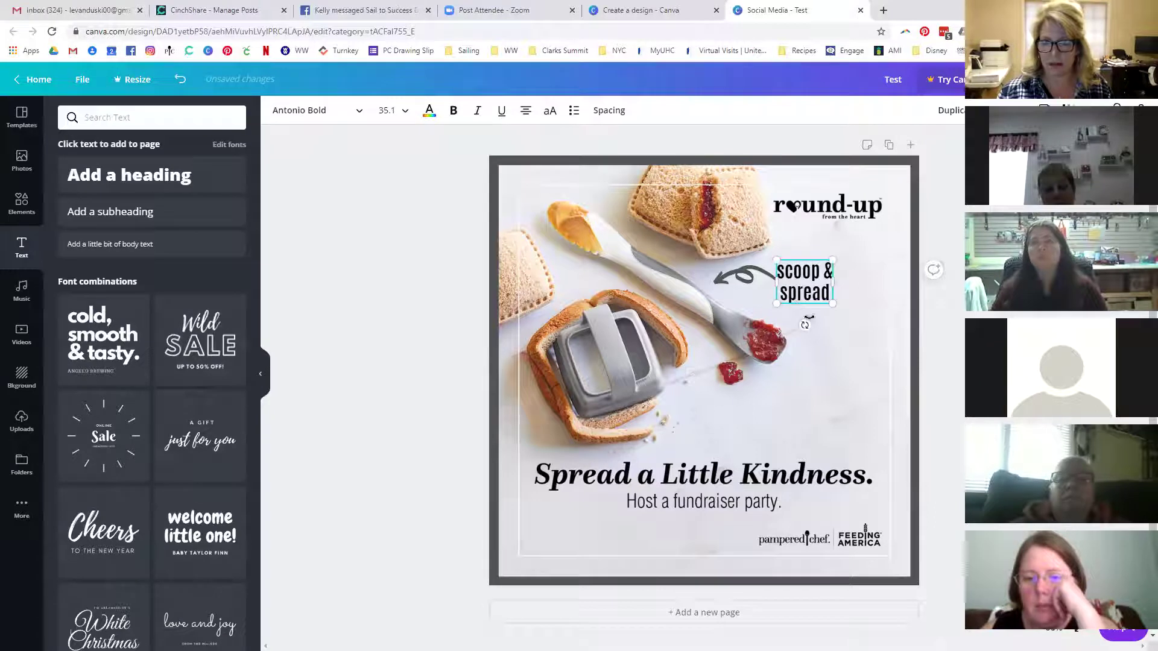
{"action": "left_click", "coordinate": [430, 113]}
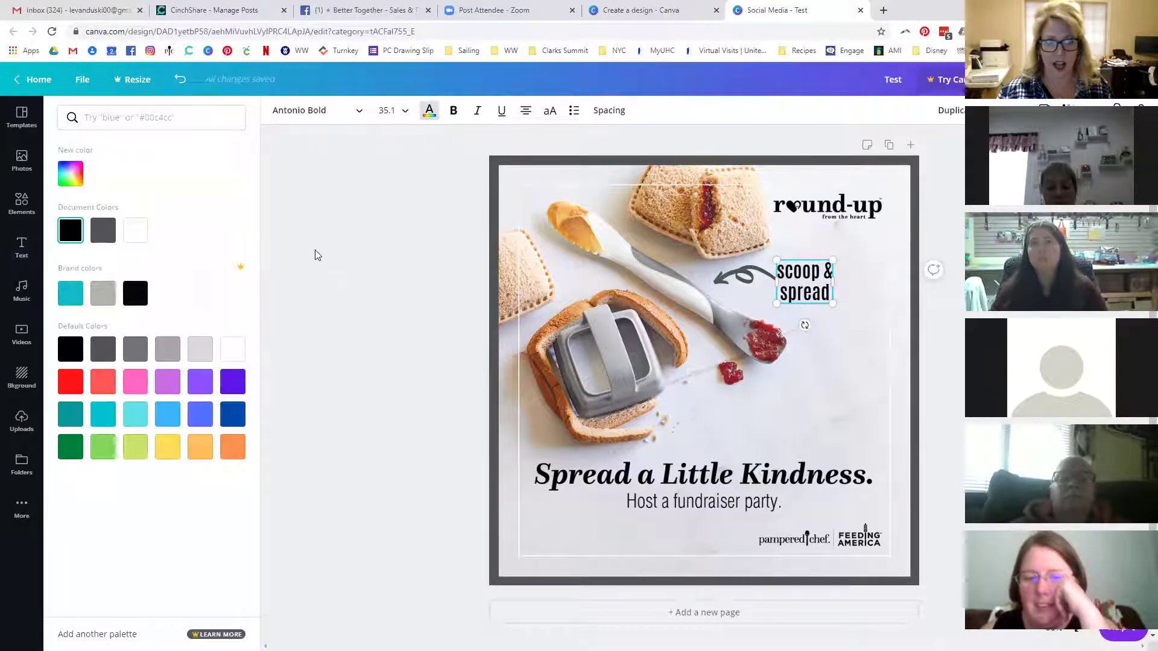
{"action": "left_click", "coordinate": [784, 403]}
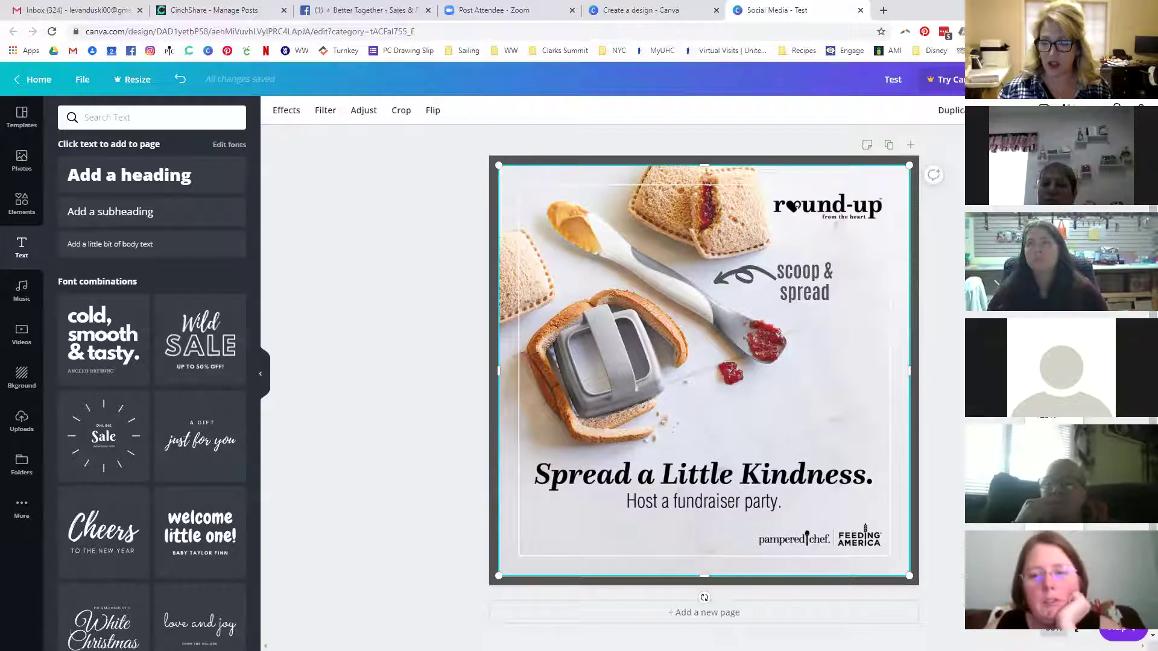
Nudge the "scoop & spread" text slightly to the right, away from the arrow's tail.
{"action": "key", "text": "ctrl+equal"}
{"action": "scroll", "coordinate": [612, 384], "scroll_direction": "up", "scroll_amount": 5}
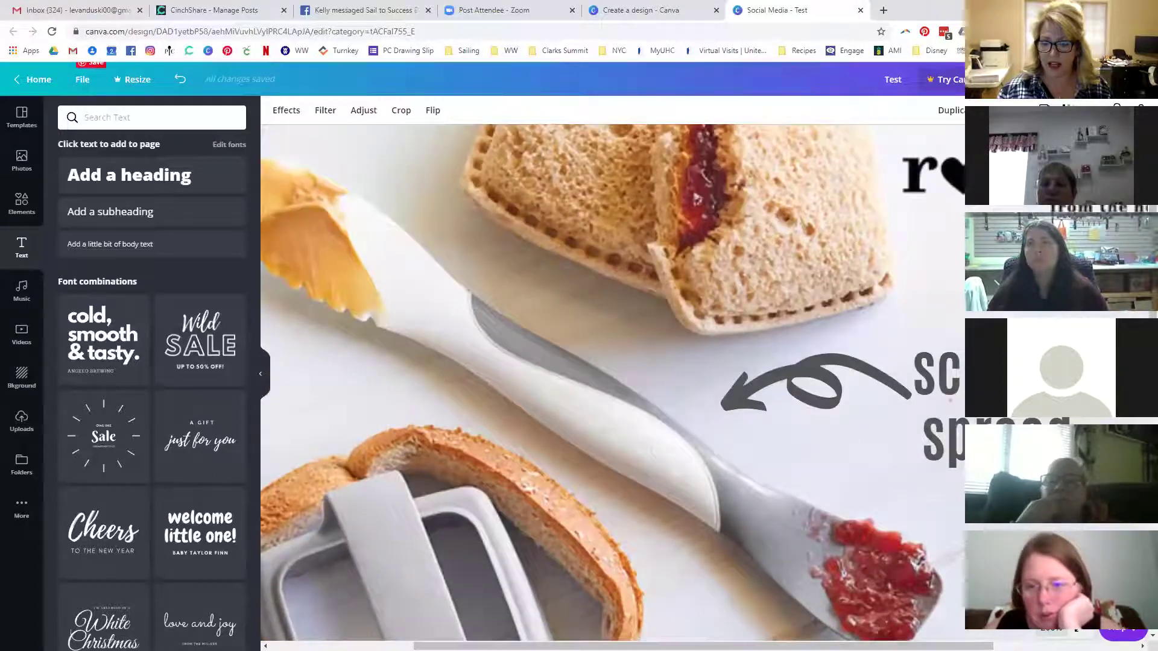
{"action": "scroll", "coordinate": [908, 509], "scroll_direction": "right", "scroll_amount": 4}
{"action": "scroll", "coordinate": [905, 504], "scroll_direction": "up", "scroll_amount": 2}
{"action": "scroll", "coordinate": [905, 504], "scroll_direction": "down", "scroll_amount": 2}
{"action": "key", "text": "ctrl+equal"}
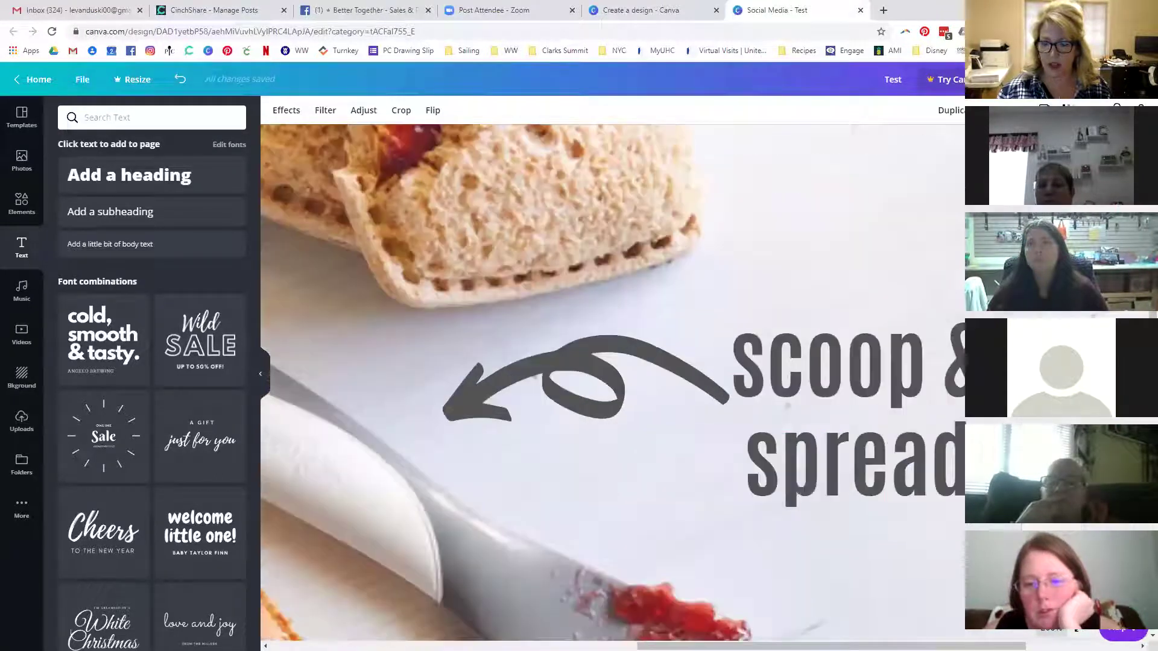
{"action": "scroll", "coordinate": [863, 646], "scroll_direction": "right", "scroll_amount": 2}
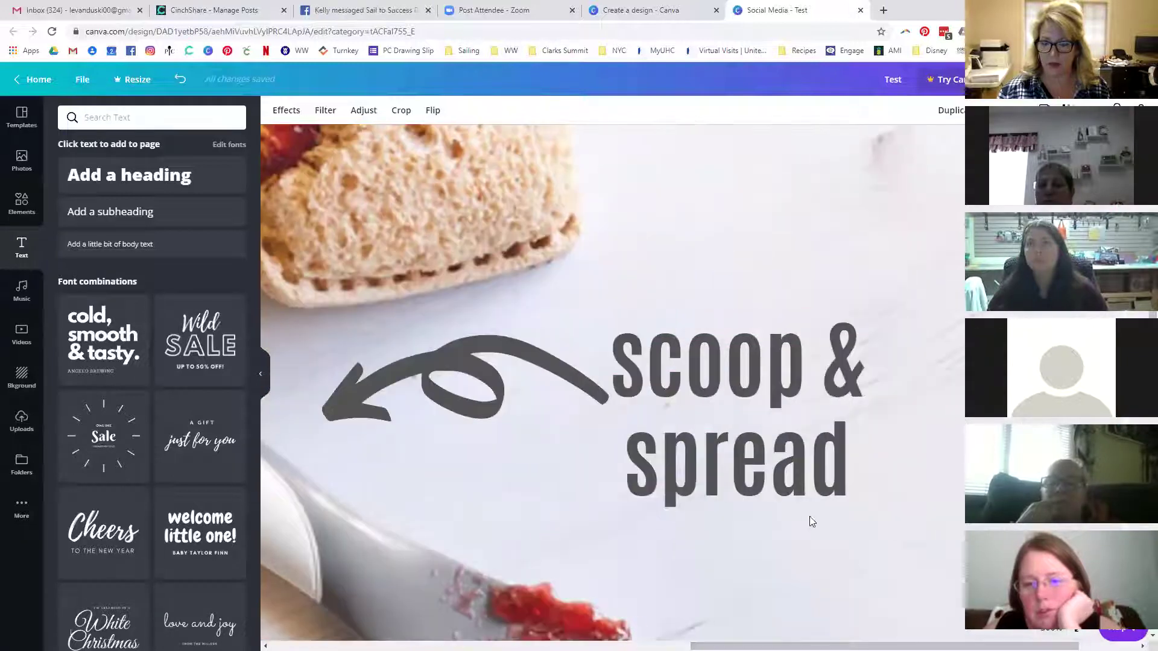
{"action": "left_click", "coordinate": [766, 458]}
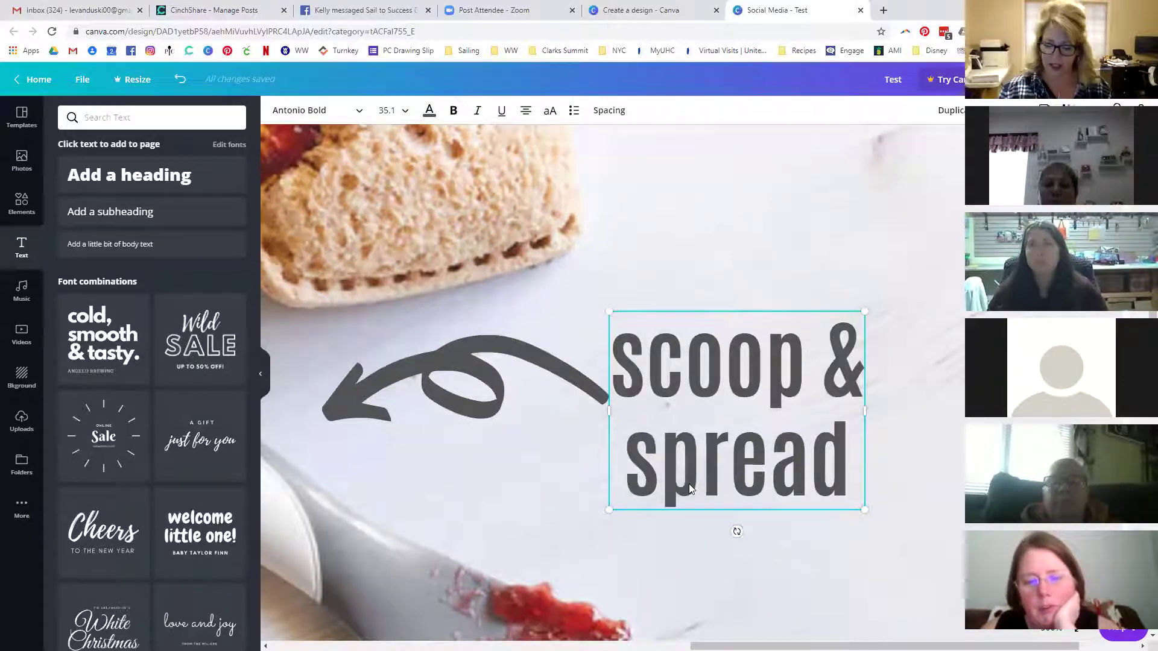
{"action": "key", "text": "Right"}
{"action": "key", "text": "Right"}
{"action": "key", "text": "Right"}
{"action": "key", "text": "Right"}
{"action": "key", "text": "Right"}
{"action": "key", "text": "Right"}
{"action": "key", "text": "Right"}
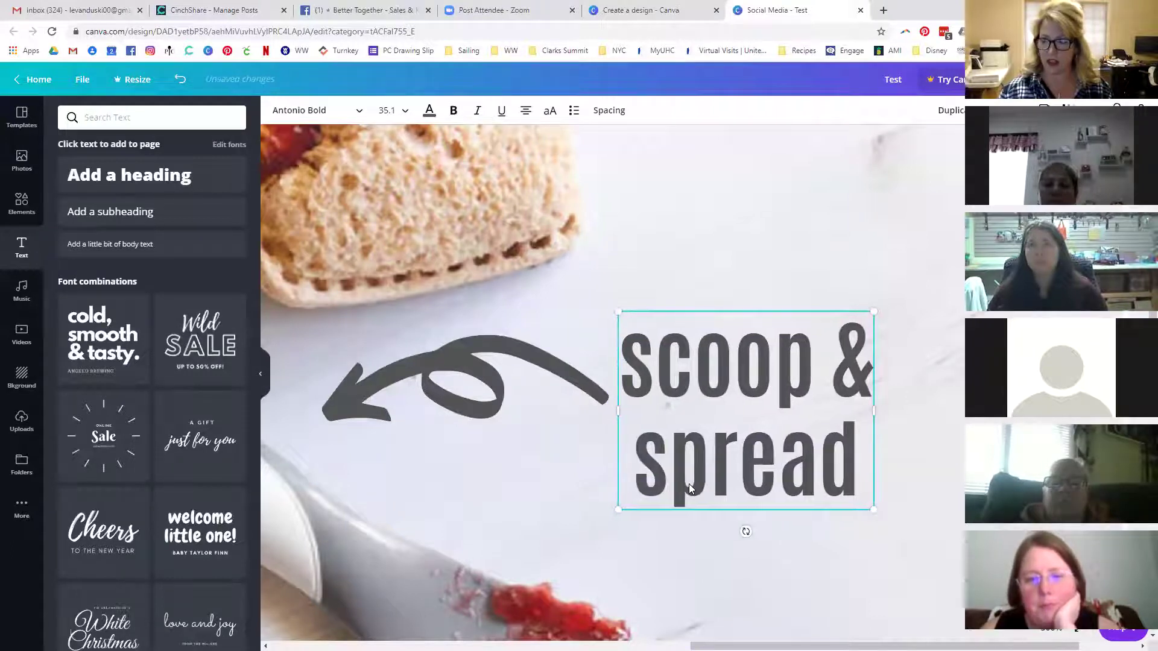
Fine-tune the "scoop & spread" text back toward the arrow and slightly higher, leaving a small gap at the arrow's tail.
{"action": "key", "text": "Left"}
{"action": "key", "text": "Left"}
{"action": "key", "text": "Left"}
{"action": "key", "text": "Left"}
{"action": "key", "text": "Up"}
{"action": "key", "text": "Up"}
{"action": "key", "text": "Up"}
{"action": "key", "text": "Up"}
{"action": "key", "text": "Down"}
{"action": "key", "text": "Down"}
{"action": "key", "text": "Down"}
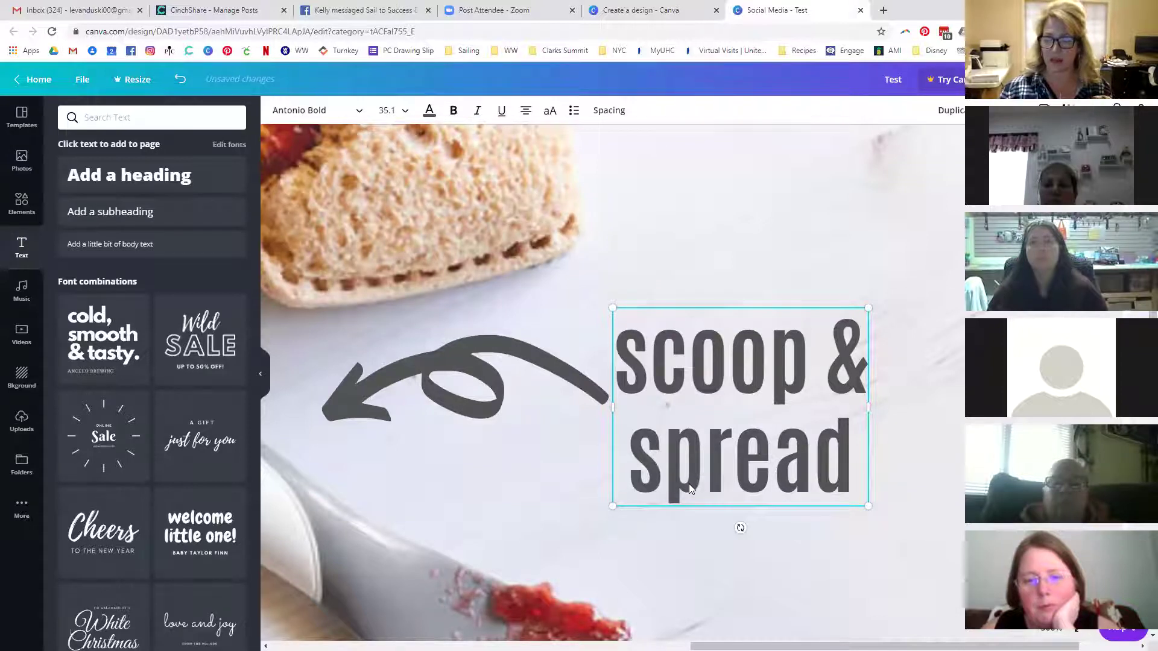
{"action": "mouse_move", "coordinate": [680, 406]}
{"action": "left_mouse_down"}
{"action": "mouse_move", "coordinate": [709, 403]}
{"action": "mouse_move", "coordinate": [683, 418]}
{"action": "mouse_move", "coordinate": [705, 408]}
{"action": "mouse_move", "coordinate": [687, 439]}
{"action": "mouse_move", "coordinate": [680, 374]}
{"action": "mouse_move", "coordinate": [678, 390]}
{"action": "left_mouse_up"}
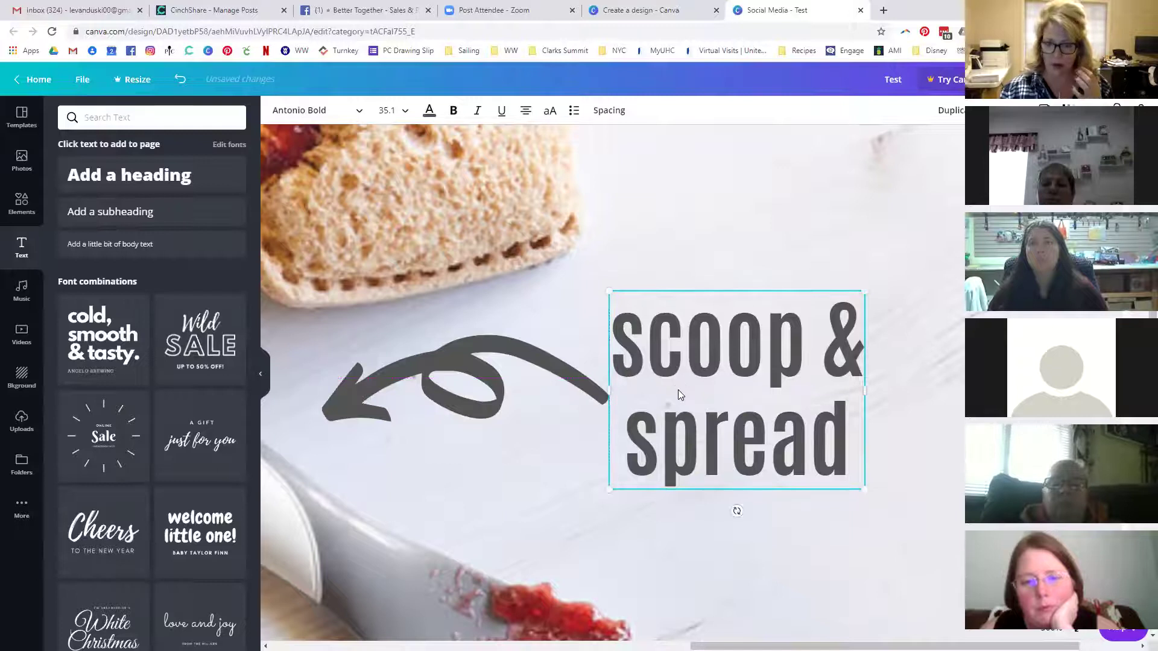
{"action": "key", "text": "Right"}
{"action": "key", "text": "Right"}
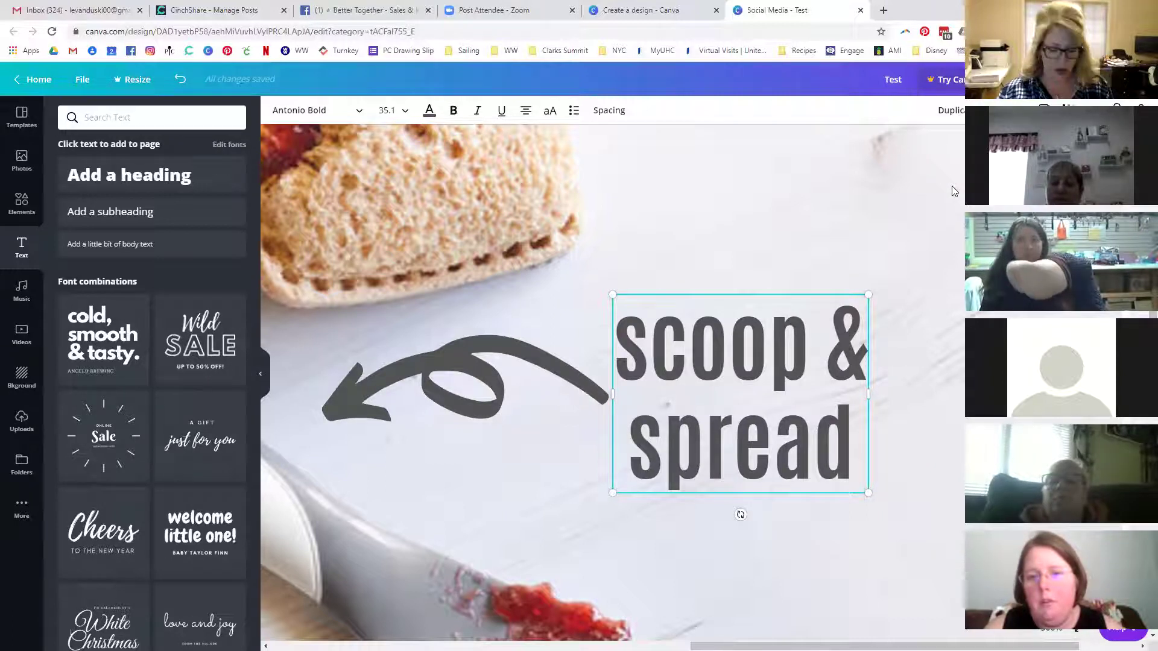
Duplicate the "scoop & spread" text in black and align the copy exactly over the gray original.
{"action": "key", "text": "ctrl+d"}
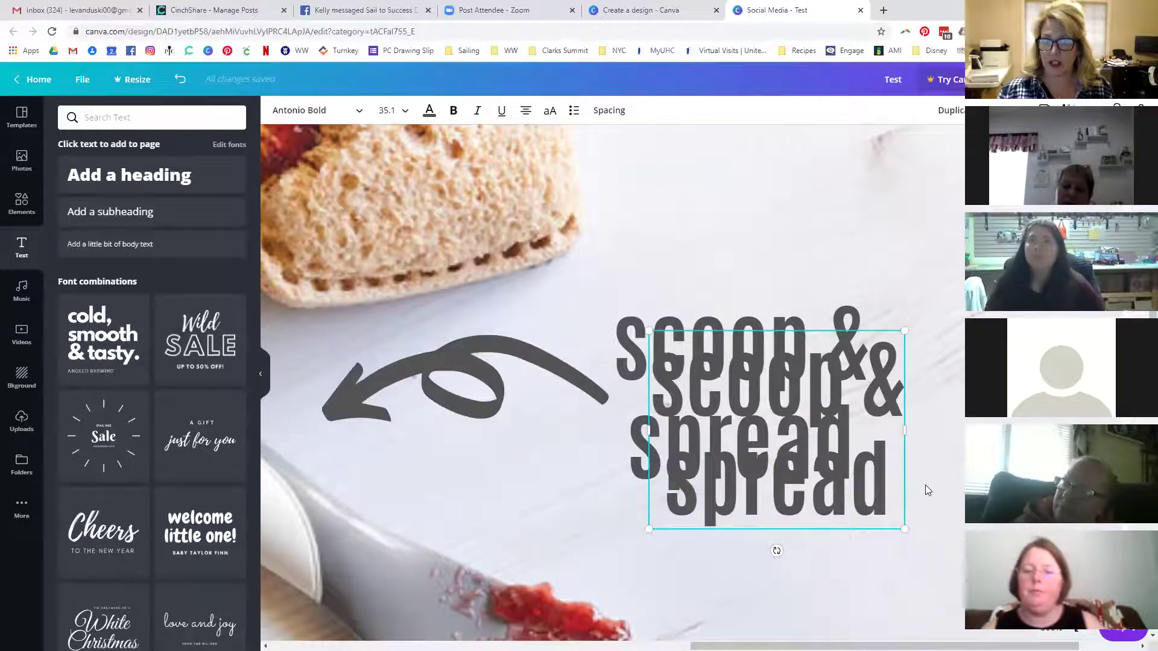
{"action": "left_click_drag", "start_coordinate": [852, 465], "coordinate": [883, 449]}
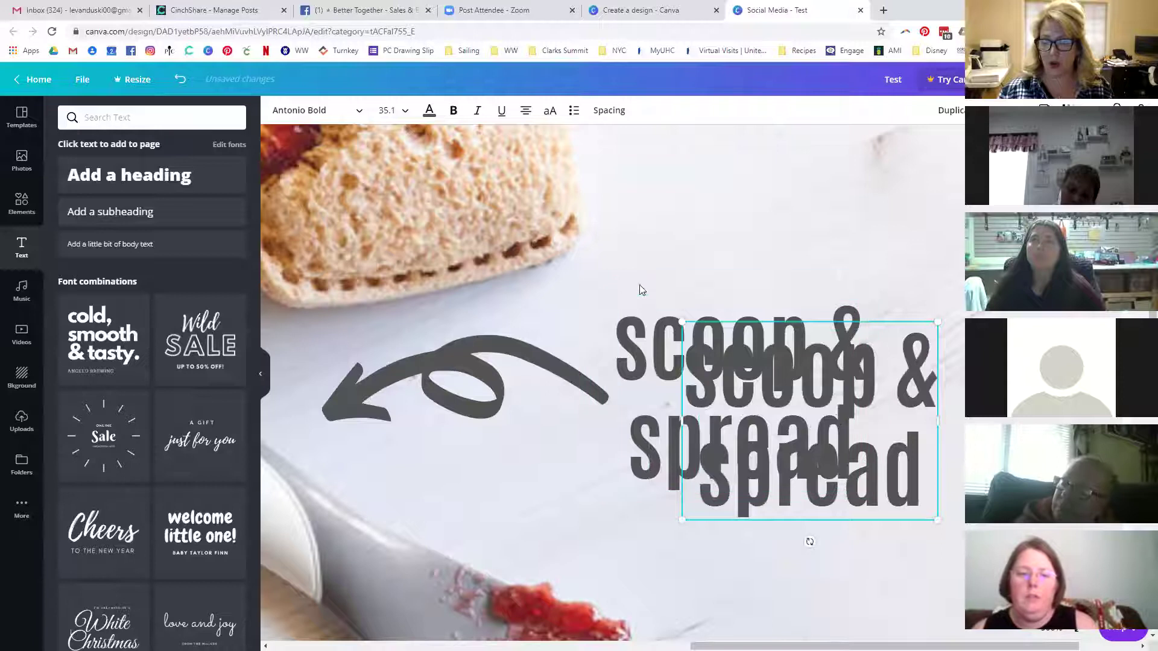
{"action": "left_click", "coordinate": [429, 112]}
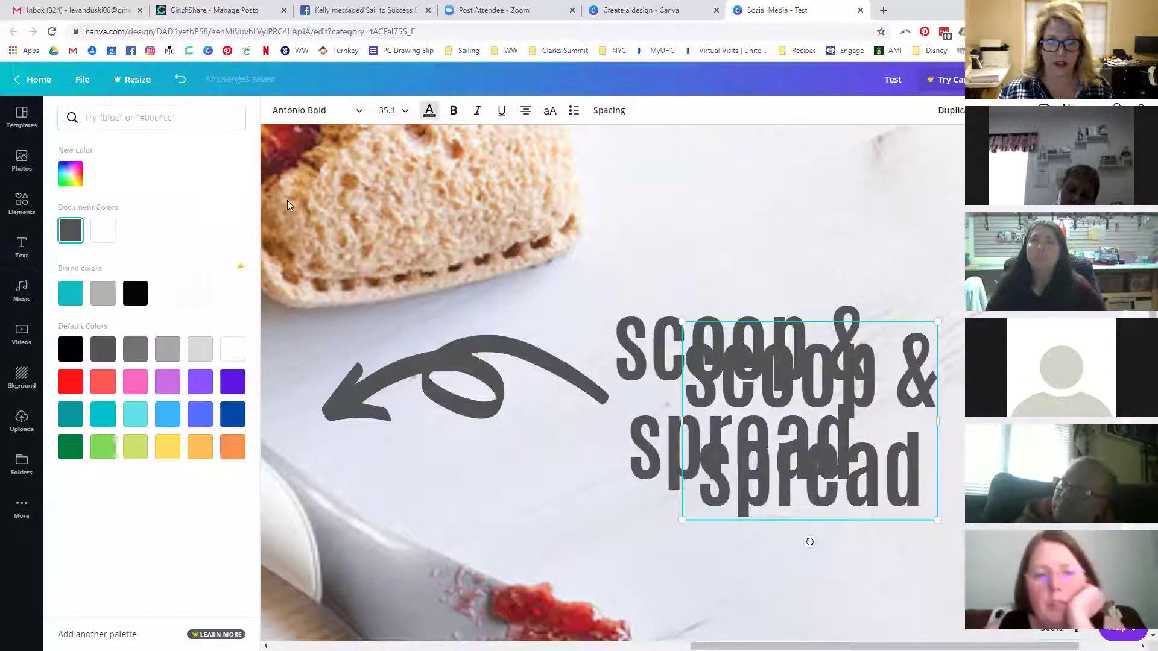
{"action": "left_click", "coordinate": [135, 294]}
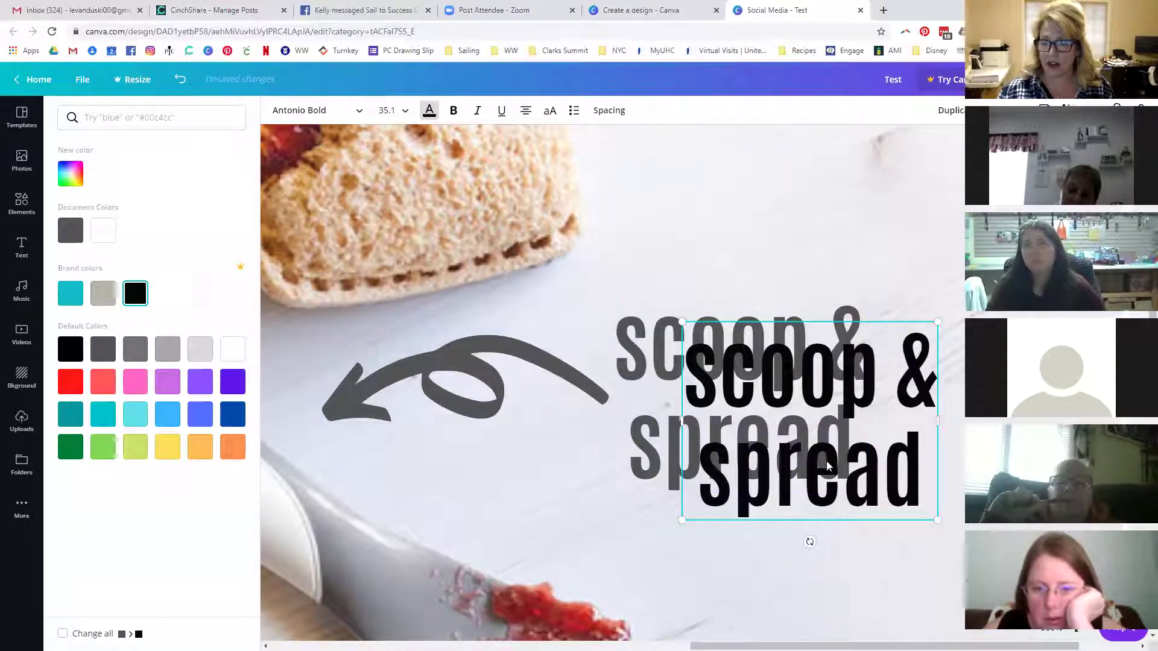
{"action": "left_click_drag", "start_coordinate": [827, 474], "coordinate": [757, 443]}
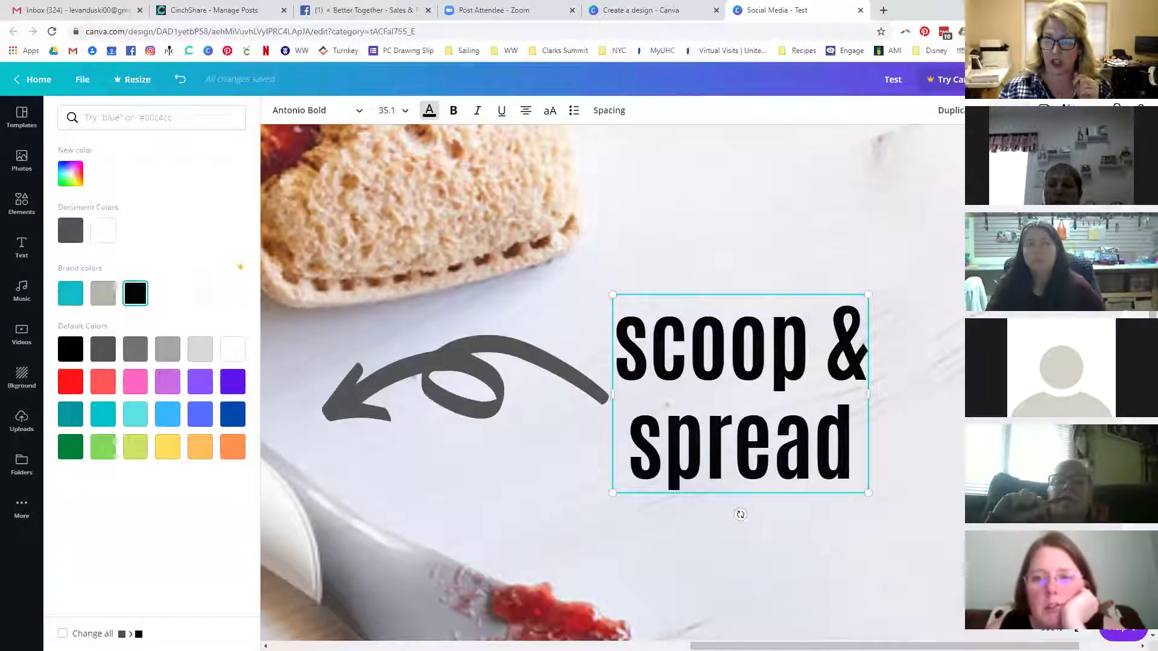
Send the black copy behind the gray "scoop & spread" text and offset it slightly down and right as a drop shadow.
{"action": "key", "text": "ctrl+z"}
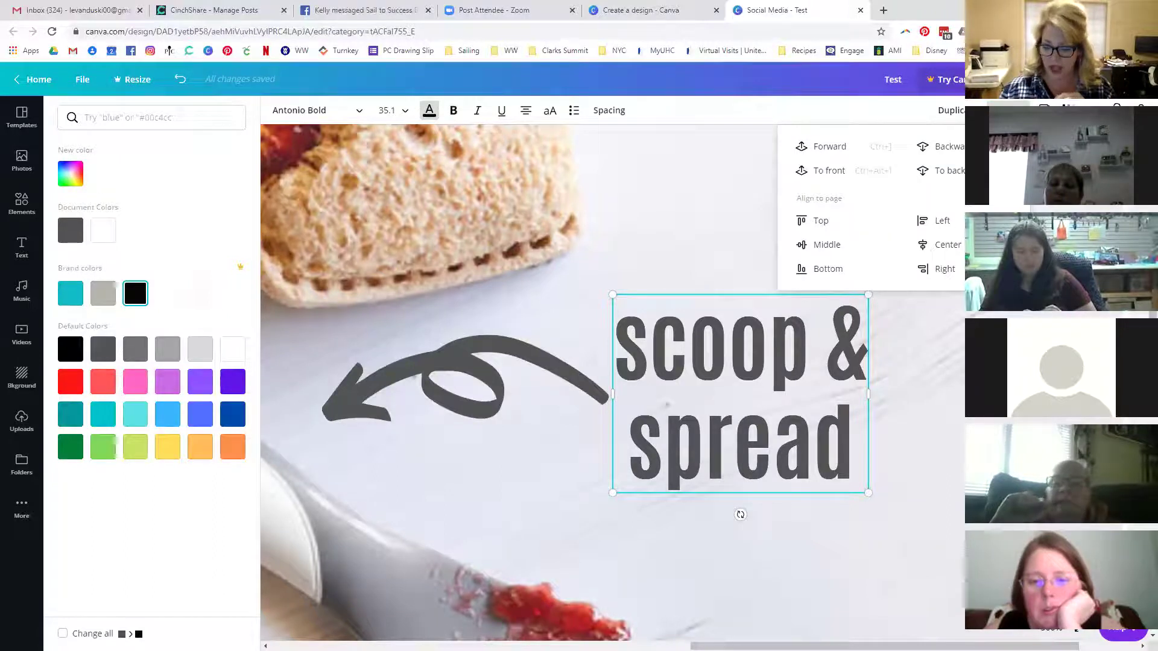
{"action": "key", "text": "ctrl+z"}
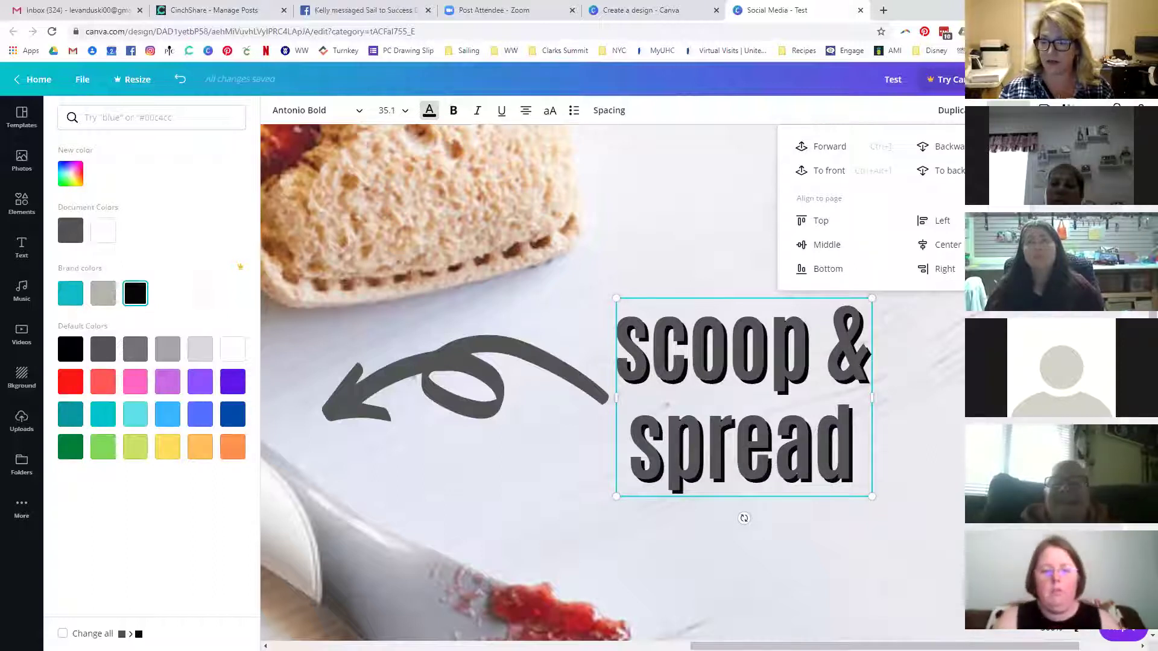
{"action": "key", "text": "Escape"}
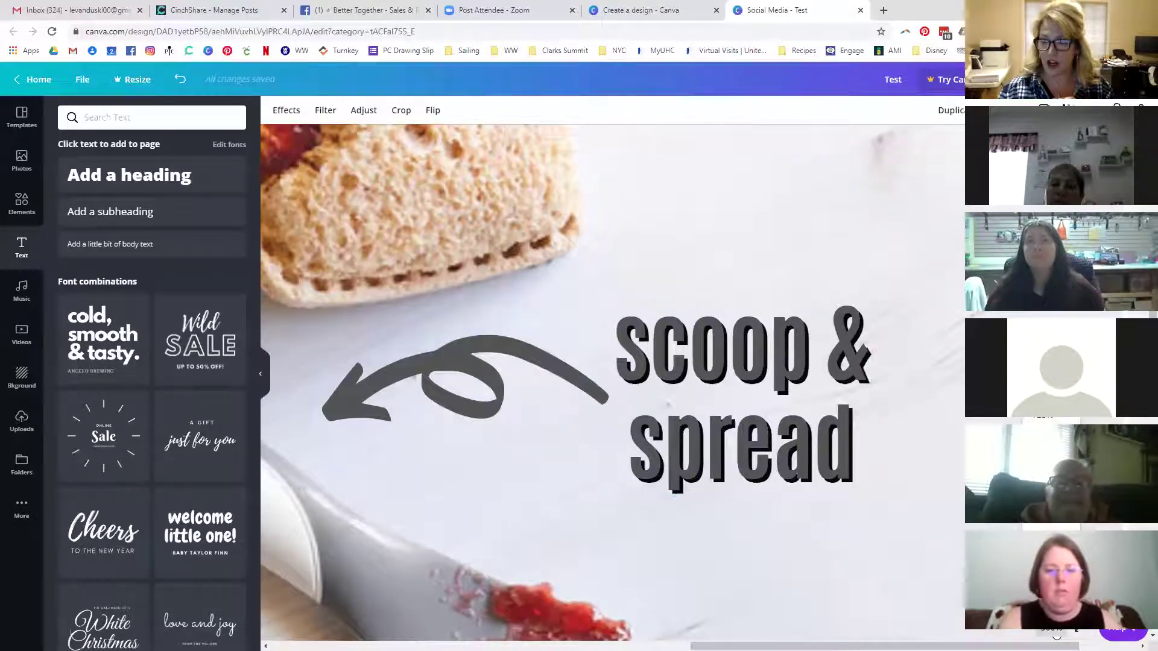
Duplicate the arrow and place the copy beside the lower right corner of the sandwich cutter.
{"action": "key", "text": "ctrl+0"}
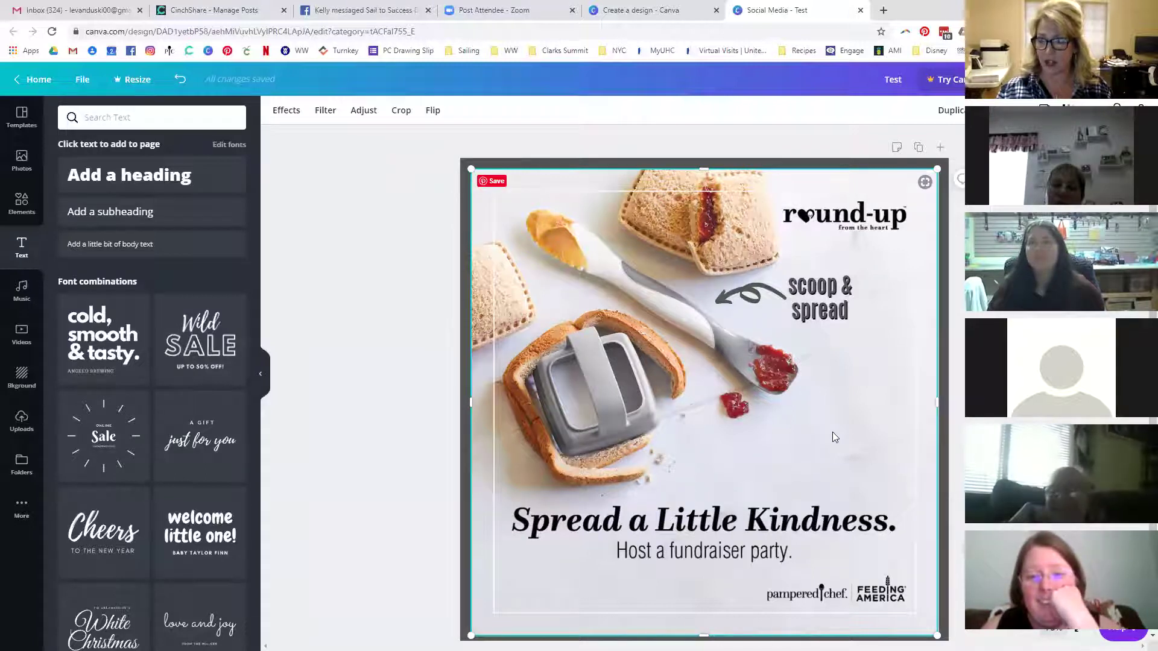
{"action": "left_click", "coordinate": [741, 292]}
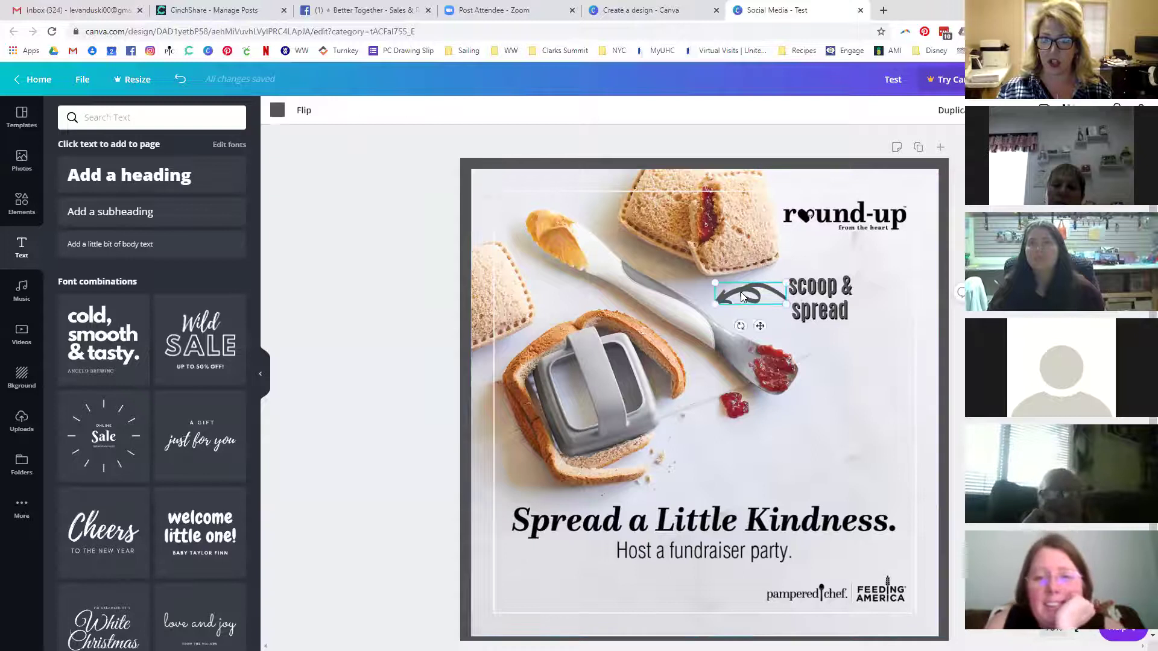
{"action": "left_click_drag", "start_coordinate": [775, 288], "coordinate": [704, 446]}
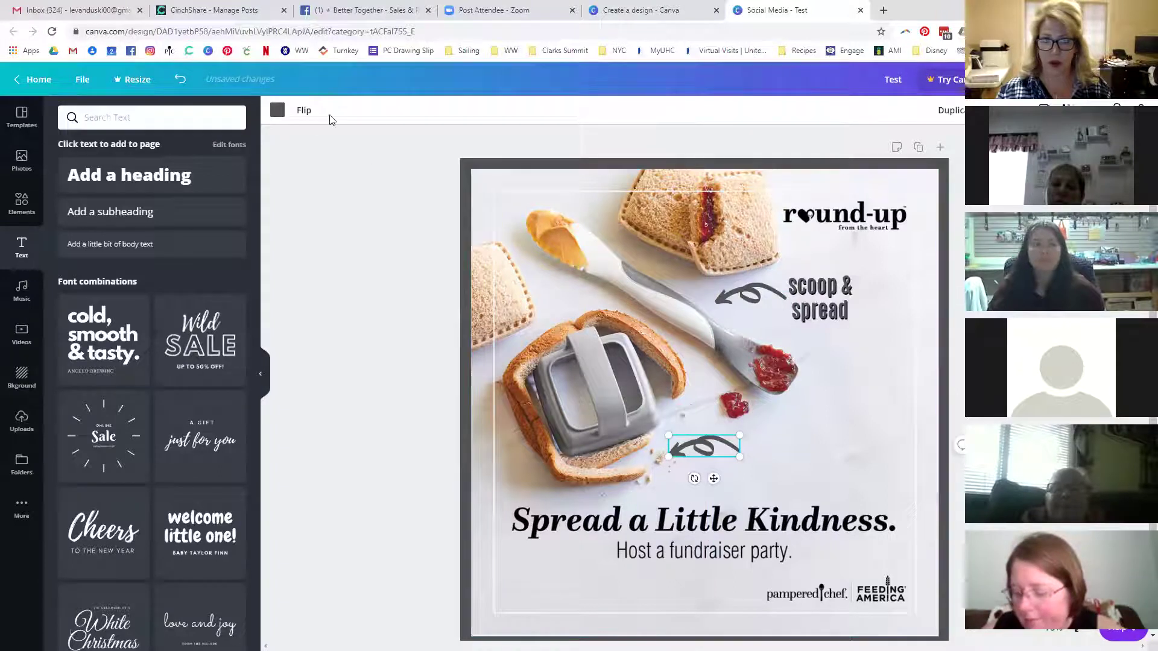
Try a horizontal flip on the lower arrow, then keep it pointing at the cutter and flip it vertically.
{"action": "left_click", "coordinate": [304, 111]}
{"action": "left_click", "coordinate": [317, 145]}
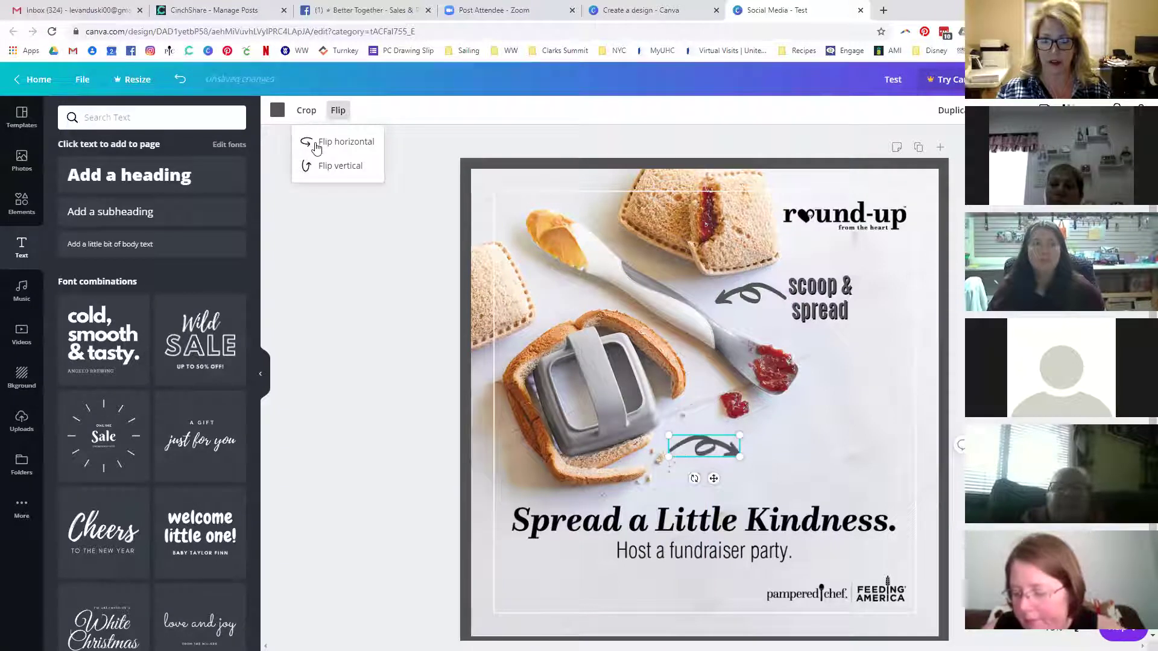
{"action": "left_click", "coordinate": [323, 167]}
{"action": "left_click", "coordinate": [323, 167]}
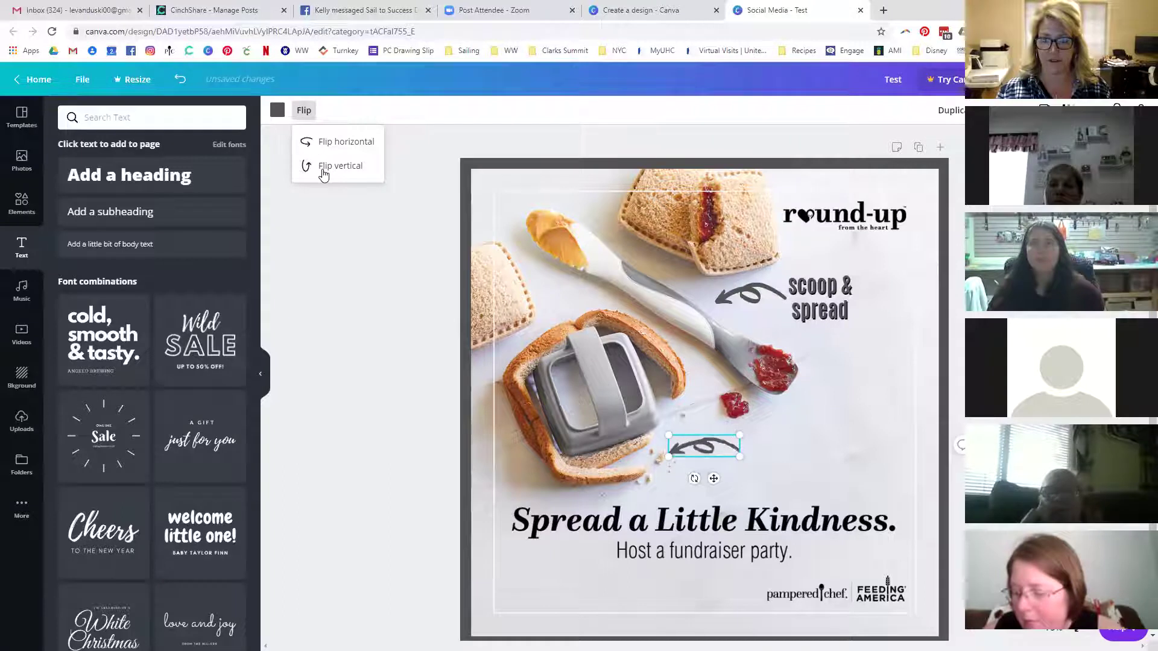
{"action": "left_click", "coordinate": [512, 537]}
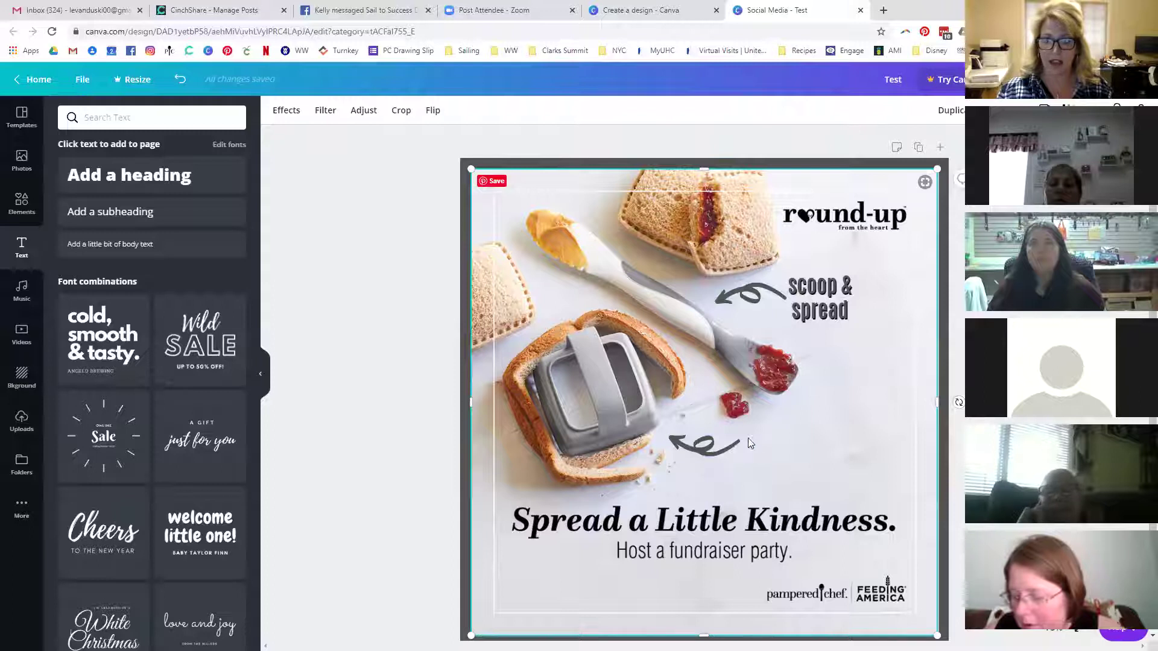
Duplicate the gray "scoop & spread" text and place the copy at the tail of the lower arrow.
{"action": "left_click", "coordinate": [824, 314]}
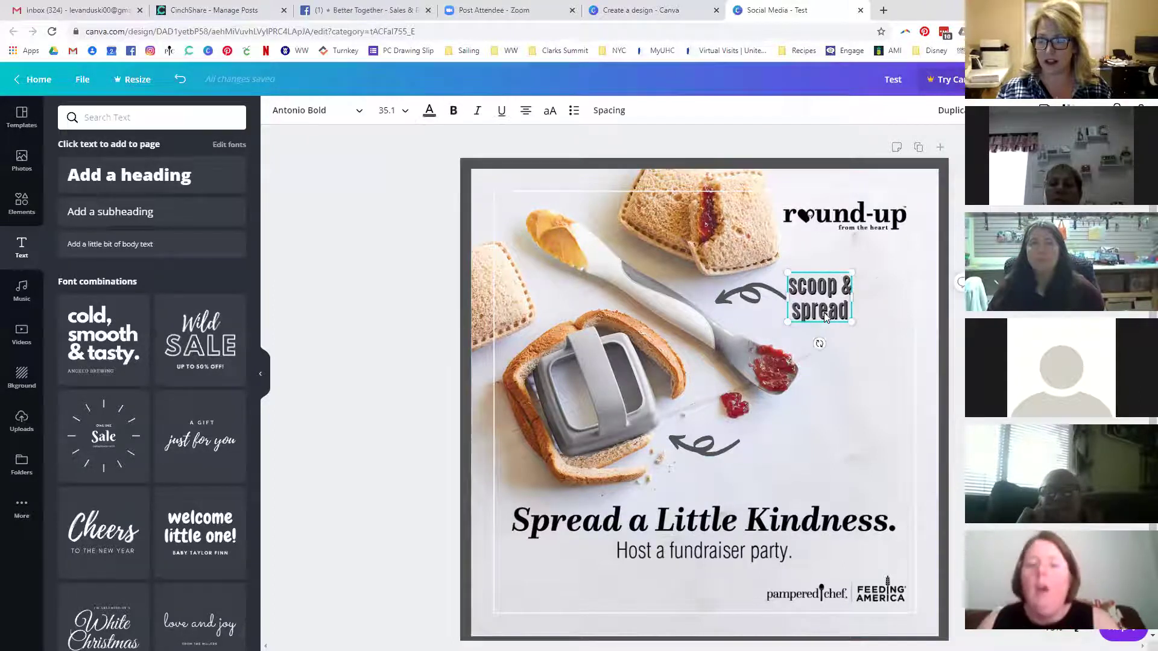
{"action": "key", "text": "ctrl+d"}
{"action": "left_click_drag", "start_coordinate": [824, 316], "coordinate": [774, 452]}
Replace the copied label's text with "cut 'n seal" and widen its box so the words fit on one line.
{"action": "double_click", "coordinate": [786, 450]}
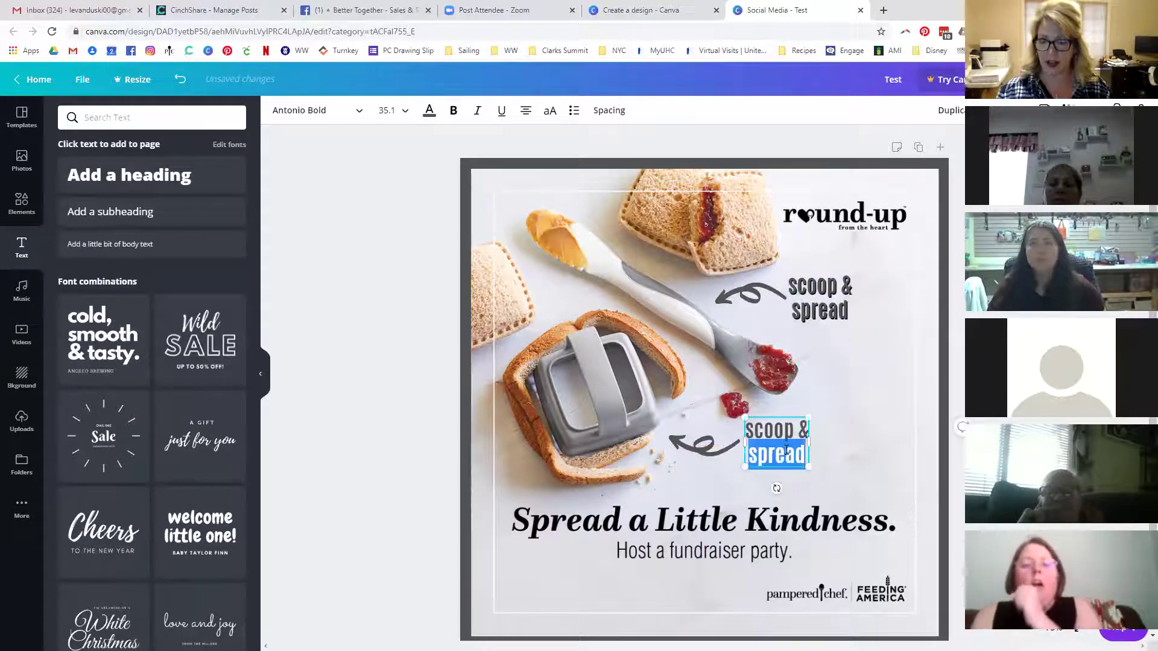
{"action": "triple_click", "coordinate": [787, 450]}
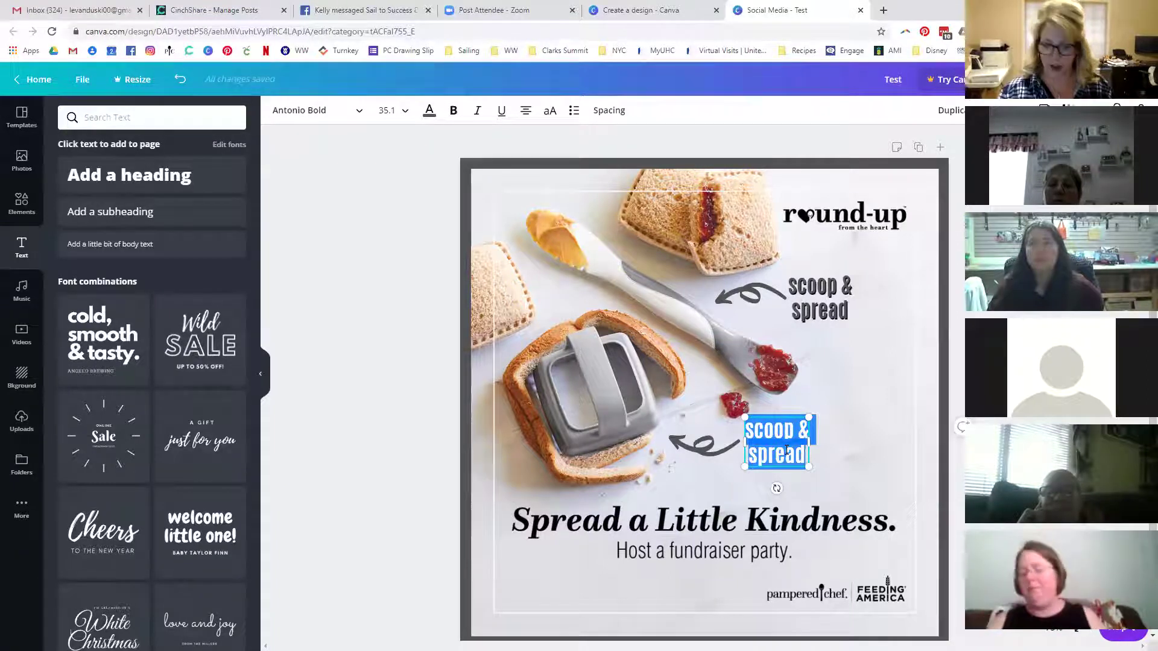
{"action": "type", "text": "cut '"}
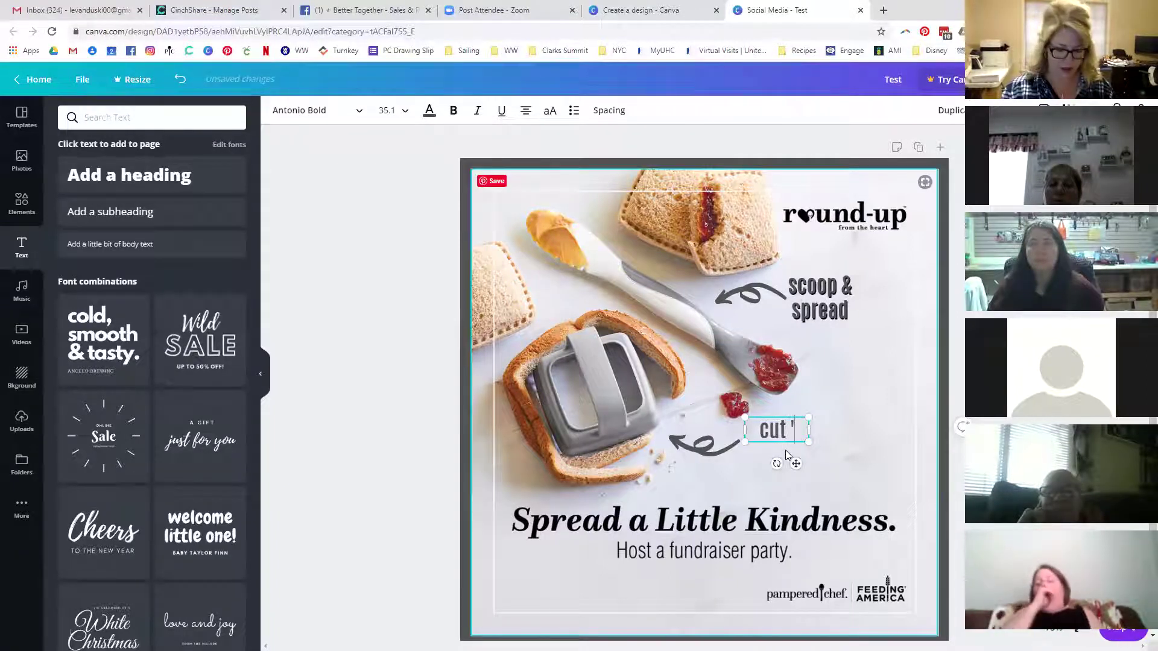
{"action": "type", "text": "n seal"}
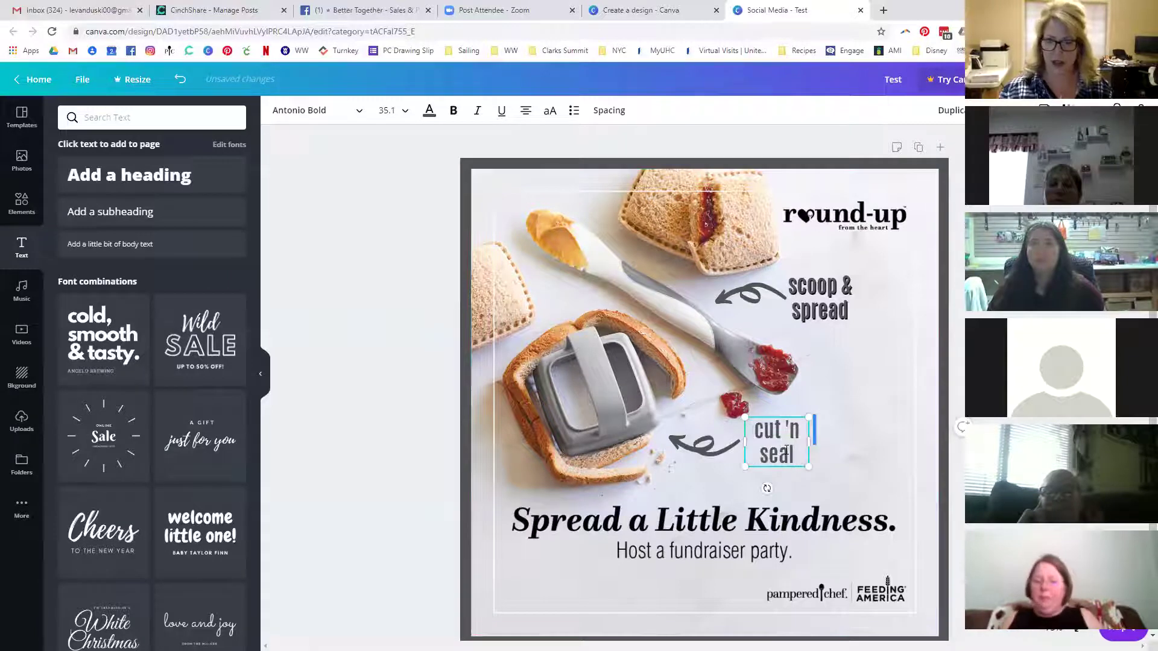
{"action": "mouse_move", "coordinate": [809, 441]}
{"action": "left_mouse_down"}
{"action": "mouse_move", "coordinate": [837, 443]}
{"action": "mouse_move", "coordinate": [798, 440]}
{"action": "left_mouse_up"}
{"action": "left_click", "coordinate": [853, 381]}
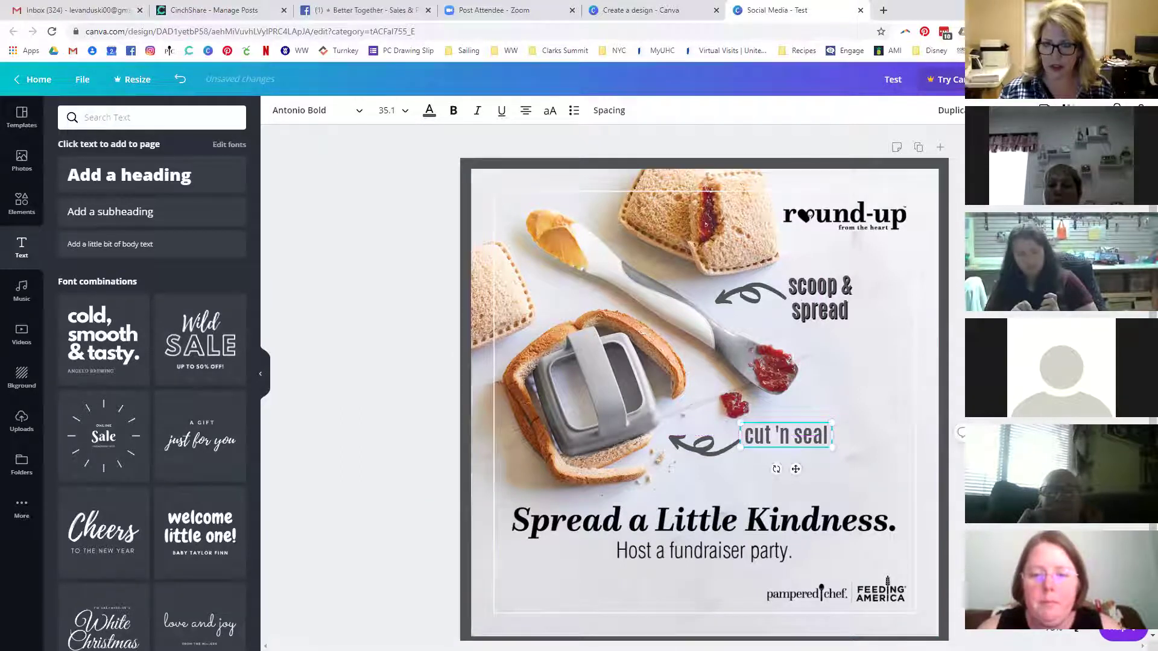
{"action": "left_click", "coordinate": [851, 486]}
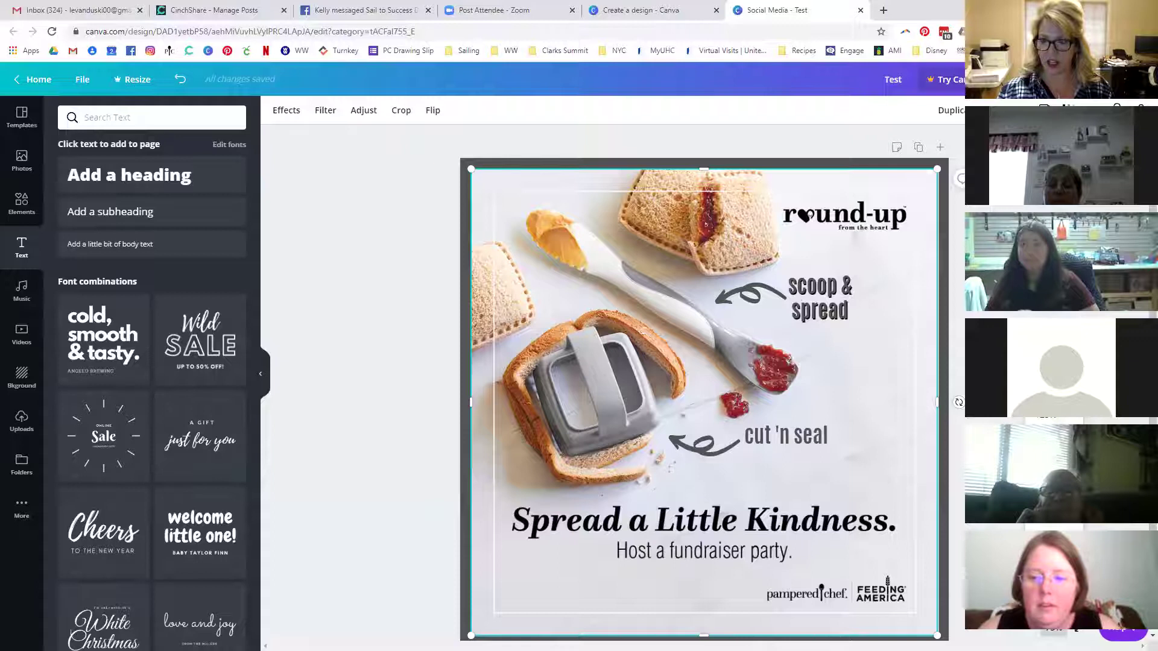
Duplicate the gray "cut 'n seal" label and align the copy exactly over the original.
{"action": "key", "text": "ctrl+plus"}
{"action": "key", "text": "ctrl+plus"}
{"action": "key", "text": "ctrl+plus"}
{"action": "scroll", "coordinate": [924, 592], "scroll_direction": "down", "scroll_amount": 2}
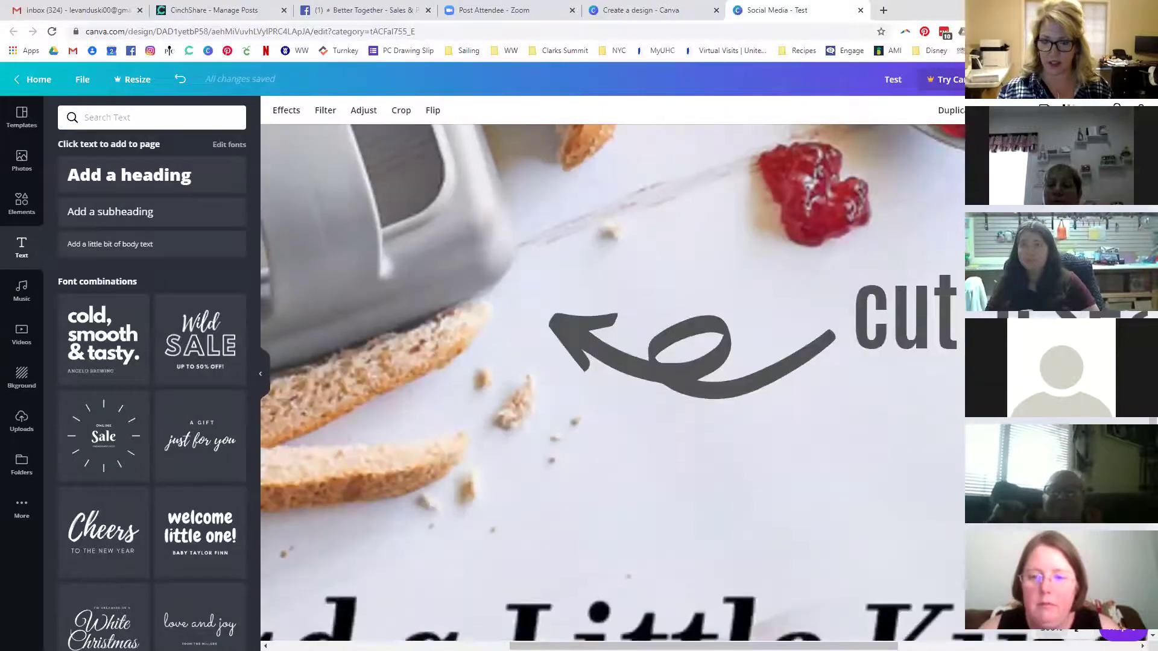
{"action": "scroll", "coordinate": [924, 593], "scroll_direction": "right", "scroll_amount": 5}
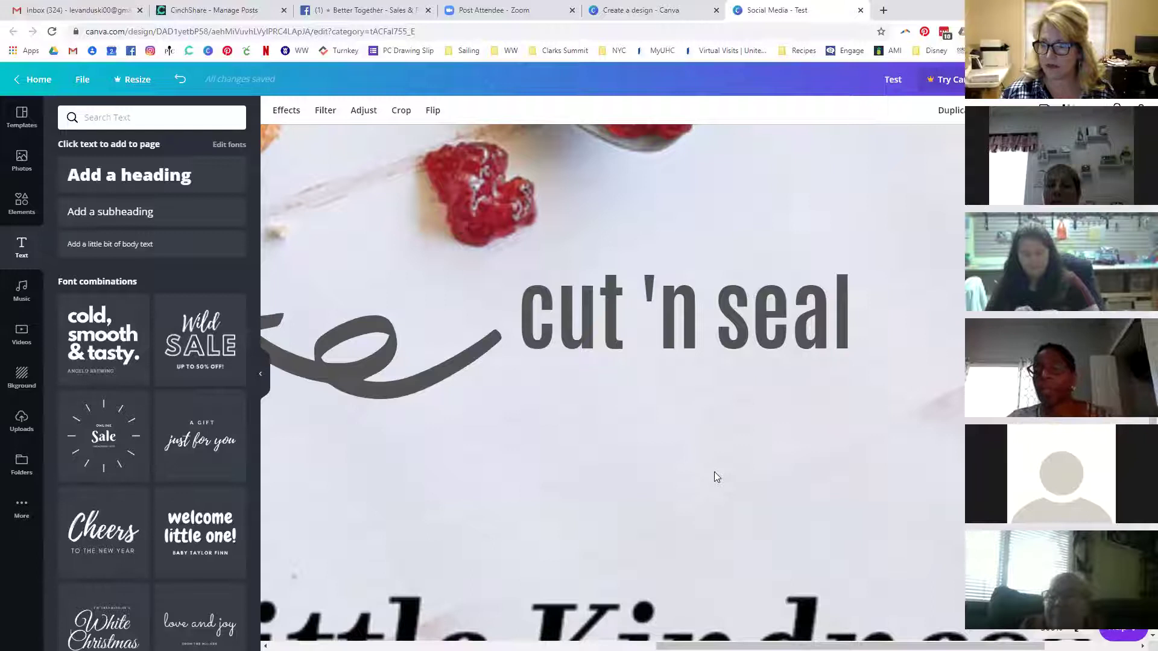
{"action": "left_click", "coordinate": [707, 327]}
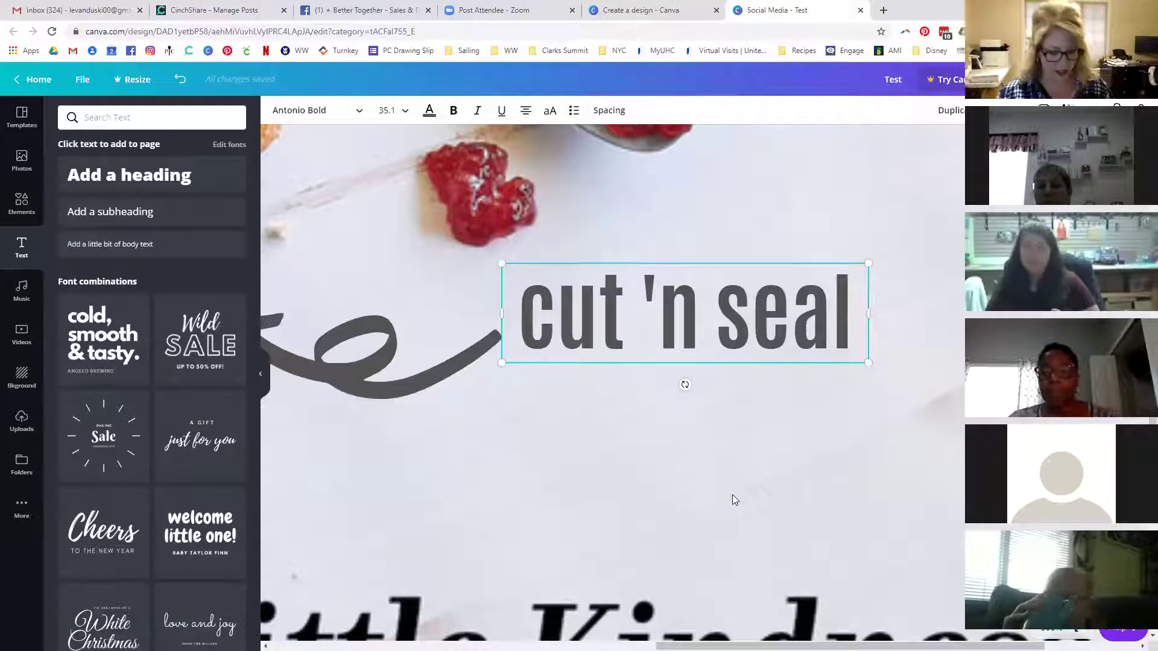
{"action": "key", "text": "ctrl+d"}
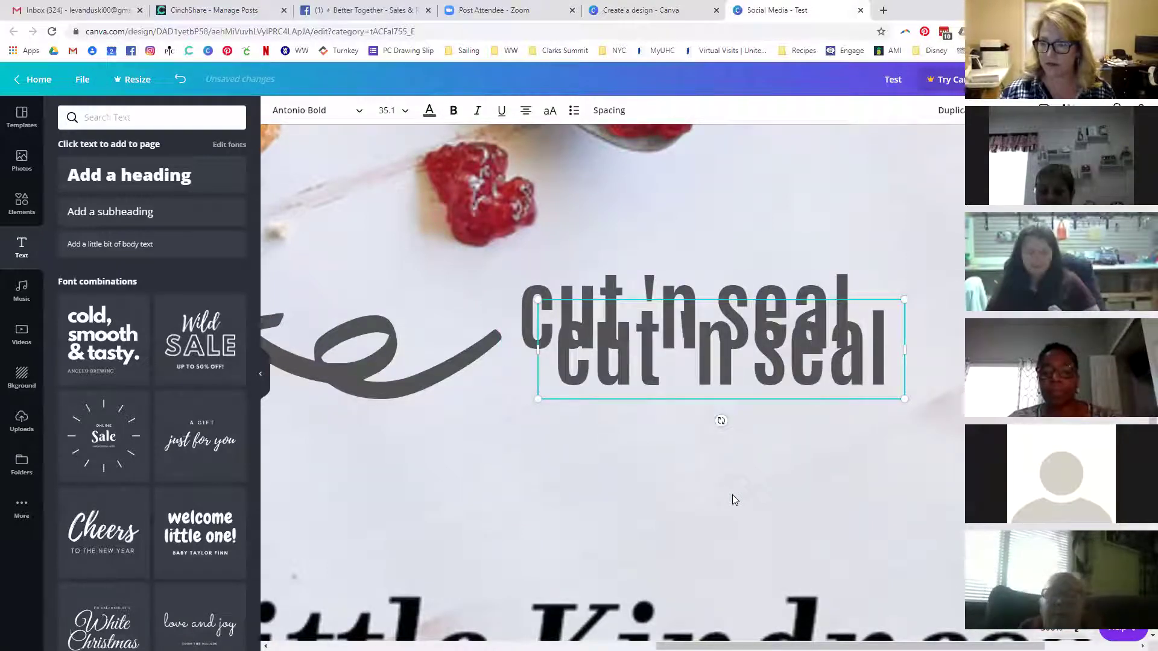
{"action": "left_click_drag", "start_coordinate": [731, 367], "coordinate": [700, 340]}
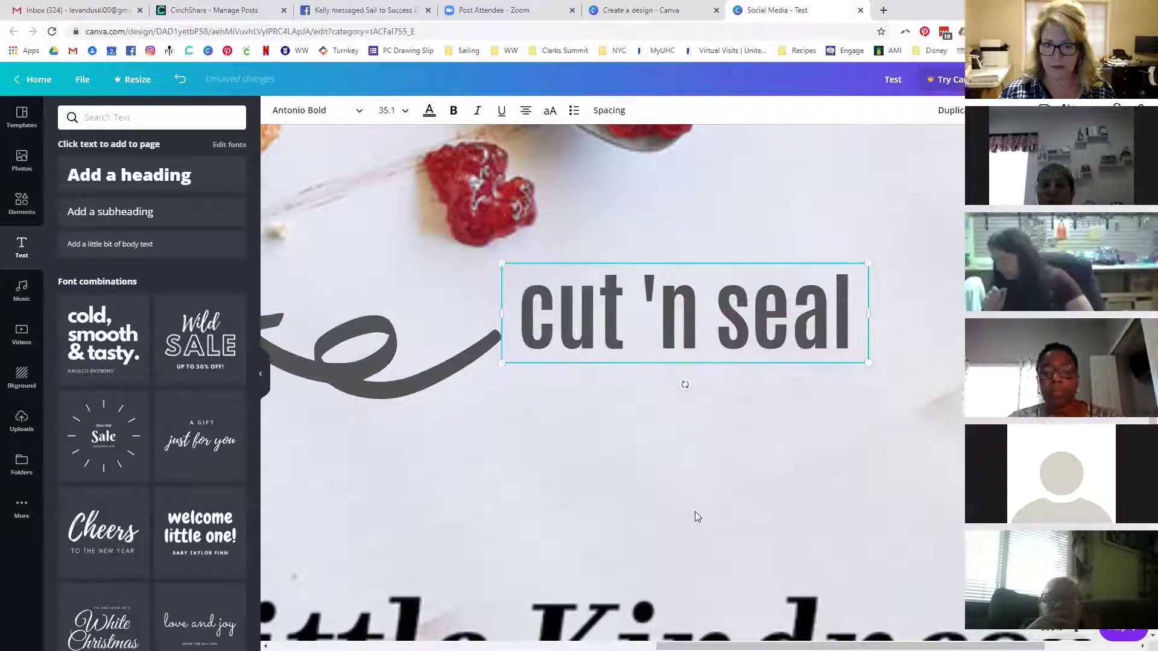
Color the copied "cut 'n seal" text black and send it one layer backward, behind the gray text.
{"action": "left_click", "coordinate": [429, 111]}
{"action": "left_click", "coordinate": [137, 298]}
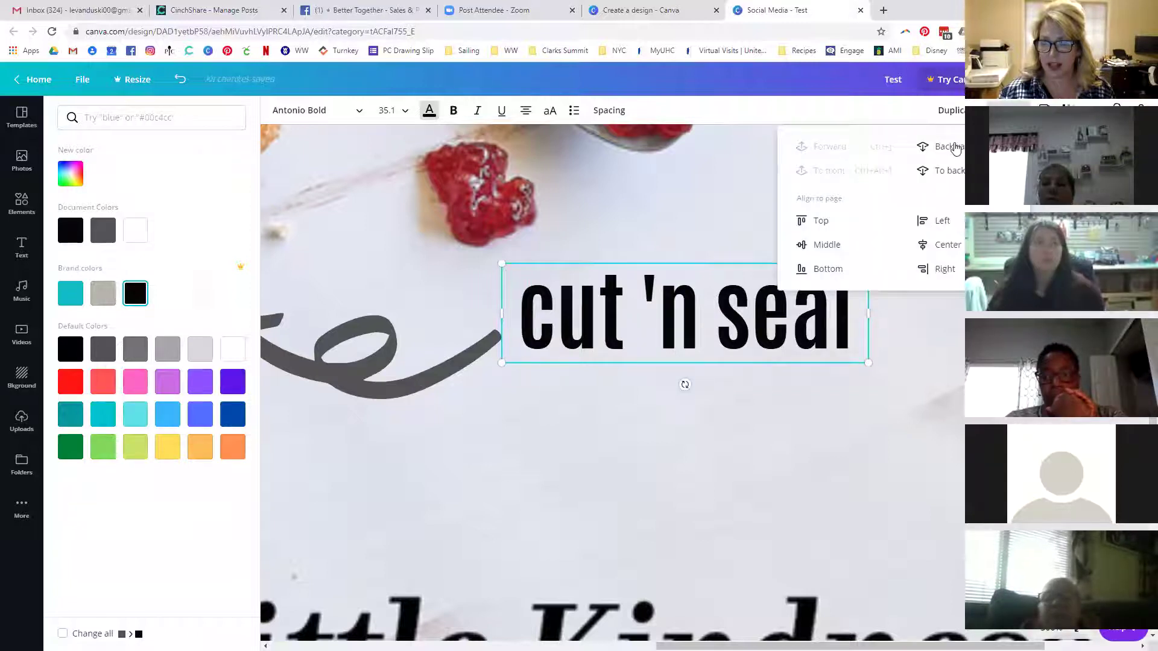
{"action": "left_click", "coordinate": [950, 147]}
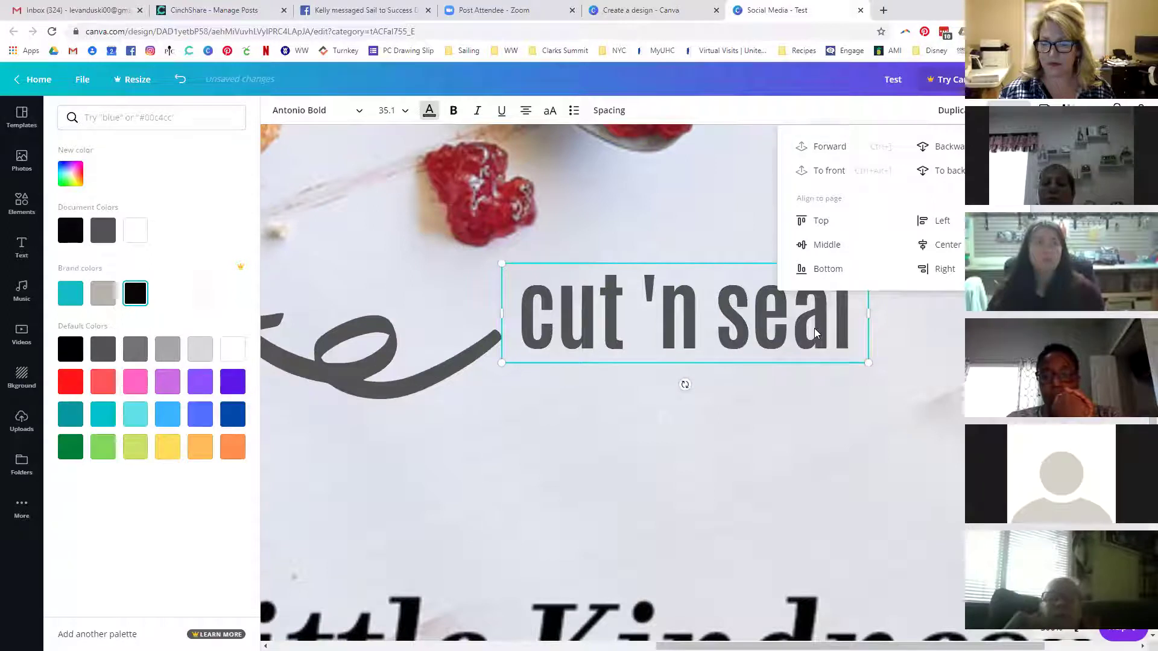
Nudge the gray "cut 'n seal" text slightly up and left of the black copy to form a shadow, and deselect it.
{"action": "key", "text": "Escape"}
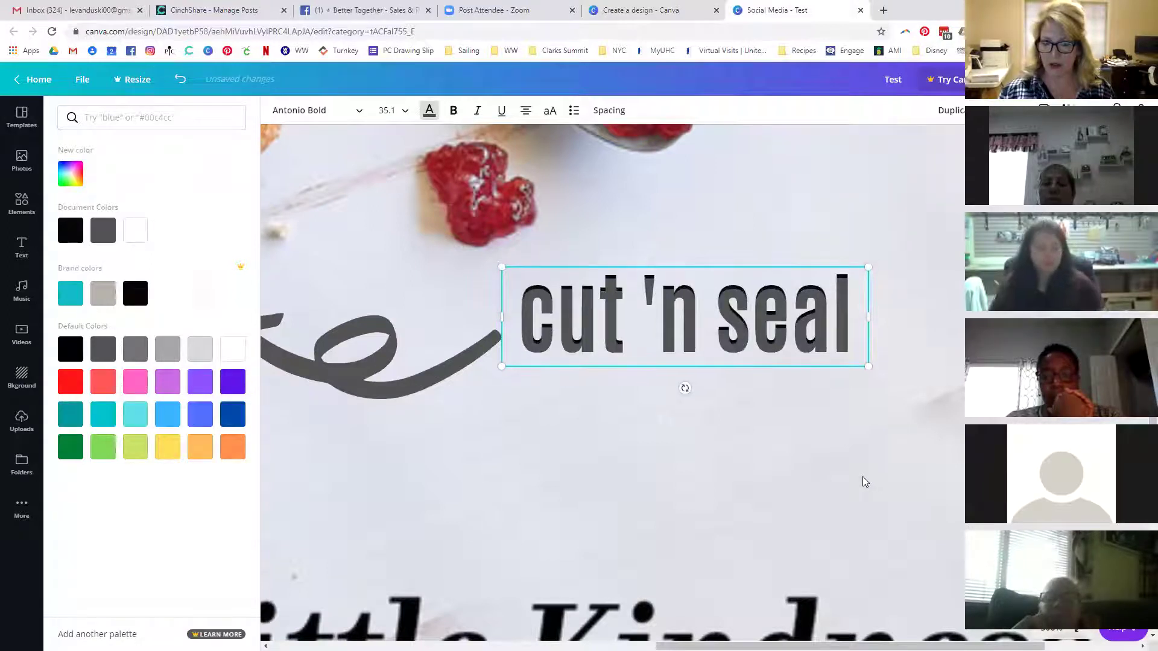
{"action": "key", "text": "Up"}
{"action": "key", "text": "Up"}
{"action": "key", "text": "Up"}
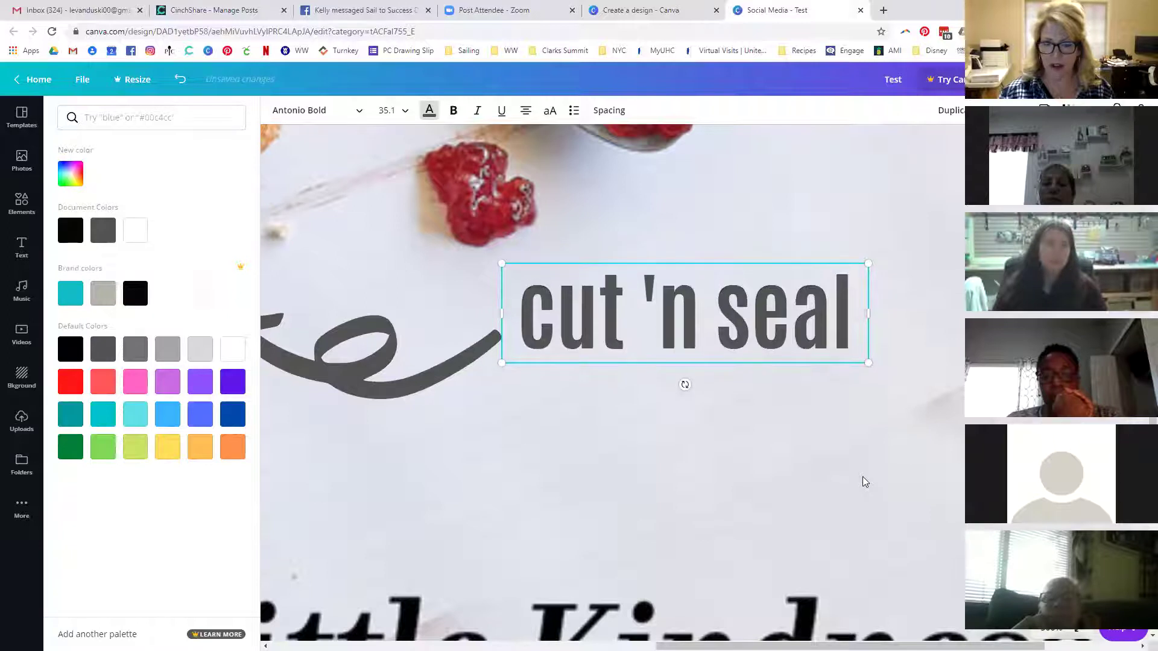
{"action": "key", "text": "Left"}
{"action": "key", "text": "Left"}
{"action": "key", "text": "Left"}
{"action": "key", "text": "Left"}
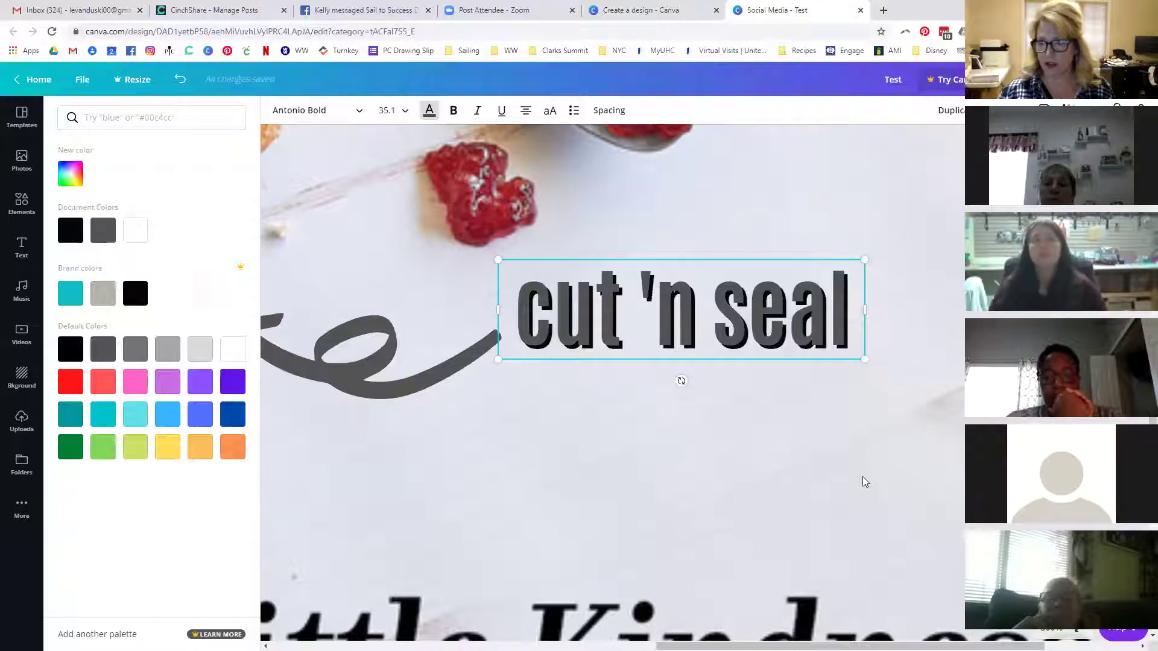
{"action": "key", "text": "ctrl+z"}
{"action": "key", "text": "ctrl+z"}
{"action": "key", "text": "ctrl+z"}
{"action": "key", "text": "ctrl+z"}
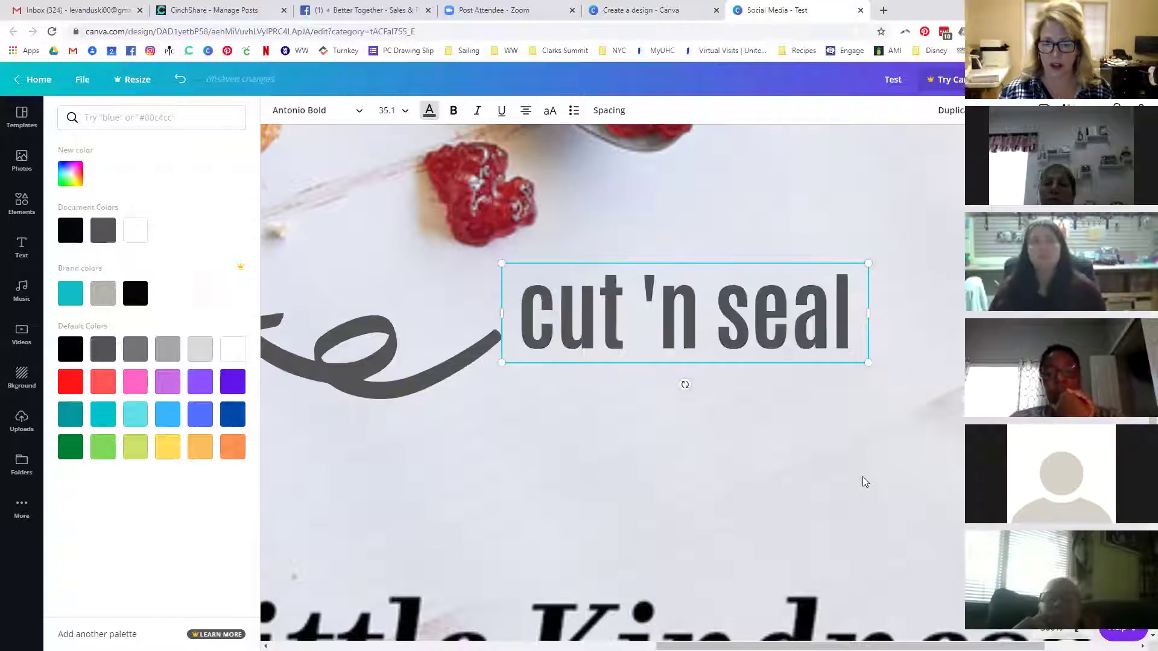
{"action": "key", "text": "ctrl+y"}
{"action": "key", "text": "ctrl+y"}
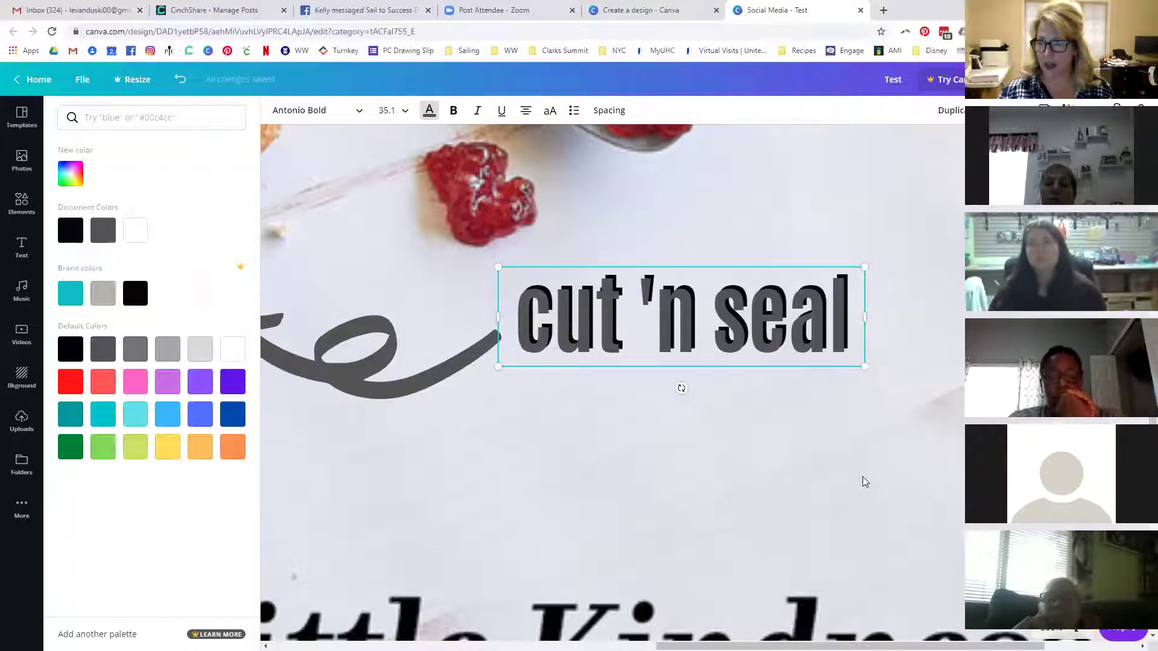
{"action": "key", "text": "ctrl+z"}
{"action": "key", "text": "ctrl+z"}
{"action": "key", "text": "ctrl+z"}
{"action": "key", "text": "ctrl+z"}
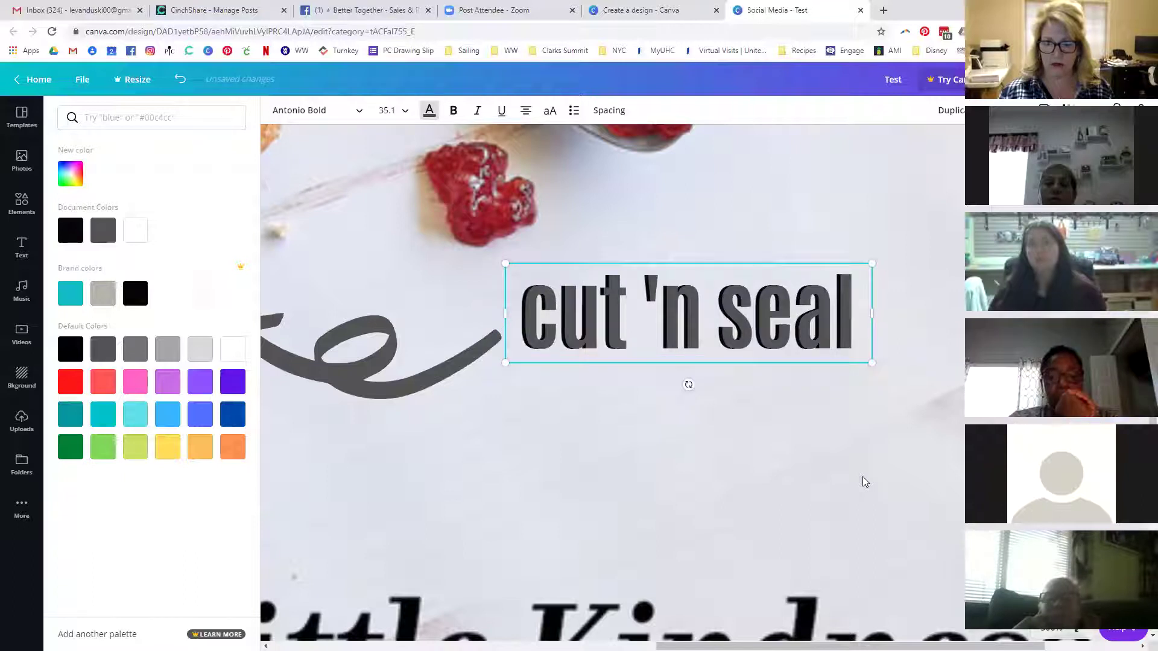
{"action": "key", "text": "ctrl+z"}
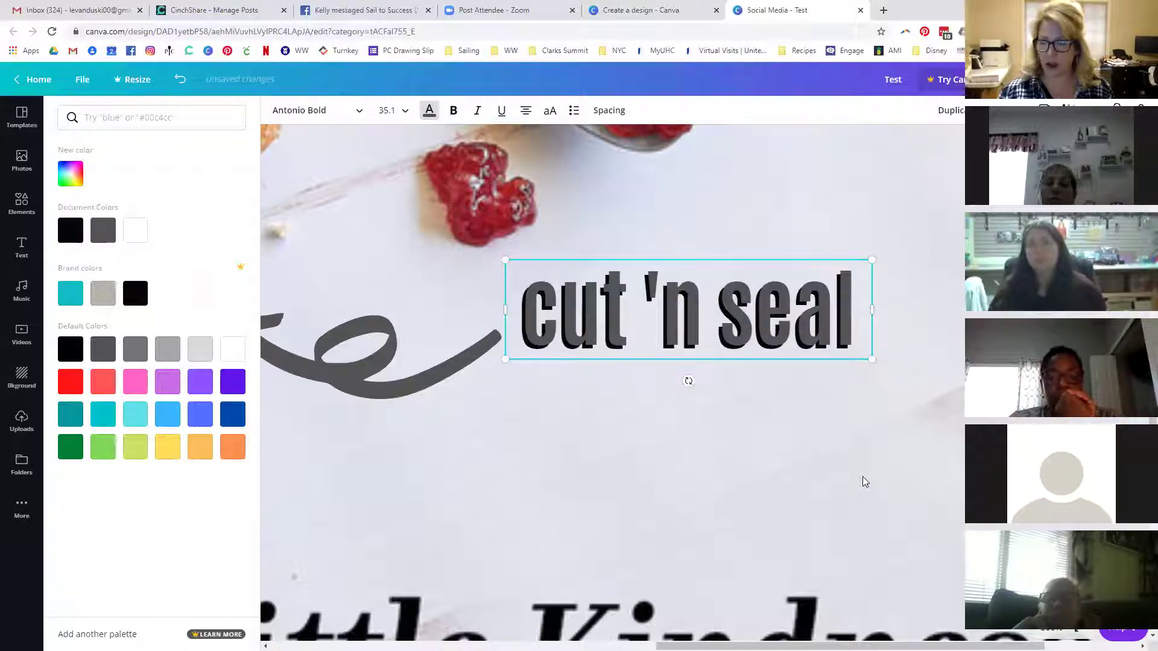
{"action": "key", "text": "ctrl+z"}
{"action": "key", "text": "ctrl+z"}
{"action": "key", "text": "ctrl+z"}
{"action": "key", "text": "ctrl+z"}
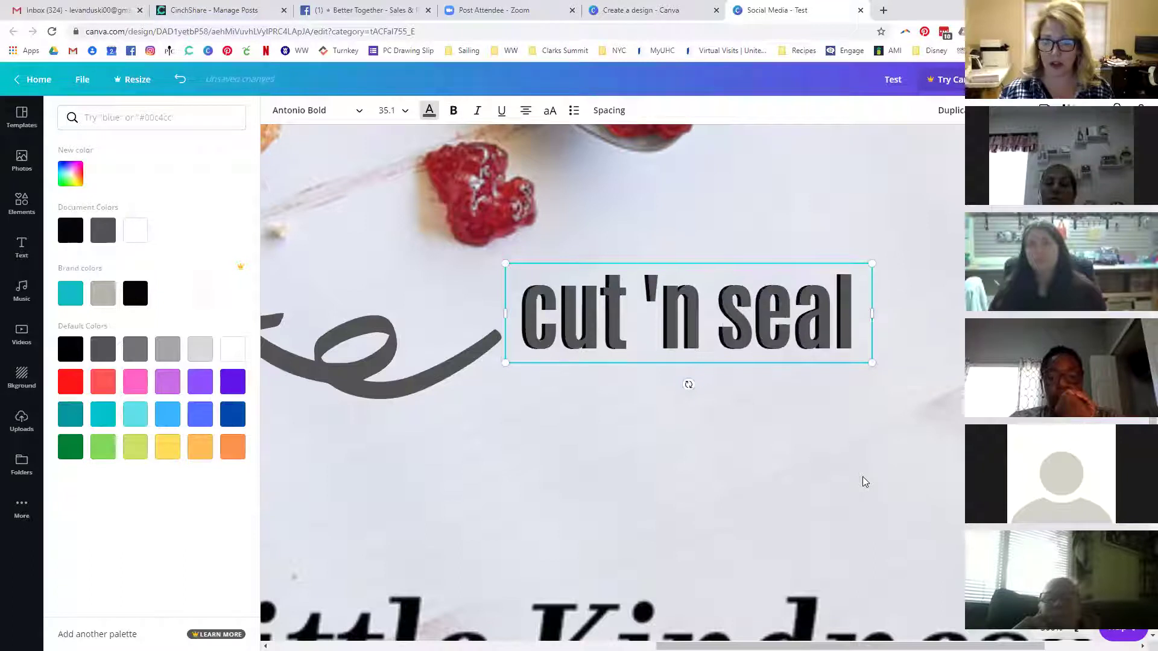
{"action": "key", "text": "ctrl+y"}
{"action": "key", "text": "ctrl+y"}
{"action": "key", "text": "ctrl+y"}
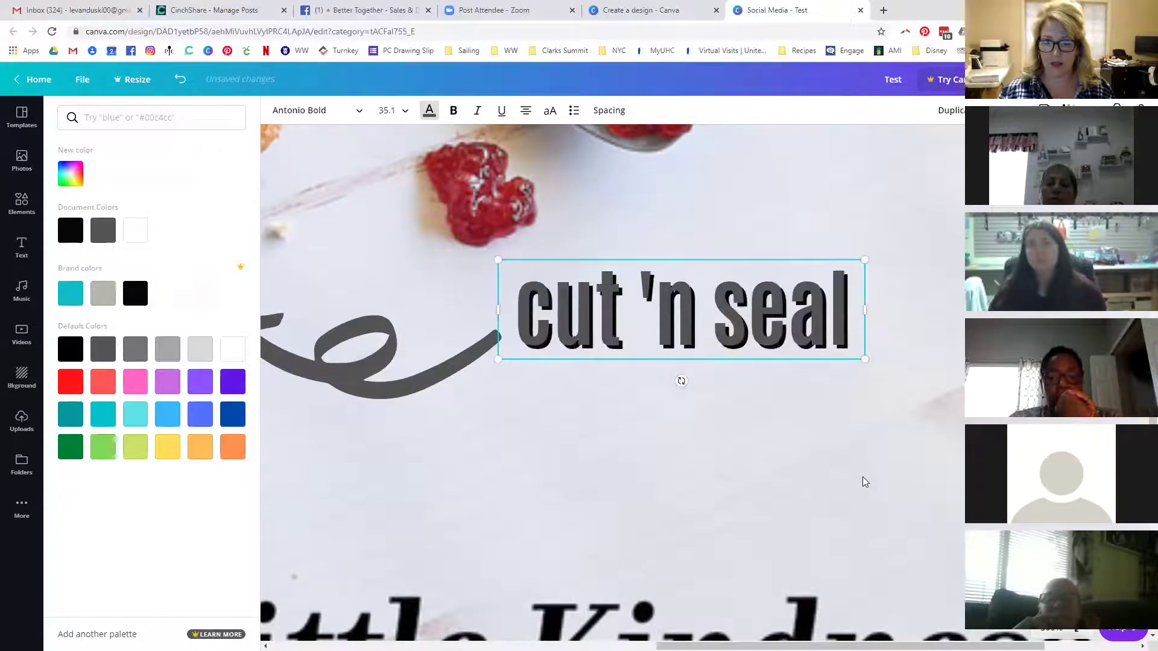
{"action": "key", "text": "ctrl+z"}
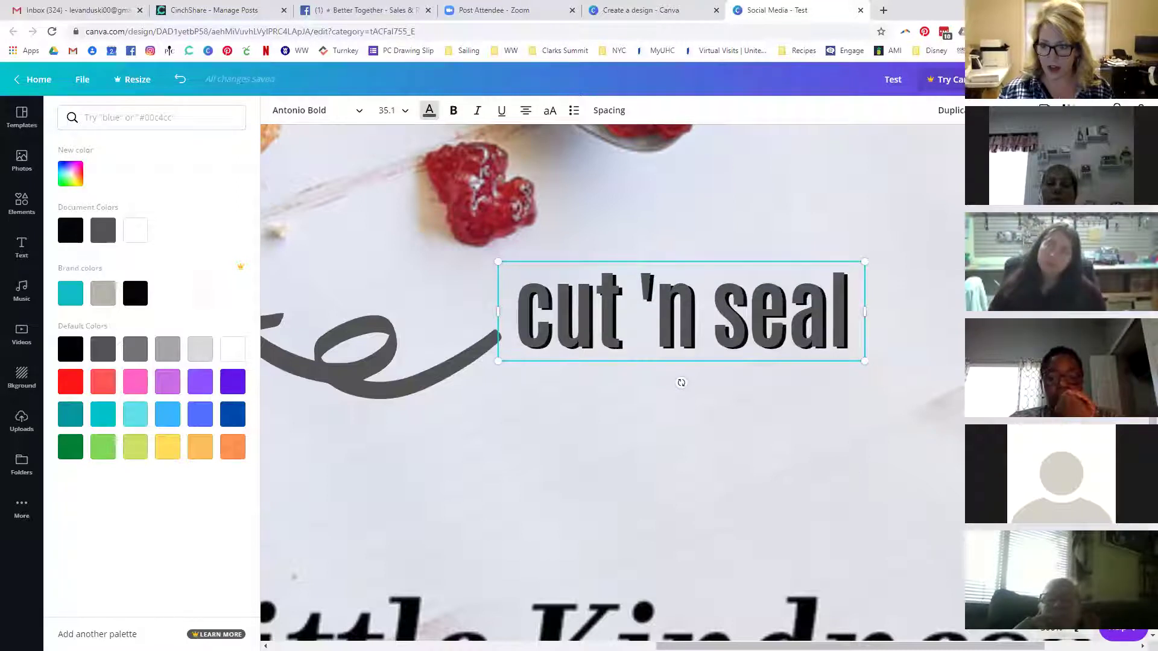
{"action": "scroll", "coordinate": [897, 531], "scroll_direction": "down", "scroll_amount": 5}
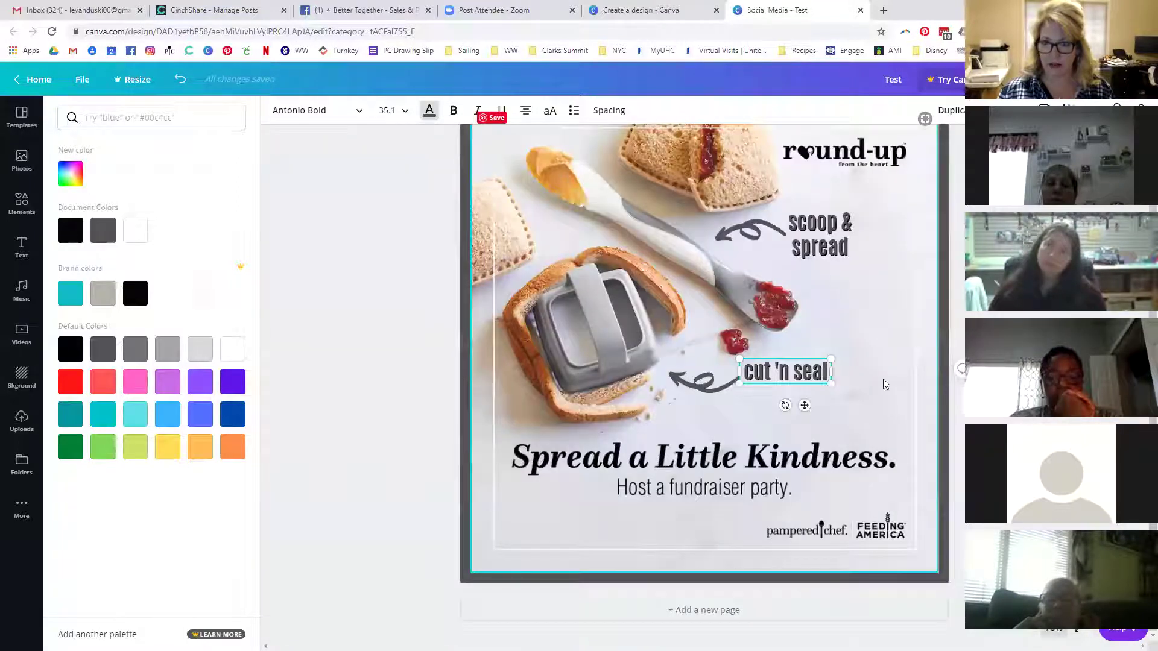
{"action": "left_click", "coordinate": [884, 384]}
{"action": "scroll", "coordinate": [901, 401], "scroll_direction": "up", "scroll_amount": 1}
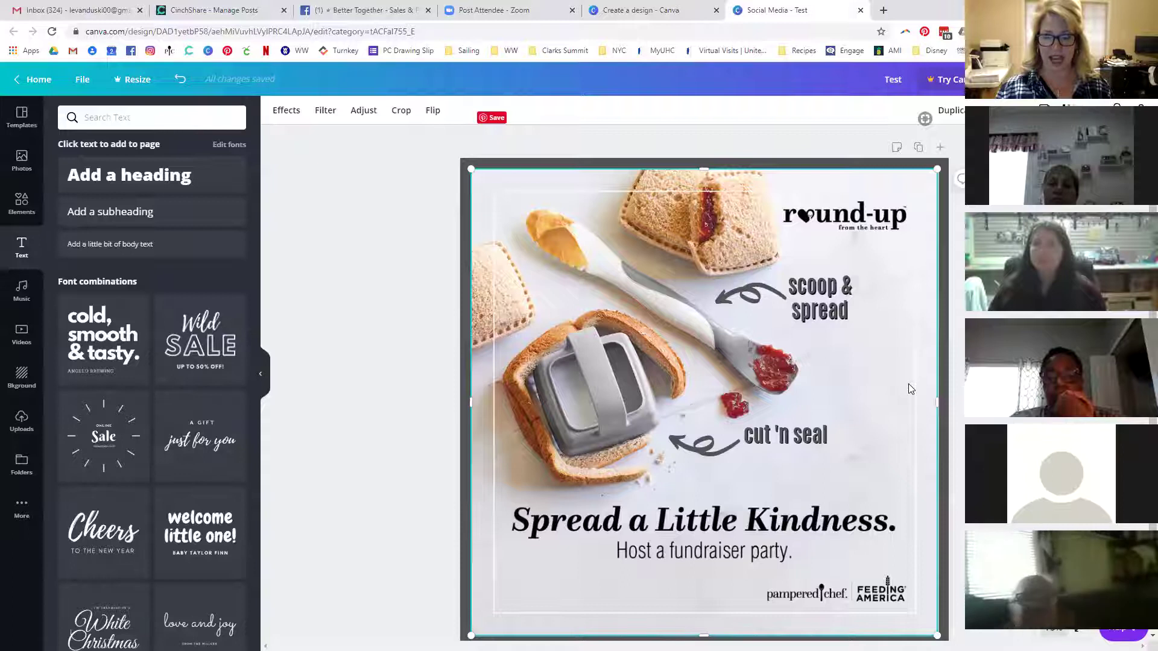
{"action": "scroll", "coordinate": [893, 415], "scroll_direction": "down", "scroll_amount": 1}
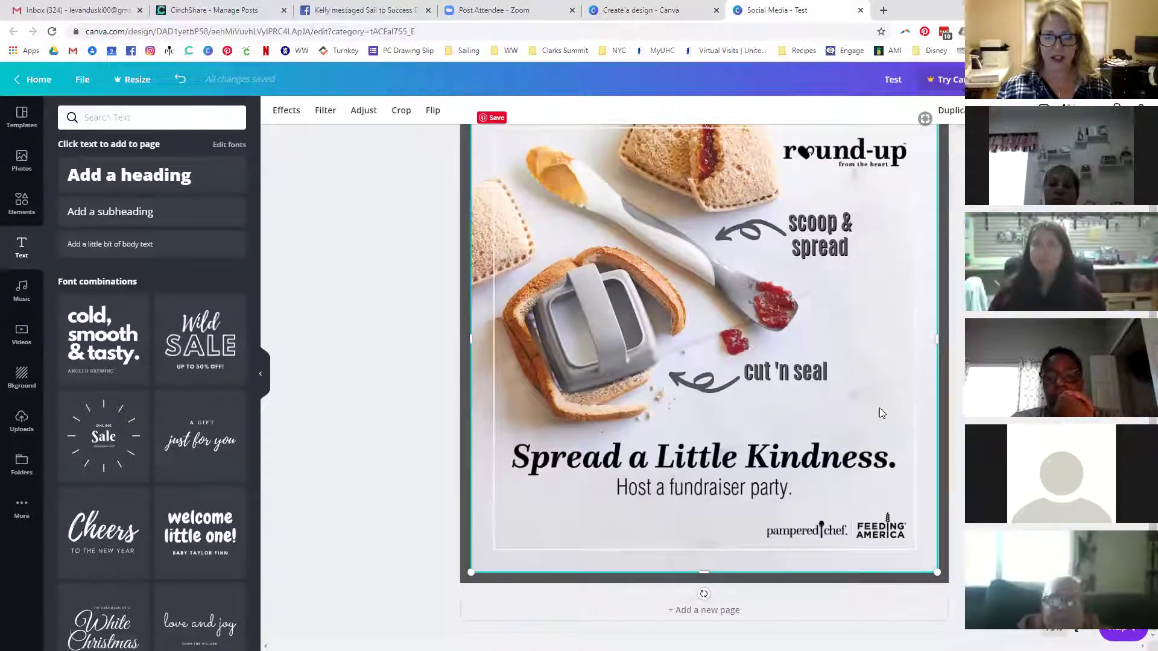
{"action": "scroll", "coordinate": [861, 404], "scroll_direction": "up", "scroll_amount": 1}
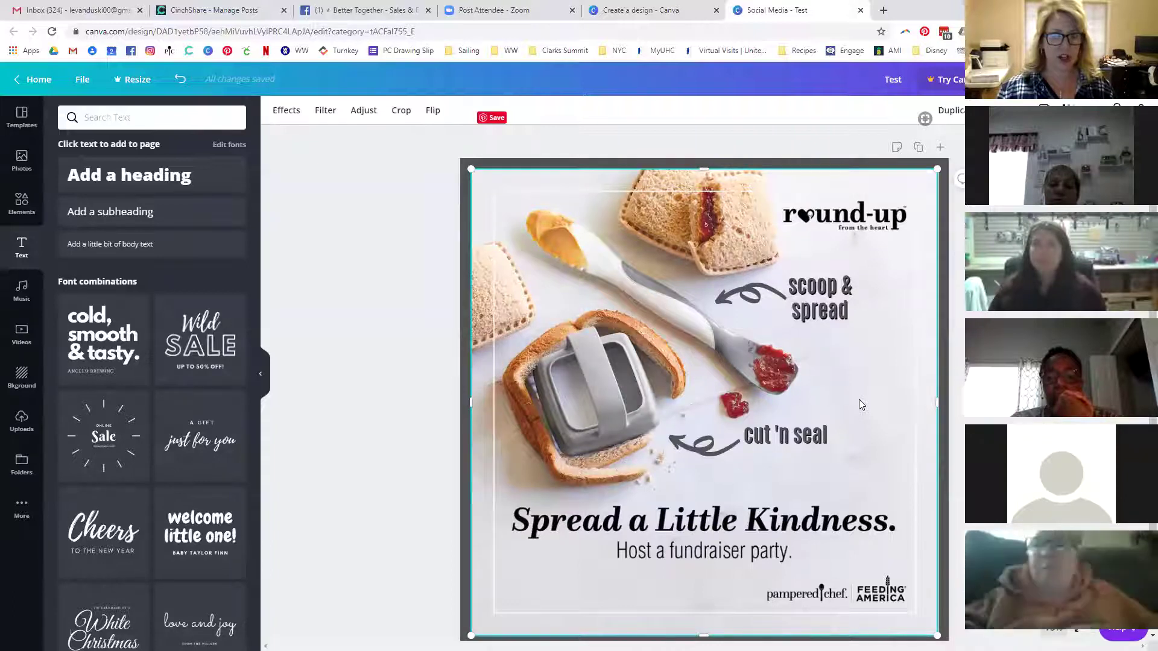
Create a new blank Social Media design and apply the dark navy starry sky background.
{"action": "left_click", "coordinate": [640, 10]}
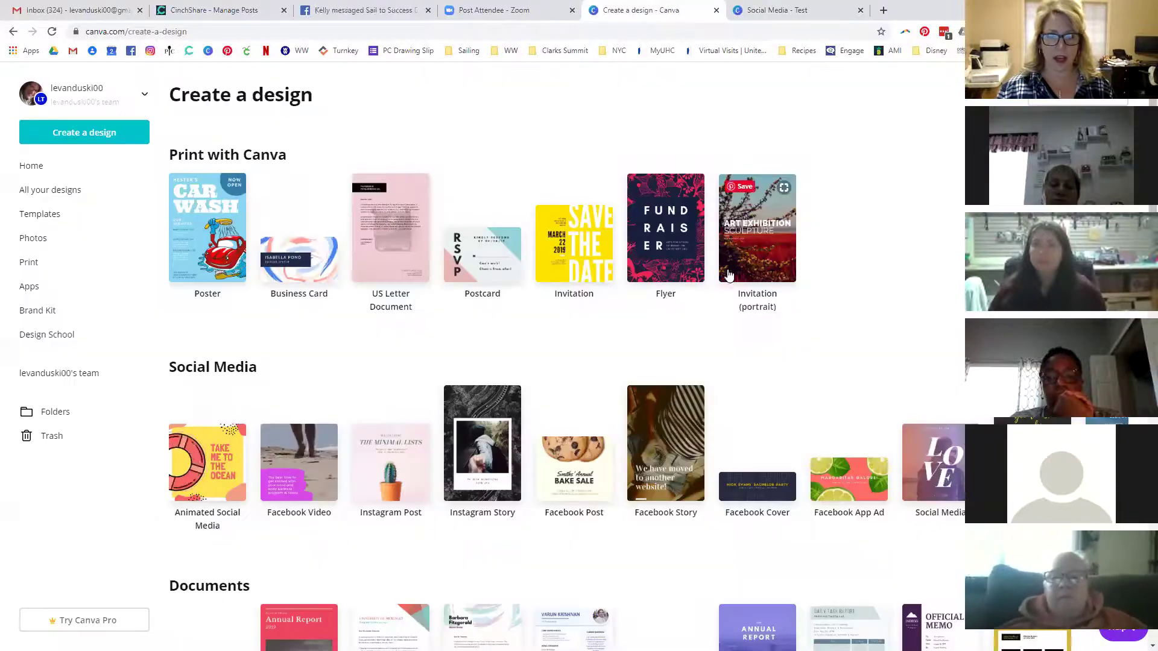
{"action": "left_click", "coordinate": [84, 134]}
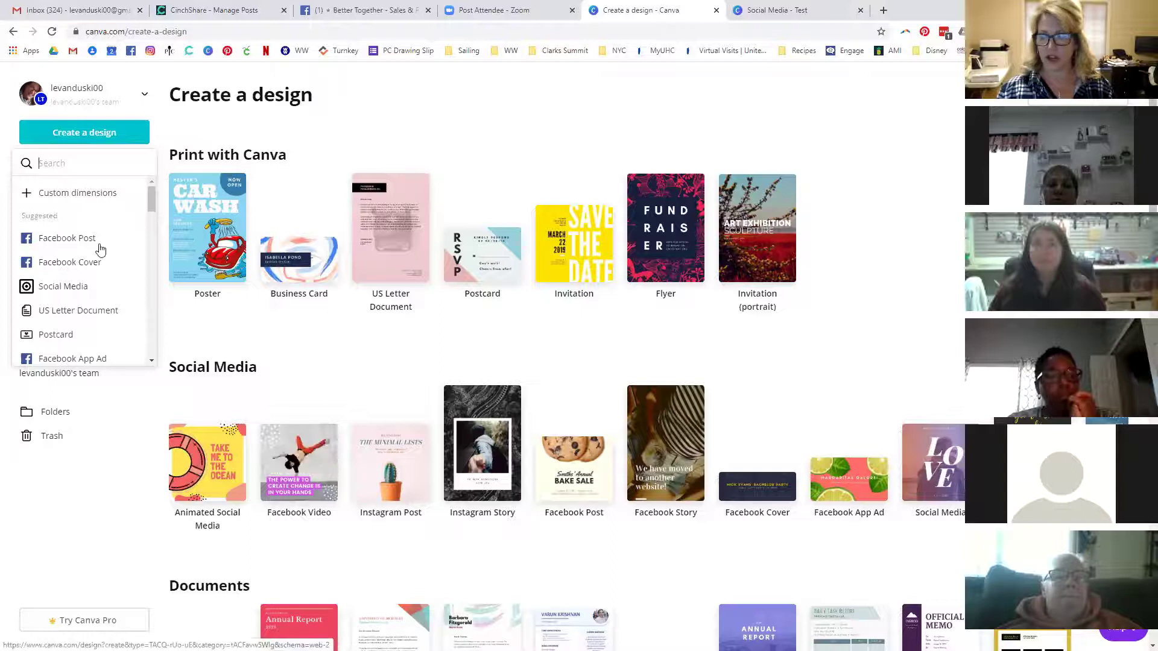
{"action": "left_click", "coordinate": [78, 285]}
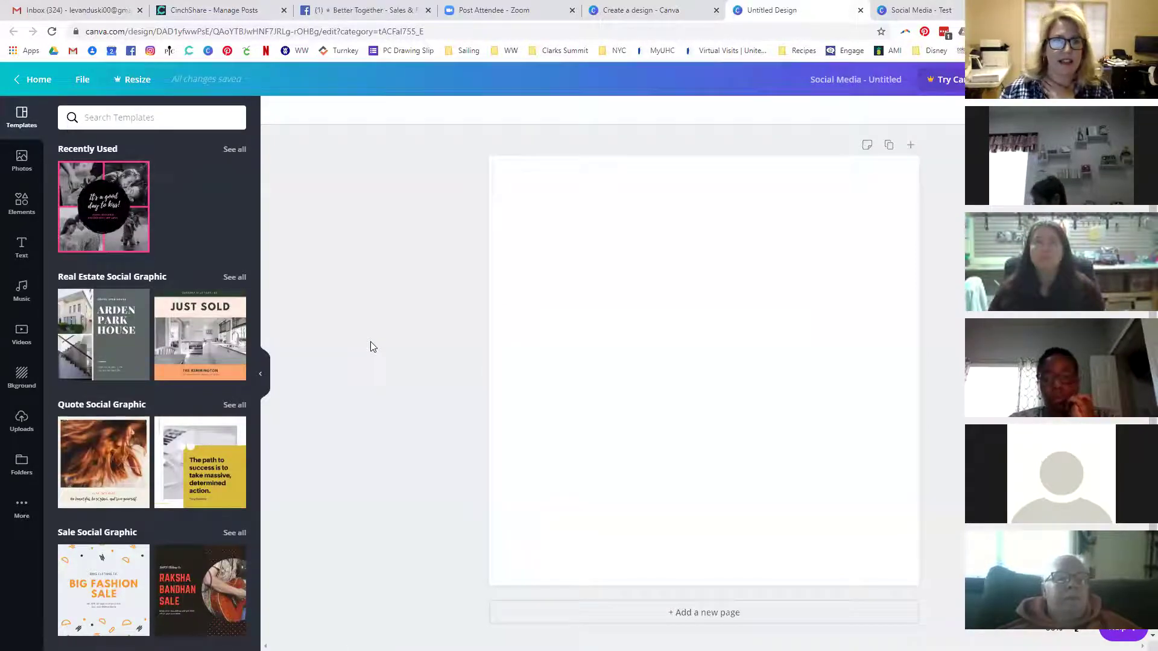
{"action": "left_click", "coordinate": [21, 376]}
{"action": "left_click", "coordinate": [152, 378]}
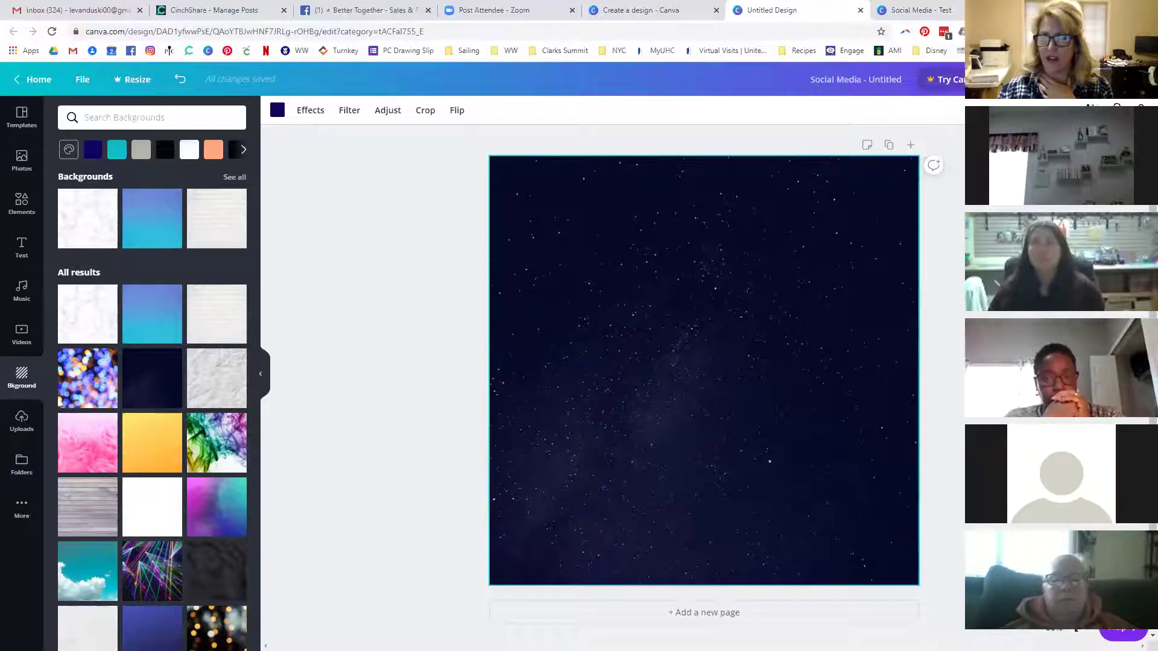
Open remove.bg in a new browser tab and upload the "Turn Rainy Days Into Sunny Opportunities!" umbrella image from the Mar 2020 folder.
{"action": "key", "text": "ctrl+t"}
{"action": "left_click", "coordinate": [961, 50]}
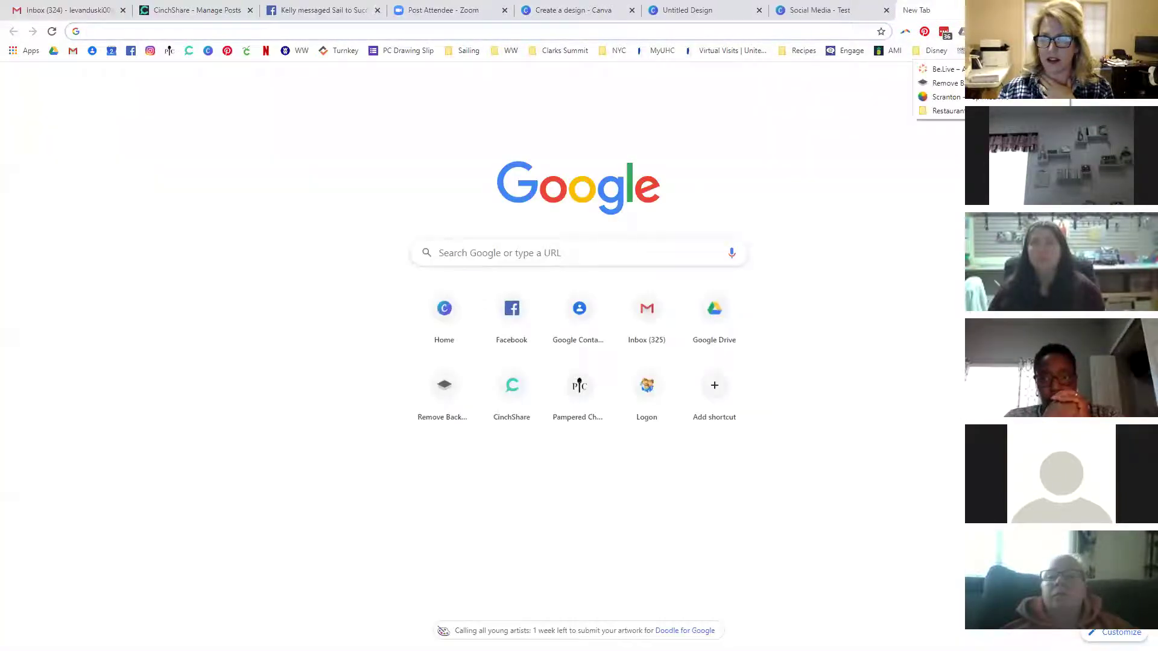
{"action": "left_click", "coordinate": [947, 83]}
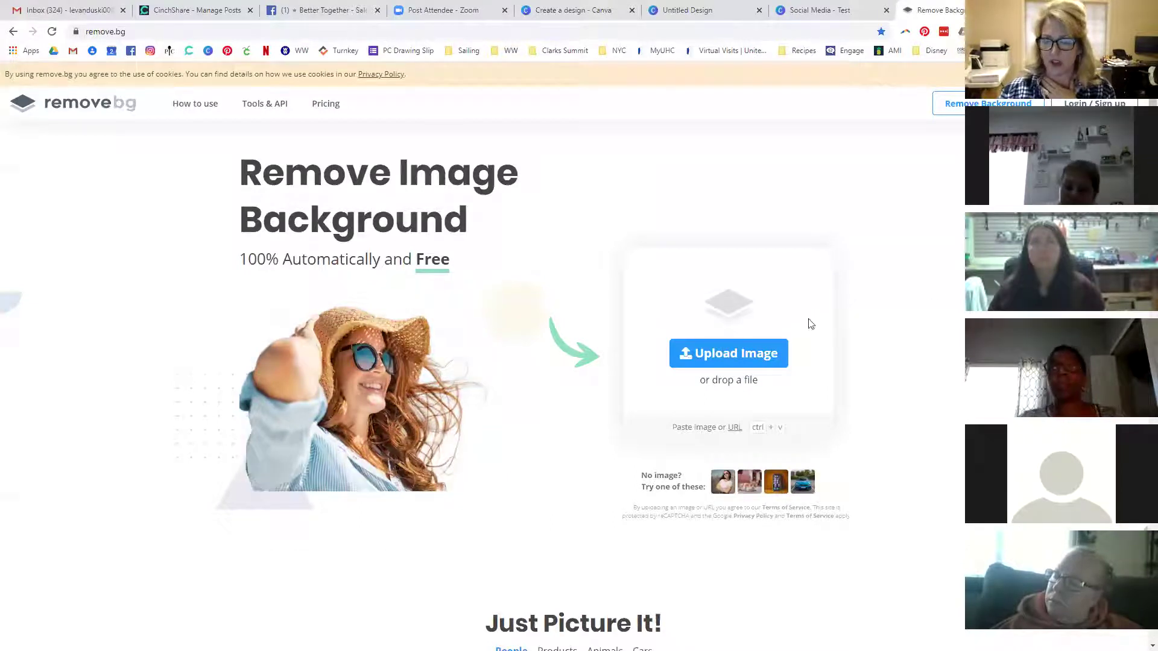
{"action": "left_click", "coordinate": [750, 360]}
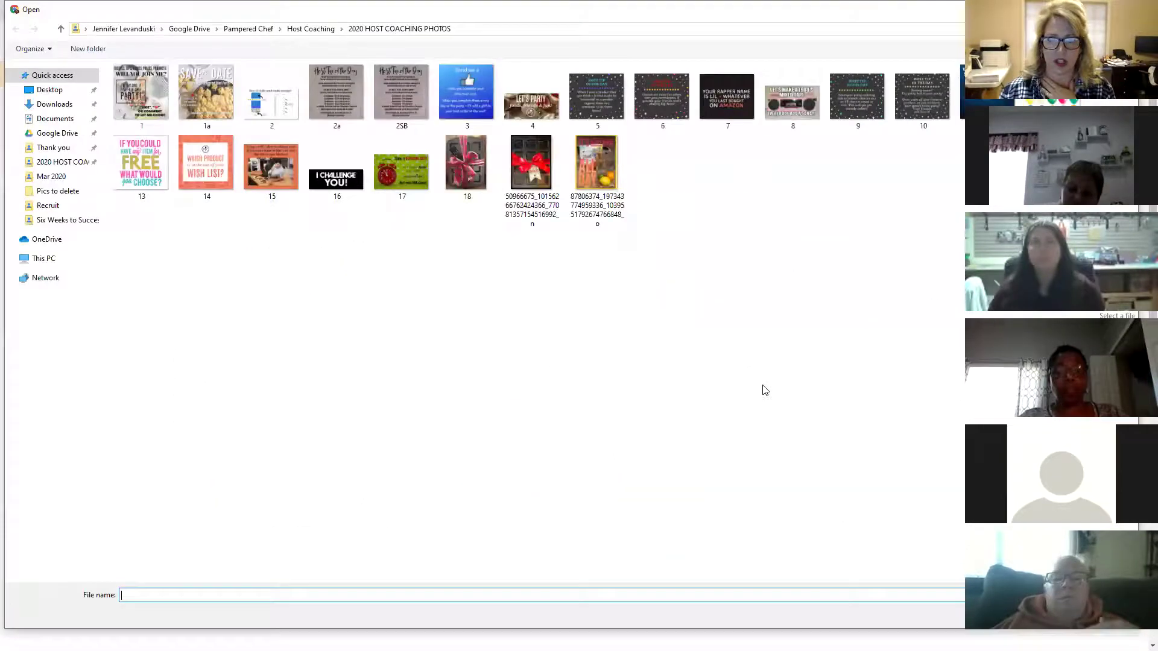
{"action": "left_click", "coordinate": [52, 176]}
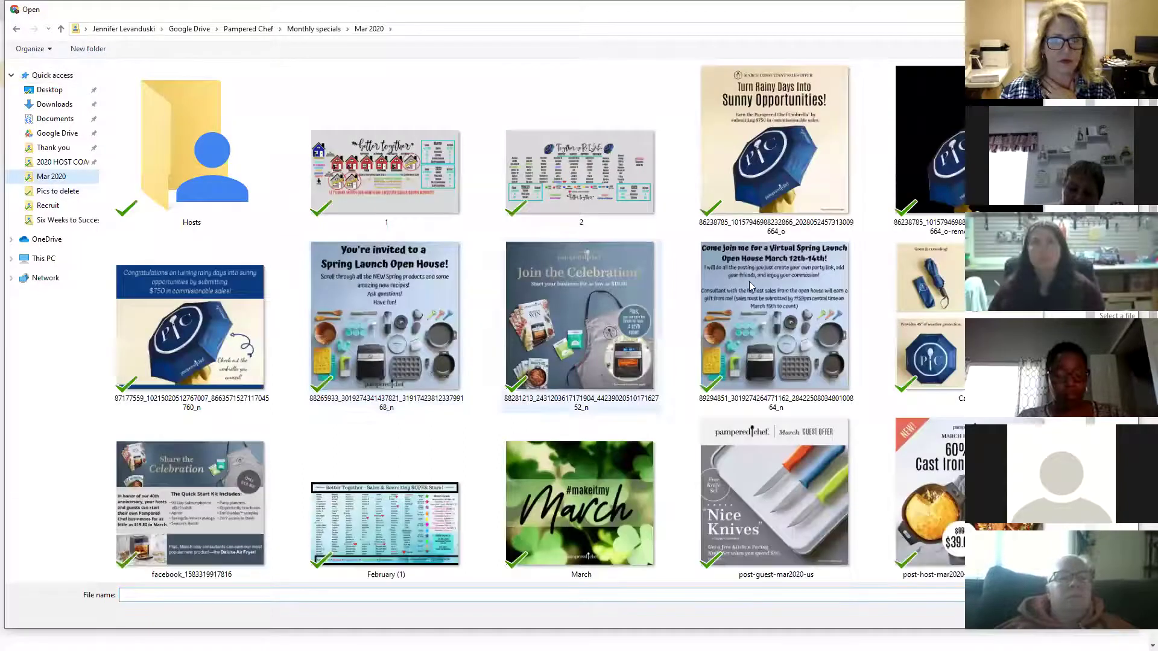
{"action": "double_click", "coordinate": [750, 108]}
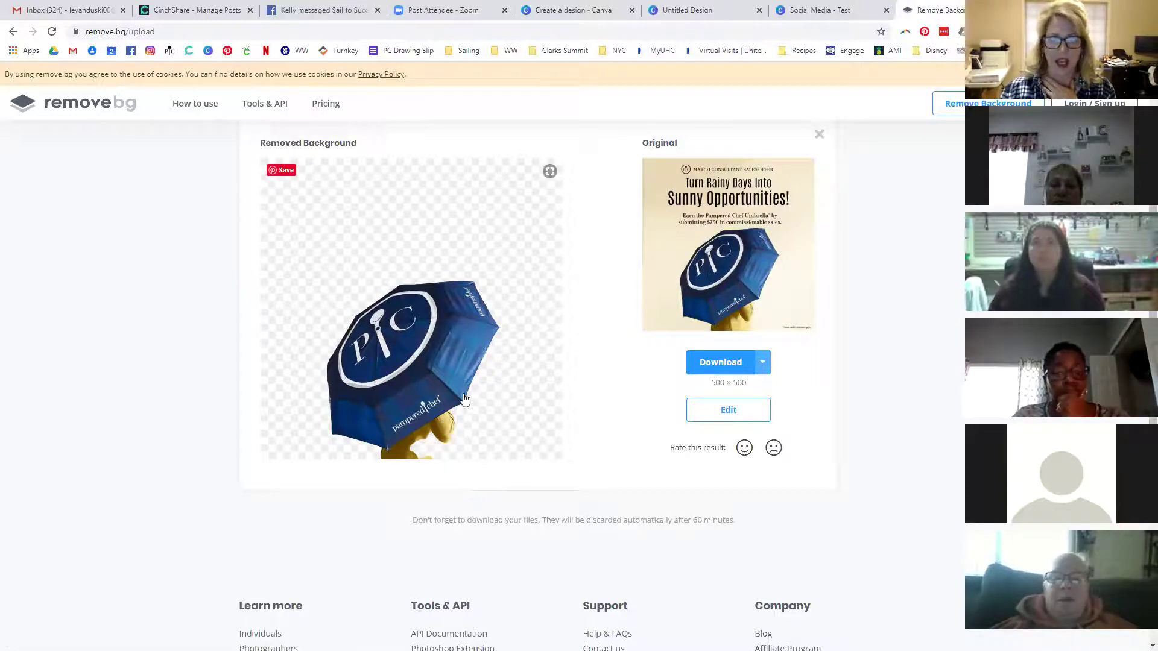
Download the umbrella cutout, save it as a PNG in the "Pics to delete" folder, and close the Photos viewer.
{"action": "left_click", "coordinate": [715, 363]}
{"action": "left_click", "coordinate": [68, 633]}
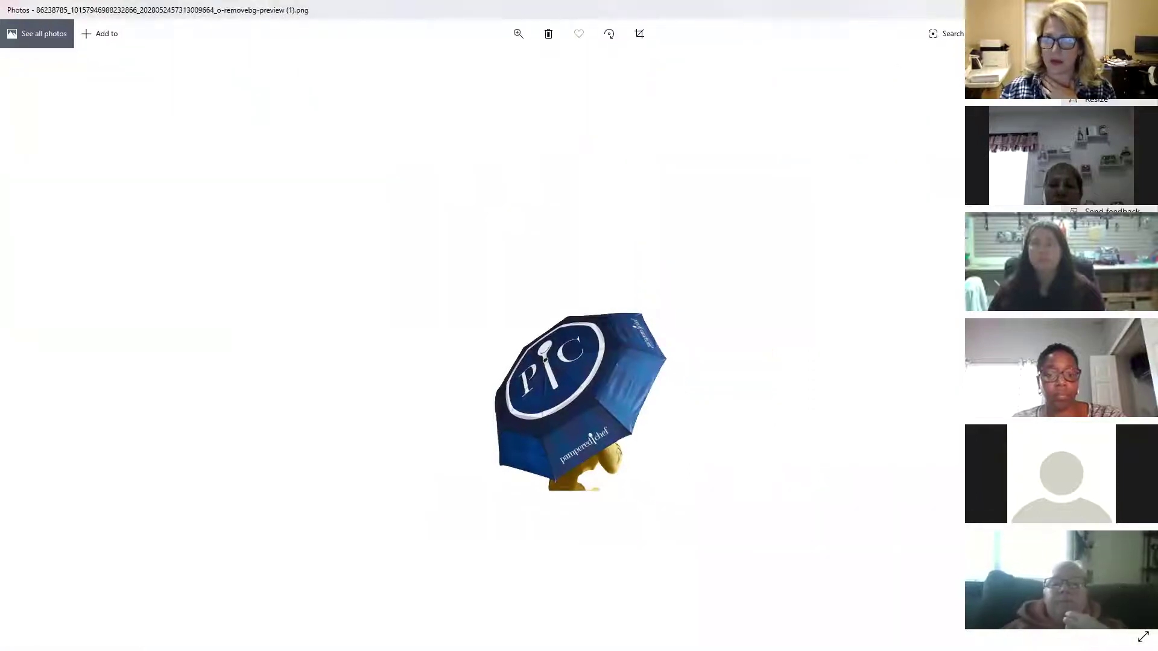
{"action": "key", "text": "ctrl+s"}
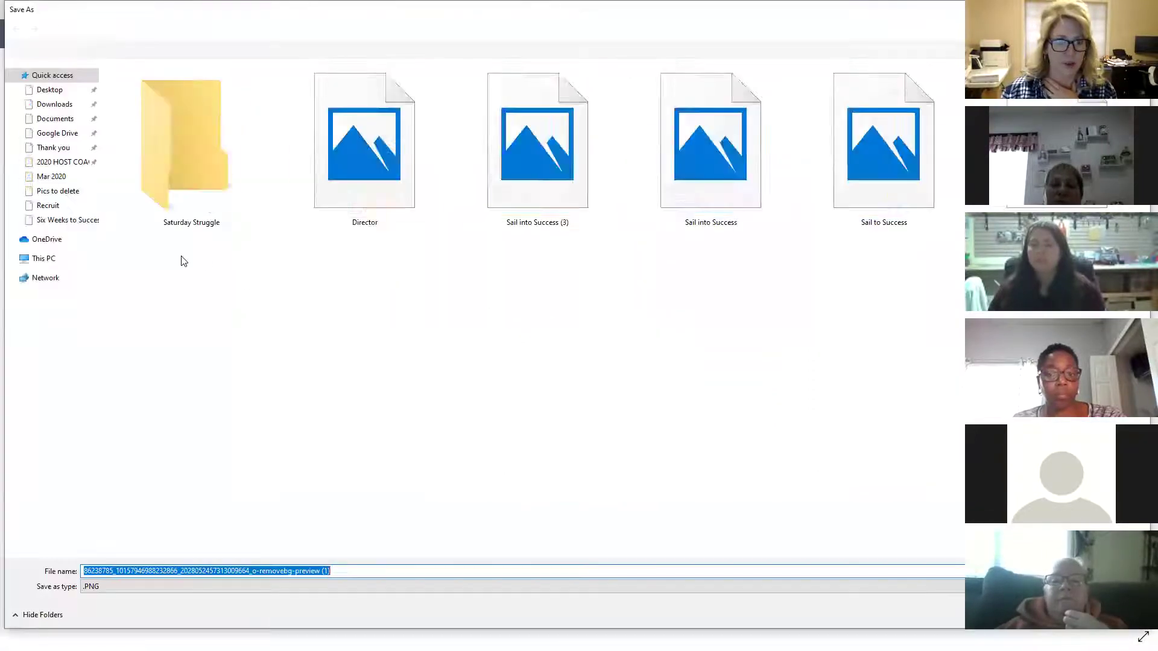
{"action": "left_click", "coordinate": [50, 191]}
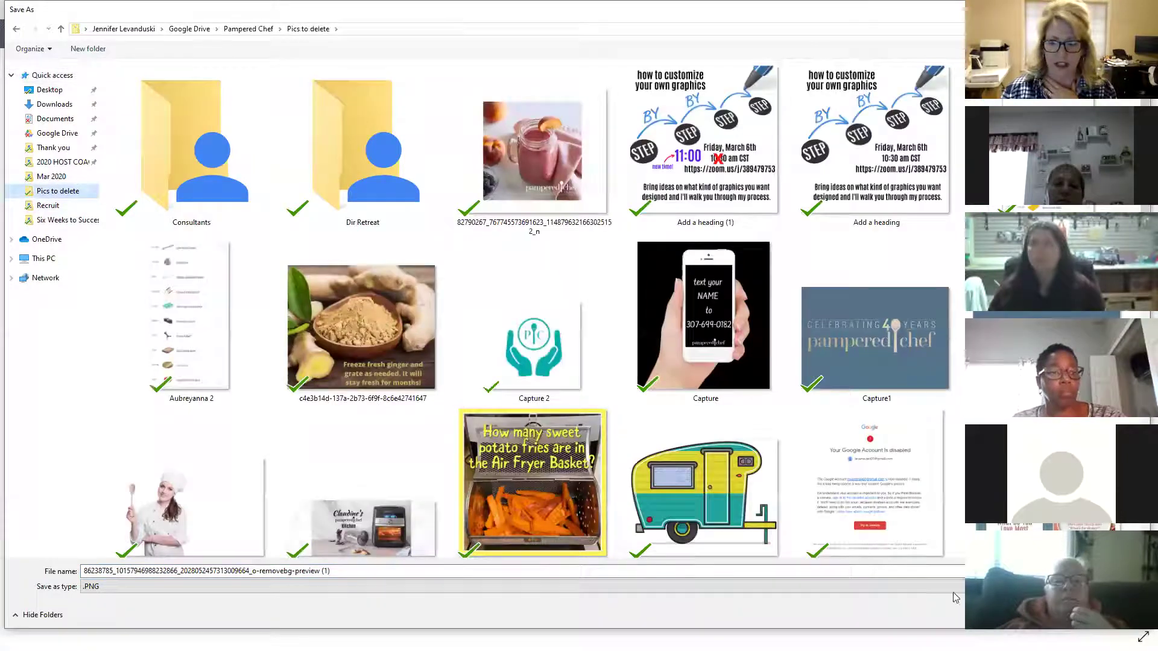
{"action": "key", "text": "Return"}
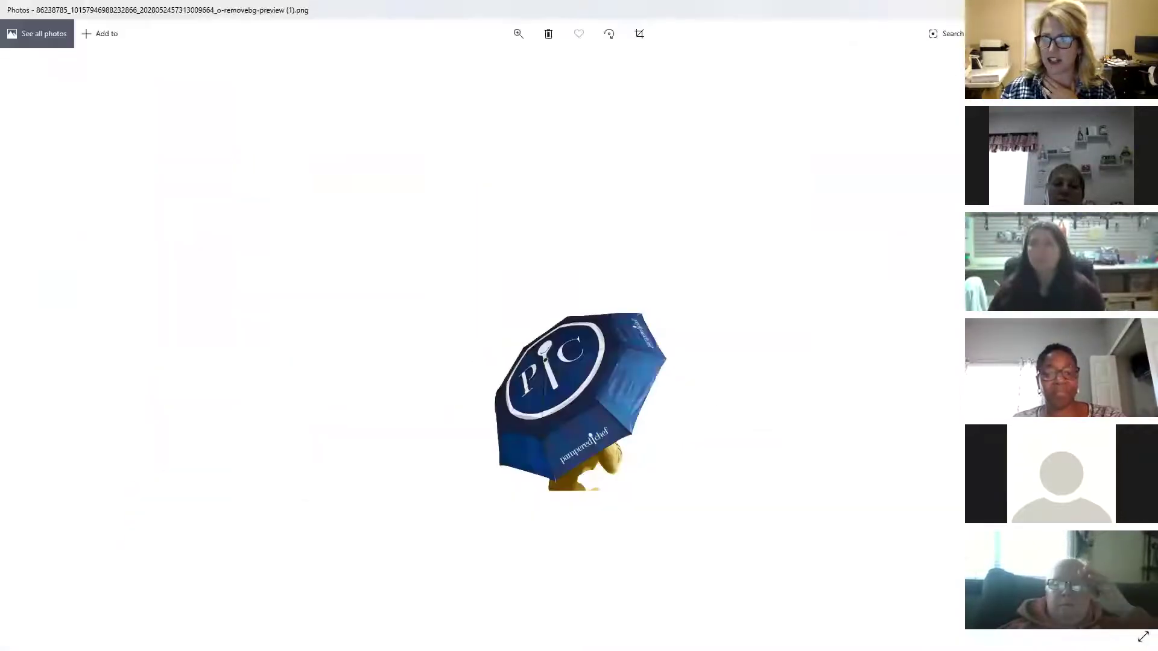
{"action": "key", "text": "alt+F4"}
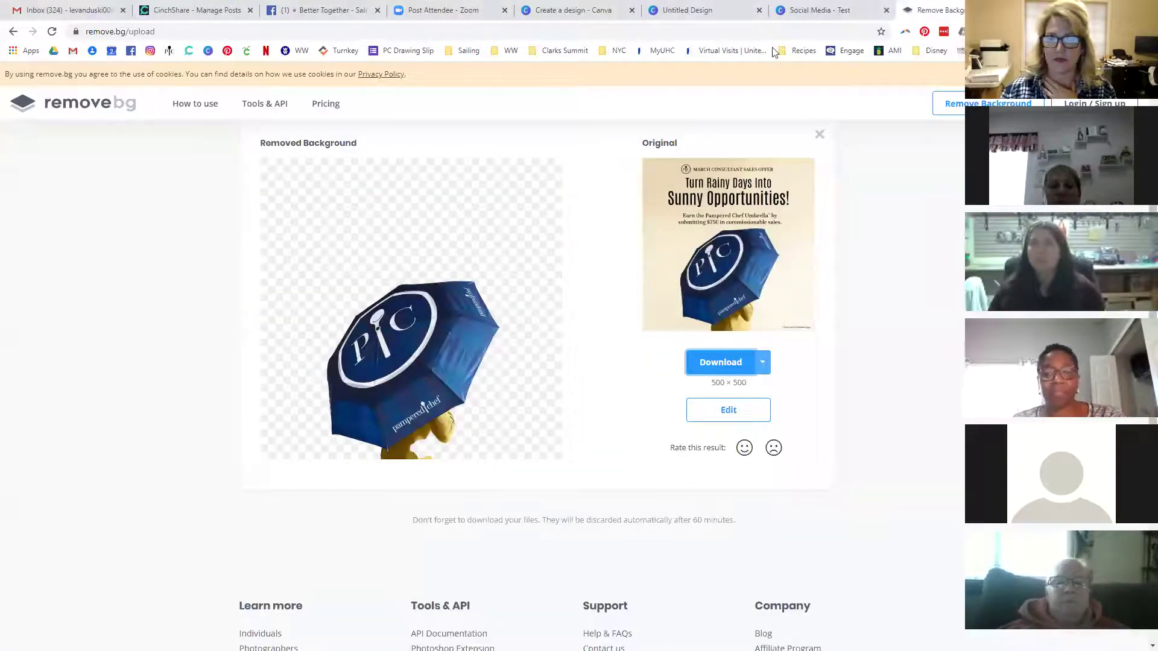
Switch to the untitled Social Media design and upload the umbrella cutout PNG from the Mar 2020 folder.
{"action": "left_click", "coordinate": [804, 8]}
{"action": "left_click", "coordinate": [711, 10]}
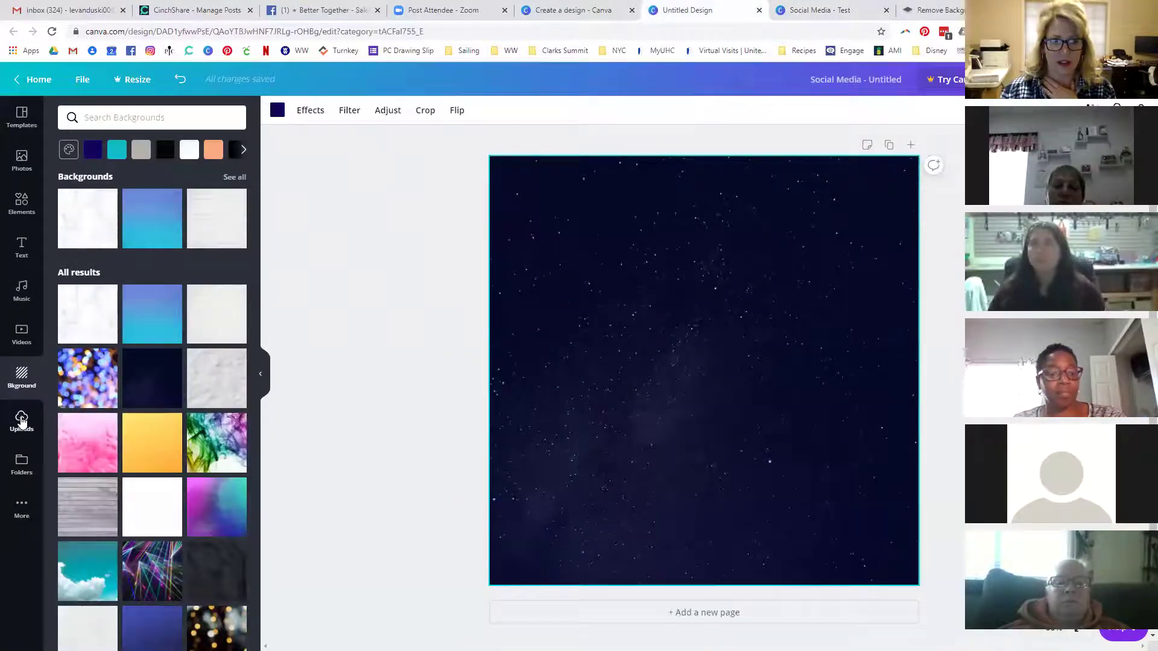
{"action": "left_click", "coordinate": [21, 421]}
{"action": "left_click", "coordinate": [147, 117]}
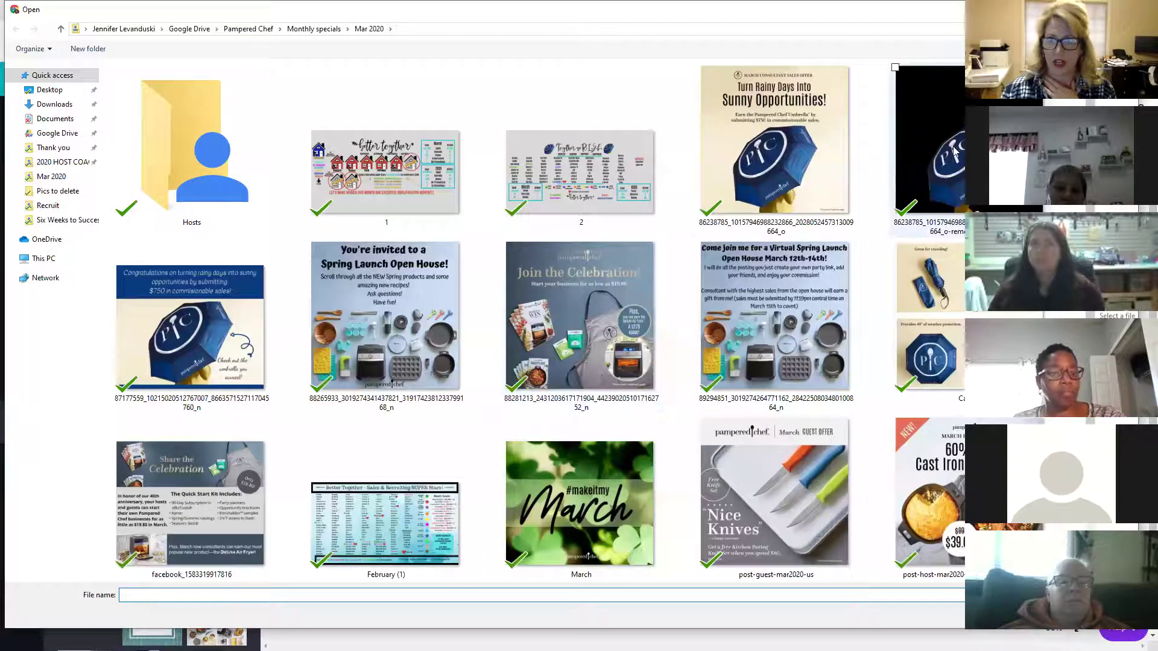
{"action": "double_click", "coordinate": [962, 145]}
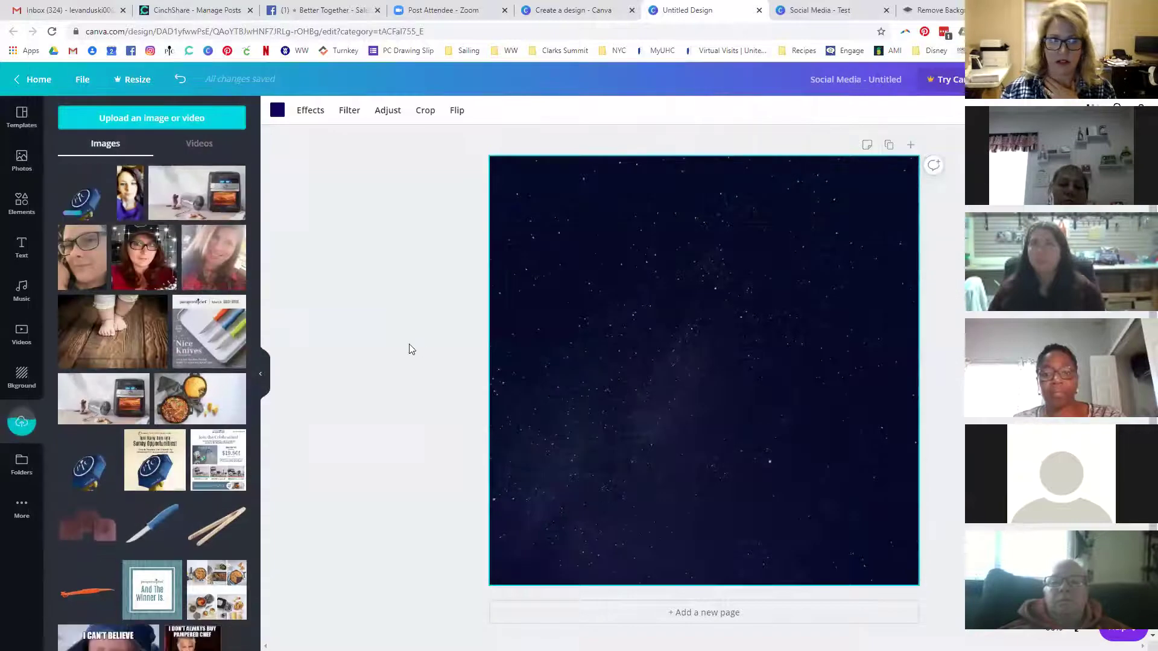
Place the umbrella cutout on the starry background, enlarge it, and move it to the page's lower-left corner.
{"action": "left_click", "coordinate": [78, 192]}
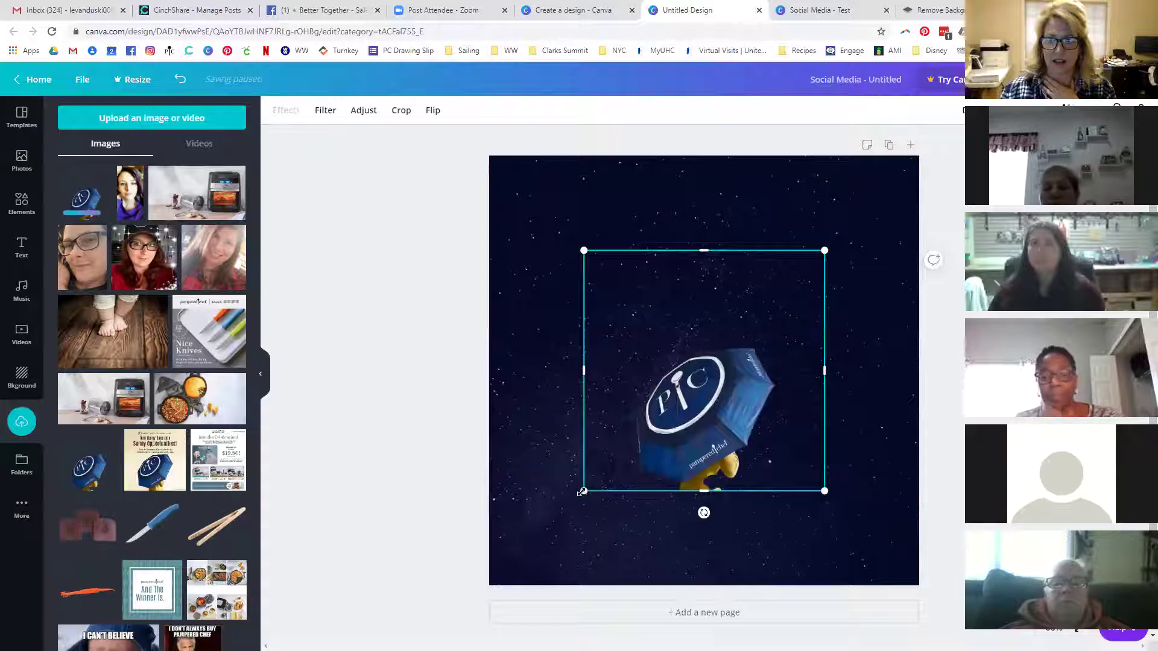
{"action": "left_click_drag", "start_coordinate": [660, 401], "coordinate": [571, 477]}
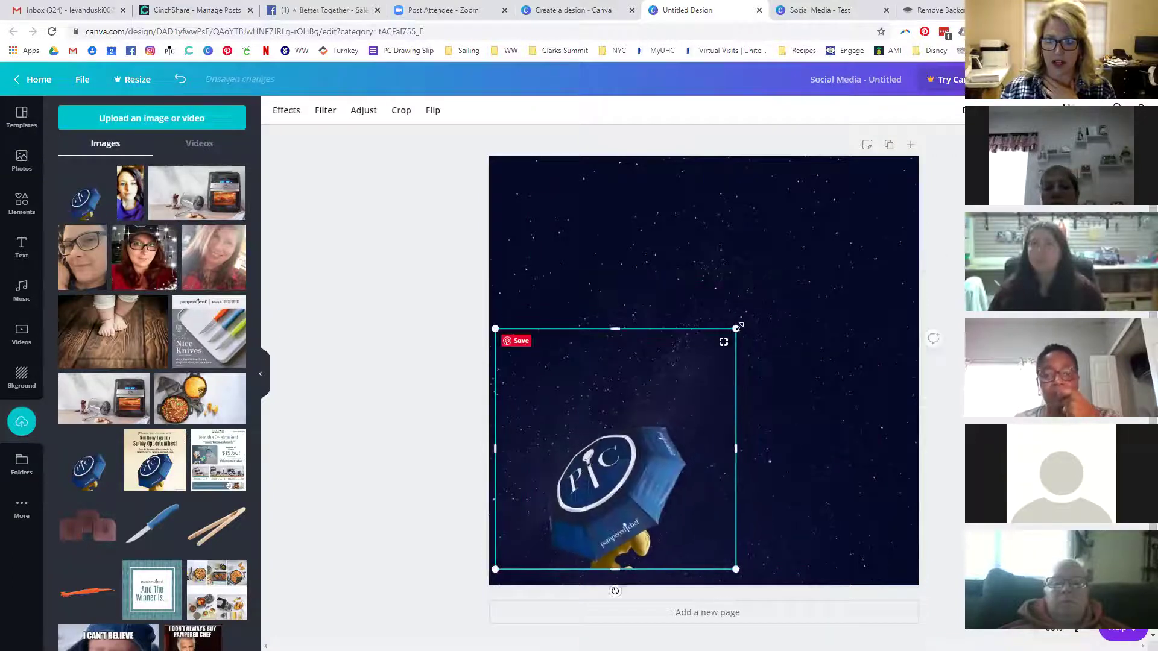
{"action": "left_click_drag", "start_coordinate": [737, 326], "coordinate": [887, 175]}
{"action": "left_click_drag", "start_coordinate": [694, 403], "coordinate": [614, 422]}
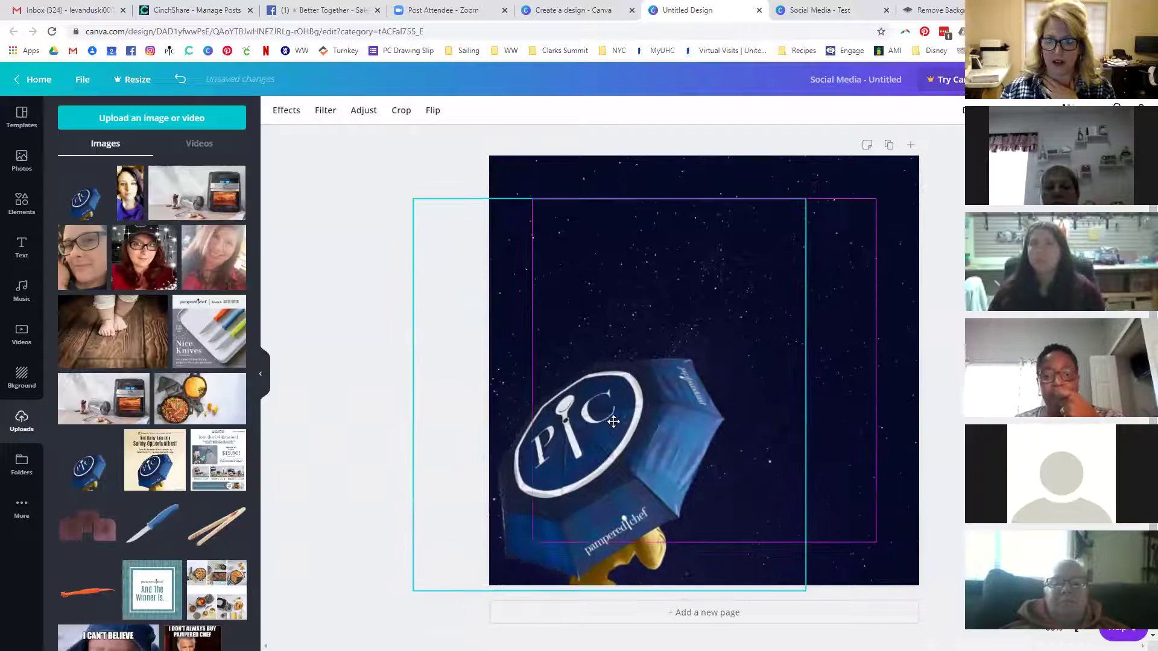
{"action": "left_click", "coordinate": [337, 324]}
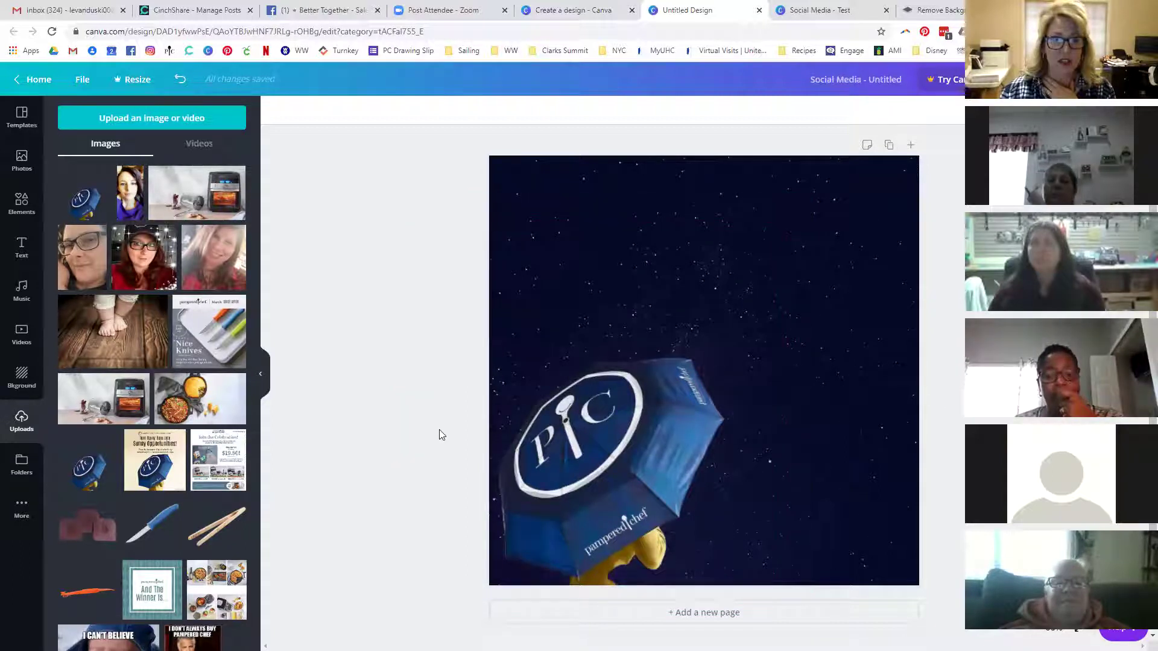
Switch to the remove.bg results and download the umbrella cutout again.
{"action": "left_click", "coordinate": [932, 11]}
{"action": "left_click", "coordinate": [721, 362]}
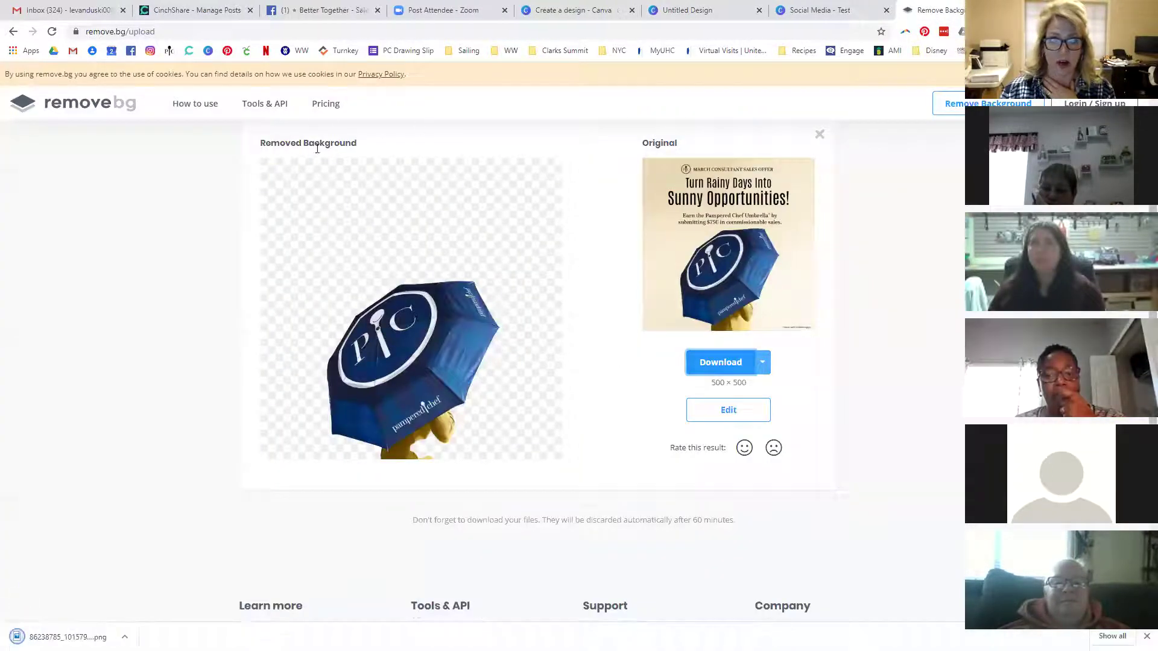
{"action": "scroll", "coordinate": [540, 181], "scroll_direction": "up", "scroll_amount": 2}
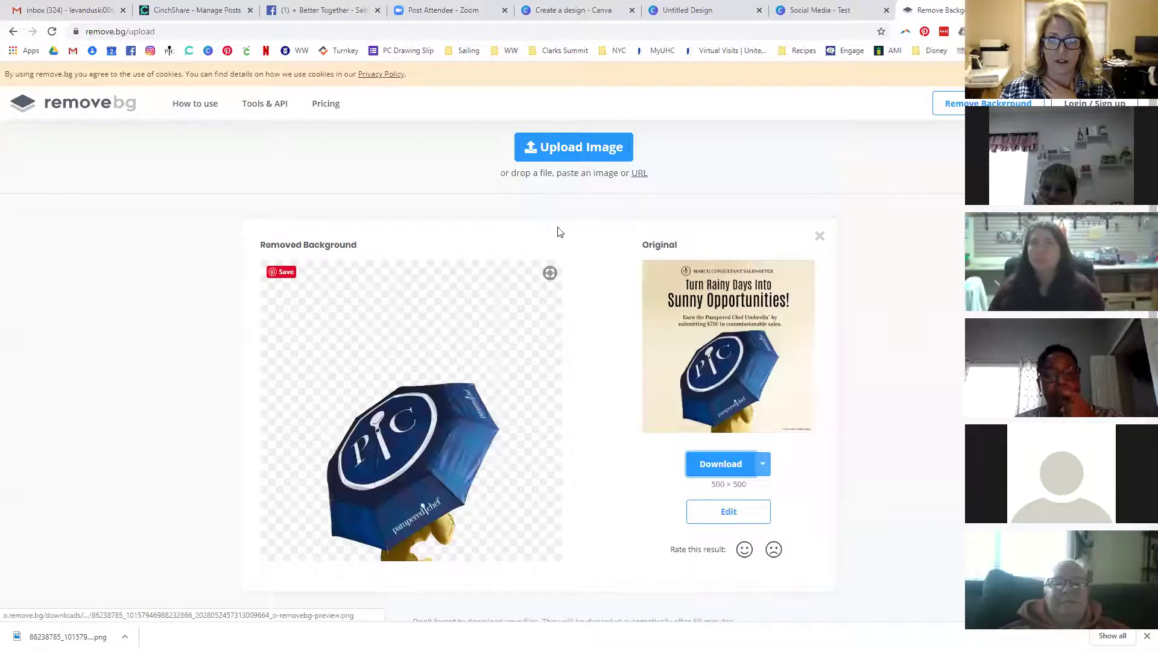
Upload the blank air fryer product image from the Pampered Chef Photos "Air Fryer" folder to remove.bg.
{"action": "key", "text": "ctrl+o"}
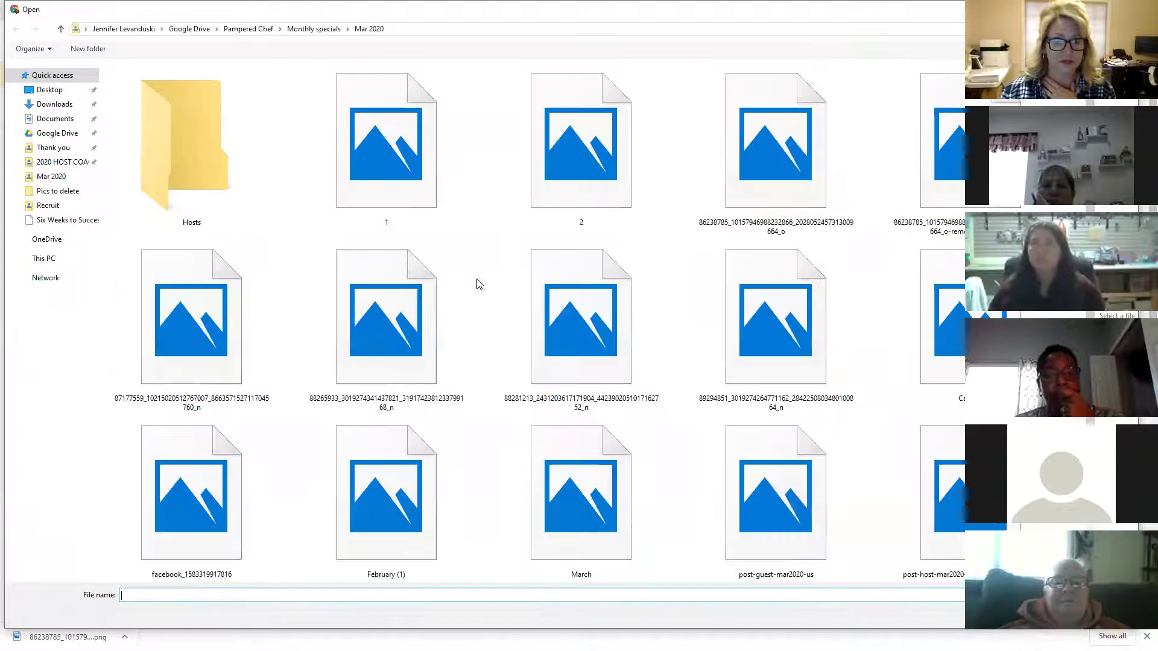
{"action": "scroll", "coordinate": [446, 320], "scroll_direction": "down", "scroll_amount": 2}
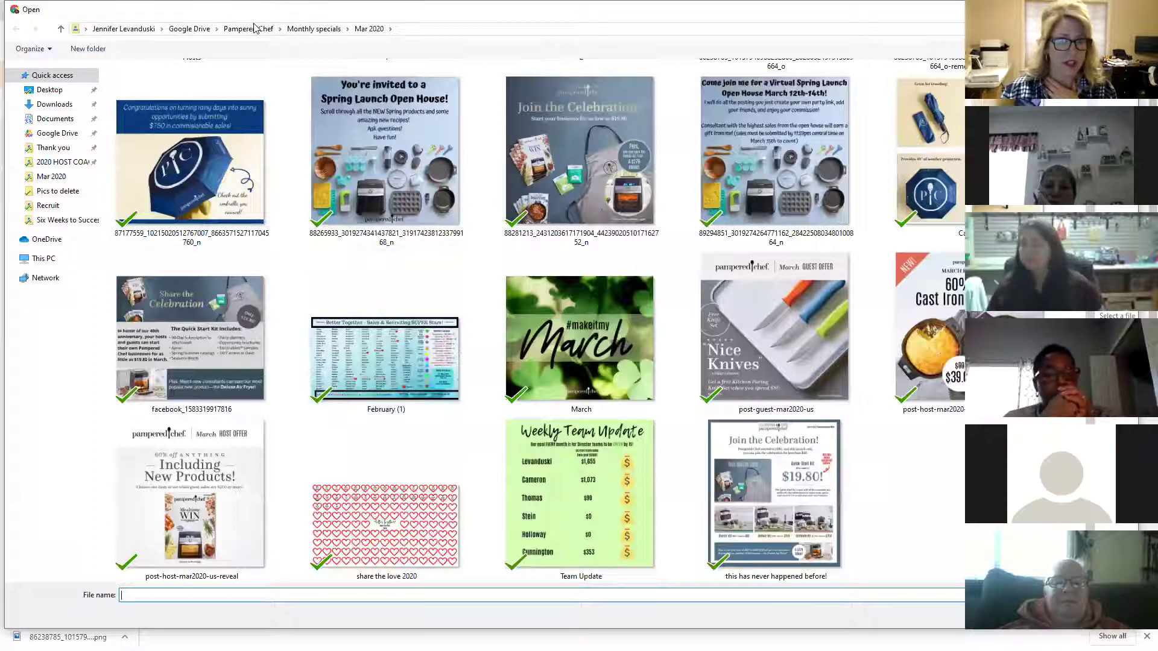
{"action": "left_click", "coordinate": [280, 29]}
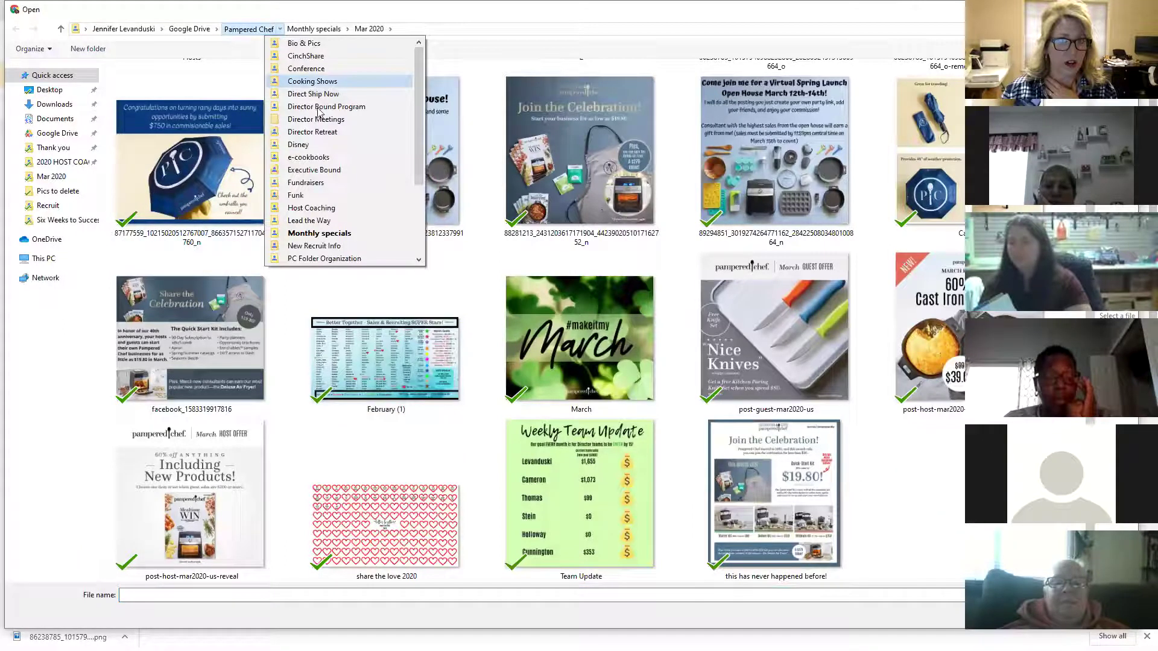
{"action": "left_click", "coordinate": [248, 29]}
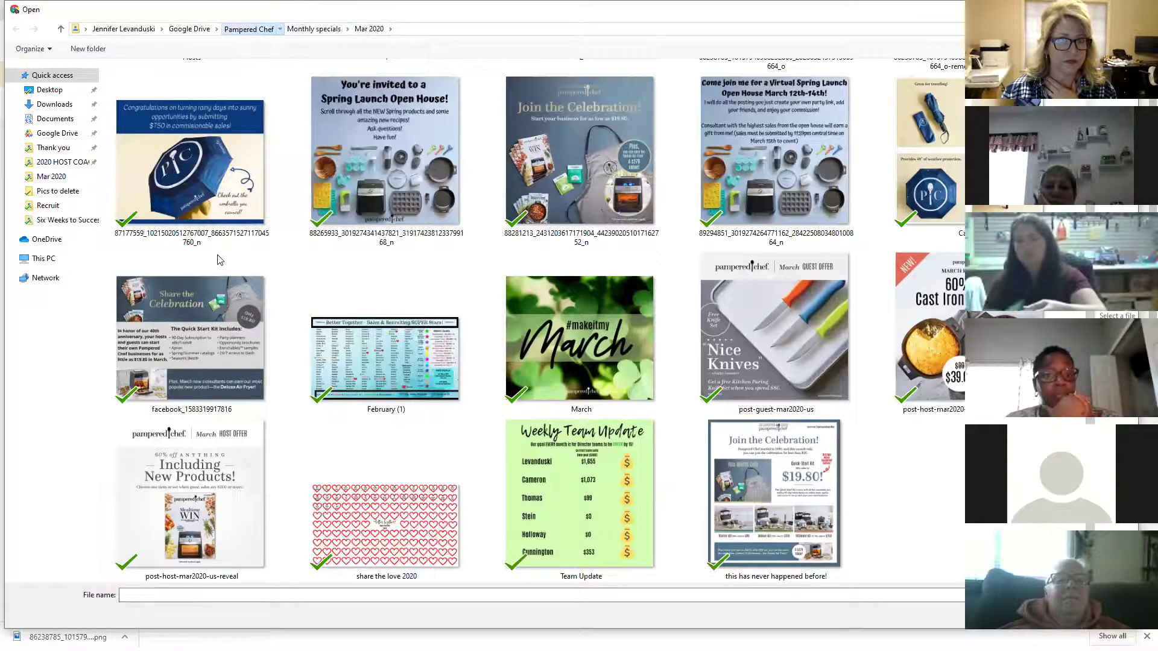
{"action": "double_click", "coordinate": [137, 311]}
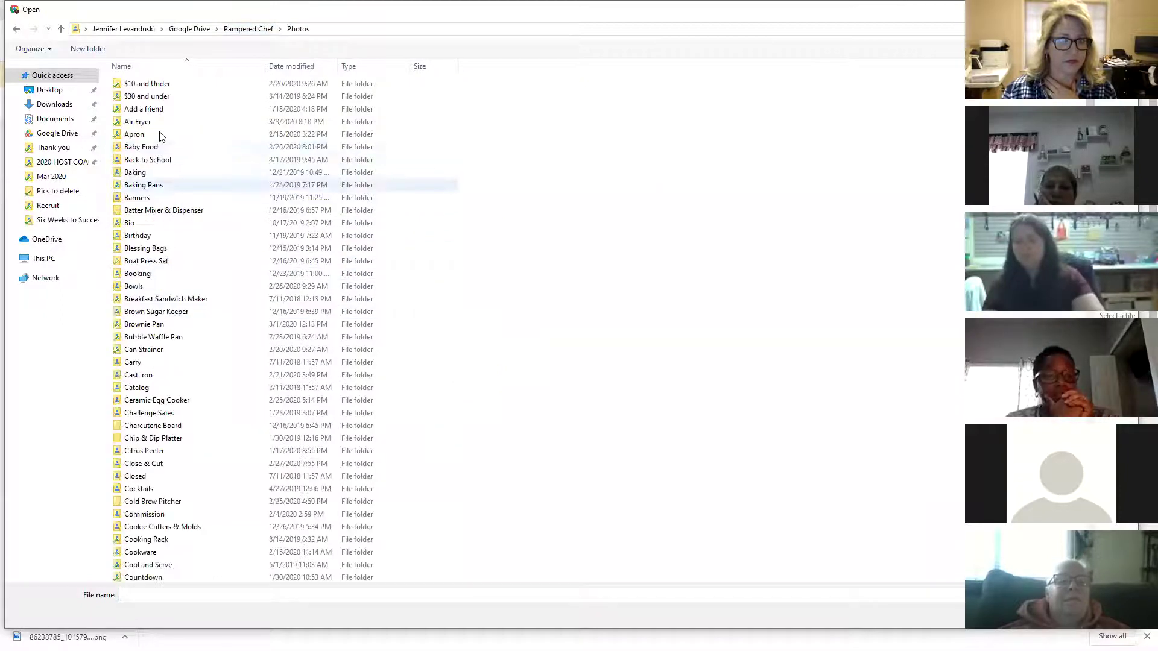
{"action": "left_click", "coordinate": [154, 121]}
{"action": "double_click", "coordinate": [154, 121]}
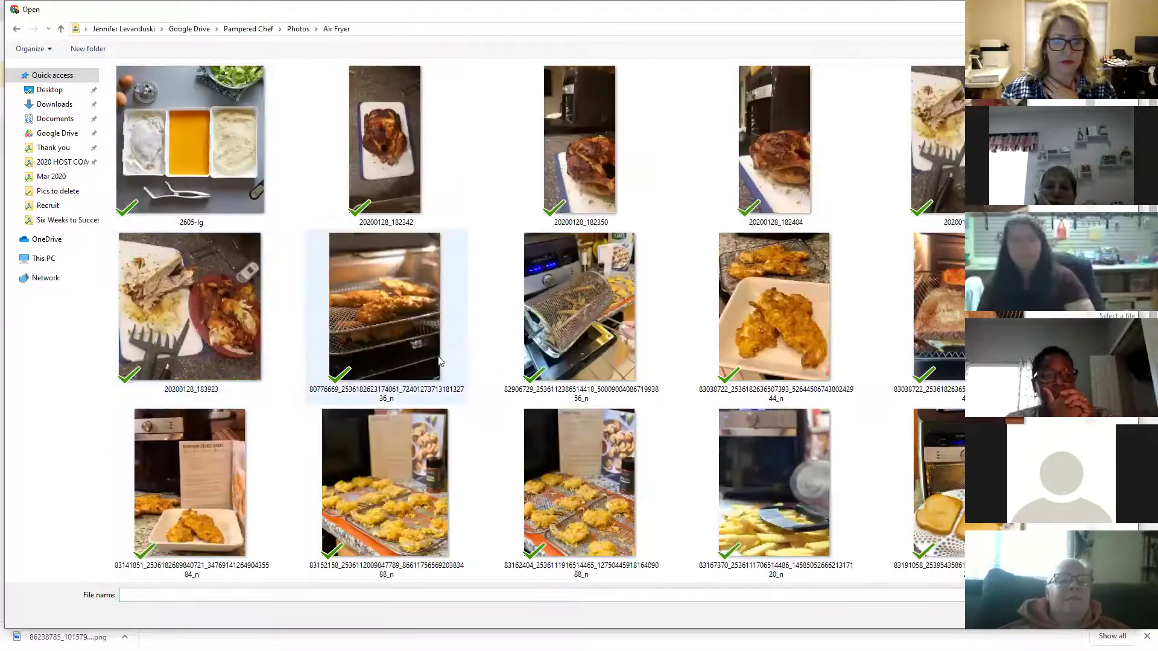
{"action": "scroll", "coordinate": [459, 374], "scroll_direction": "down", "scroll_amount": 5}
{"action": "double_click", "coordinate": [579, 338]}
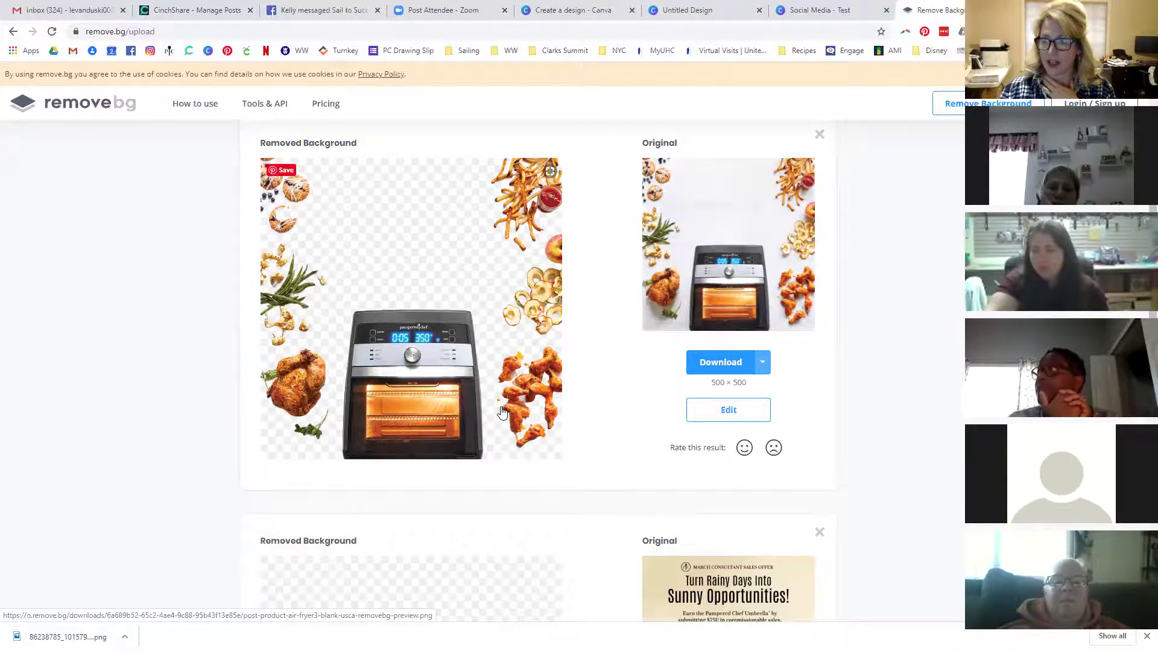
Download the air fryer cutout from remove.bg and save a PNG copy in the "Pics to delete" folder.
{"action": "left_click_drag", "start_coordinate": [718, 375], "coordinate": [659, 389]}
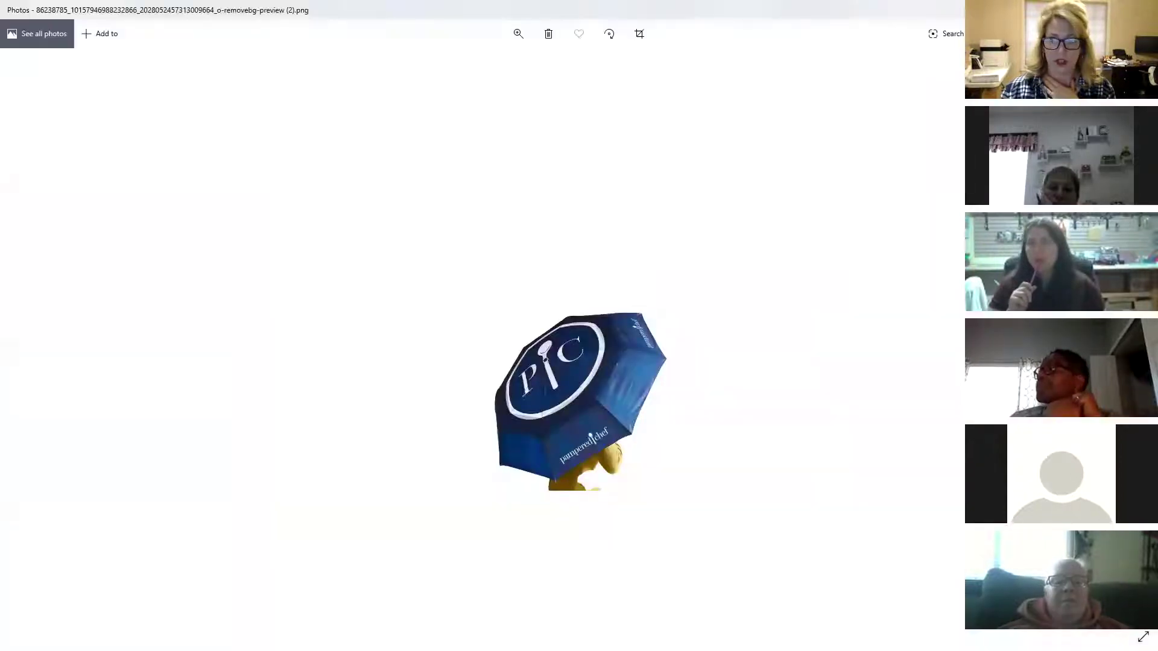
{"action": "key", "text": "alt+F4"}
{"action": "left_click", "coordinate": [724, 369]}
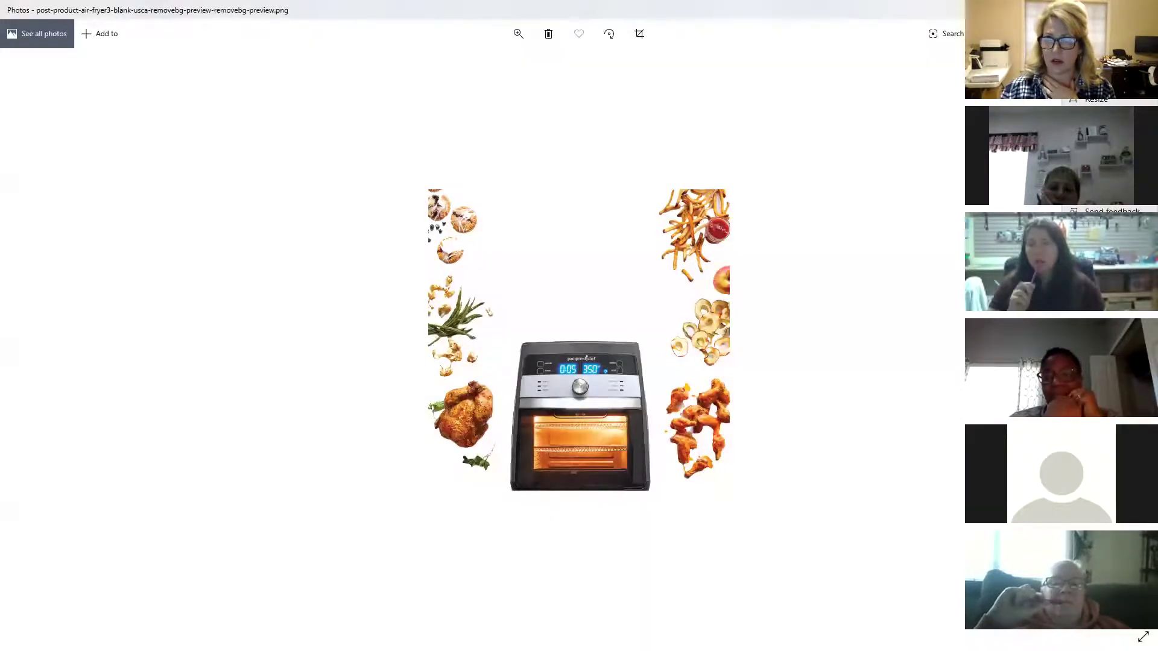
{"action": "key", "text": "ctrl+s"}
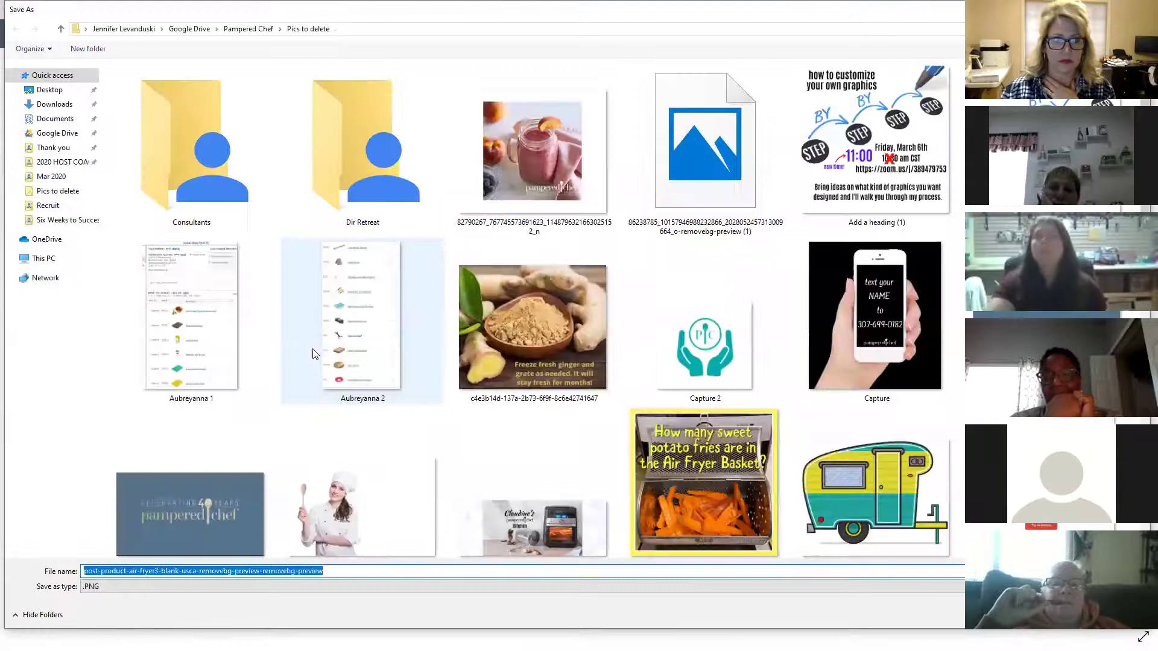
{"action": "left_click", "coordinate": [60, 193]}
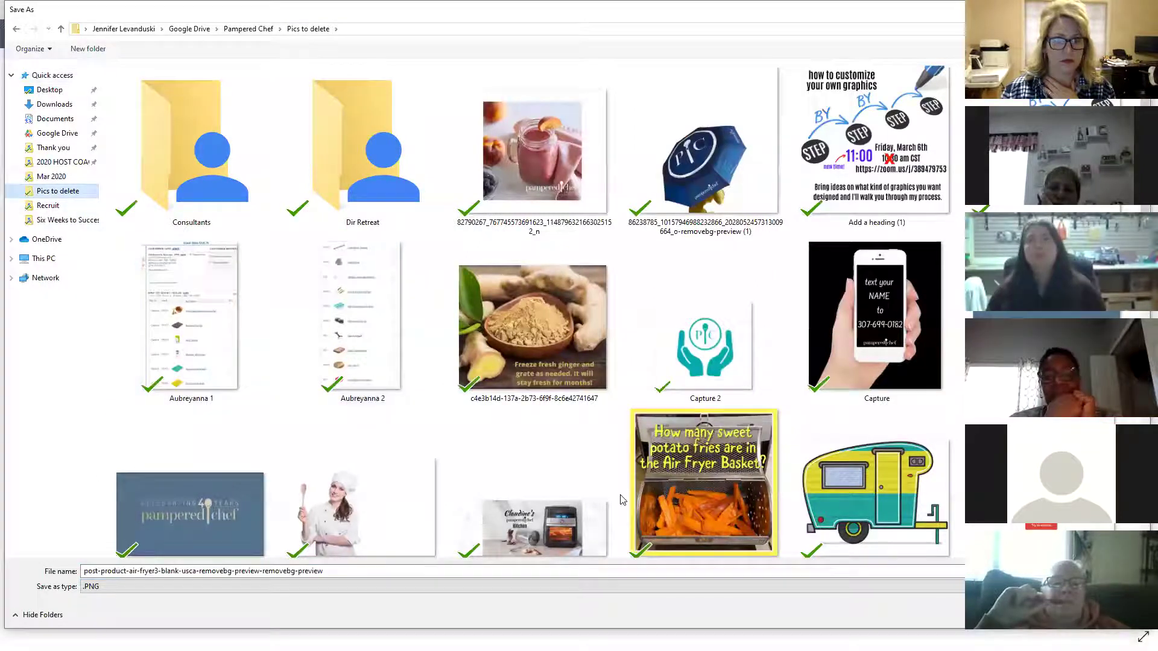
{"action": "key", "text": "Return"}
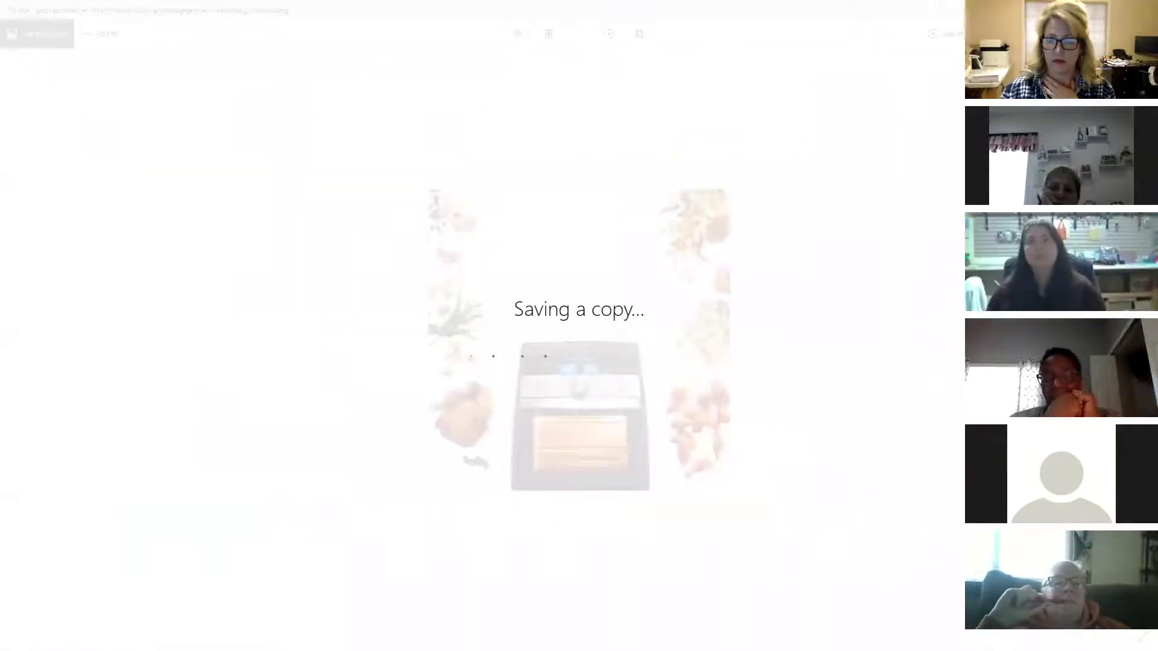
{"action": "key", "text": "alt+Tab"}
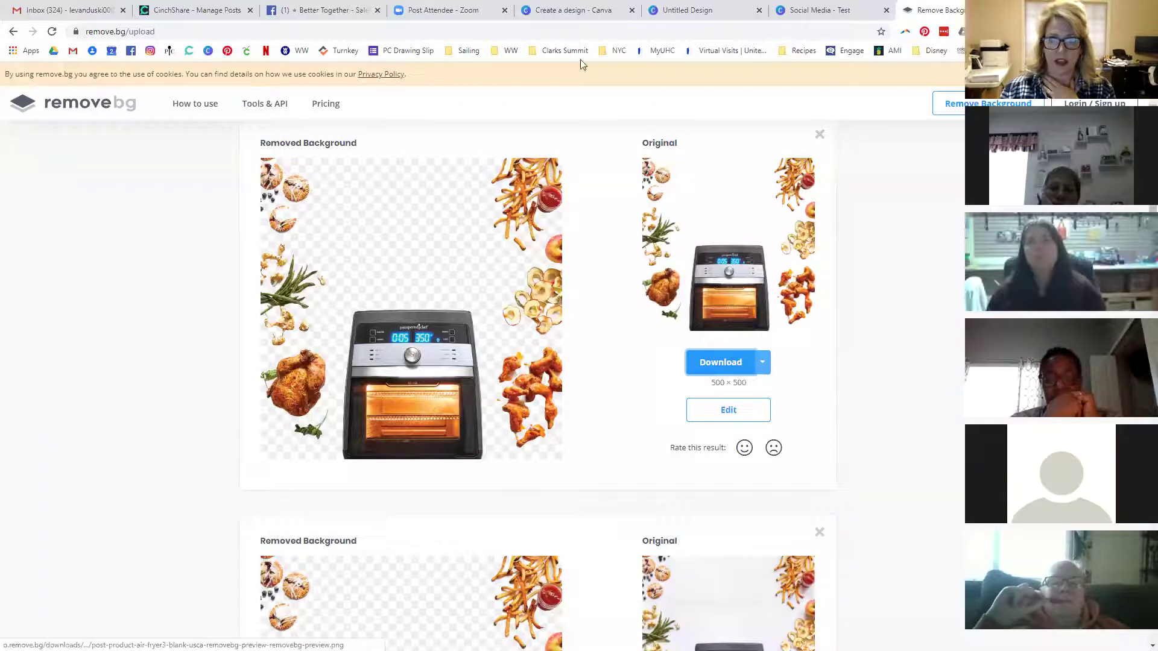
Return to the untitled Canva design and delete the umbrella from the starry page.
{"action": "left_click", "coordinate": [694, 10]}
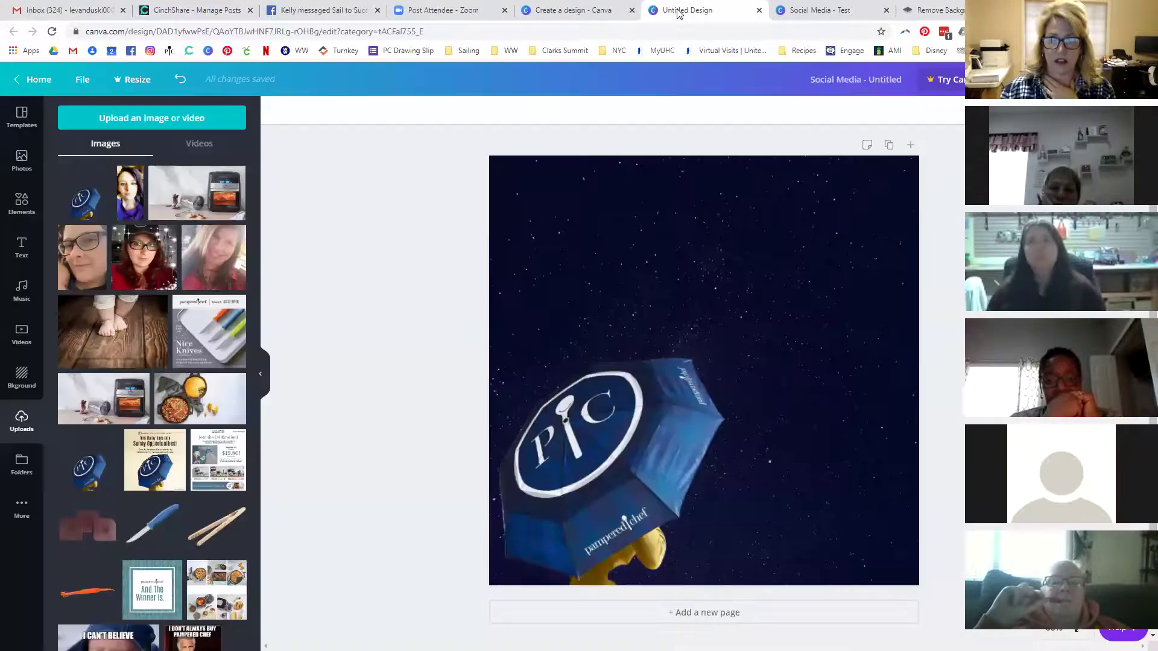
{"action": "left_click", "coordinate": [577, 475]}
{"action": "key", "text": "Delete"}
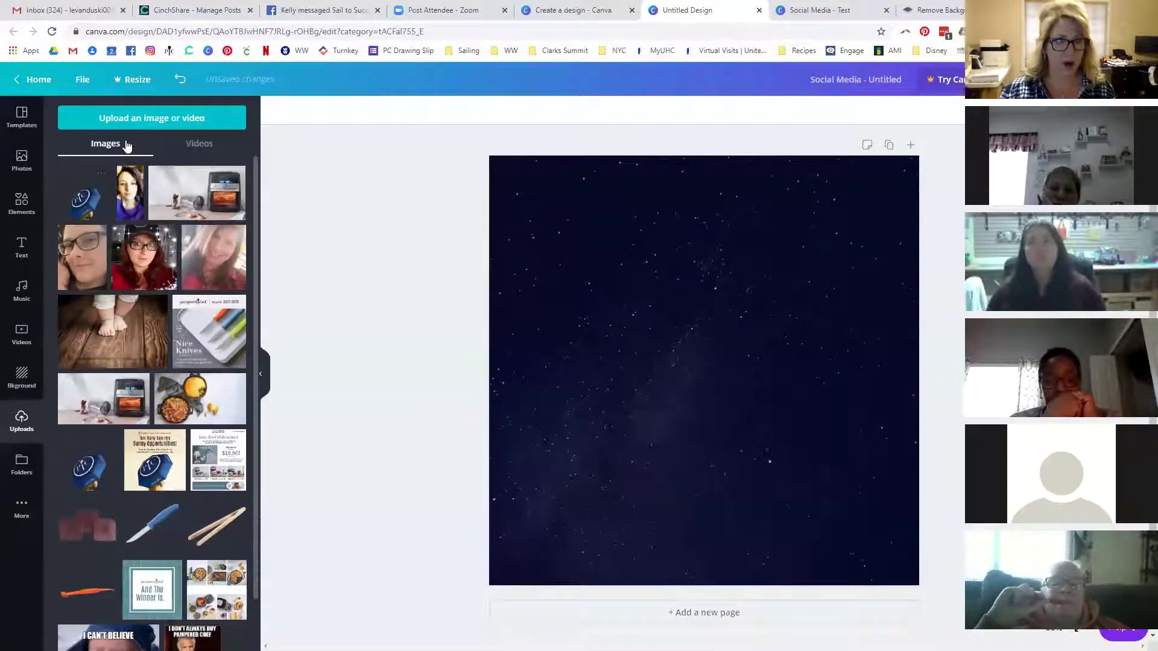
Upload the air fryer cutout from the "Pics to delete" folder and place it on the starry background.
{"action": "left_click", "coordinate": [134, 118]}
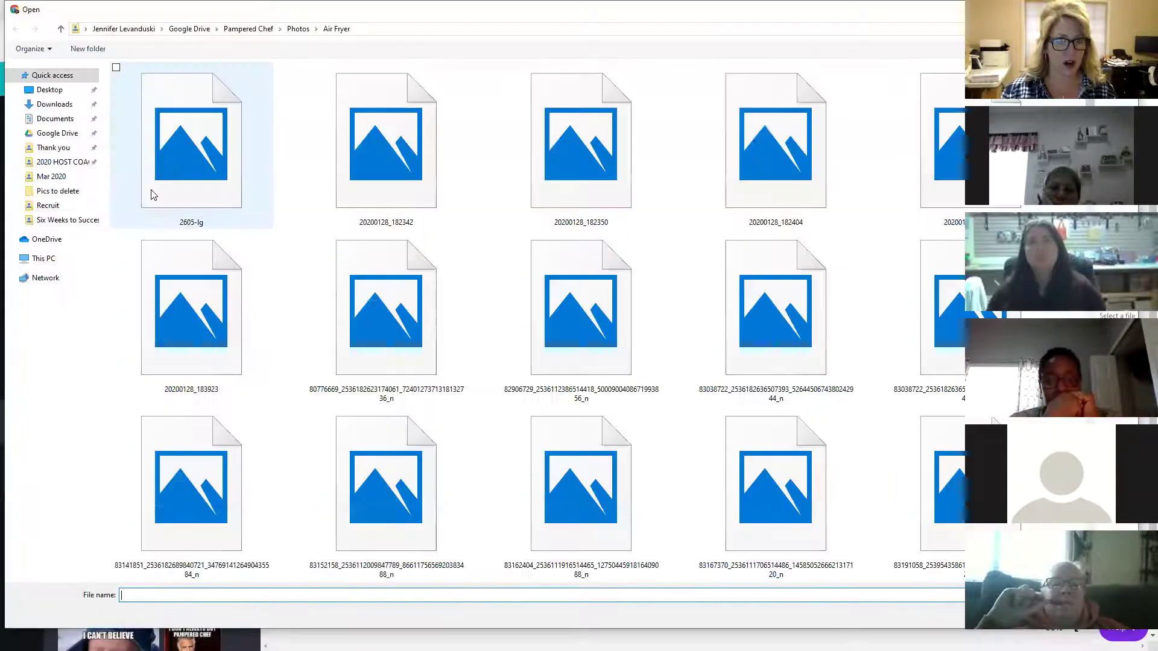
{"action": "left_click", "coordinate": [63, 192]}
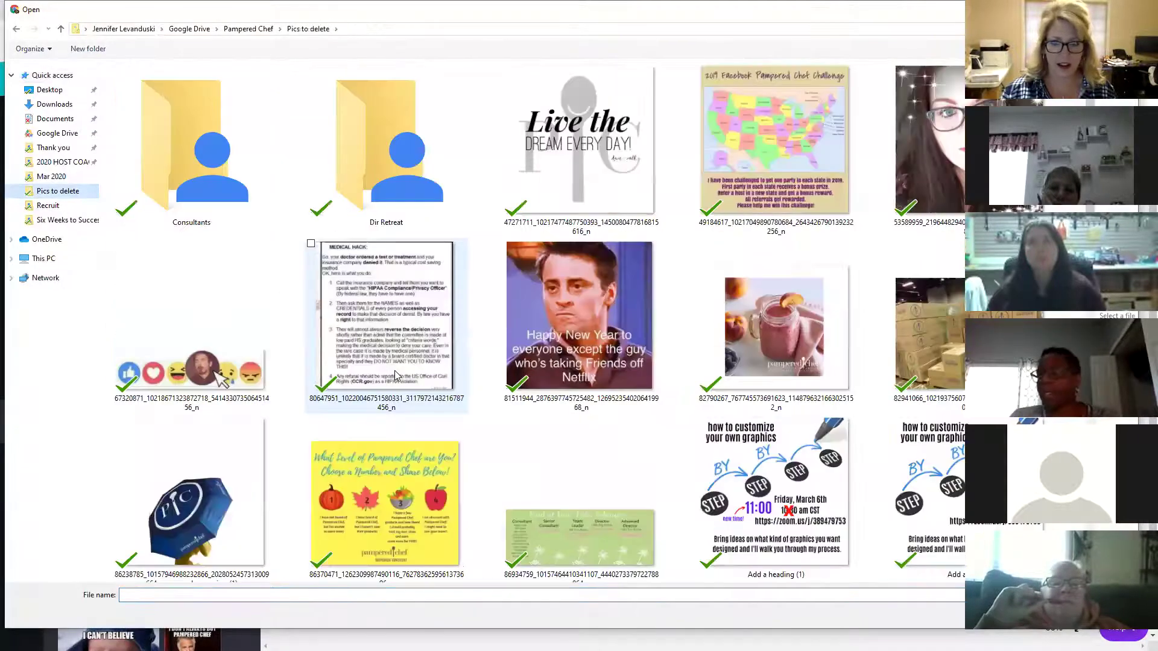
{"action": "scroll", "coordinate": [387, 422], "scroll_direction": "down", "scroll_amount": 10}
{"action": "scroll", "coordinate": [377, 457], "scroll_direction": "up", "scroll_amount": 3}
{"action": "scroll", "coordinate": [377, 456], "scroll_direction": "up", "scroll_amount": 6}
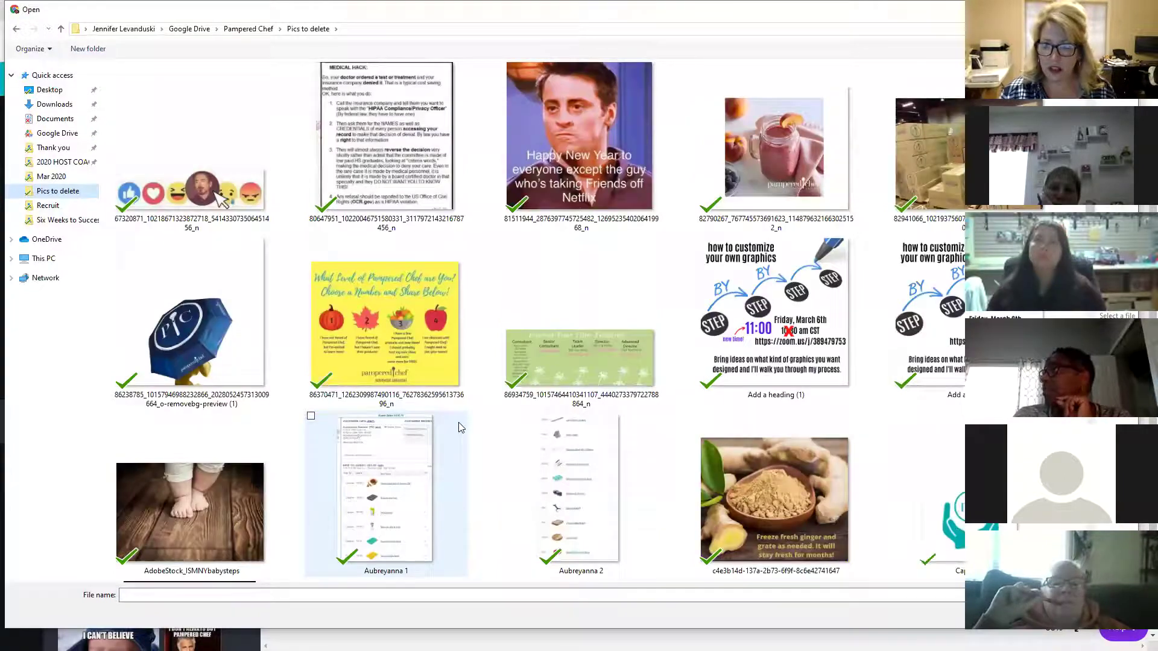
{"action": "scroll", "coordinate": [459, 426], "scroll_direction": "up", "scroll_amount": 1}
{"action": "scroll", "coordinate": [459, 424], "scroll_direction": "down", "scroll_amount": 2}
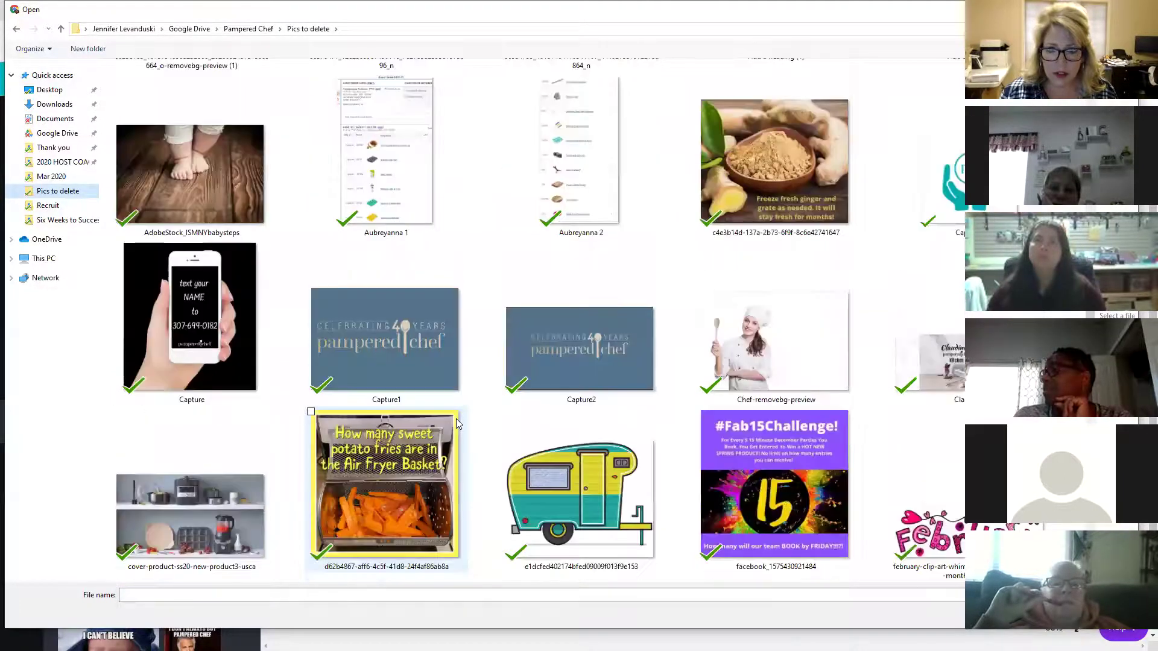
{"action": "scroll", "coordinate": [457, 424], "scroll_direction": "down", "scroll_amount": 4}
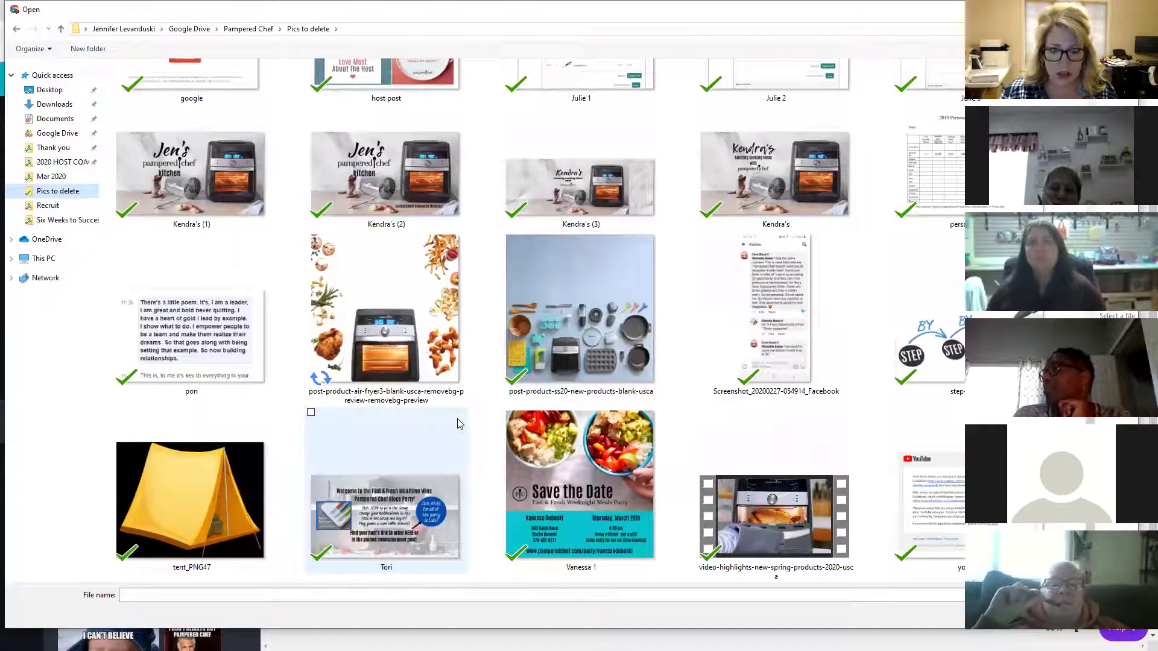
{"action": "double_click", "coordinate": [433, 346]}
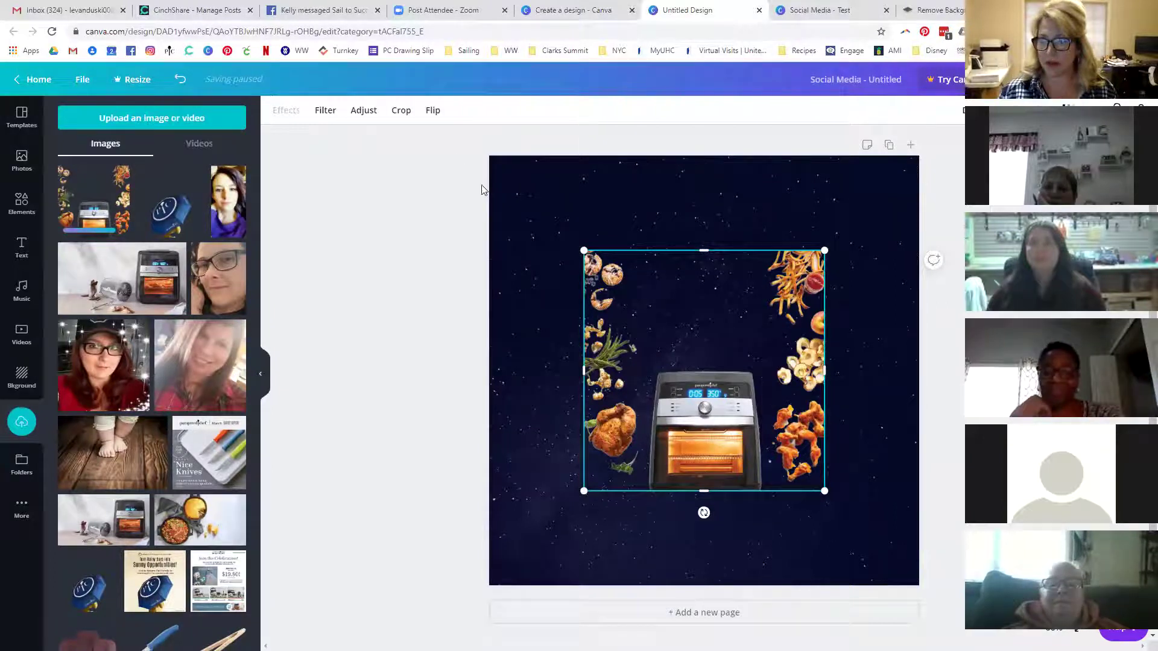
Crop the cutout to just the air fryer, removing the food on both sides and the empty area above, and enlarge it to about 648 px wide.
{"action": "left_click", "coordinate": [402, 112]}
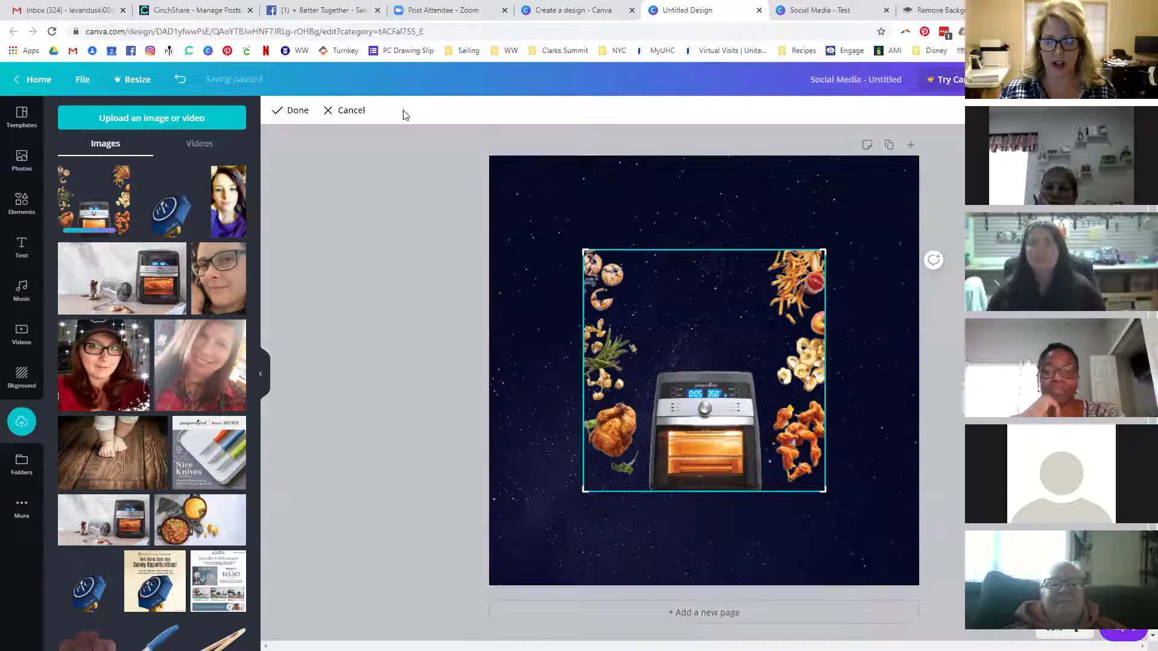
{"action": "left_click_drag", "start_coordinate": [579, 488], "coordinate": [641, 496]}
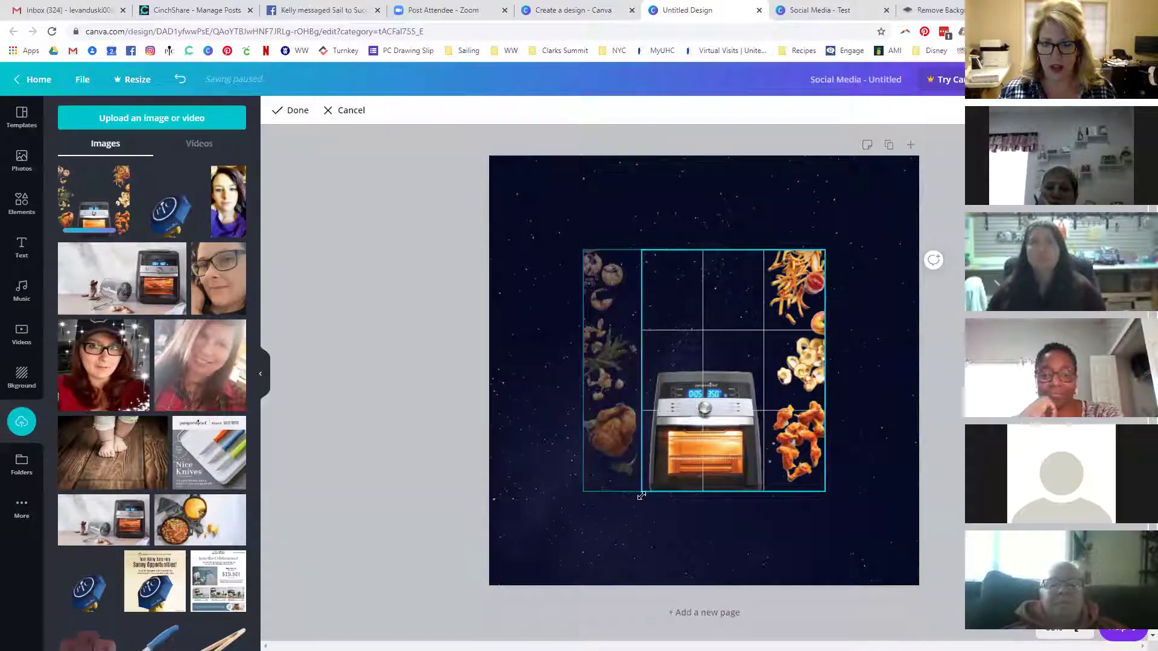
{"action": "left_click_drag", "start_coordinate": [818, 501], "coordinate": [771, 503]}
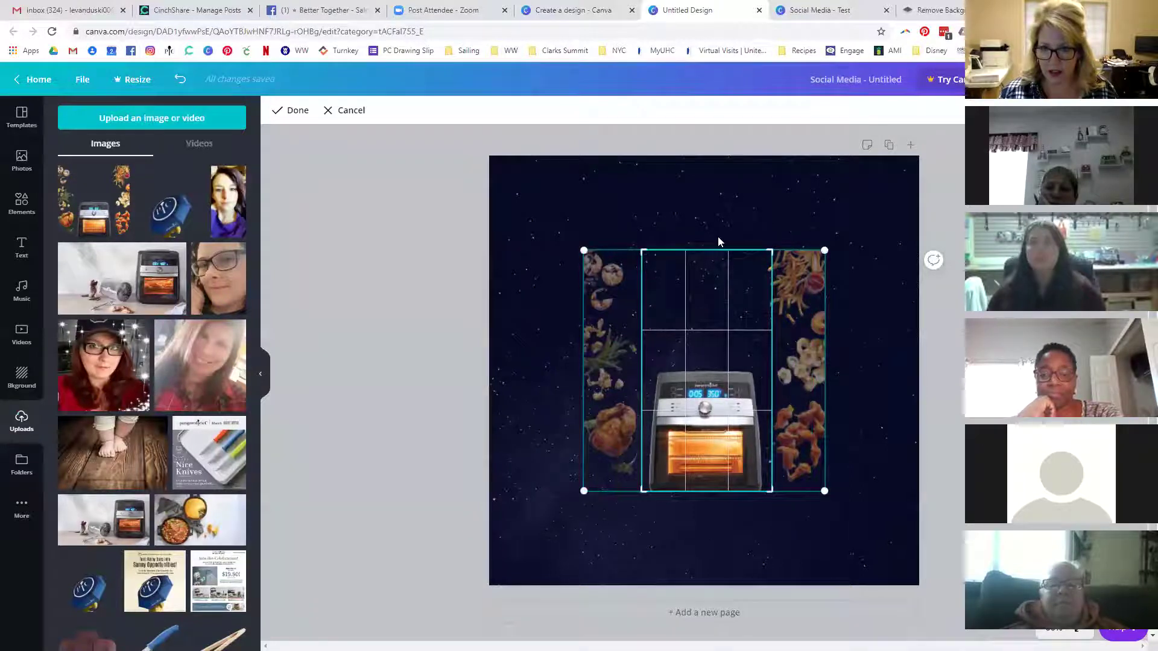
{"action": "left_click_drag", "start_coordinate": [770, 251], "coordinate": [765, 359]}
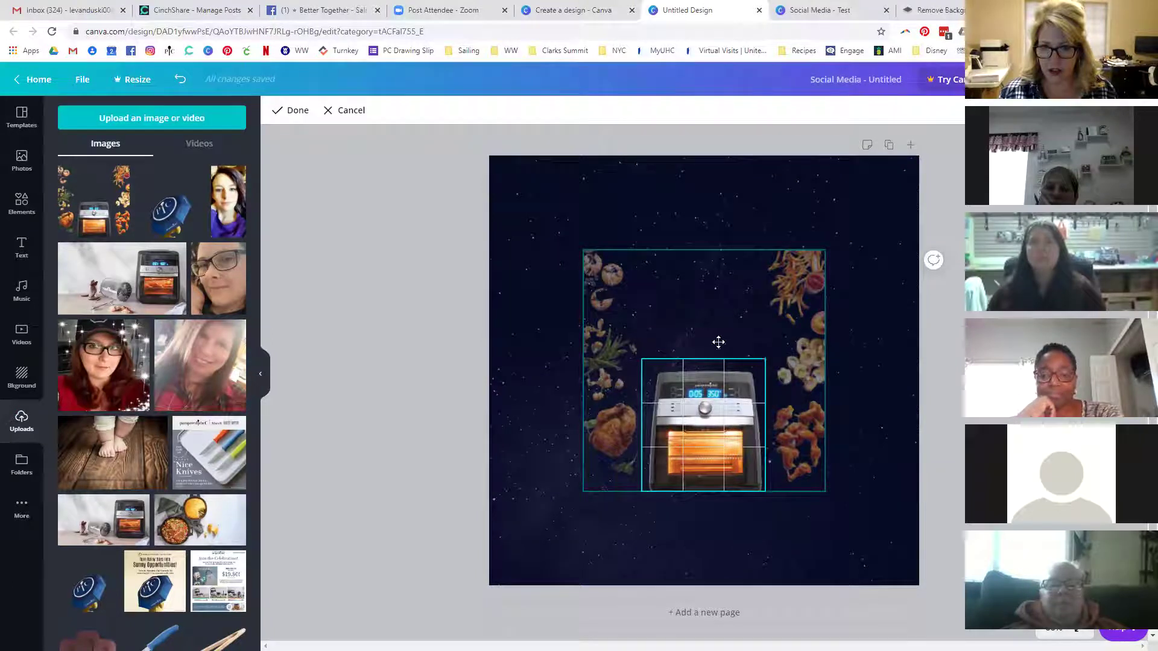
{"action": "left_click", "coordinate": [298, 110]}
{"action": "left_click_drag", "start_coordinate": [776, 345], "coordinate": [905, 212]}
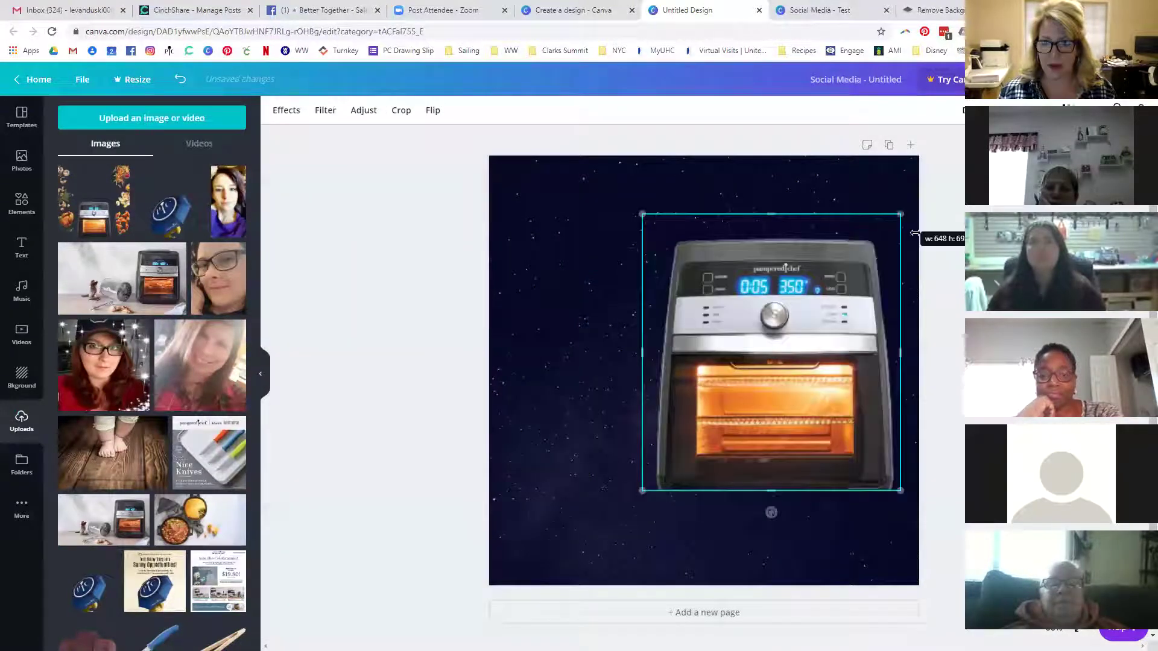
Replace the starry background with the white marble one and position the air fryer centred in the lower part of the page.
{"action": "left_click_drag", "start_coordinate": [781, 363], "coordinate": [714, 381]}
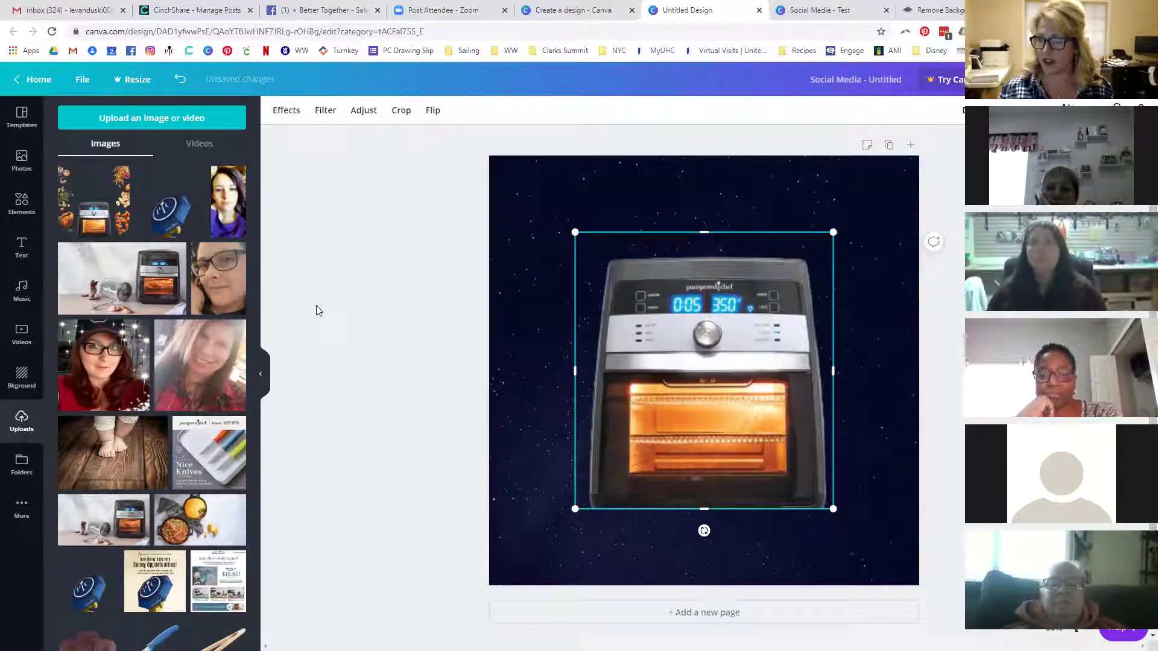
{"action": "left_click", "coordinate": [496, 363]}
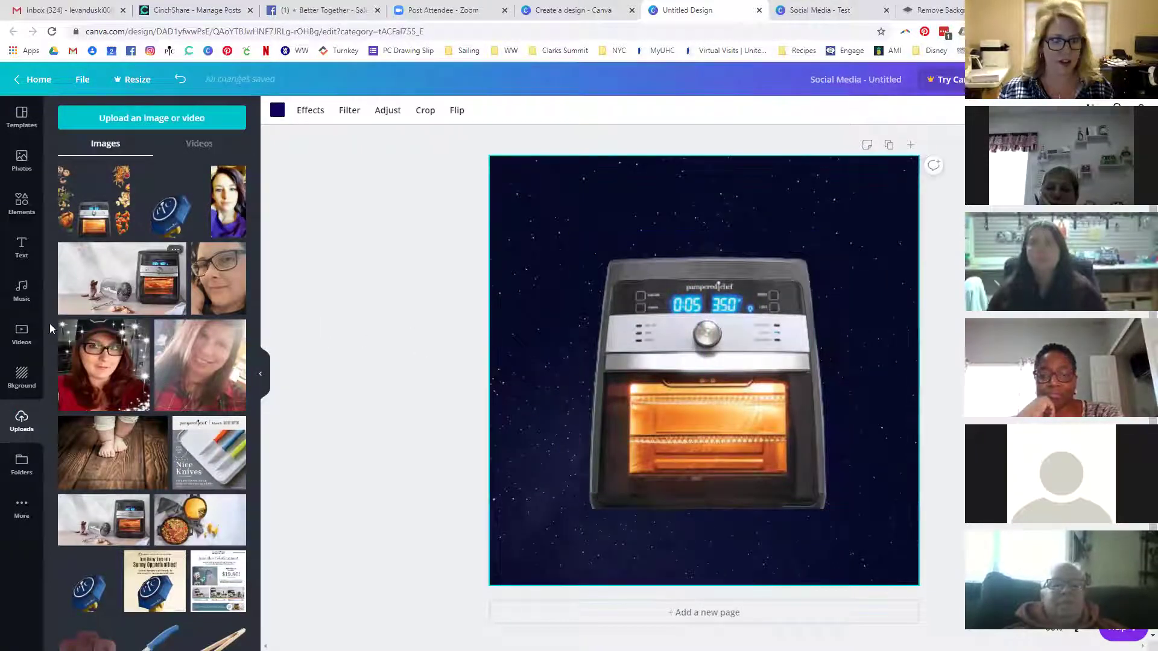
{"action": "left_click", "coordinate": [20, 378]}
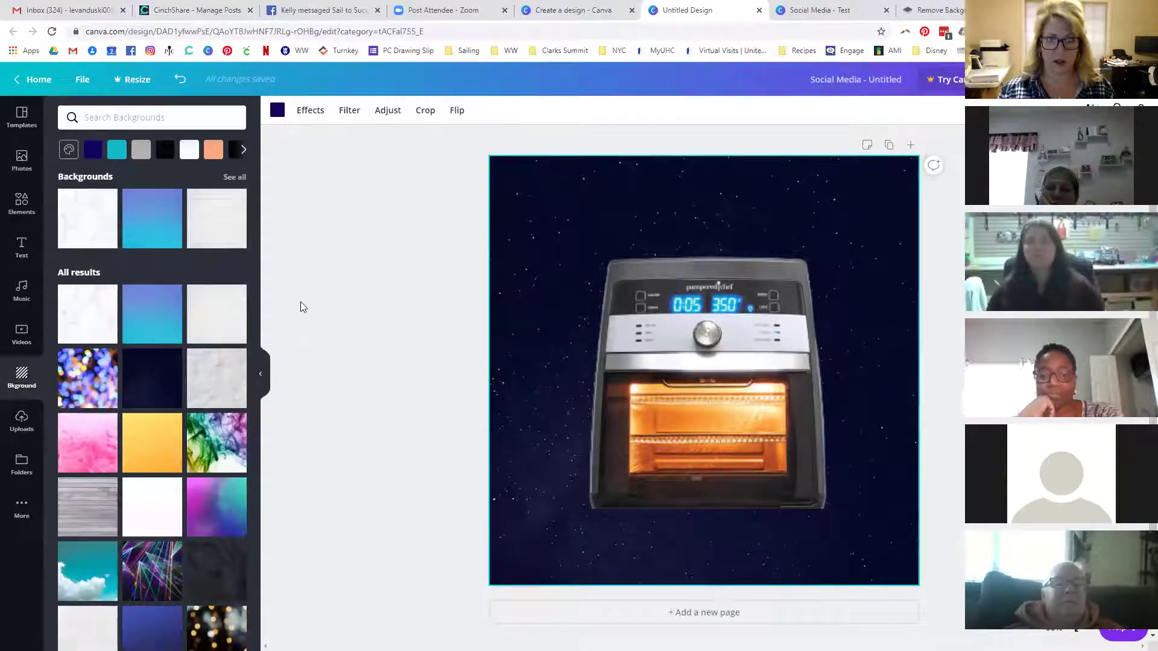
{"action": "left_click", "coordinate": [93, 216]}
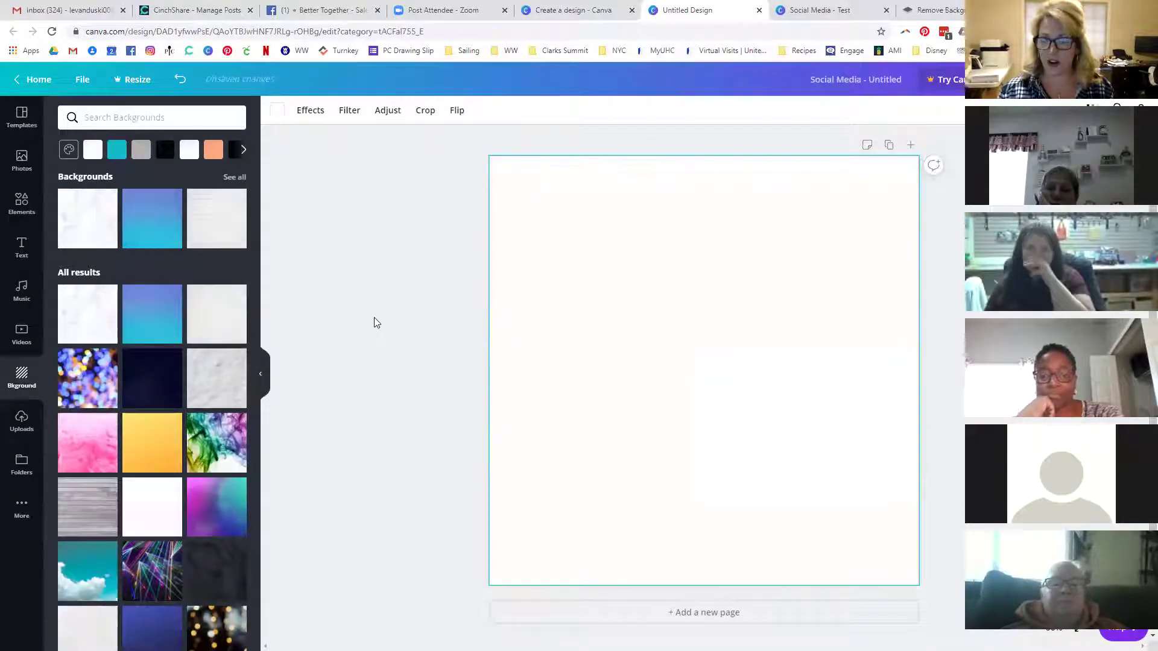
{"action": "left_click_drag", "start_coordinate": [676, 428], "coordinate": [677, 473]}
Go to canva.com/colors in a new browser tab and open the color palette generator.
{"action": "key", "text": "ctrl+t"}
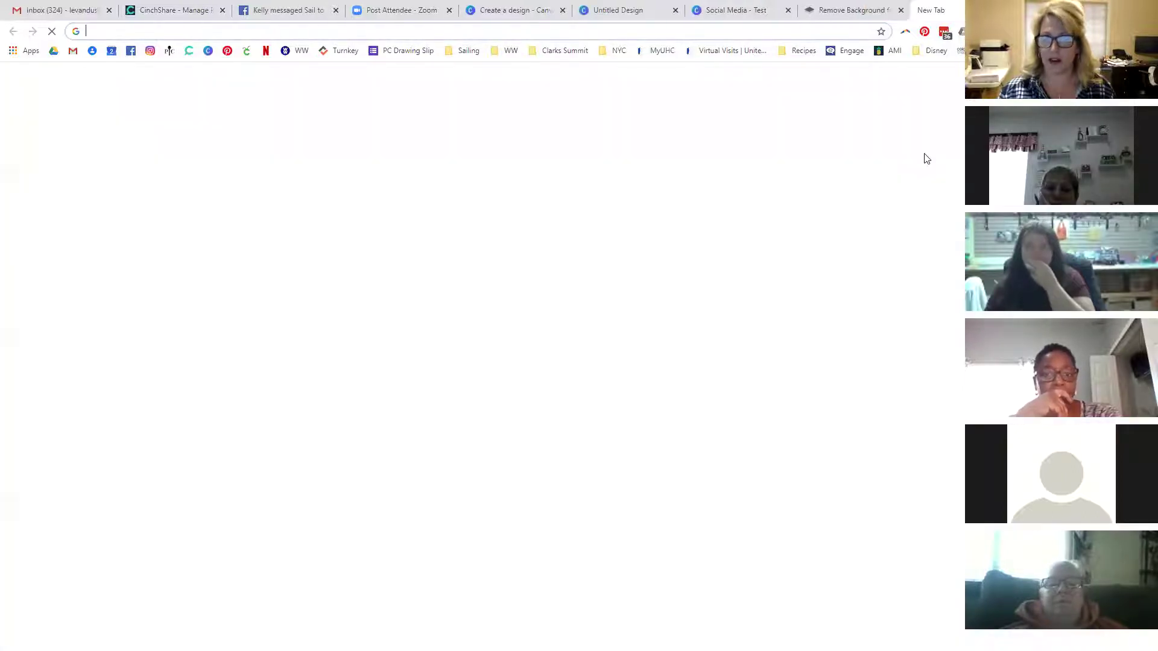
{"action": "type", "text": "canva"}
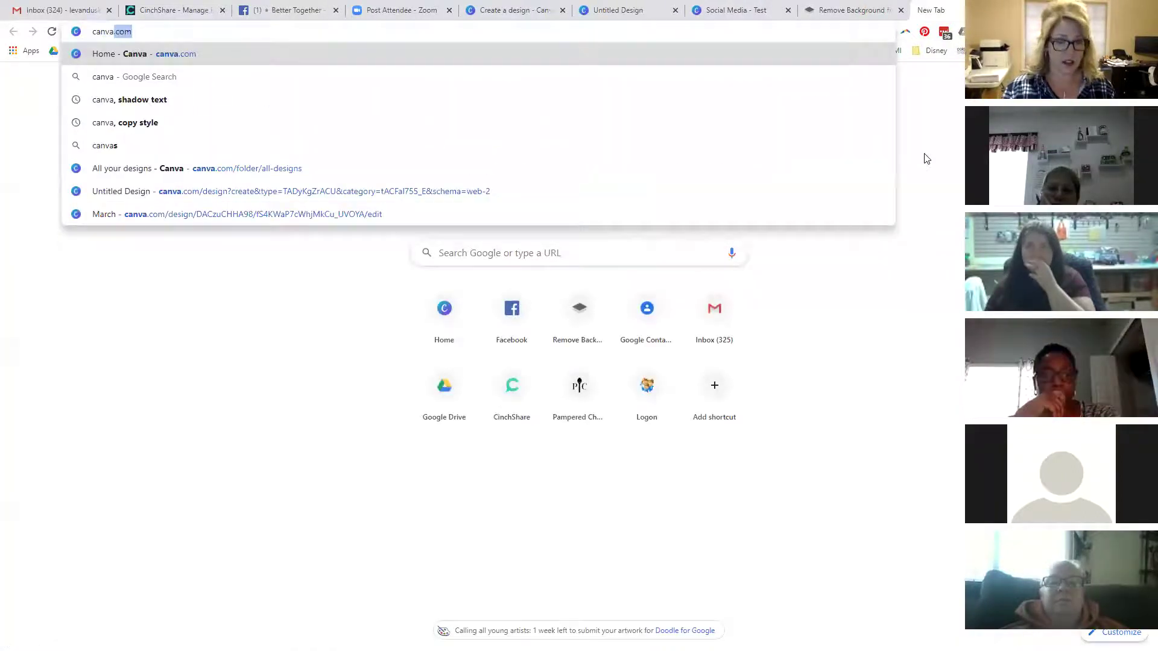
{"action": "type", "text": ".com/colors"}
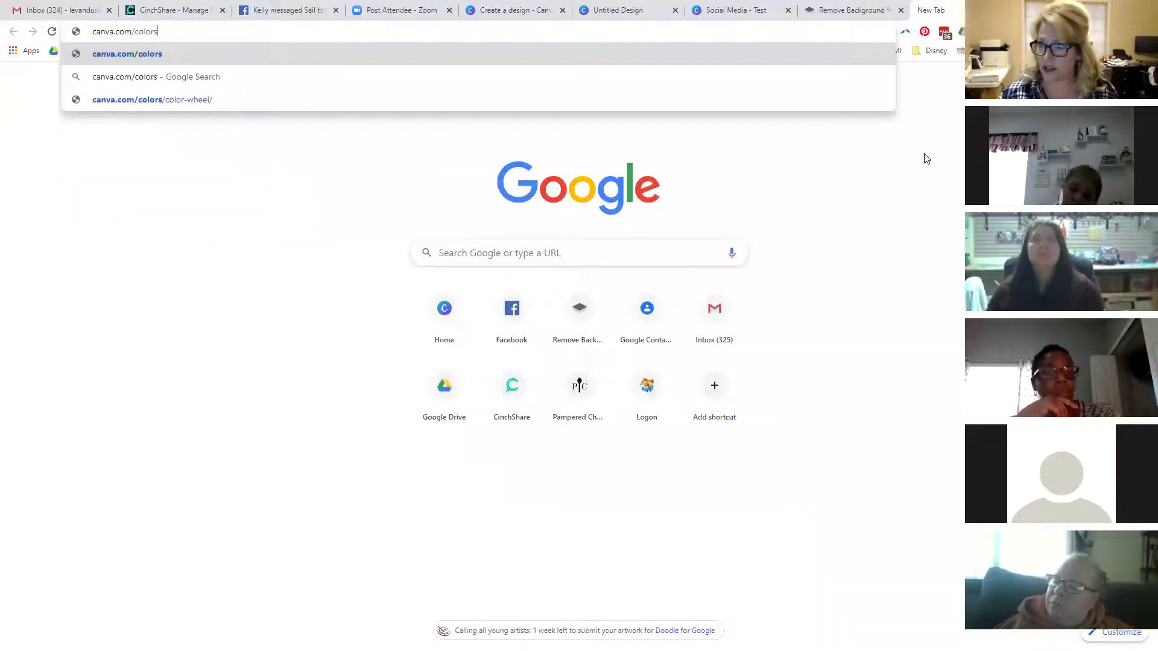
{"action": "key", "text": "Return"}
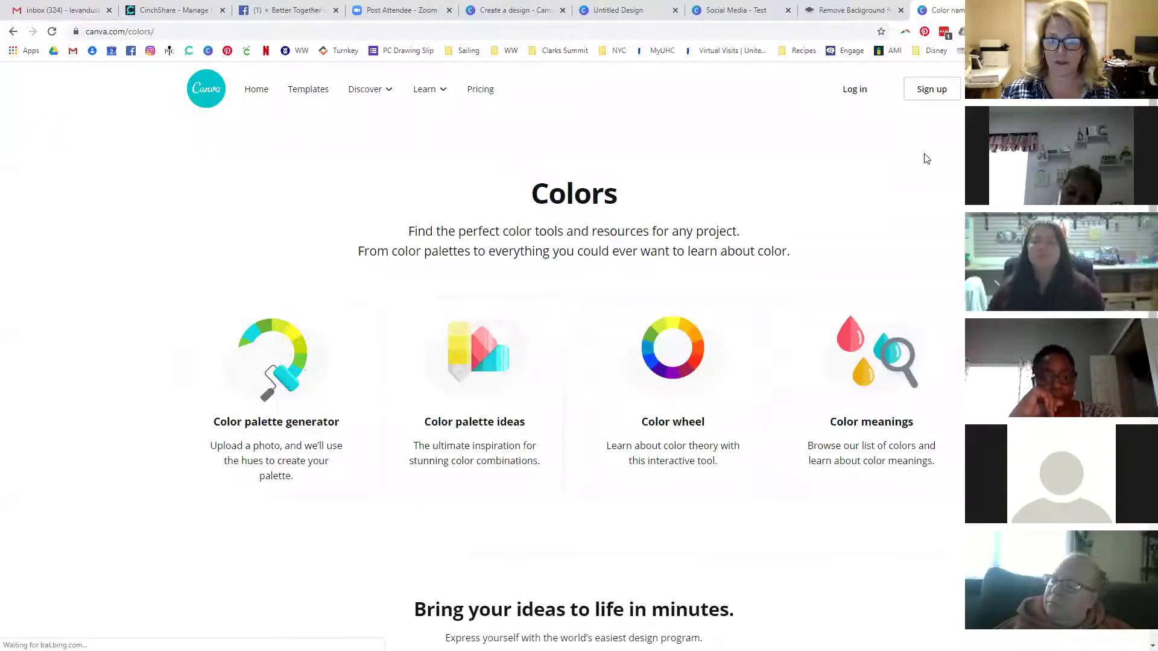
{"action": "left_click", "coordinate": [282, 438]}
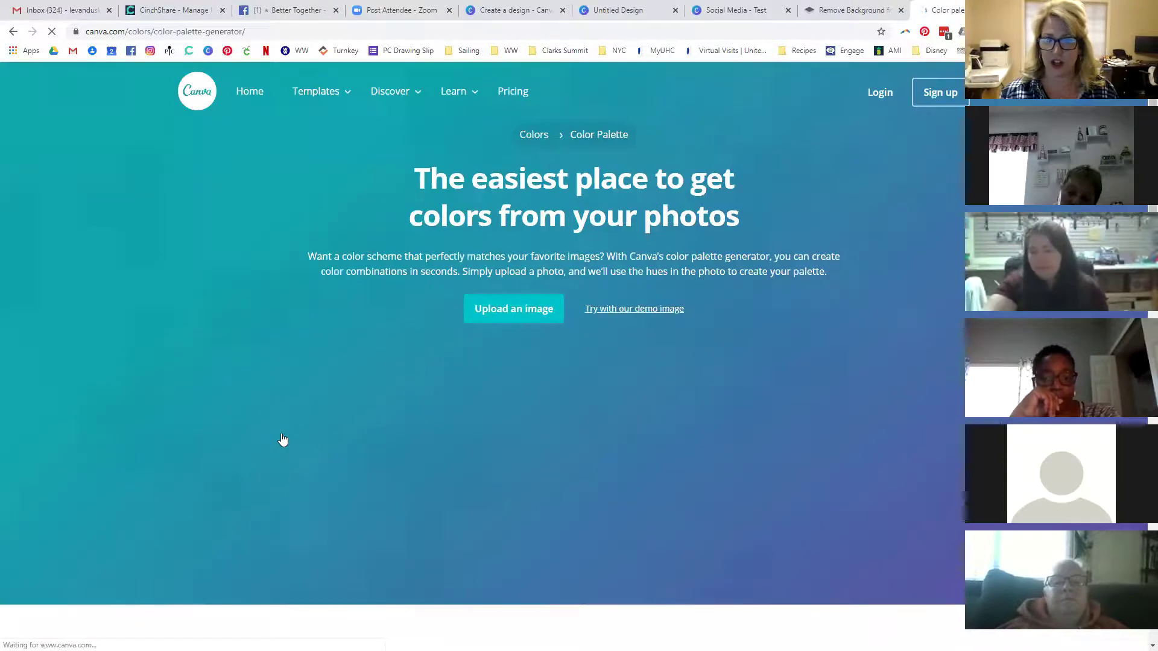
Upload the photo of the air fryer surrounded by food from the Pampered Chef Photos "Air Fryer" folder to generate its color palette.
{"action": "scroll", "coordinate": [200, 372], "scroll_direction": "down", "scroll_amount": 3}
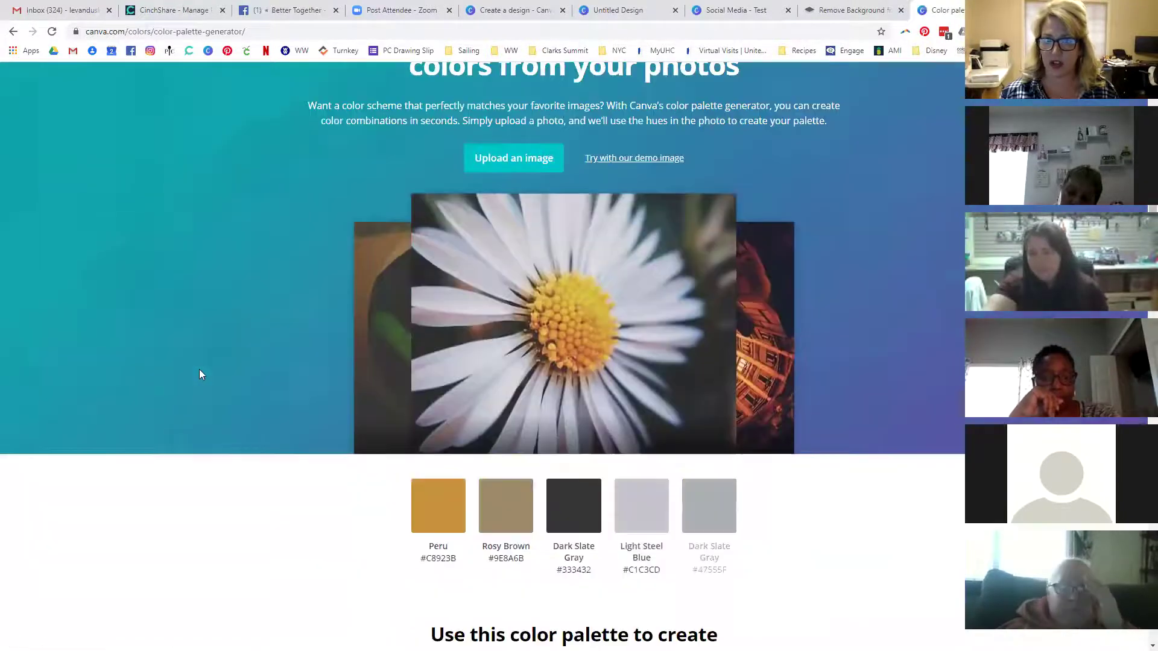
{"action": "scroll", "coordinate": [199, 369], "scroll_direction": "down", "scroll_amount": 1}
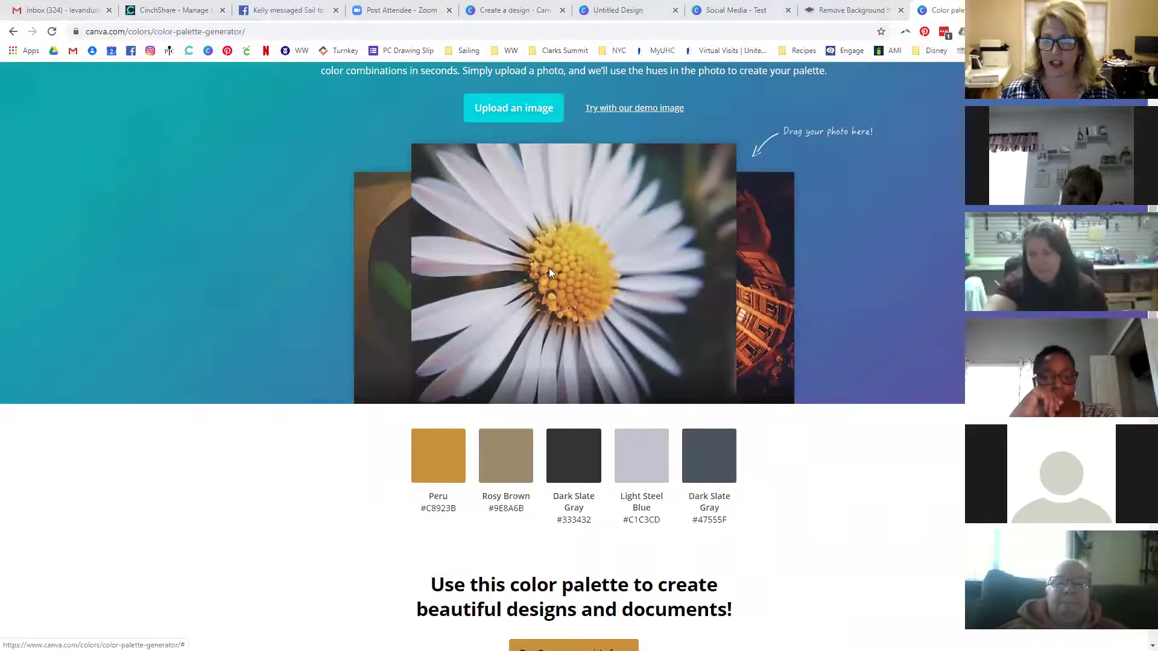
{"action": "left_click", "coordinate": [548, 268]}
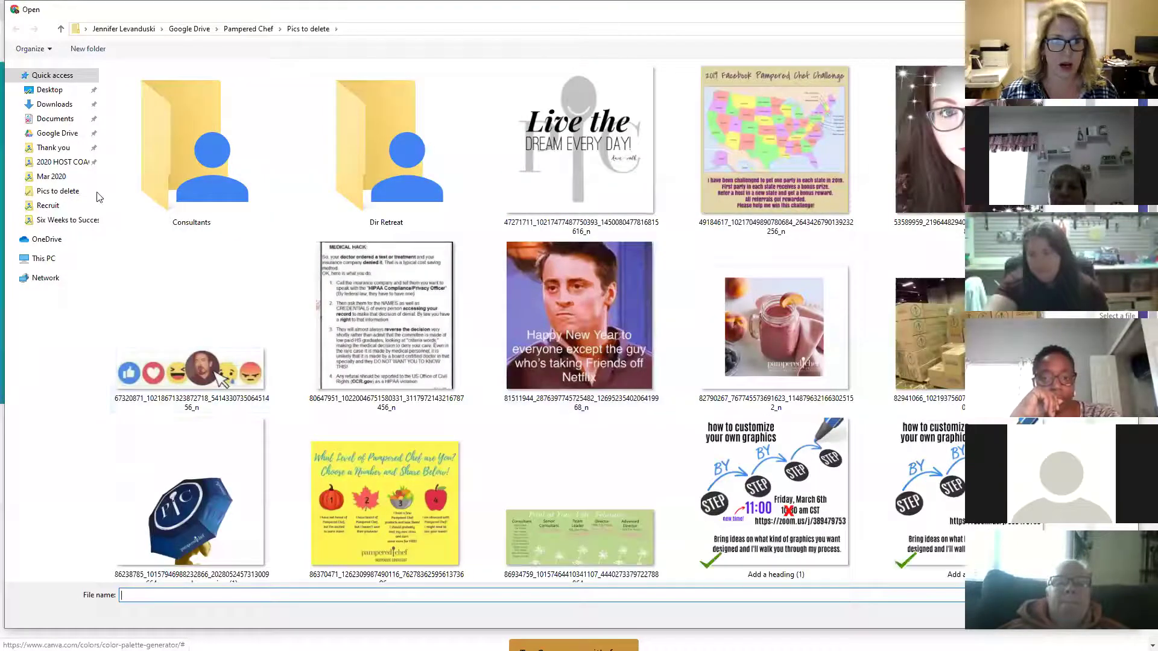
{"action": "left_click", "coordinate": [248, 29]}
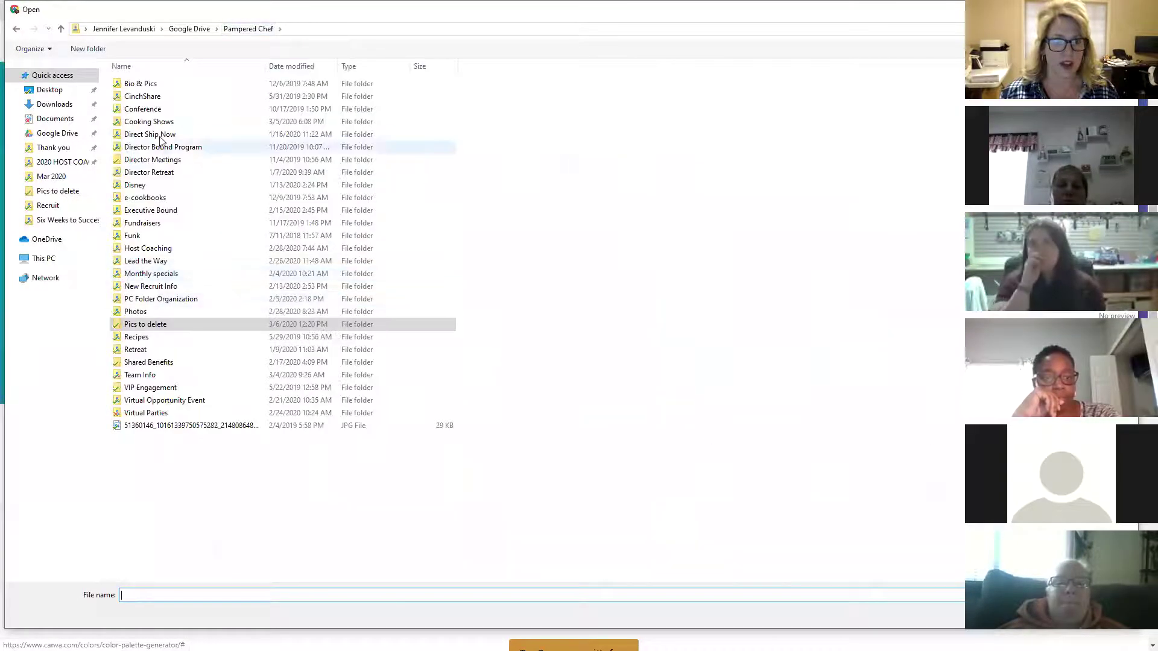
{"action": "double_click", "coordinate": [181, 311]}
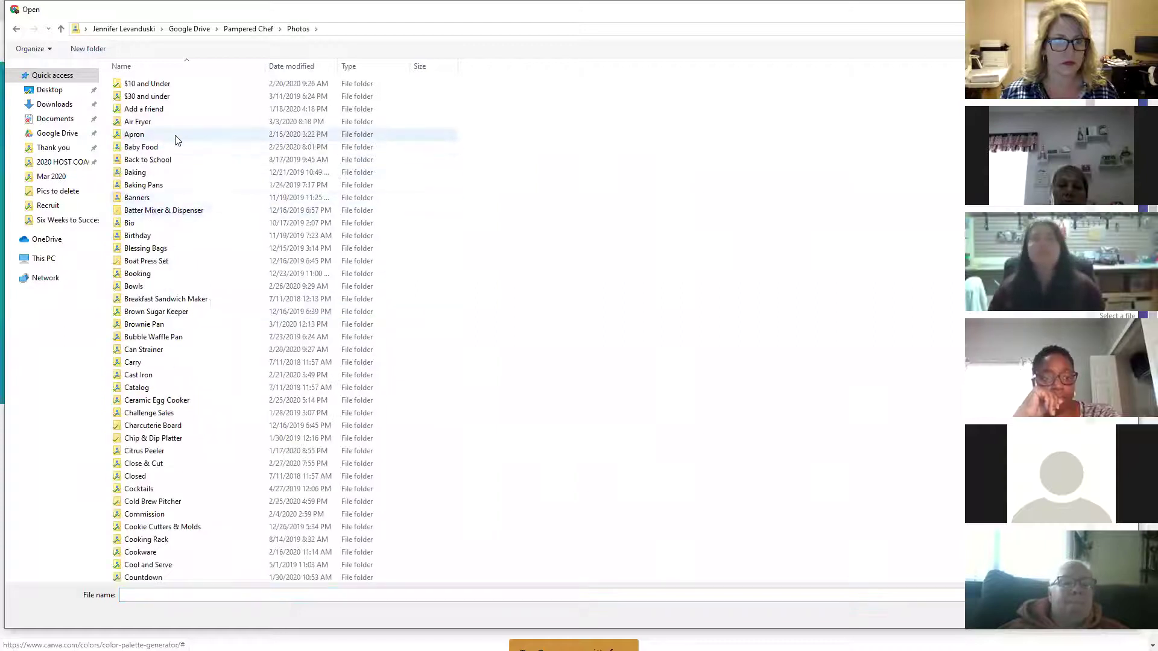
{"action": "double_click", "coordinate": [160, 122]}
{"action": "scroll", "coordinate": [567, 401], "scroll_direction": "down", "scroll_amount": 10}
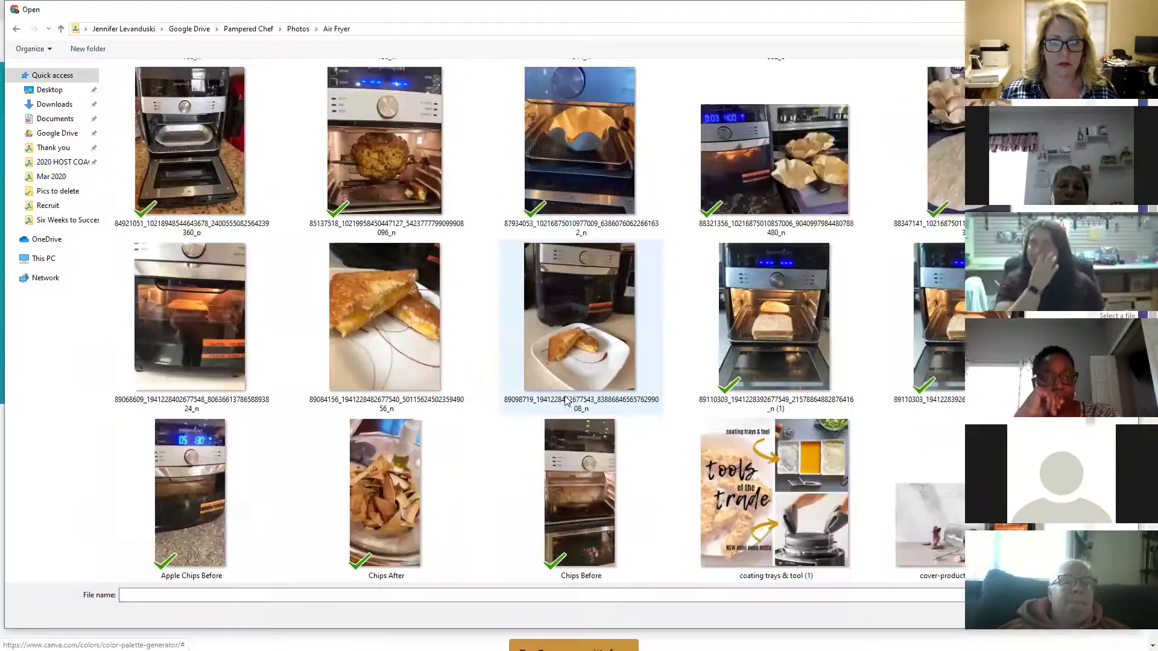
{"action": "scroll", "coordinate": [567, 401], "scroll_direction": "down", "scroll_amount": 5}
{"action": "double_click", "coordinate": [566, 403]}
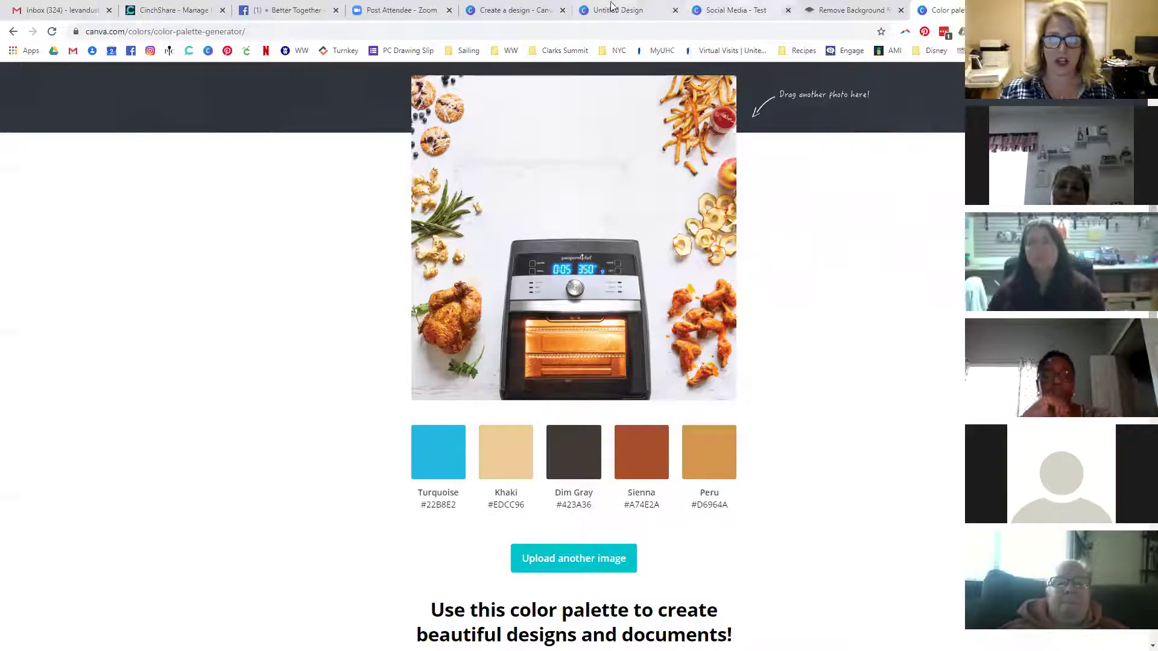
Close the remove.bg page, open the marble background's color options in the untitled design, and copy Dim Gray #423A36 from the generated palette.
{"action": "left_click", "coordinate": [675, 5]}
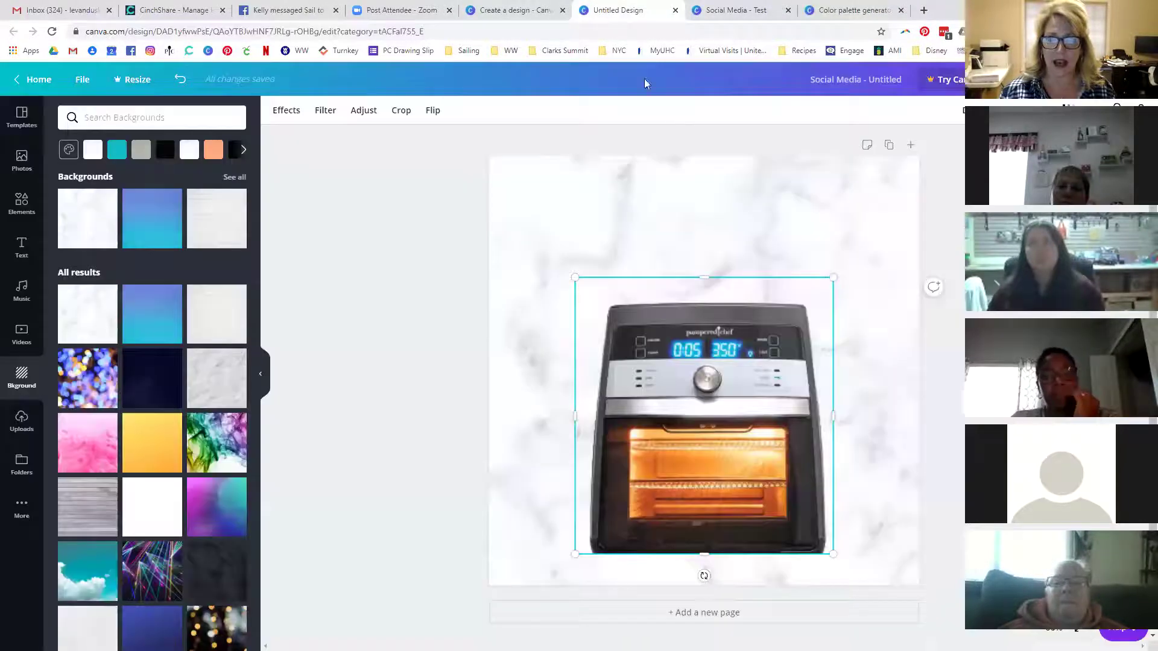
{"action": "left_click", "coordinate": [601, 220]}
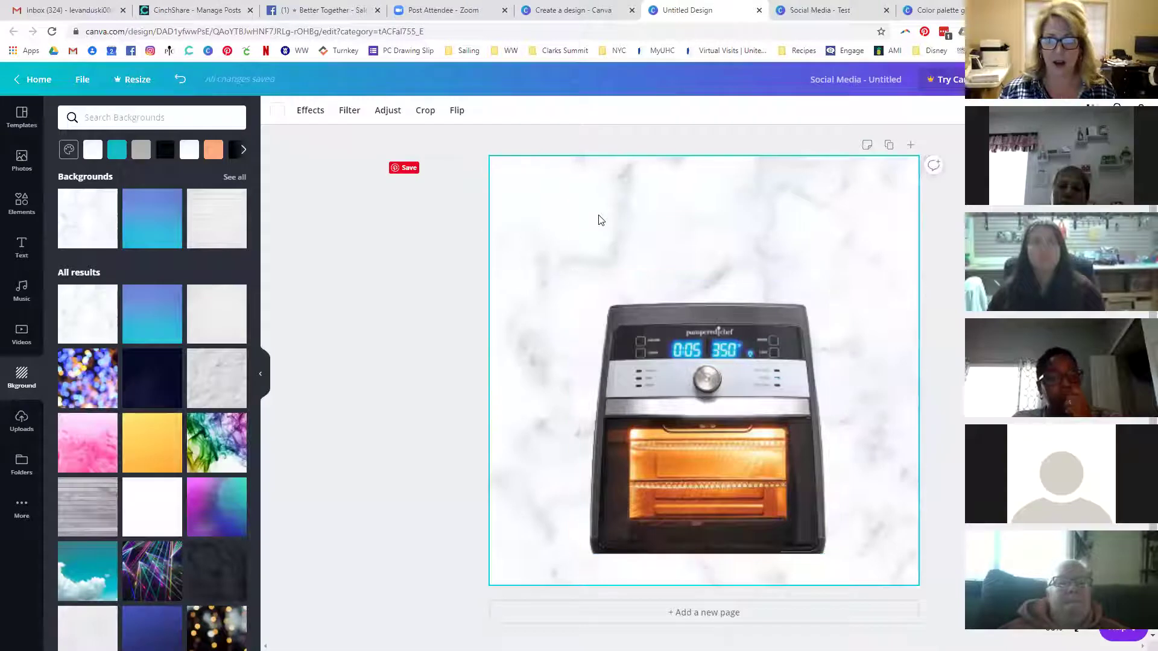
{"action": "left_click", "coordinate": [279, 111]}
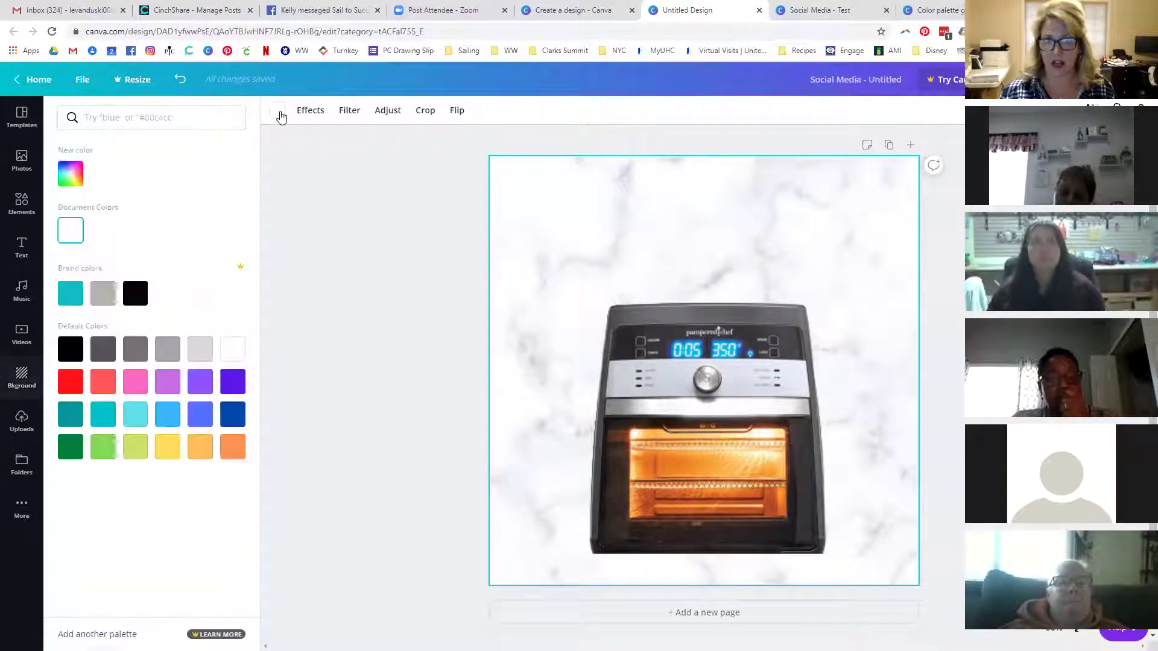
{"action": "left_click", "coordinate": [930, 12]}
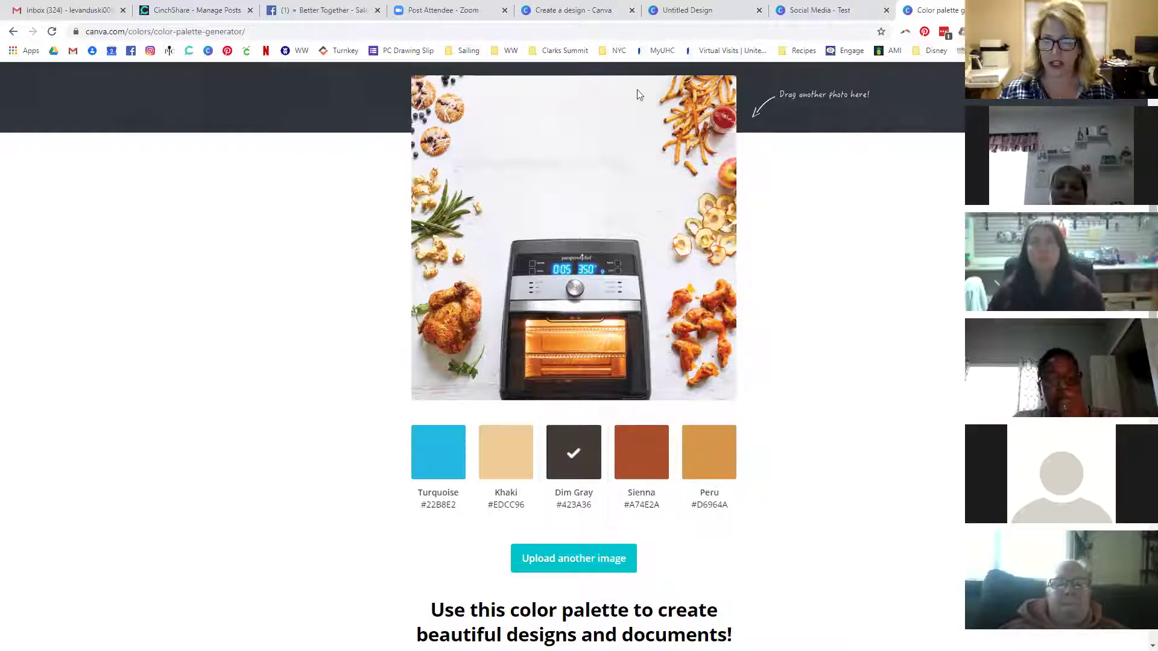
Tint the marble background of the untitled design with the palette color #423A36.
{"action": "left_click", "coordinate": [670, 11]}
{"action": "left_click", "coordinate": [109, 120]}
{"action": "type", "text": "#423A36"}
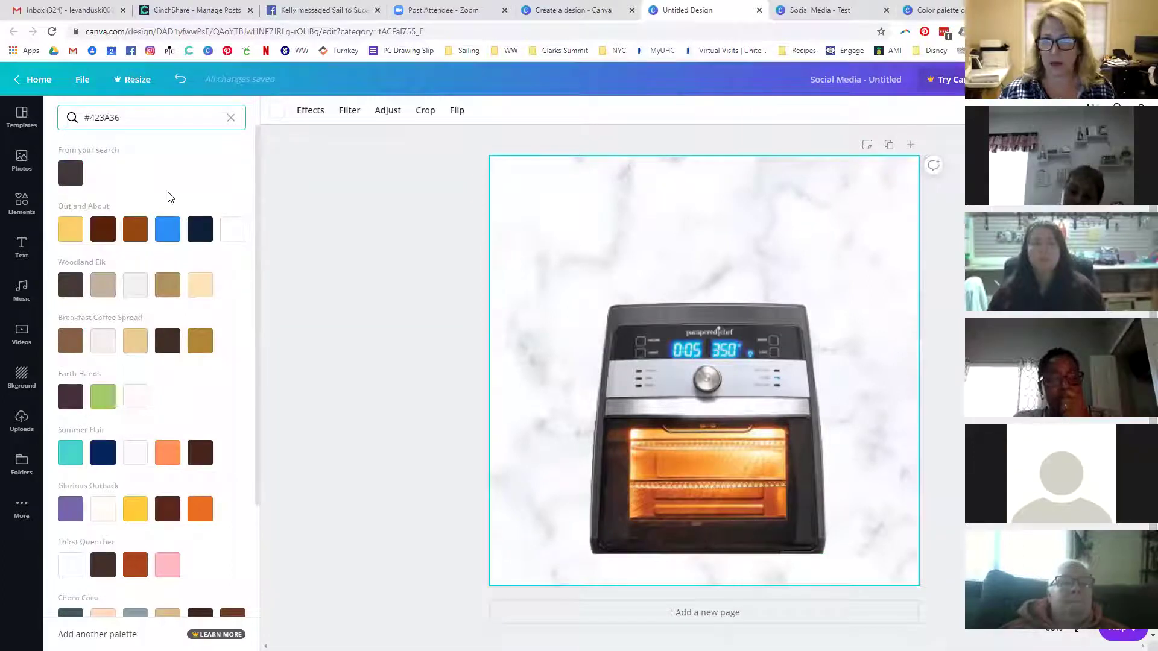
{"action": "left_click", "coordinate": [70, 173]}
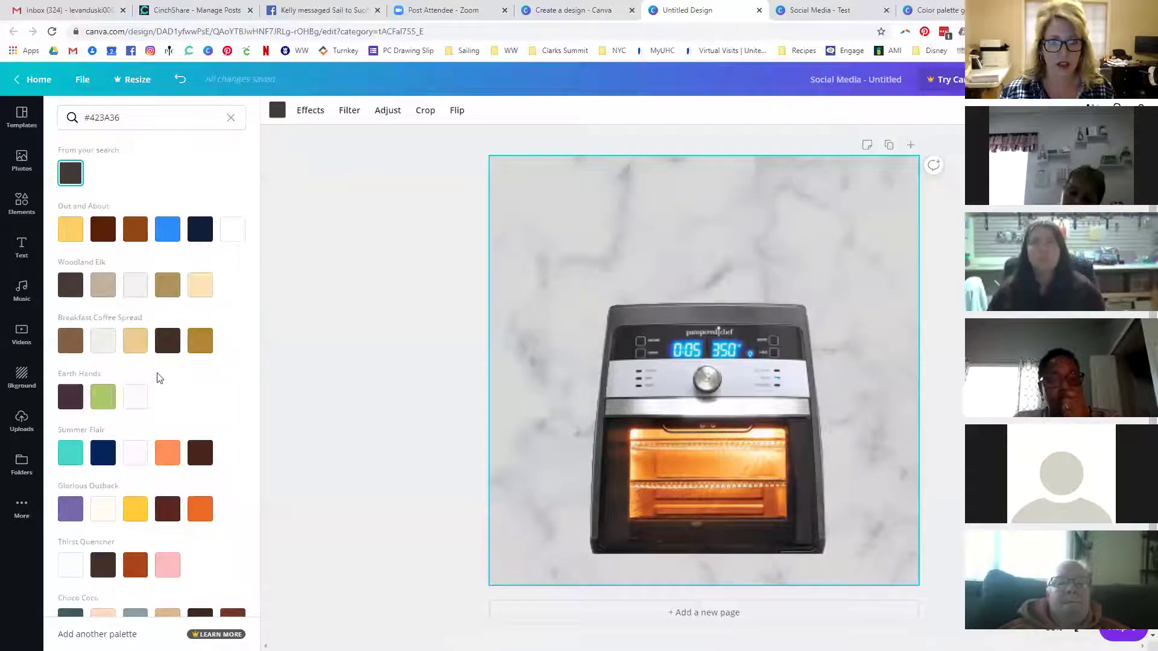
Delete the marble background and fill the empty page with the solid color #423A36.
{"action": "left_click", "coordinate": [20, 375]}
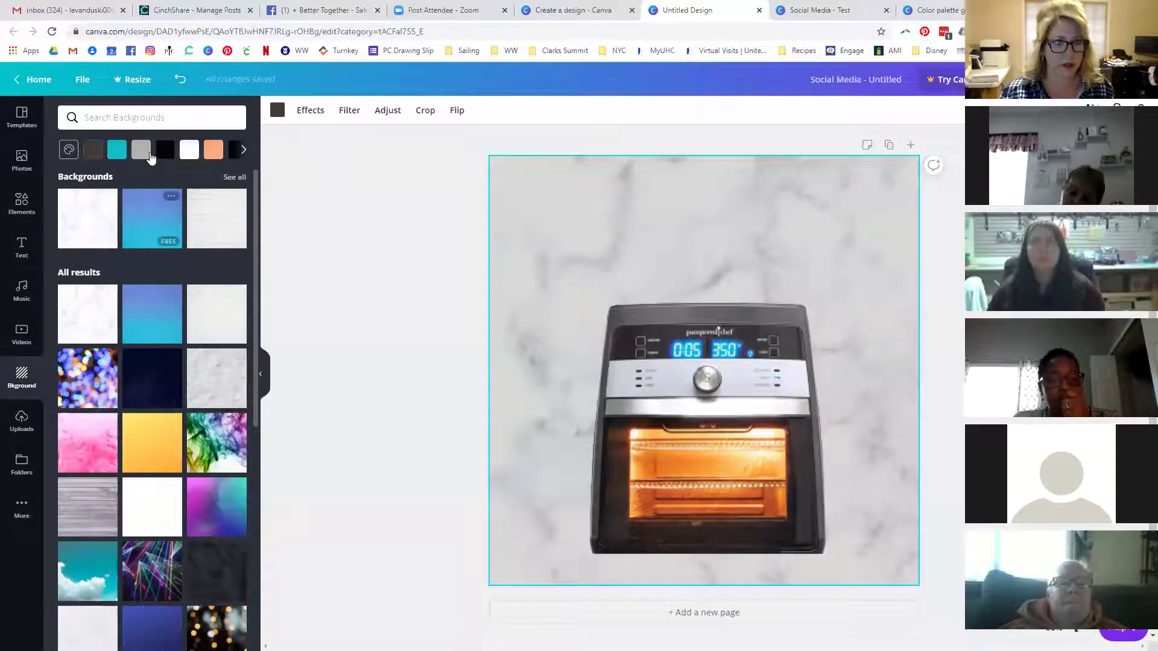
{"action": "key", "text": "Delete"}
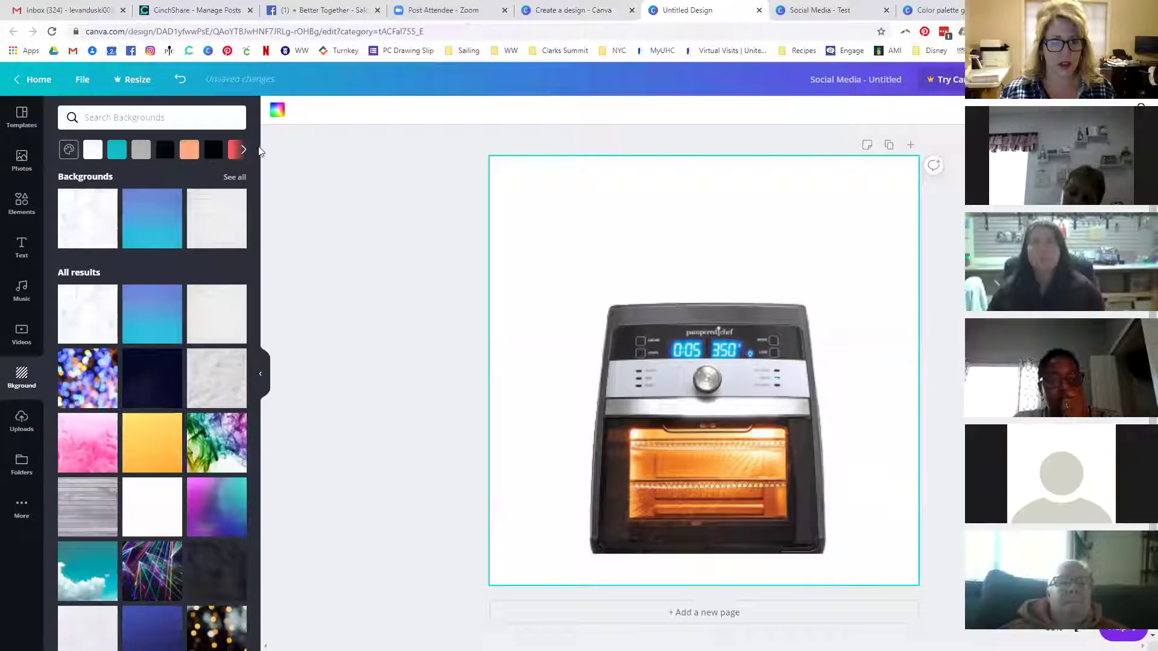
{"action": "left_click", "coordinate": [277, 110]}
{"action": "left_click", "coordinate": [110, 118]}
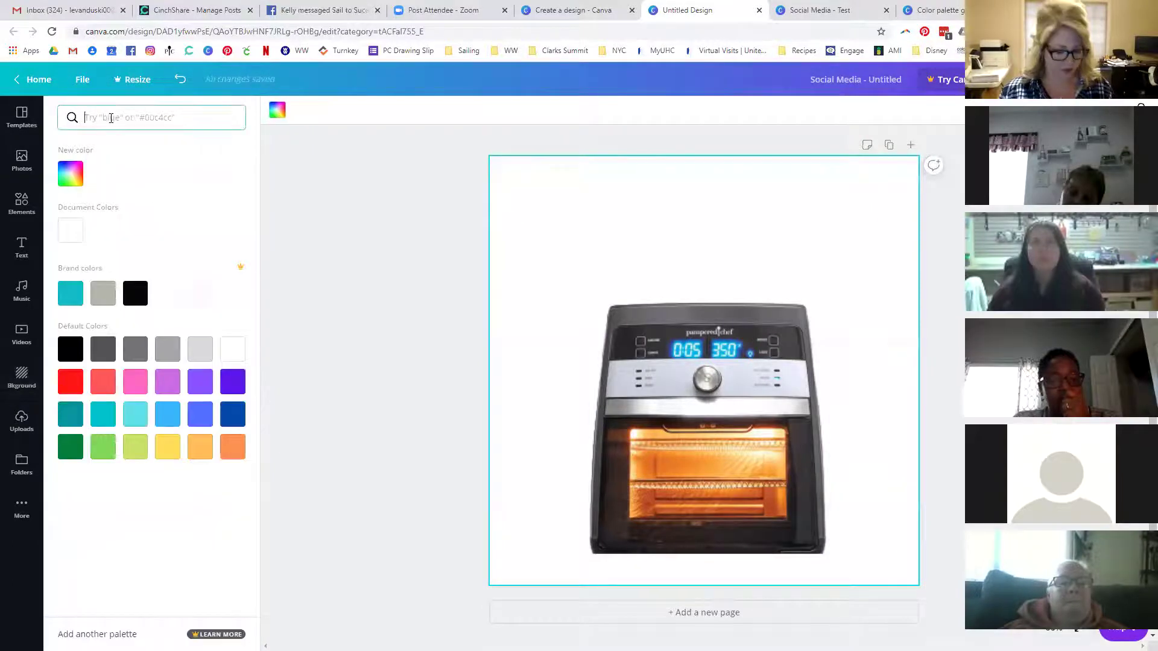
{"action": "key", "text": "Return"}
{"action": "left_click", "coordinate": [70, 174]}
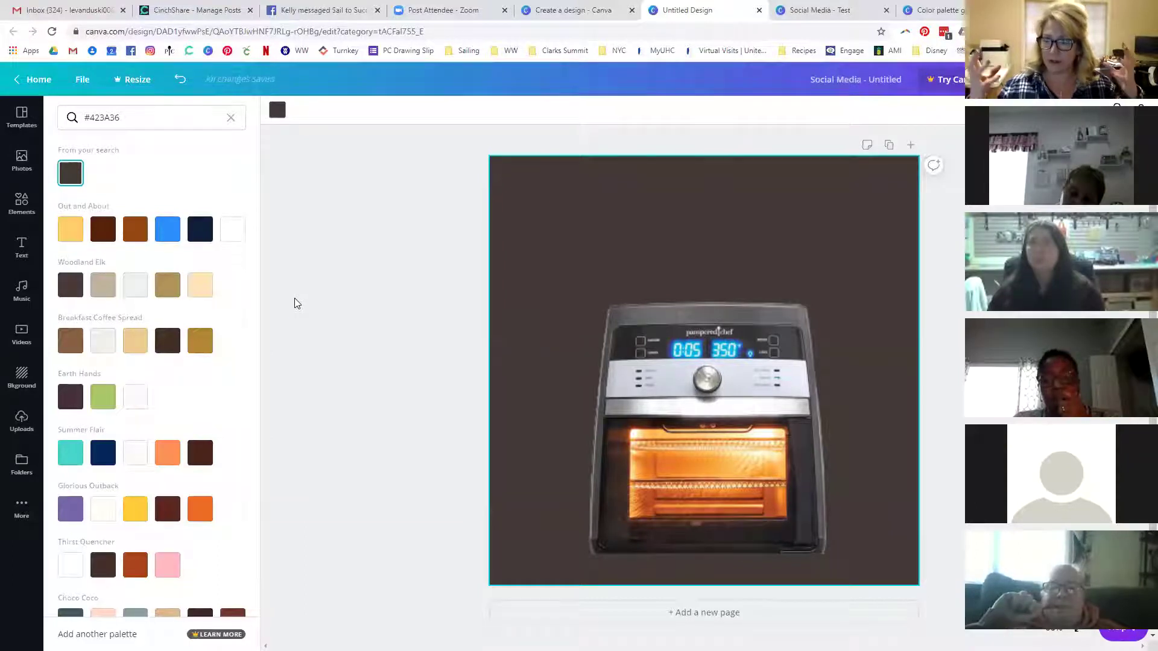
Revisit the air fryer's generated palette and close the untitled air fryer design.
{"action": "left_click", "coordinate": [932, 11]}
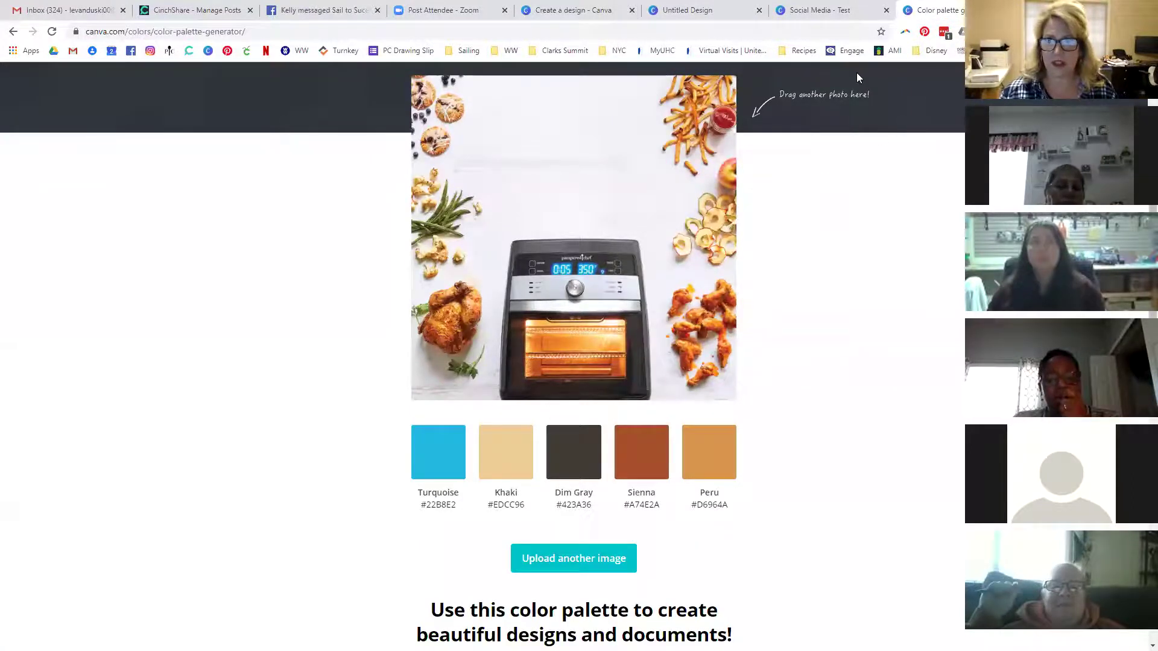
{"action": "left_click", "coordinate": [687, 11]}
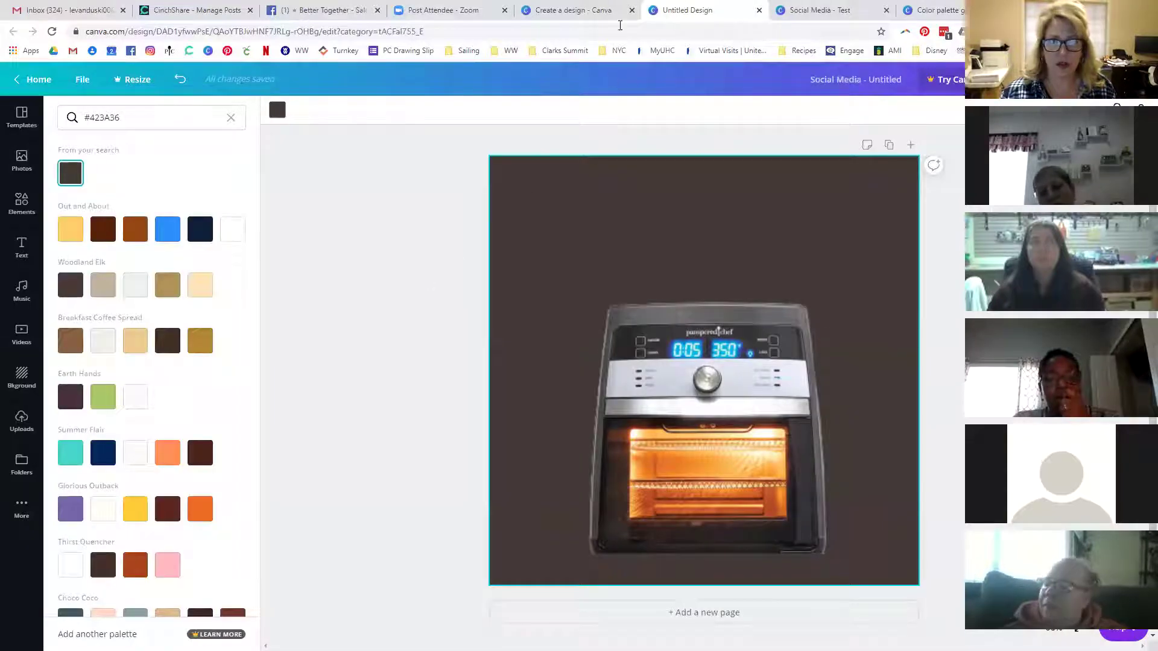
{"action": "left_click", "coordinate": [758, 10]}
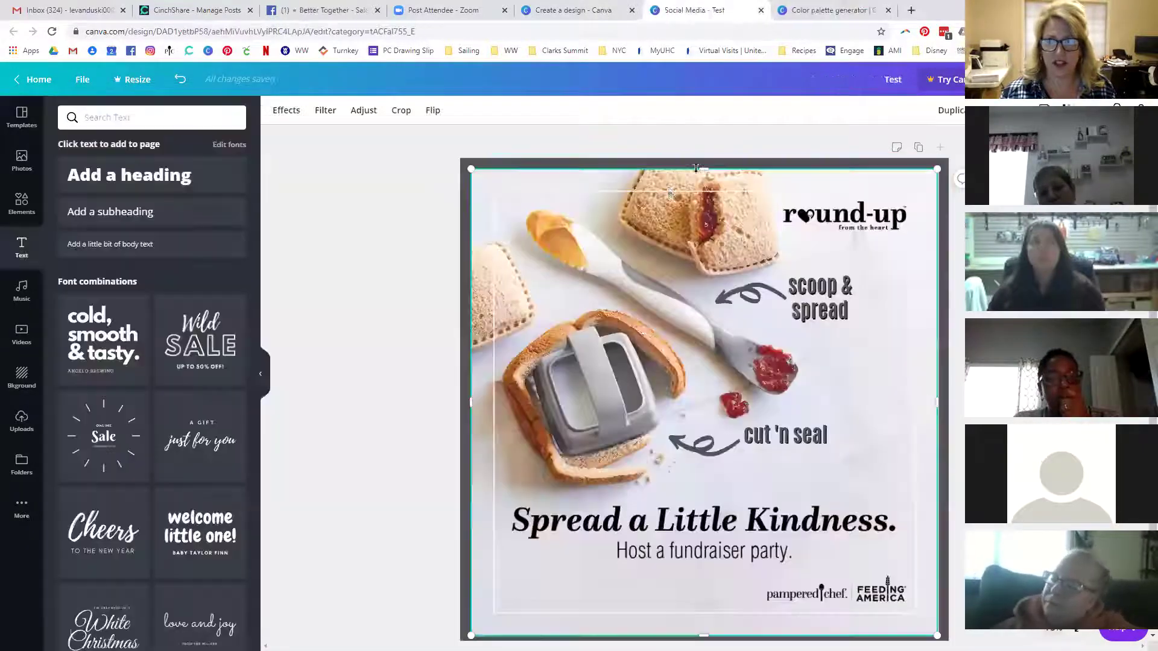
Look through Canva's home page with its recently accessed designs, and open the list of all your designs.
{"action": "left_click", "coordinate": [657, 12]}
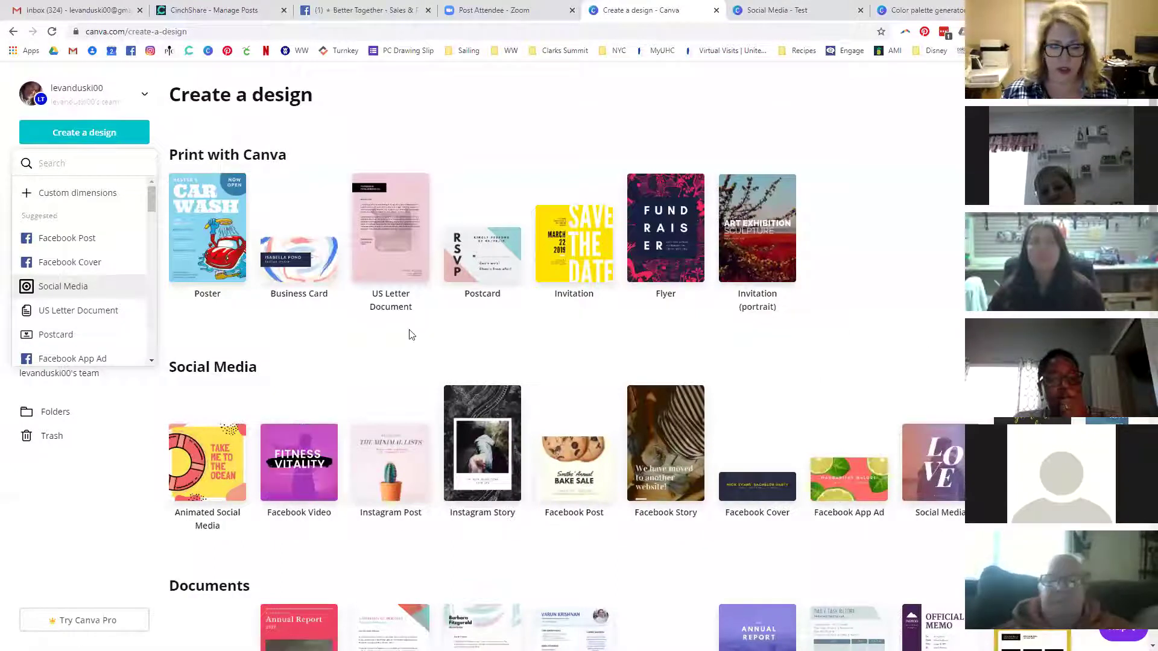
{"action": "left_click", "coordinate": [96, 109]}
{"action": "left_click", "coordinate": [28, 164]}
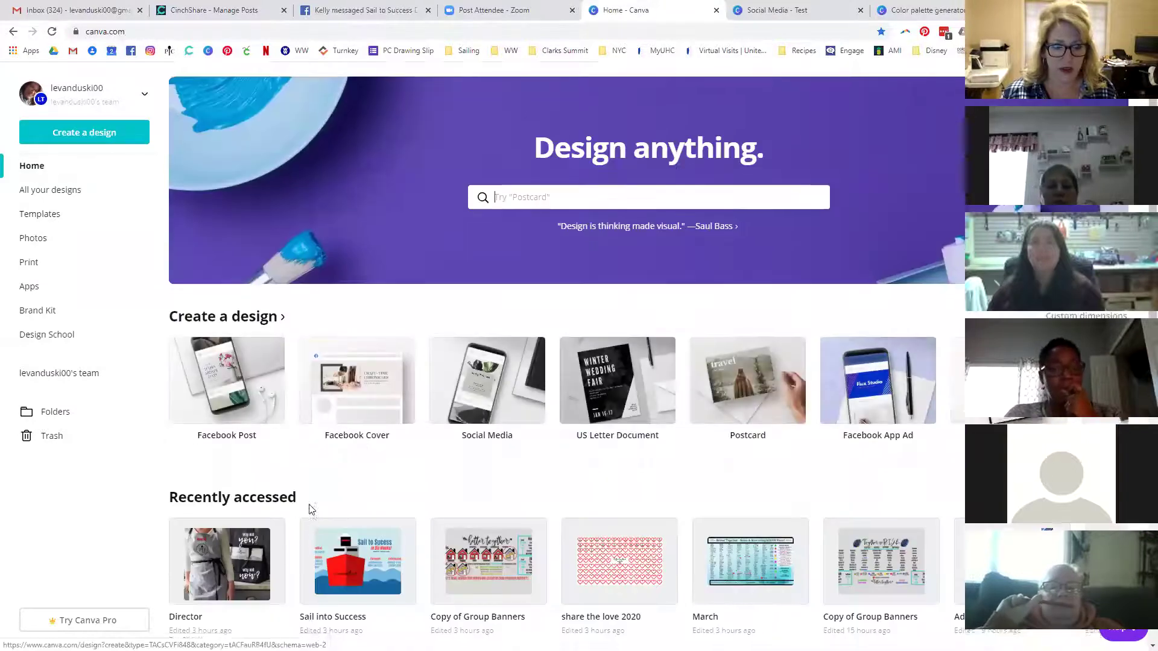
{"action": "scroll", "coordinate": [309, 510], "scroll_direction": "down", "scroll_amount": 3}
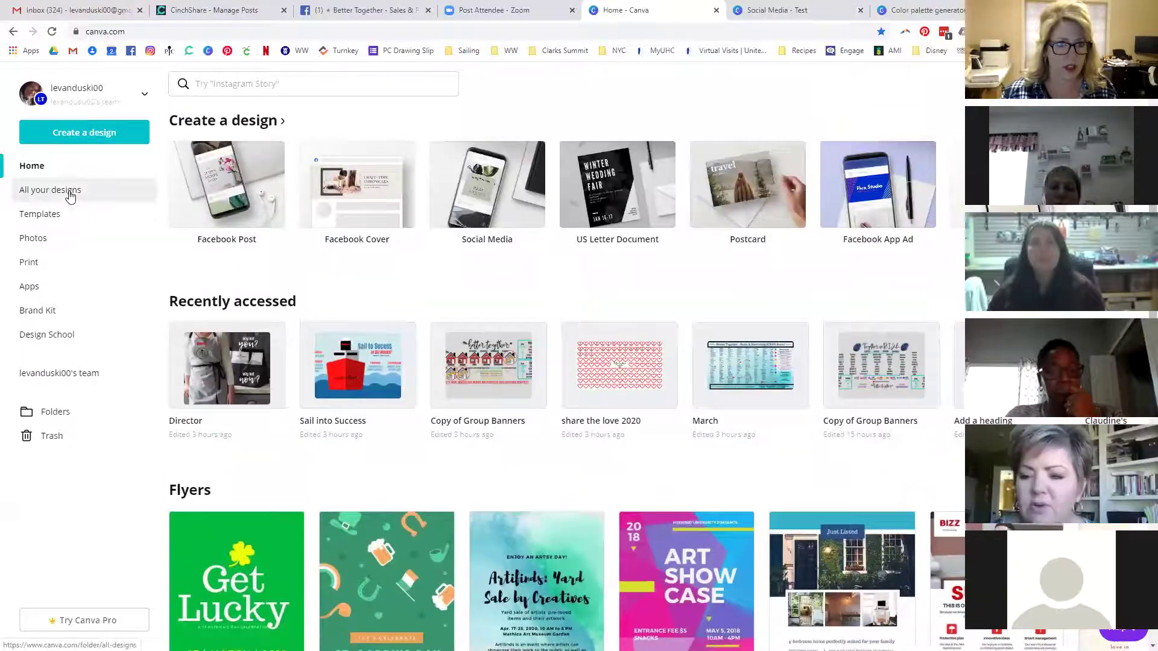
{"action": "left_click", "coordinate": [71, 196]}
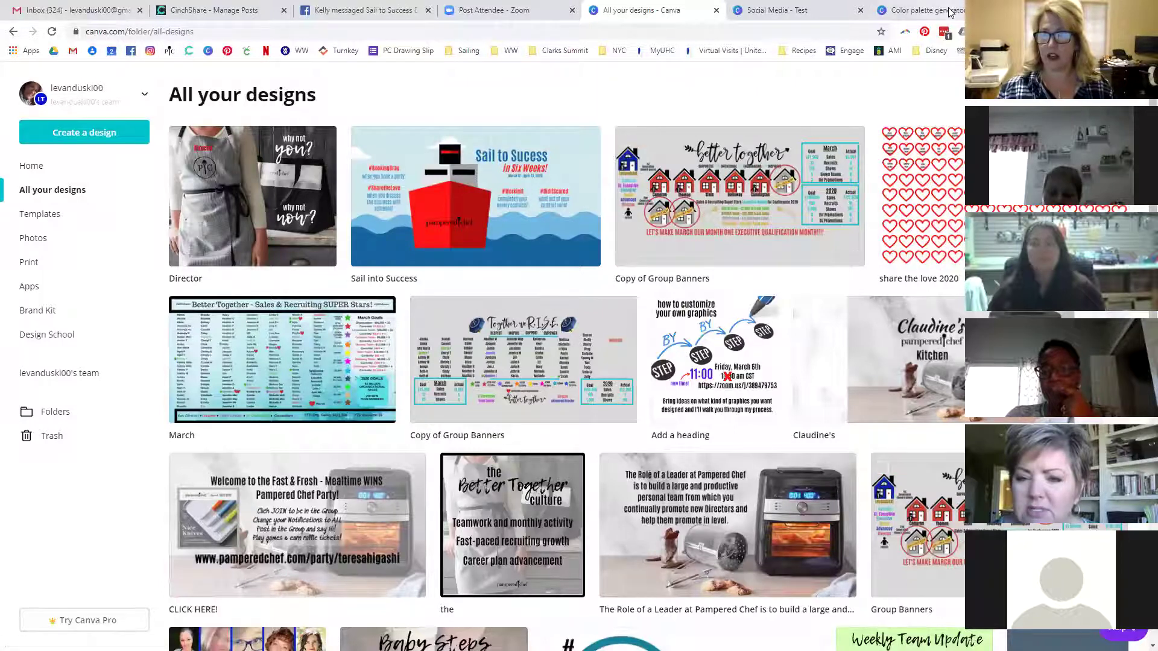
Return to the color palette generator page and load Canva's color tools at canva.com/colors.
{"action": "left_click", "coordinate": [923, 10]}
{"action": "scroll", "coordinate": [830, 224], "scroll_direction": "up", "scroll_amount": 1}
{"action": "scroll", "coordinate": [830, 225], "scroll_direction": "up", "scroll_amount": 3}
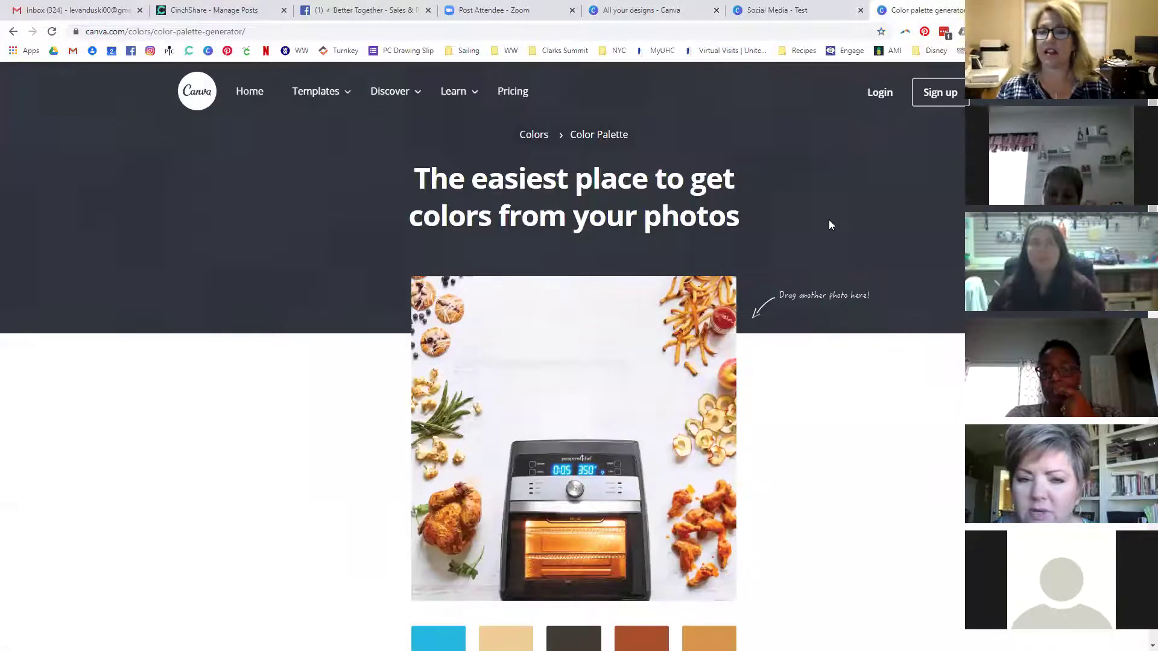
{"action": "left_click", "coordinate": [626, 33]}
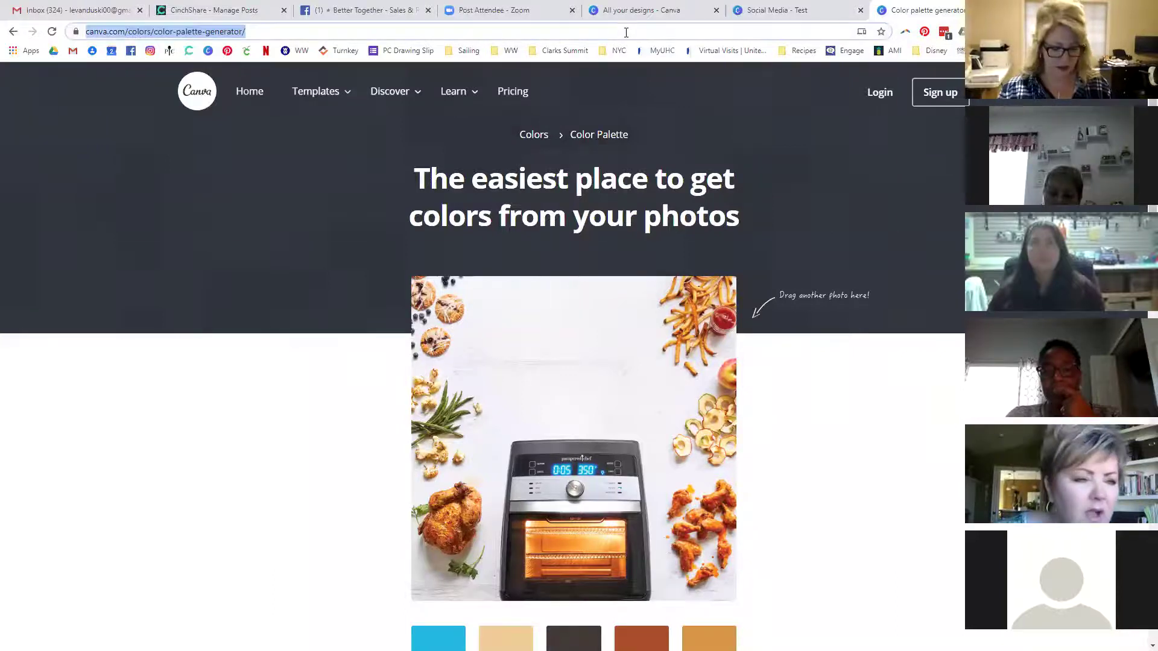
{"action": "type", "text": "can"}
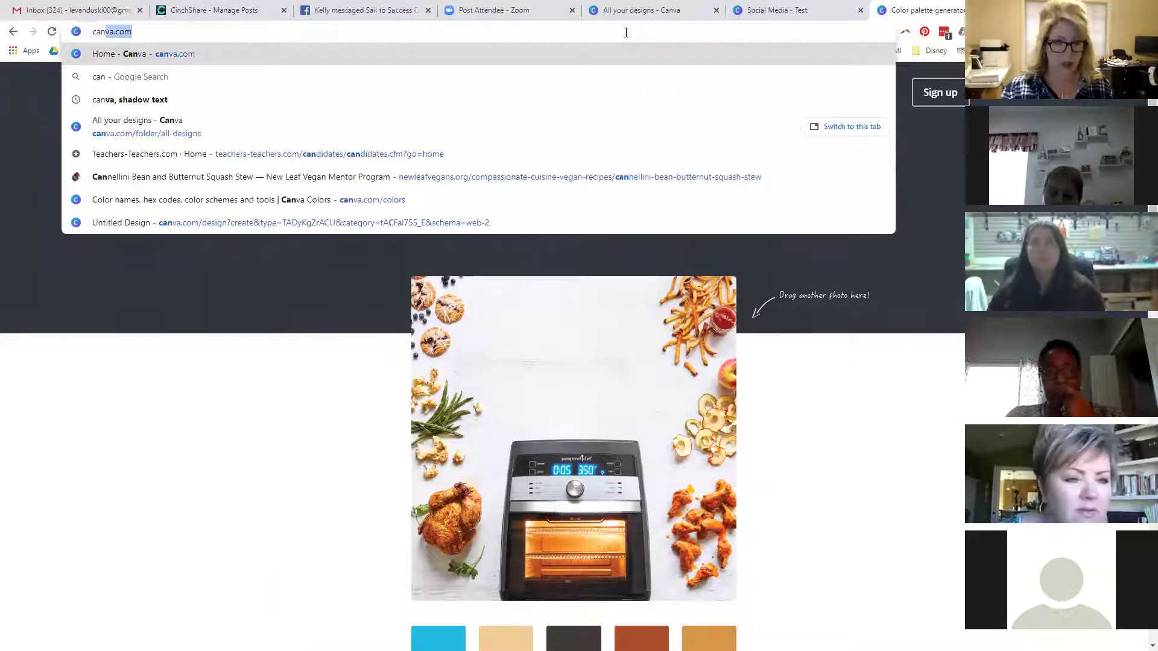
{"action": "type", "text": "va"}
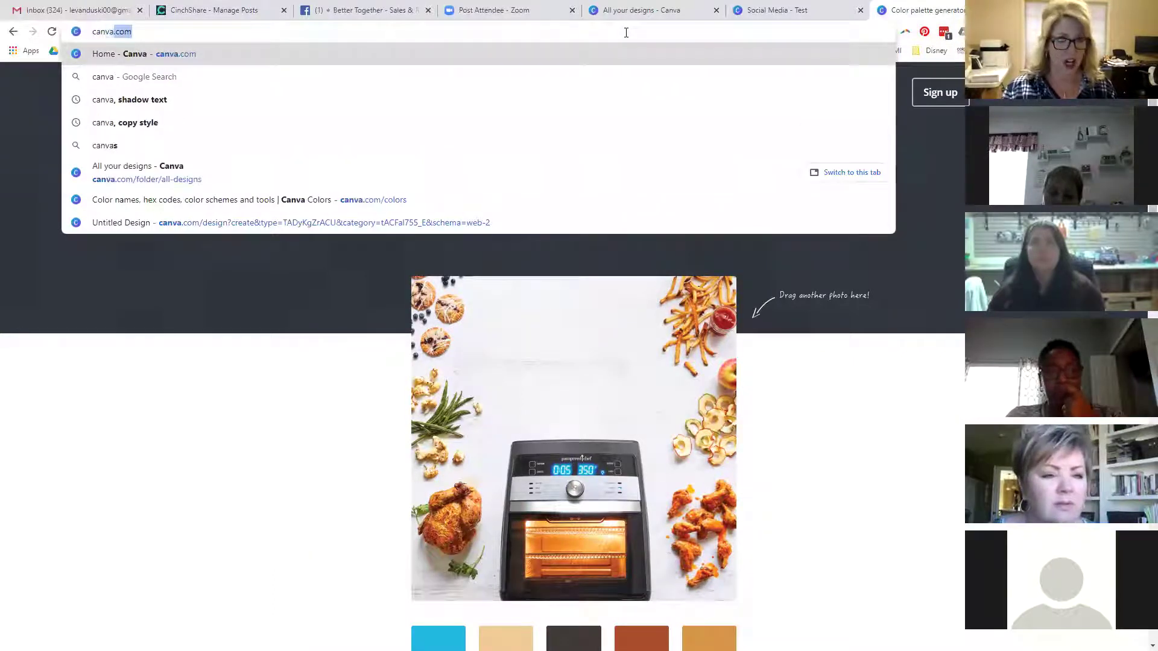
{"action": "type", "text": ".com"}
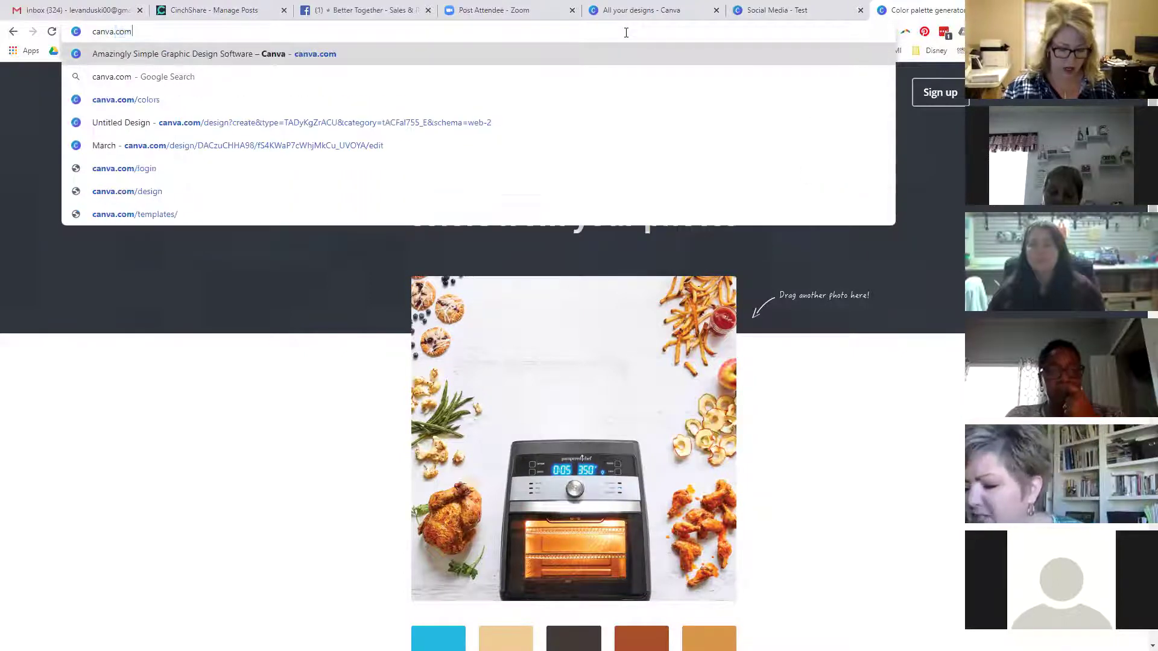
{"action": "type", "text": "/colors"}
{"action": "key", "text": "Return"}
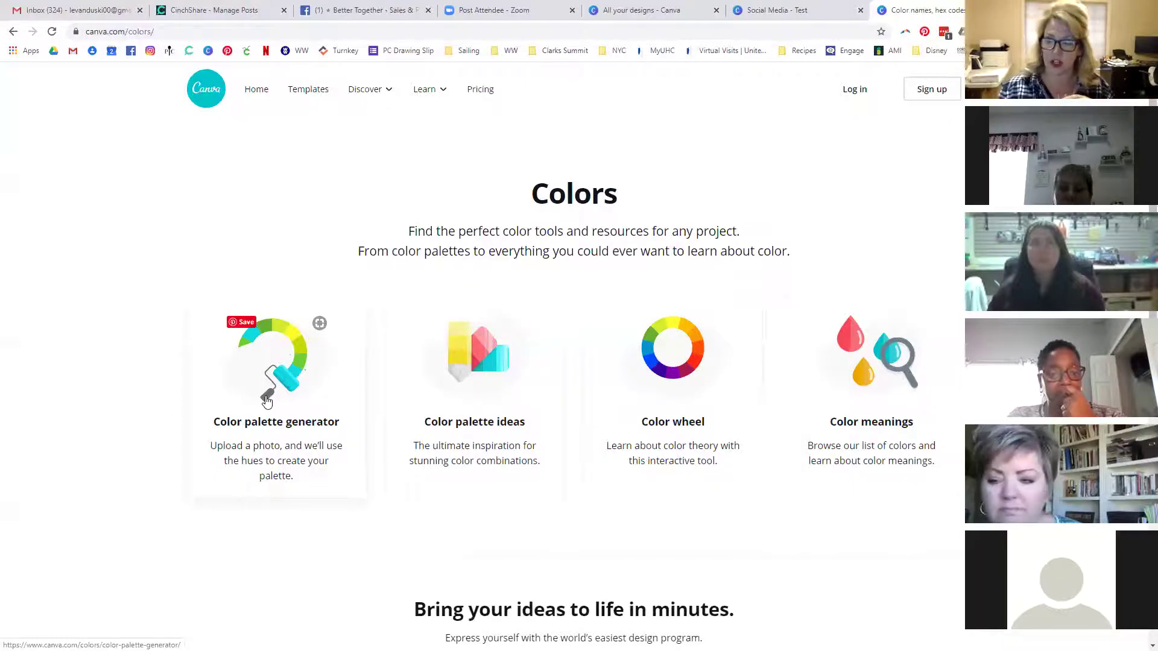
Look through the ready-made palettes in Color palette ideas and return to the Colors page.
{"action": "left_click", "coordinate": [468, 395]}
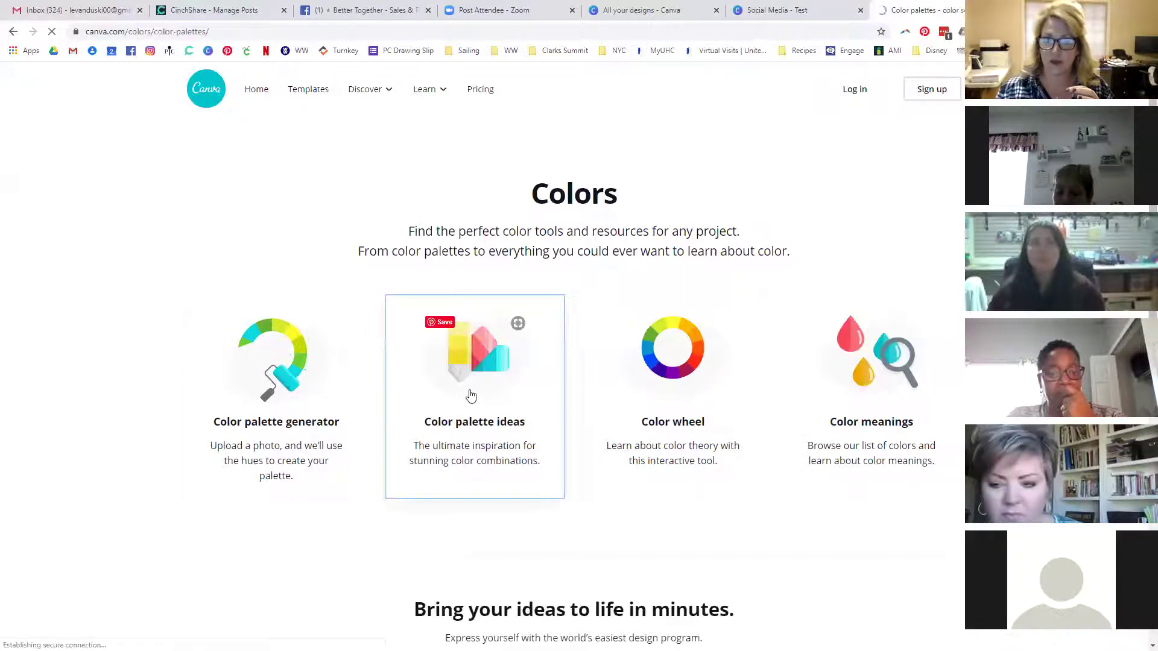
{"action": "scroll", "coordinate": [93, 303], "scroll_direction": "down", "scroll_amount": 5}
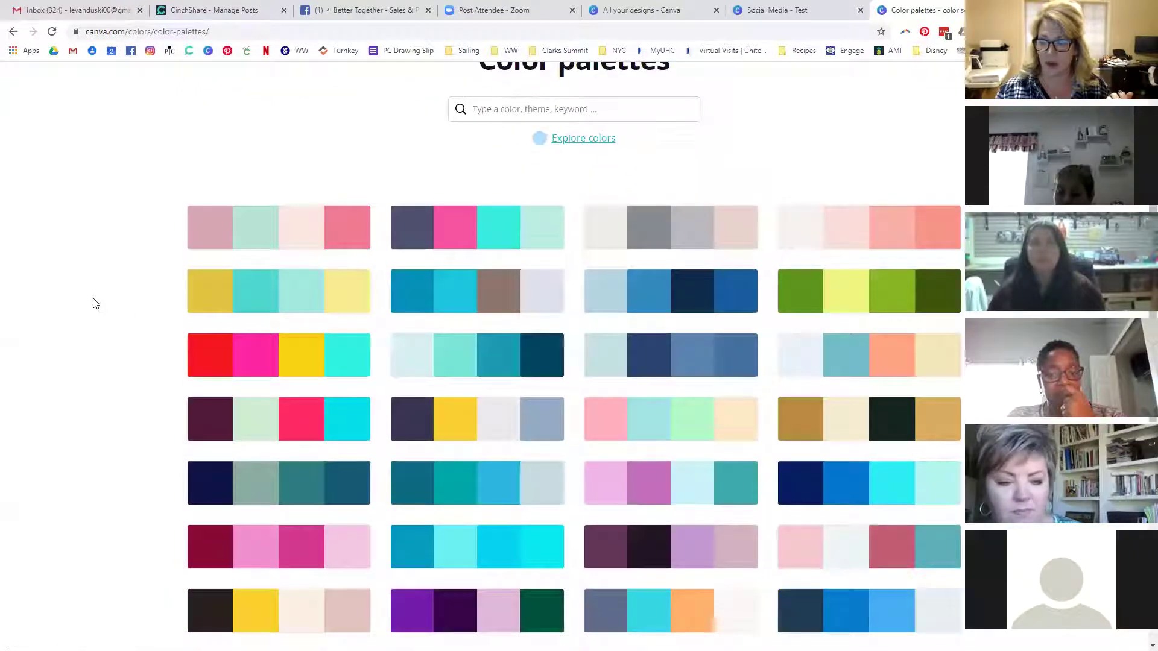
{"action": "scroll", "coordinate": [93, 302], "scroll_direction": "up", "scroll_amount": 5}
{"action": "key", "text": "alt+Left"}
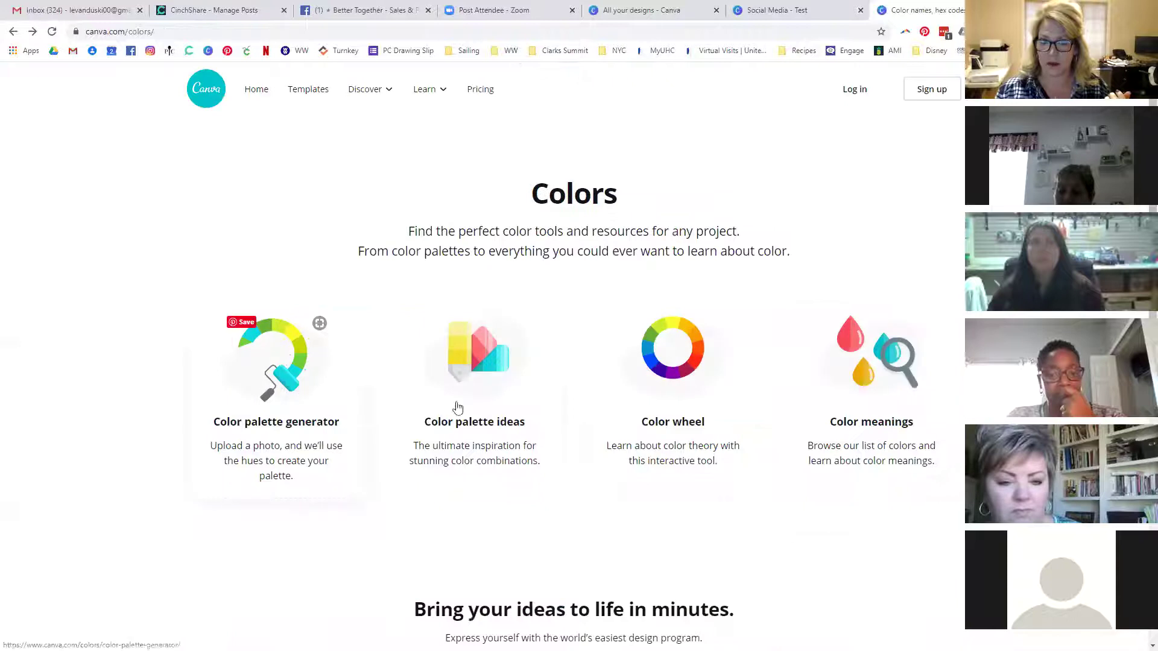
View the Color wheel and the Color meanings pages, returning to the Colors overview after each.
{"action": "left_click", "coordinate": [653, 396]}
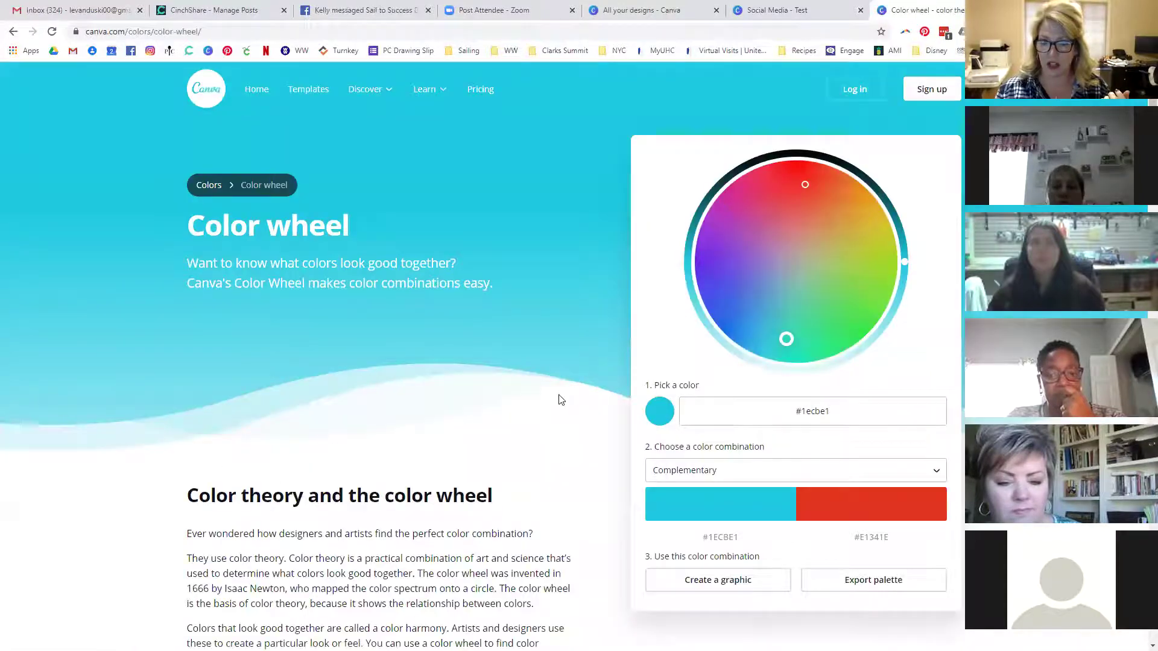
{"action": "key", "text": "alt+Left"}
{"action": "left_click", "coordinate": [878, 362]}
{"action": "scroll", "coordinate": [799, 421], "scroll_direction": "down", "scroll_amount": 6}
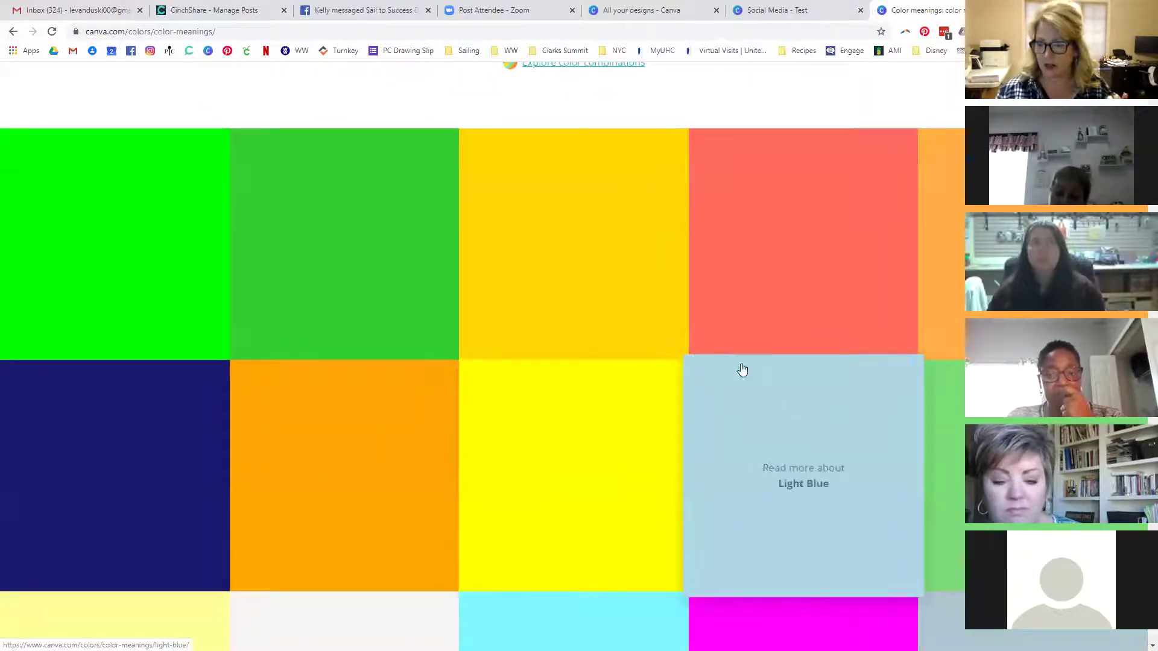
{"action": "scroll", "coordinate": [742, 370], "scroll_direction": "up", "scroll_amount": 6}
{"action": "key", "text": "alt+Left"}
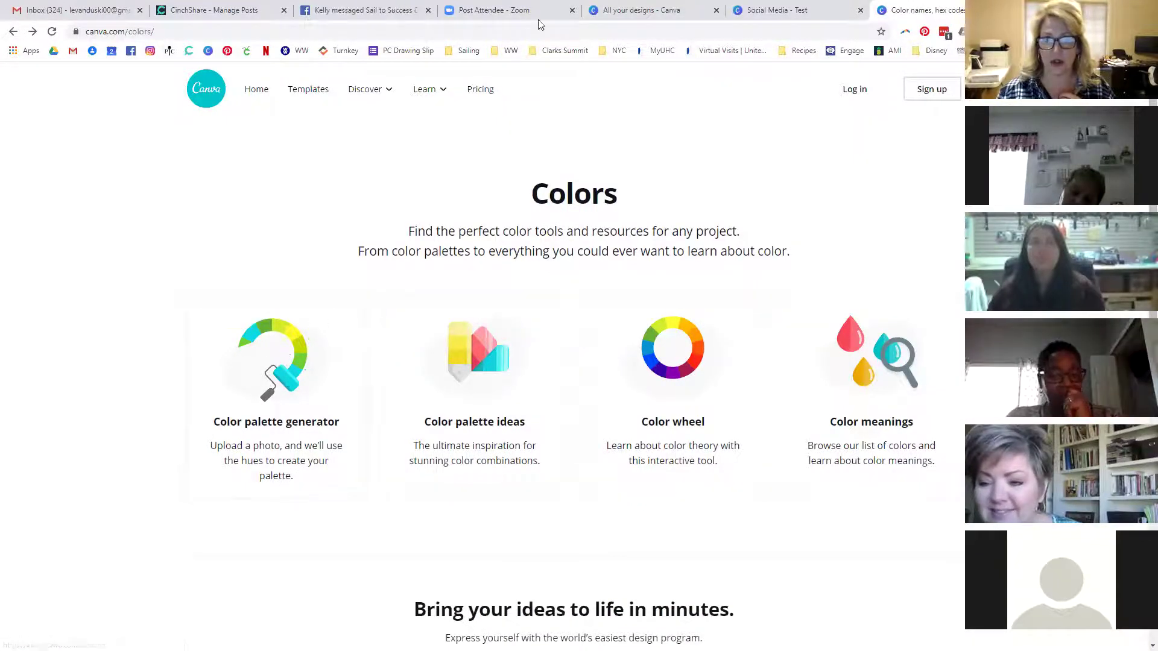
Browse all your designs and view the cake design with the ground spices tip and the "What is your favorite sweet treat?" design.
{"action": "left_click", "coordinate": [641, 13]}
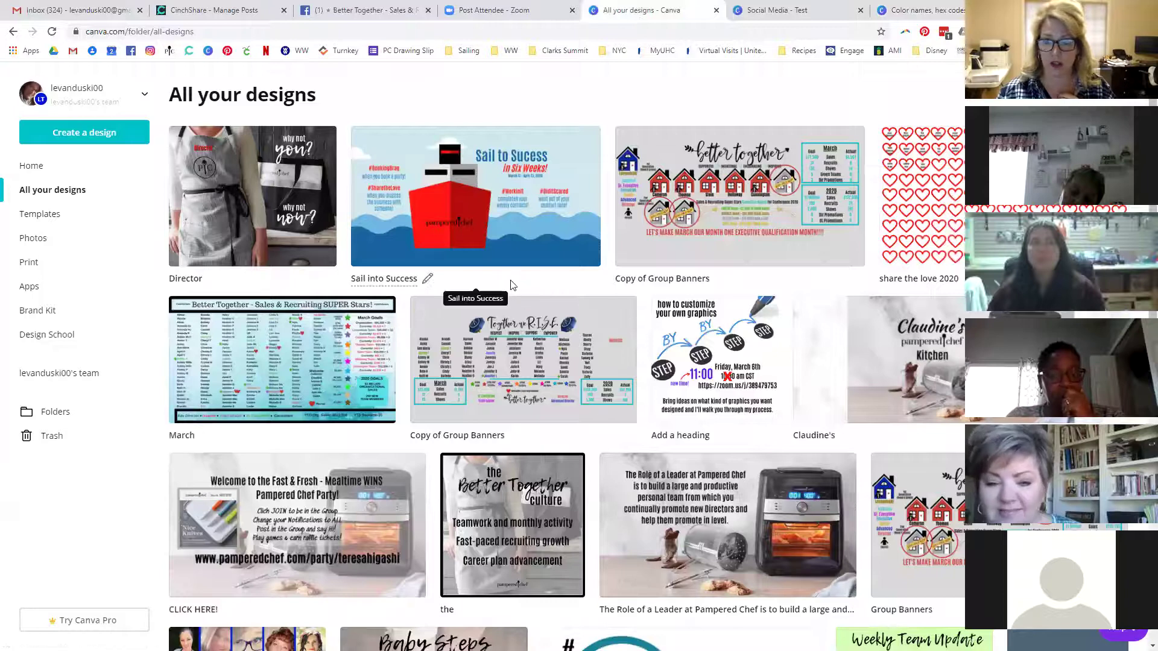
{"action": "scroll", "coordinate": [510, 285], "scroll_direction": "down", "scroll_amount": 10}
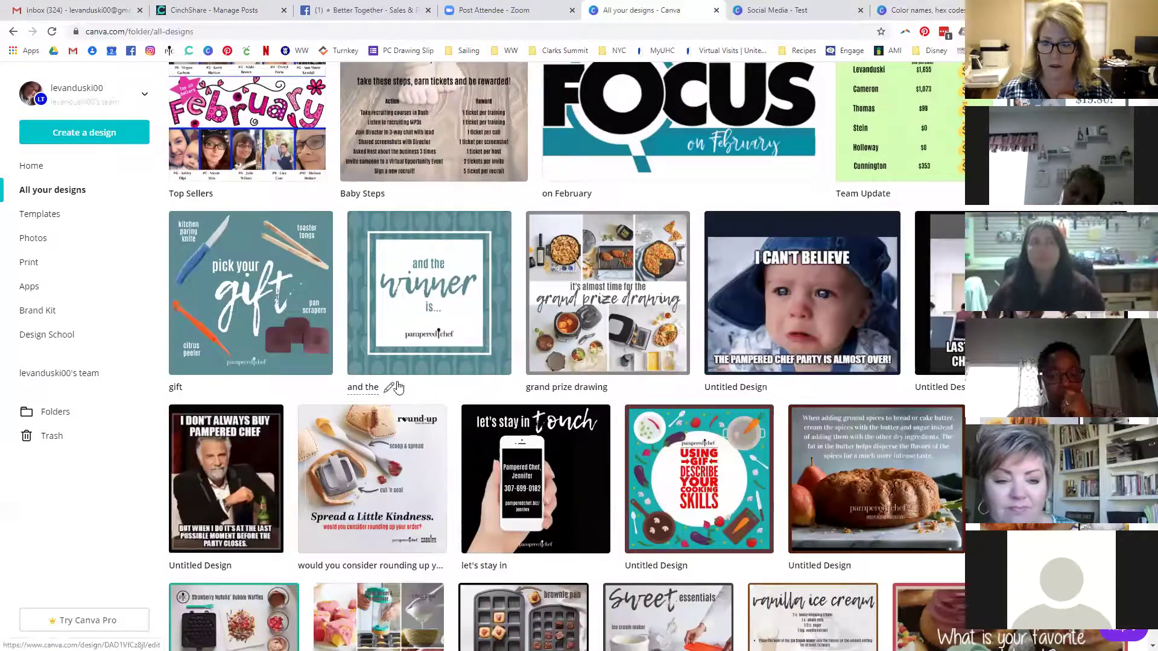
{"action": "scroll", "coordinate": [392, 398], "scroll_direction": "down", "scroll_amount": 3}
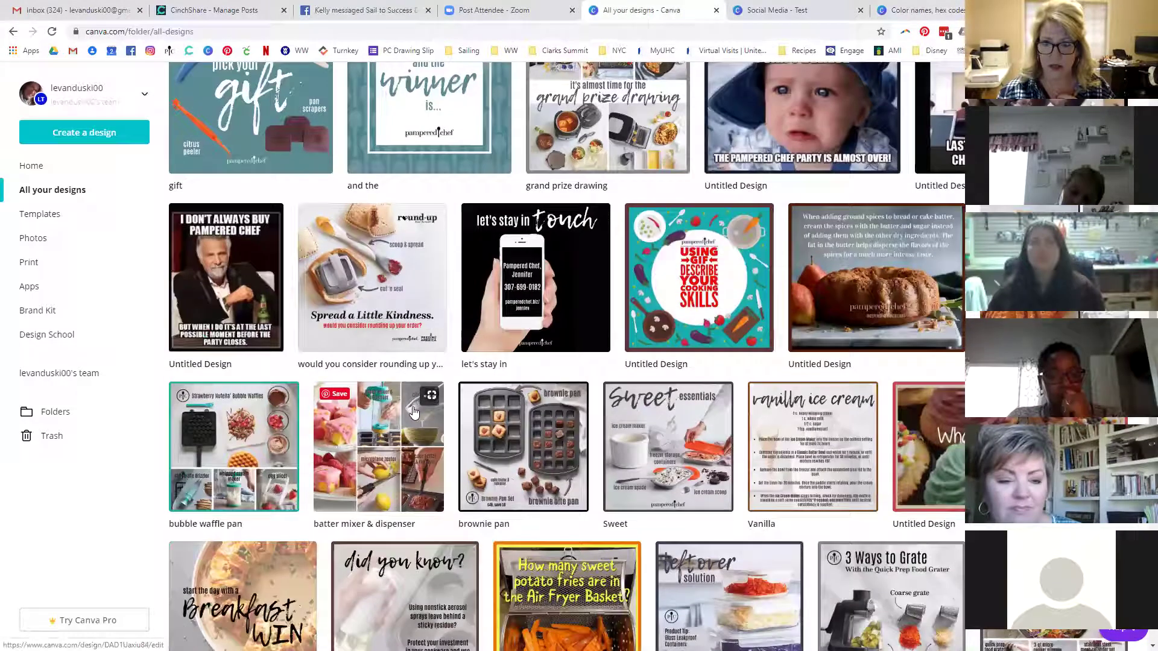
{"action": "left_click", "coordinate": [584, 413]}
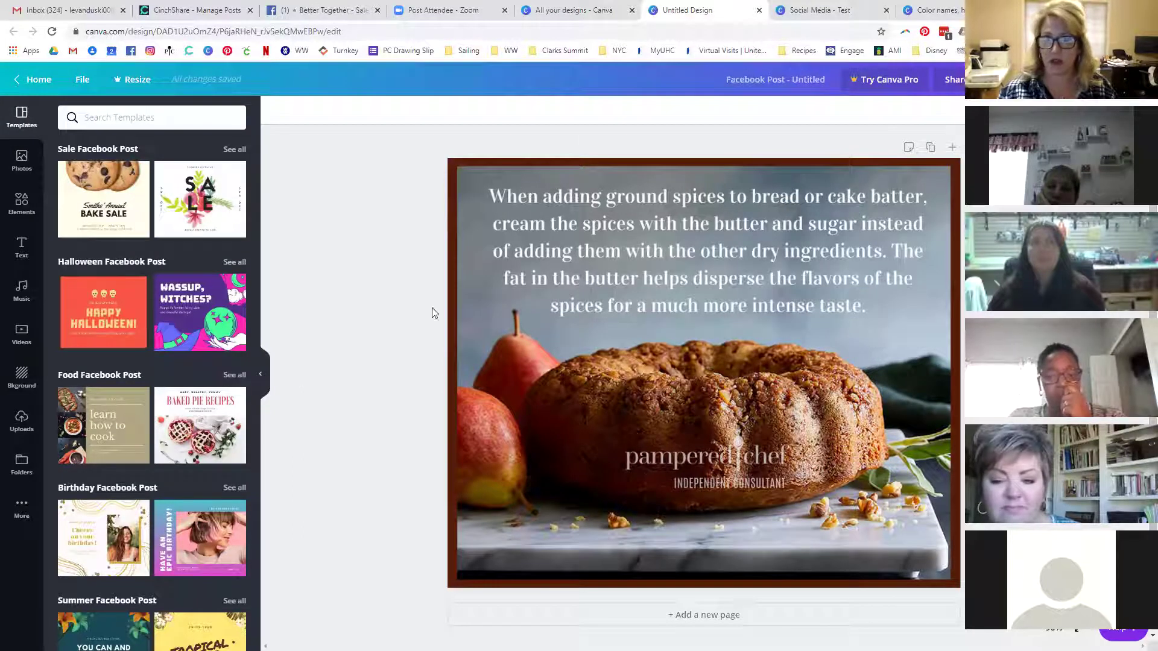
{"action": "left_click", "coordinate": [580, 15]}
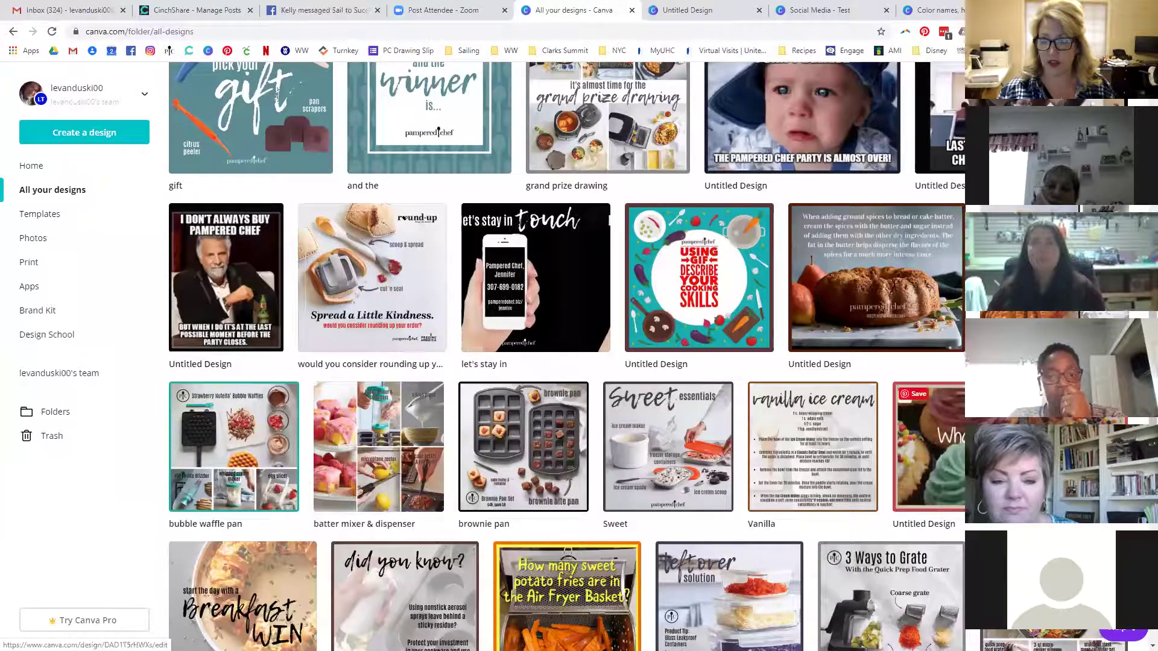
{"action": "left_click", "coordinate": [537, 298]}
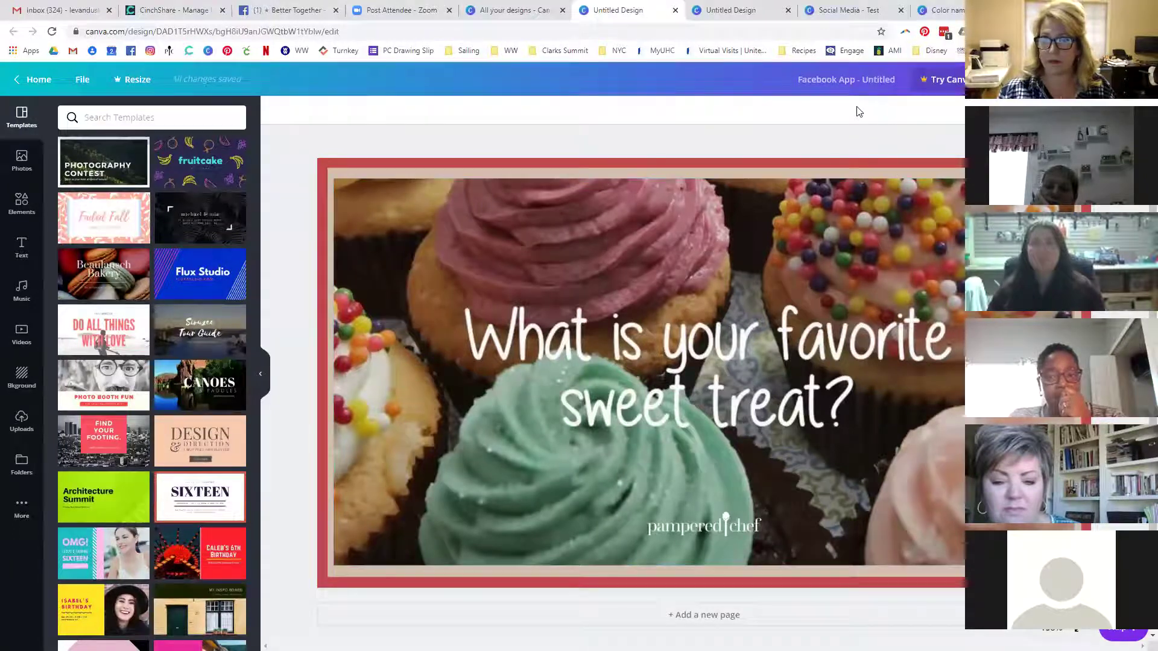
{"action": "left_click", "coordinate": [676, 10]}
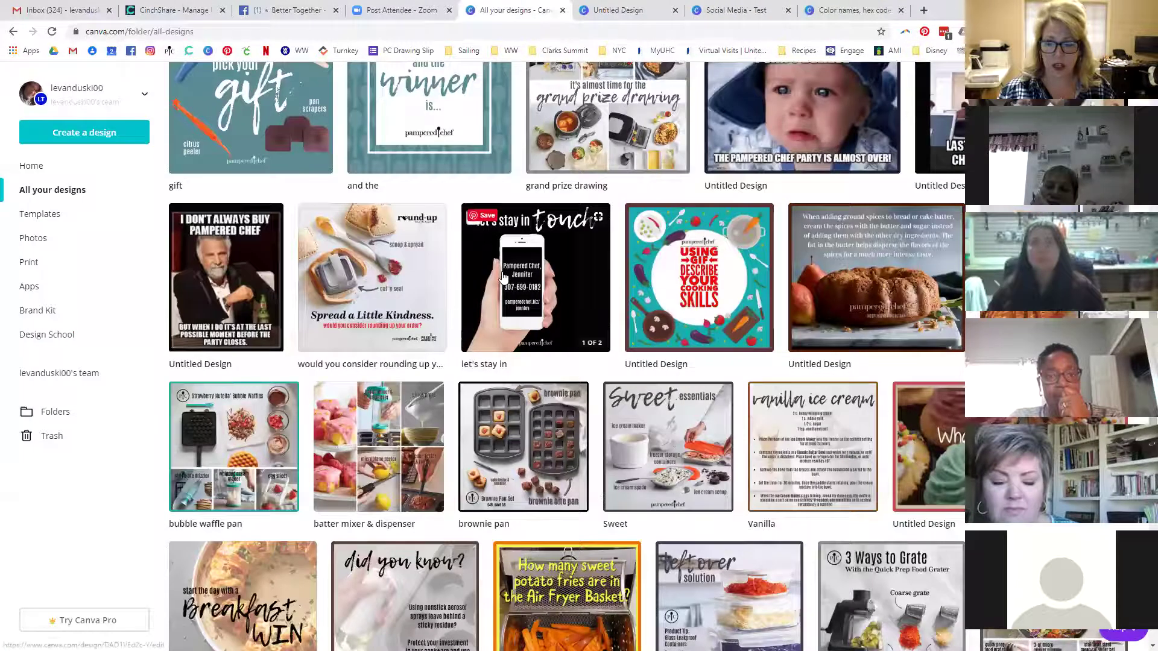
Open the "Sweet essentials" design from all your designs, examine its border and labels, and close it.
{"action": "scroll", "coordinate": [498, 297], "scroll_direction": "down", "scroll_amount": 3}
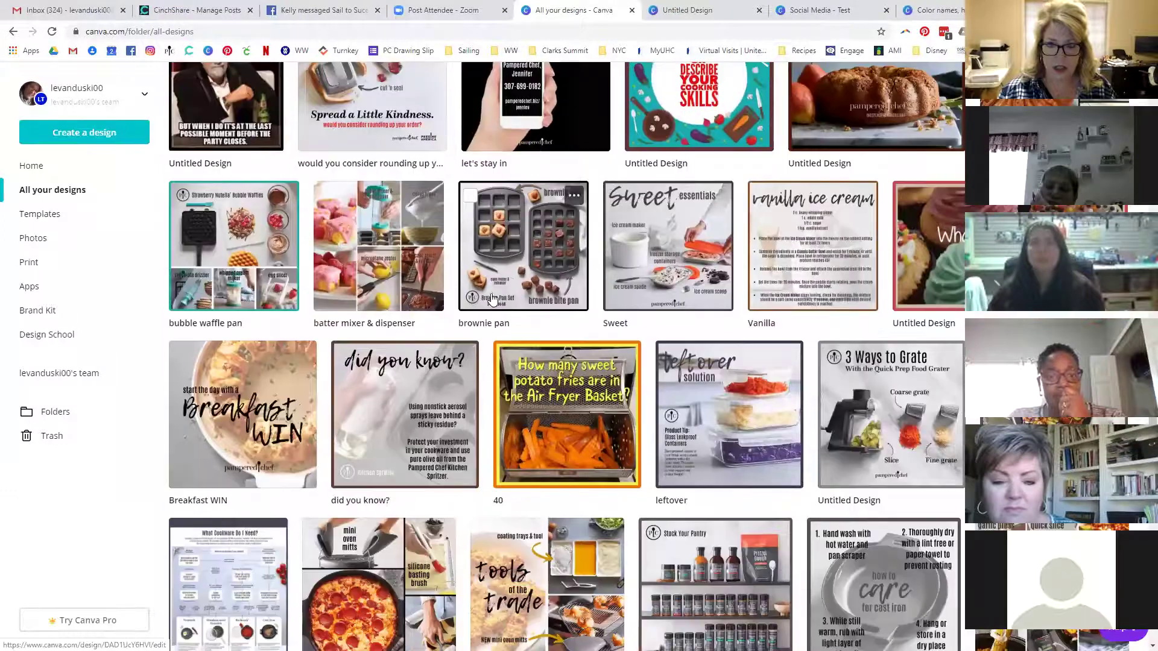
{"action": "left_click", "coordinate": [642, 273]}
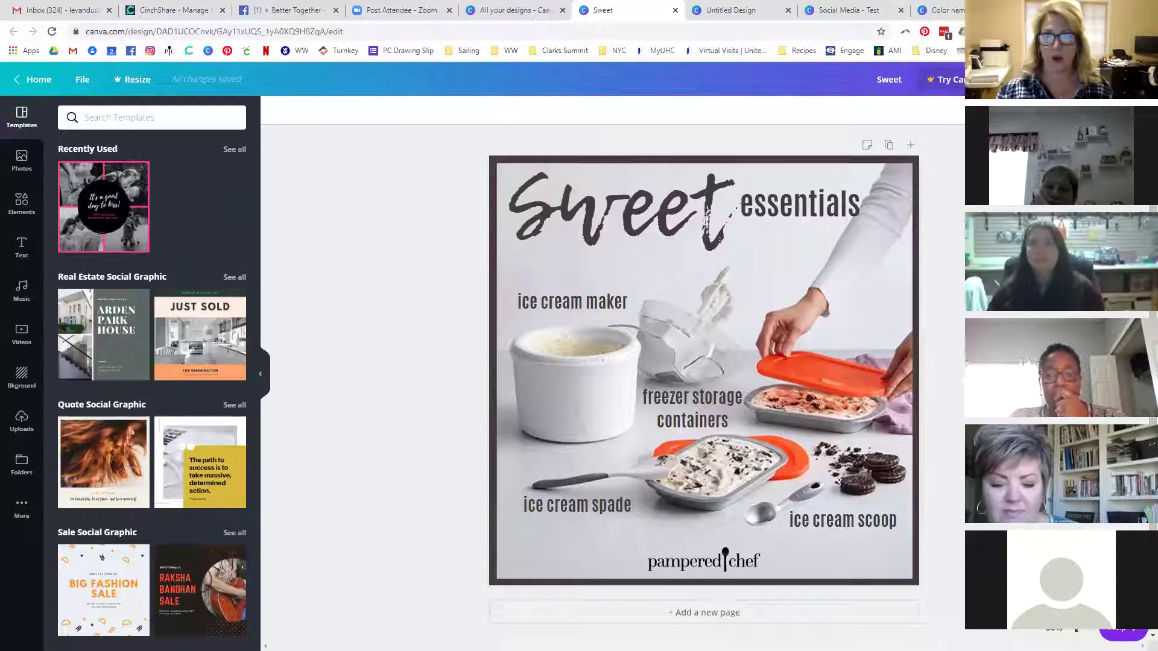
{"action": "left_click", "coordinate": [676, 10]}
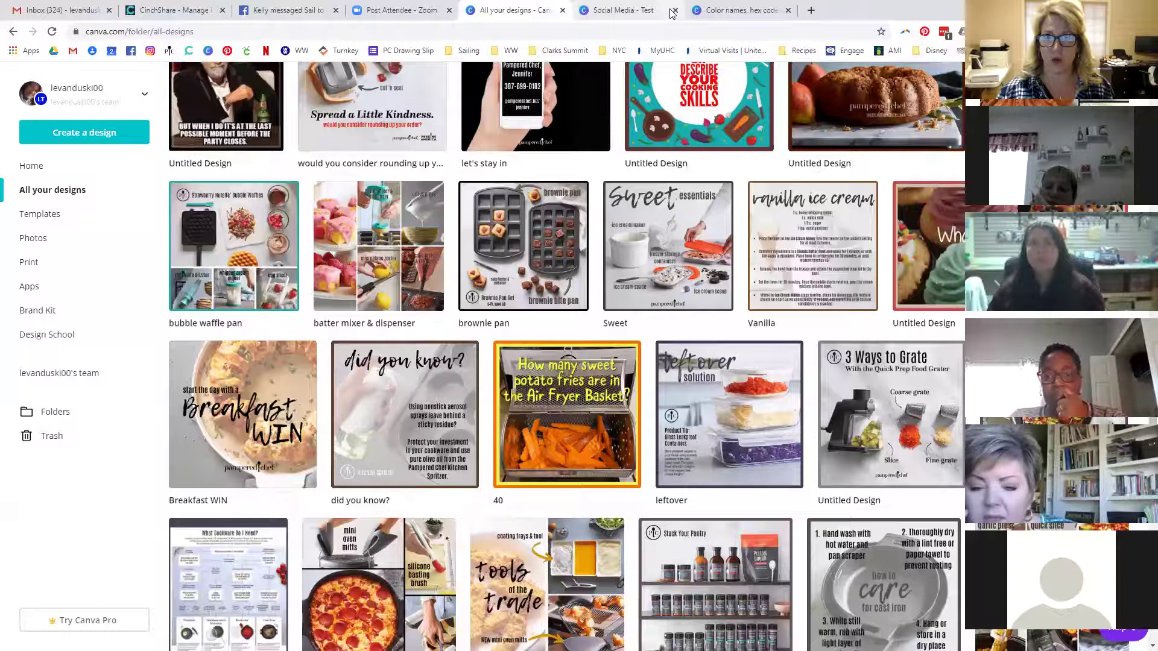
Close the Social Media - Test design and return to the list of all your designs.
{"action": "left_click", "coordinate": [678, 10]}
{"action": "left_click", "coordinate": [861, 10]}
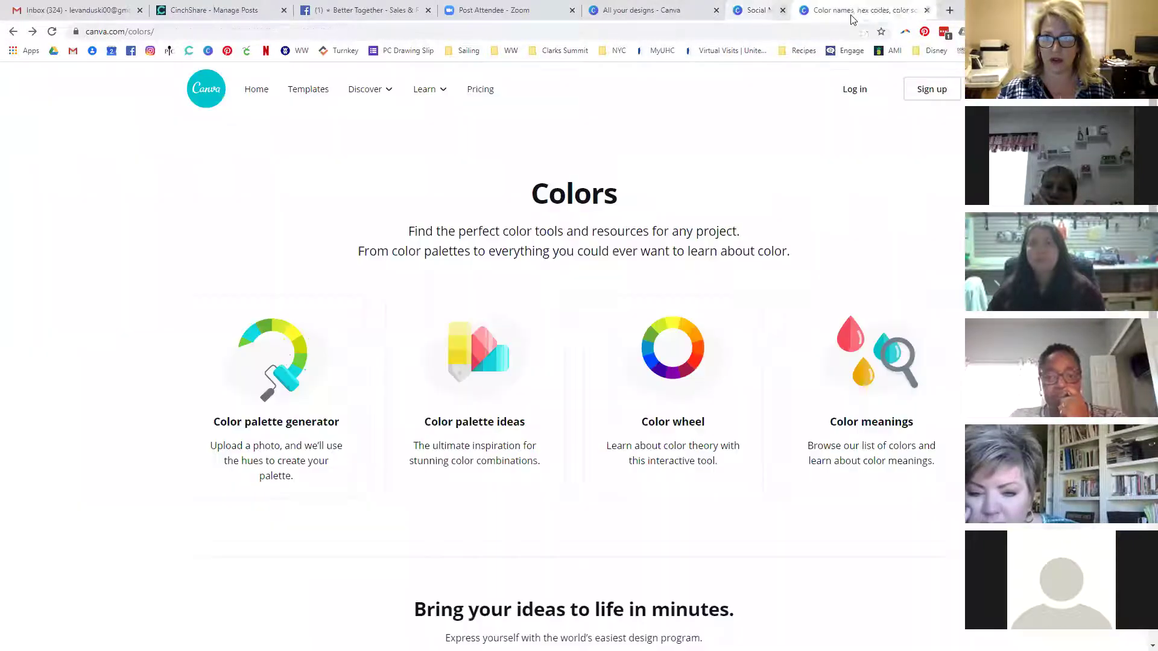
{"action": "left_click", "coordinate": [659, 12]}
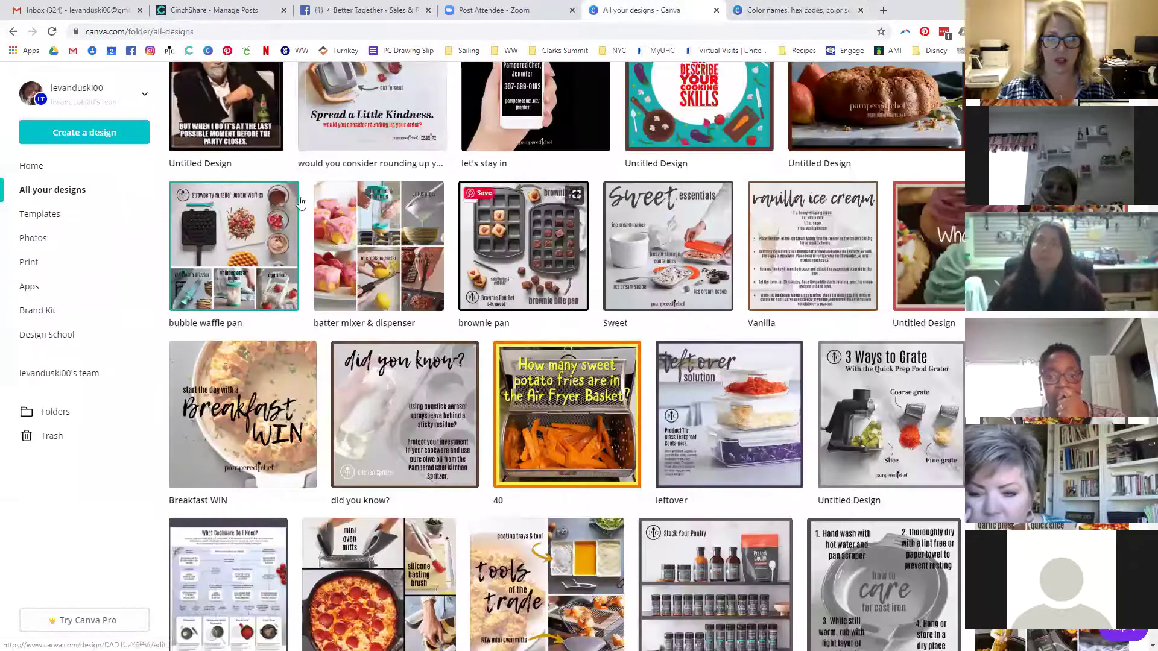
Create a new blank Social Media design.
{"action": "scroll", "coordinate": [505, 187], "scroll_direction": "up", "scroll_amount": 15}
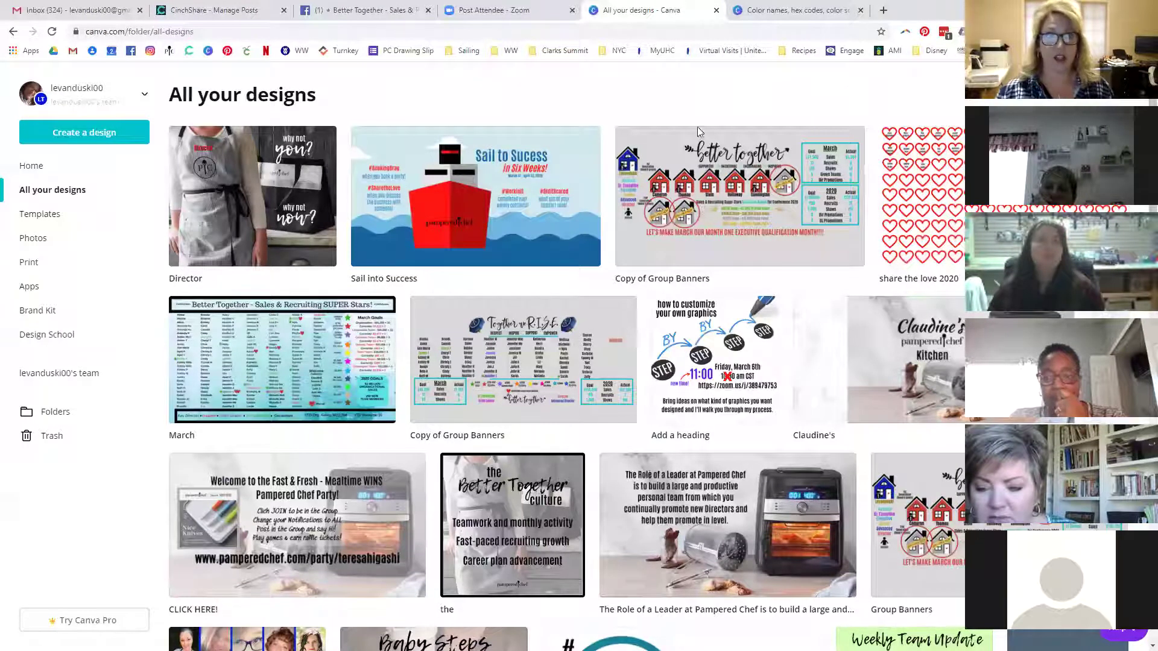
{"action": "left_click", "coordinate": [72, 136]}
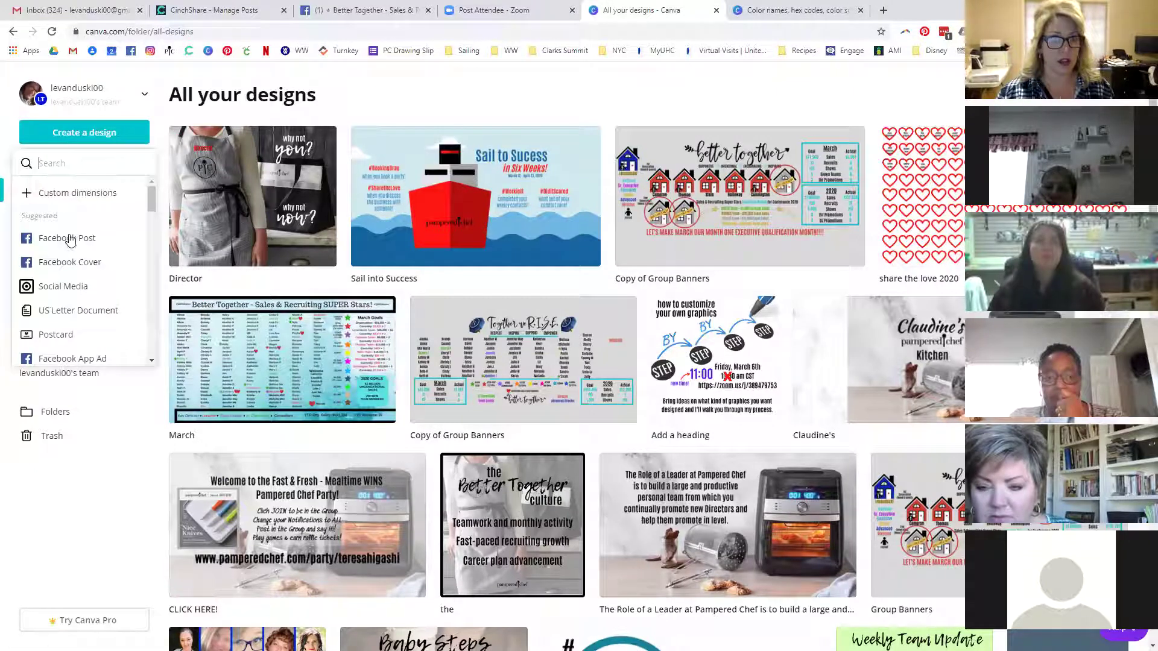
{"action": "left_click", "coordinate": [64, 288]}
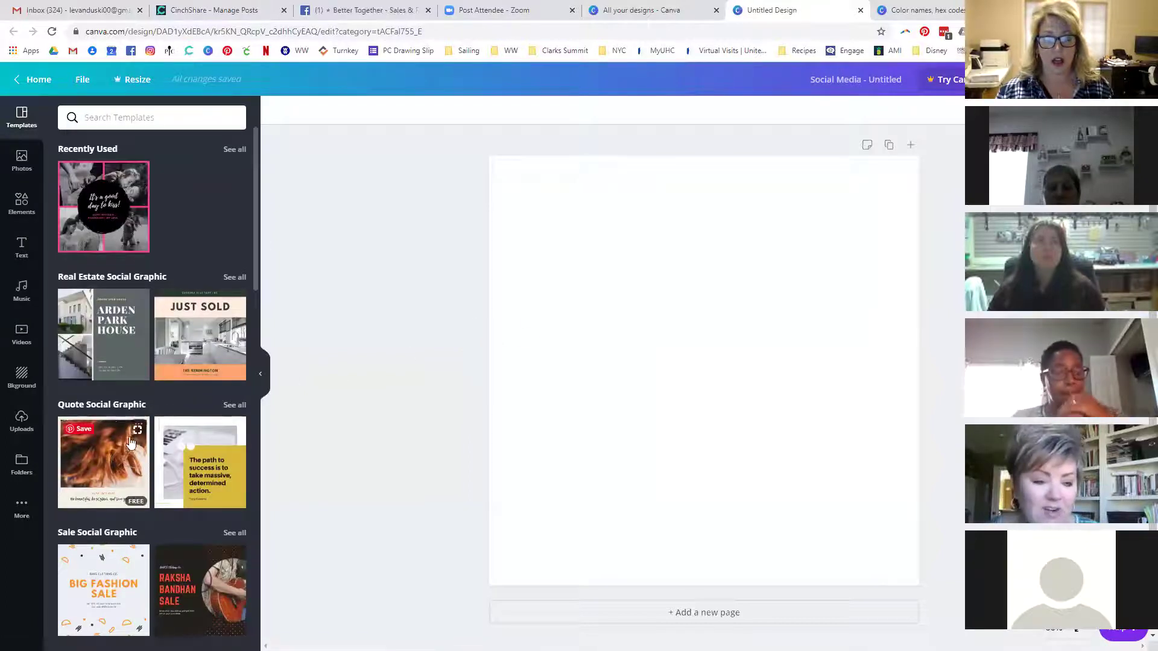
Add the uploaded cookware photo collage, enlarge it to leave a narrow margin, and fill the page background with black as a border.
{"action": "left_click", "coordinate": [22, 421]}
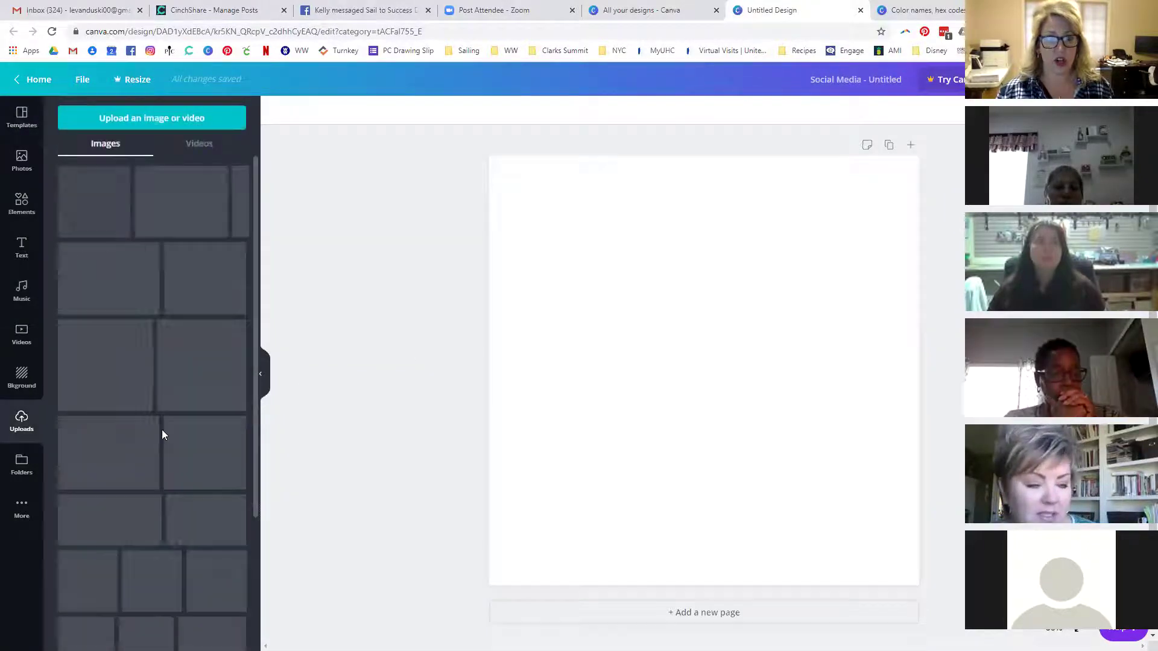
{"action": "scroll", "coordinate": [169, 371], "scroll_direction": "down", "scroll_amount": 6}
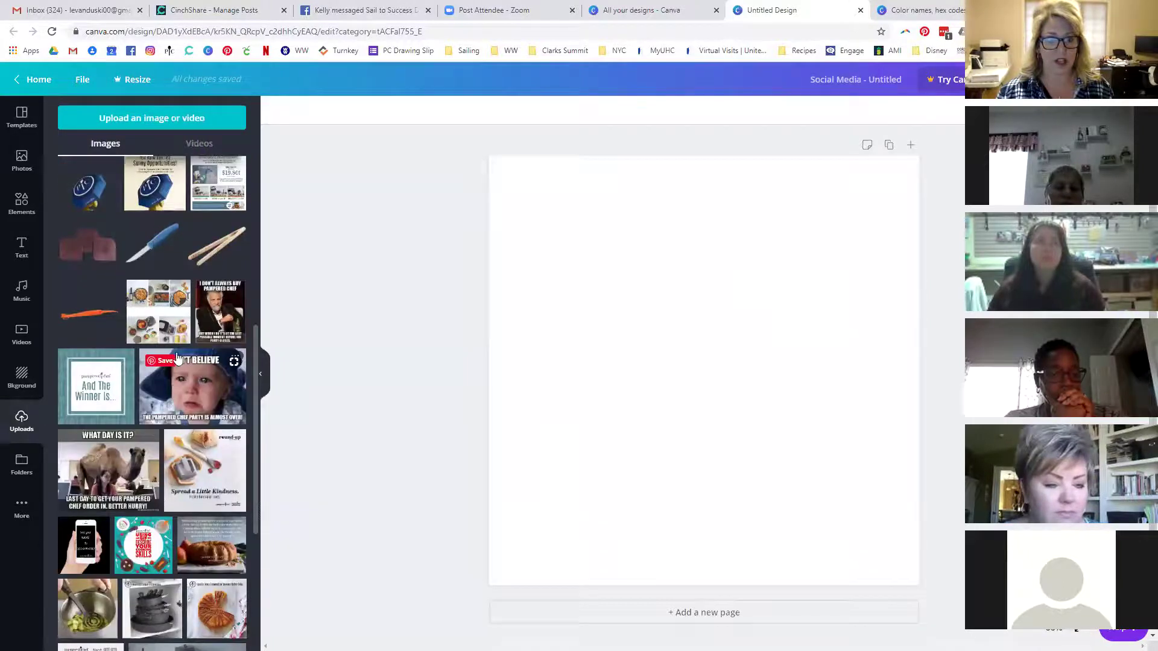
{"action": "left_click", "coordinate": [164, 324]}
{"action": "left_click_drag", "start_coordinate": [569, 236], "coordinate": [498, 165]}
{"action": "left_click_drag", "start_coordinate": [838, 500], "coordinate": [913, 579]}
{"action": "left_click", "coordinate": [18, 378]}
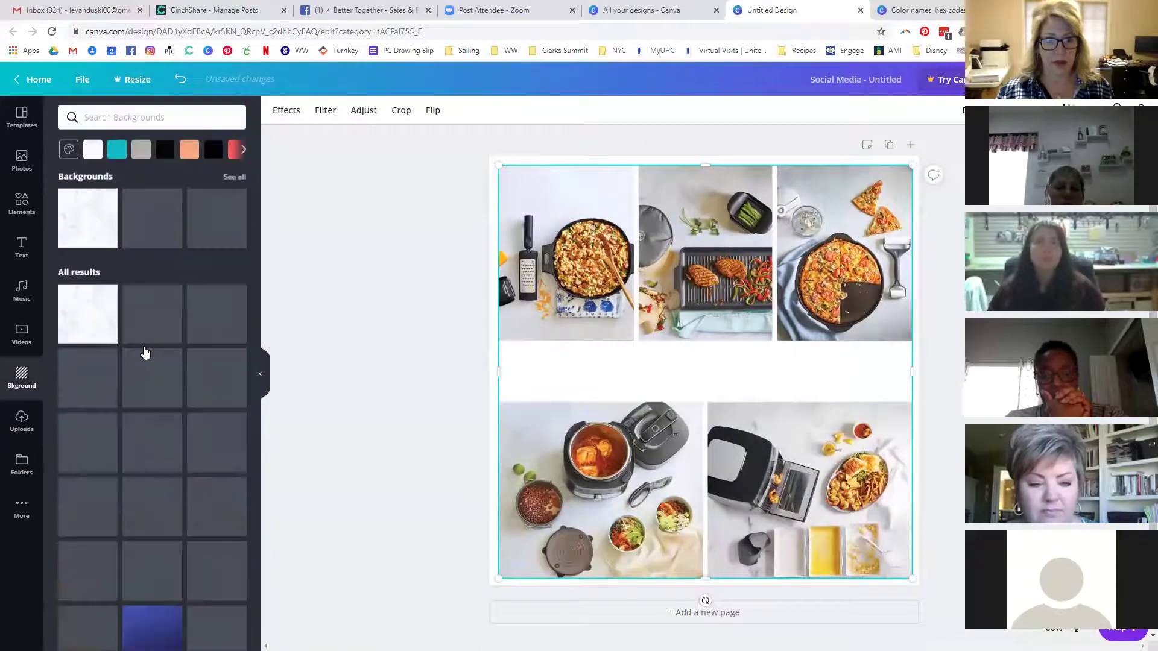
{"action": "left_click", "coordinate": [92, 149]}
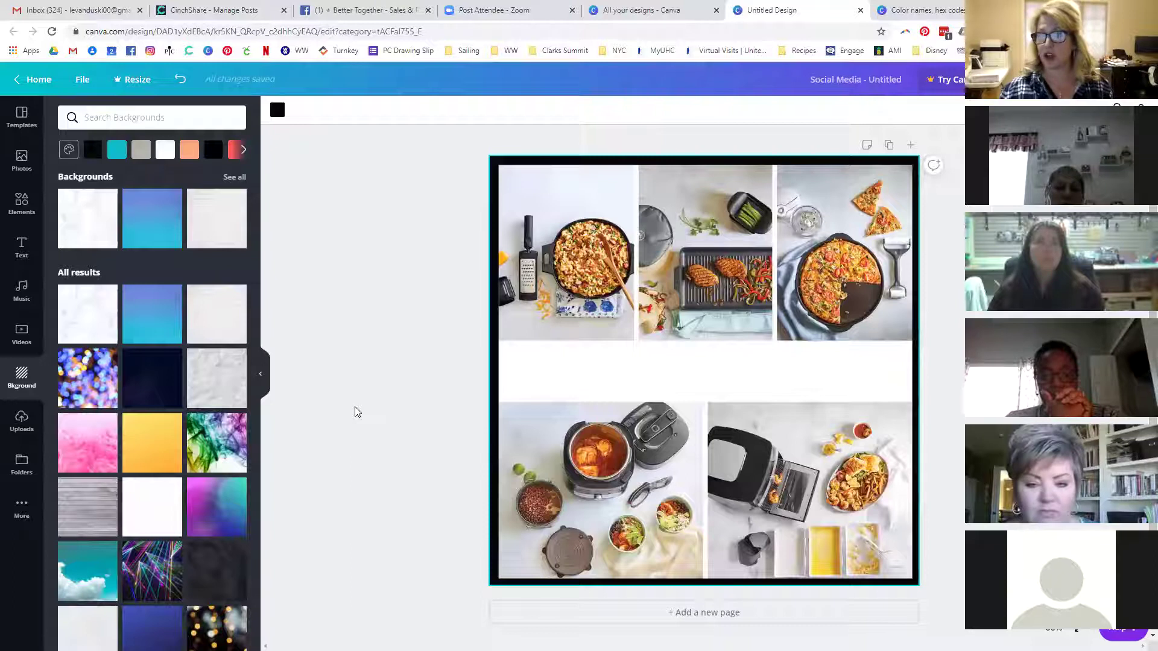
Try making the cookware collage partly transparent over the black background, and undo the transparency change.
{"action": "left_click", "coordinate": [634, 301]}
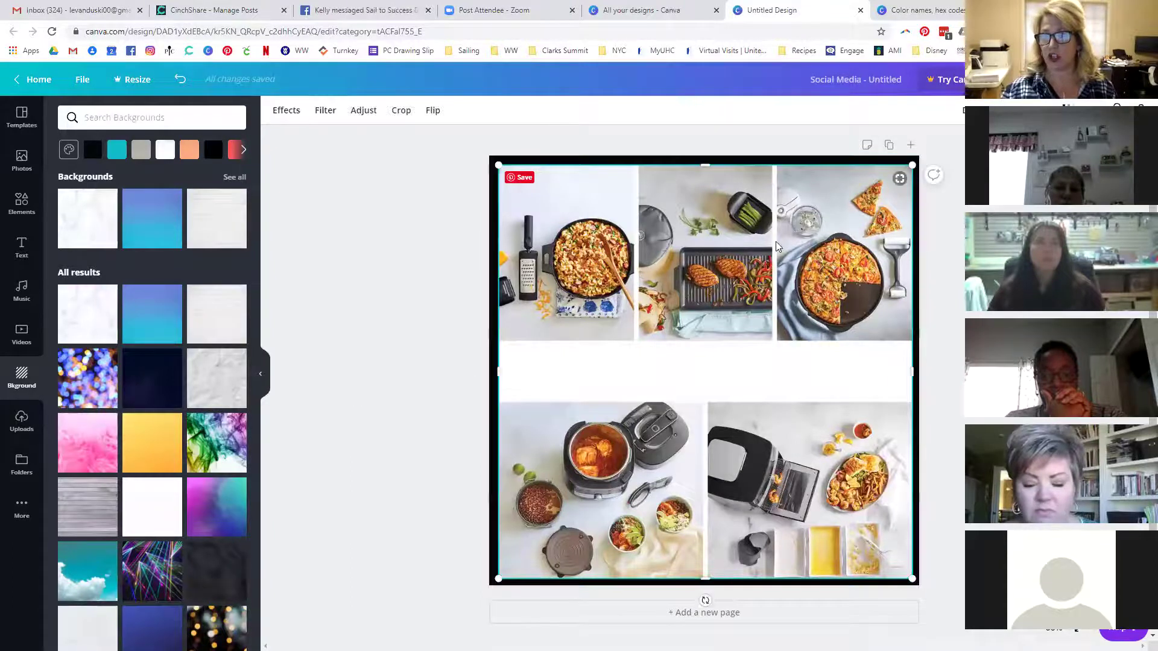
{"action": "left_click_drag", "start_coordinate": [1050, 142], "coordinate": [993, 142]}
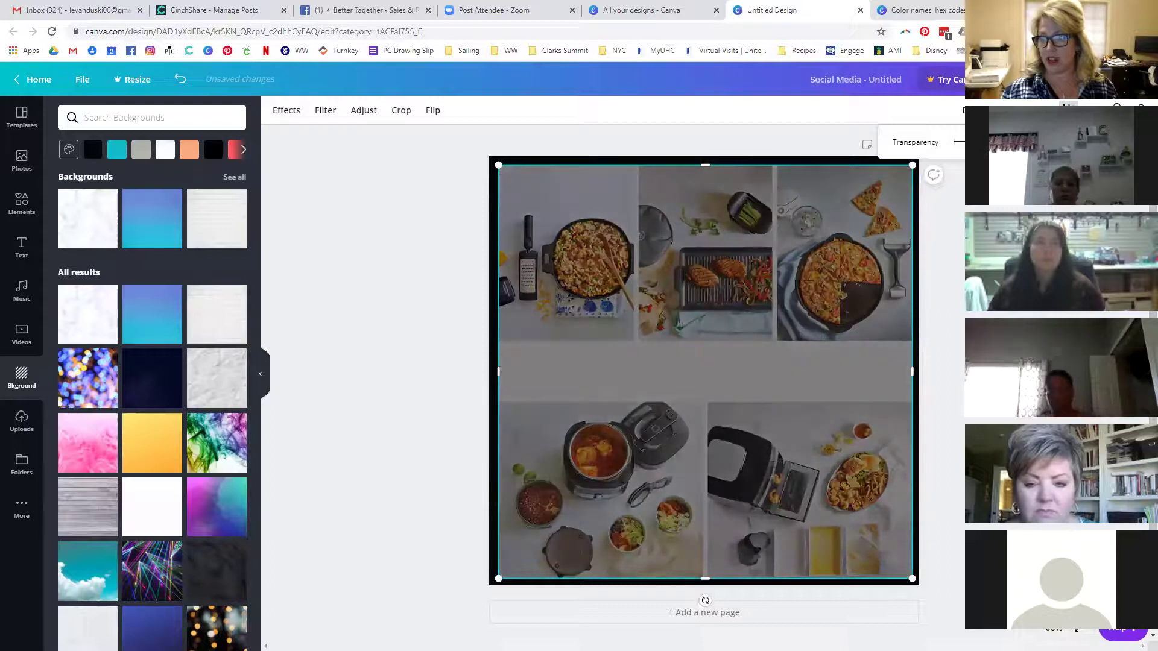
{"action": "key", "text": "ctrl+z"}
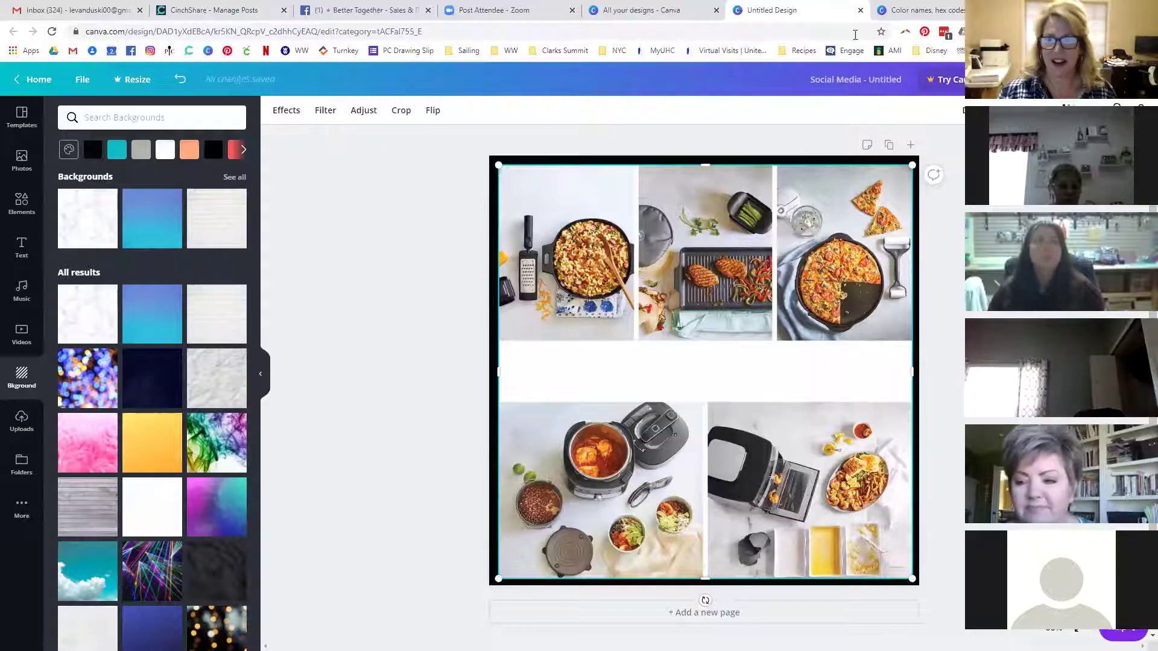
Close the untitled collage design and return to the list of all your designs.
{"action": "key", "text": "ctrl+w"}
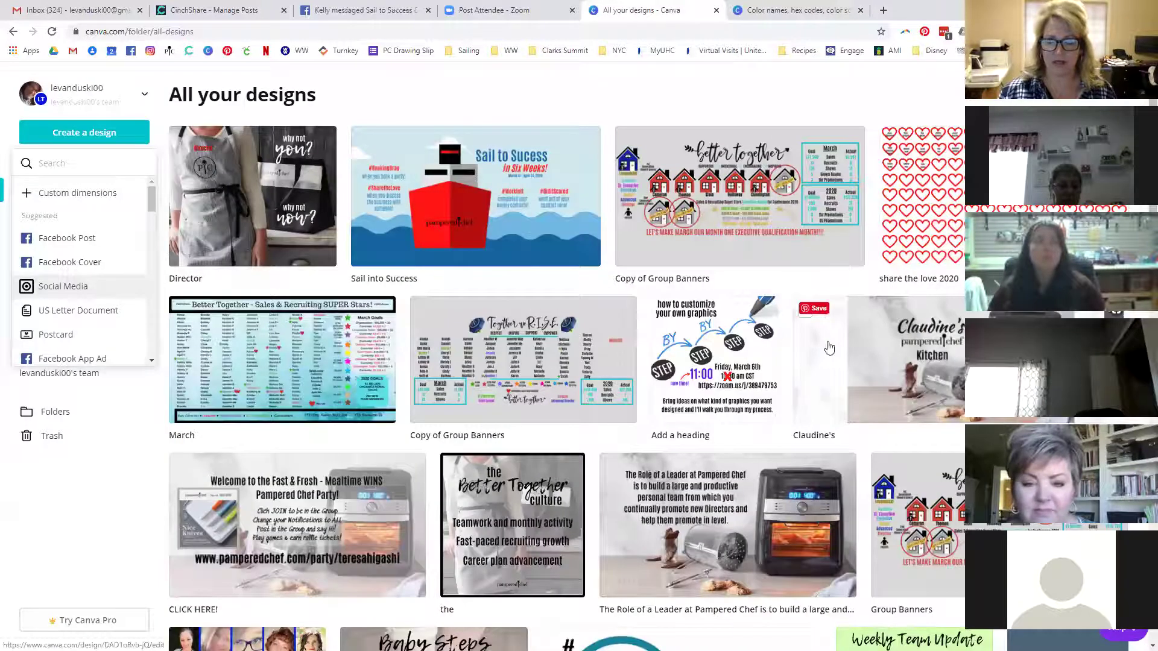
Find the "batter mixer & dispenser" photo-grid design among all your designs and open it.
{"action": "scroll", "coordinate": [917, 199], "scroll_direction": "down", "scroll_amount": 6}
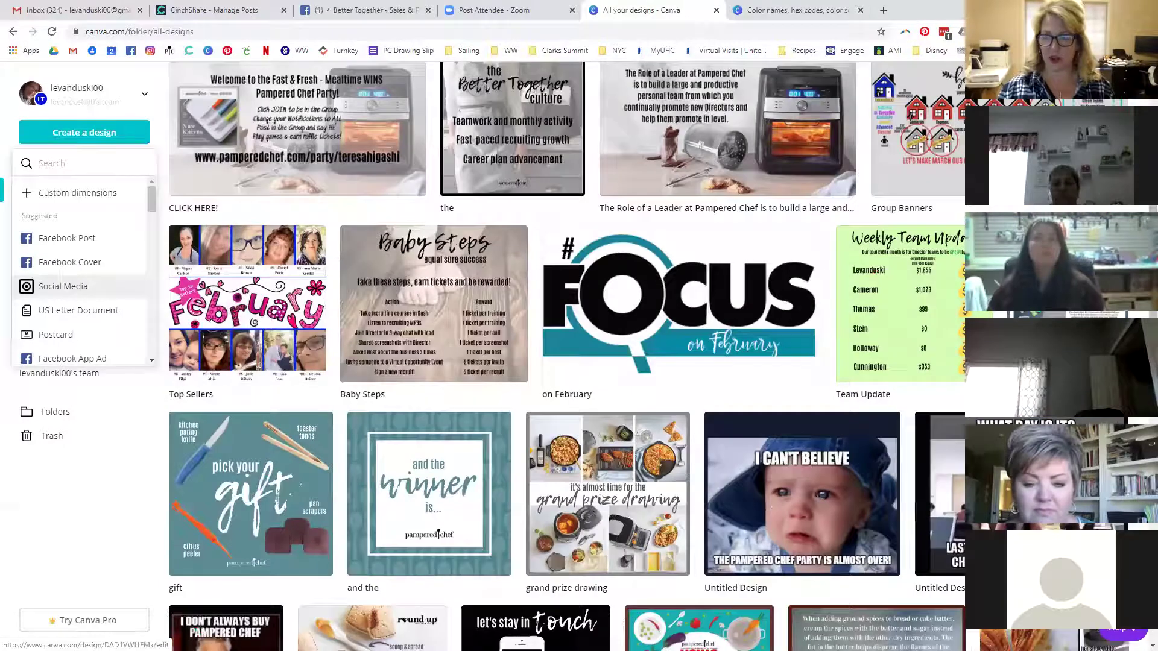
{"action": "scroll", "coordinate": [917, 199], "scroll_direction": "down", "scroll_amount": 1}
{"action": "scroll", "coordinate": [917, 199], "scroll_direction": "down", "scroll_amount": 2}
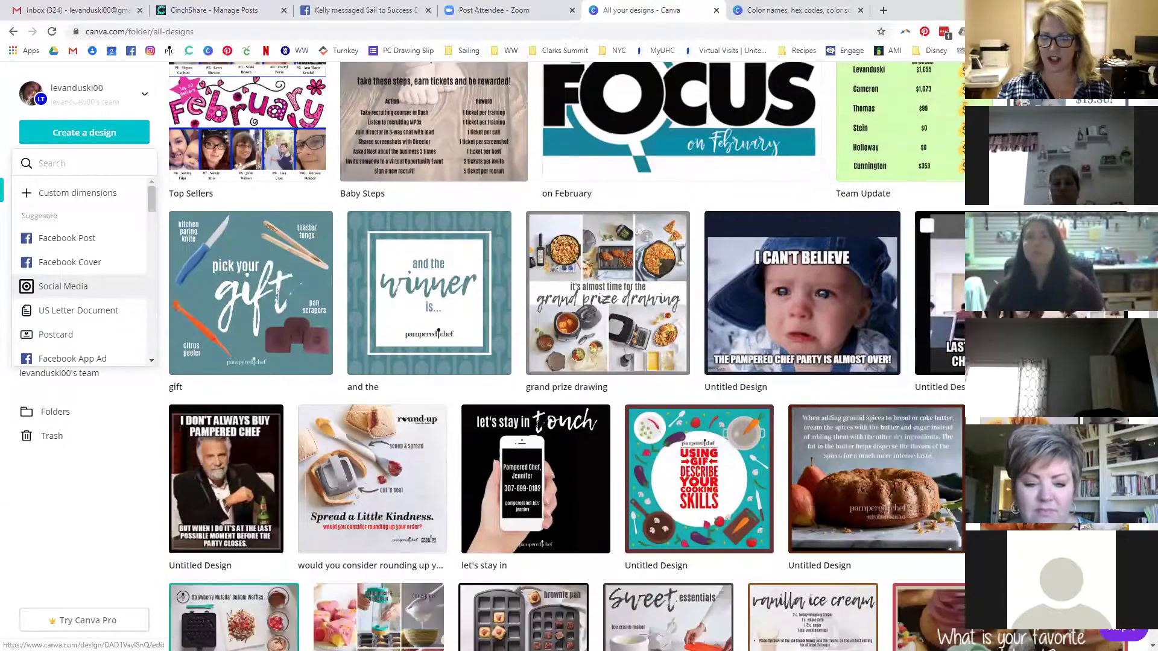
{"action": "scroll", "coordinate": [923, 229], "scroll_direction": "down", "scroll_amount": 2}
{"action": "scroll", "coordinate": [567, 356], "scroll_direction": "down", "scroll_amount": 4}
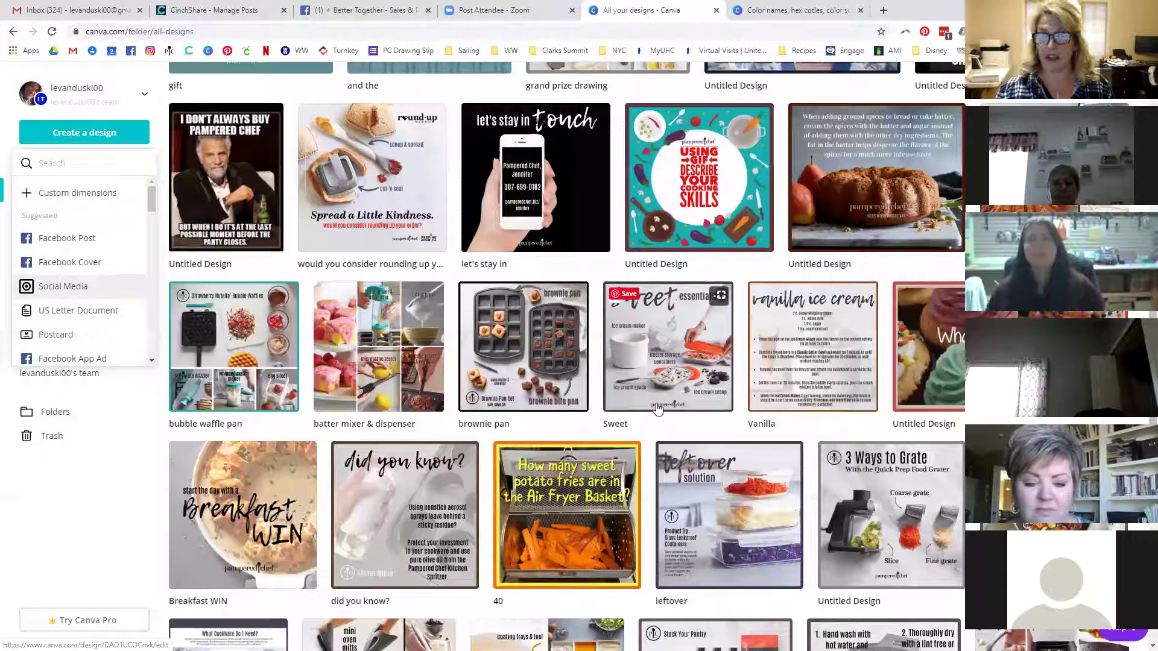
{"action": "left_click", "coordinate": [430, 359]}
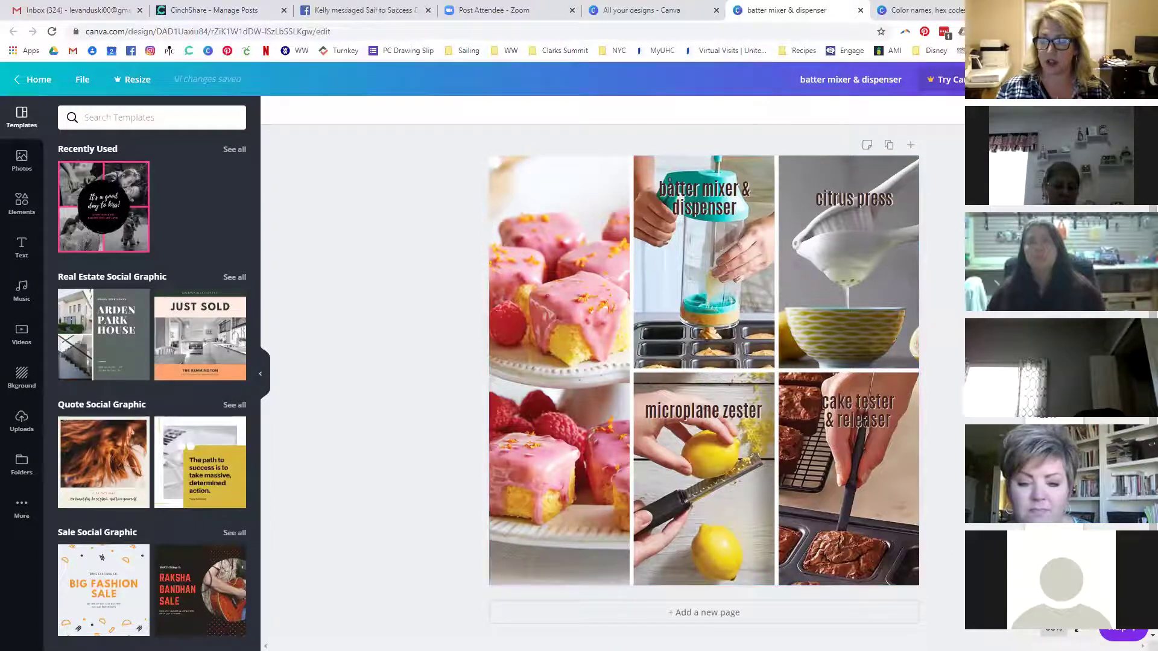
Examine the batter mixer photo and its caption up close, and return to the full-page view.
{"action": "scroll", "coordinate": [846, 371], "scroll_direction": "up", "scroll_amount": 5}
{"action": "scroll", "coordinate": [846, 377], "scroll_direction": "up", "scroll_amount": 3}
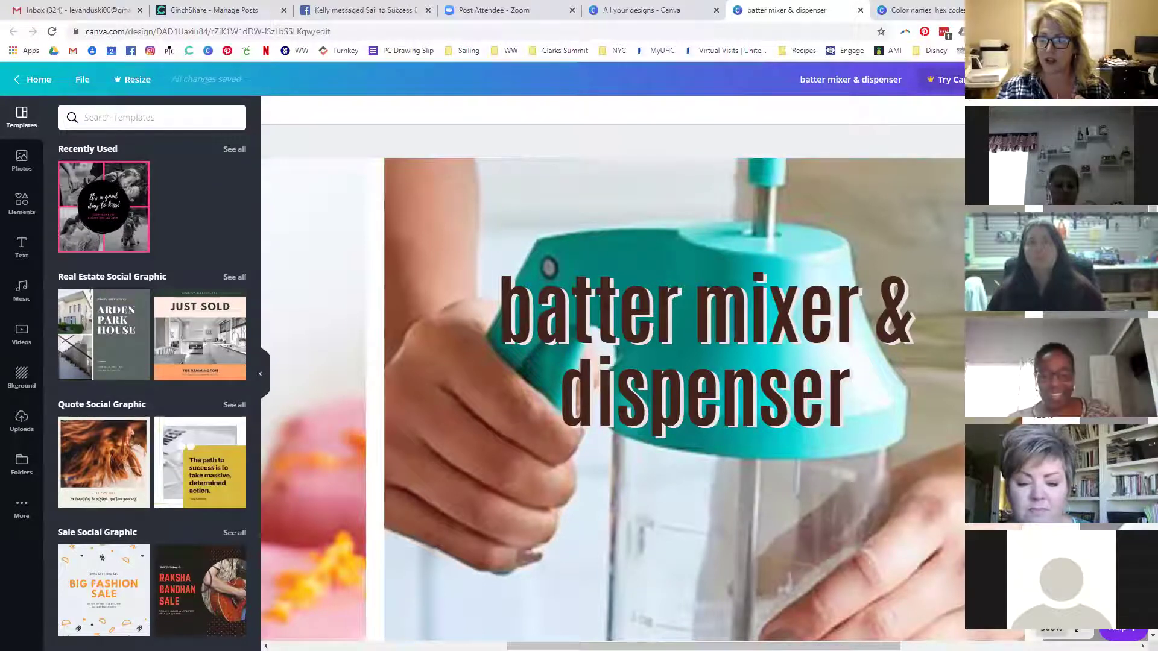
{"action": "key", "text": "ctrl+alt+0"}
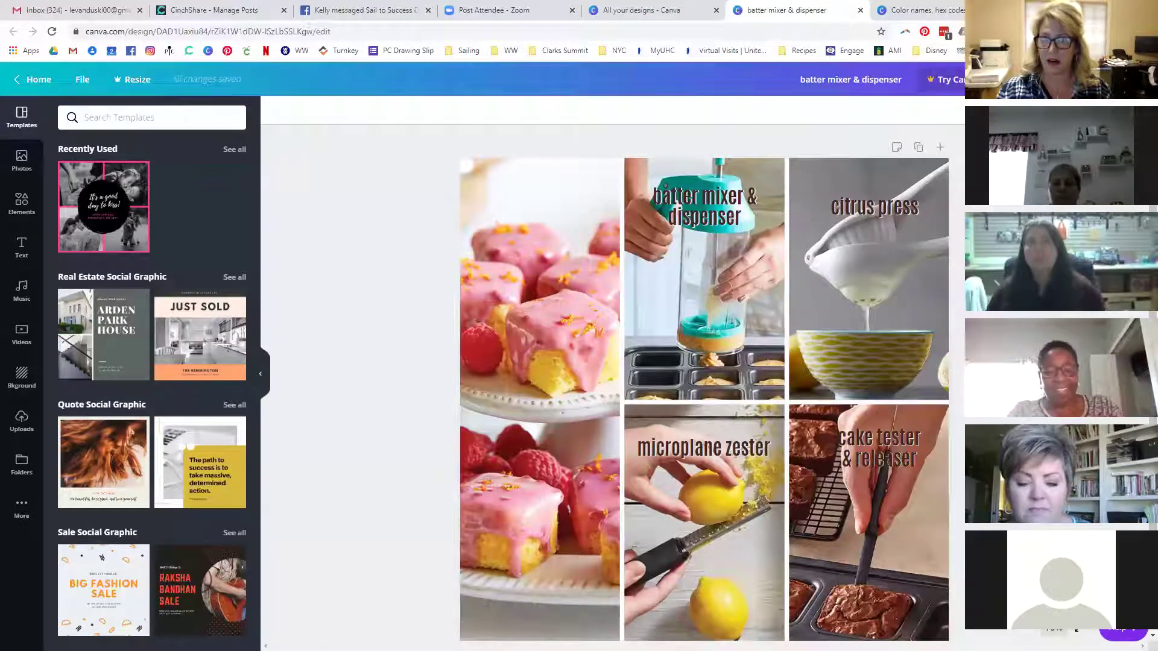
{"action": "scroll", "coordinate": [893, 345], "scroll_direction": "down", "scroll_amount": 1}
Return to the list of all your designs and create a new blank Social Media design.
{"action": "left_click", "coordinate": [643, 11]}
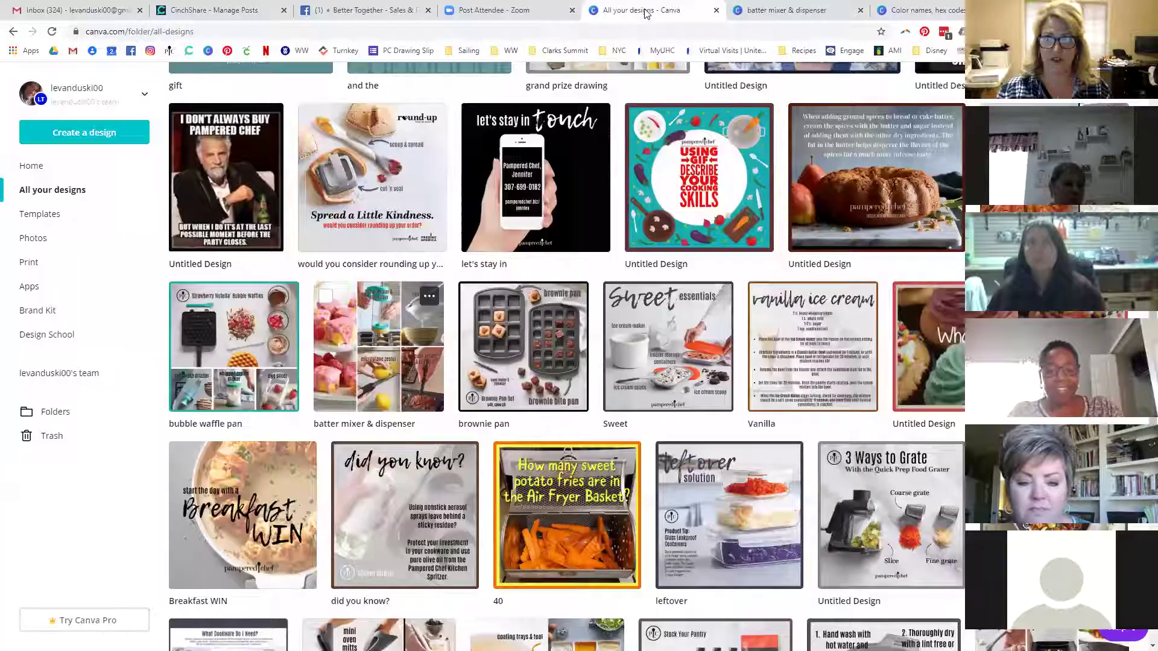
{"action": "left_click", "coordinate": [59, 134]}
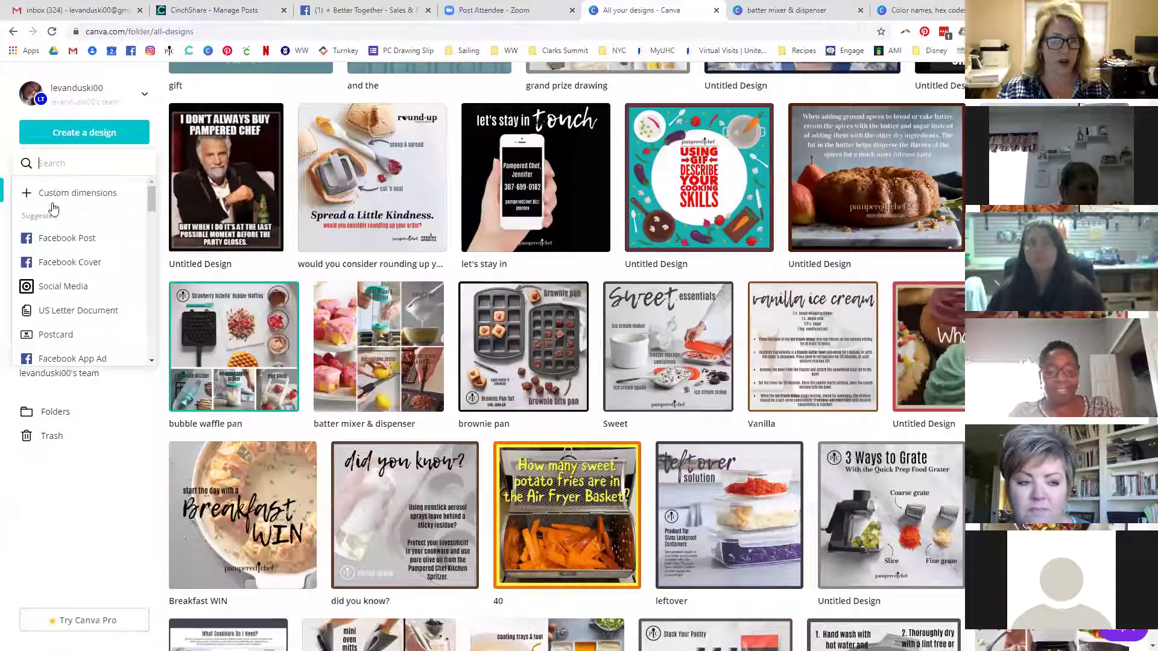
{"action": "left_click", "coordinate": [88, 287]}
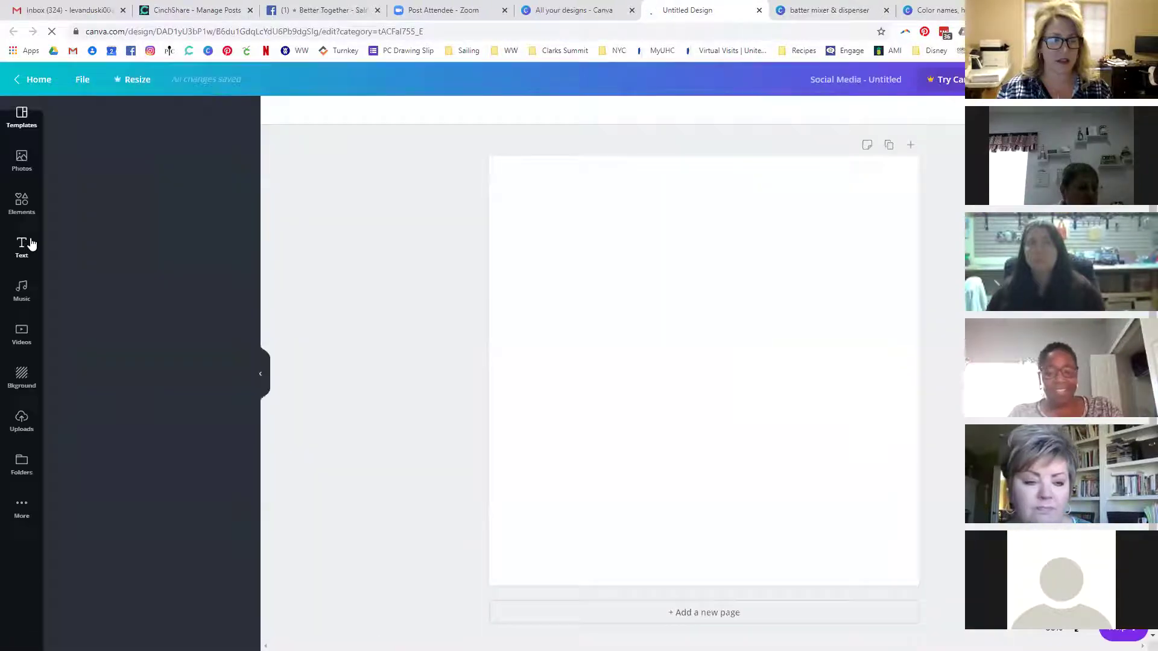
Add a three-cell grid with one wide cell above two unequal ones, and fill its top cell with the uploaded air fryer photo.
{"action": "left_click", "coordinate": [19, 202]}
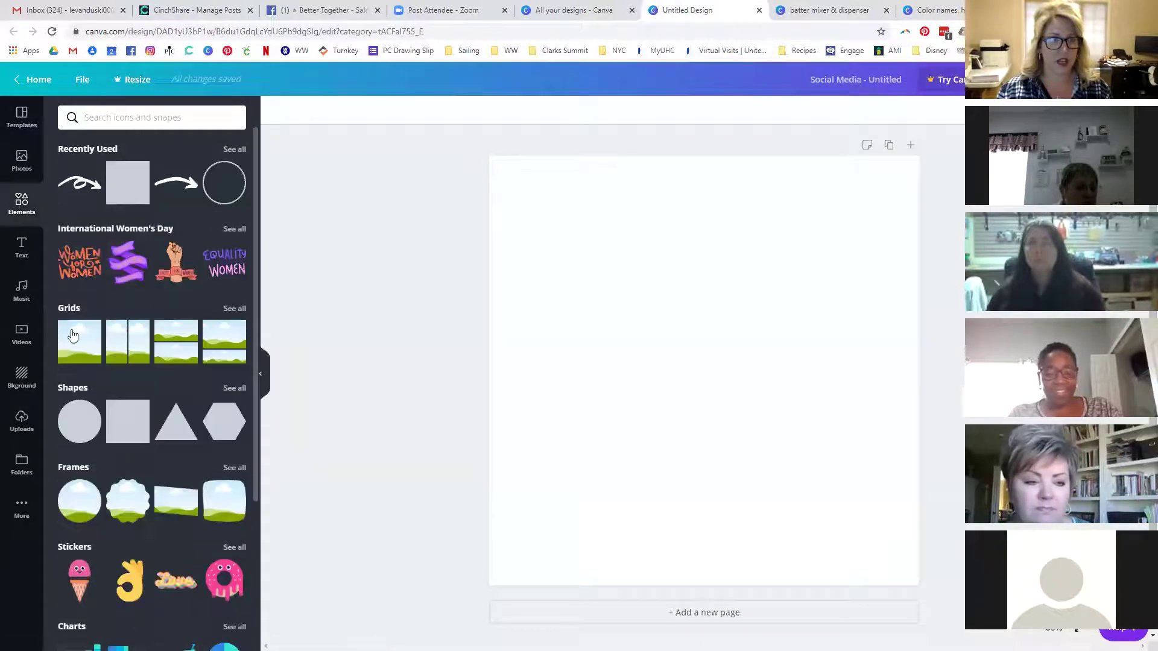
{"action": "left_click", "coordinate": [229, 310]}
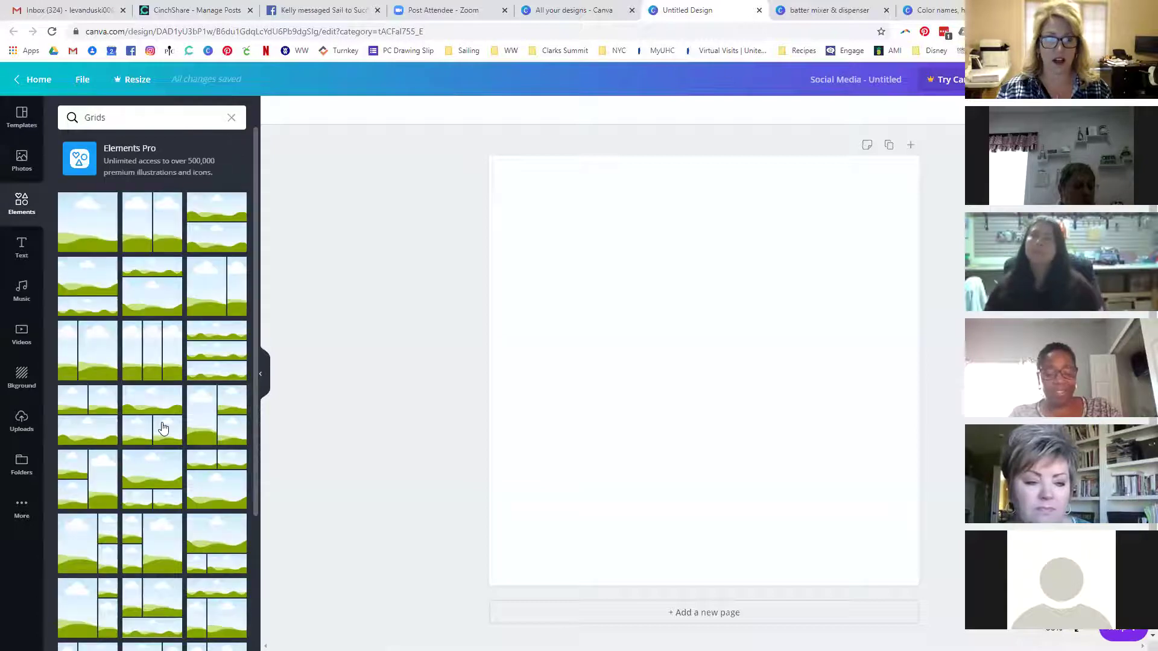
{"action": "scroll", "coordinate": [169, 415], "scroll_direction": "down", "scroll_amount": 4}
{"action": "scroll", "coordinate": [171, 417], "scroll_direction": "down", "scroll_amount": 5}
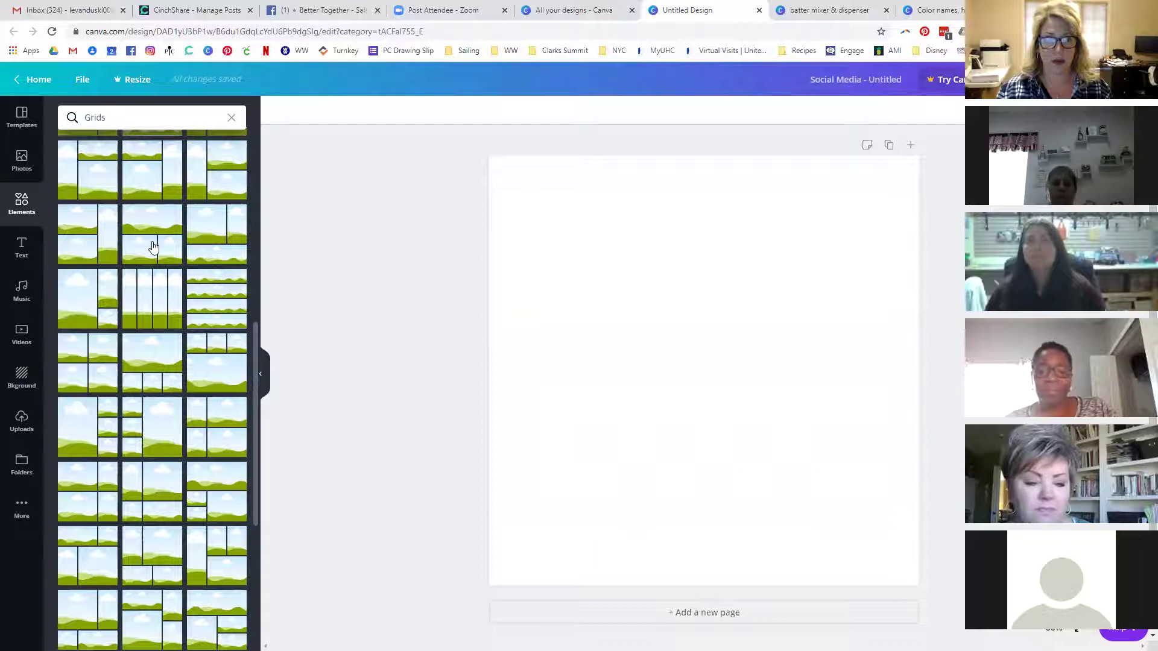
{"action": "left_click", "coordinate": [152, 253]}
{"action": "left_click", "coordinate": [24, 416]}
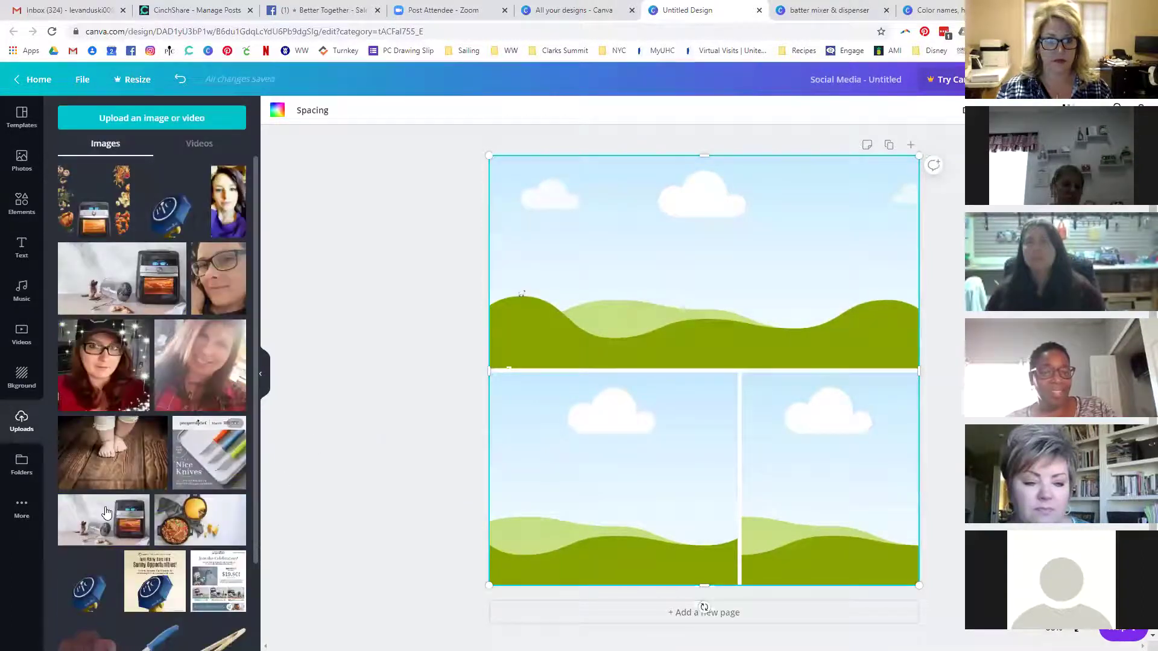
{"action": "left_click", "coordinate": [120, 519]}
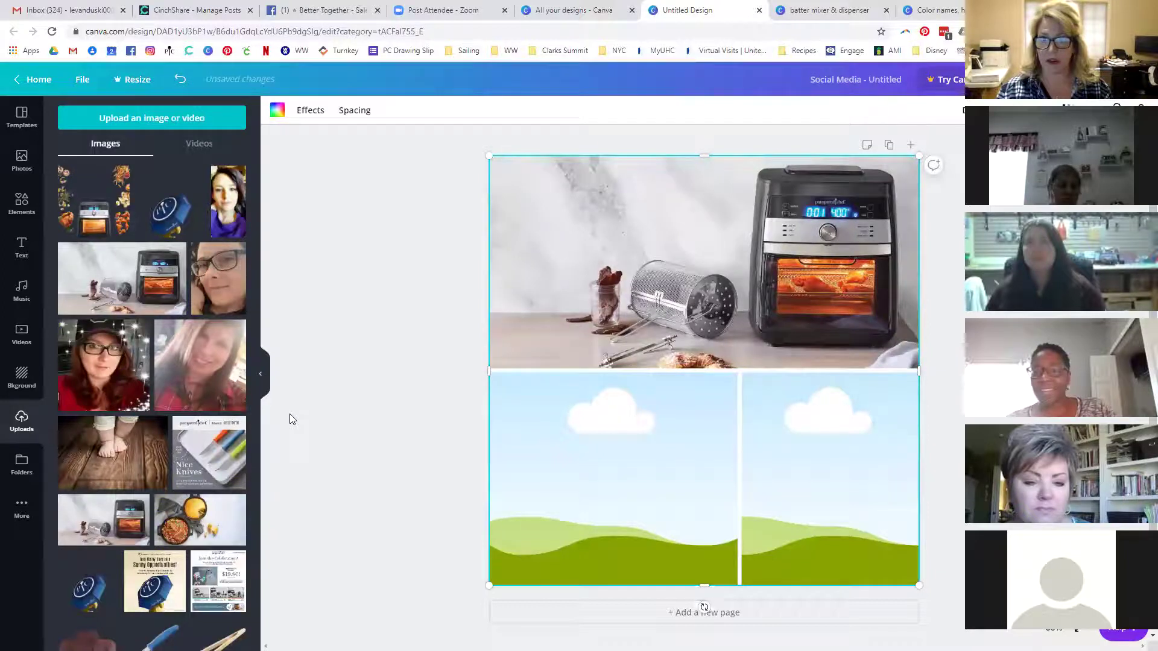
Try the uploaded skillet photo in the grid's lower-left cell, and remove it from the cell.
{"action": "scroll", "coordinate": [199, 519], "scroll_direction": "down", "scroll_amount": 1}
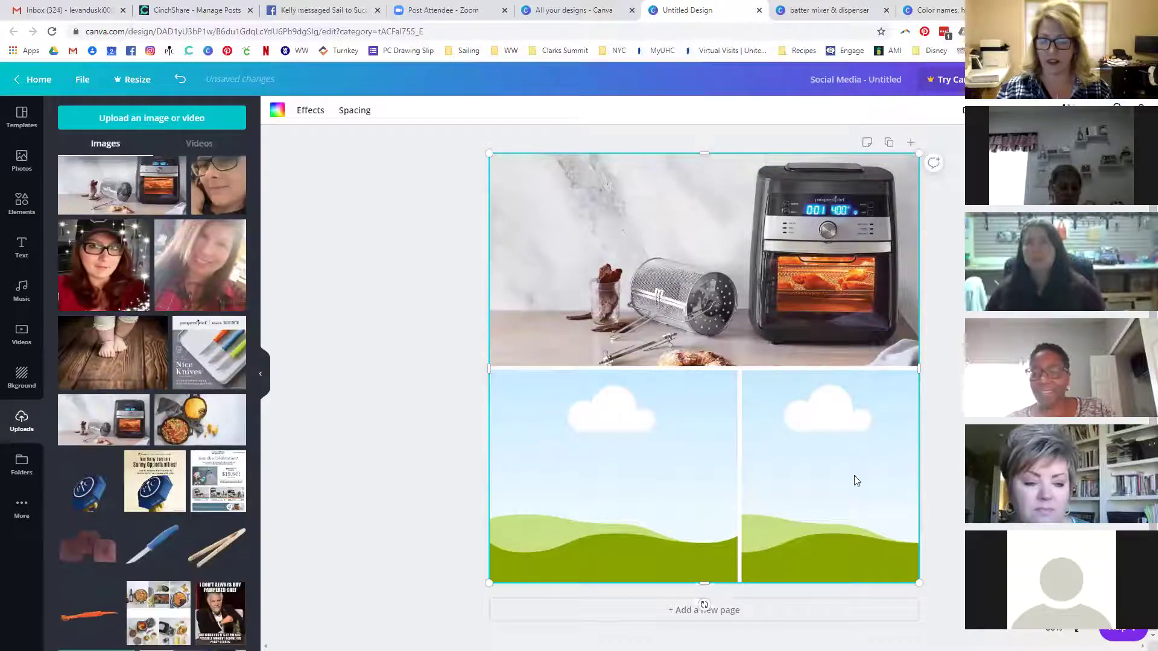
{"action": "left_click_drag", "start_coordinate": [197, 426], "coordinate": [530, 546]}
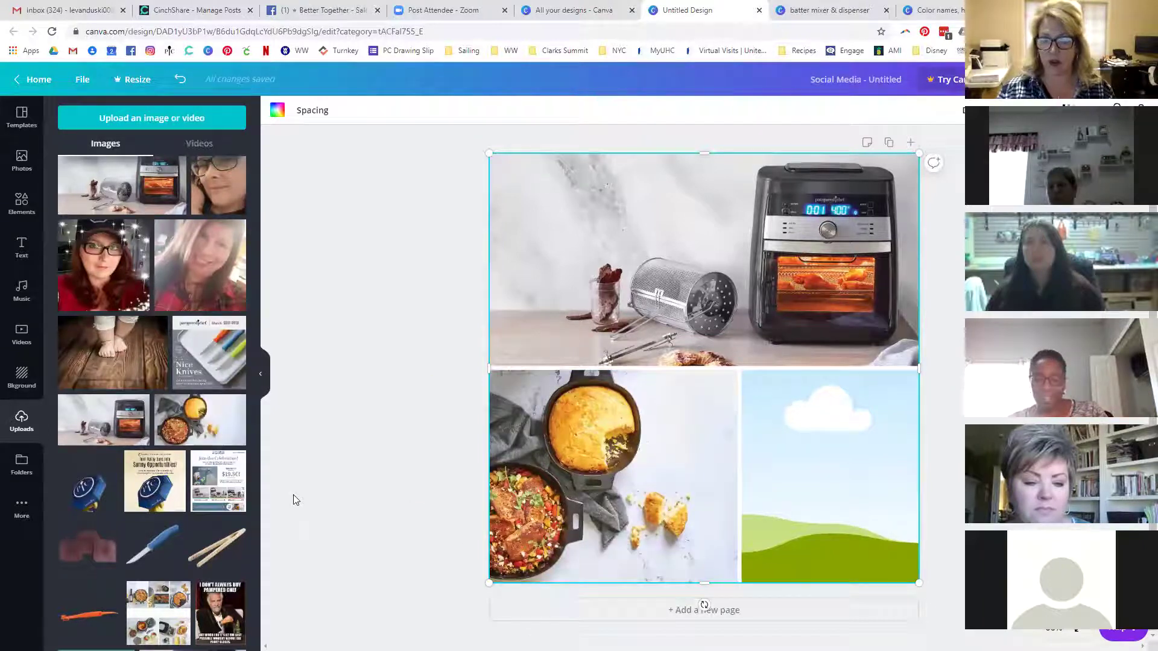
{"action": "left_click", "coordinate": [603, 496]}
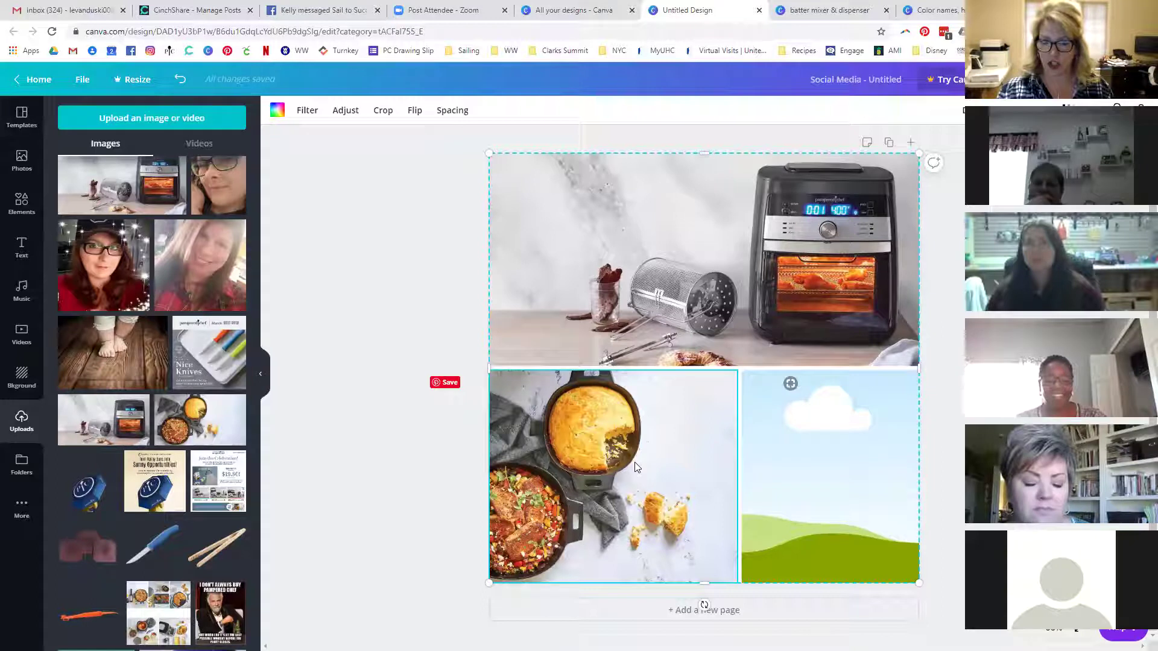
{"action": "key", "text": "Delete"}
Add the skillet photo separately, crop away its empty right side, try it in the lower-left cell, and remove it.
{"action": "left_click", "coordinate": [200, 420]}
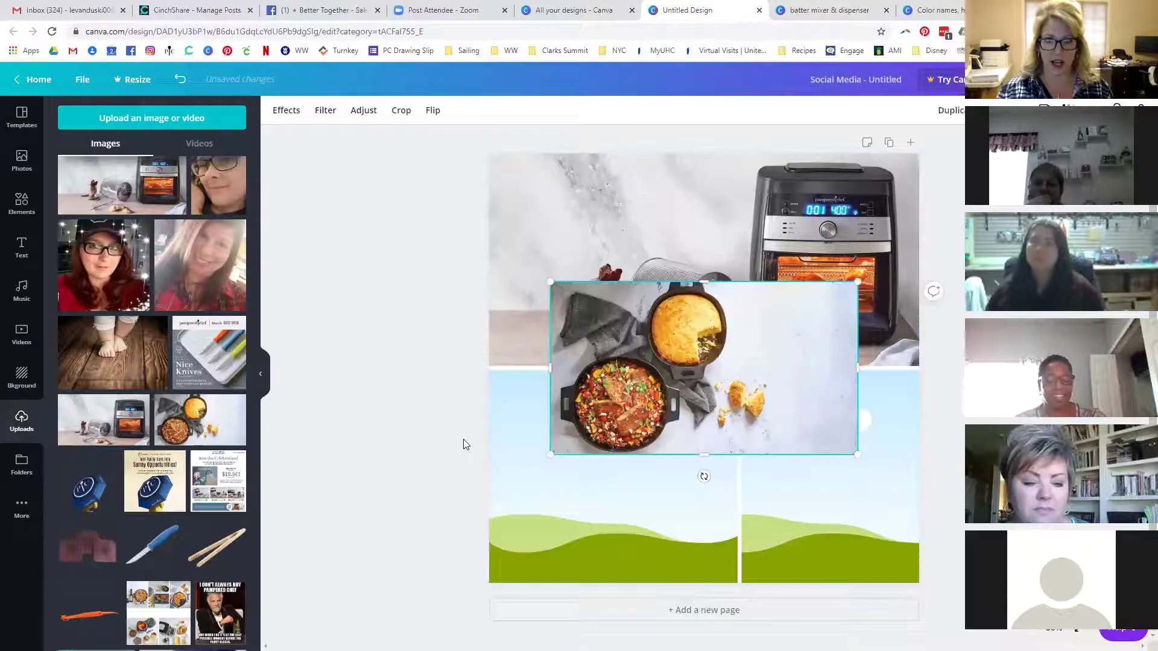
{"action": "left_click", "coordinate": [401, 110]}
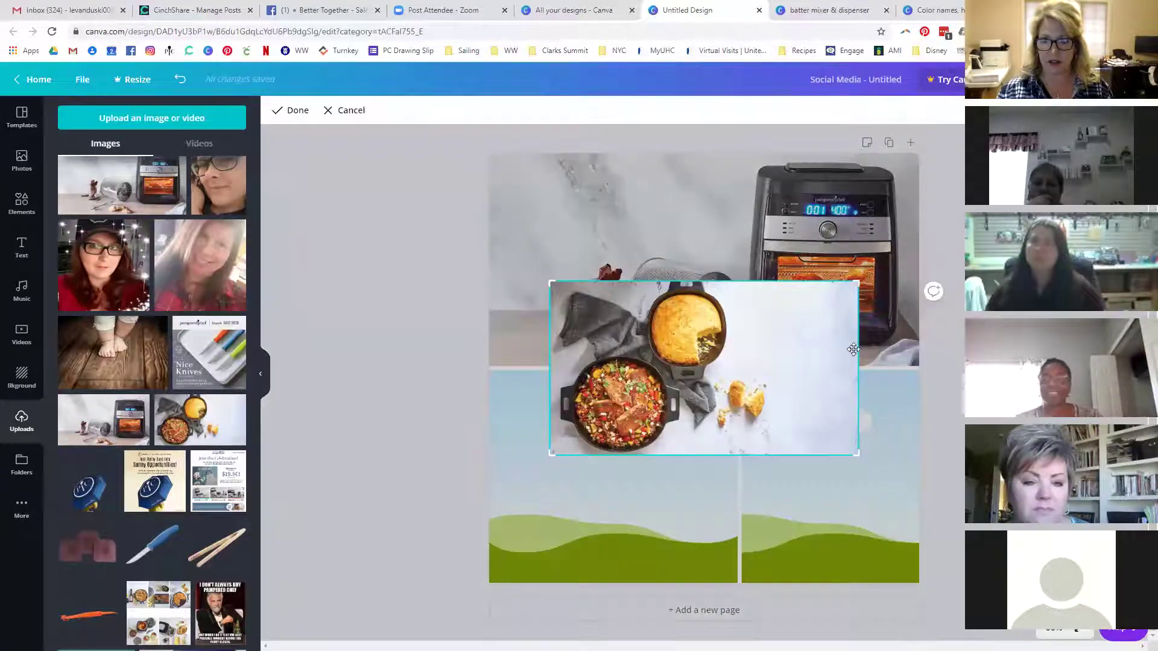
{"action": "left_click_drag", "start_coordinate": [852, 444], "coordinate": [739, 459]}
{"action": "left_click", "coordinate": [298, 110]}
{"action": "left_click_drag", "start_coordinate": [603, 348], "coordinate": [597, 393]}
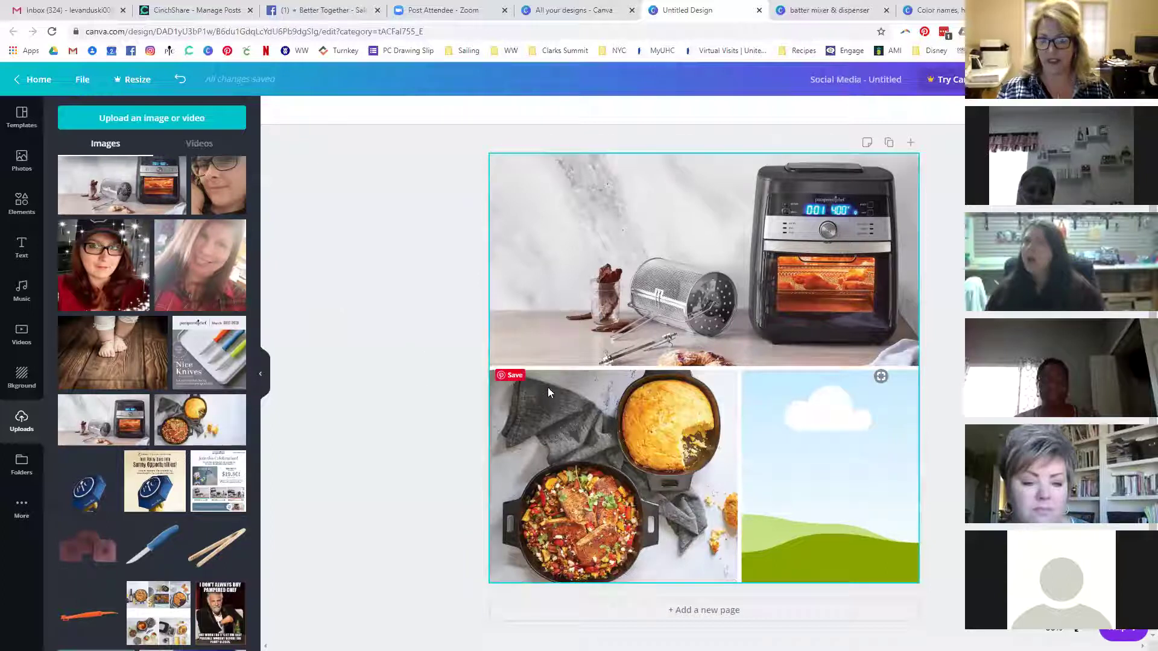
{"action": "left_click", "coordinate": [642, 484]}
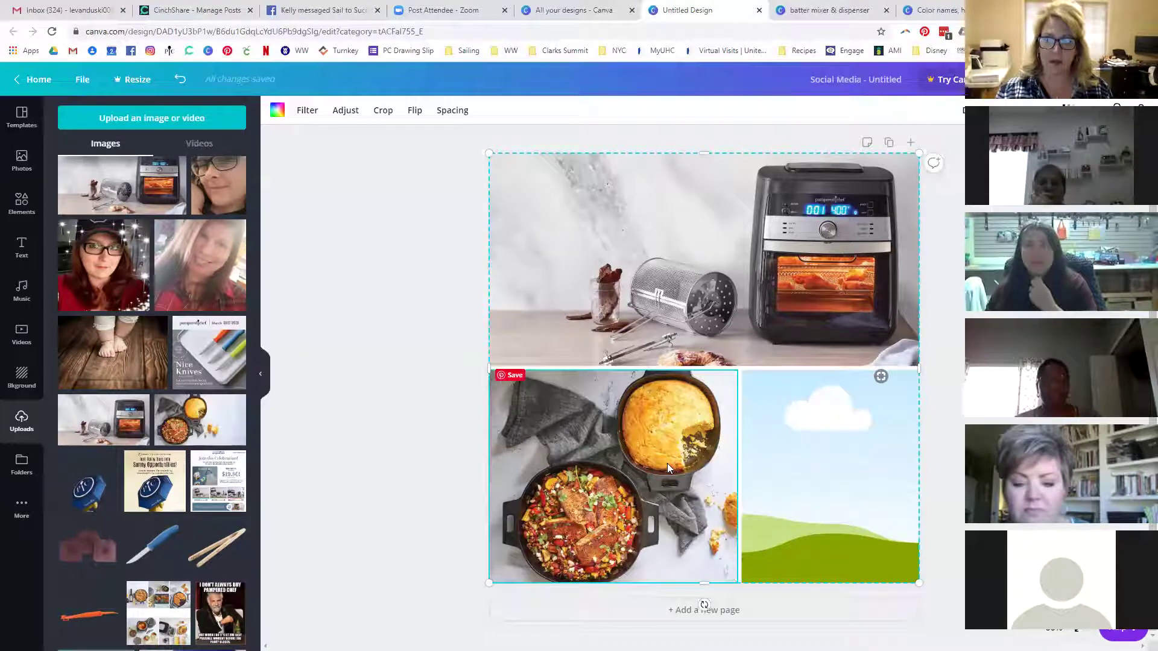
{"action": "left_click_drag", "start_coordinate": [667, 464], "coordinate": [311, 366]}
Place the uncropped skillet photo in the lower-left cell, shift it so both pans show, and remove it.
{"action": "left_click_drag", "start_coordinate": [199, 419], "coordinate": [600, 482]}
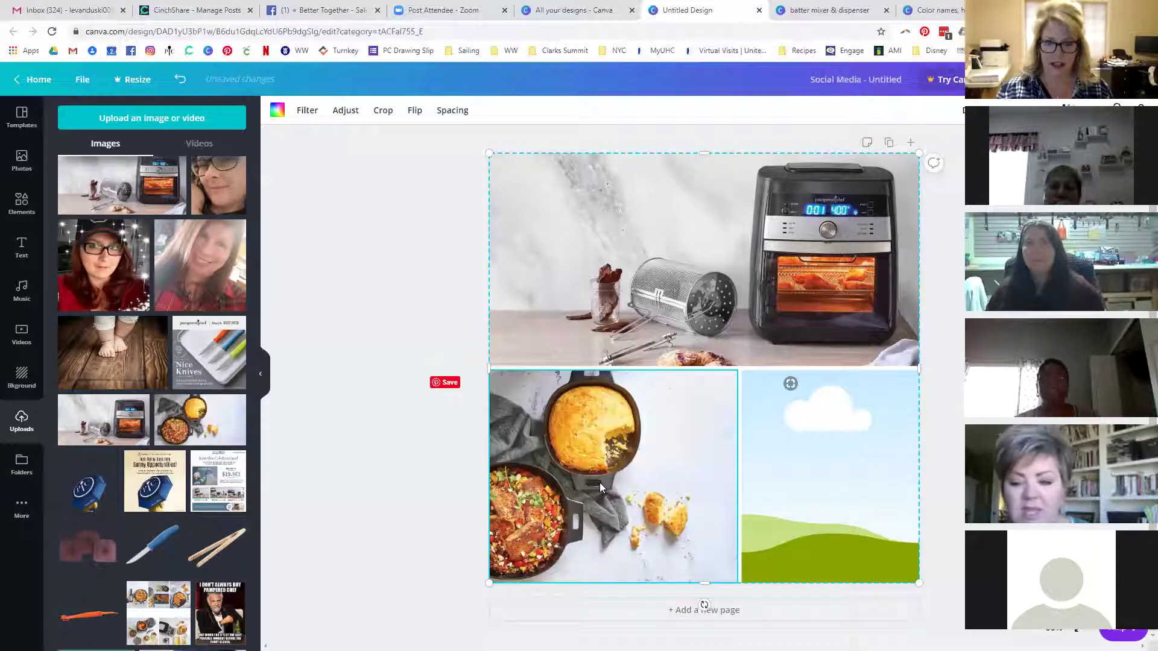
{"action": "double_click", "coordinate": [605, 484]}
{"action": "left_click_drag", "start_coordinate": [605, 484], "coordinate": [657, 490]}
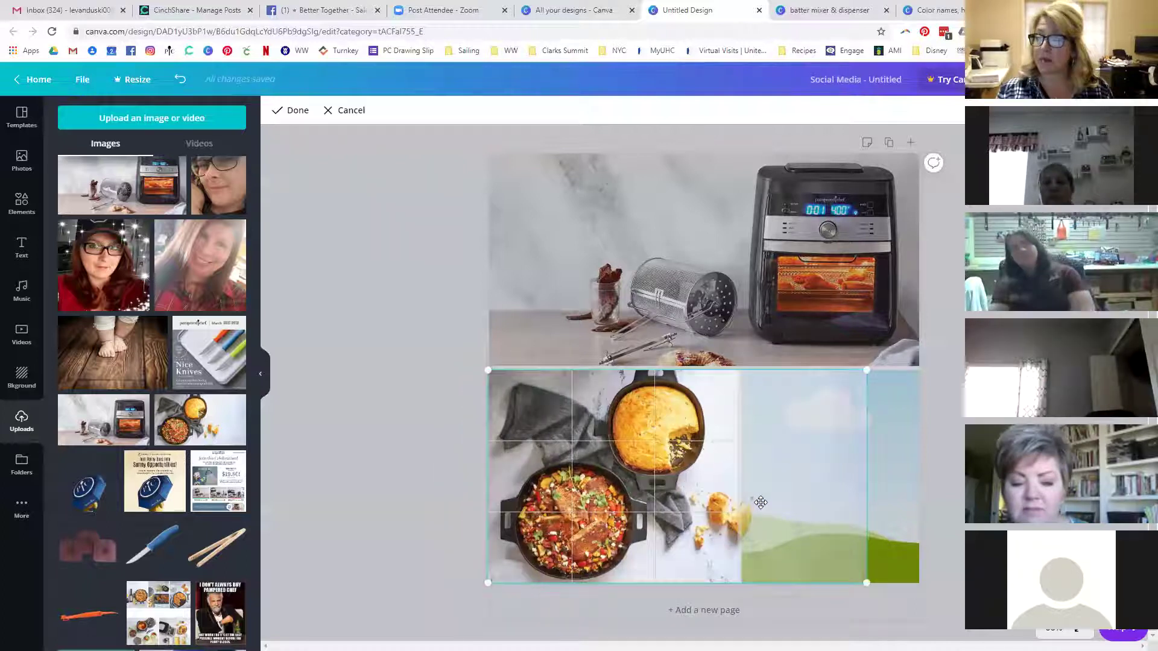
{"action": "left_click_drag", "start_coordinate": [680, 485], "coordinate": [686, 512]}
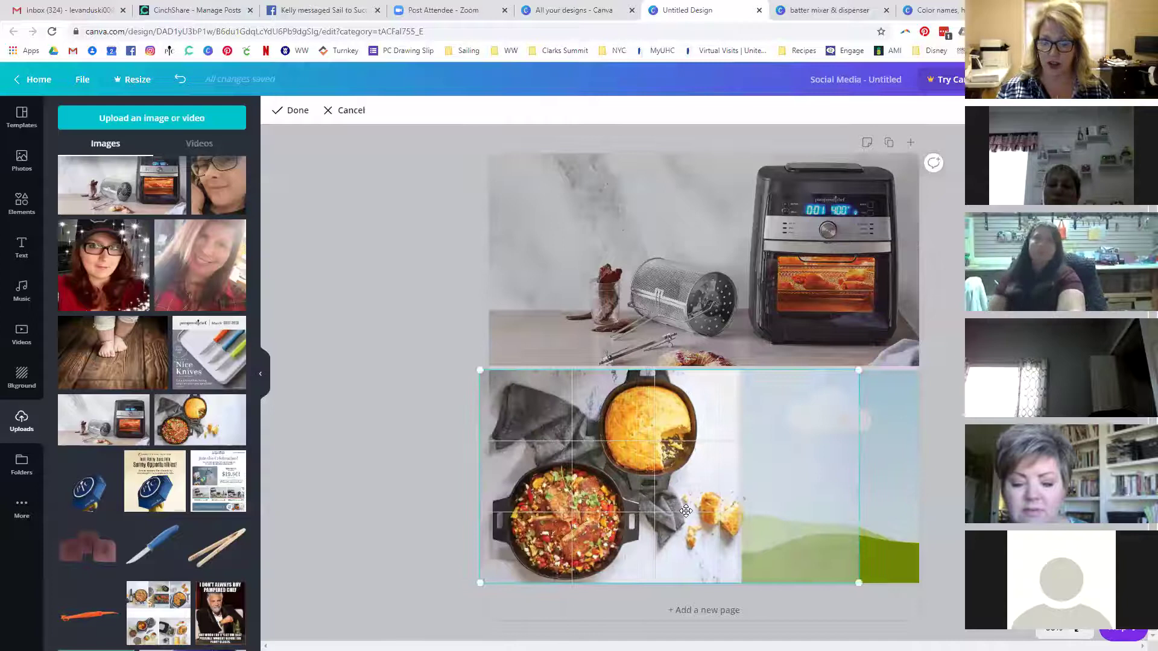
{"action": "key", "text": "Delete"}
Look through the uploaded images for a photo to use in the grid's empty lower cells.
{"action": "scroll", "coordinate": [201, 368], "scroll_direction": "down", "scroll_amount": 3}
{"action": "scroll", "coordinate": [201, 368], "scroll_direction": "down", "scroll_amount": 5}
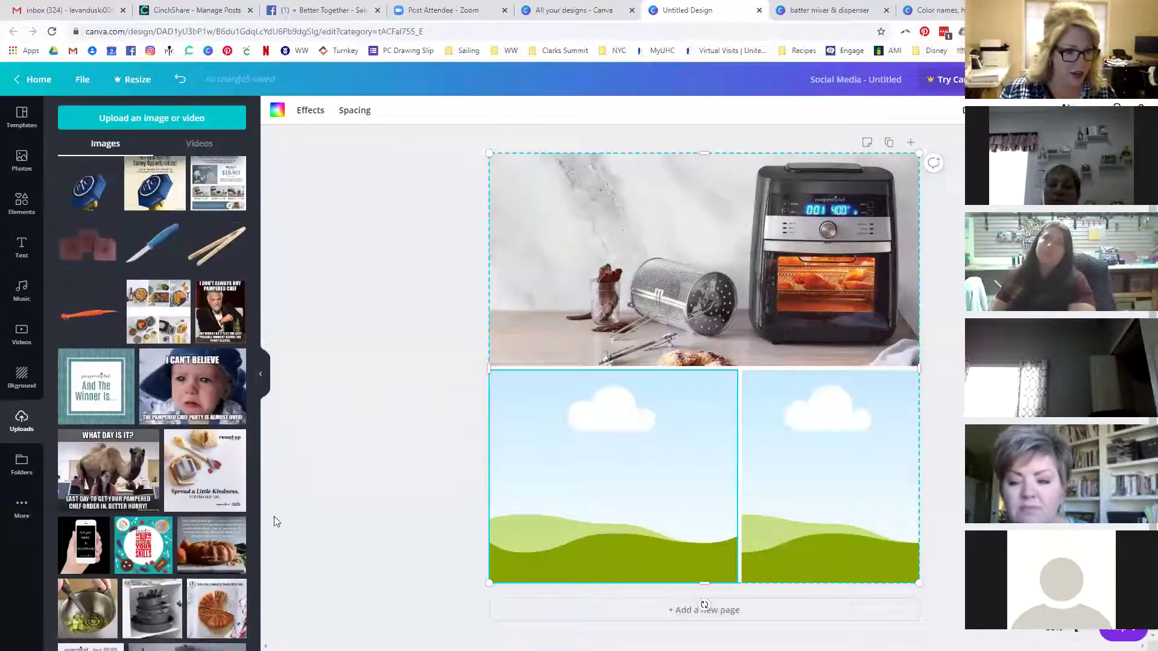
Try the nonstick cookware photo from the uploads in the wide lower-left grid cell and remove it again.
{"action": "left_click", "coordinate": [152, 408]}
{"action": "left_click_drag", "start_coordinate": [722, 460], "coordinate": [592, 542]}
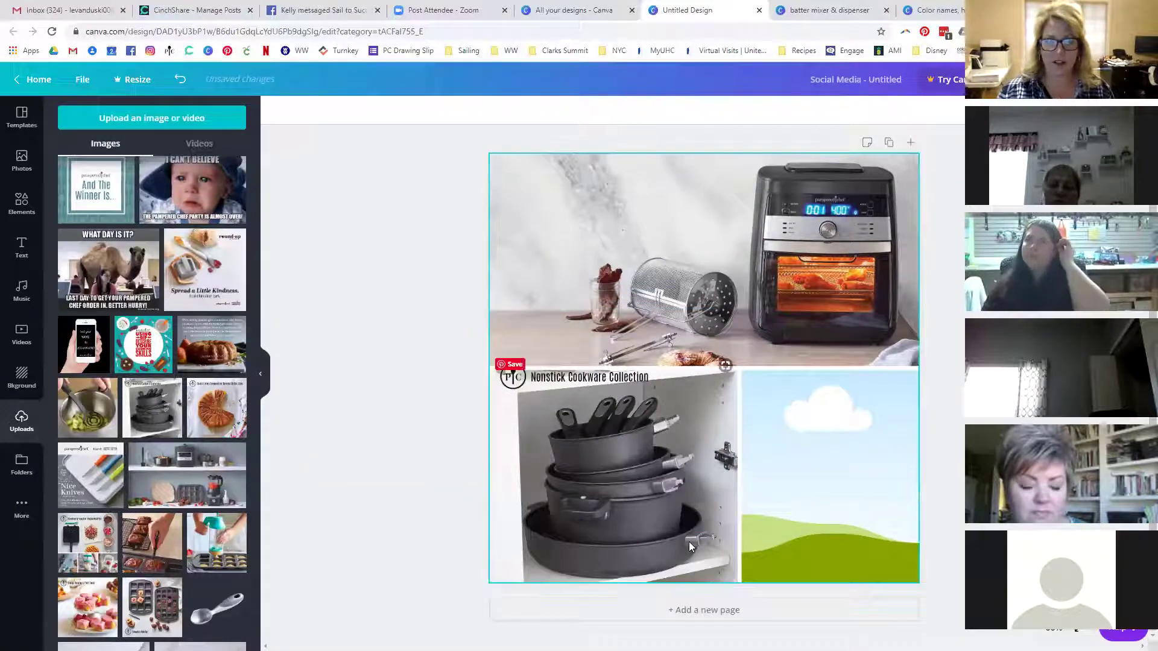
{"action": "left_click", "coordinate": [583, 517]}
{"action": "key", "text": "Delete"}
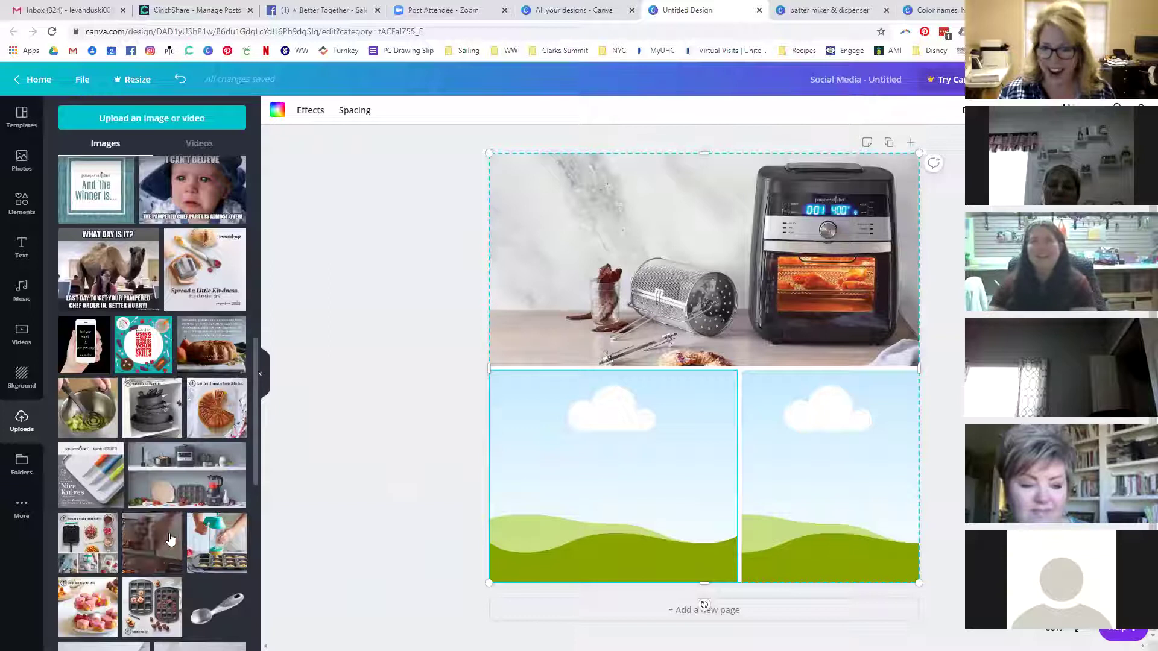
Try the brownie pan photo in the lower-left grid cell, reposition it inside the frame and remove it again.
{"action": "left_click_drag", "start_coordinate": [152, 543], "coordinate": [517, 512]}
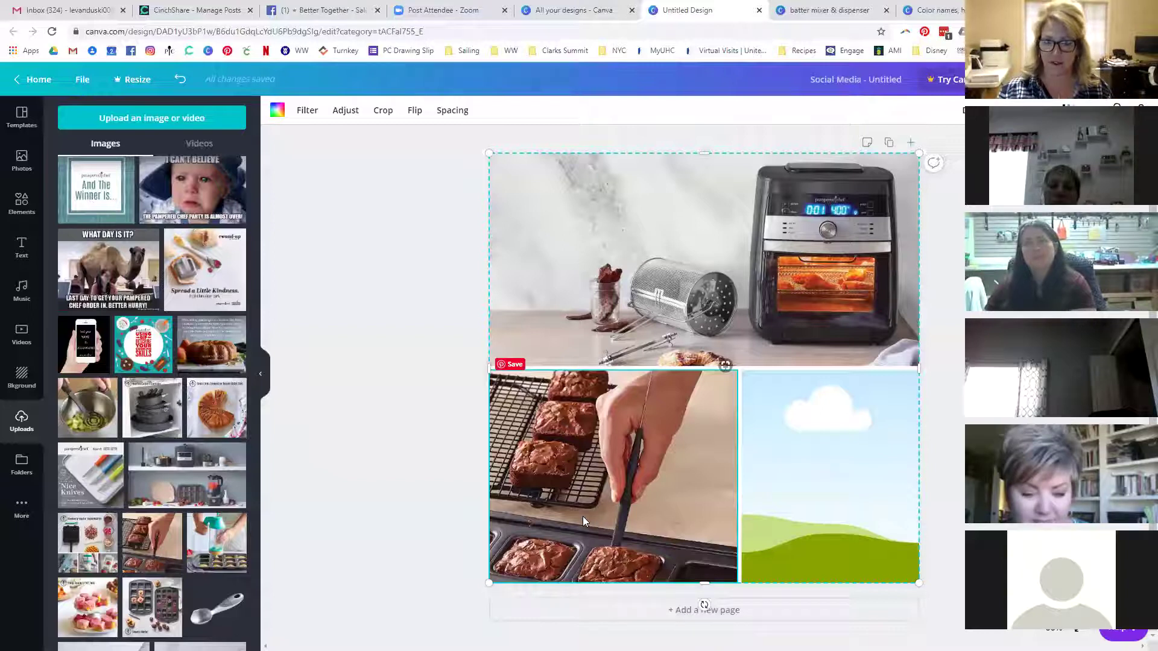
{"action": "double_click", "coordinate": [583, 516]}
{"action": "left_click_drag", "start_coordinate": [583, 516], "coordinate": [610, 455]}
{"action": "key", "text": "Escape"}
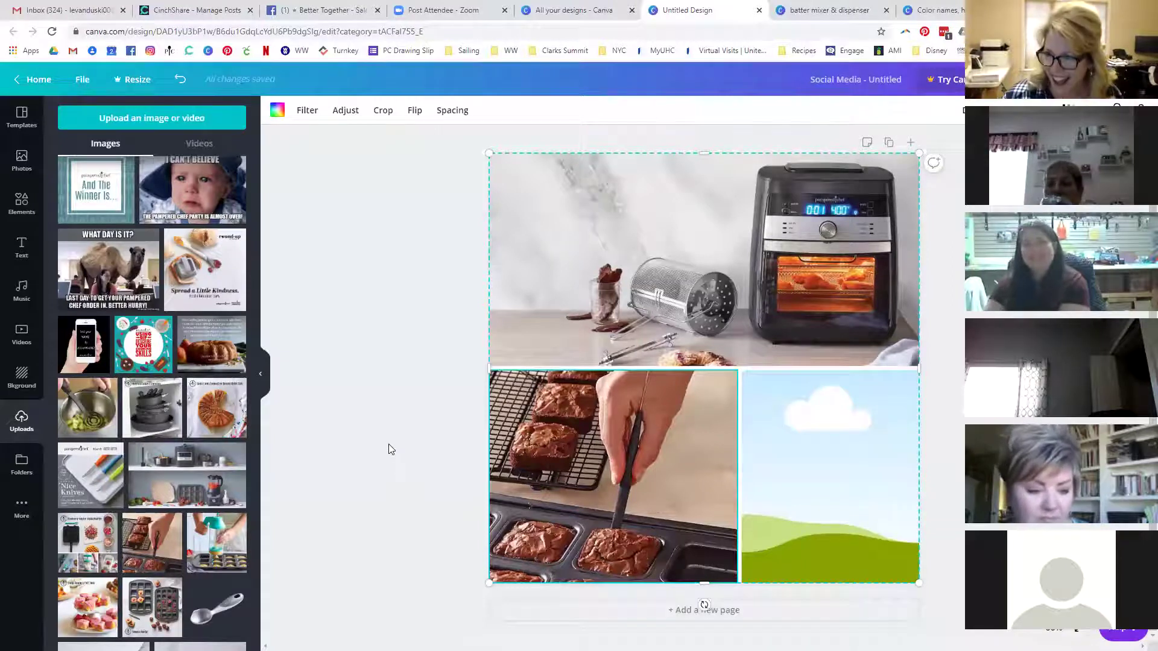
{"action": "key", "text": "Delete"}
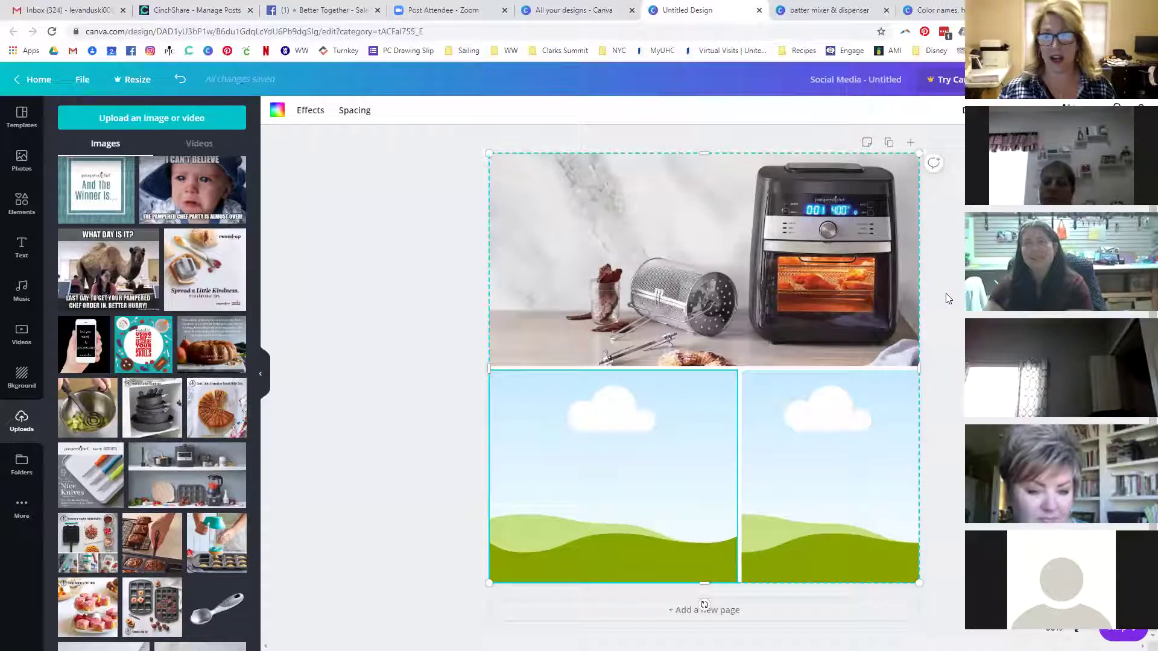
Close the untitled social media design and the batter mixer and color names pages.
{"action": "left_click", "coordinate": [759, 12]}
{"action": "left_click", "coordinate": [758, 12]}
{"action": "left_click", "coordinate": [758, 12]}
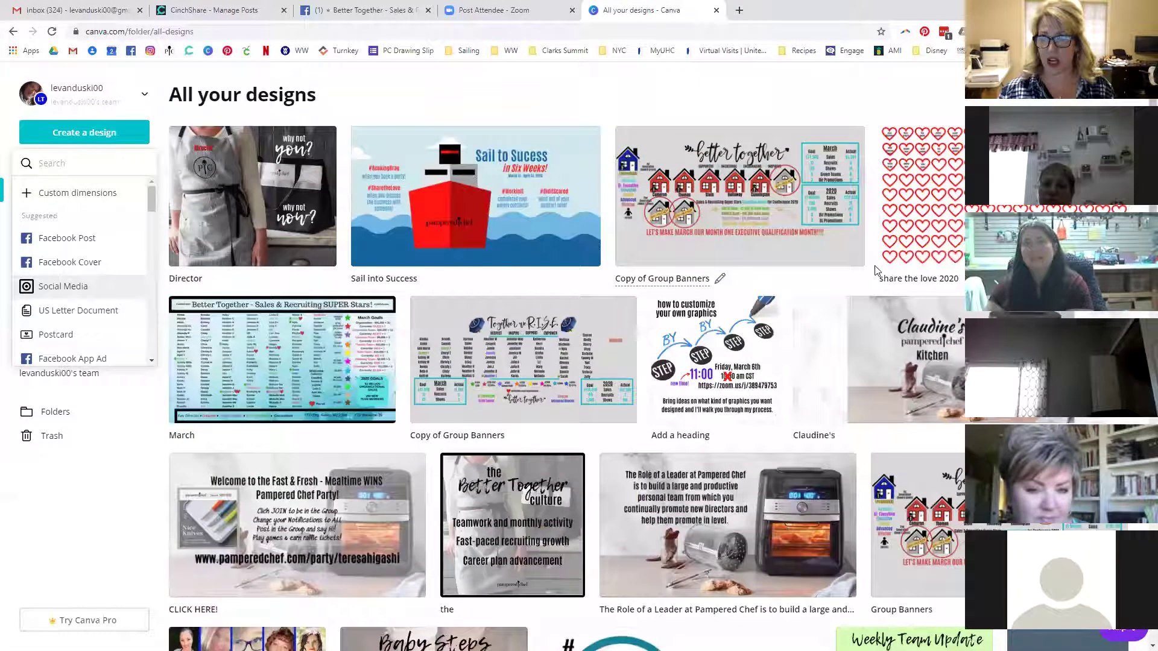
Create a blank design with custom dimensions of 1920 × 1080 px from the Canva home page.
{"action": "left_click", "coordinate": [82, 138]}
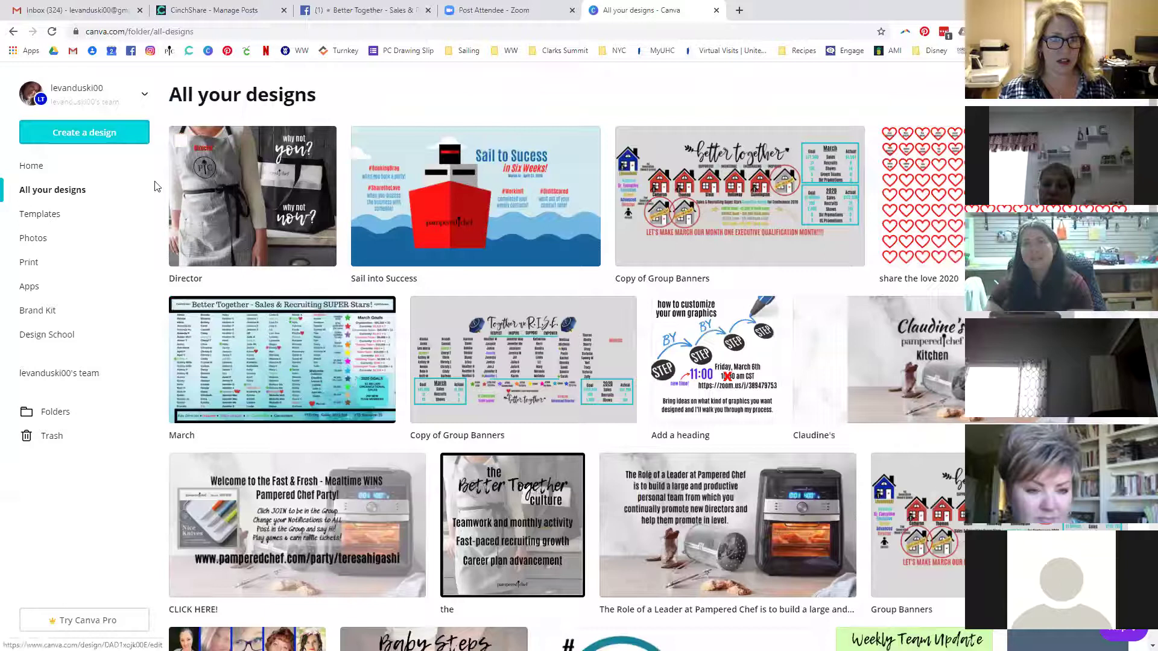
{"action": "left_click", "coordinate": [31, 166]}
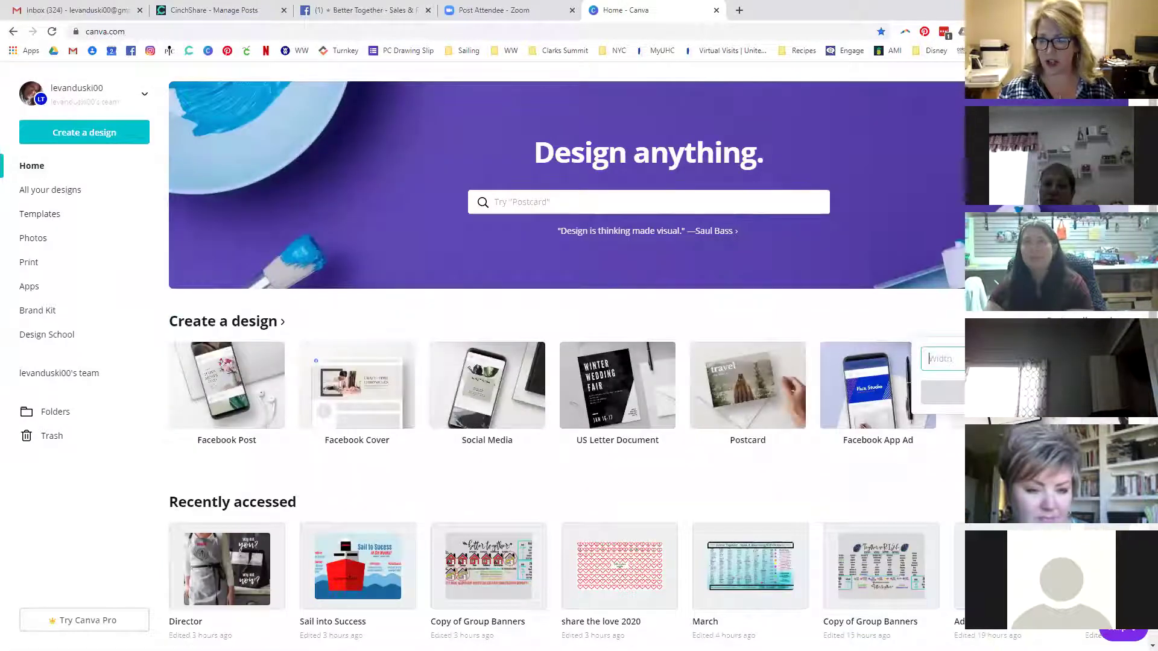
{"action": "type", "text": "1920"}
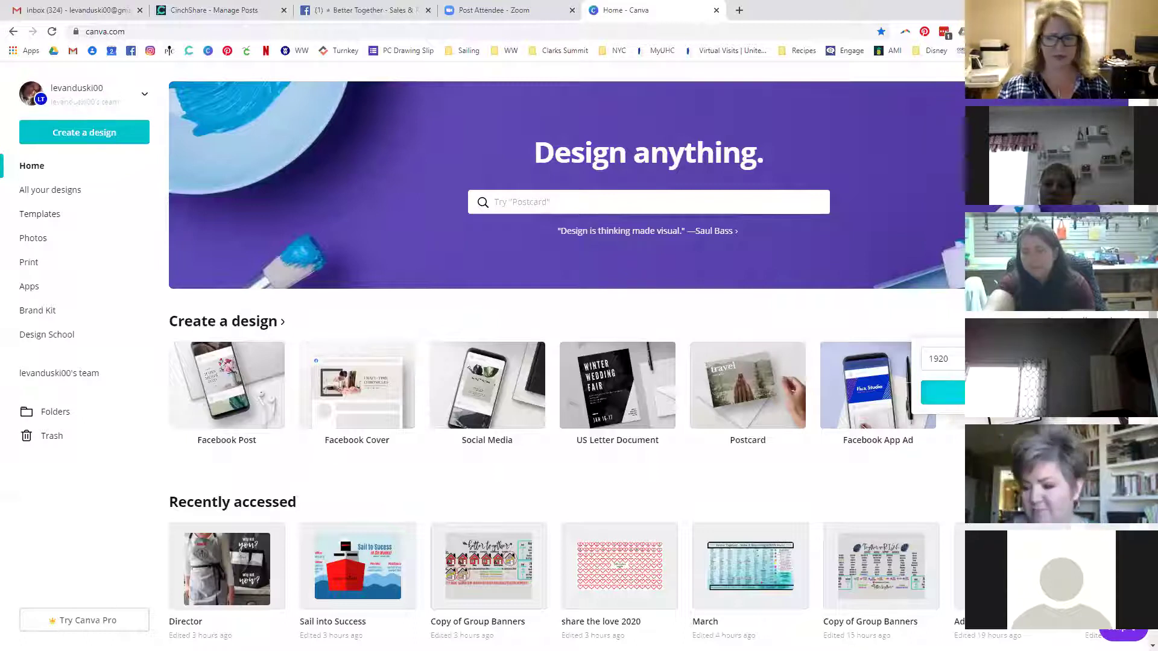
{"action": "left_click", "coordinate": [947, 392]}
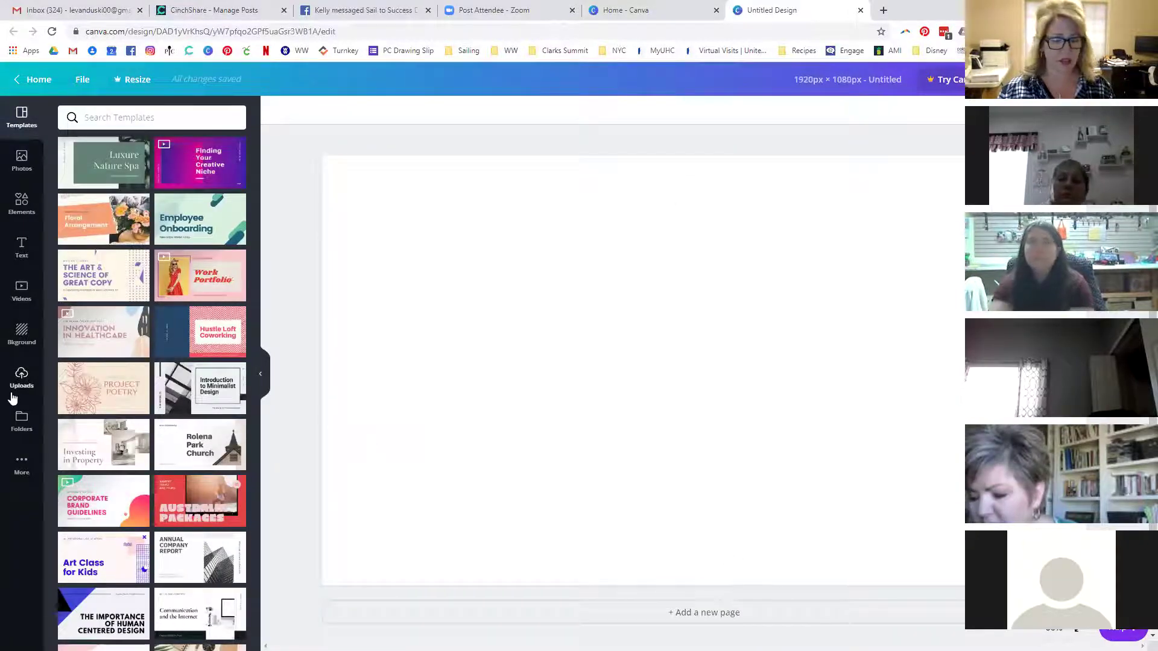
Place the uploaded air fryer photo on the page and enlarge it to fill the whole canvas.
{"action": "left_click", "coordinate": [21, 377]}
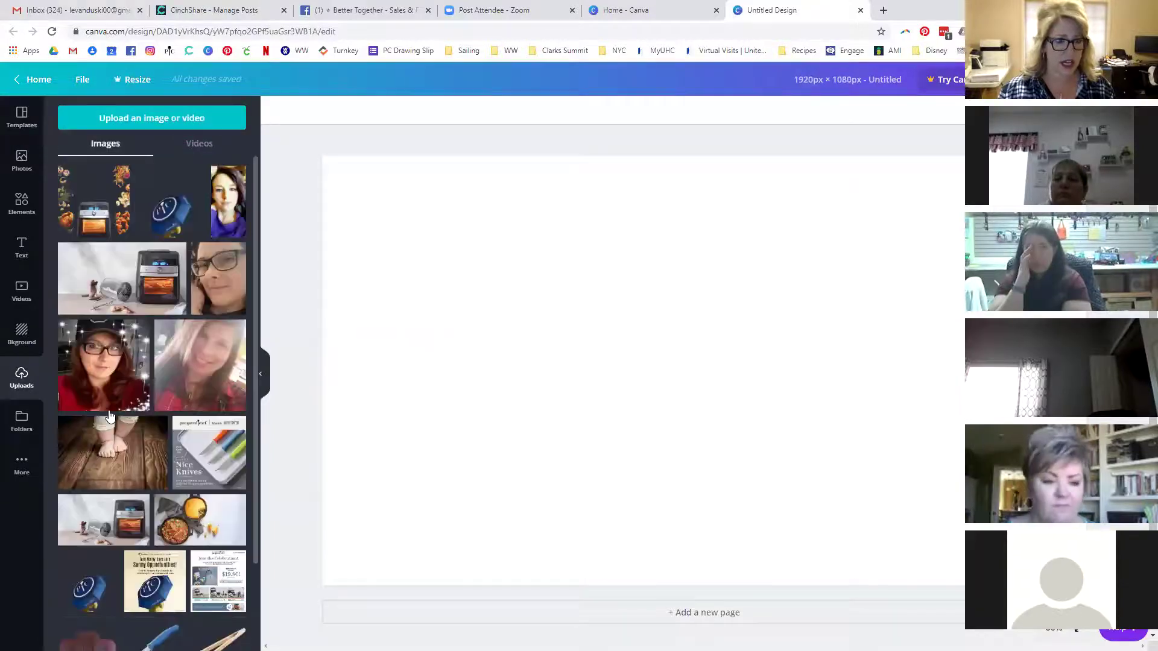
{"action": "left_click", "coordinate": [119, 301]}
{"action": "left_click_drag", "start_coordinate": [429, 217], "coordinate": [305, 176]}
{"action": "left_click_drag", "start_coordinate": [977, 524], "coordinate": [1087, 586]}
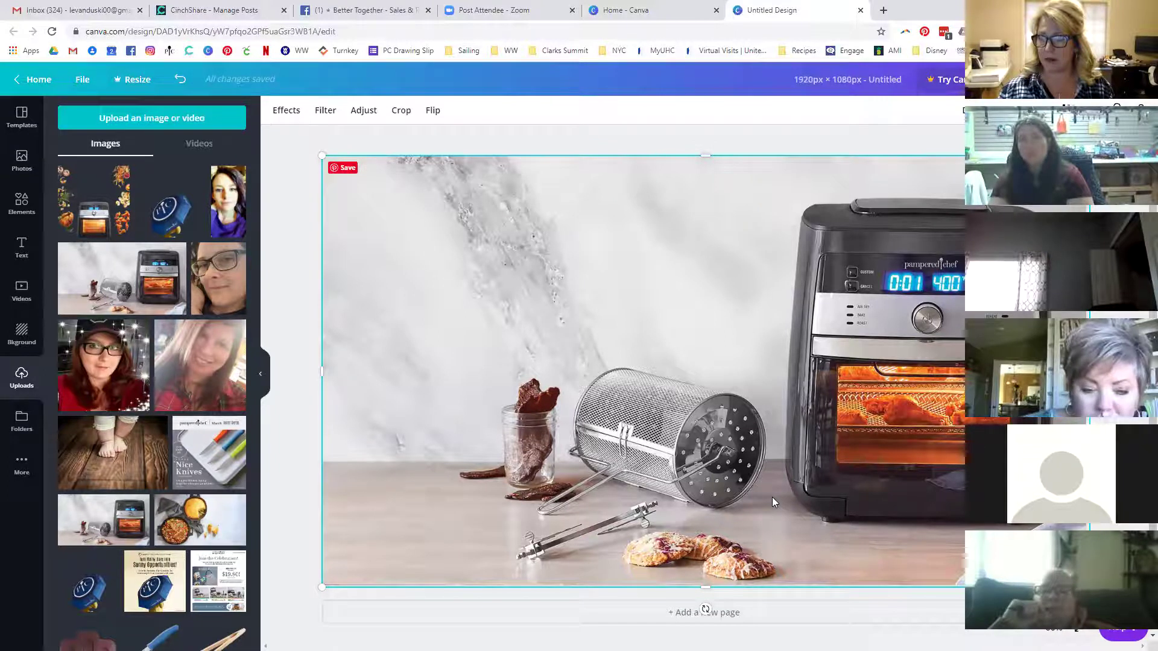
Browse all existing designs and open the "CLICK HERE!" party welcome design as an example.
{"action": "left_click", "coordinate": [630, 10]}
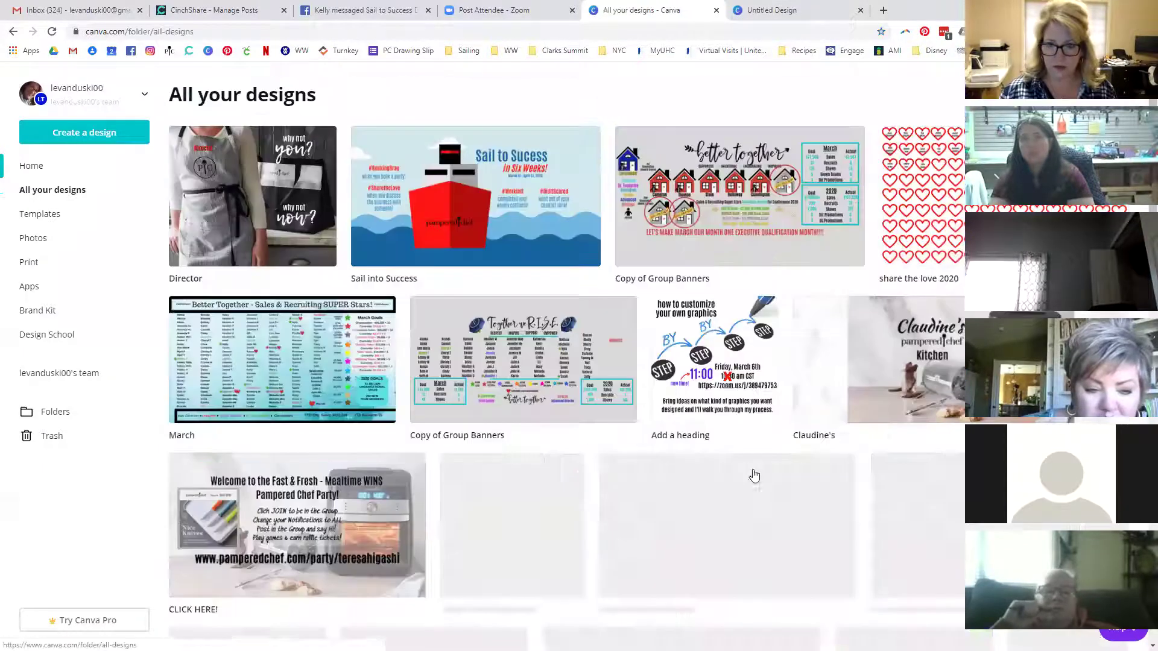
{"action": "scroll", "coordinate": [727, 471], "scroll_direction": "down", "scroll_amount": 3}
{"action": "scroll", "coordinate": [727, 470], "scroll_direction": "down", "scroll_amount": 8}
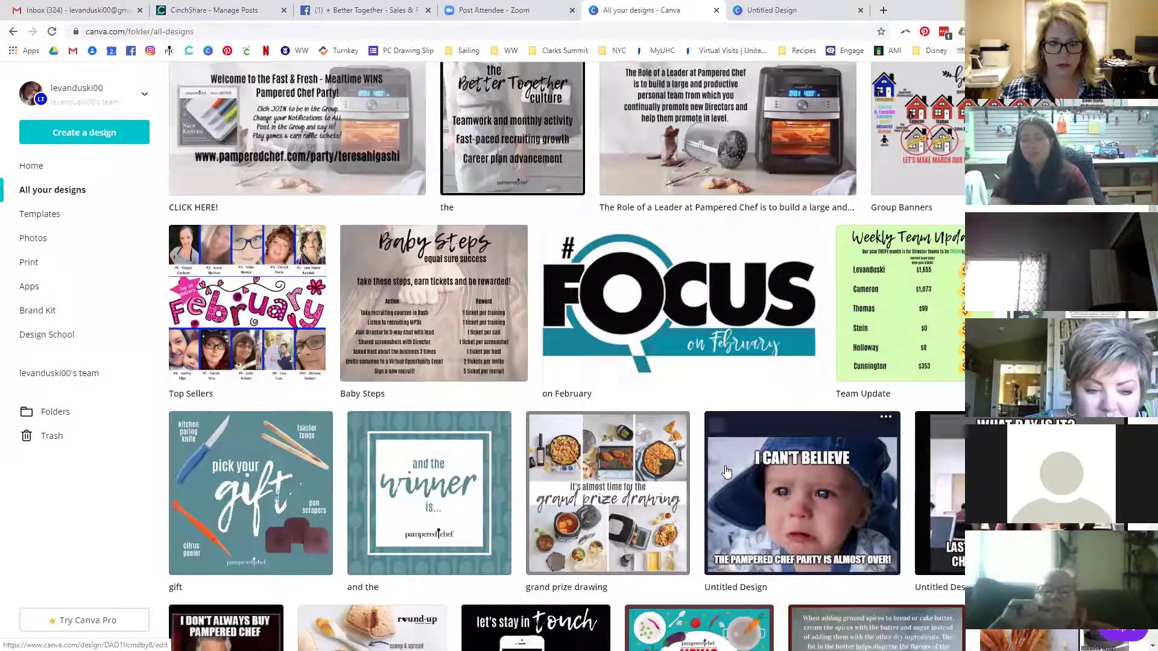
{"action": "scroll", "coordinate": [727, 471], "scroll_direction": "up", "scroll_amount": 10}
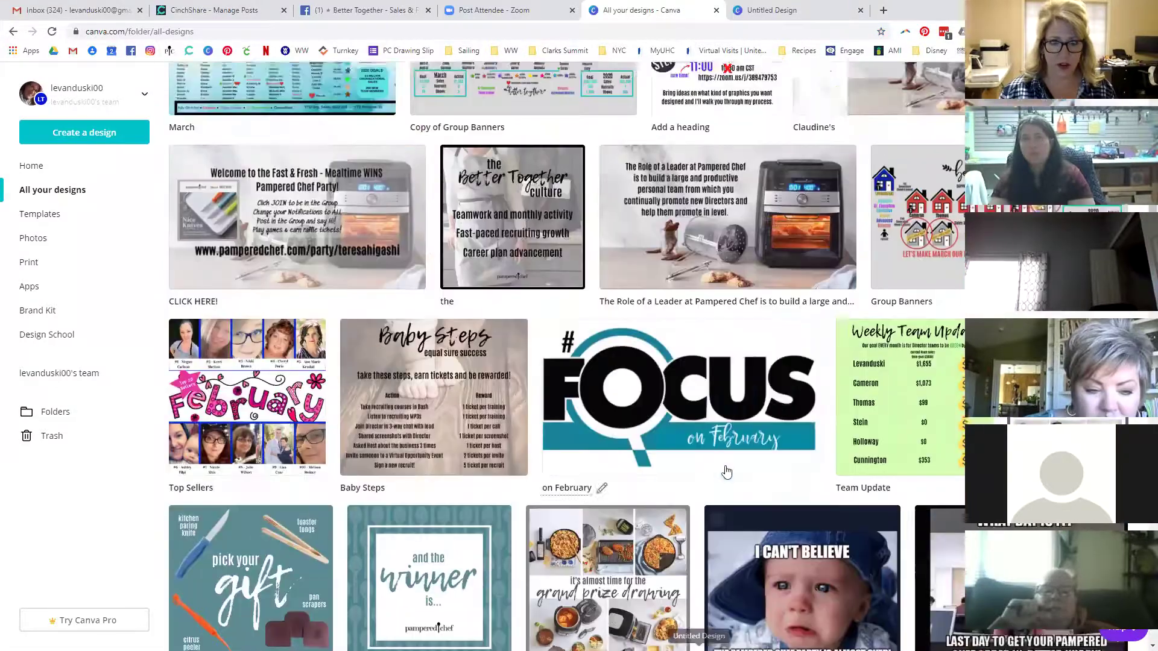
{"action": "left_click", "coordinate": [314, 404]}
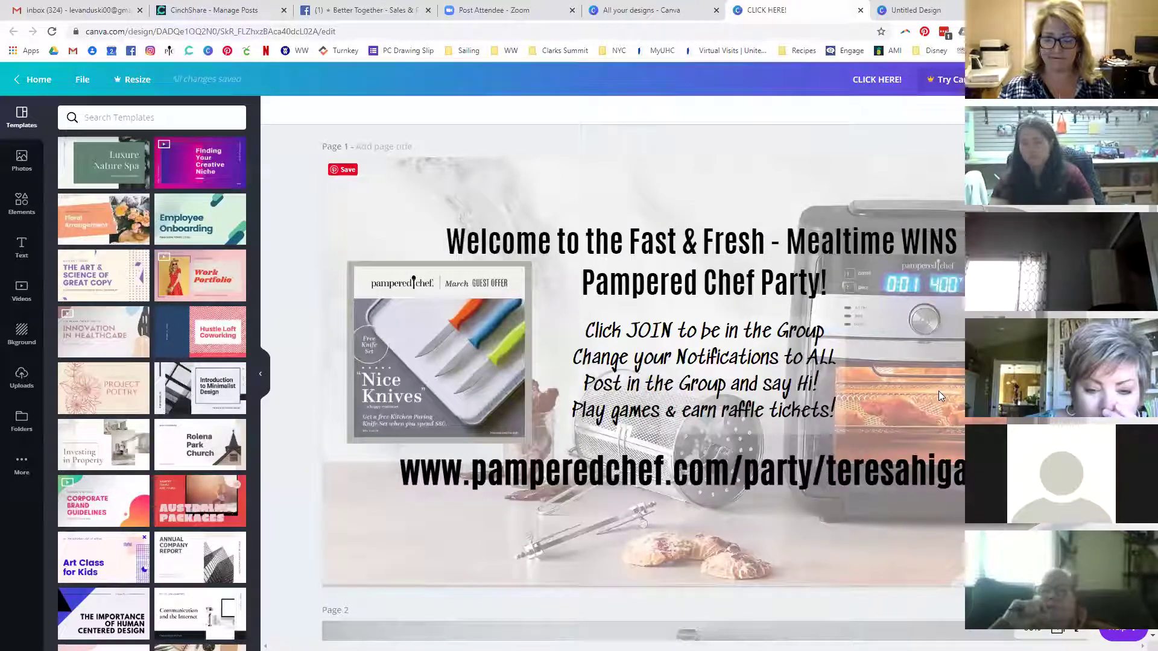
Close both open designs and create a new blank Facebook Post design.
{"action": "left_click", "coordinate": [861, 10]}
{"action": "left_click", "coordinate": [861, 10]}
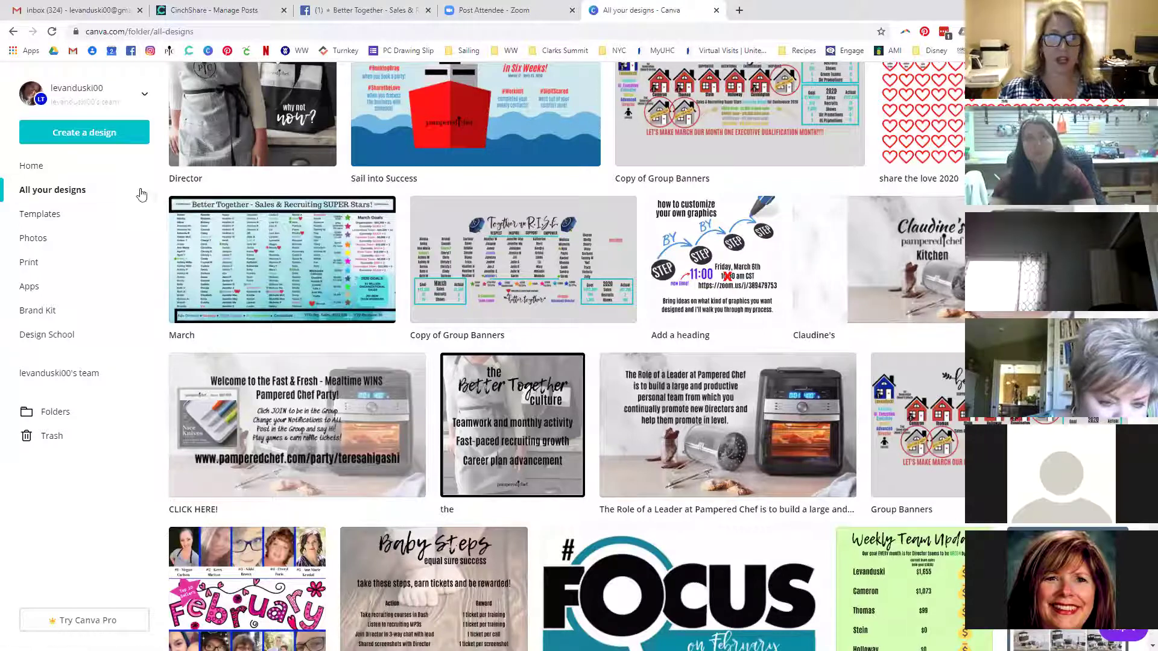
{"action": "left_click", "coordinate": [100, 135]}
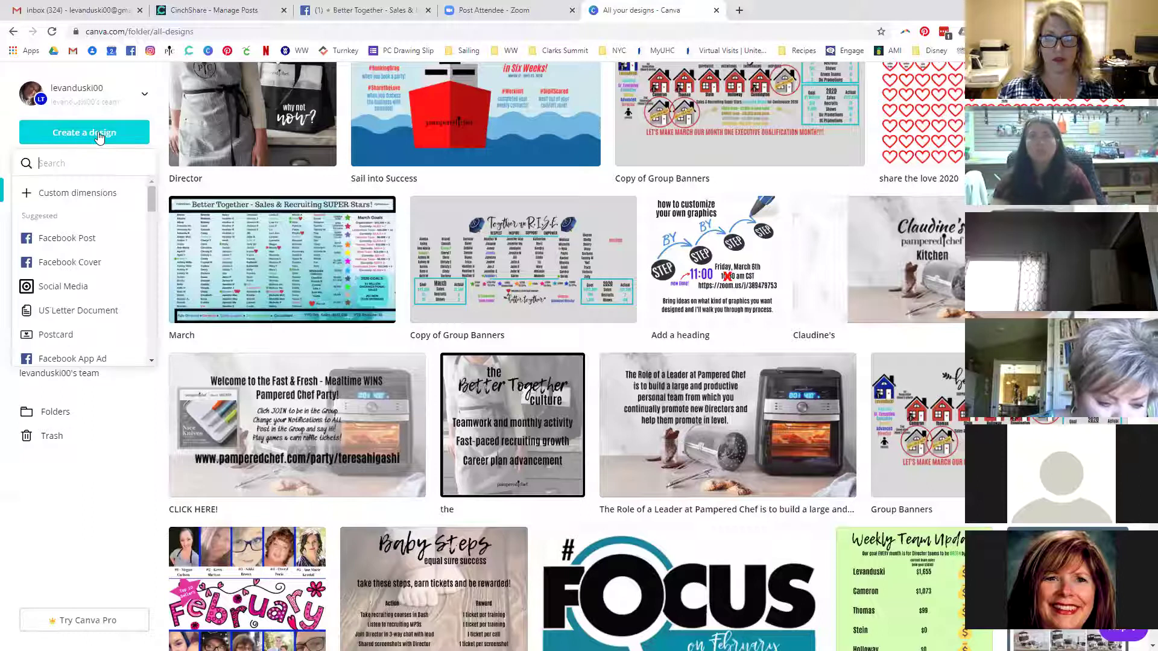
{"action": "left_click", "coordinate": [57, 239]}
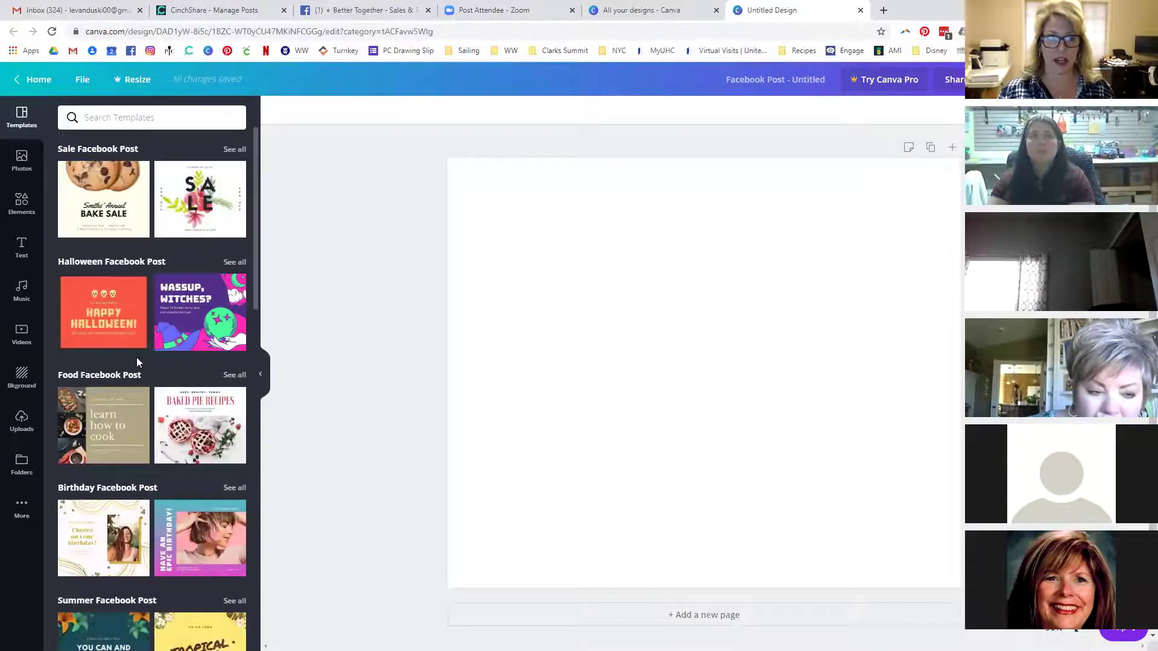
Add the "Wild SALE" font combination to the page and replace the word "Wild" with "Pampered".
{"action": "left_click", "coordinate": [21, 247]}
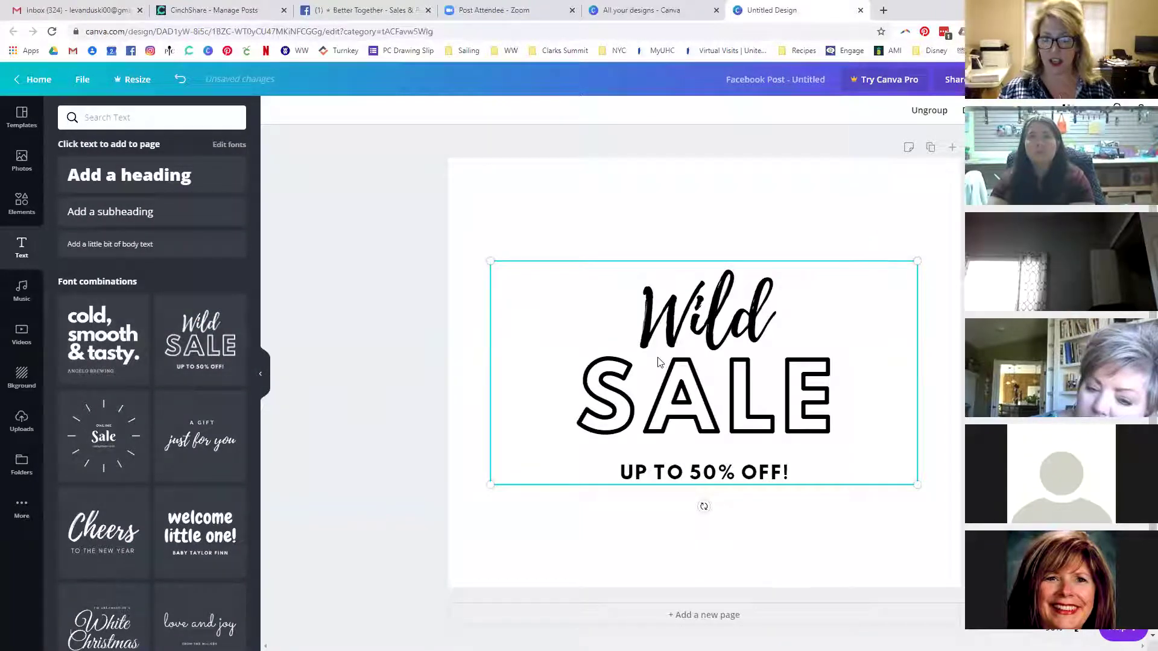
{"action": "left_click", "coordinate": [720, 326]}
{"action": "key", "text": "ctrl+a"}
{"action": "type", "text": "Pampered"}
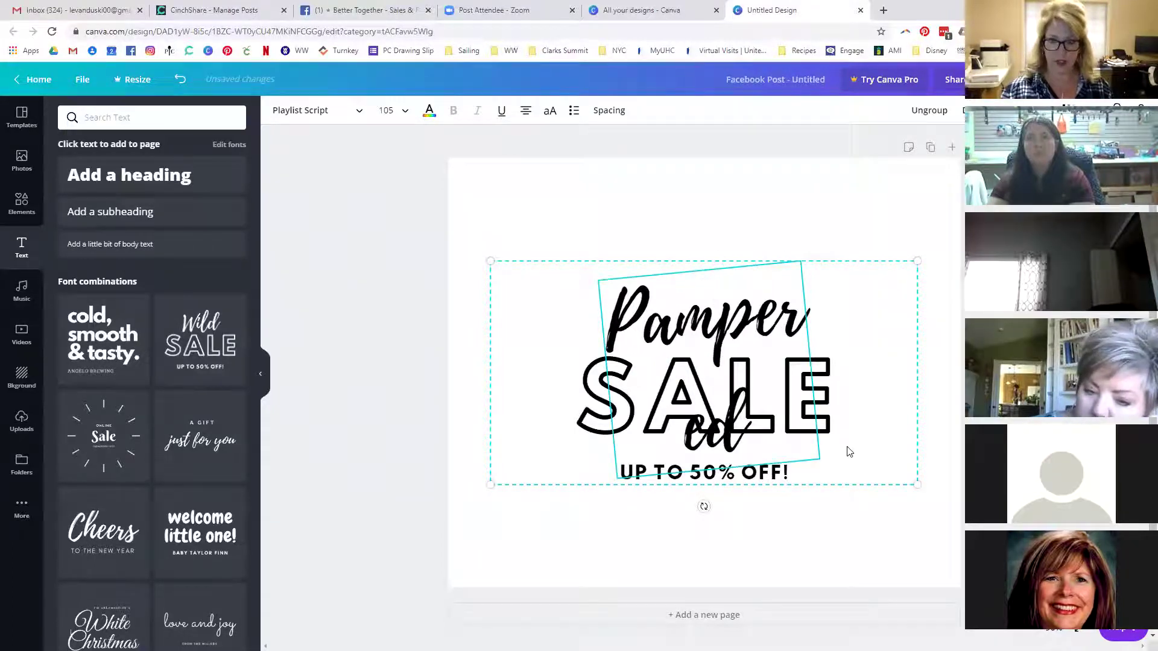
Enlarge the text group slightly and set the font size of "Pampered" to 88.
{"action": "left_click", "coordinate": [758, 379]}
{"action": "left_click", "coordinate": [682, 320]}
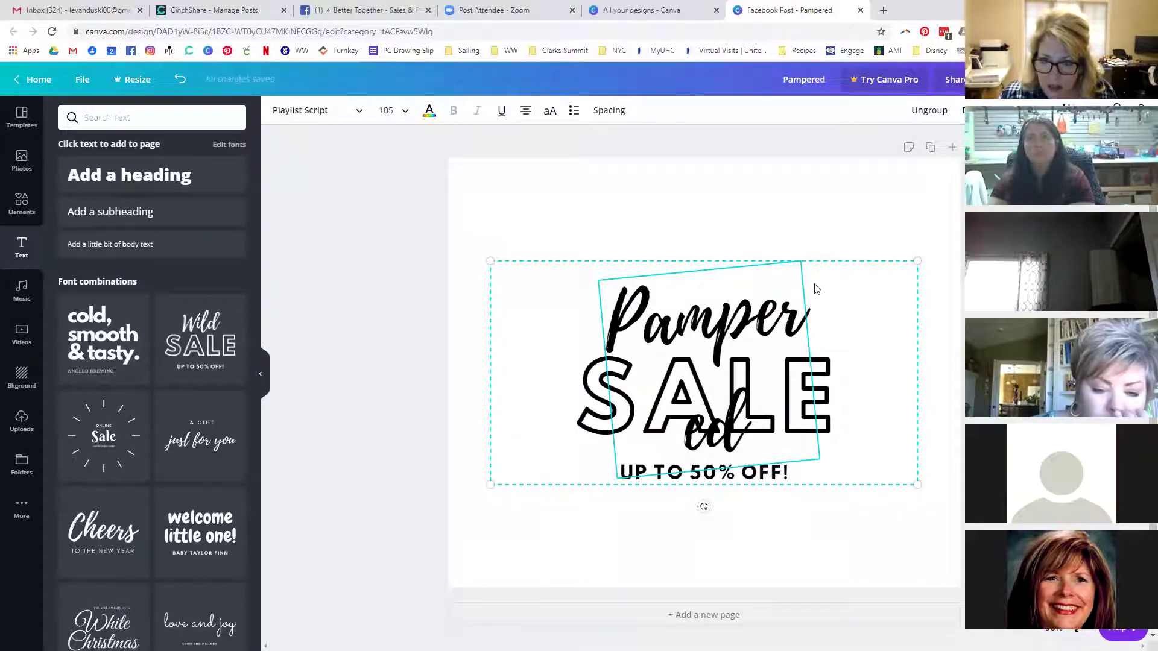
{"action": "left_click_drag", "start_coordinate": [913, 261], "coordinate": [956, 241]}
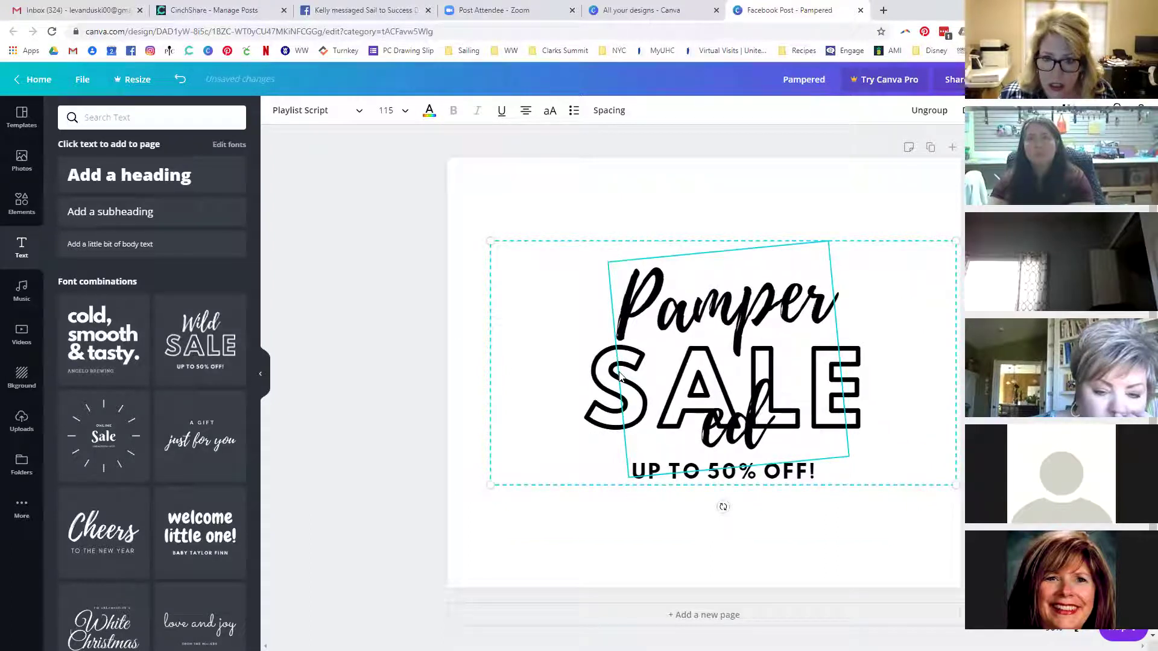
{"action": "double_click", "coordinate": [677, 312]}
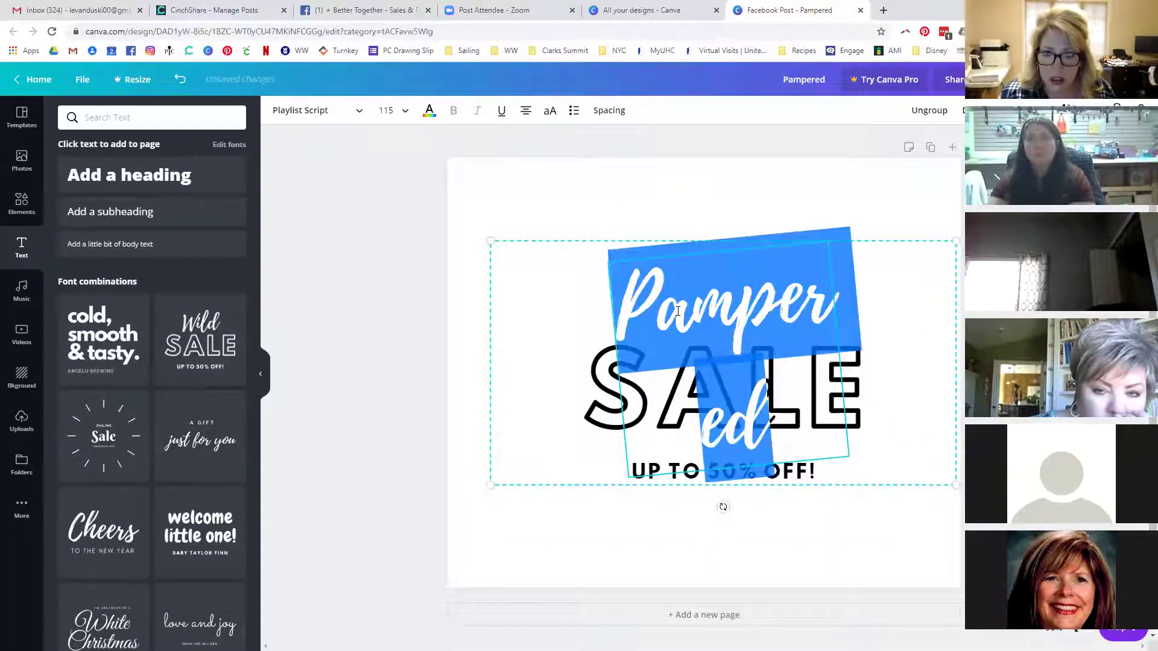
{"action": "left_click", "coordinate": [389, 110]}
{"action": "scroll", "coordinate": [390, 405], "scroll_direction": "down", "scroll_amount": 4}
{"action": "left_click", "coordinate": [410, 366]}
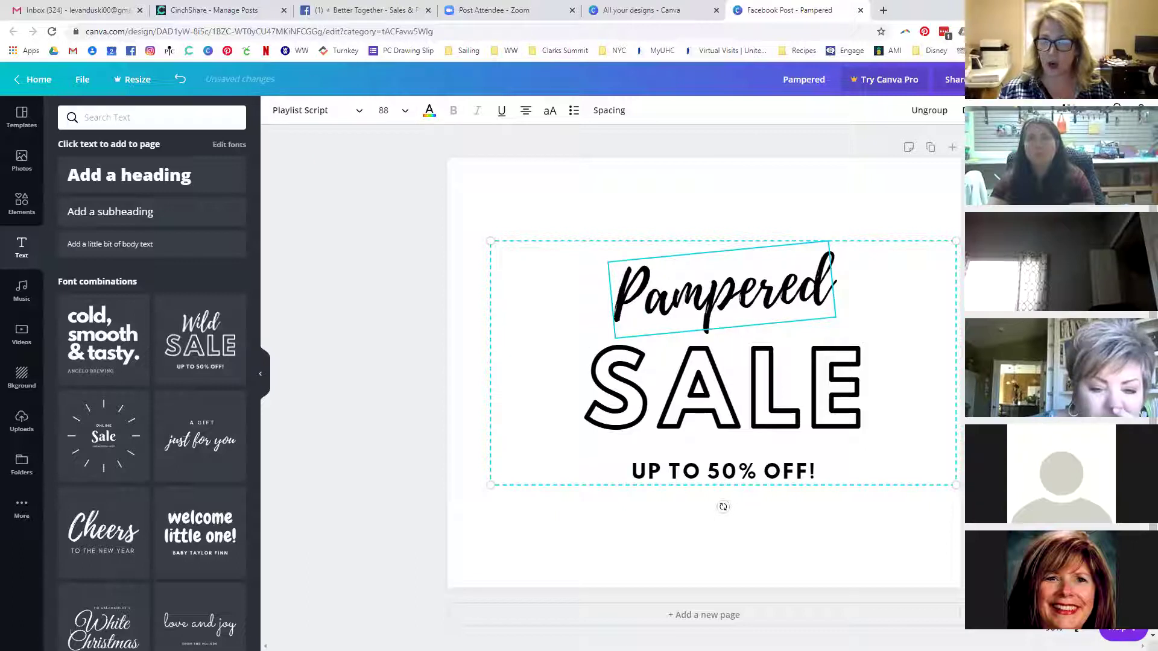
Ungroup the text, enlarge "Pampered" to about size 108 and center it just above "SALE".
{"action": "left_click", "coordinate": [933, 120]}
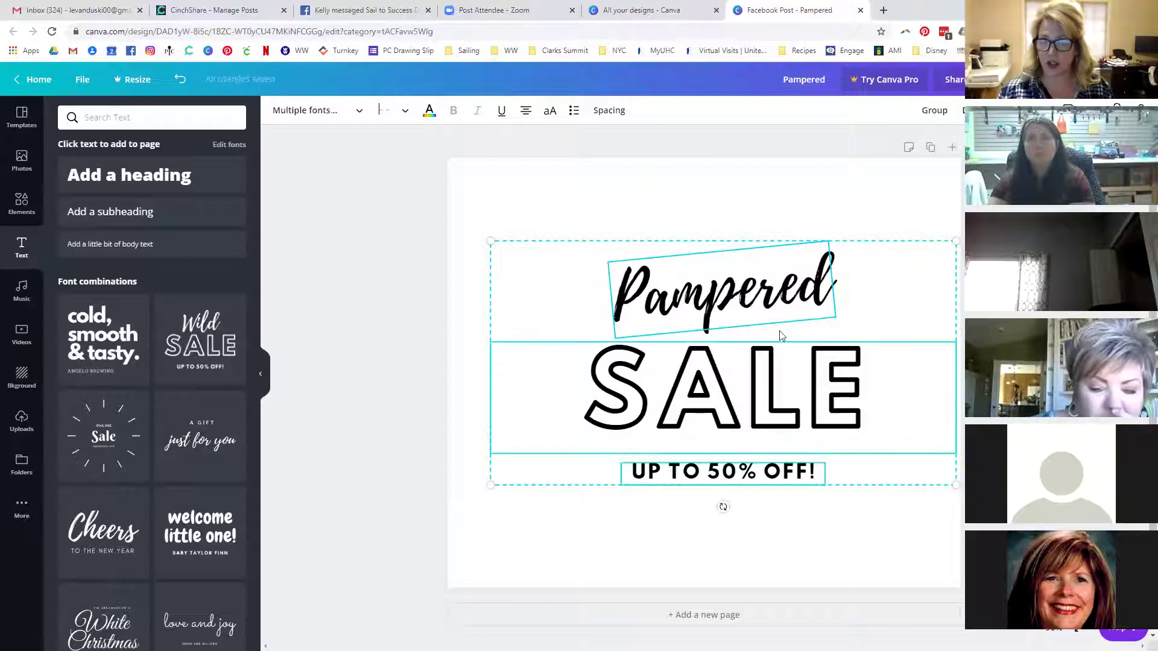
{"action": "left_click", "coordinate": [831, 274]}
{"action": "left_click_drag", "start_coordinate": [830, 239], "coordinate": [879, 220]}
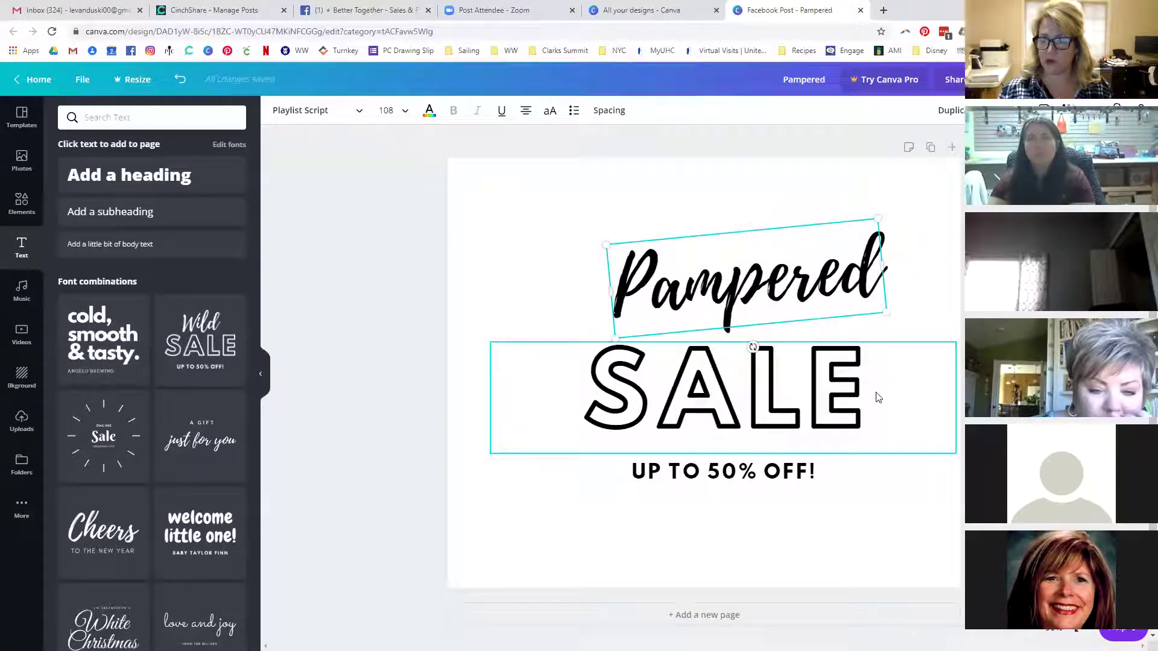
{"action": "left_click_drag", "start_coordinate": [721, 297], "coordinate": [699, 309]}
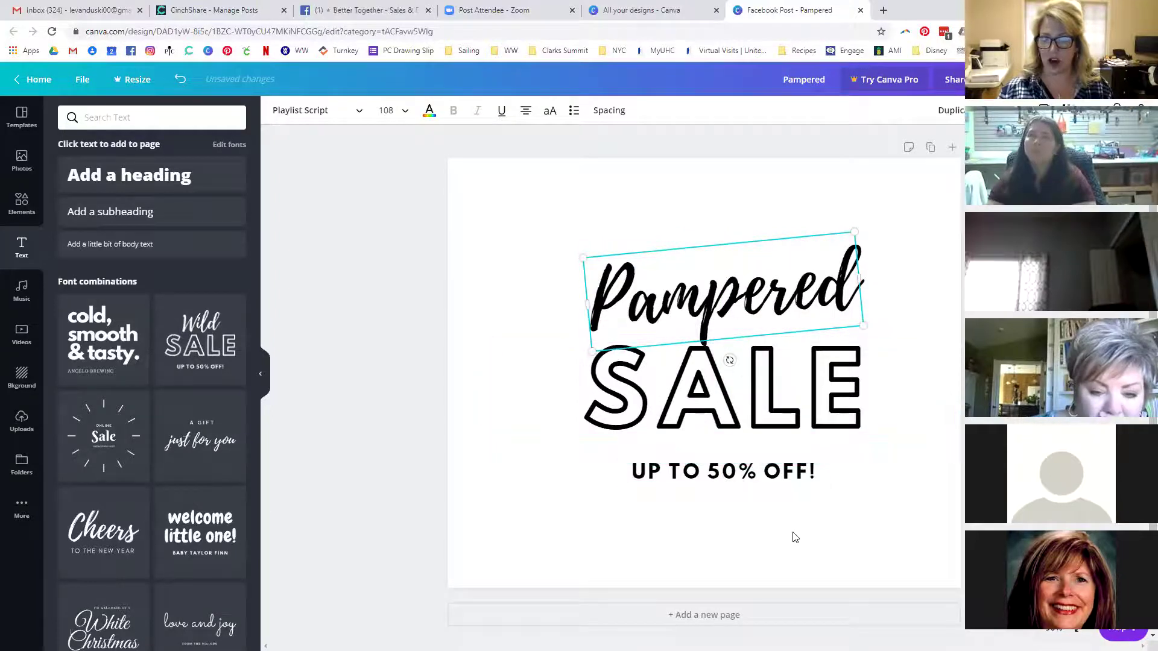
Group all three text lines and move the group higher on the page.
{"action": "left_click_drag", "start_coordinate": [538, 202], "coordinate": [921, 551]}
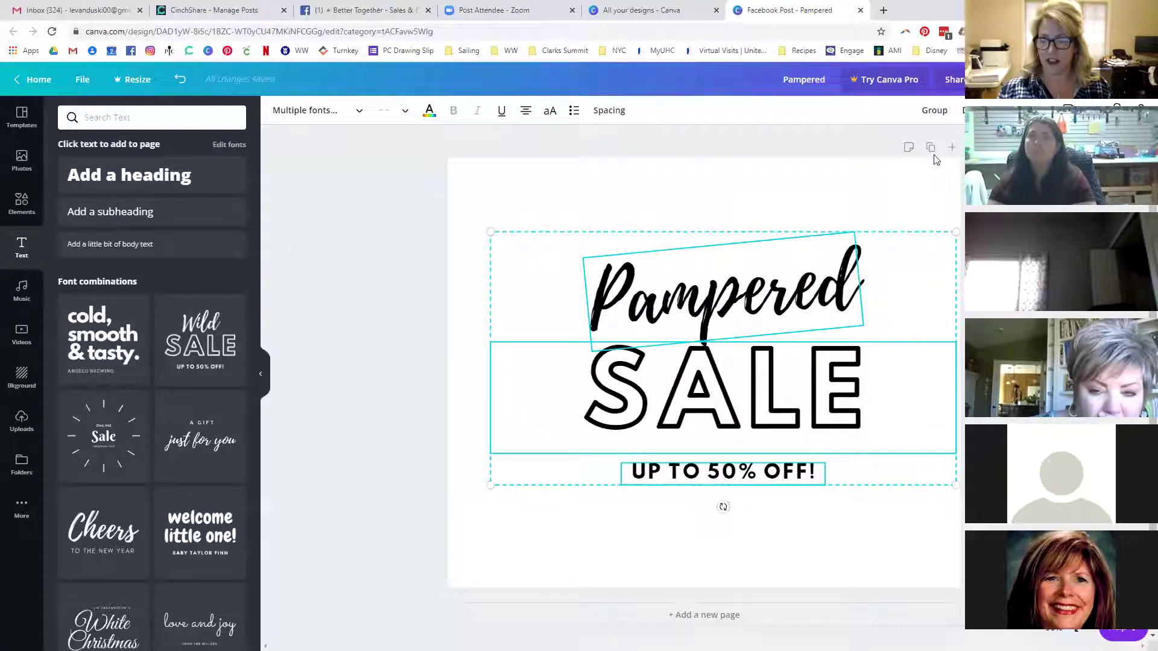
{"action": "left_click", "coordinate": [935, 112]}
{"action": "left_click_drag", "start_coordinate": [732, 365], "coordinate": [710, 326]}
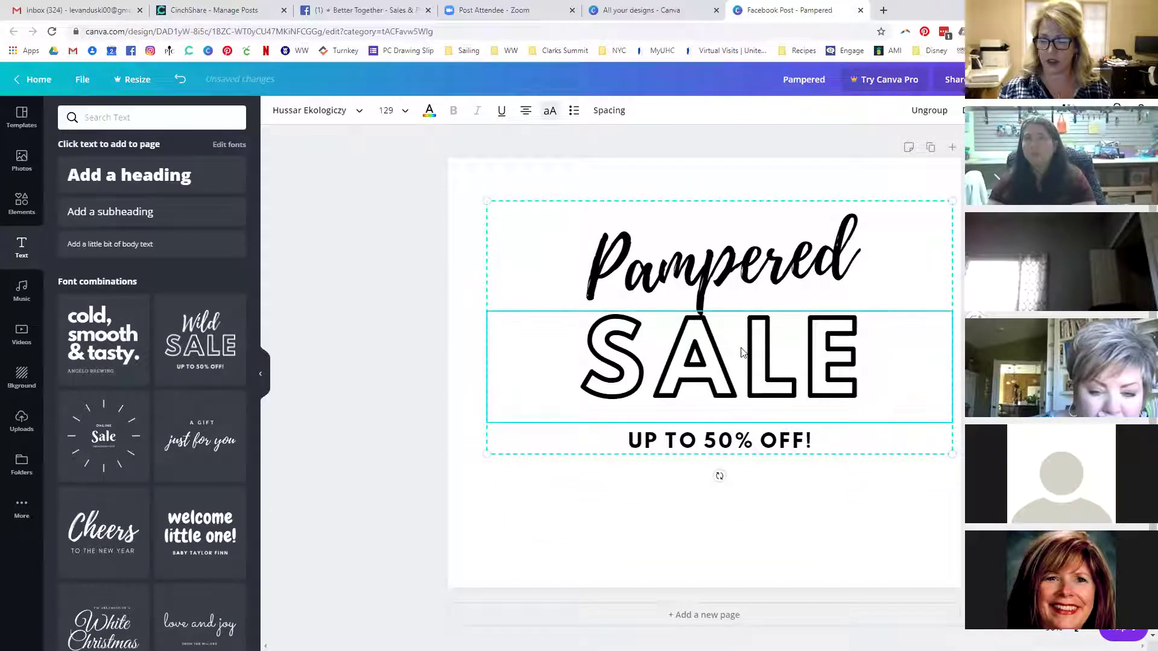
Ungroup the text lines, group them again and center the block horizontally in the upper part of the page.
{"action": "left_click", "coordinate": [935, 112]}
{"action": "left_click", "coordinate": [946, 268]}
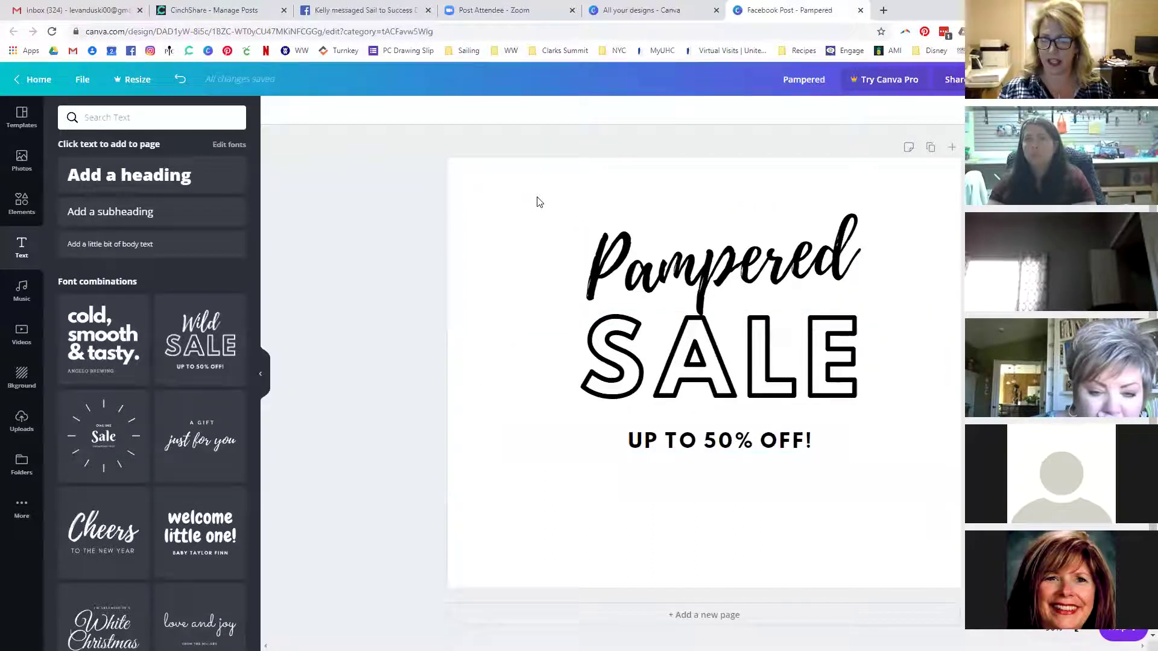
{"action": "left_click_drag", "start_coordinate": [538, 197], "coordinate": [918, 503]}
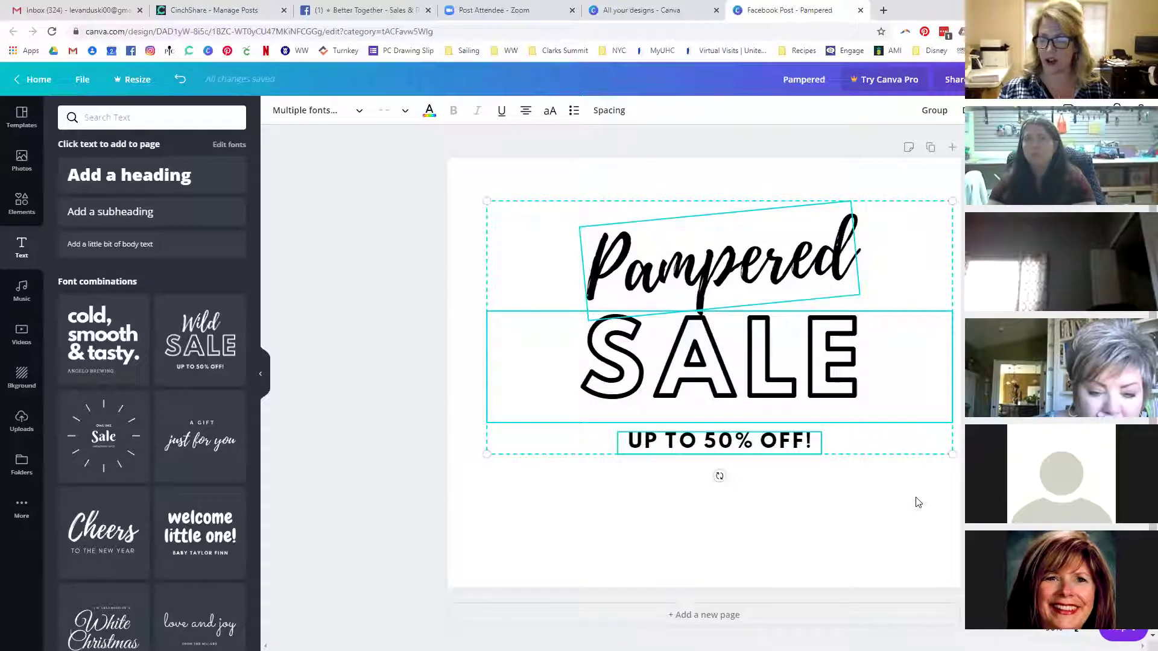
{"action": "left_click", "coordinate": [944, 110]}
{"action": "mouse_move", "coordinate": [784, 371]}
{"action": "left_mouse_down"}
{"action": "mouse_move", "coordinate": [715, 370]}
{"action": "mouse_move", "coordinate": [763, 373]}
{"action": "mouse_move", "coordinate": [768, 355]}
{"action": "left_mouse_up"}
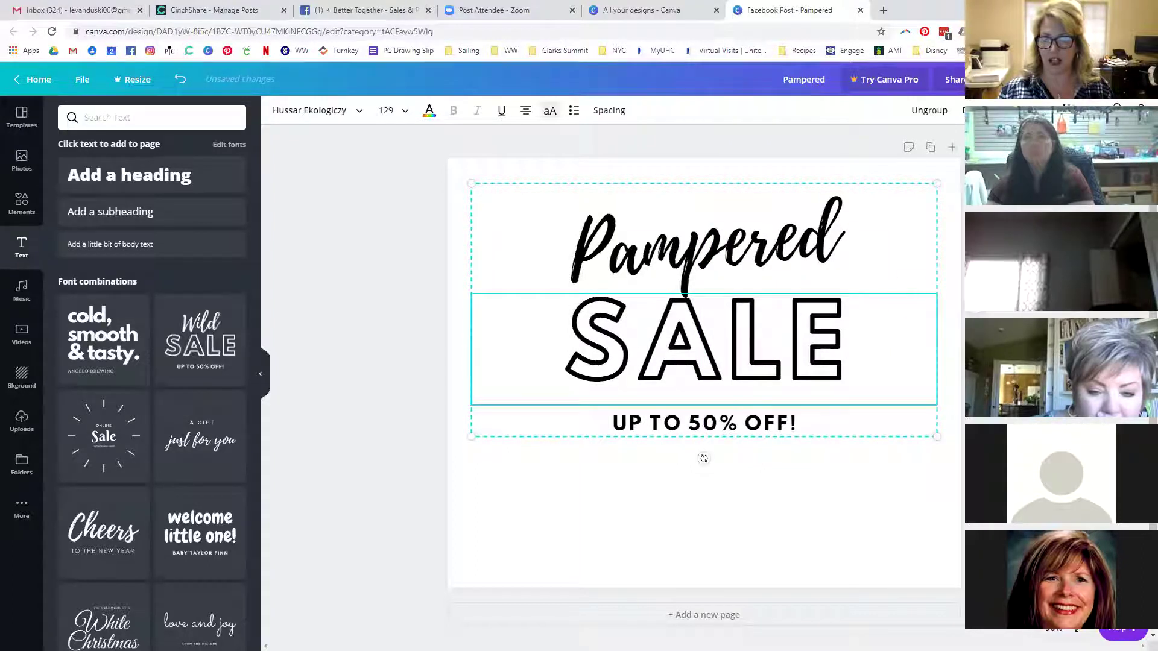
{"action": "key", "text": "Escape"}
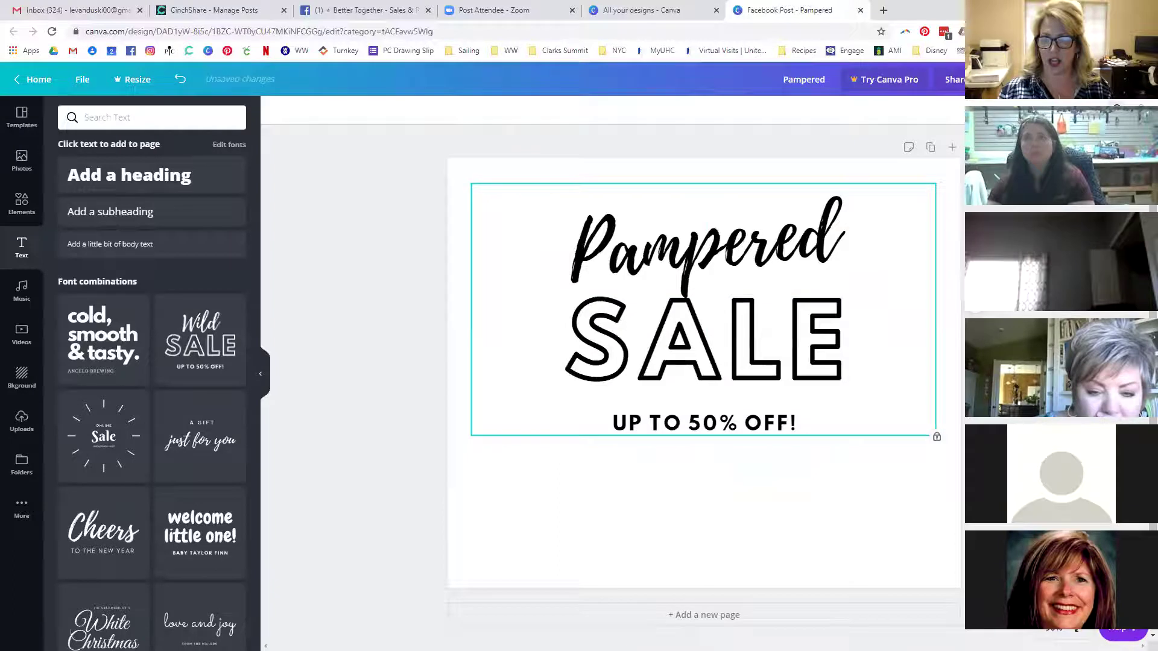
{"action": "left_click_drag", "start_coordinate": [653, 303], "coordinate": [902, 474]}
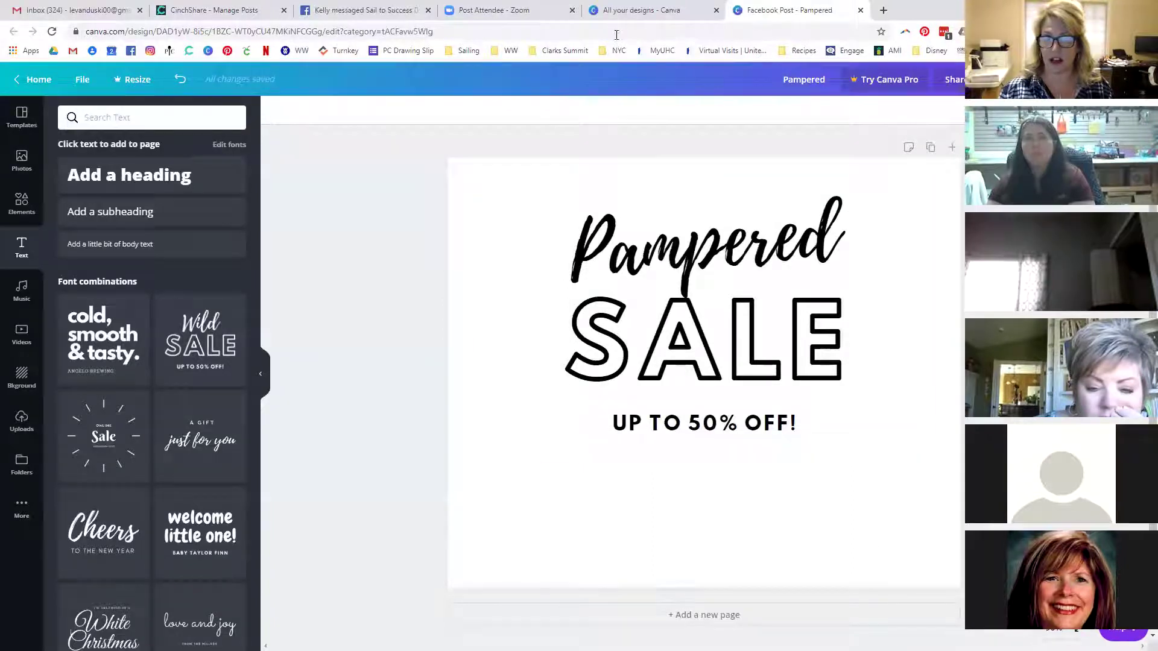
Open the March design to examine its separate name columns, close it and return to the Facebook Post design.
{"action": "left_click", "coordinate": [641, 11]}
{"action": "left_click", "coordinate": [305, 257]}
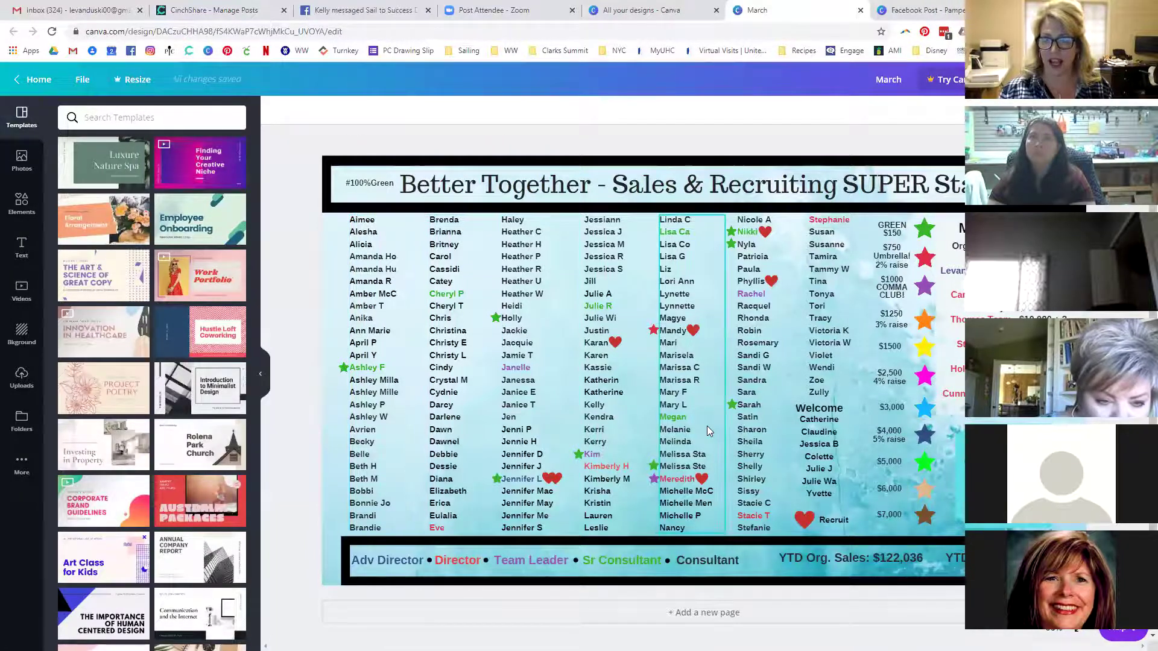
{"action": "left_click", "coordinate": [392, 302]}
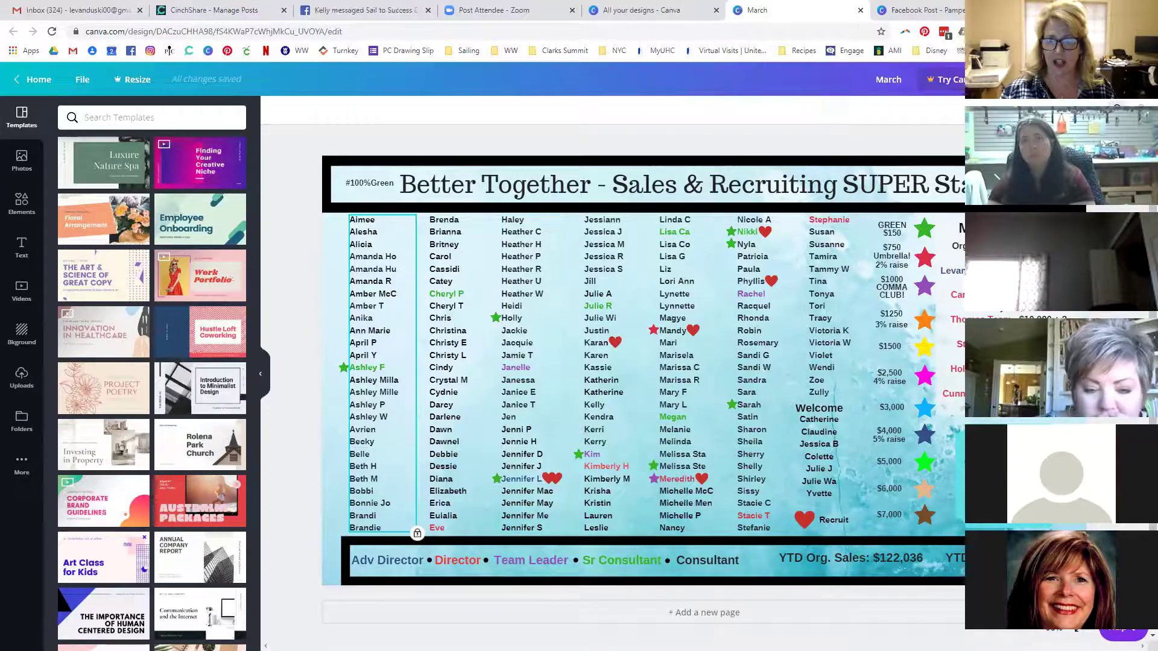
{"action": "left_click", "coordinate": [383, 374]}
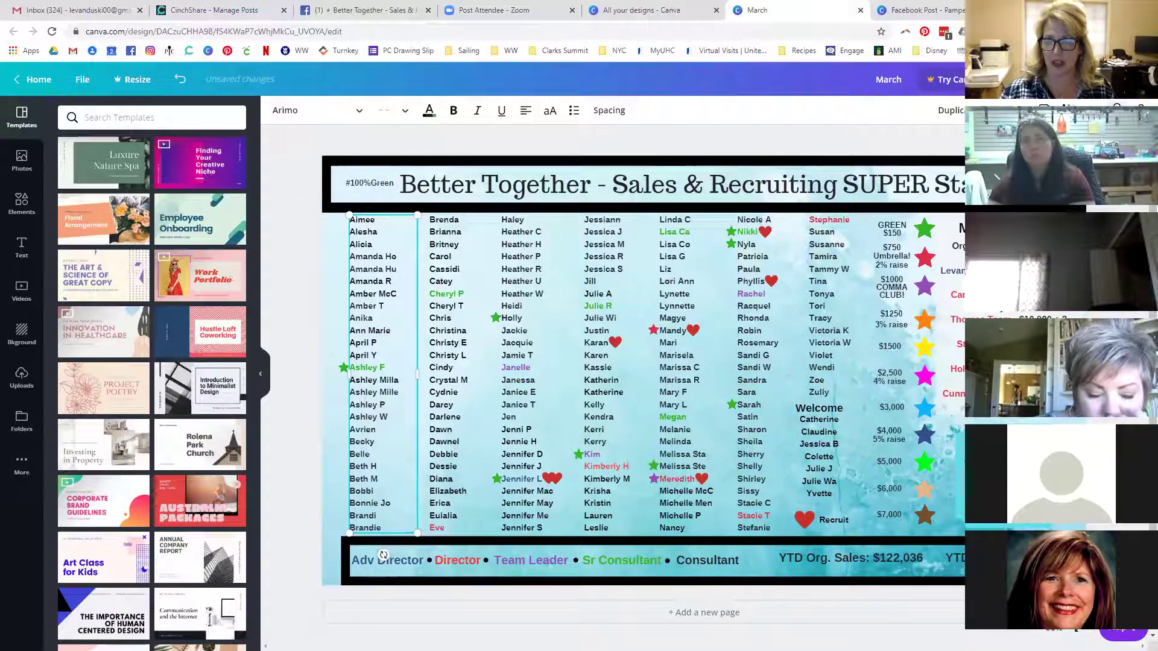
{"action": "key", "text": "Escape"}
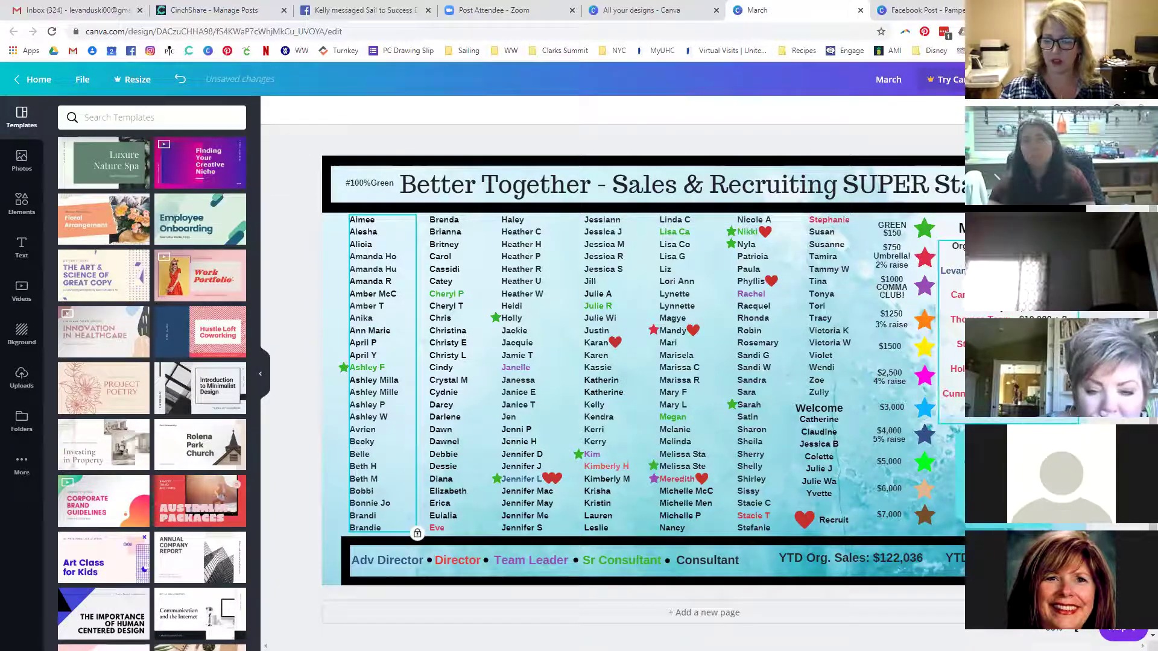
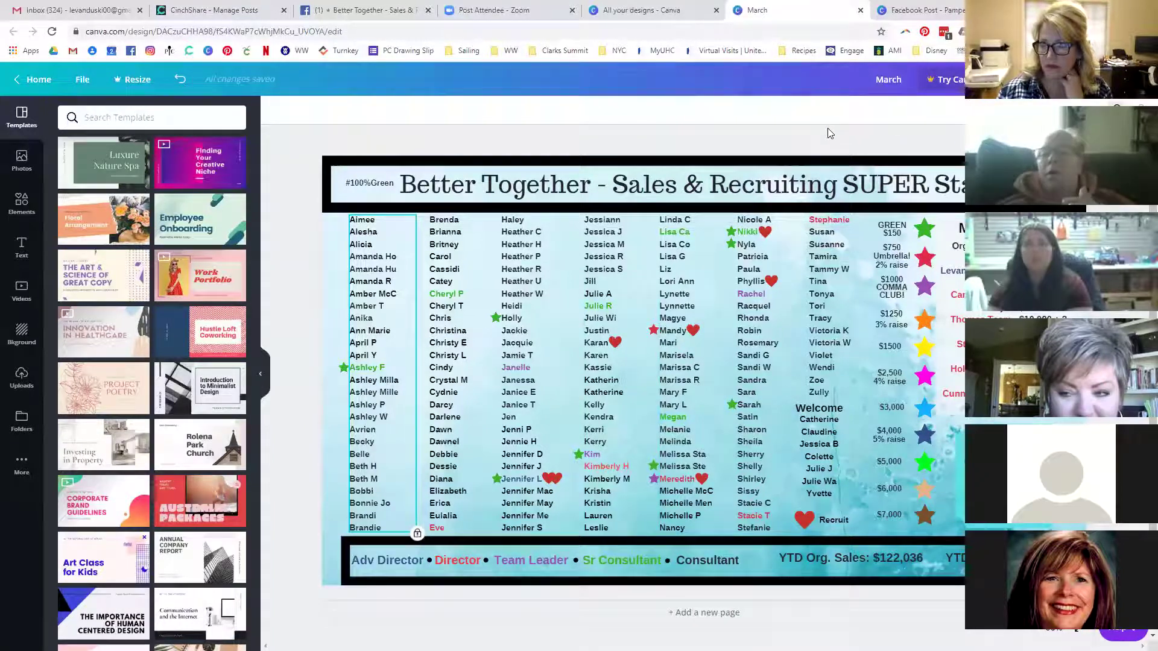
{"action": "left_click", "coordinate": [860, 11]}
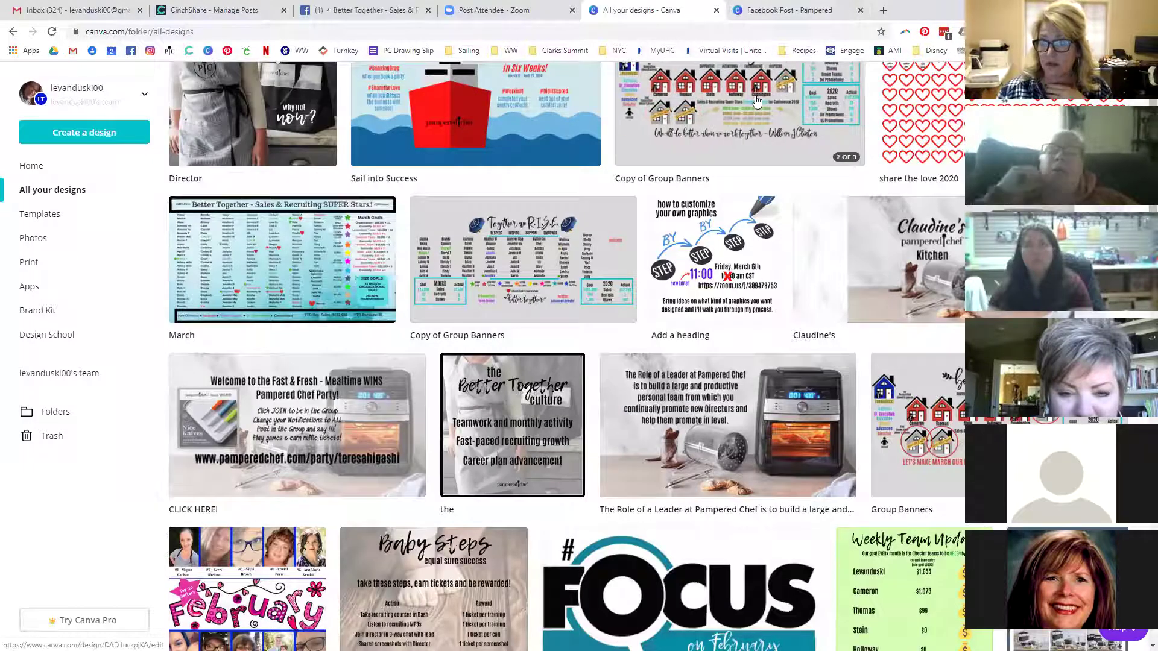
{"action": "left_click", "coordinate": [756, 12]}
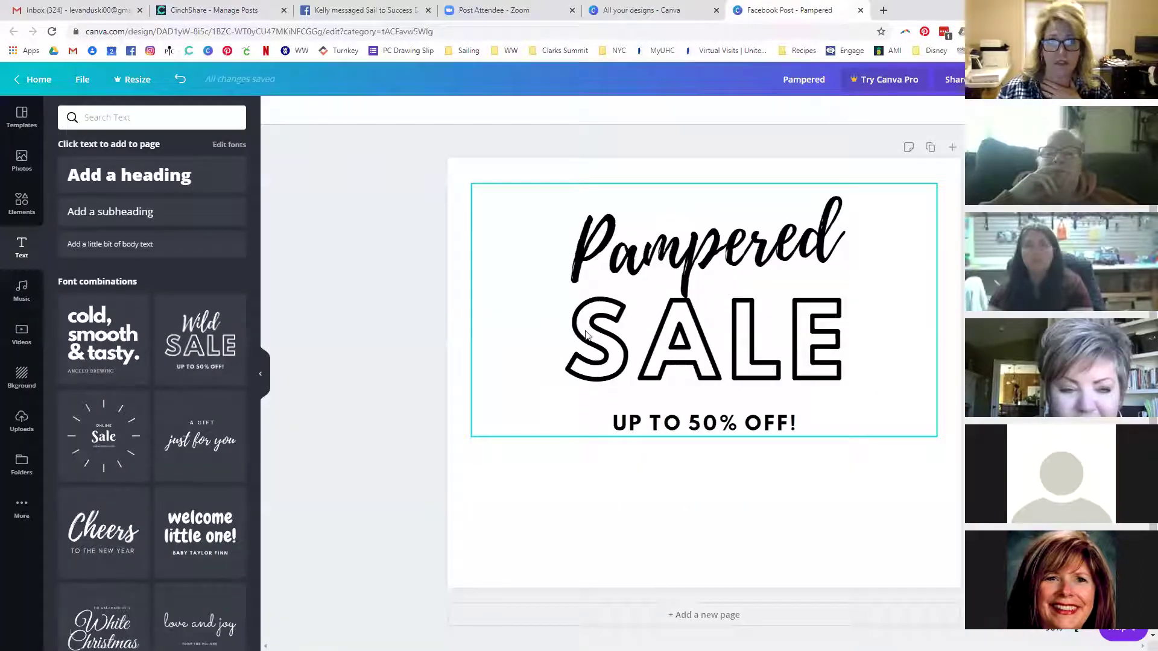
Find the air fryer photo among the uploaded images and add it to the page.
{"action": "left_click", "coordinate": [21, 420]}
{"action": "scroll", "coordinate": [120, 374], "scroll_direction": "down", "scroll_amount": 5}
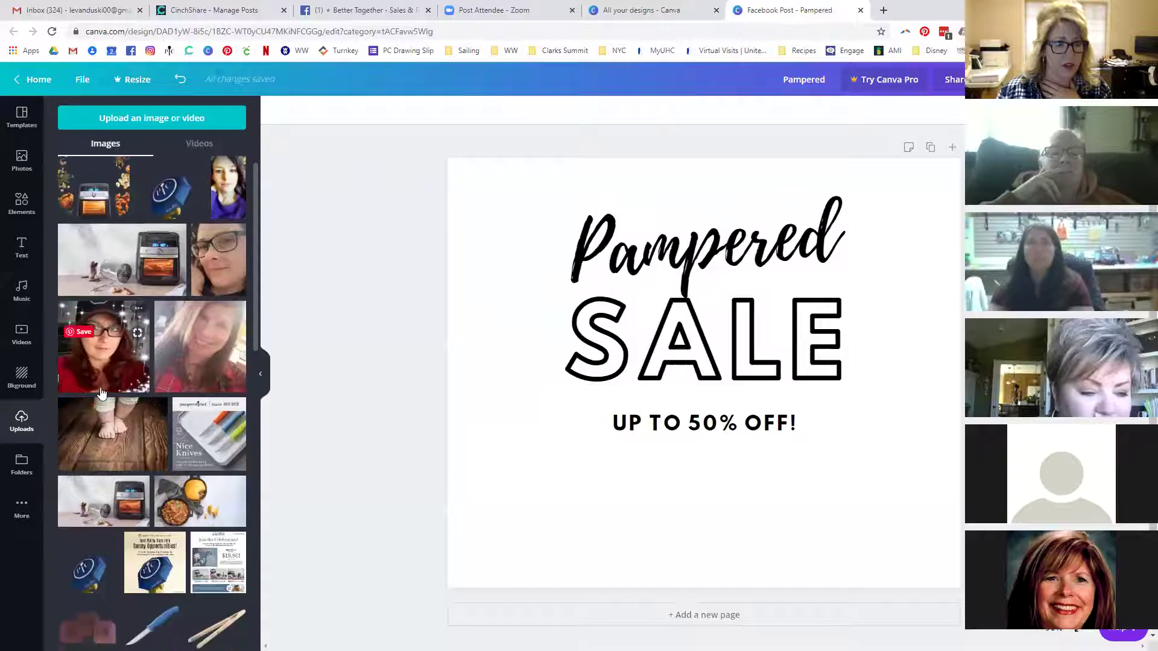
{"action": "scroll", "coordinate": [108, 338], "scroll_direction": "up", "scroll_amount": 2}
{"action": "left_click", "coordinate": [106, 333]}
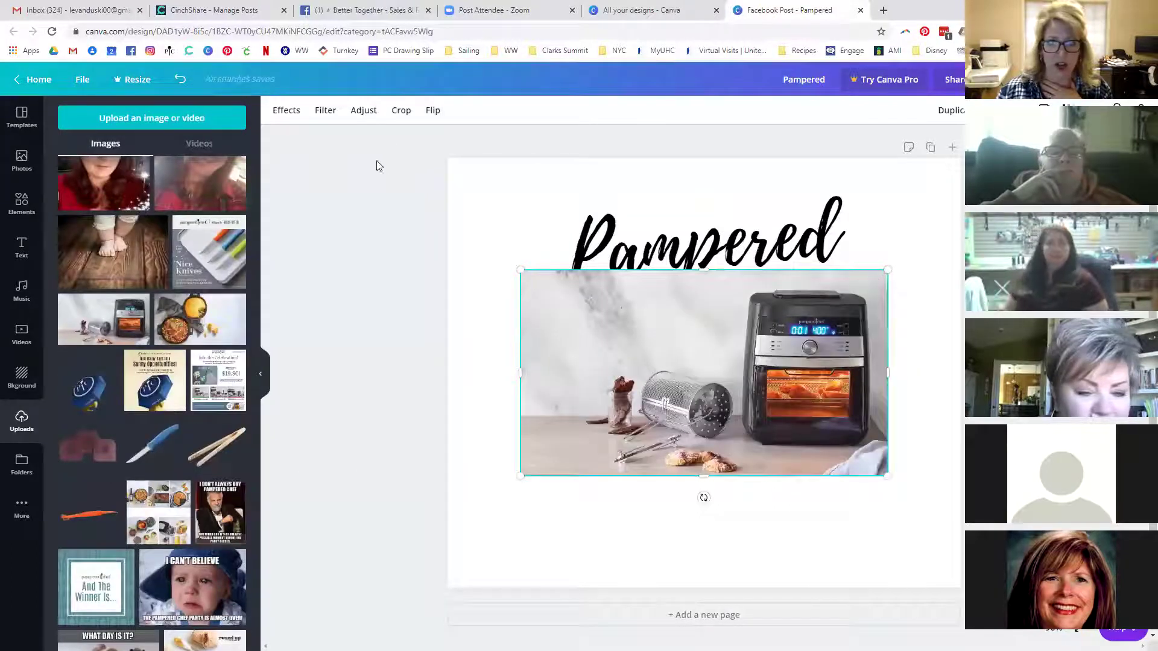
Crop the photo to just the air fryer and move it to the page's lower-right corner.
{"action": "left_click", "coordinate": [401, 110]}
{"action": "left_click_drag", "start_coordinate": [520, 475], "coordinate": [732, 455]}
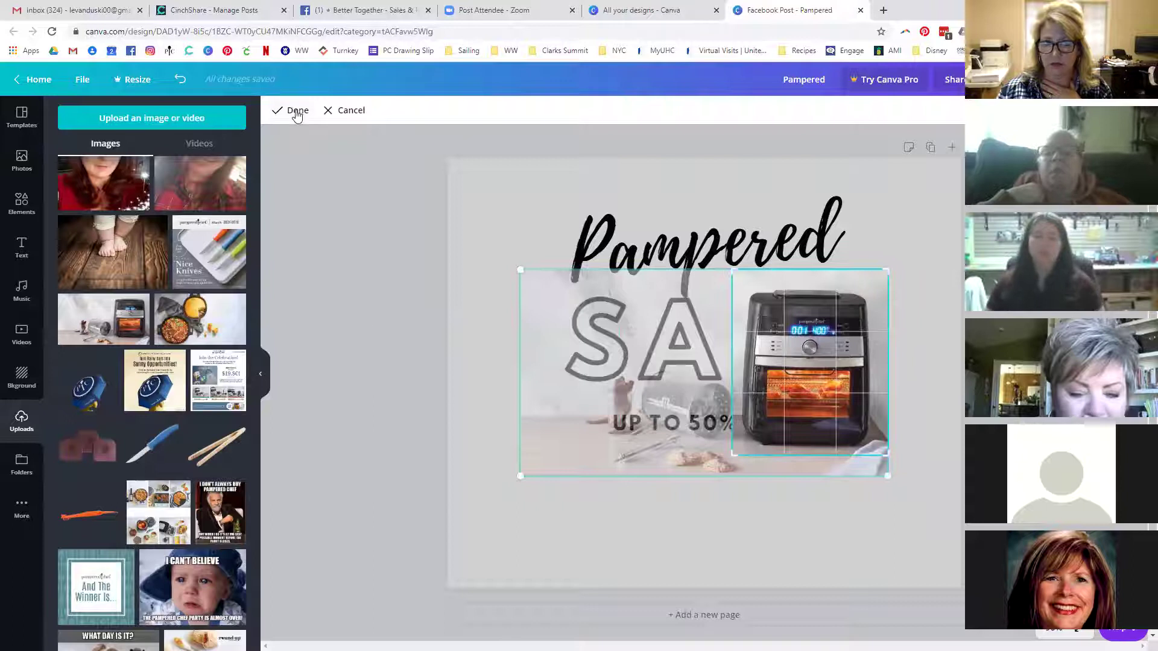
{"action": "left_click", "coordinate": [297, 112]}
{"action": "left_click_drag", "start_coordinate": [803, 365], "coordinate": [871, 486]}
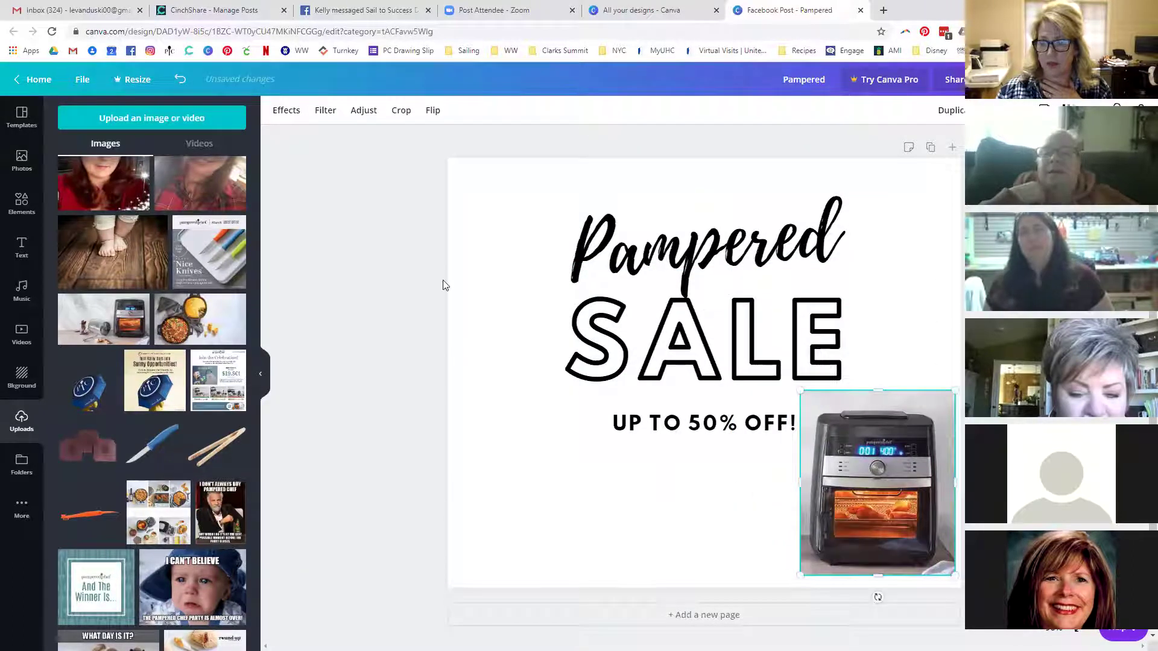
Replace the cropped photo with the full air fryer photo, enlarge it to the page's left edge and delete it.
{"action": "key", "text": "Delete"}
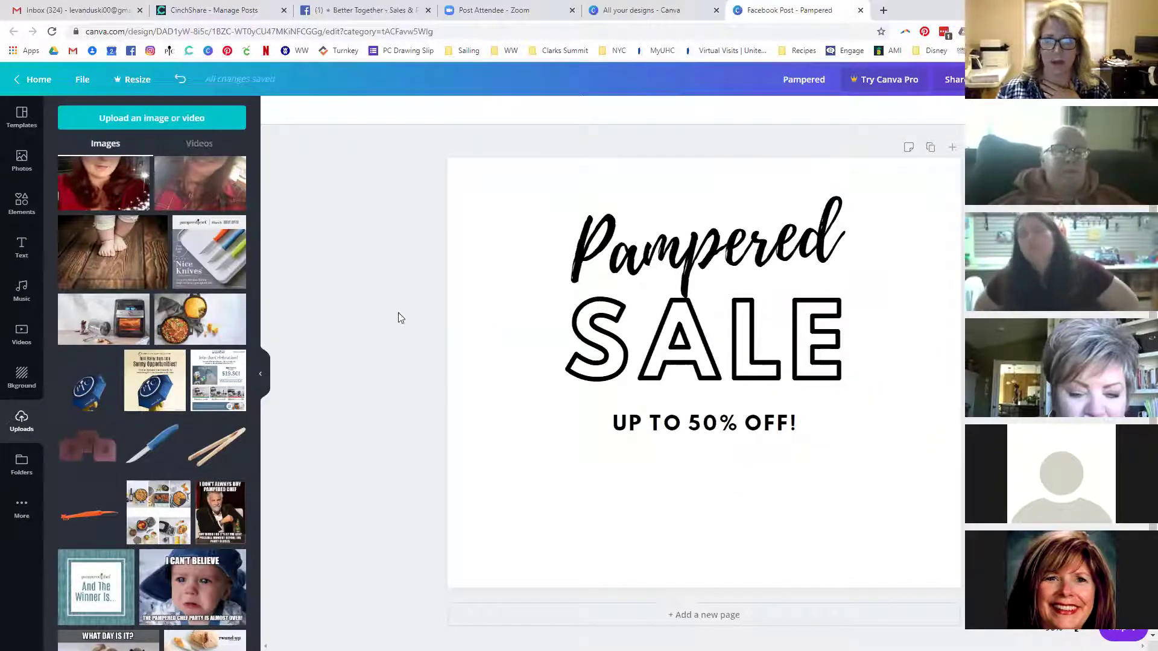
{"action": "left_click", "coordinate": [137, 302]}
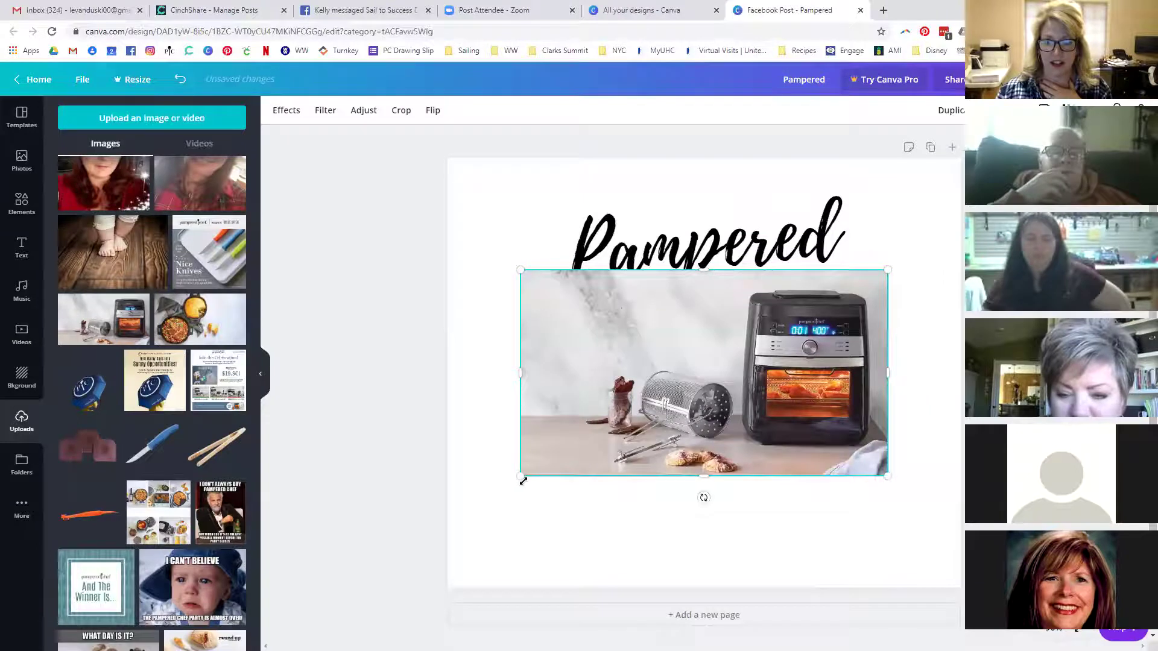
{"action": "left_click_drag", "start_coordinate": [521, 476], "coordinate": [445, 562]}
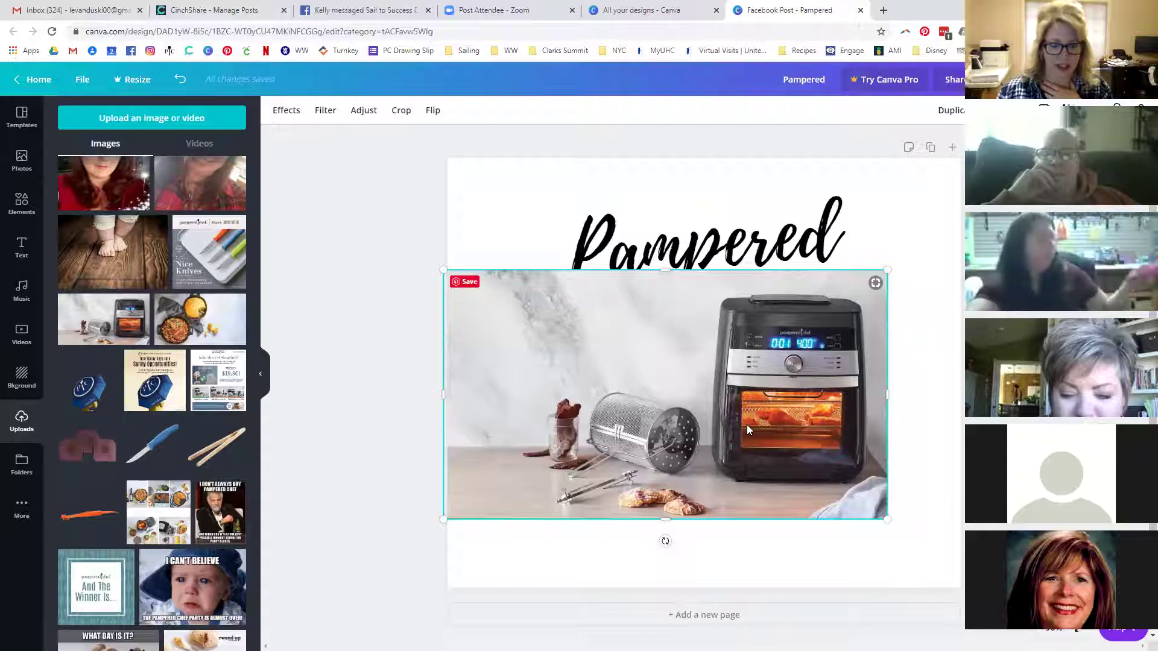
{"action": "key", "text": "Delete"}
Delete "SALE" and the rest of the text group to clear the page.
{"action": "scroll", "coordinate": [210, 434], "scroll_direction": "down", "scroll_amount": 5}
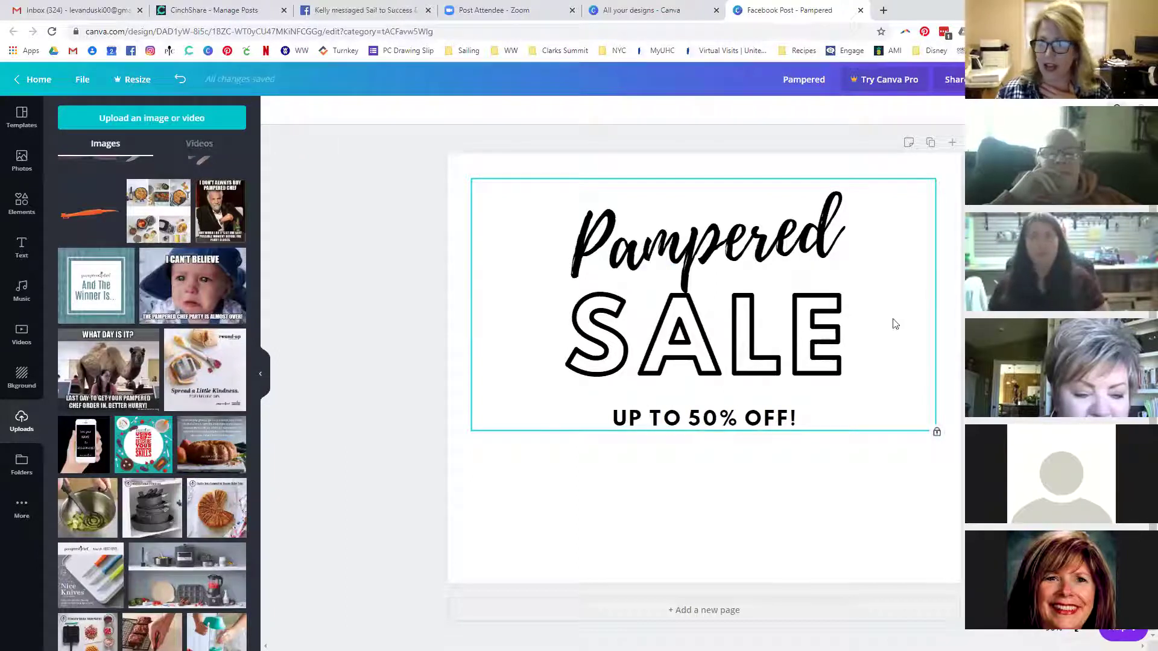
{"action": "left_click", "coordinate": [889, 250]}
{"action": "left_click", "coordinate": [807, 301]}
{"action": "key", "text": "Delete"}
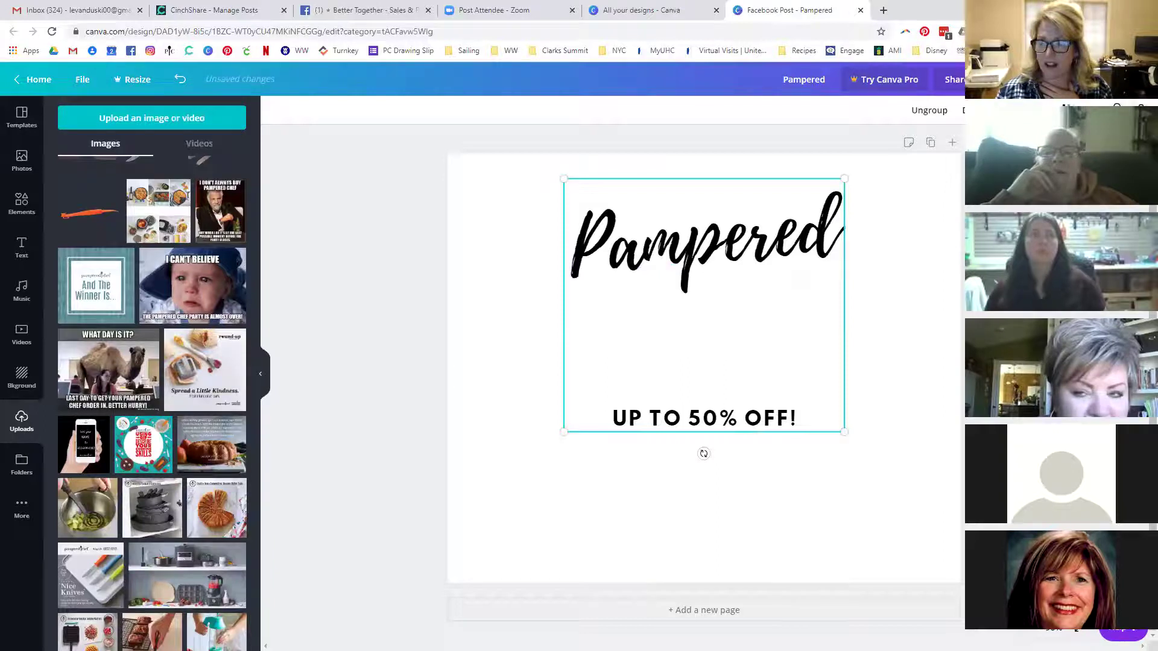
{"action": "key", "text": "Delete"}
Add the uploaded ice cream photo with the orange lids and enlarge it to cover the page's full height.
{"action": "scroll", "coordinate": [221, 438], "scroll_direction": "down", "scroll_amount": 3}
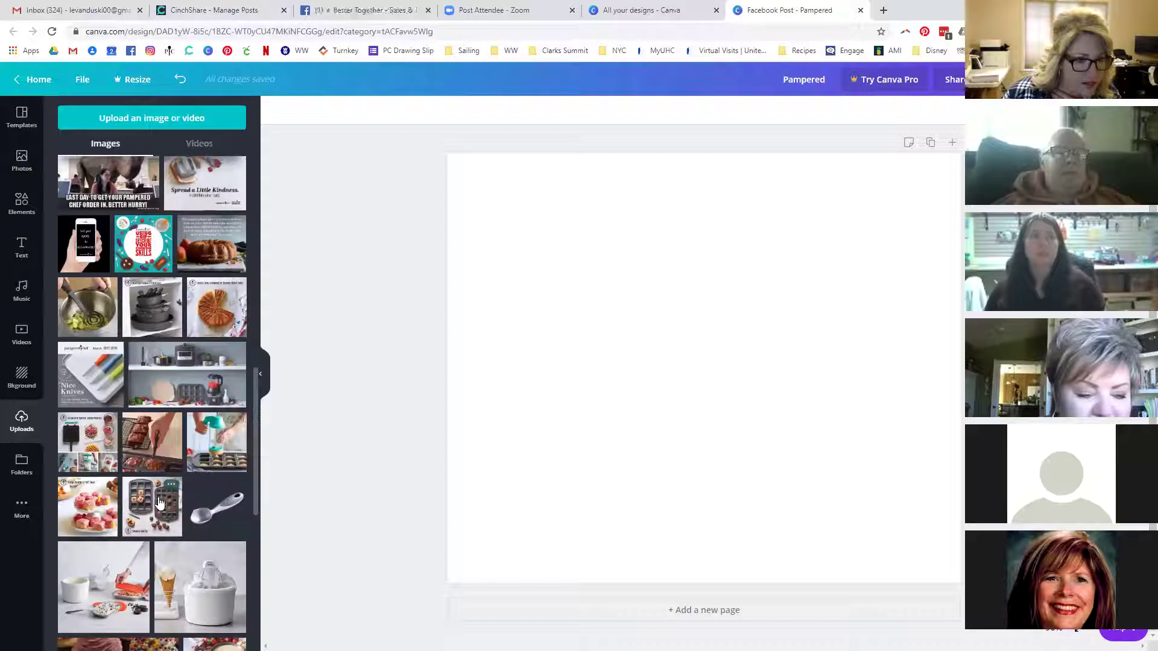
{"action": "scroll", "coordinate": [160, 511], "scroll_direction": "down", "scroll_amount": 2}
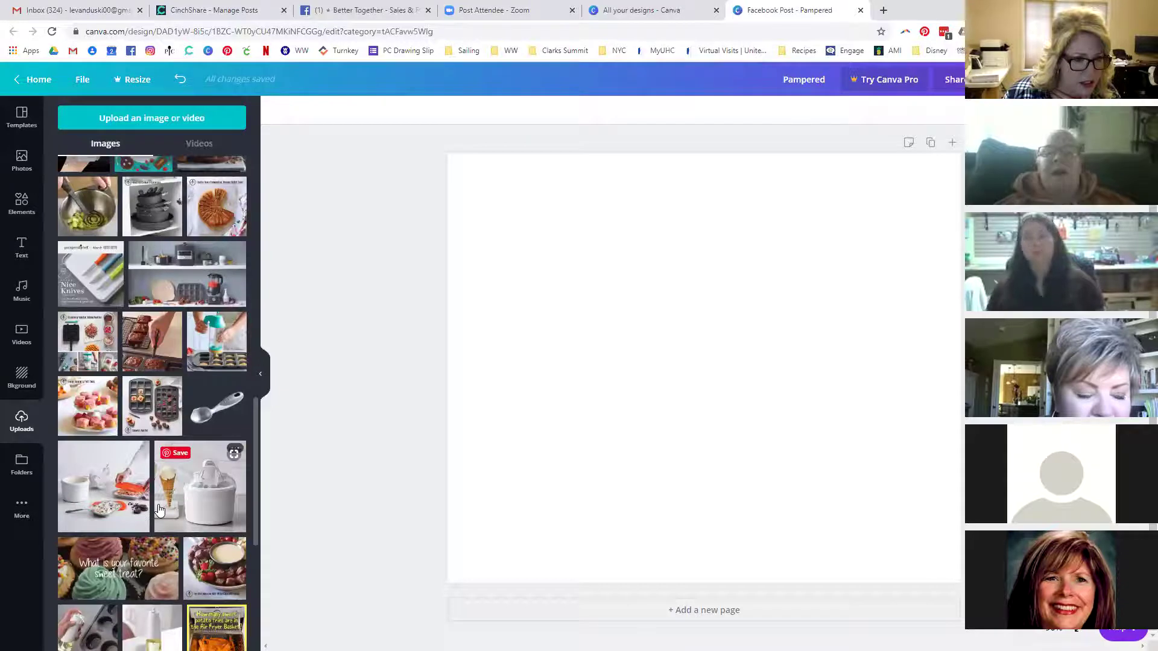
{"action": "scroll", "coordinate": [159, 512], "scroll_direction": "down", "scroll_amount": 2}
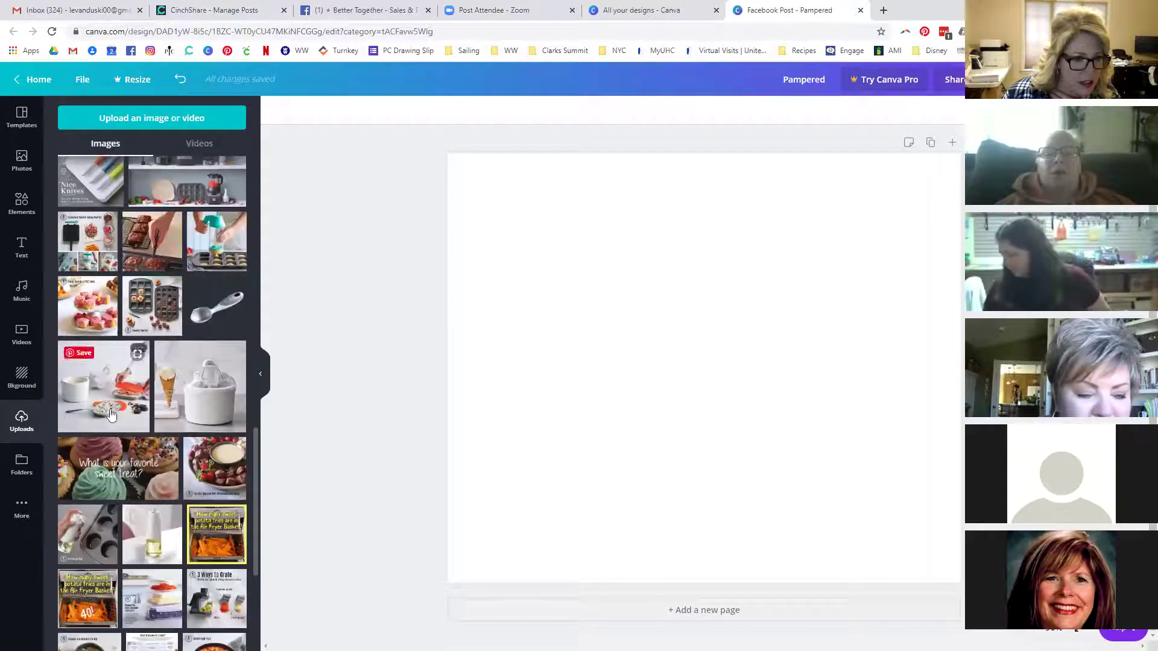
{"action": "left_click", "coordinate": [111, 414]}
{"action": "left_click_drag", "start_coordinate": [581, 247], "coordinate": [460, 208]}
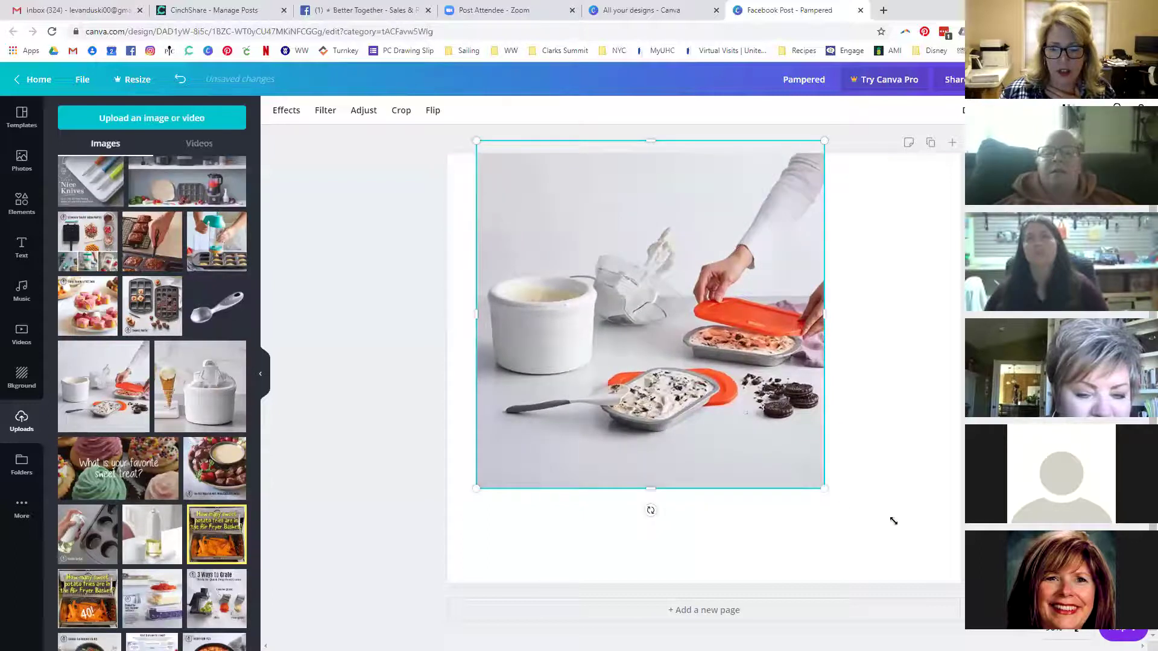
{"action": "left_click_drag", "start_coordinate": [893, 521], "coordinate": [939, 600]}
{"action": "left_click_drag", "start_coordinate": [662, 389], "coordinate": [639, 381]}
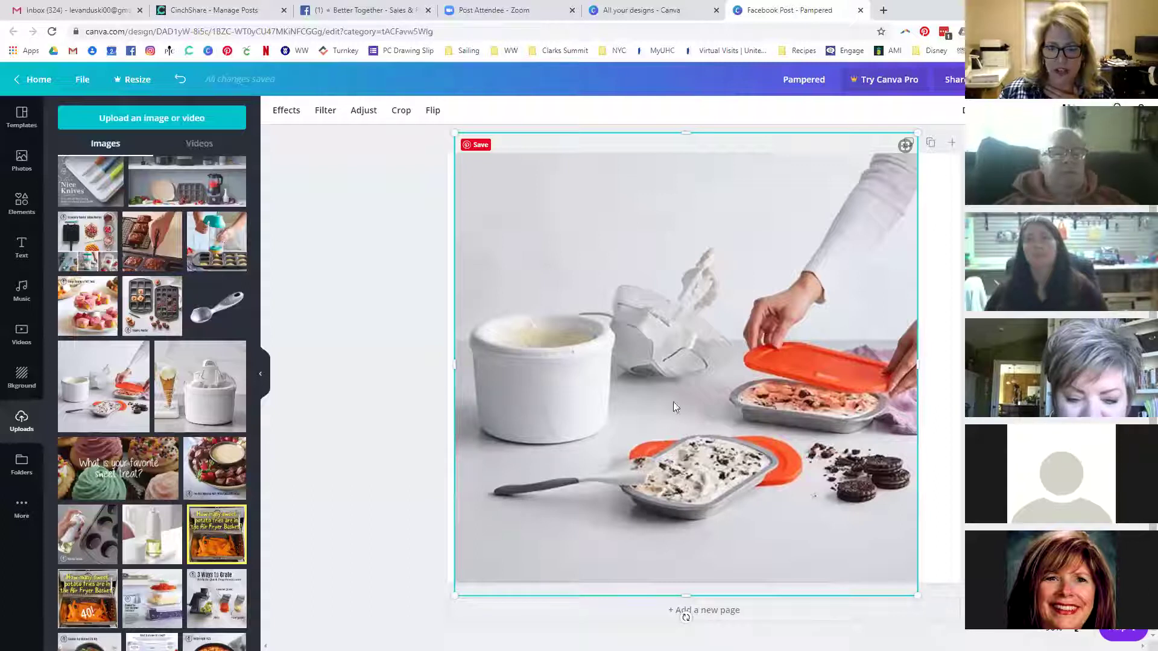
Crop the photo to the horizontal strip with the scoop, the front ice cream container and the cookies.
{"action": "left_click", "coordinate": [401, 110]}
{"action": "left_click_drag", "start_coordinate": [450, 130], "coordinate": [434, 428]}
{"action": "left_click_drag", "start_coordinate": [458, 595], "coordinate": [485, 530]}
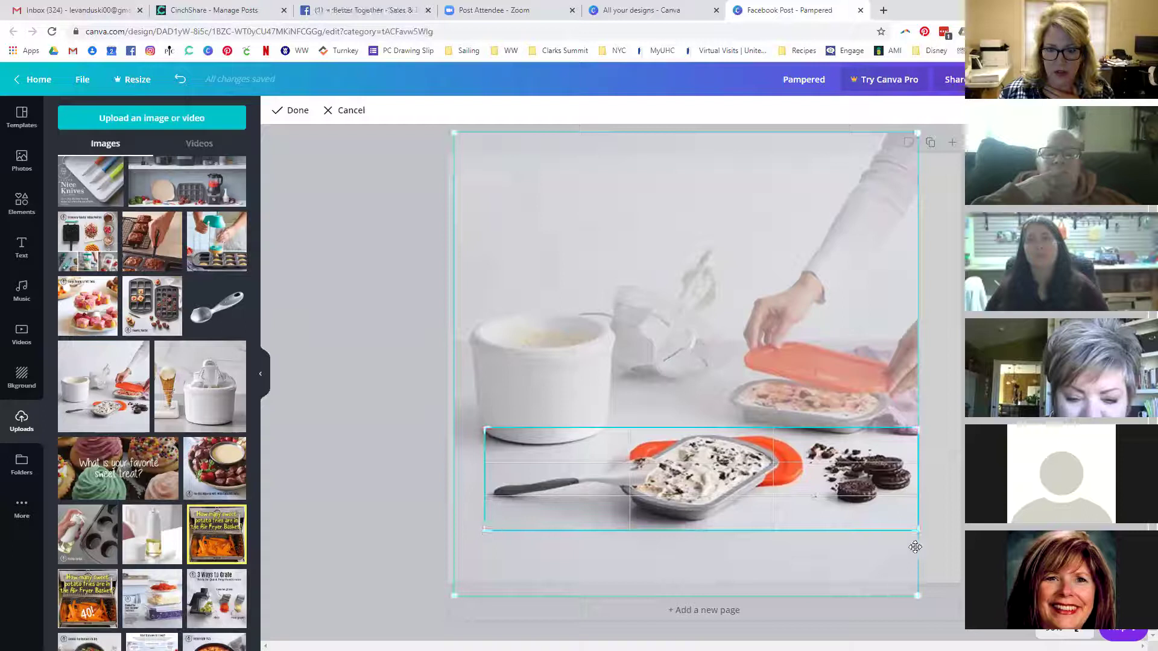
{"action": "mouse_move", "coordinate": [903, 527]}
{"action": "left_mouse_down"}
{"action": "mouse_move", "coordinate": [808, 530]}
{"action": "mouse_move", "coordinate": [894, 537]}
{"action": "left_mouse_up"}
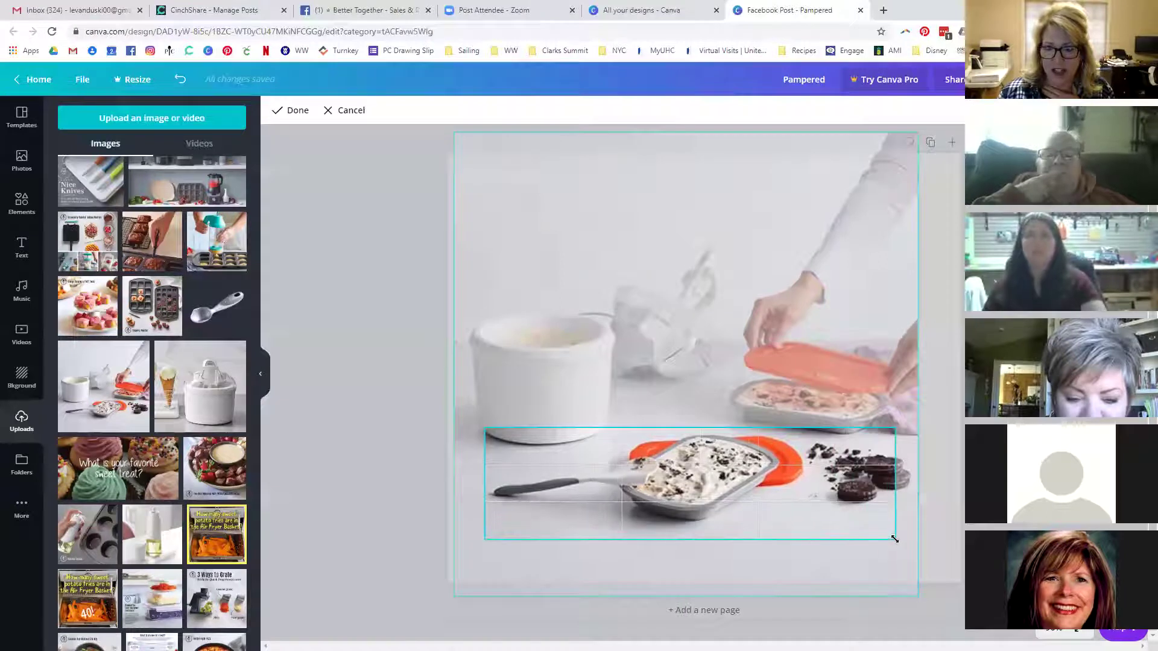
{"action": "left_click", "coordinate": [293, 109]}
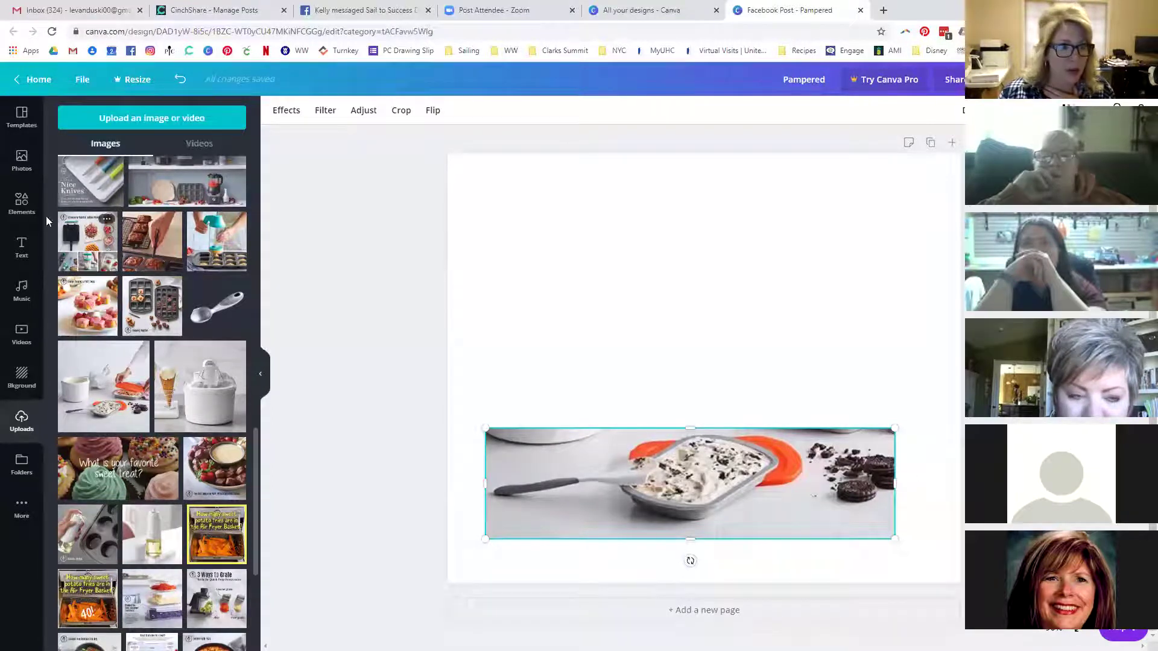
Add a circle shape, stretch it into a wide oval and place it overlapping the photo's upper-left corner.
{"action": "left_click", "coordinate": [22, 204]}
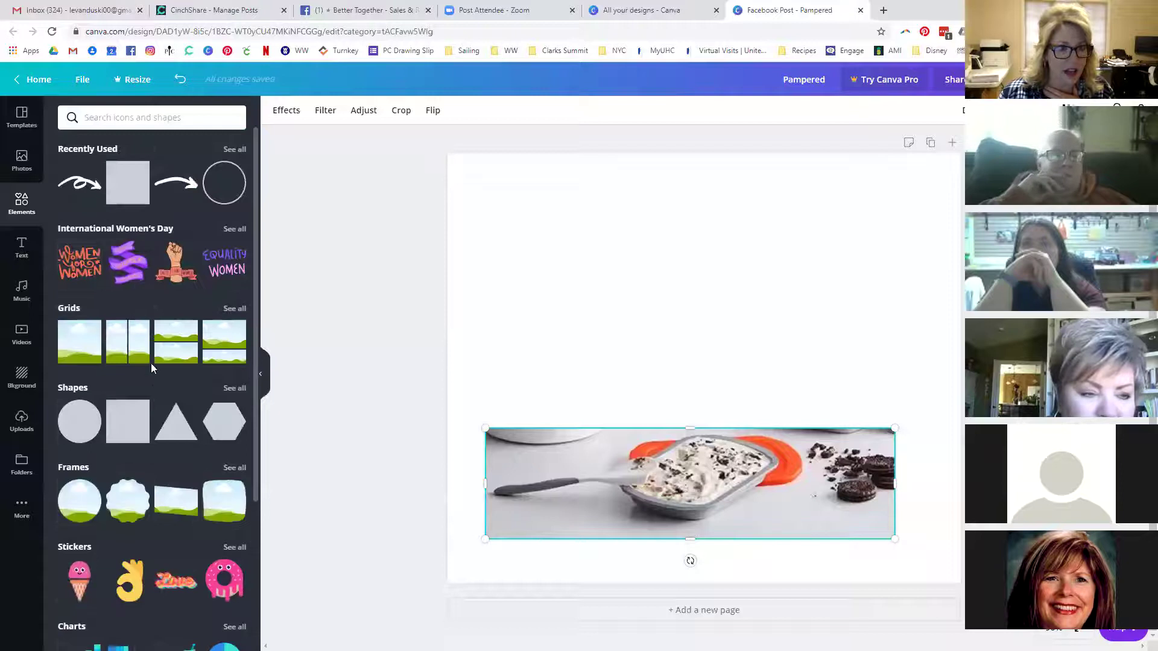
{"action": "left_click", "coordinate": [79, 421]}
{"action": "left_click_drag", "start_coordinate": [883, 188], "coordinate": [652, 421]}
{"action": "left_click_drag", "start_coordinate": [531, 481], "coordinate": [452, 414]}
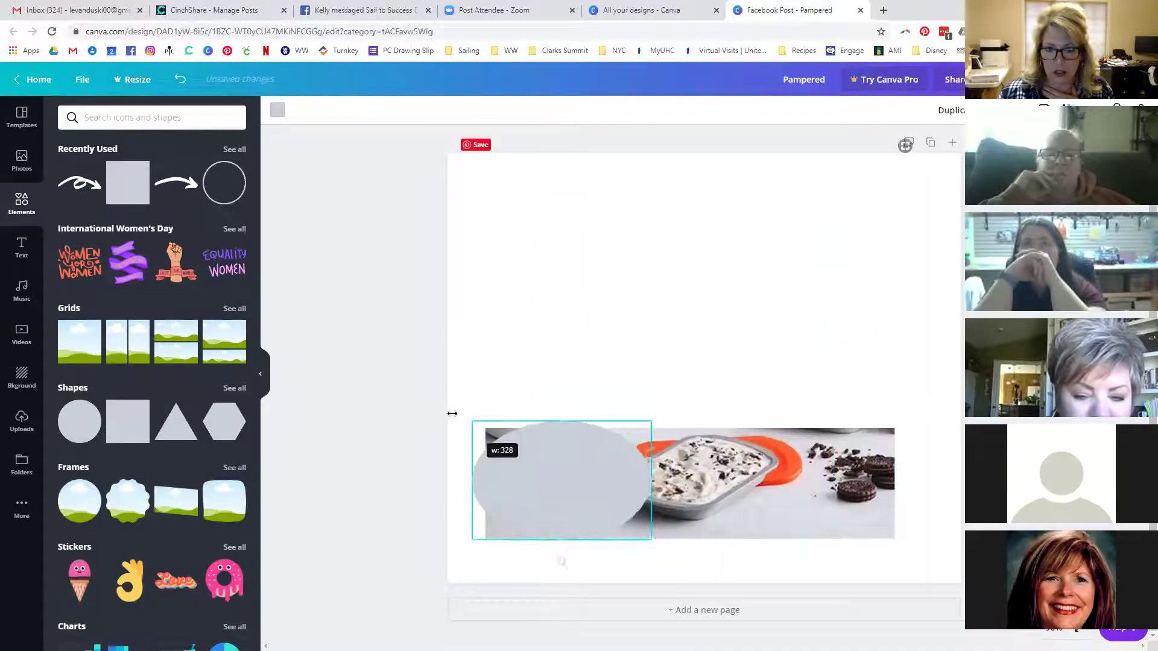
{"action": "left_click_drag", "start_coordinate": [530, 442], "coordinate": [525, 386]}
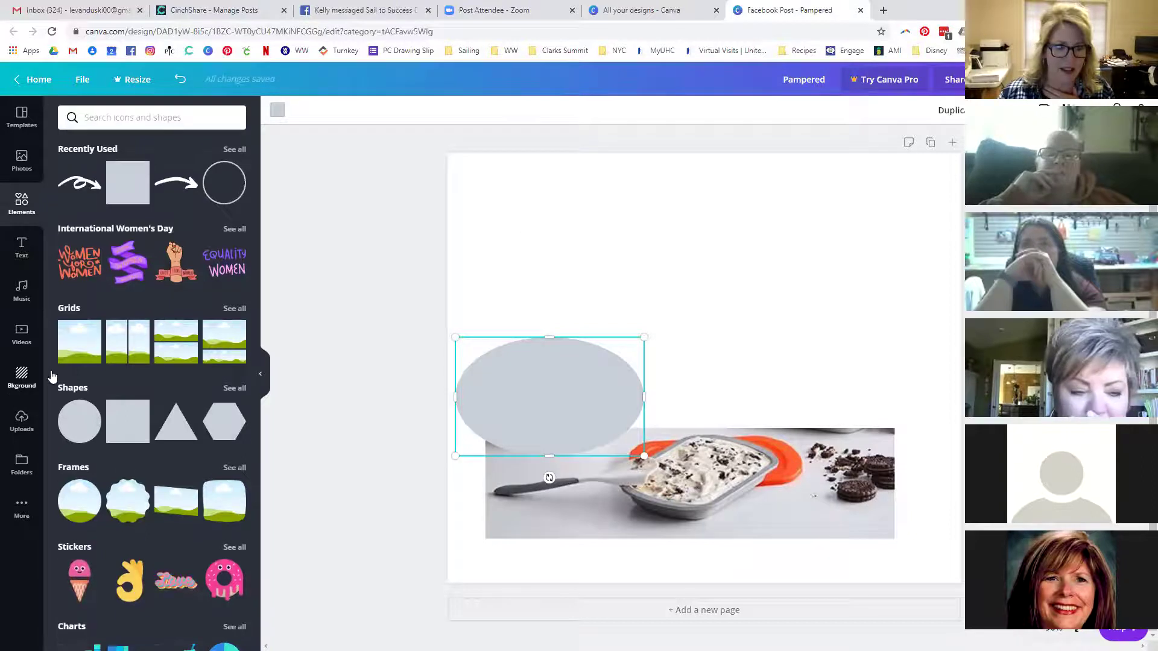
Set the page background to the oval's light gray and trim the cookies off the photo's right end.
{"action": "left_click", "coordinate": [30, 377]}
{"action": "left_click", "coordinate": [93, 150]}
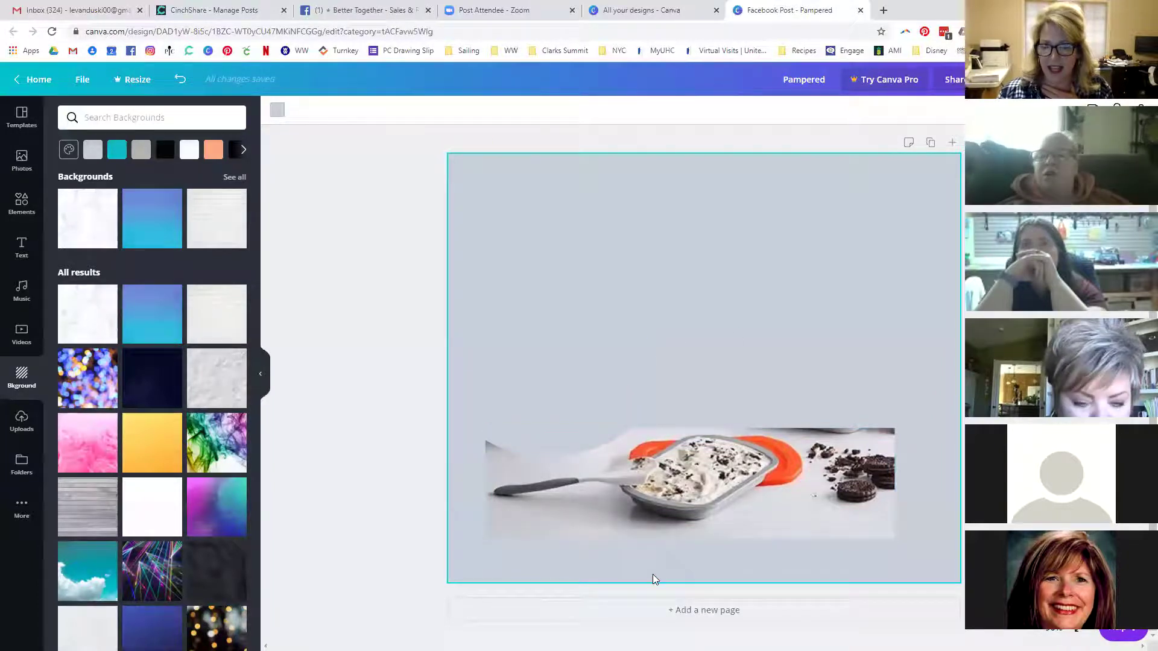
{"action": "left_click", "coordinate": [878, 536]}
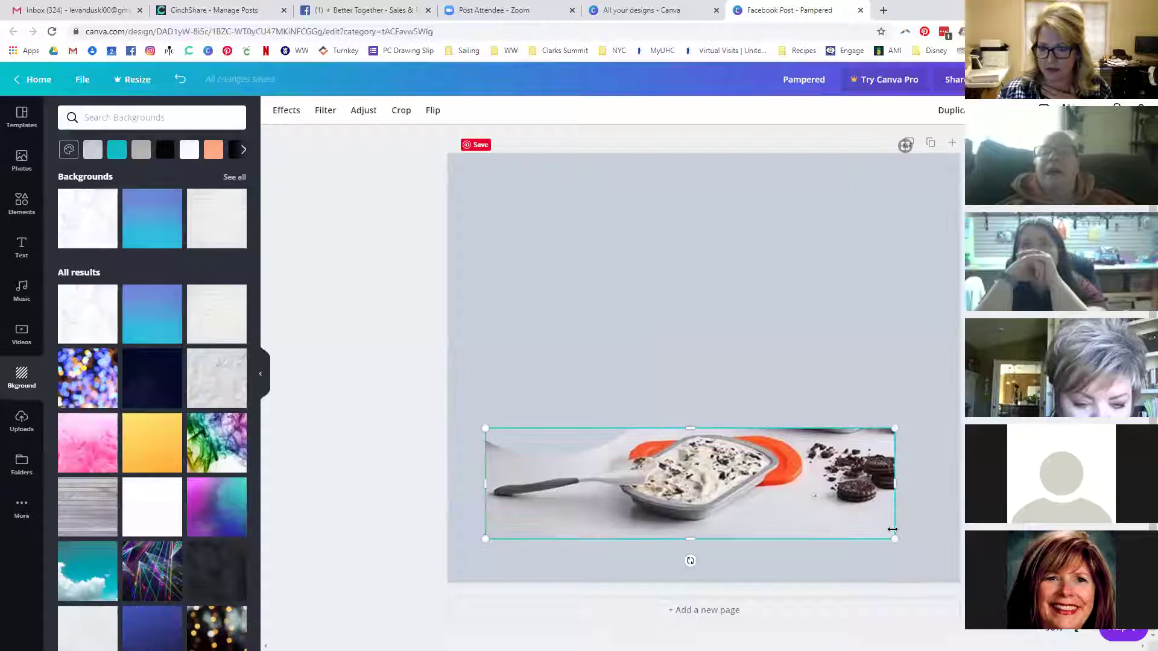
{"action": "left_click_drag", "start_coordinate": [868, 480], "coordinate": [805, 483]}
{"action": "left_click", "coordinate": [873, 503]}
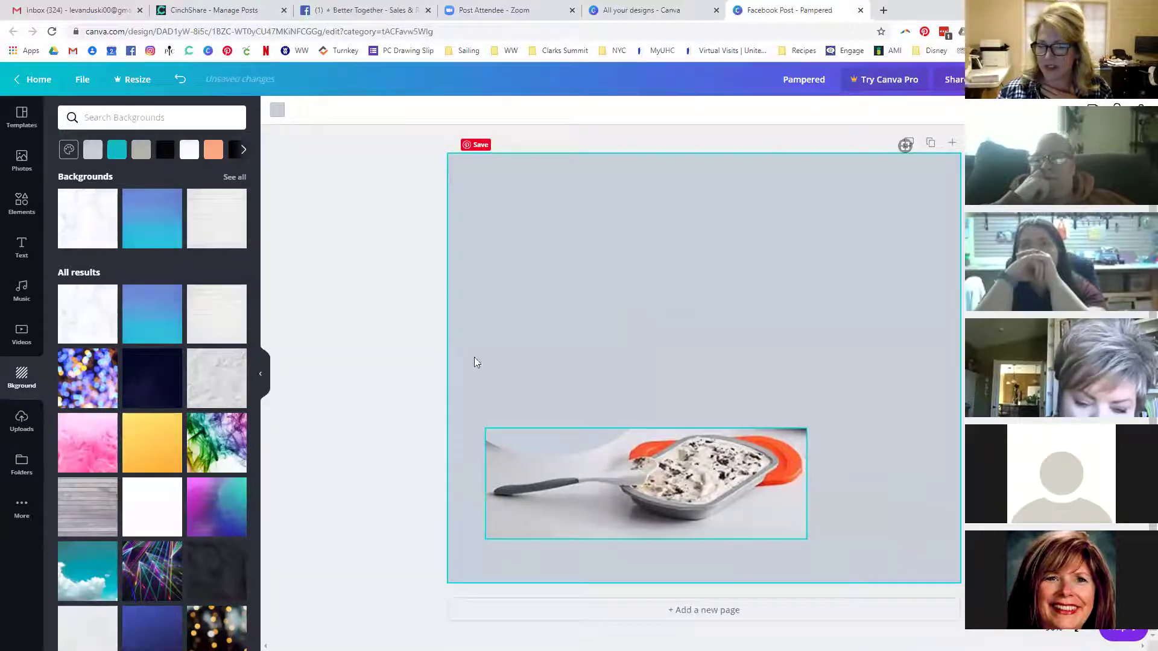
Delete the ice cream photo, the gray background color and the oval to leave a blank page.
{"action": "left_click", "coordinate": [21, 203]}
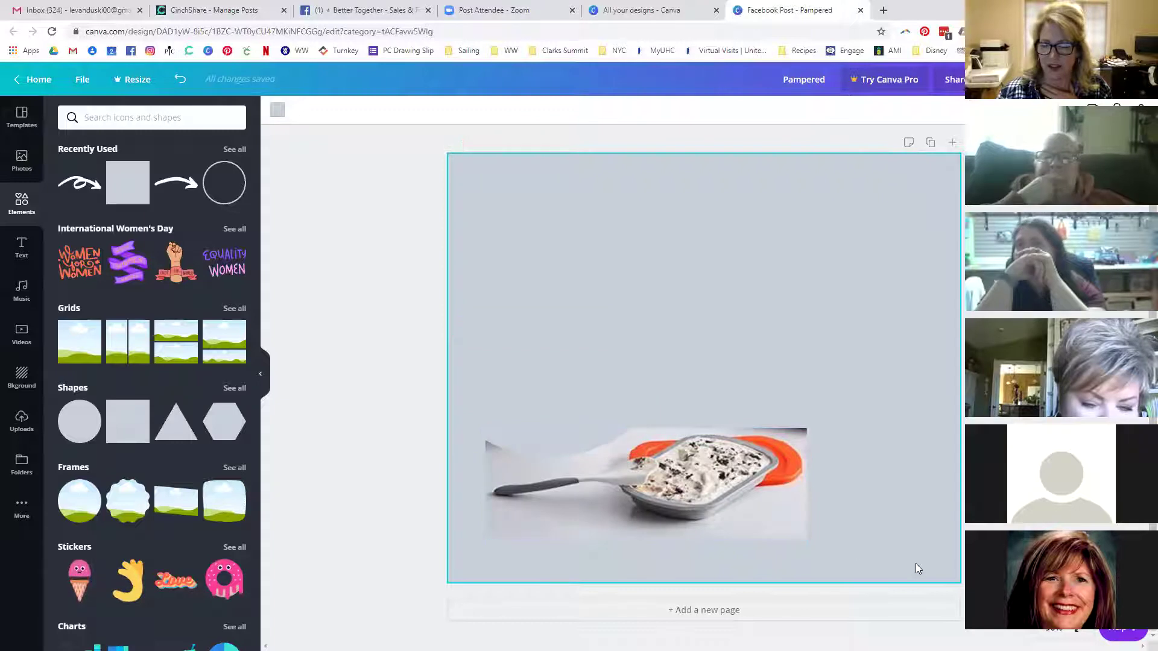
{"action": "left_click", "coordinate": [735, 510]}
{"action": "key", "text": "Delete"}
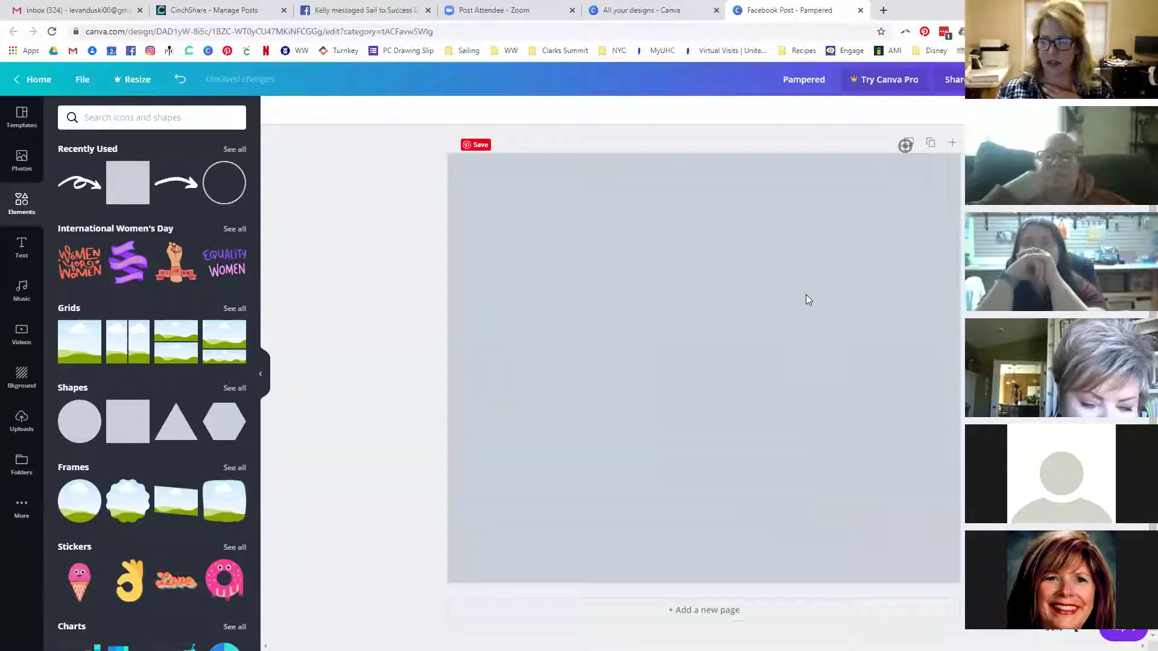
{"action": "left_click", "coordinate": [744, 276]}
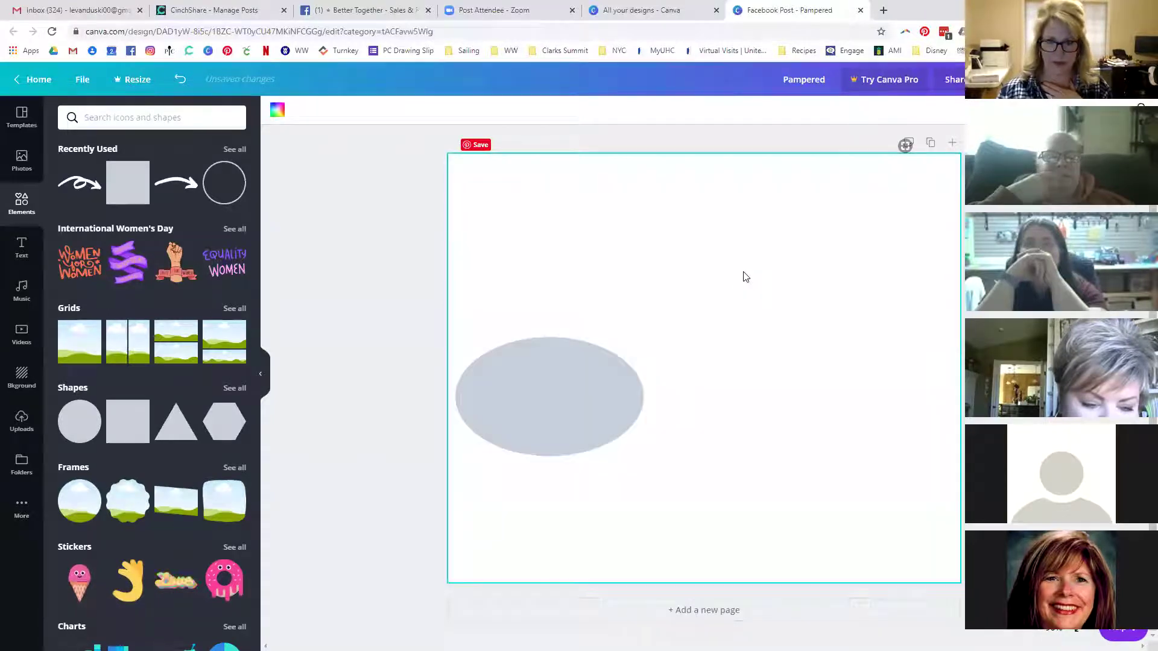
{"action": "left_click", "coordinate": [520, 378]}
{"action": "key", "text": "Delete"}
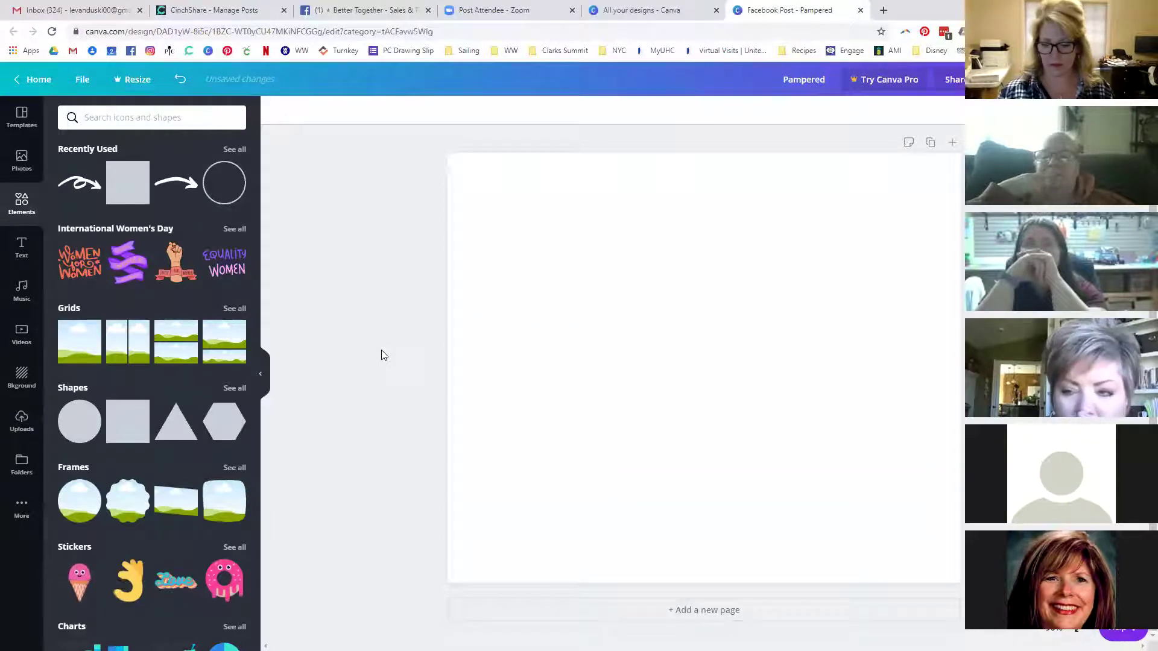
Add the uploaded crying-baby "I can't believe the Pampered Chef party is almost over!" meme to the blank page.
{"action": "left_click", "coordinate": [22, 427]}
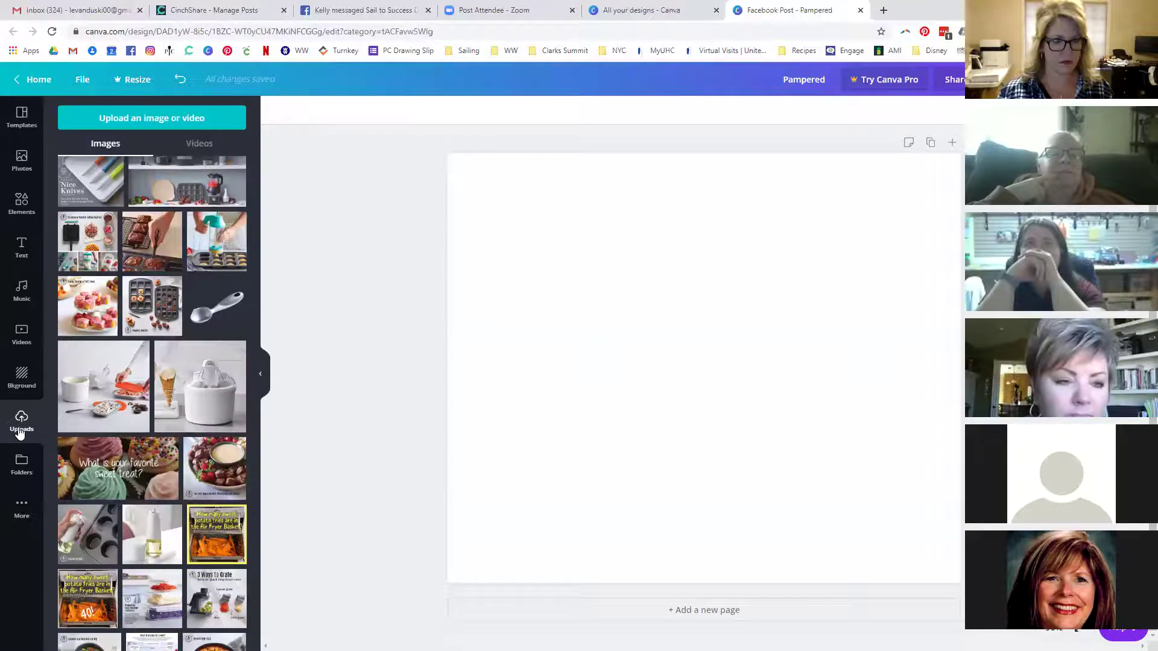
{"action": "scroll", "coordinate": [151, 422], "scroll_direction": "down", "scroll_amount": 5}
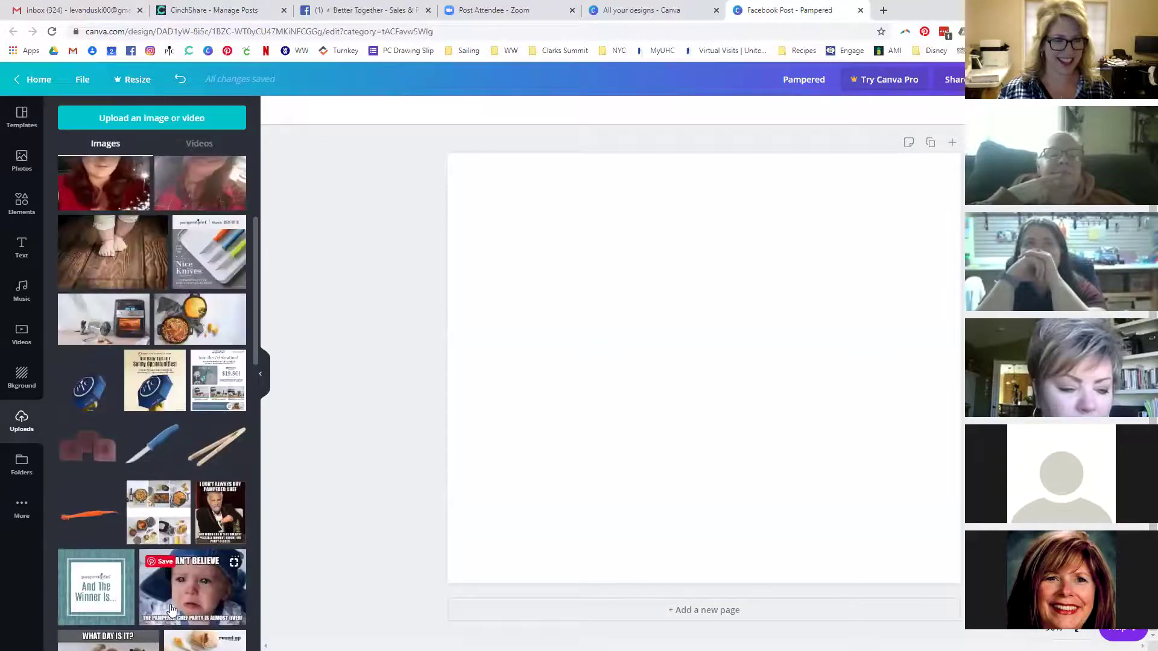
{"action": "left_click", "coordinate": [172, 609]}
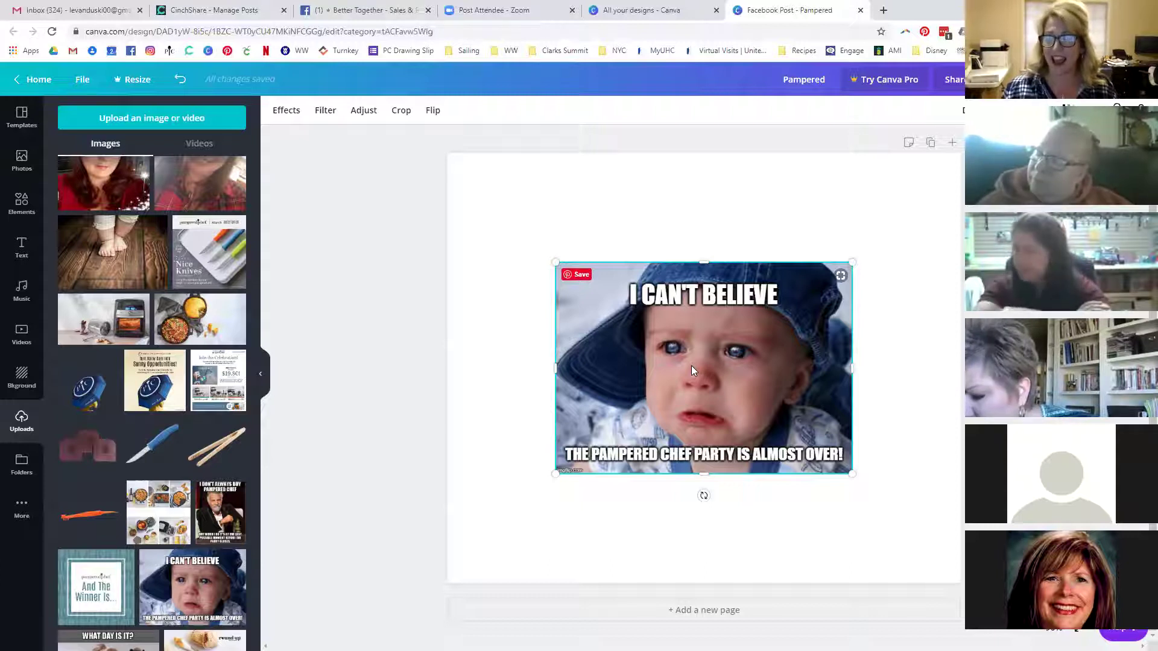
Search the web for "meme generator" in a new browser tab and open the Imgflip Meme Generator.
{"action": "left_click", "coordinate": [884, 10]}
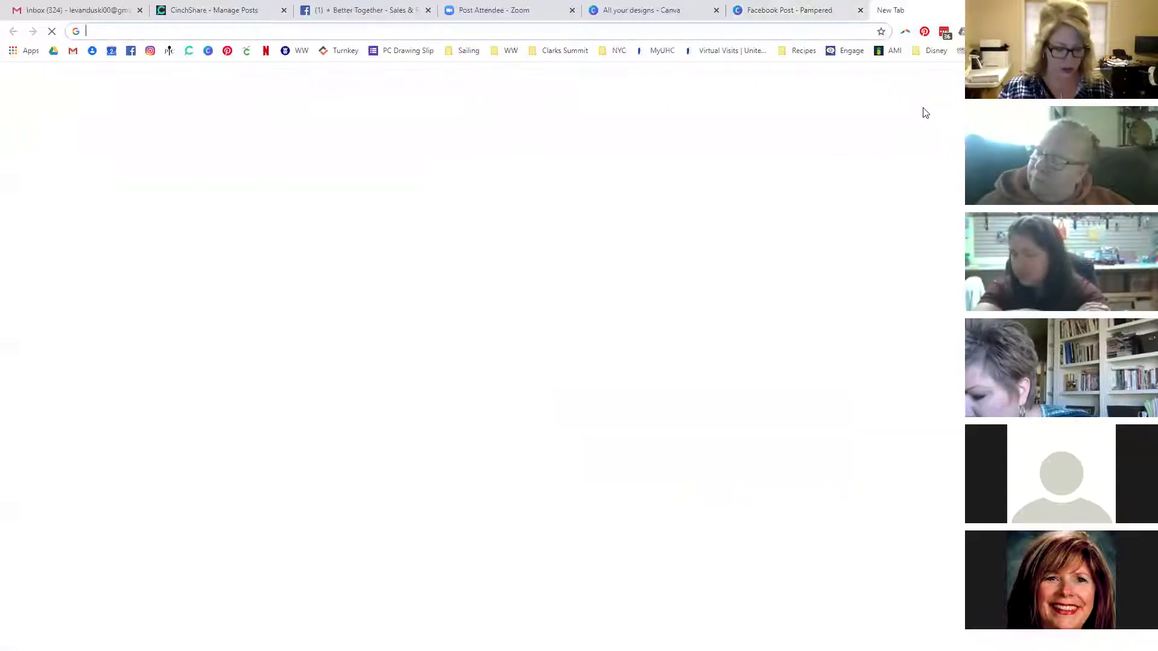
{"action": "type", "text": "meme"}
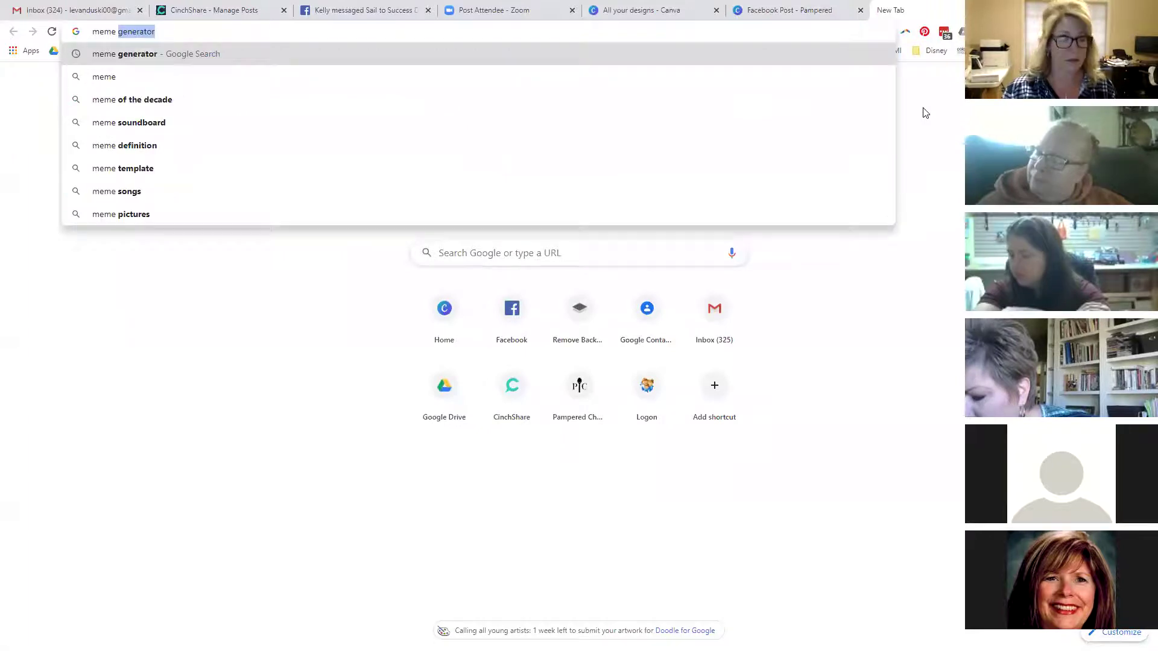
{"action": "key", "text": "Down"}
{"action": "key", "text": "Up"}
{"action": "key", "text": "Return"}
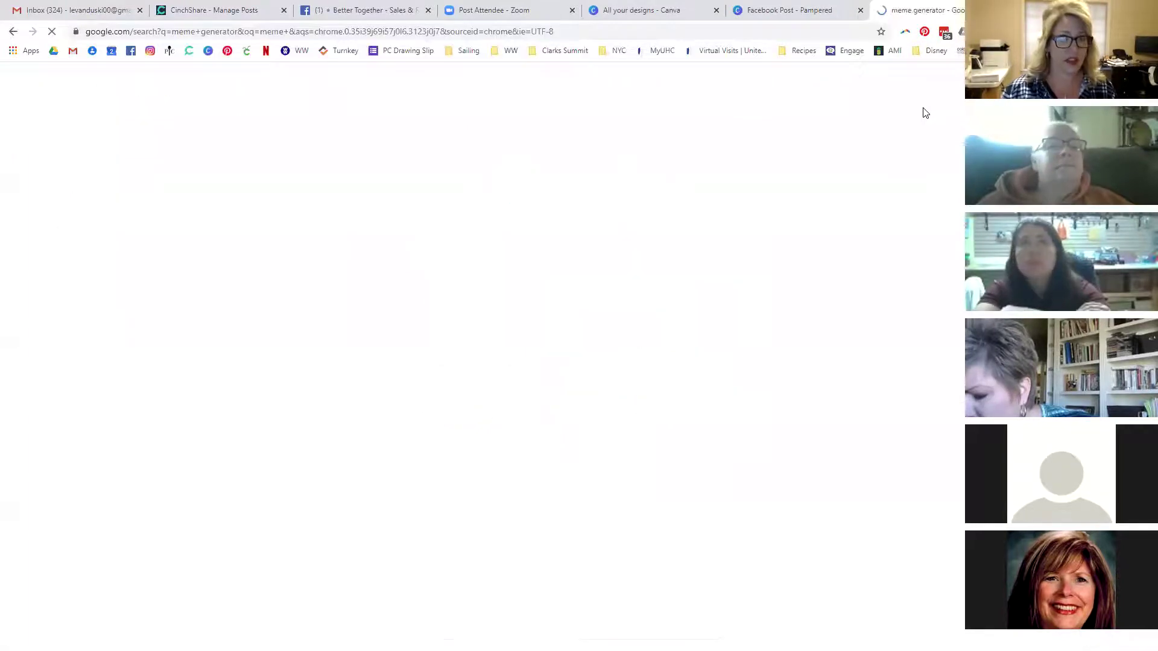
{"action": "left_click", "coordinate": [176, 189]}
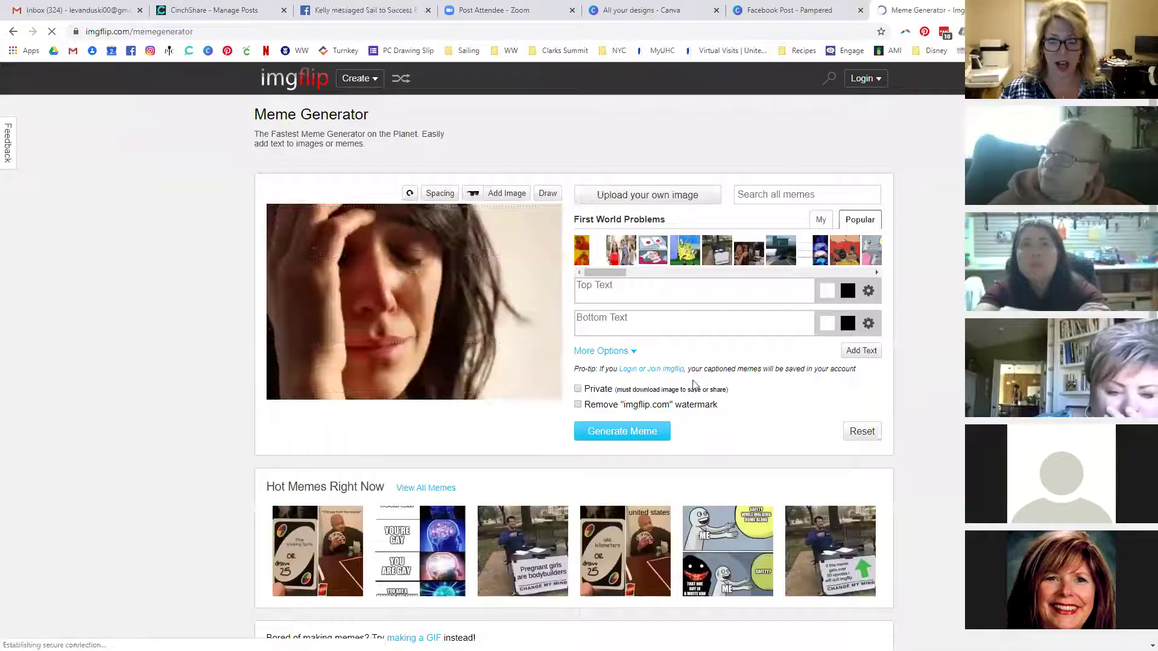
Caption the First World Problems meme with "I can't believe" above and "they want dinner every night" below.
{"action": "left_click", "coordinate": [624, 286]}
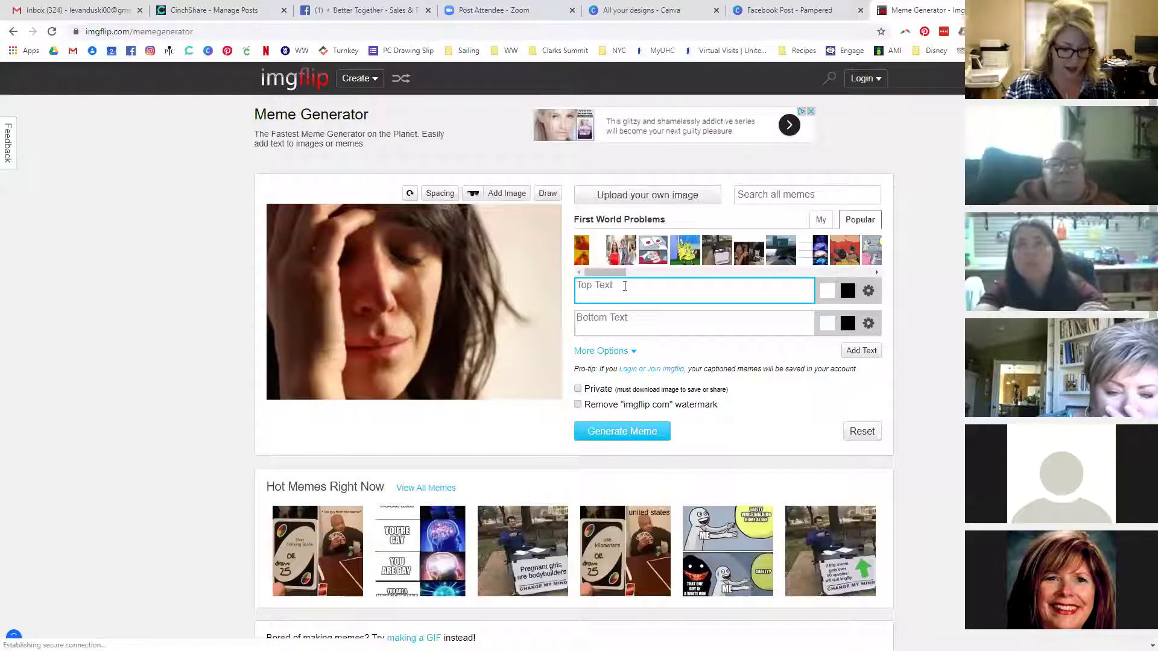
{"action": "type", "text": "I can"}
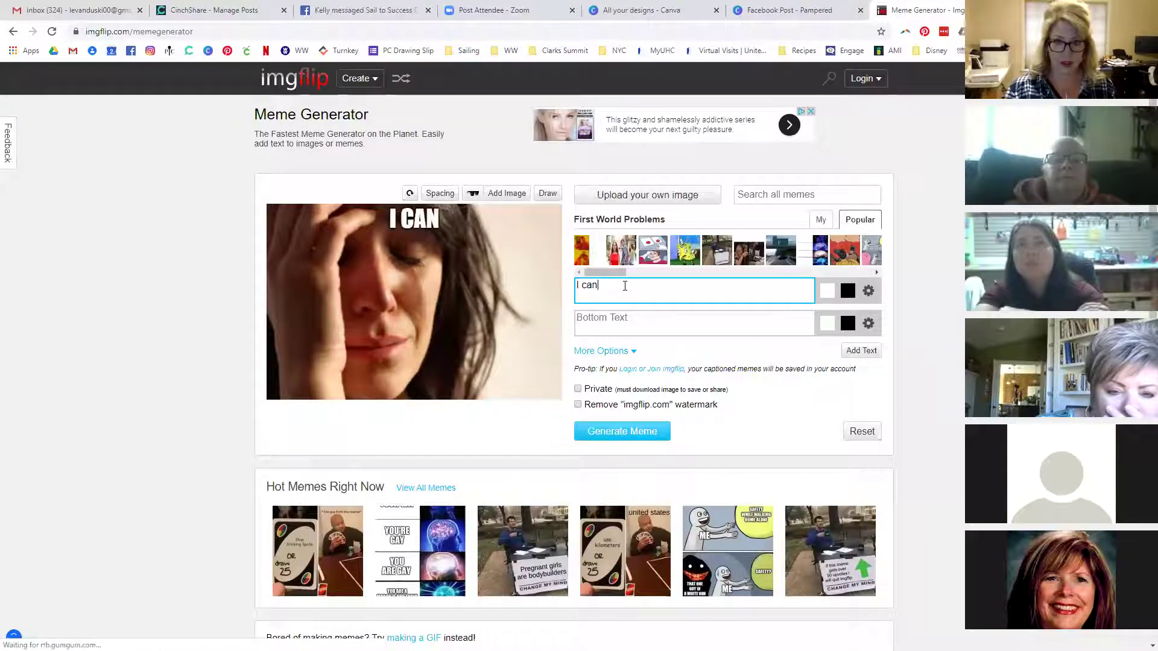
{"action": "type", "text": "'t belie"}
{"action": "key", "text": "BackSpace"}
{"action": "key", "text": "BackSpace"}
{"action": "type", "text": "ieve"}
{"action": "left_click", "coordinate": [613, 322]}
{"action": "type", "text": "they want dinner every night"}
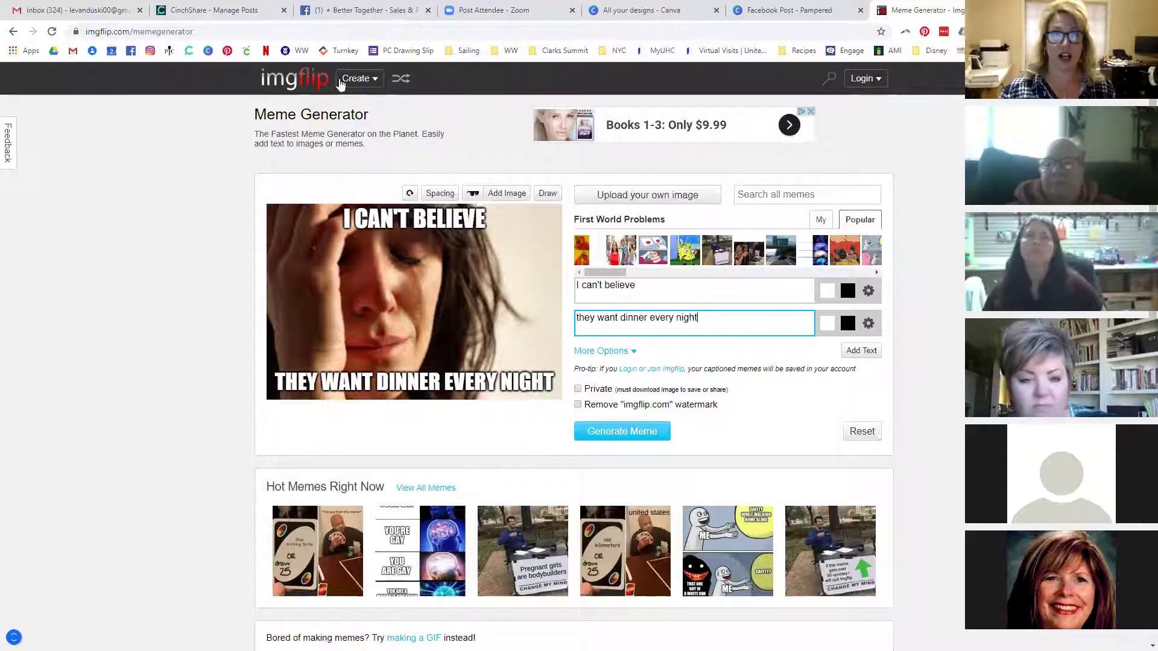
Switch back to the Canva Facebook Post design and delete the crying-baby meme from the page.
{"action": "left_click", "coordinate": [359, 18]}
{"action": "key", "text": "ctrl+Tab"}
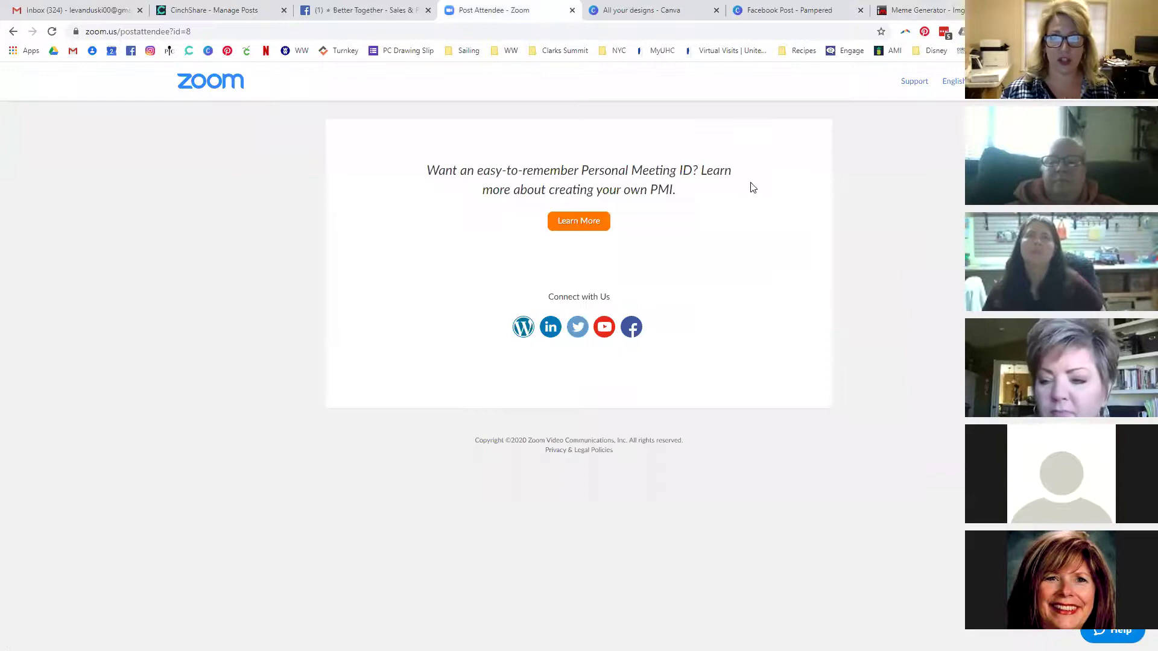
{"action": "left_click", "coordinate": [660, 15]}
{"action": "left_click", "coordinate": [784, 10]}
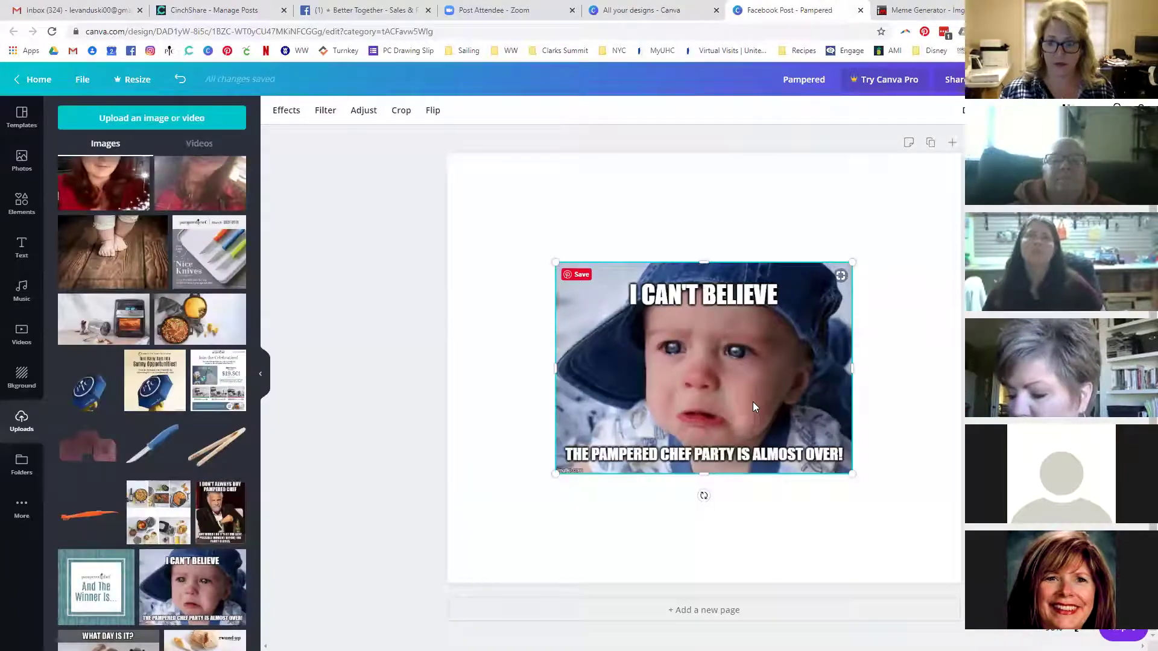
{"action": "key", "text": "Delete"}
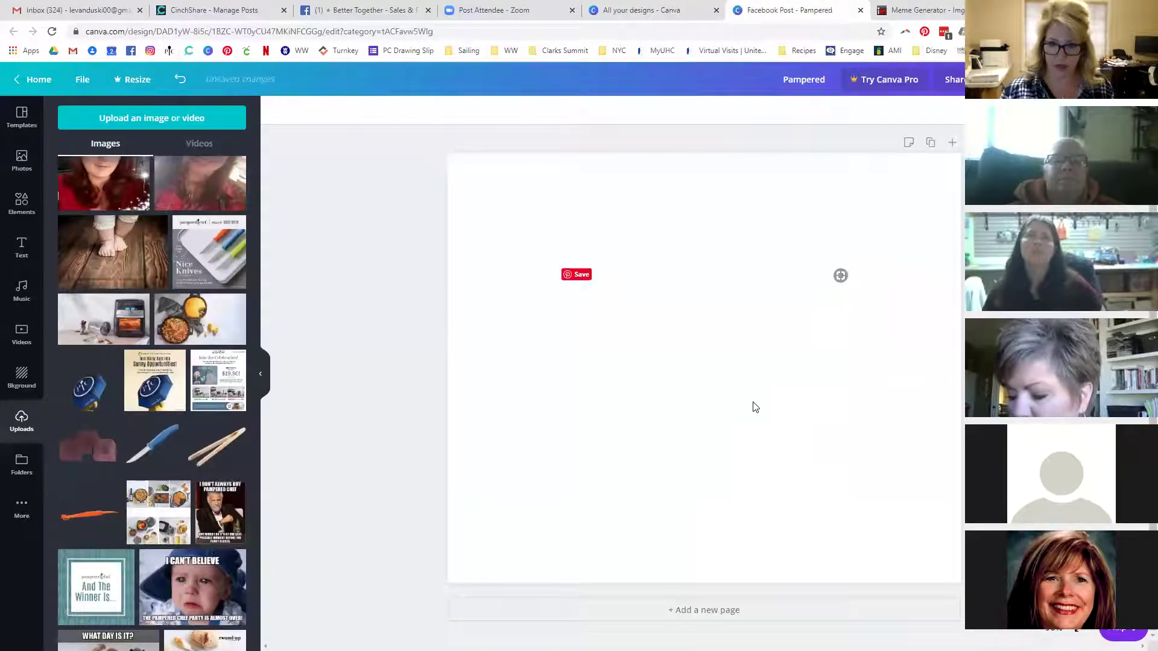
Add a heading reading "TEST FONT", enlarge it to about size 63 and place it near the page's center.
{"action": "left_click", "coordinate": [23, 248]}
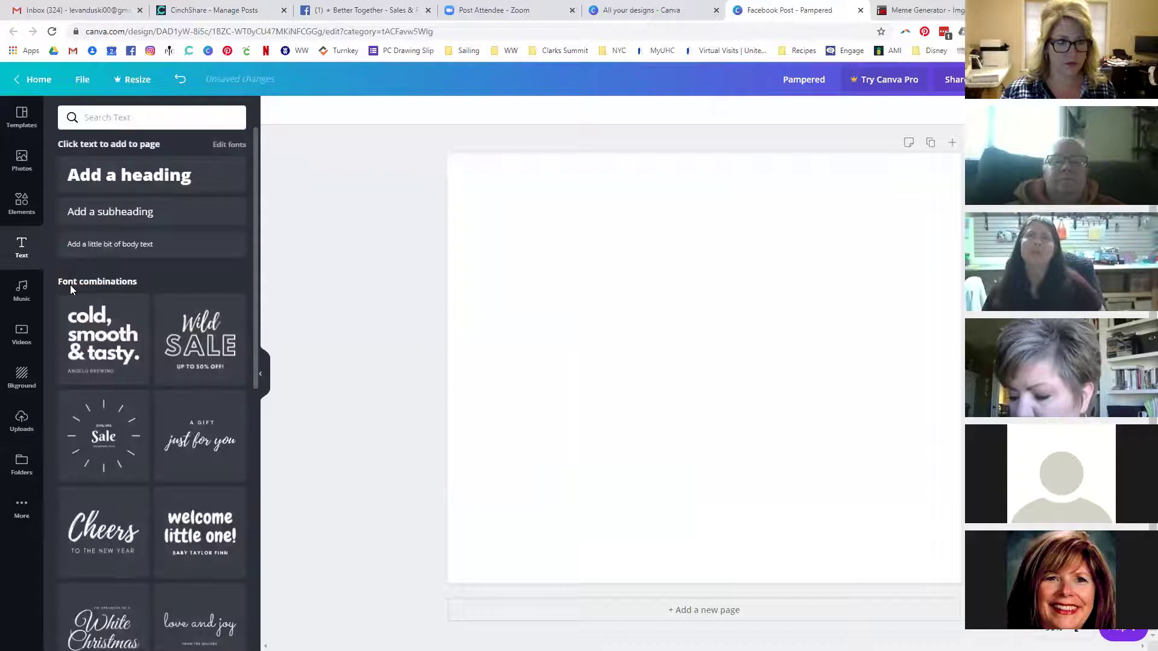
{"action": "left_click", "coordinate": [128, 182]}
{"action": "type", "text": "TEST FONT"}
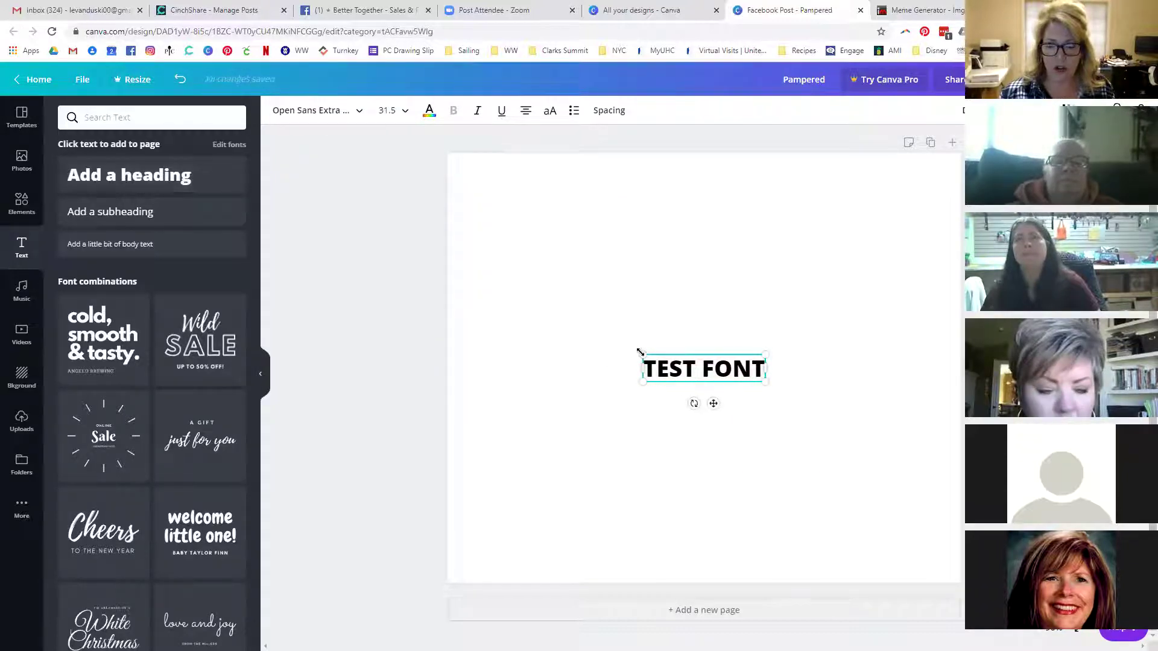
{"action": "left_click_drag", "start_coordinate": [620, 349], "coordinate": [499, 305]}
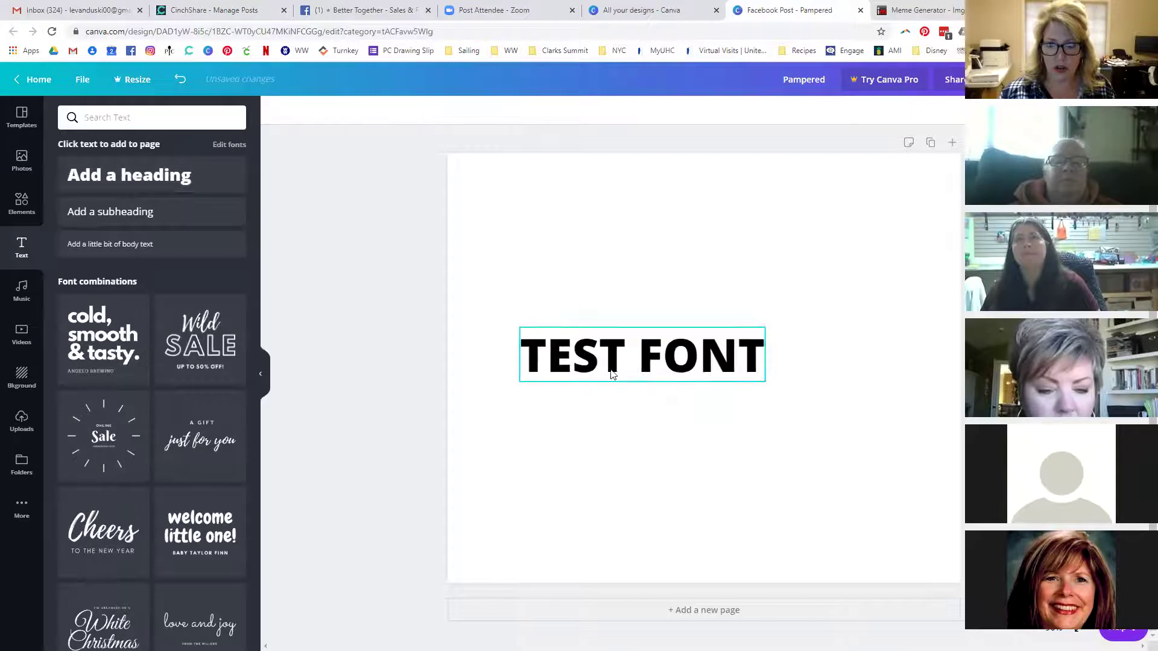
{"action": "left_click_drag", "start_coordinate": [611, 369], "coordinate": [664, 361]}
Apply the dark navy starry-sky background and set the TEST FONT heading's font size to 104.
{"action": "left_click", "coordinate": [22, 378]}
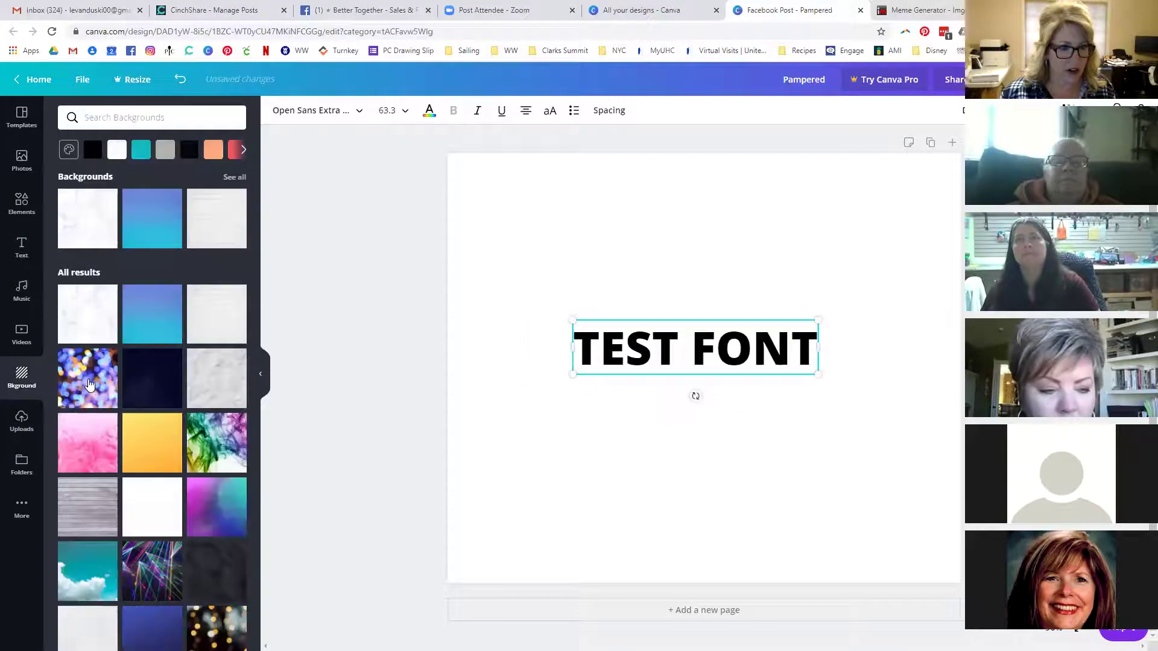
{"action": "left_click", "coordinate": [135, 392]}
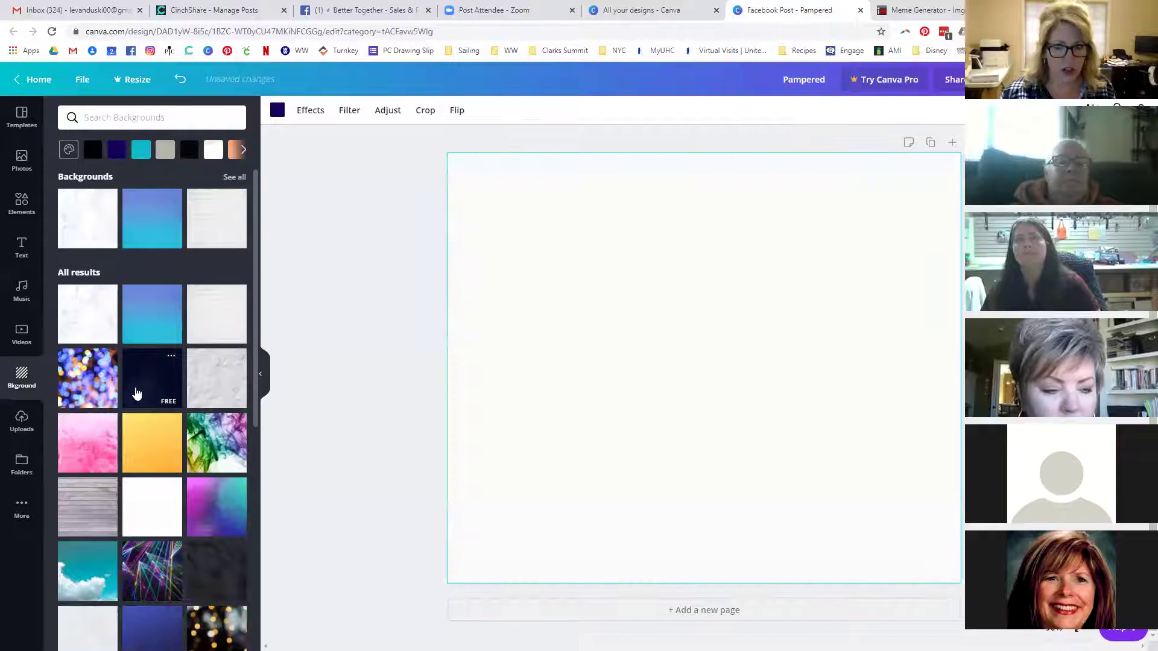
{"action": "left_click", "coordinate": [621, 361]}
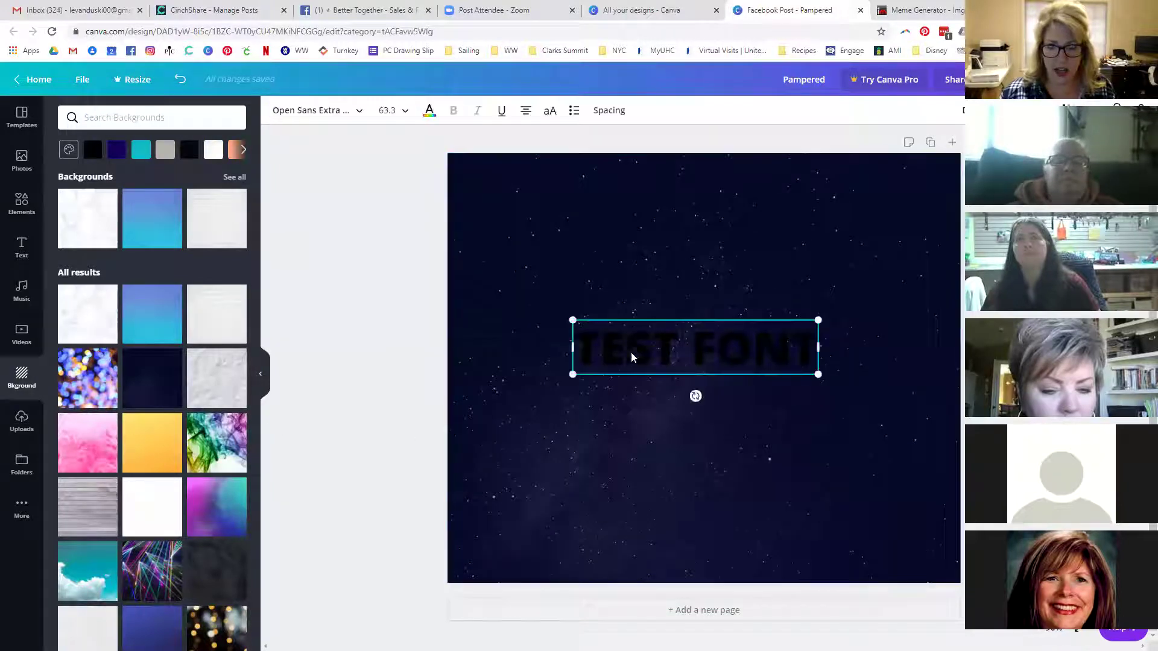
{"action": "left_click_drag", "start_coordinate": [817, 320], "coordinate": [953, 289]}
{"action": "left_click_drag", "start_coordinate": [756, 339], "coordinate": [696, 351]}
{"action": "left_click", "coordinate": [392, 111]}
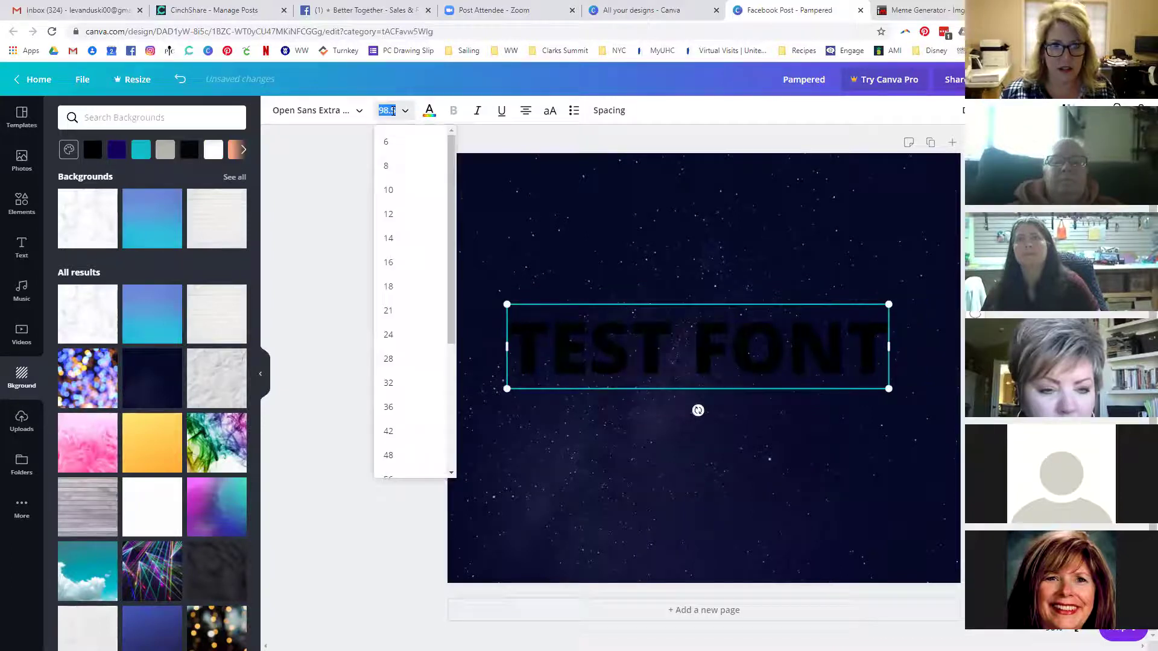
{"action": "scroll", "coordinate": [406, 401], "scroll_direction": "down", "scroll_amount": 4}
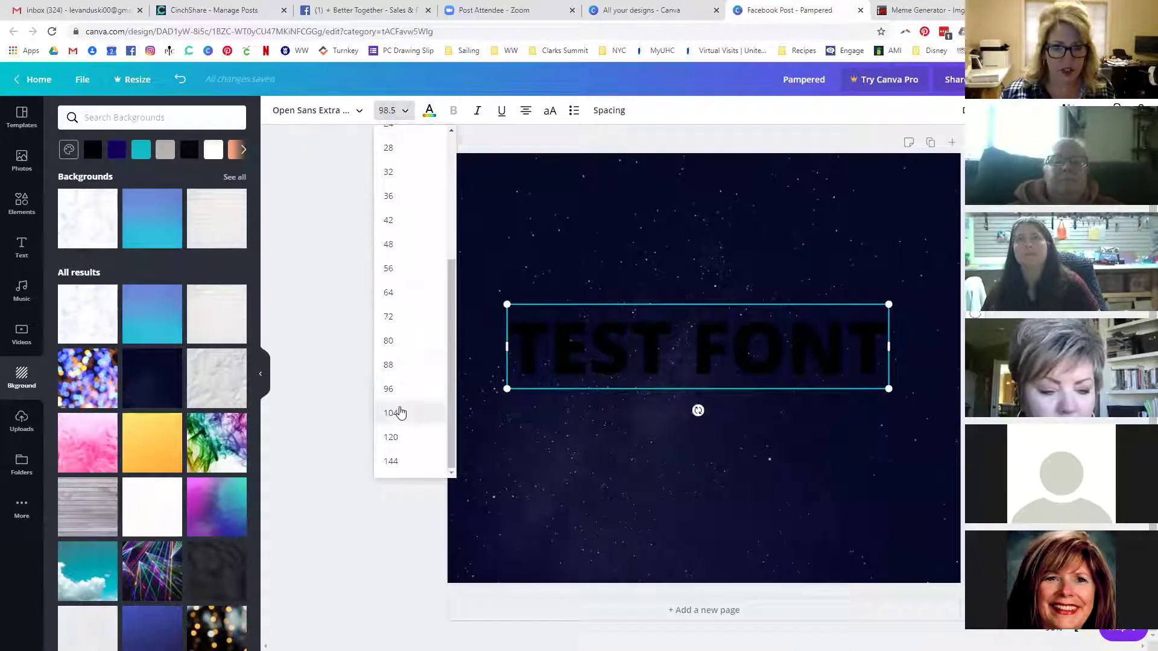
{"action": "left_click", "coordinate": [395, 414]}
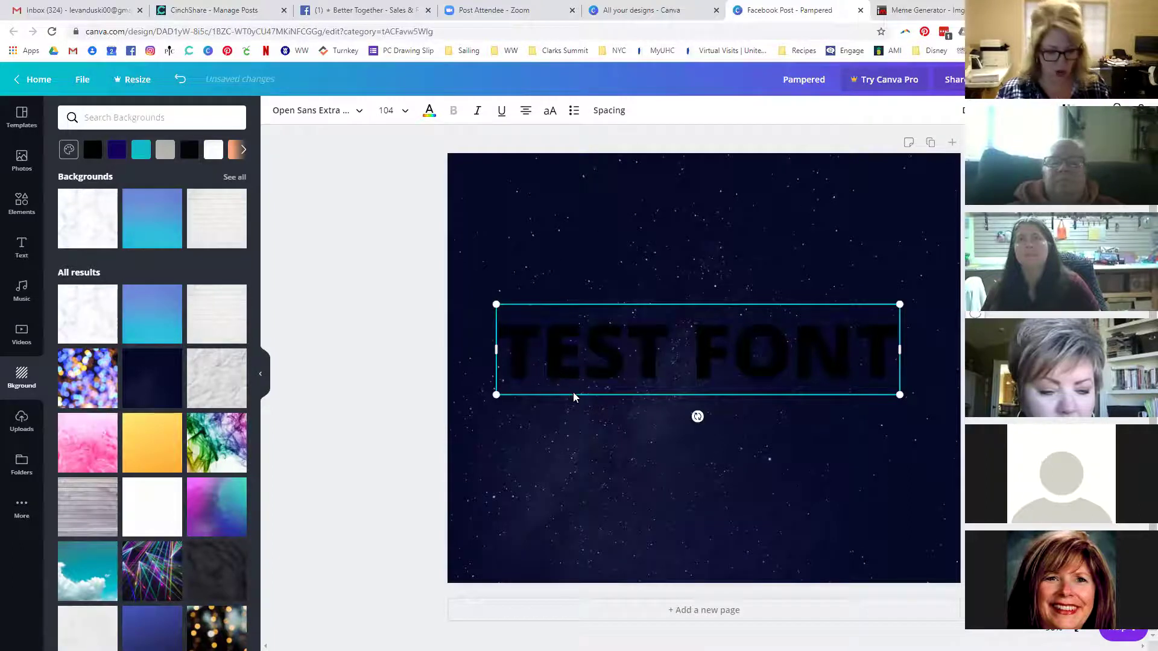
Duplicate the TEST FONT heading, color the copy light gray and align it exactly over the black original.
{"action": "key", "text": "ctrl+d"}
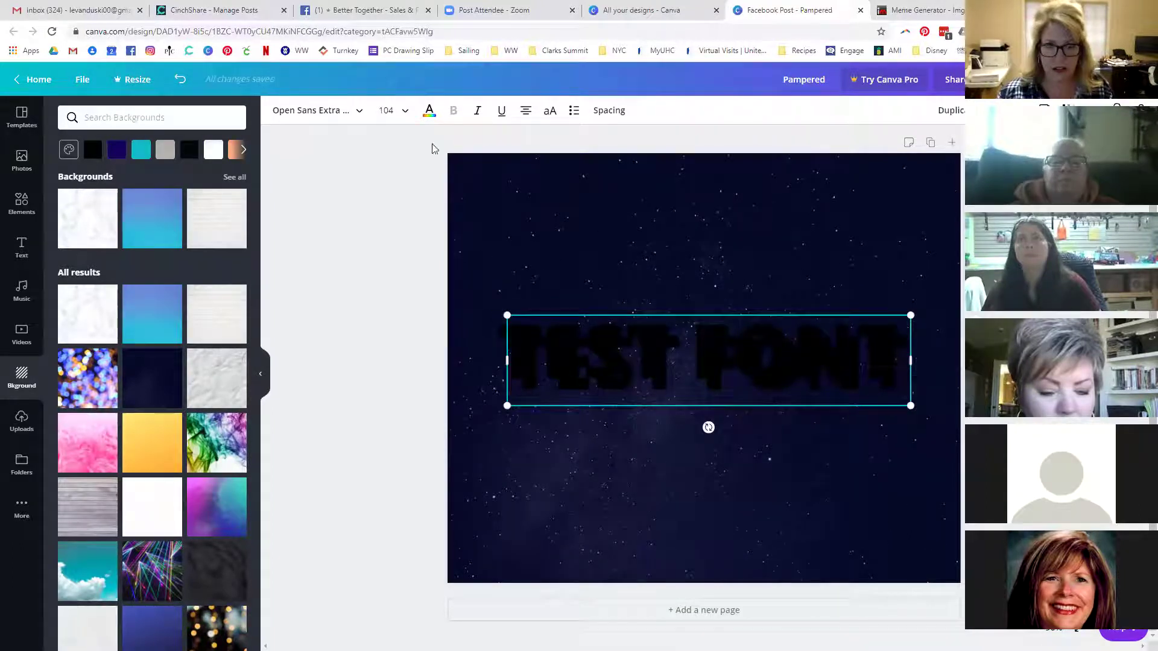
{"action": "left_click", "coordinate": [430, 112]}
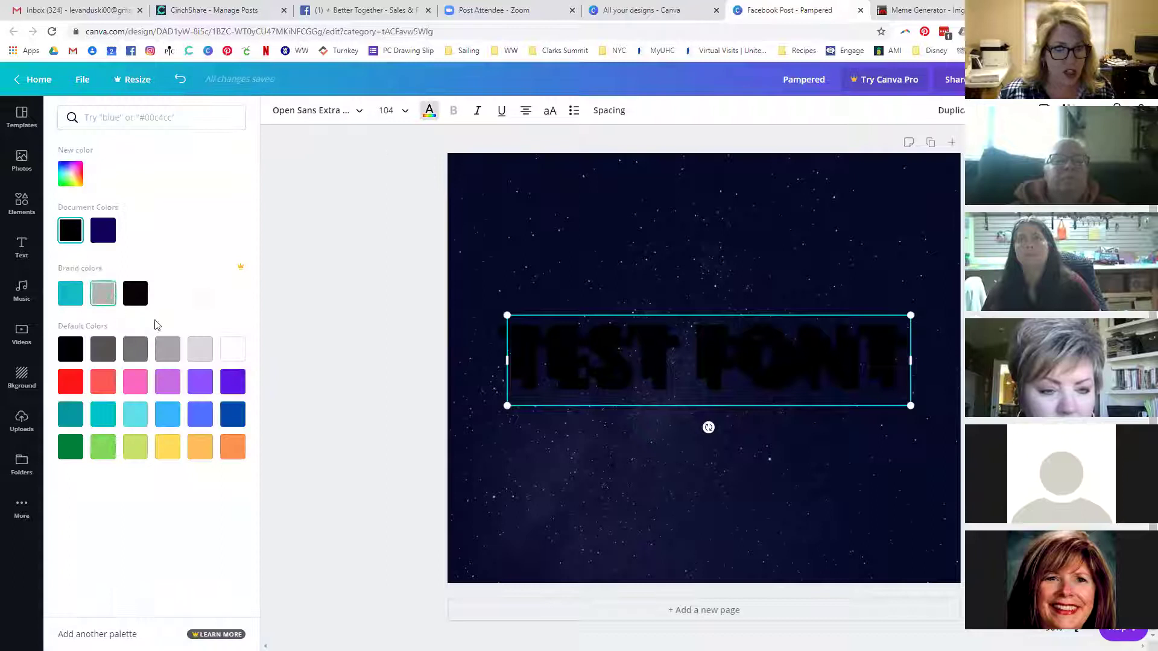
{"action": "left_click", "coordinate": [200, 349]}
{"action": "left_click_drag", "start_coordinate": [525, 381], "coordinate": [512, 365]}
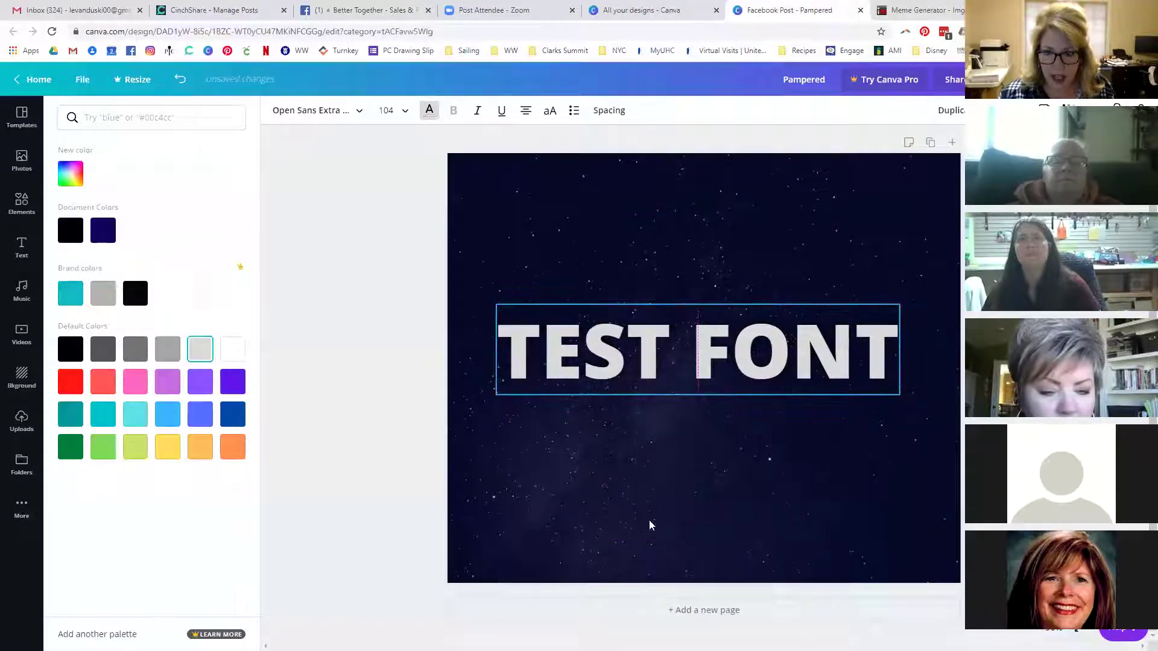
Set the light gray copy to font size 108 on a single line and send it behind the black text.
{"action": "scroll", "coordinate": [814, 505], "scroll_direction": "up", "scroll_amount": 3}
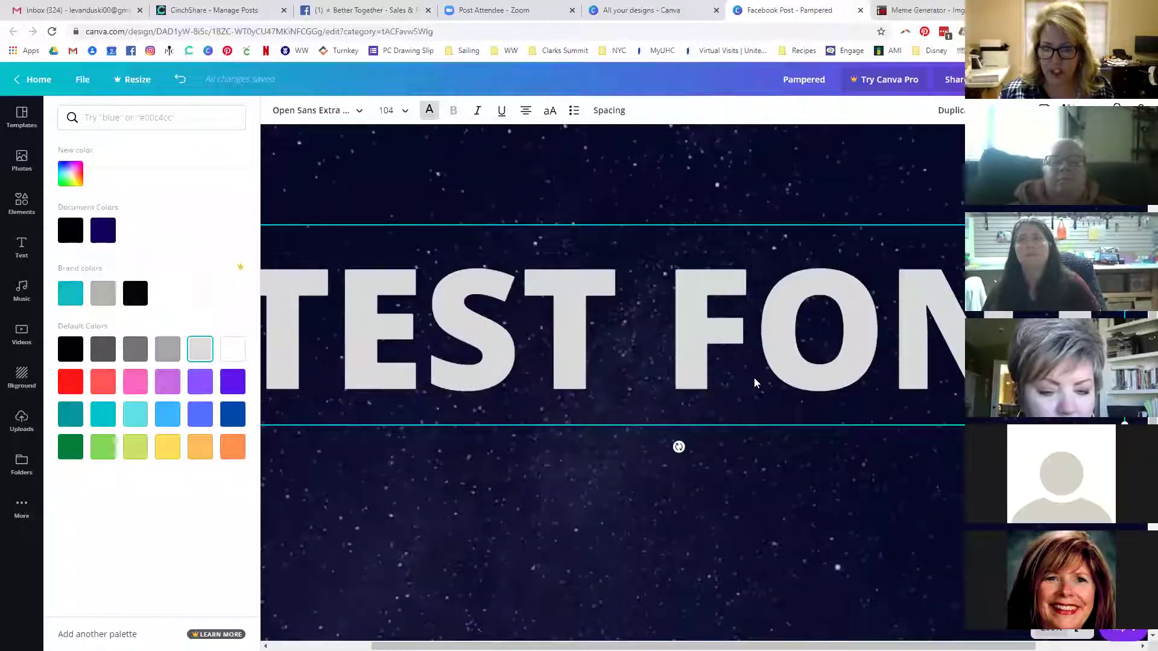
{"action": "left_click", "coordinate": [394, 113]}
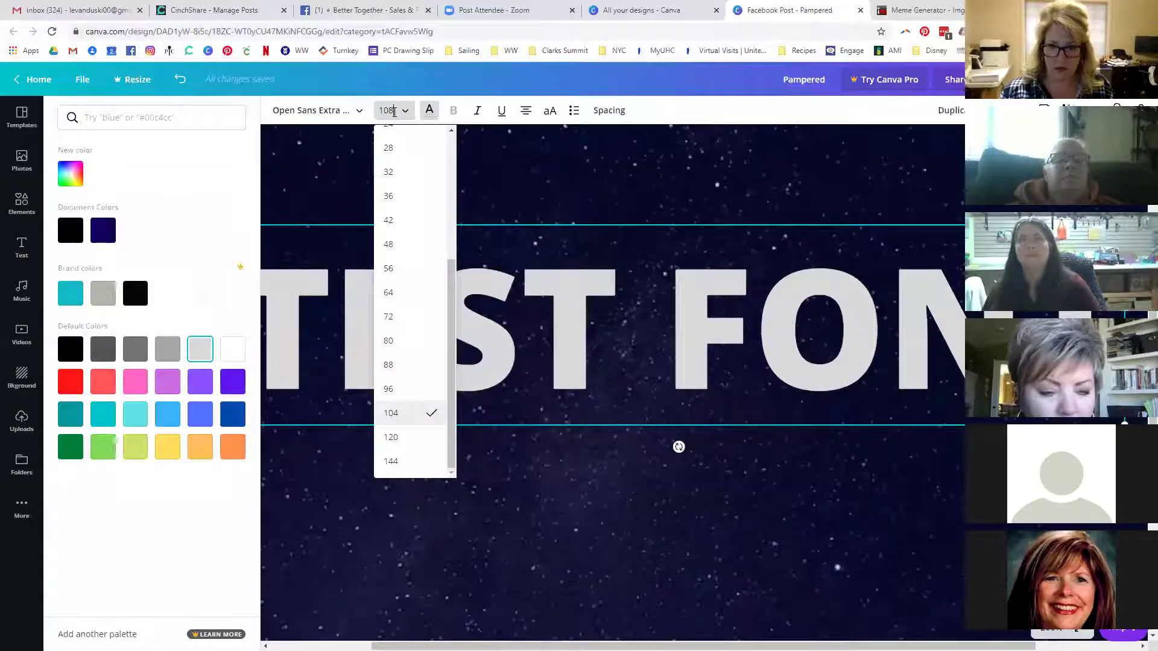
{"action": "key", "text": "Return"}
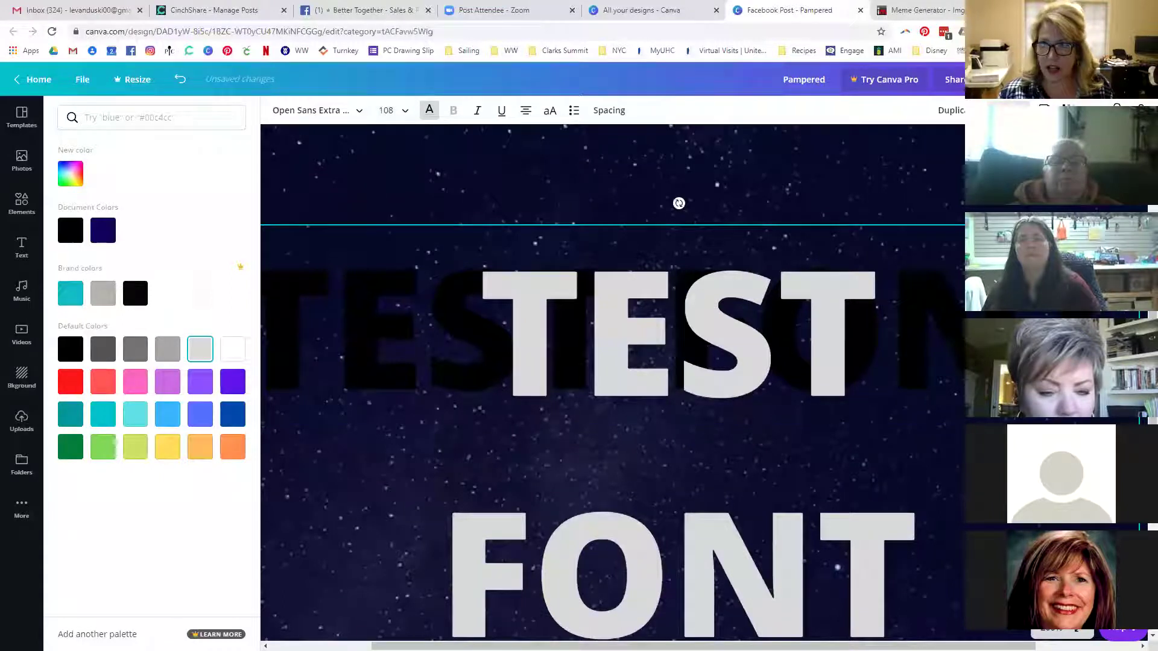
{"action": "left_click", "coordinate": [945, 147]}
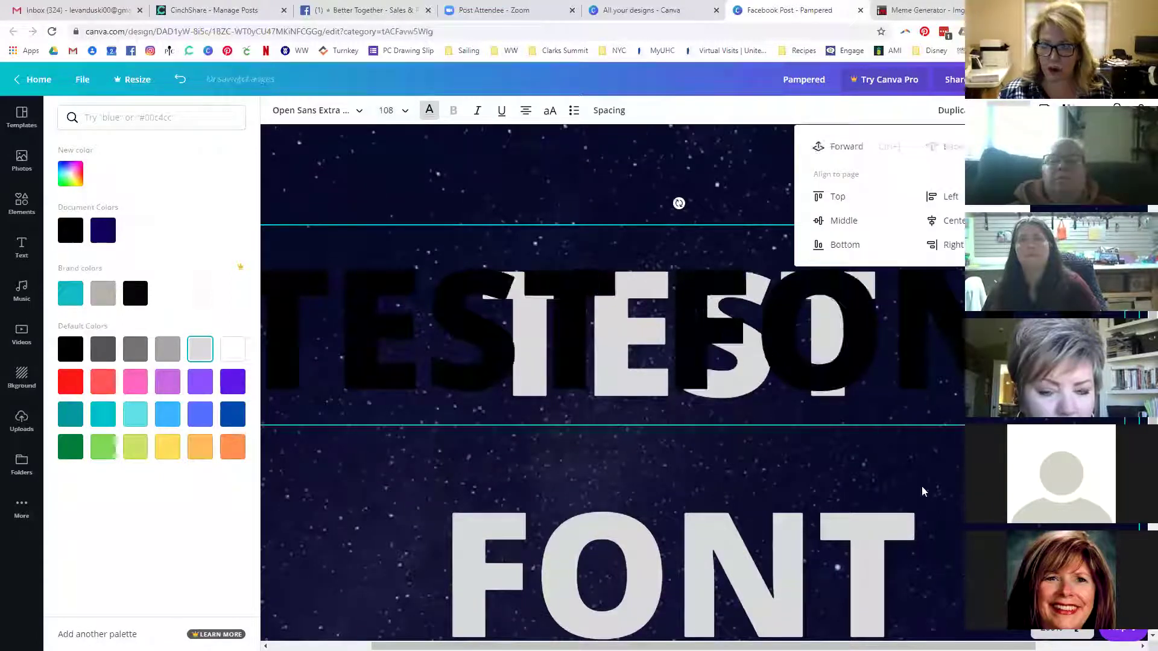
{"action": "key", "text": "Escape"}
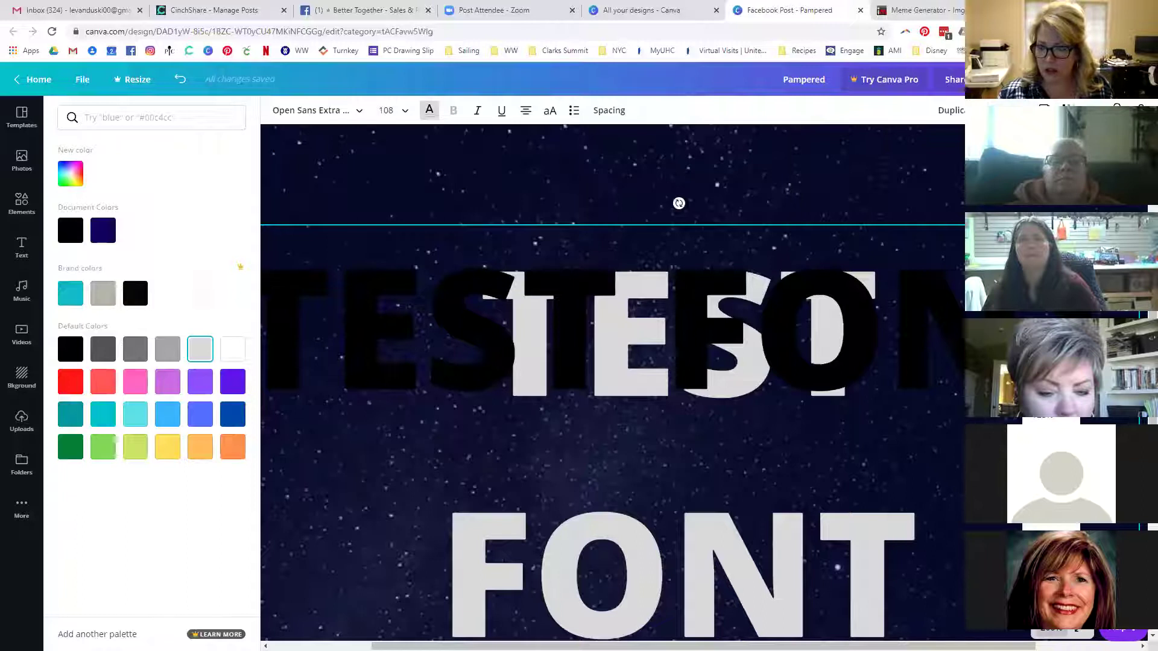
{"action": "scroll", "coordinate": [846, 456], "scroll_direction": "down", "scroll_amount": 3}
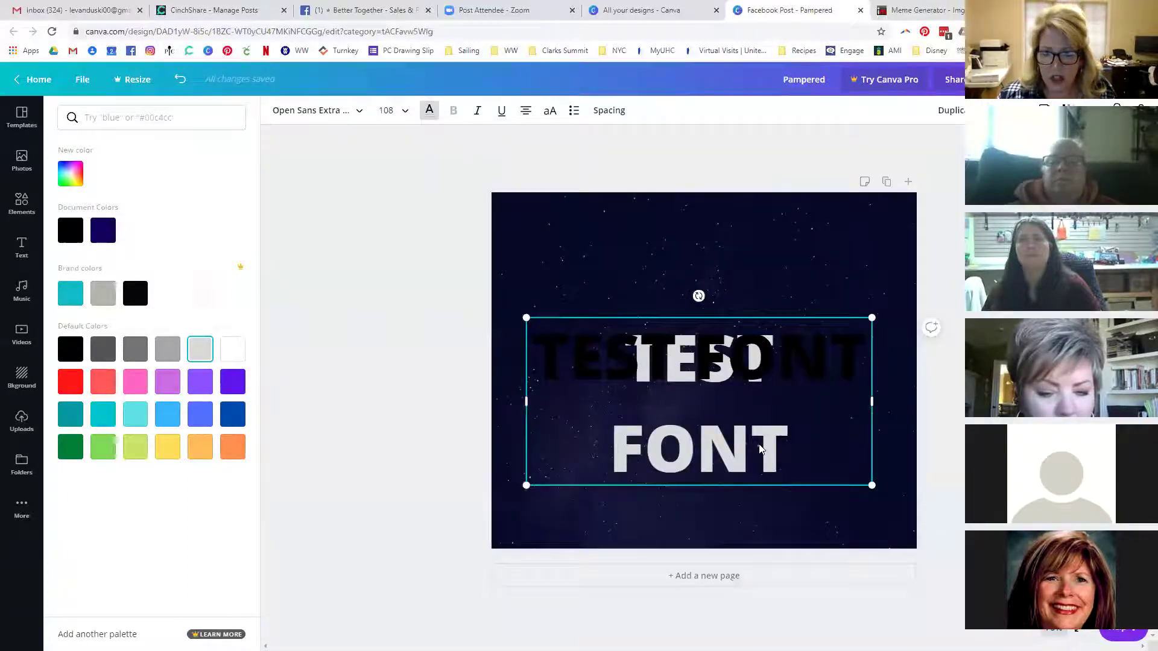
{"action": "mouse_move", "coordinate": [522, 400]}
{"action": "left_mouse_down"}
{"action": "mouse_move", "coordinate": [503, 396]}
{"action": "mouse_move", "coordinate": [521, 396]}
{"action": "left_mouse_up"}
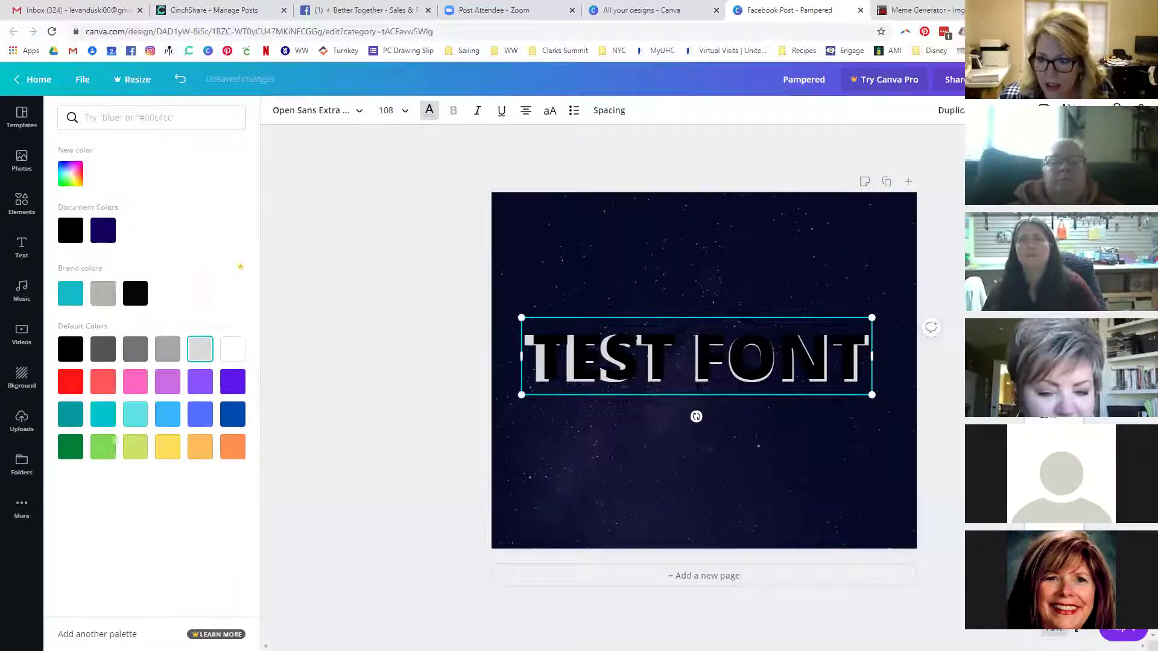
Nudge the black TEST FONT text slightly right and down over its light gray copy to even out the outline.
{"action": "scroll", "coordinate": [698, 374], "scroll_direction": "up", "scroll_amount": 5}
{"action": "left_click_drag", "start_coordinate": [711, 401], "coordinate": [706, 399]}
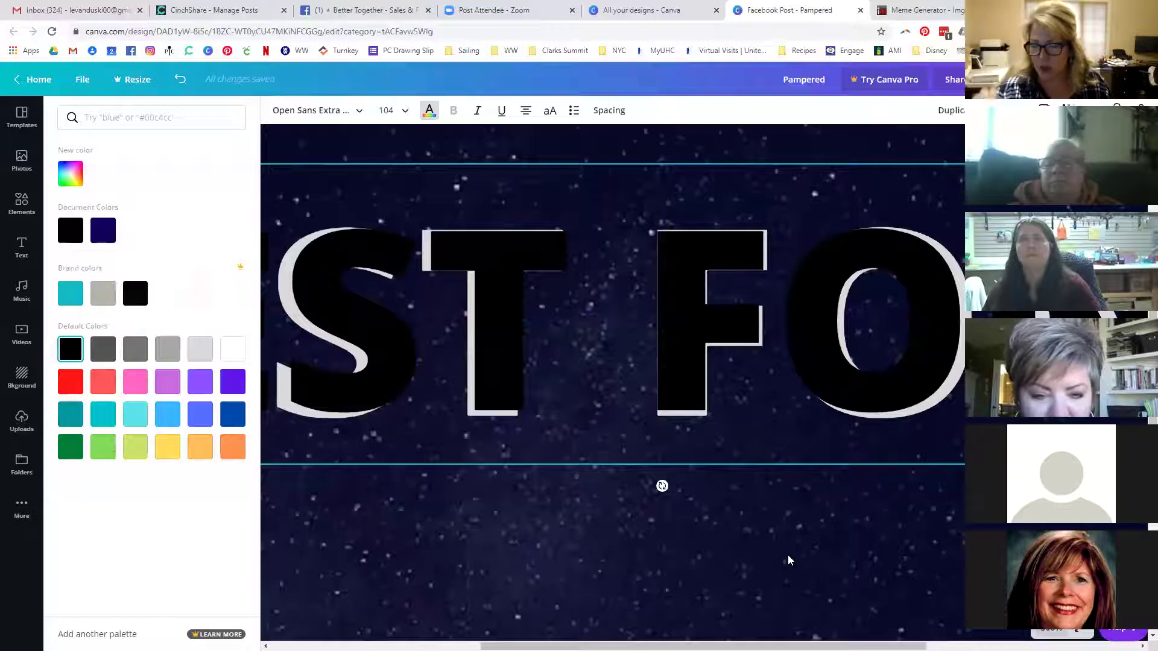
{"action": "key", "text": "Right"}
{"action": "key", "text": "Down"}
{"action": "key", "text": "Down"}
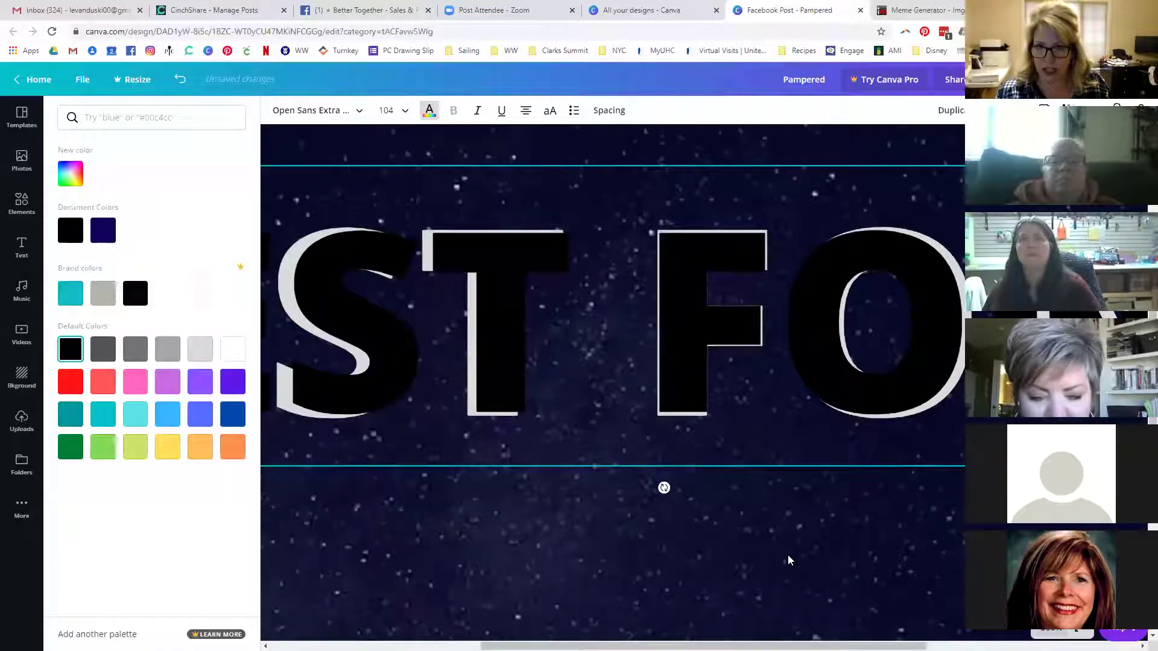
{"action": "key", "text": "Up"}
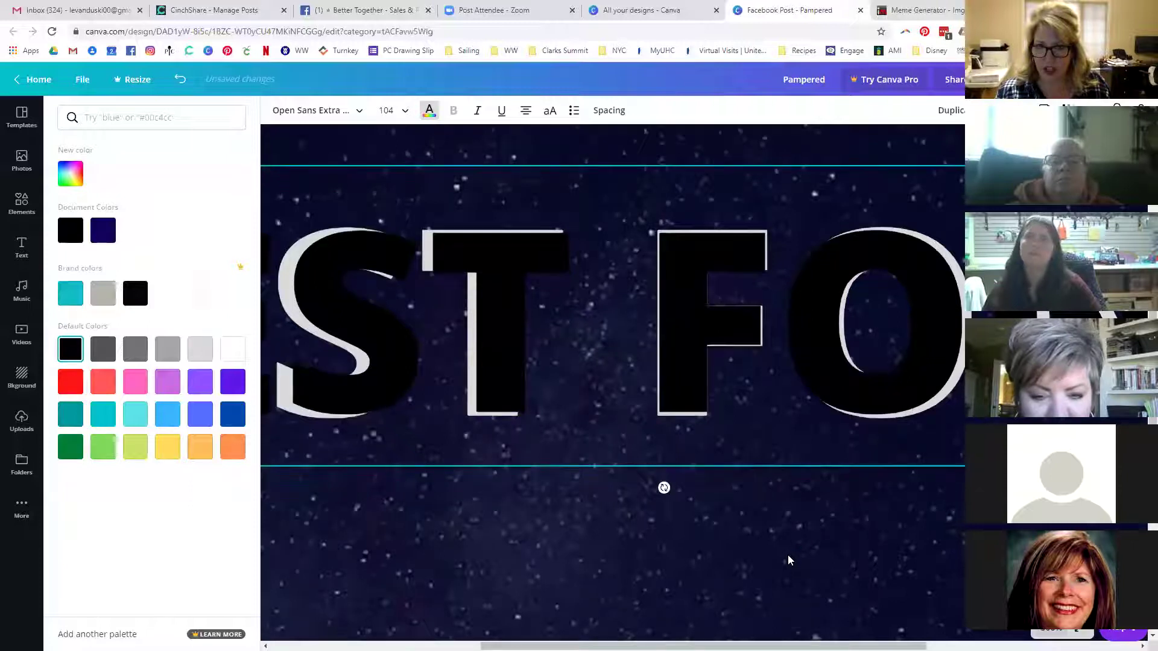
{"action": "key", "text": "Left"}
{"action": "key", "text": "Right"}
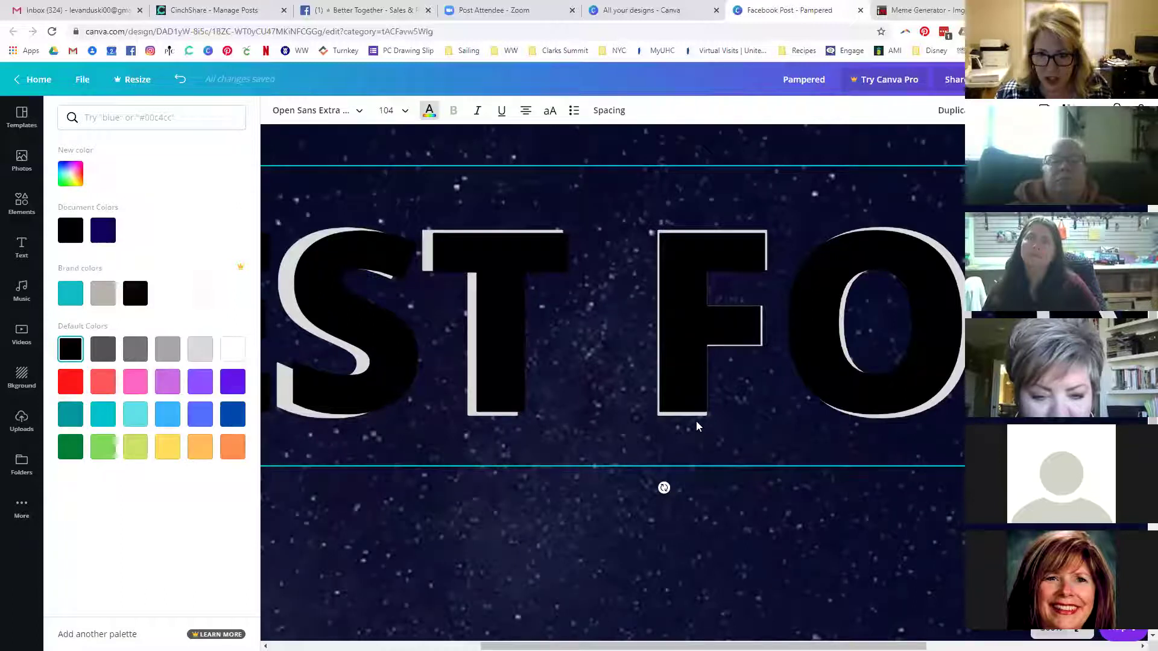
{"action": "left_click", "coordinate": [688, 552]}
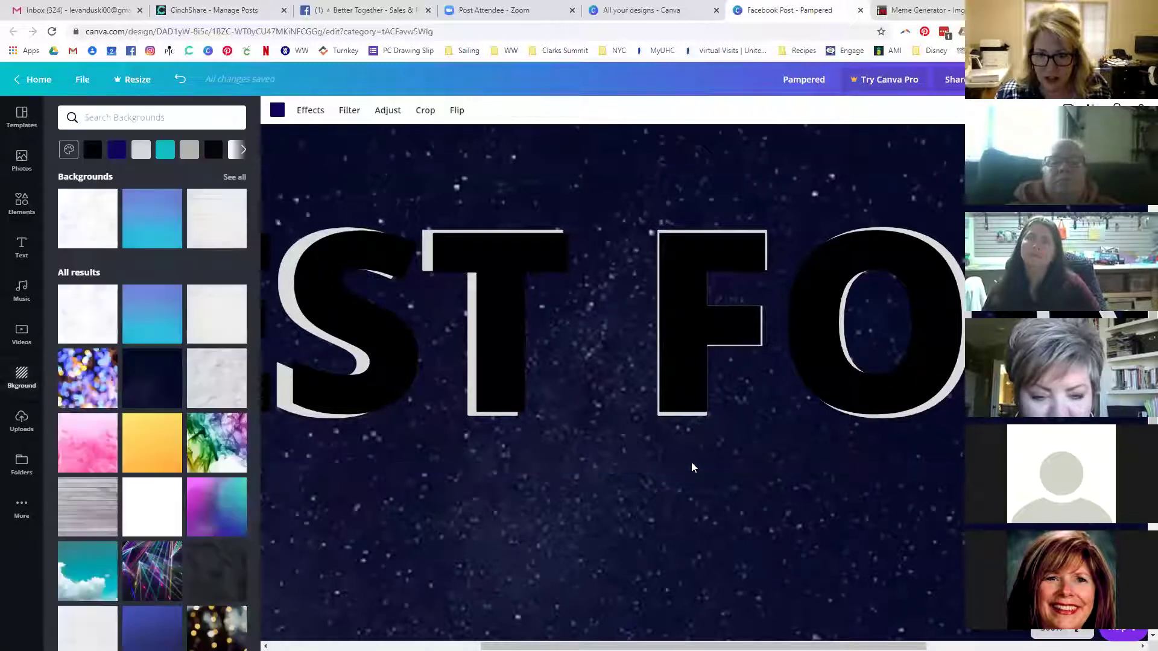
Set the black TEST FONT text's font size to 102.
{"action": "left_click", "coordinate": [686, 416]}
{"action": "left_click", "coordinate": [387, 110]}
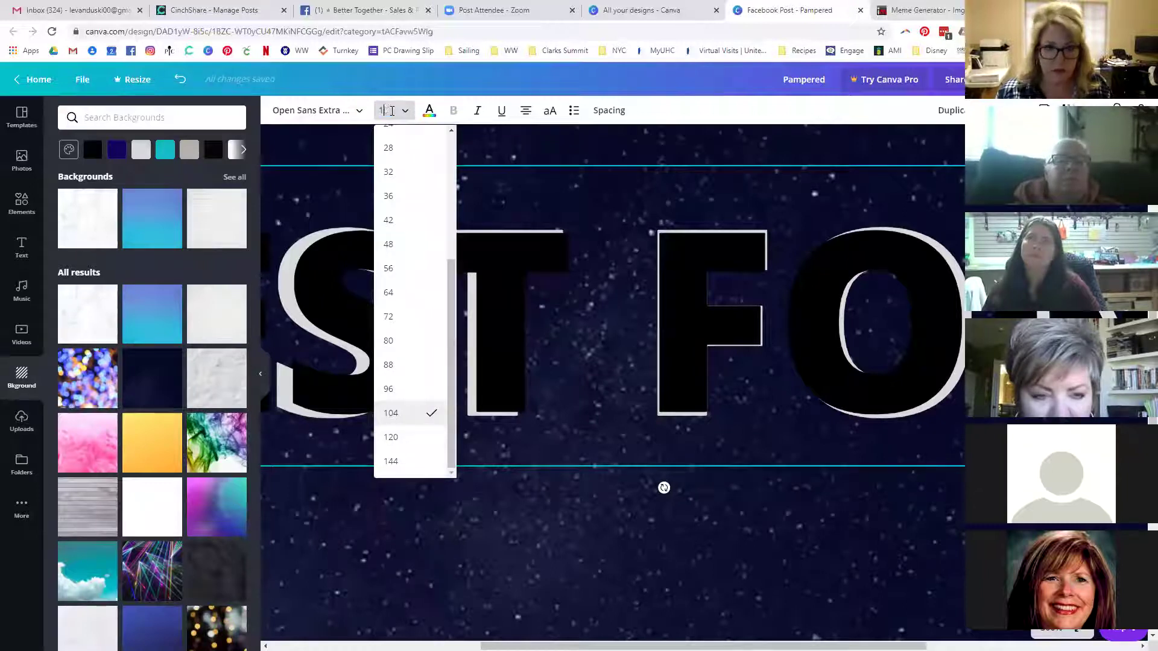
{"action": "type", "text": "102"}
{"action": "key", "text": "Return"}
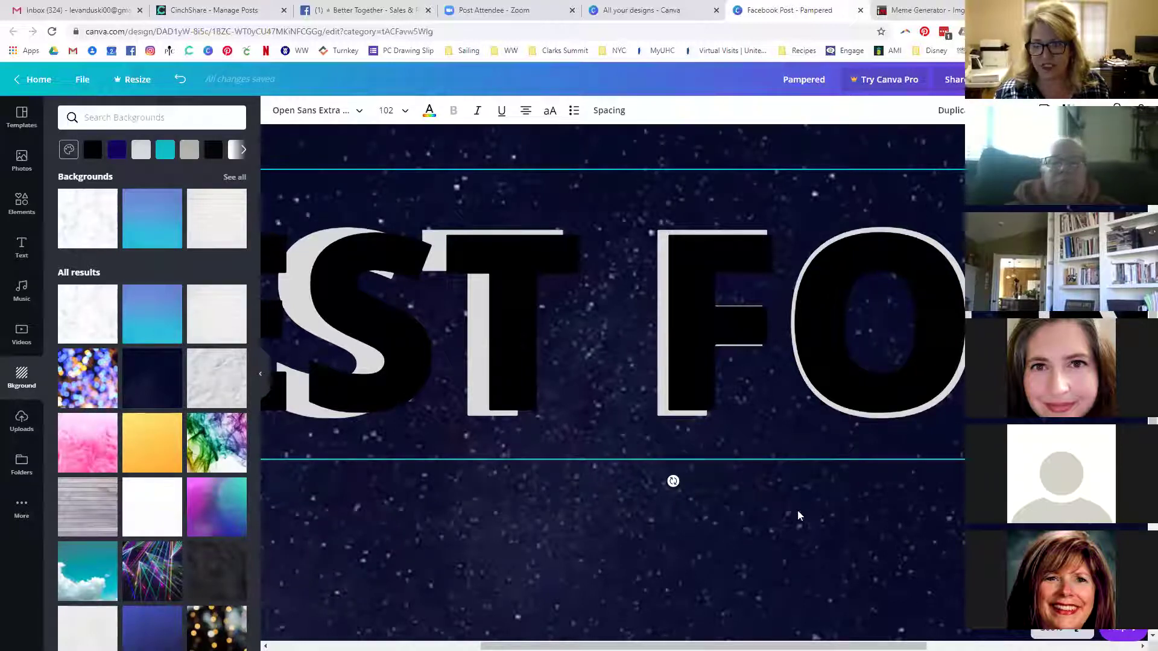
Delete both the black and the light gray TEST FONT texts from the starry page.
{"action": "key", "text": "ctrl+z"}
{"action": "key", "text": "ctrl+z"}
{"action": "key", "text": "ctrl+z"}
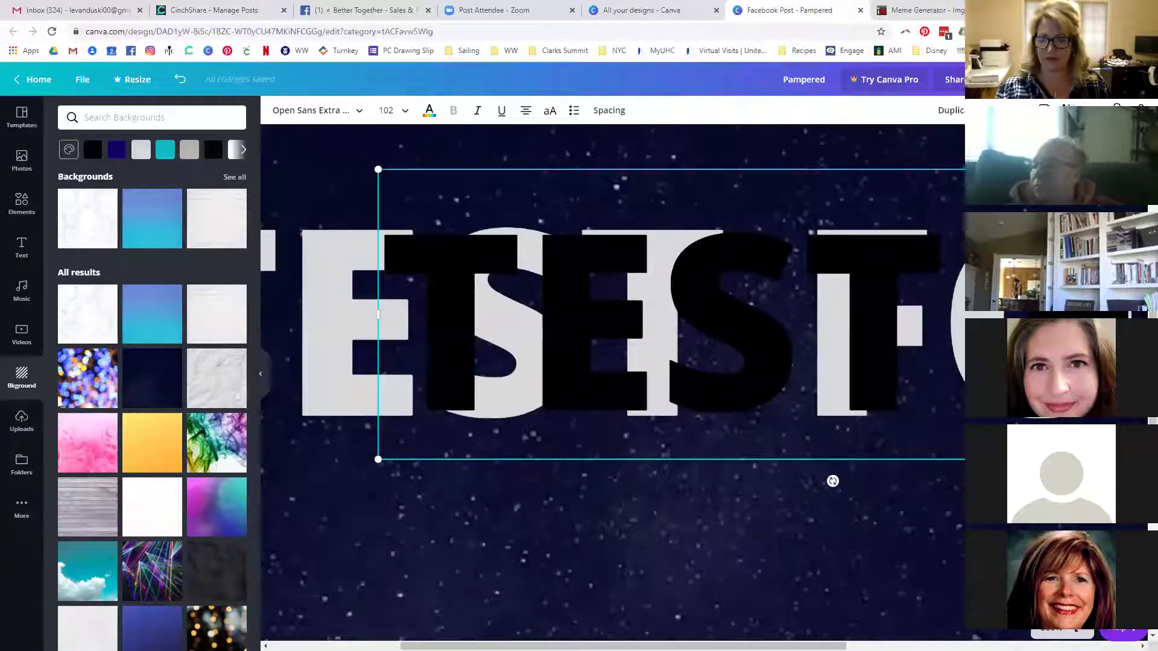
{"action": "key", "text": "ctrl+0"}
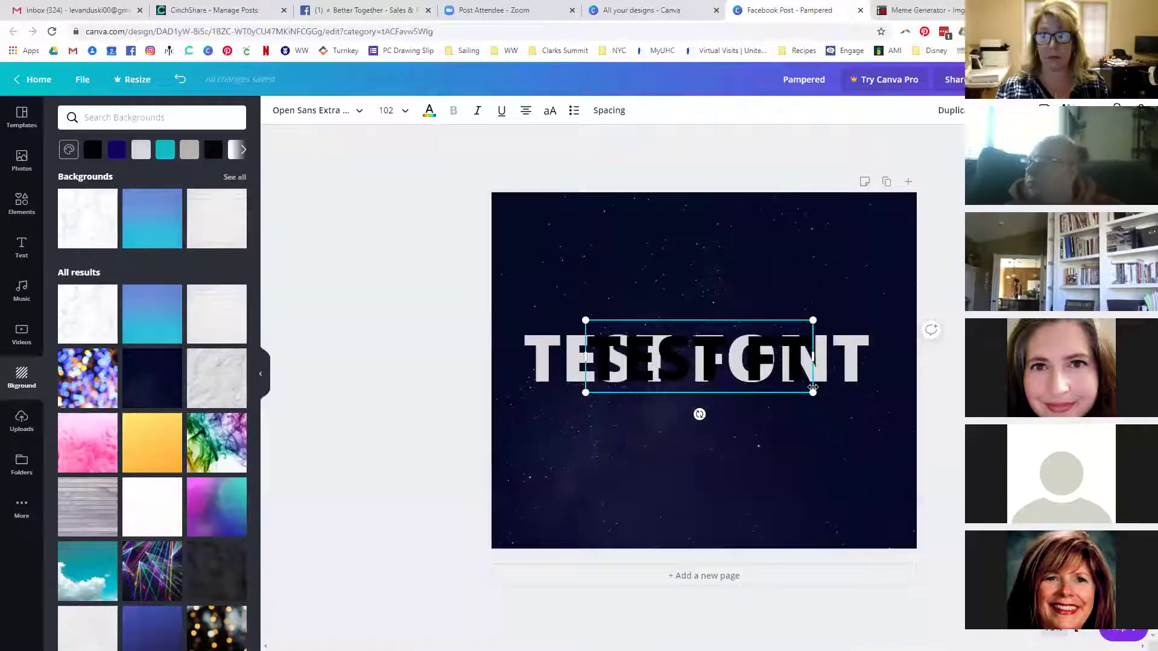
{"action": "key", "text": "Delete"}
{"action": "left_click", "coordinate": [796, 371]}
{"action": "key", "text": "Delete"}
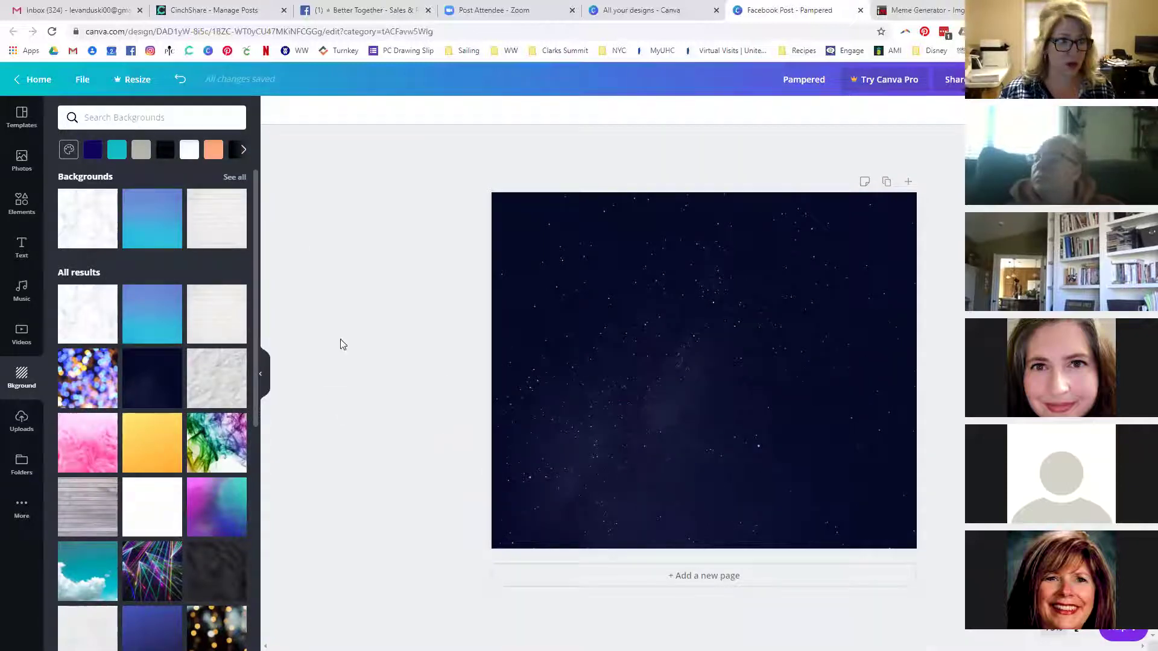
Add a heading reading "PAMPERED CHEF" to the starry page.
{"action": "left_click", "coordinate": [600, 364]}
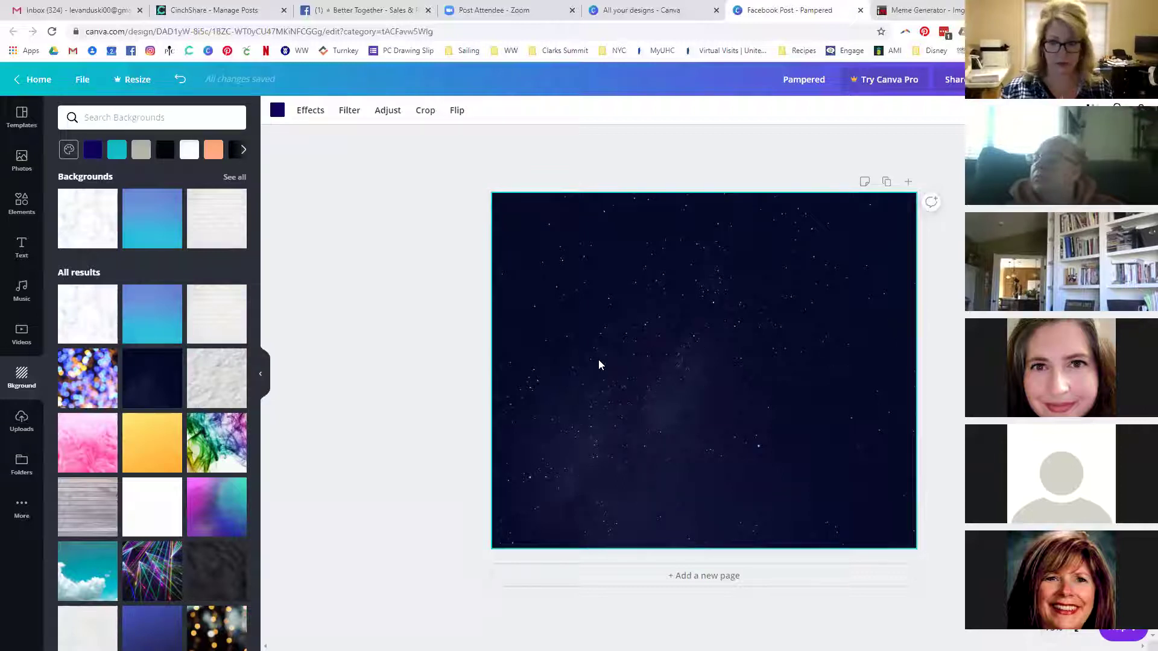
{"action": "left_click", "coordinate": [21, 246]}
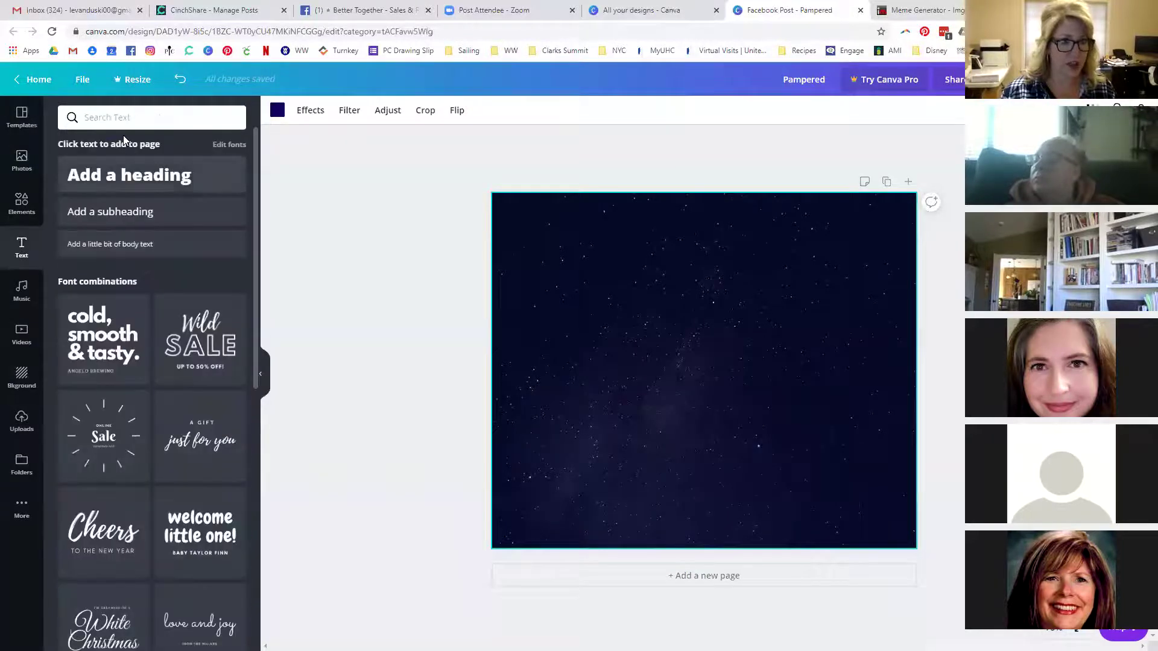
{"action": "left_click", "coordinate": [129, 175]}
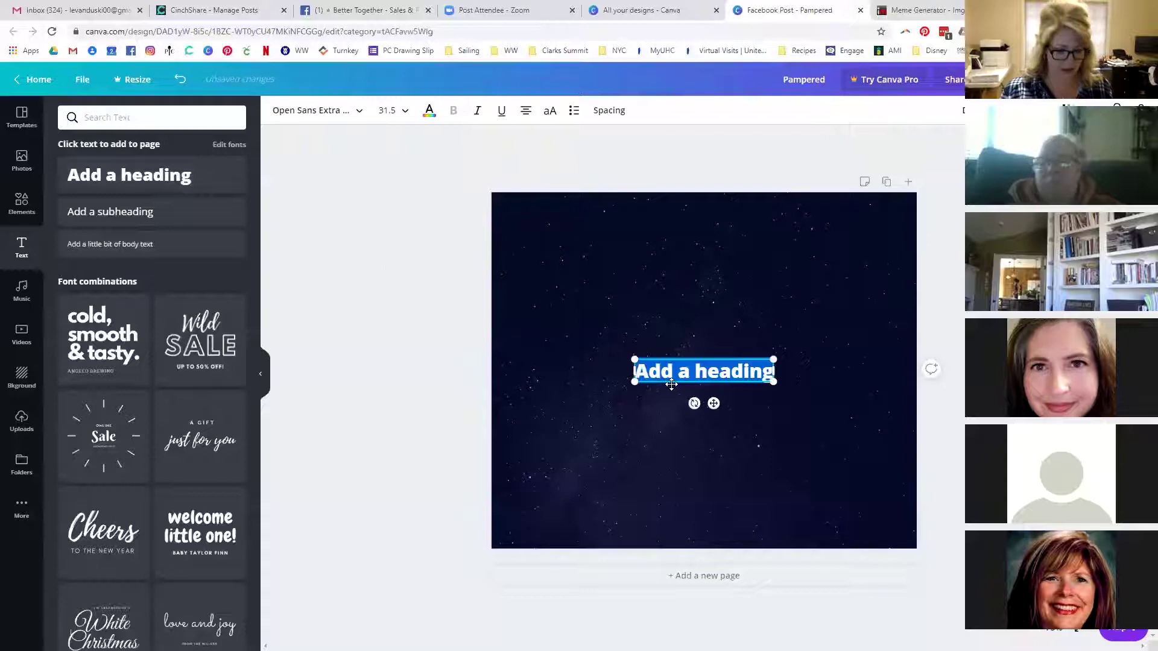
{"action": "type", "text": "PAMPERED CHEF"}
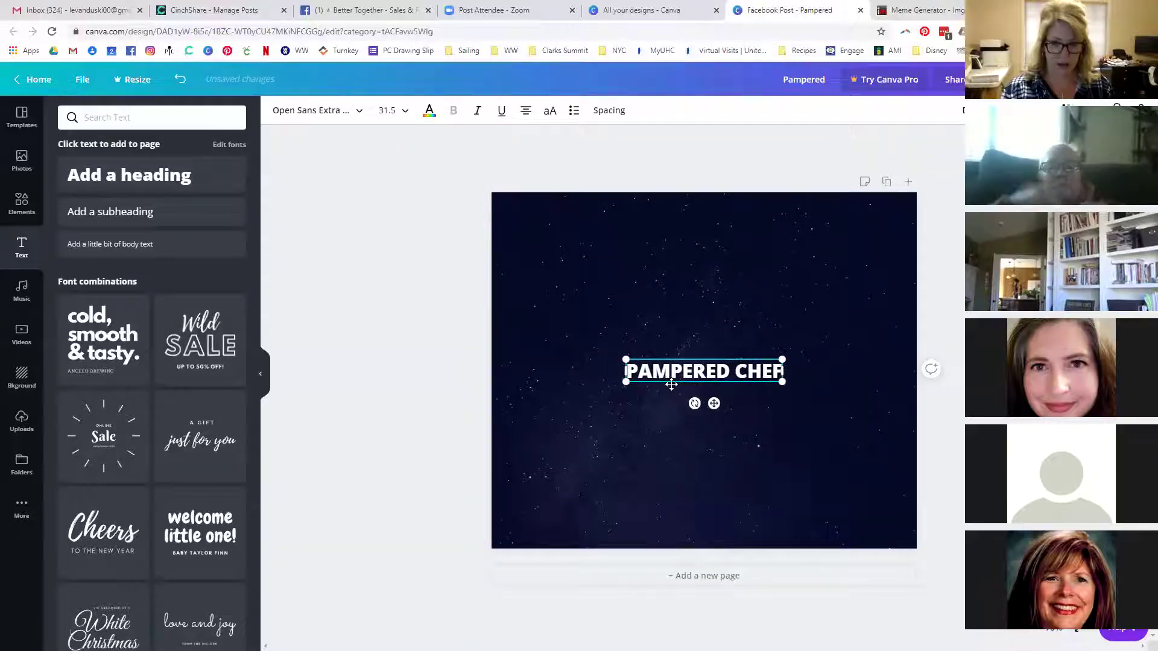
Search the fonts for "varsity" and apply Bungee Shade to the PAMPERED CHEF heading.
{"action": "left_click", "coordinate": [297, 112]}
{"action": "type", "text": "varsity"}
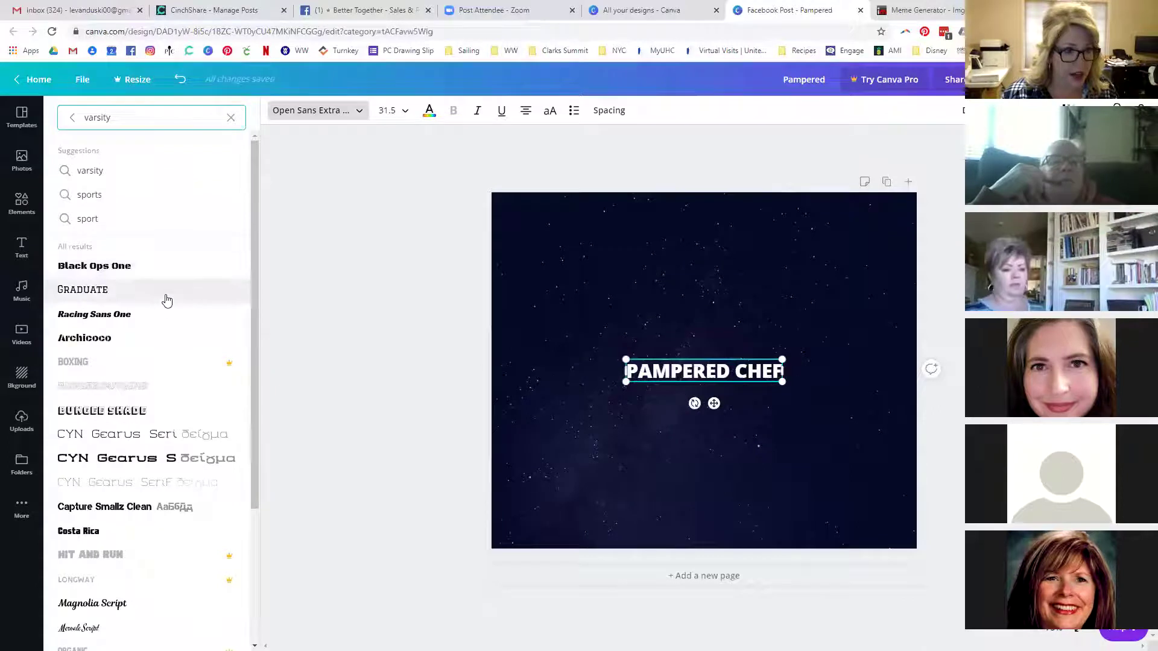
{"action": "left_click", "coordinate": [151, 417]}
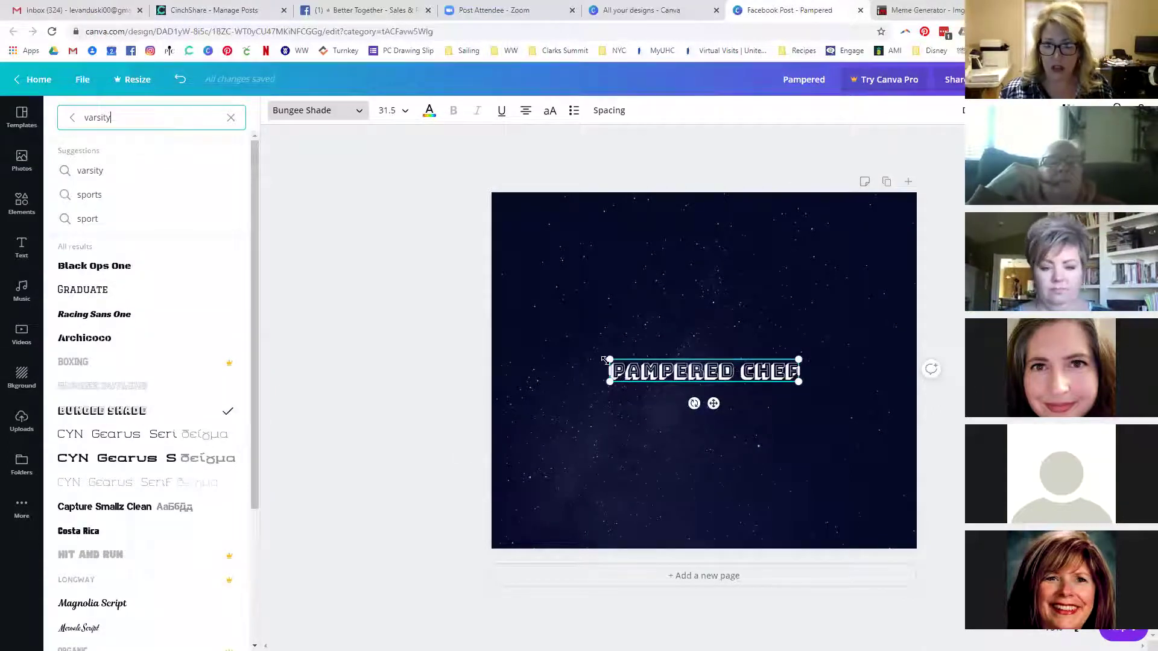
Enlarge the PAMPERED CHEF heading to about size 63 and center it horizontally on the page.
{"action": "left_click_drag", "start_coordinate": [529, 307], "coordinate": [460, 348]}
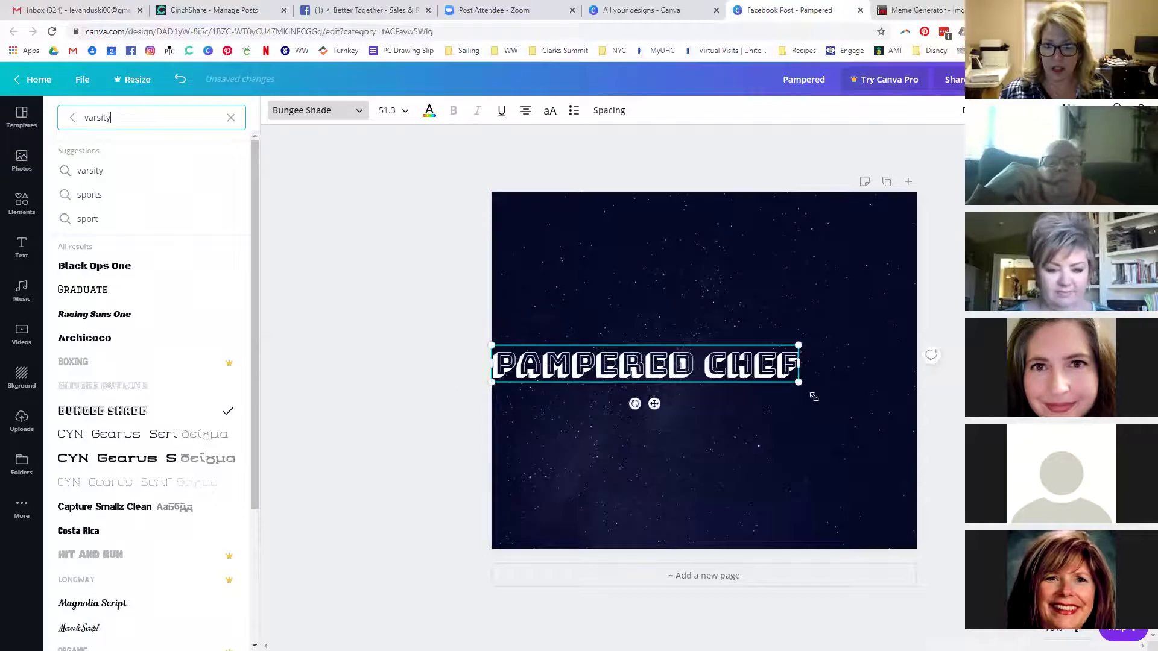
{"action": "left_click_drag", "start_coordinate": [807, 391], "coordinate": [742, 467]}
{"action": "left_click", "coordinate": [742, 468]}
{"action": "left_click_drag", "start_coordinate": [681, 369], "coordinate": [704, 364]}
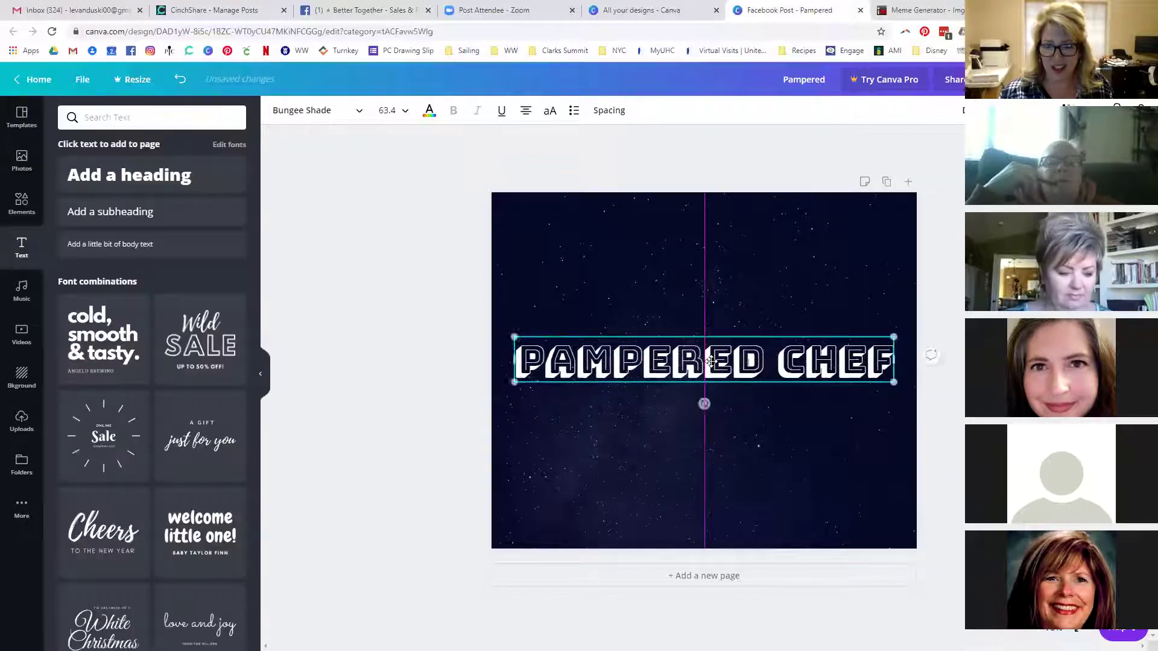
Look at the background's color options and browse the font choices available for the PAMPERED CHEF heading.
{"action": "left_click", "coordinate": [654, 481]}
{"action": "left_click", "coordinate": [278, 110]}
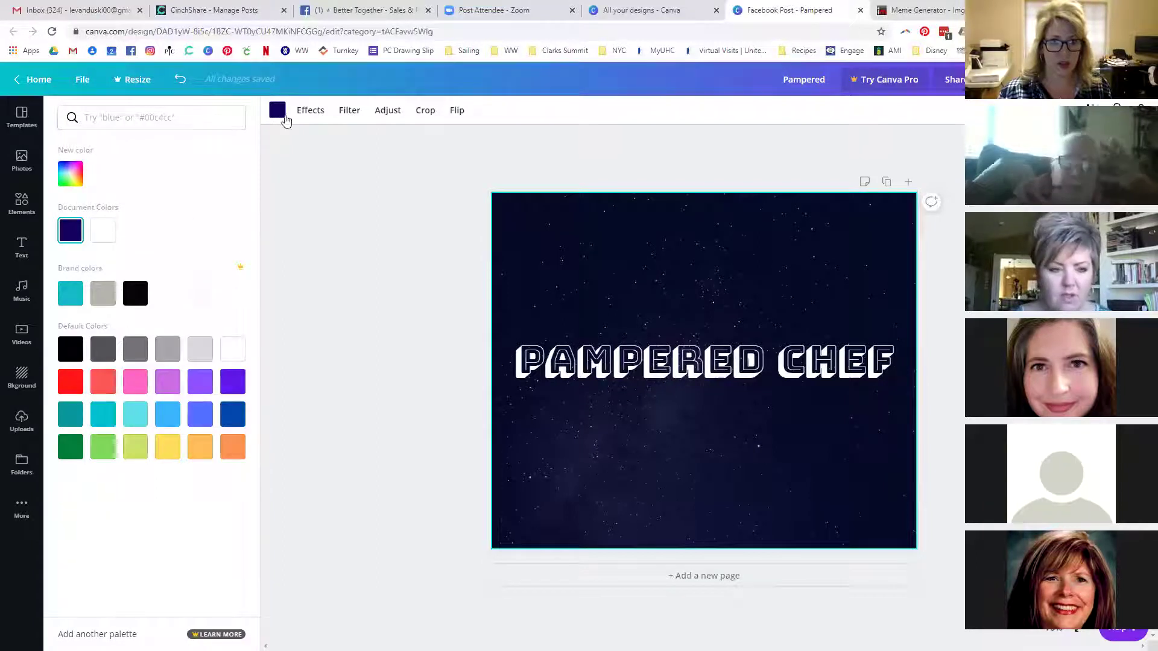
{"action": "left_click", "coordinate": [335, 158]}
{"action": "left_click", "coordinate": [636, 371]}
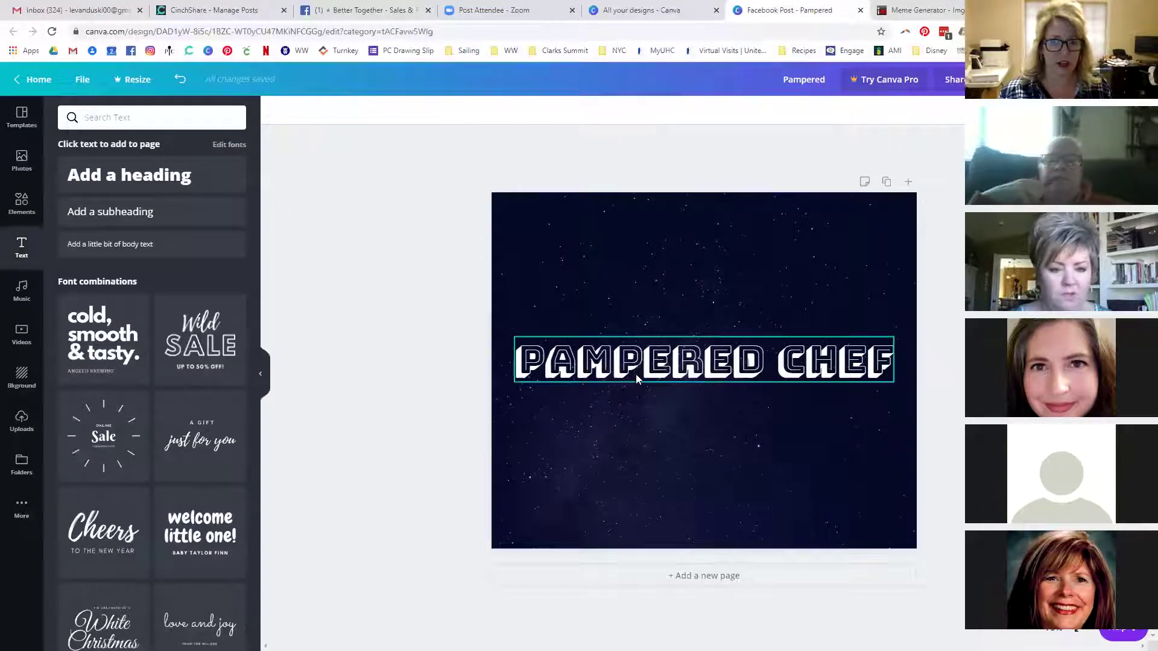
{"action": "left_click", "coordinate": [314, 116]}
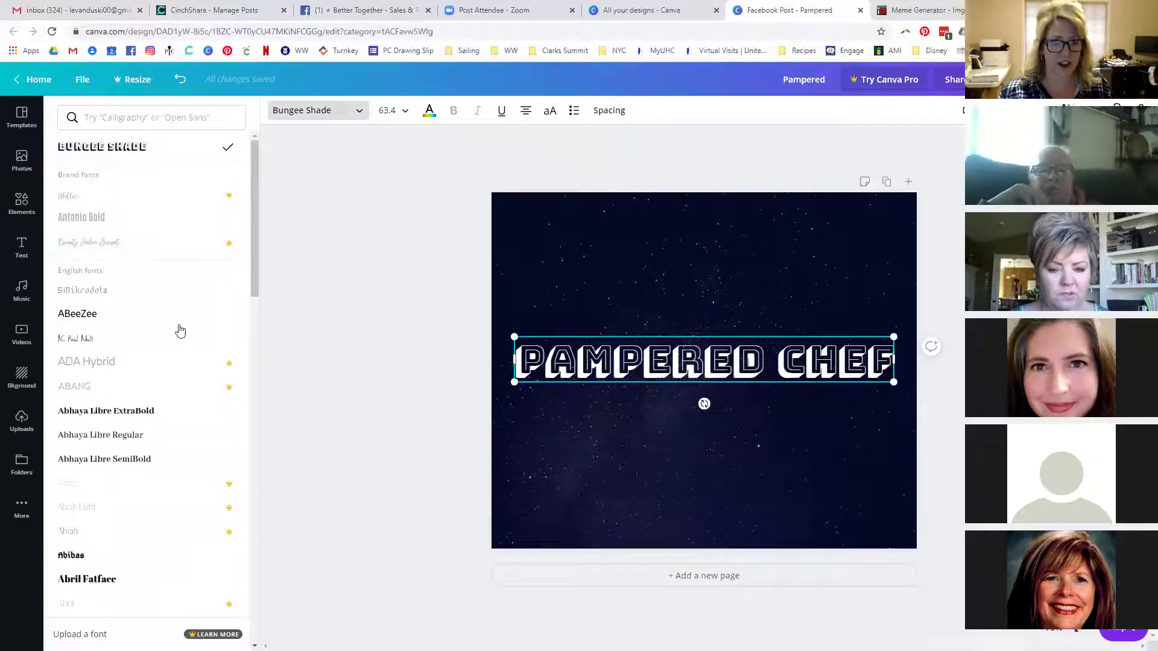
{"action": "scroll", "coordinate": [175, 335], "scroll_direction": "down", "scroll_amount": 3}
{"action": "scroll", "coordinate": [173, 341], "scroll_direction": "down", "scroll_amount": 15}
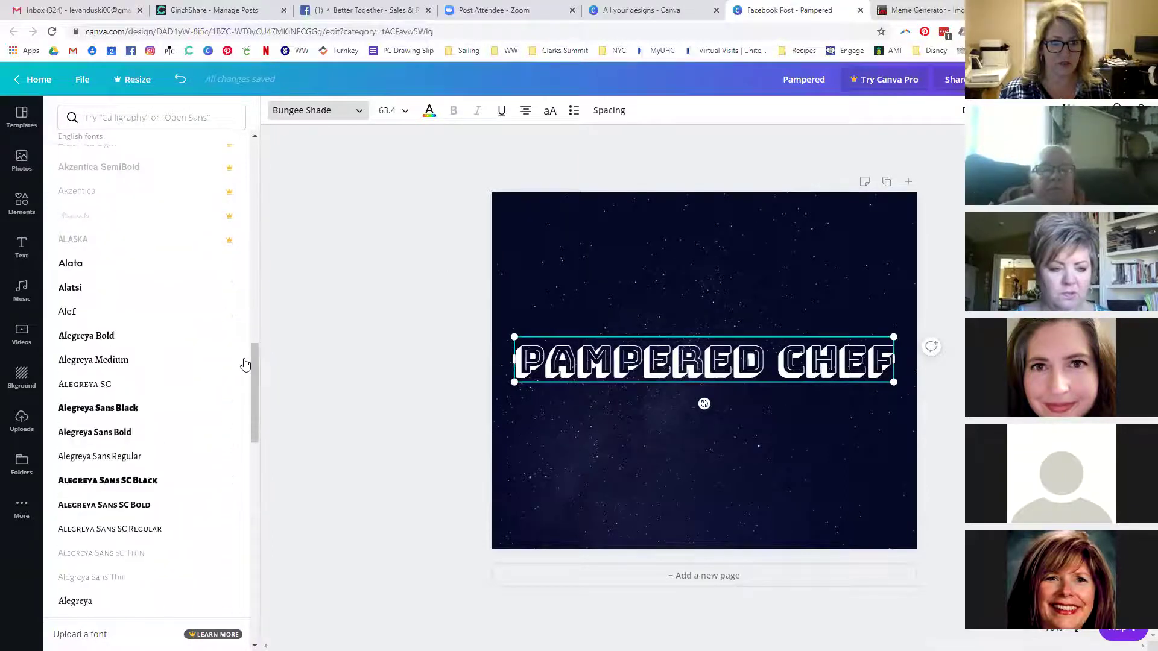
{"action": "left_click", "coordinate": [741, 461]}
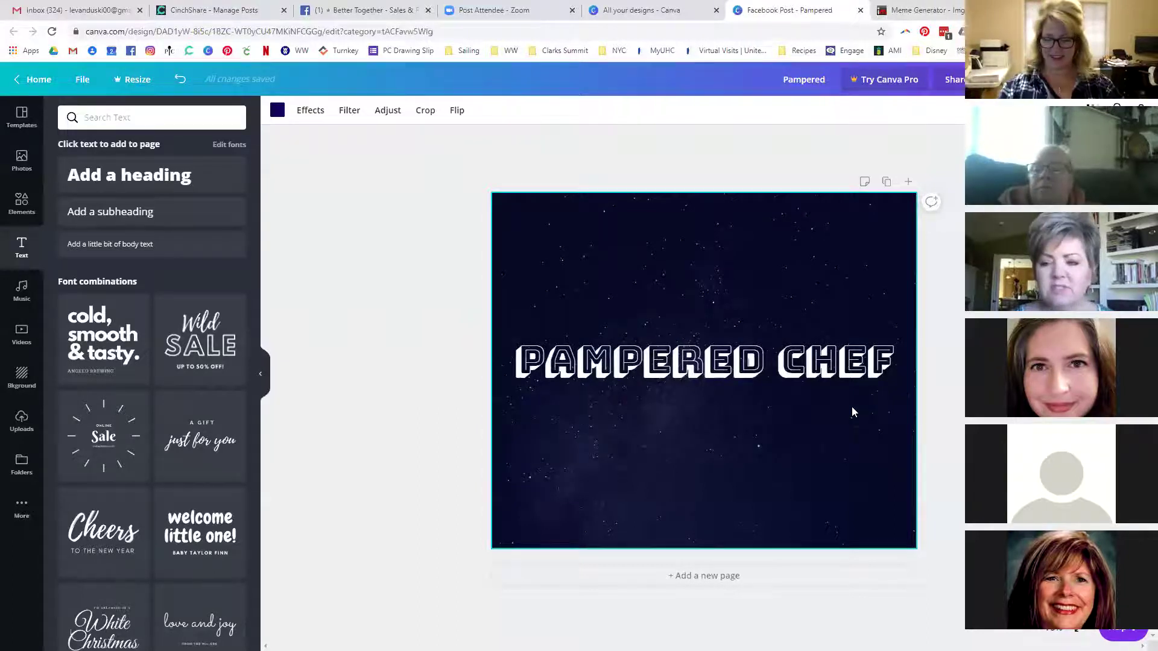
Clear the page by deleting the PAMPERED CHEF heading, the starry background image and the background color.
{"action": "left_click", "coordinate": [852, 372]}
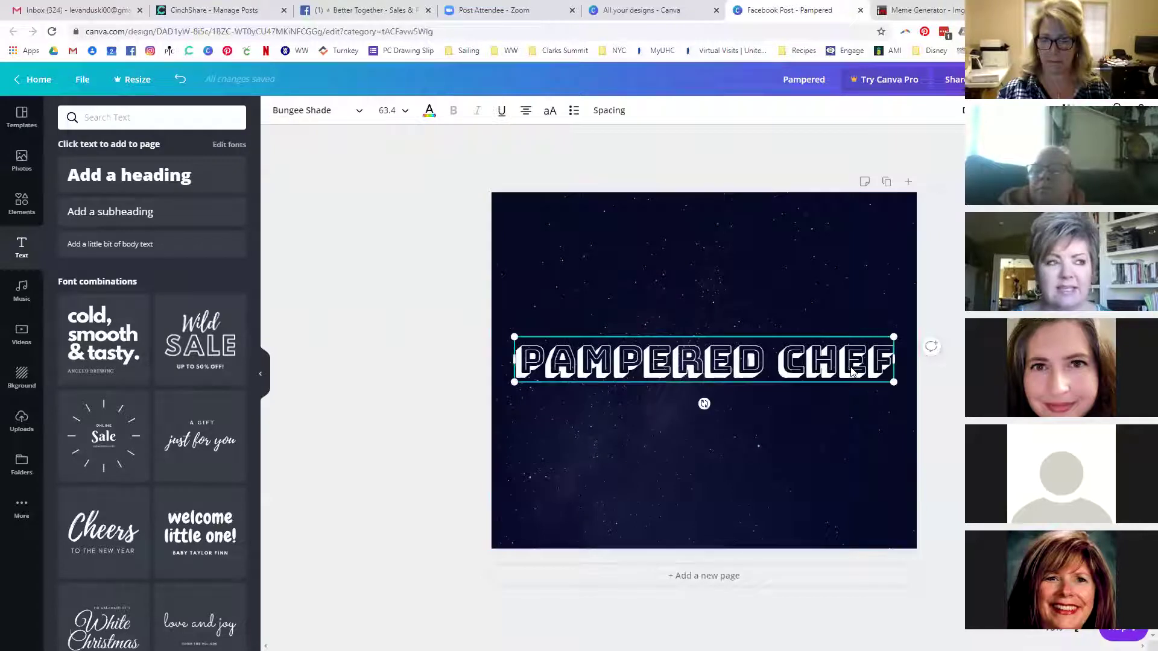
{"action": "key", "text": "Delete"}
{"action": "left_click", "coordinate": [822, 432]}
{"action": "key", "text": "Delete"}
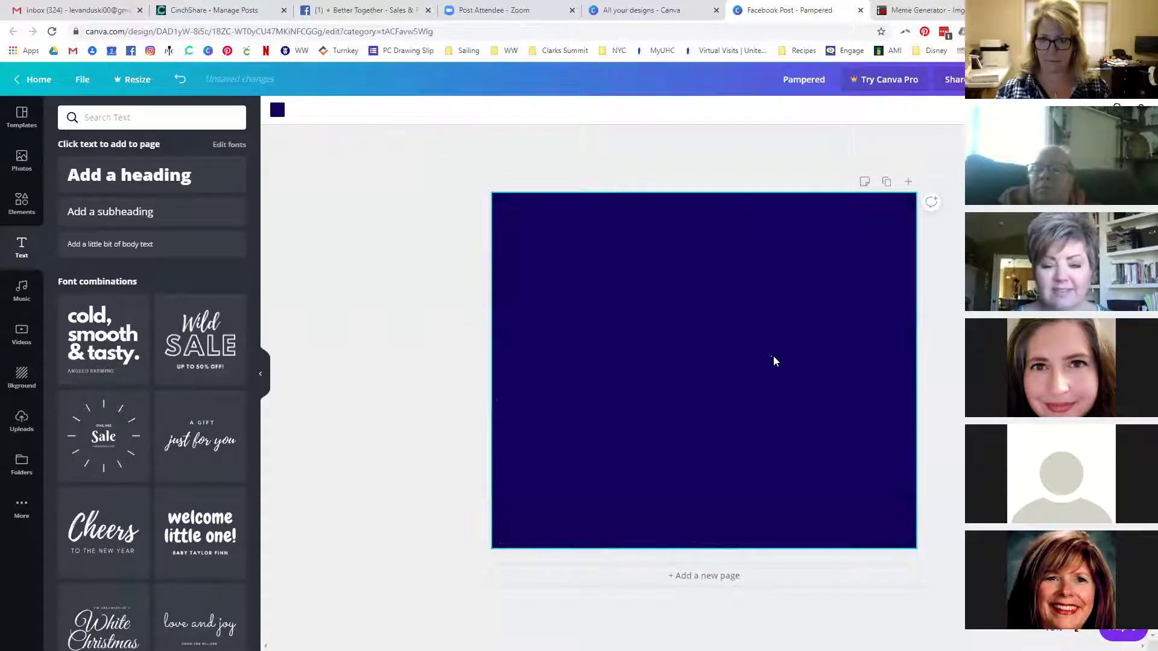
{"action": "key", "text": "Delete"}
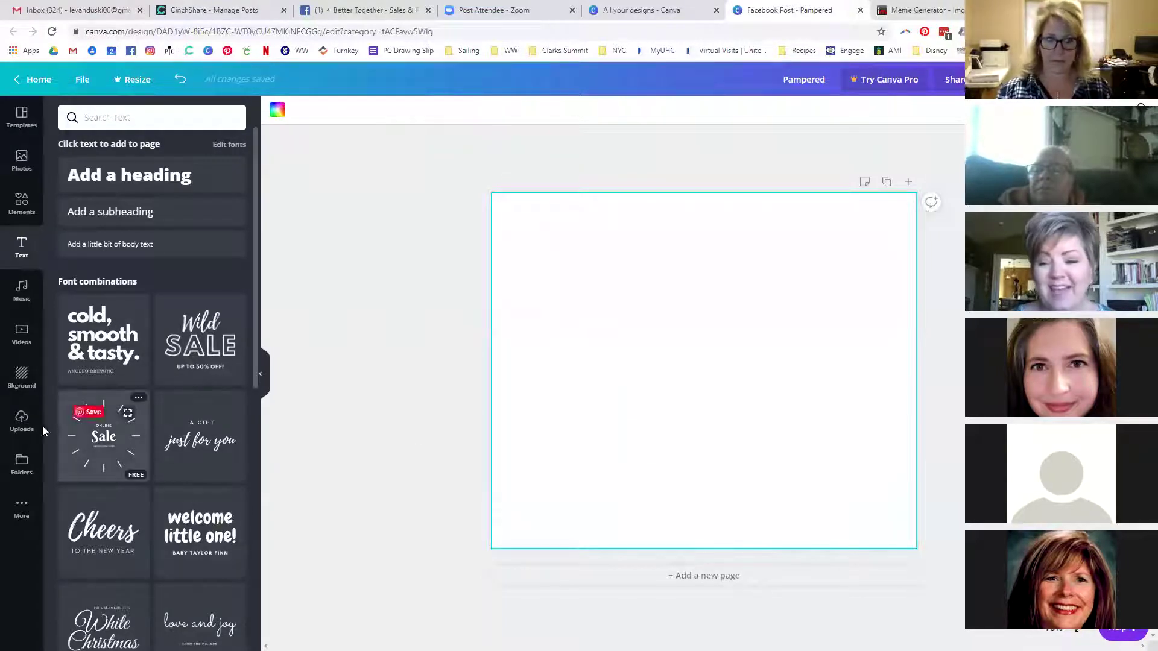
Browse through the uploaded images of products, recipes and memes.
{"action": "left_click", "coordinate": [40, 427]}
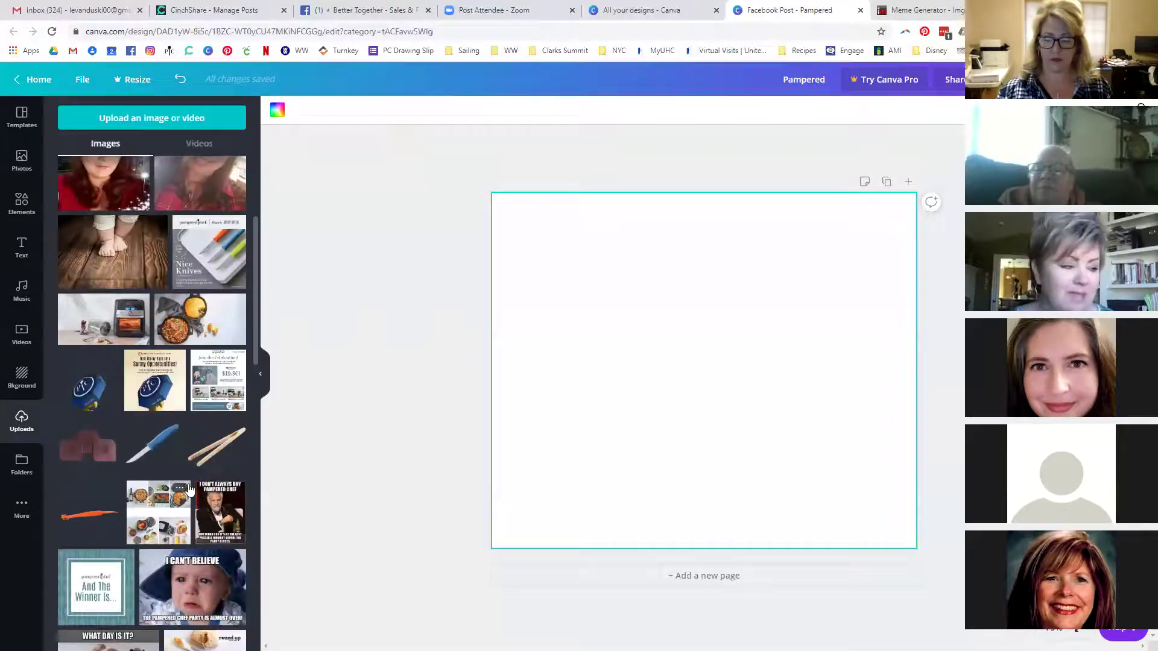
{"action": "scroll", "coordinate": [160, 436], "scroll_direction": "up", "scroll_amount": 3}
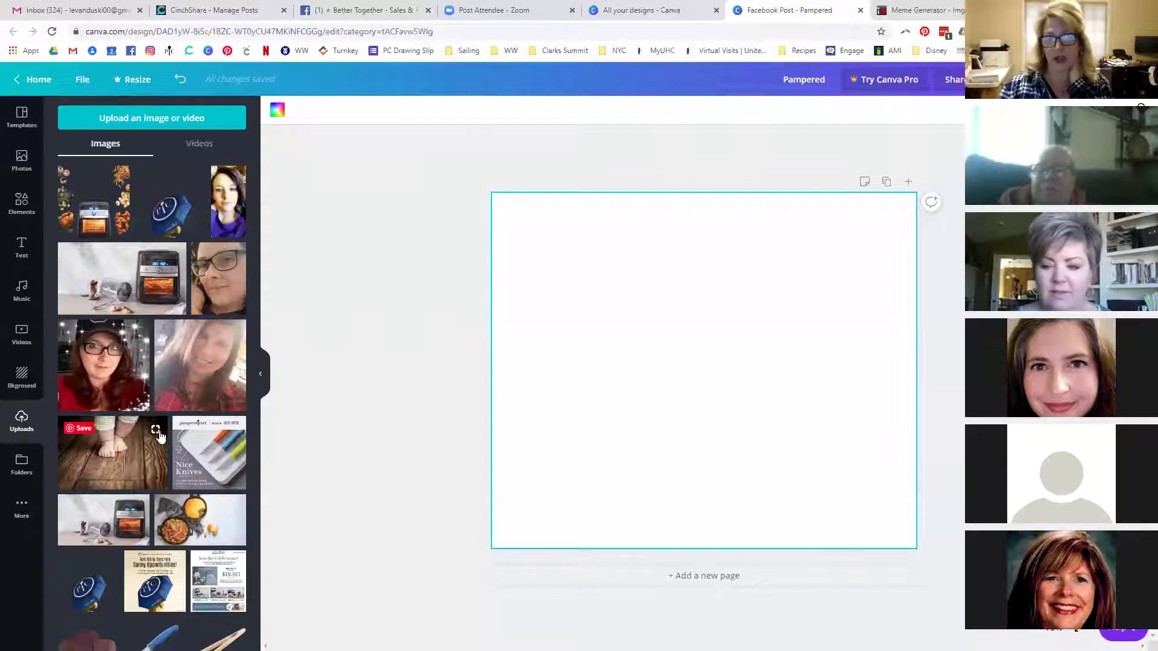
{"action": "scroll", "coordinate": [162, 436], "scroll_direction": "down", "scroll_amount": 8}
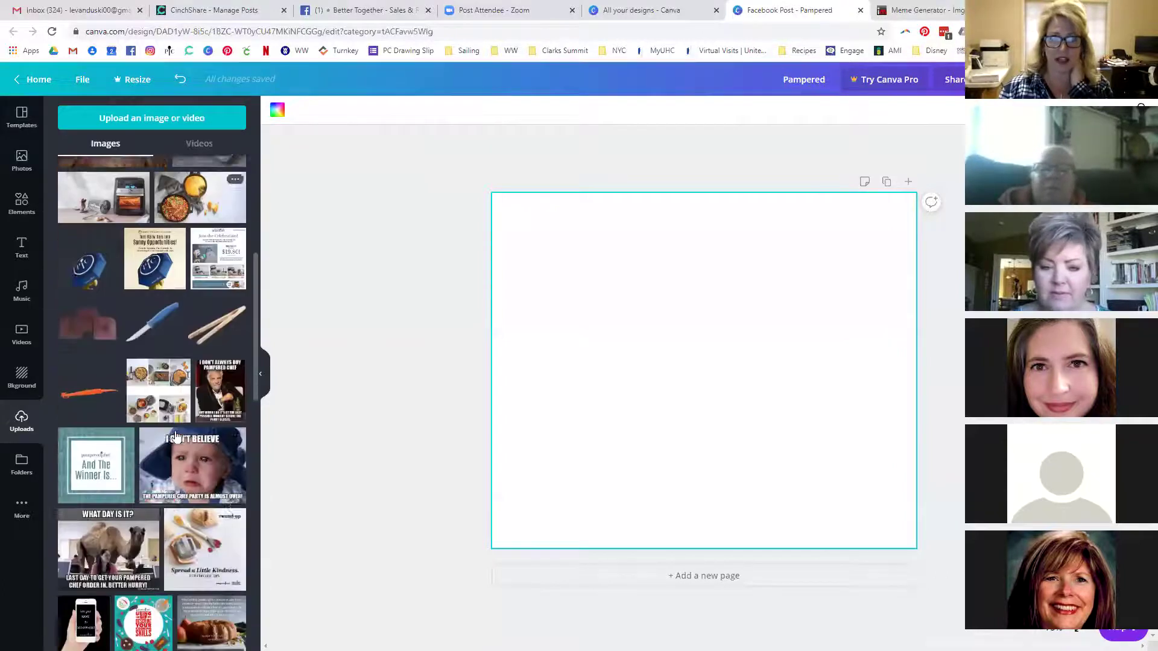
{"action": "scroll", "coordinate": [175, 436], "scroll_direction": "down", "scroll_amount": 10}
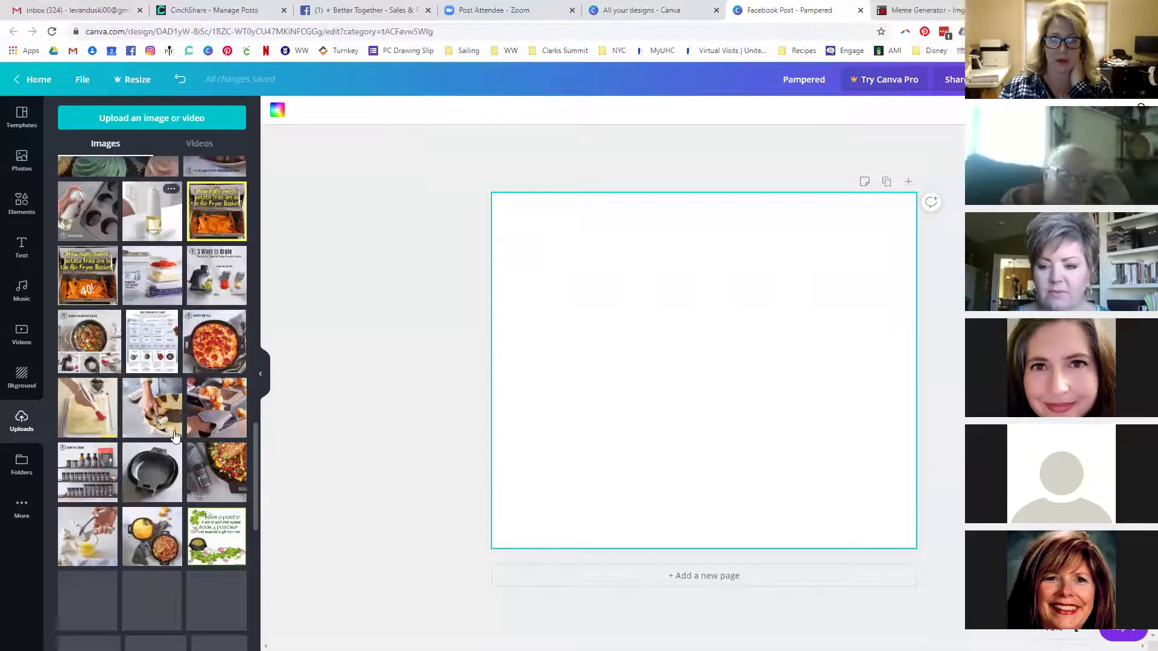
{"action": "scroll", "coordinate": [174, 436], "scroll_direction": "down", "scroll_amount": 10}
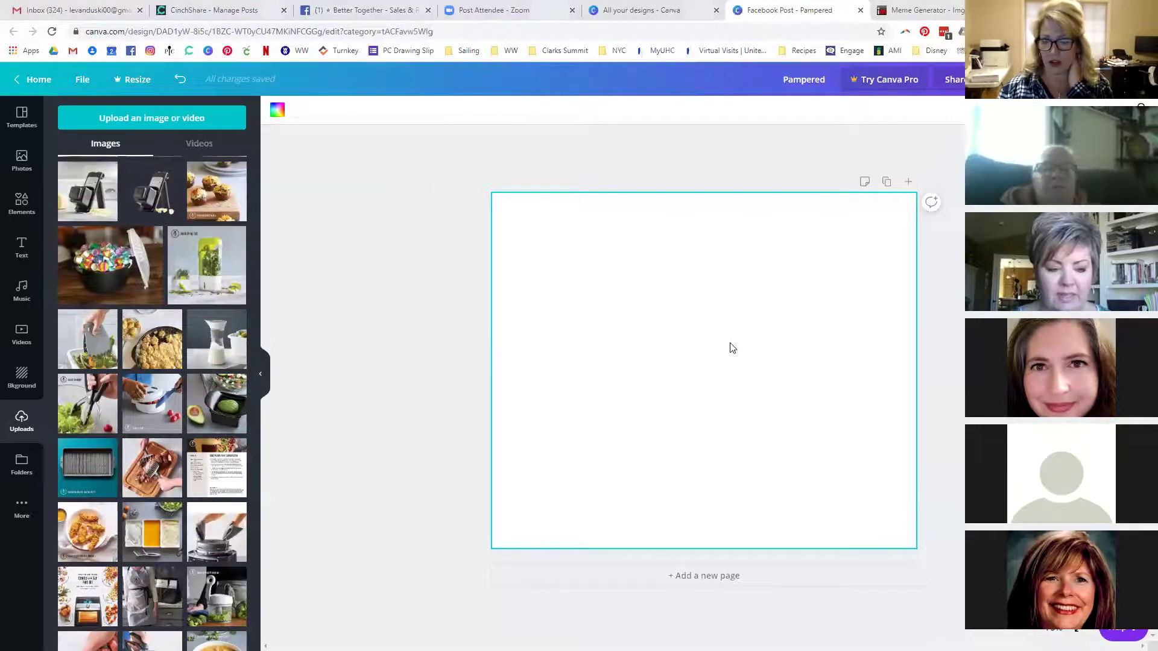
Switch to File Explorer and open the Pampered Chef folder in Google Drive to view its subfolders.
{"action": "key", "text": "super+e"}
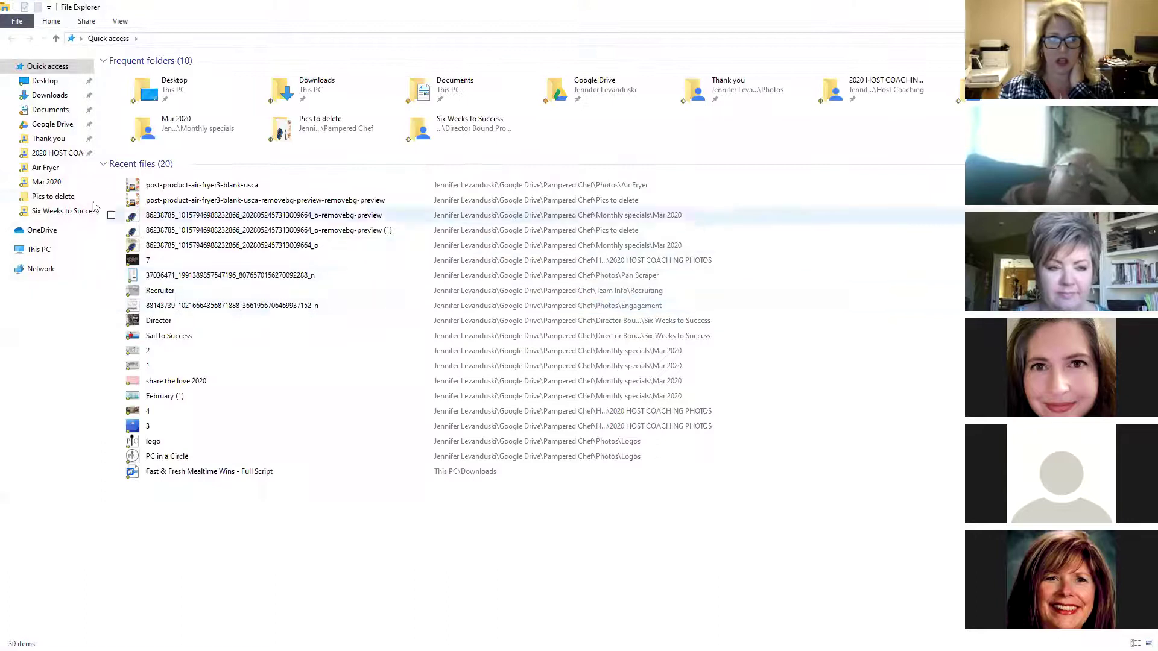
{"action": "left_click", "coordinate": [46, 168]}
{"action": "left_click", "coordinate": [243, 38]}
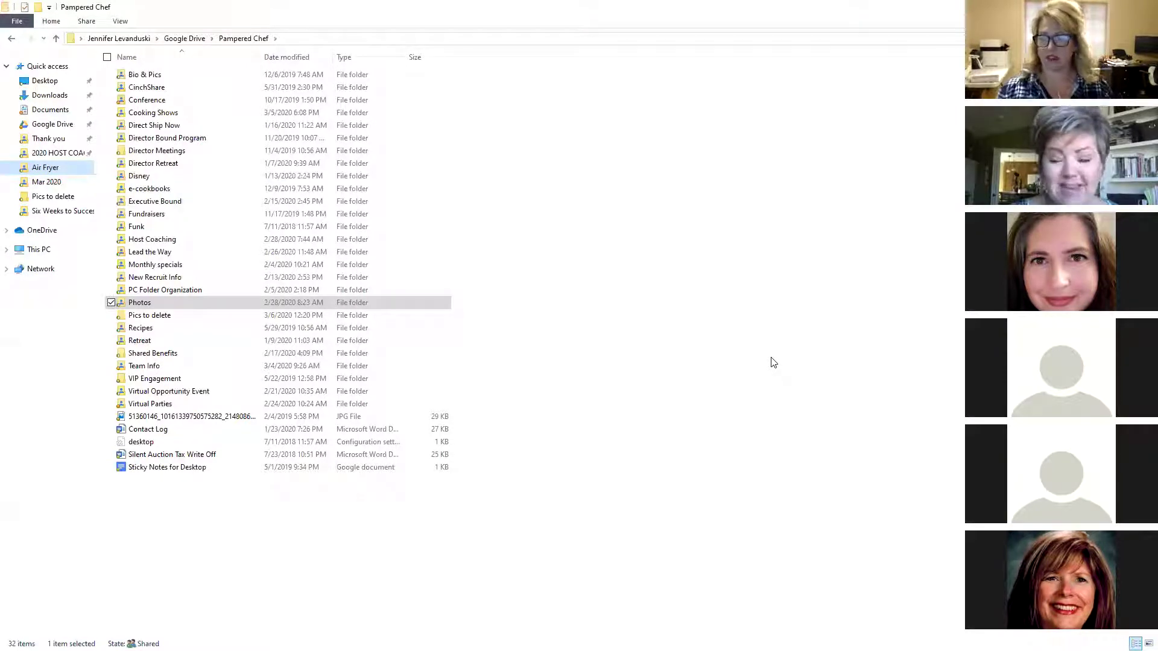
Switch to the Consultant's Corner page in the browser and search Marketing Imagery for "rock crok".
{"action": "left_click", "coordinate": [538, 5]}
{"action": "left_click", "coordinate": [91, 415]}
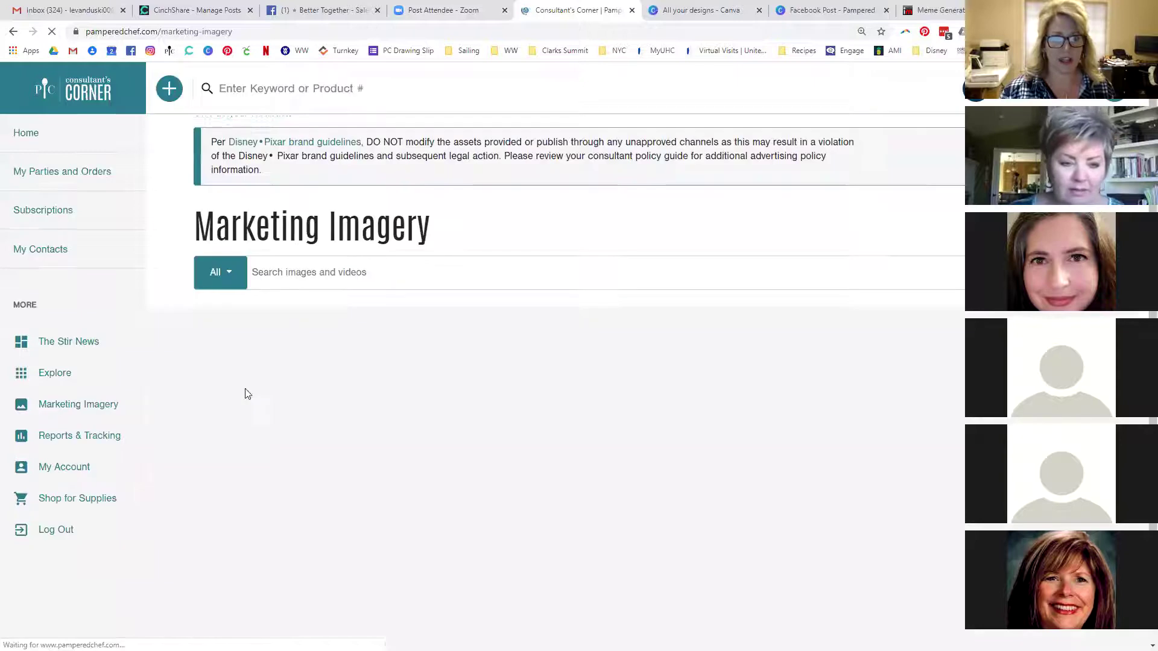
{"action": "left_click", "coordinate": [292, 299]}
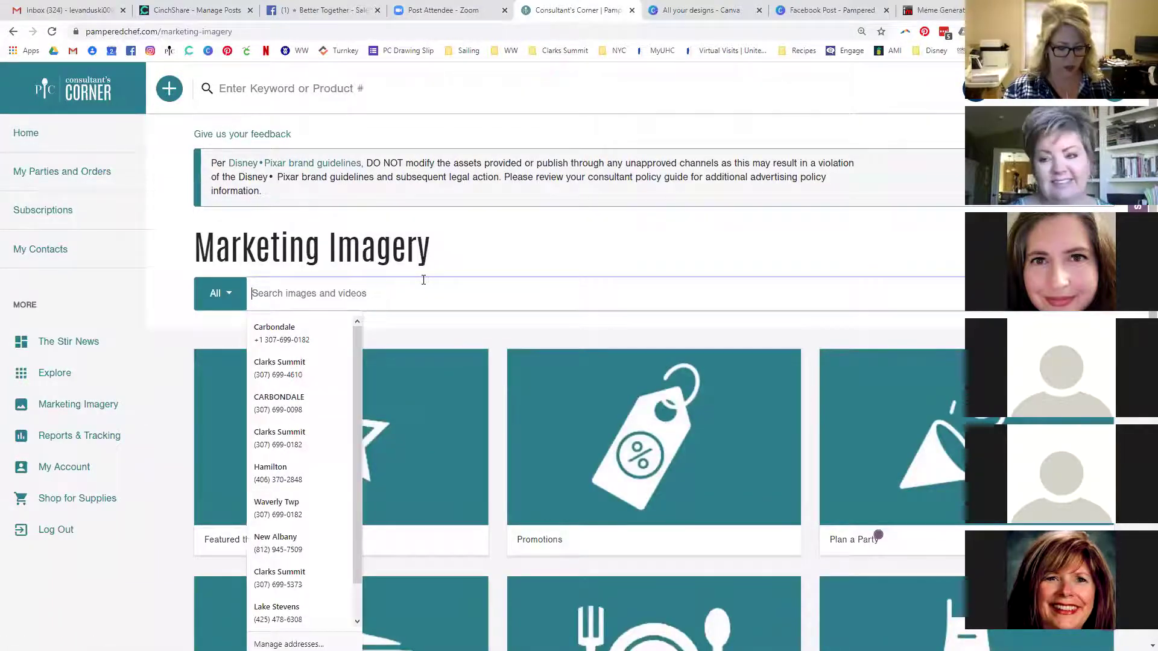
{"action": "type", "text": "rock rock"}
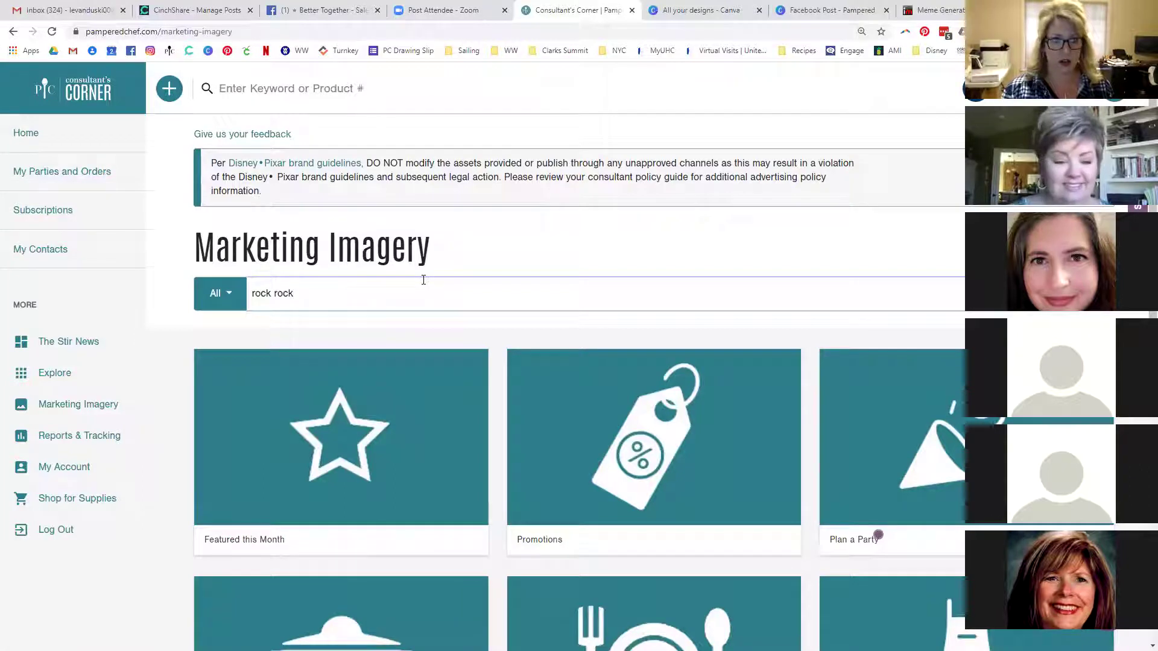
{"action": "key", "text": "BackSpace"}
{"action": "key", "text": "BackSpace"}
{"action": "key", "text": "BackSpace"}
{"action": "key", "text": "BackSpace"}
{"action": "type", "text": "cro"}
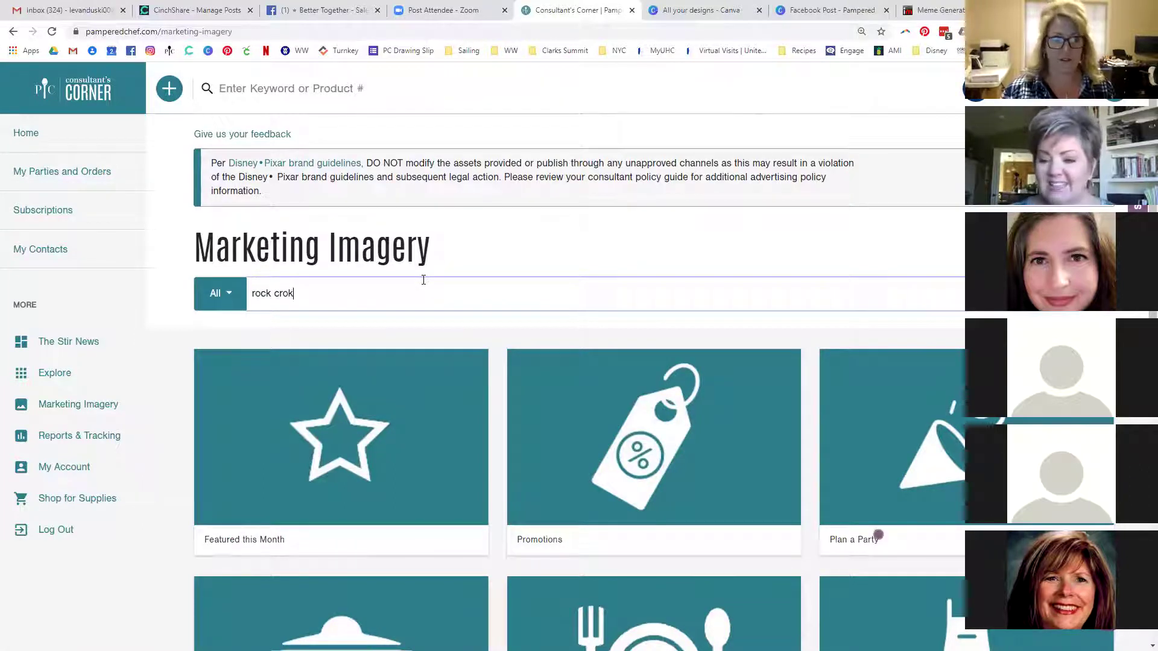
{"action": "key", "text": "Return"}
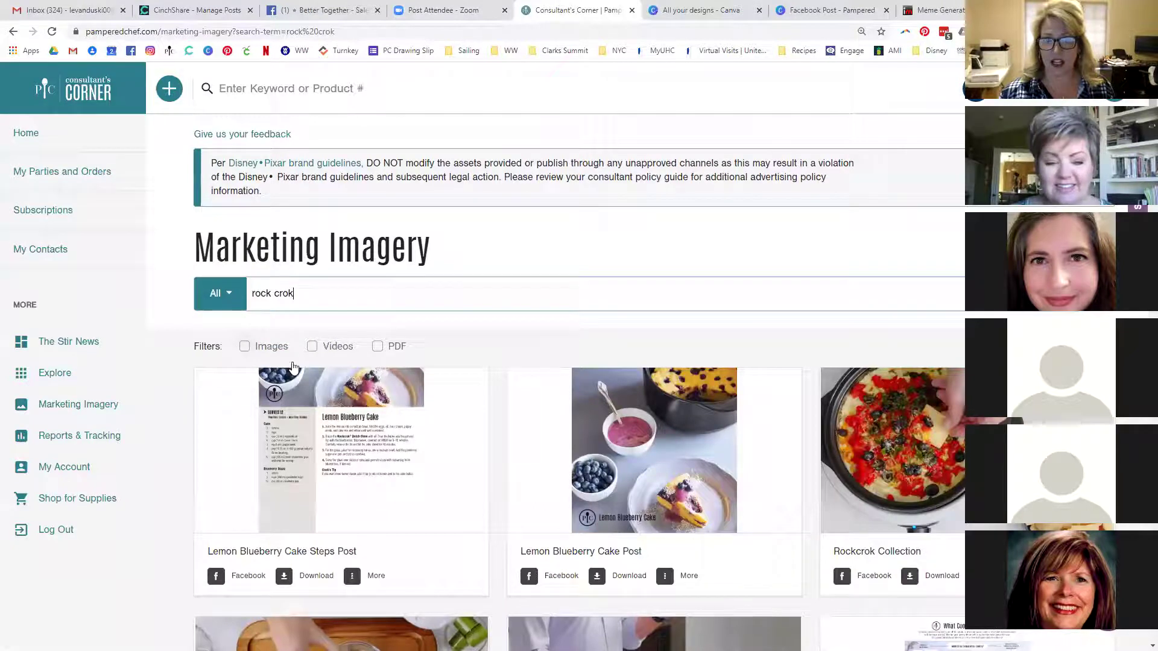
Filter the rock crok results to images only, look through them, and close the Marketing Imagery page.
{"action": "left_click", "coordinate": [245, 347]}
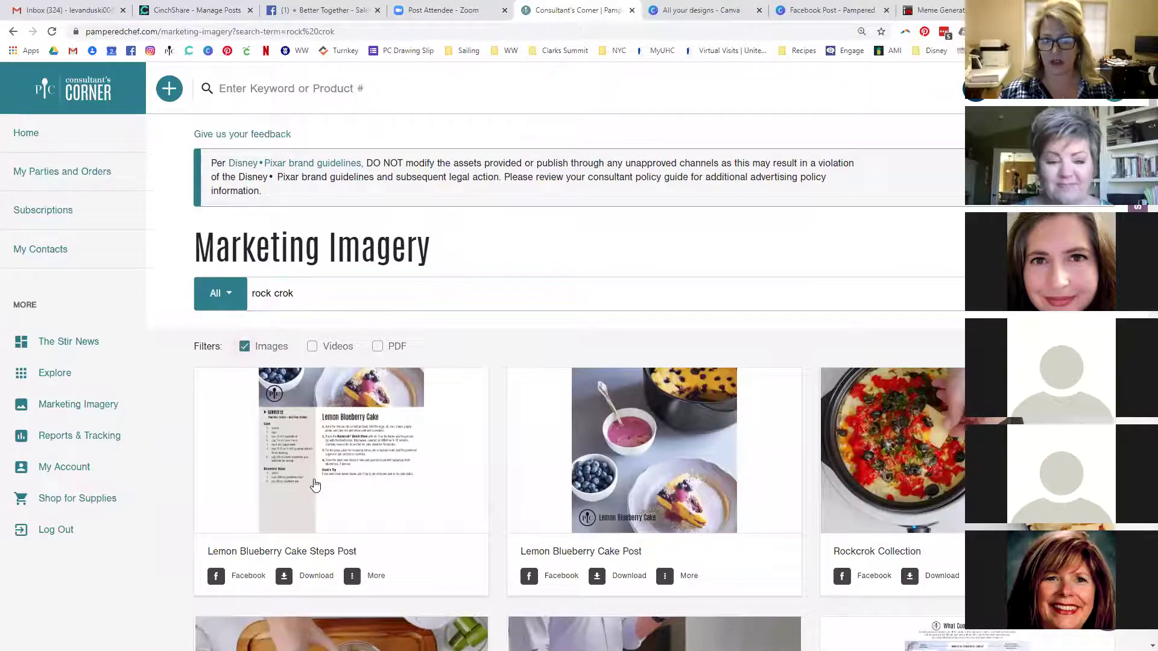
{"action": "scroll", "coordinate": [303, 465], "scroll_direction": "down", "scroll_amount": 10}
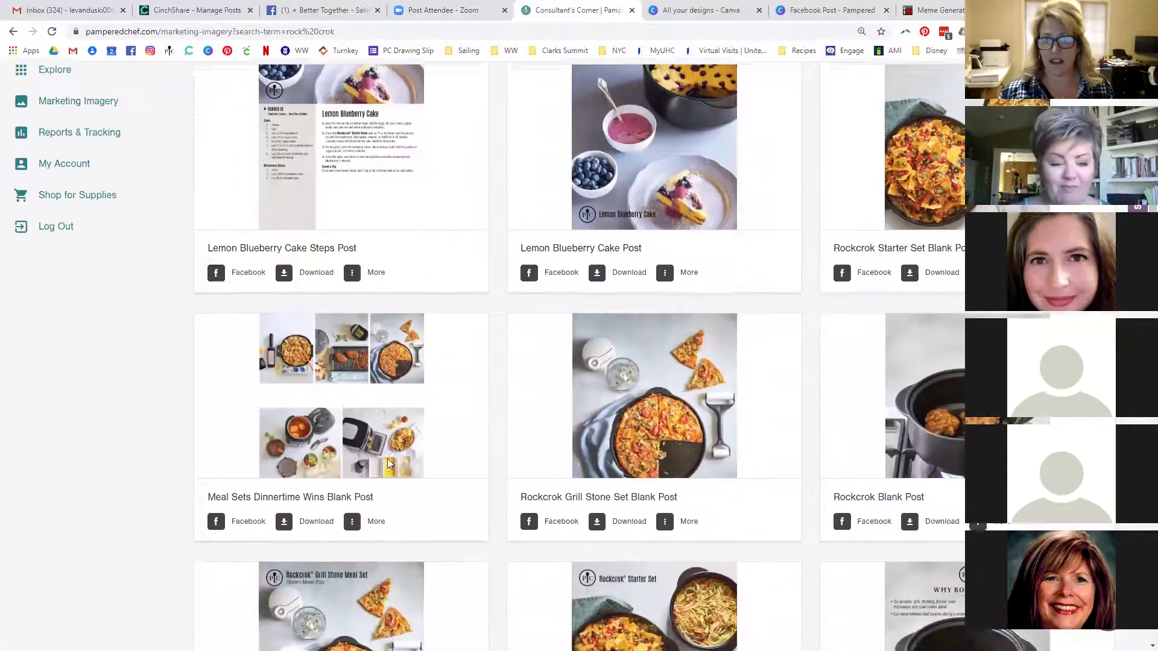
{"action": "scroll", "coordinate": [382, 459], "scroll_direction": "down", "scroll_amount": 7}
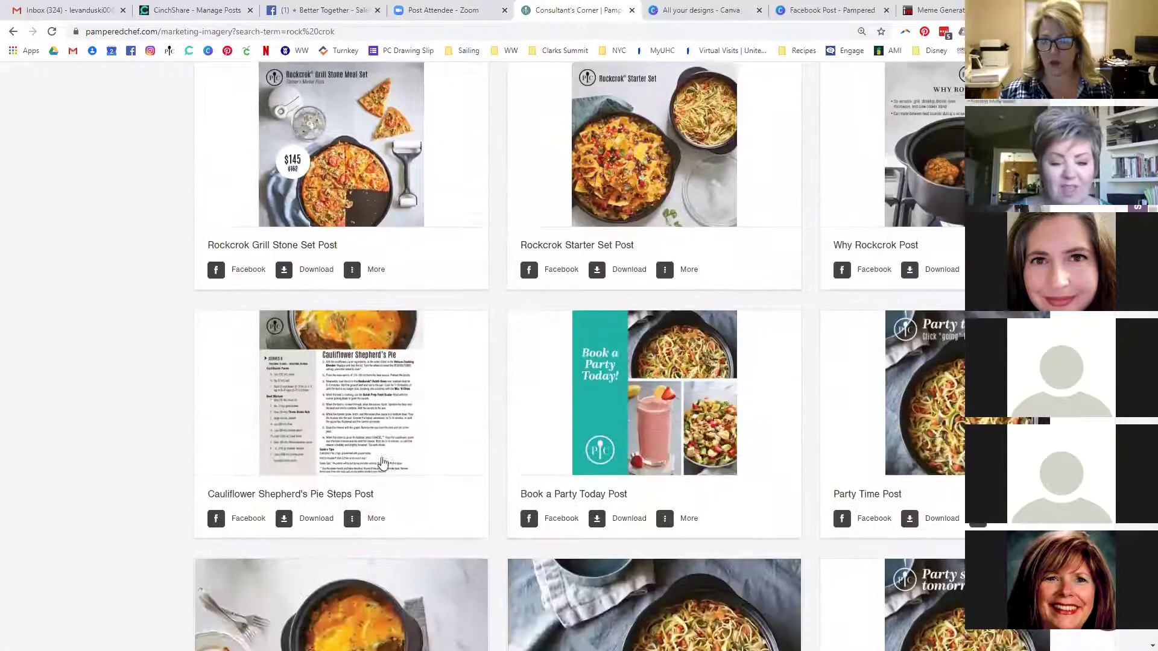
{"action": "scroll", "coordinate": [381, 464], "scroll_direction": "up", "scroll_amount": 17}
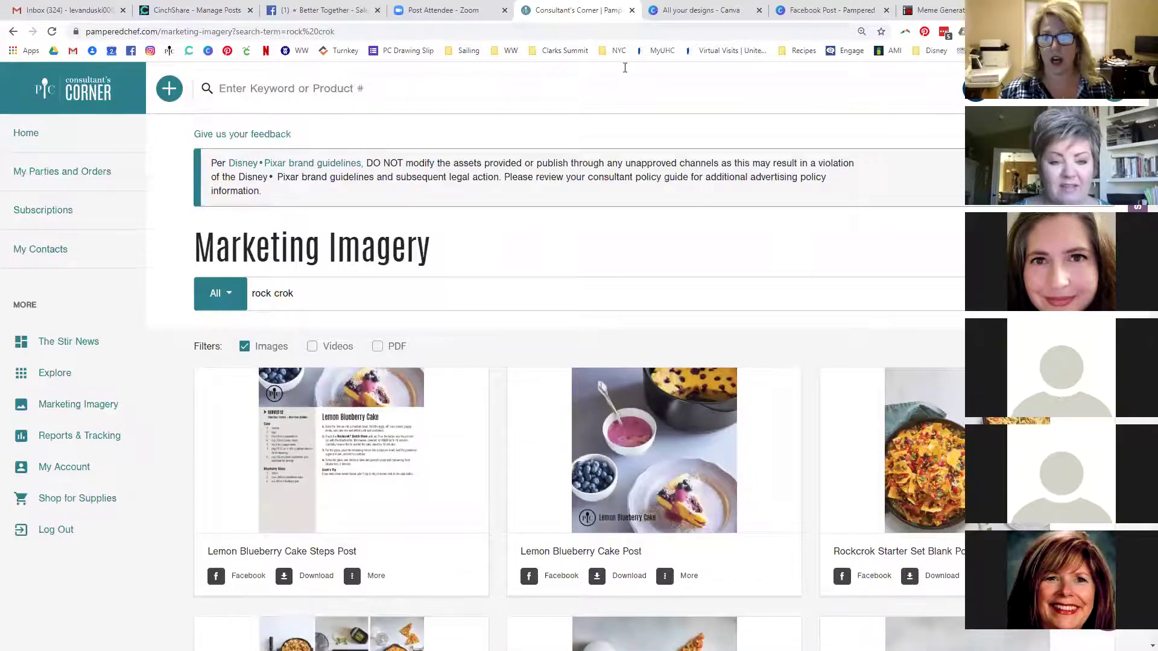
{"action": "key", "text": "ctrl+w"}
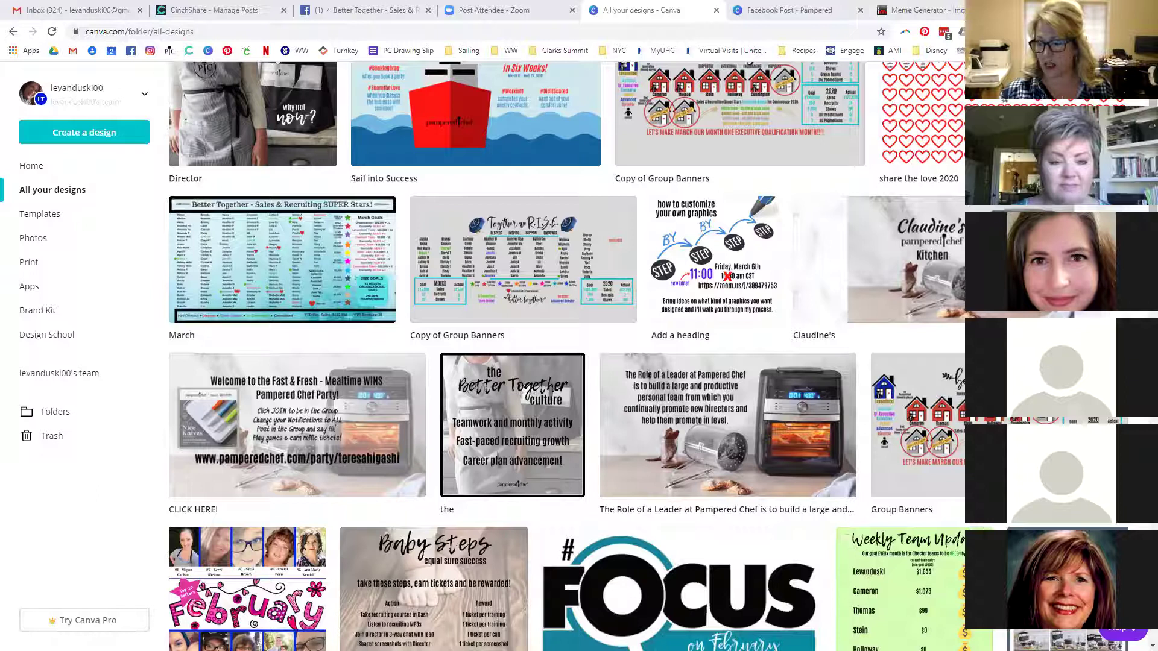
Return to File Explorer and view the contents of the Can Strainer folder inside Photos.
{"action": "key", "text": "alt+Tab"}
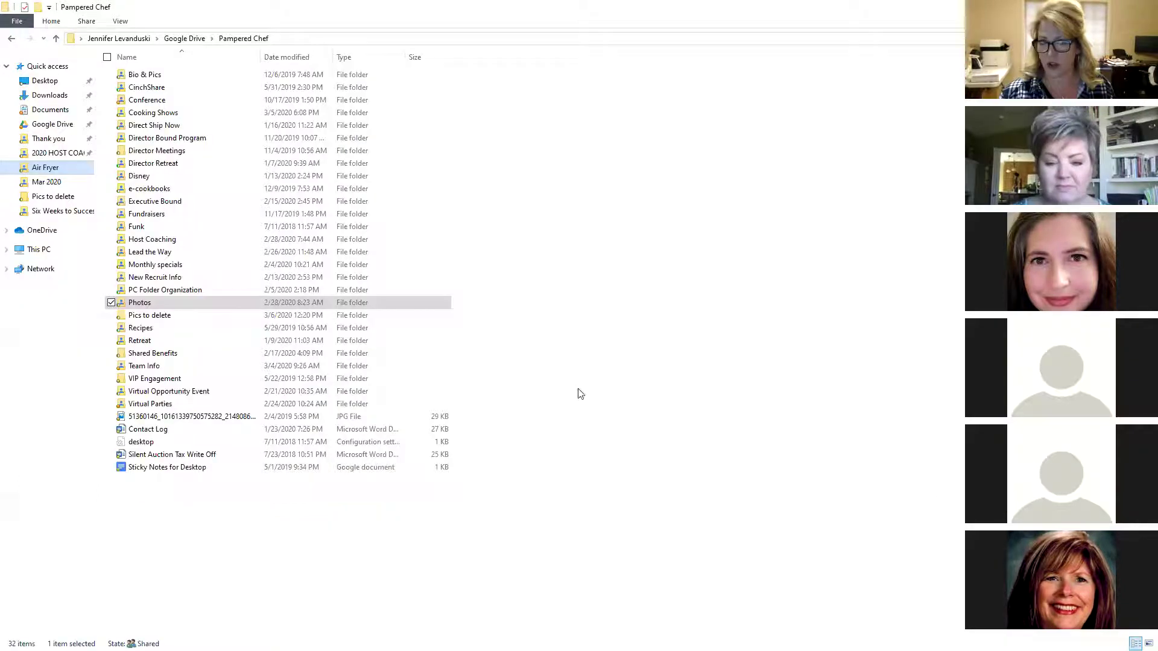
{"action": "double_click", "coordinate": [139, 304]}
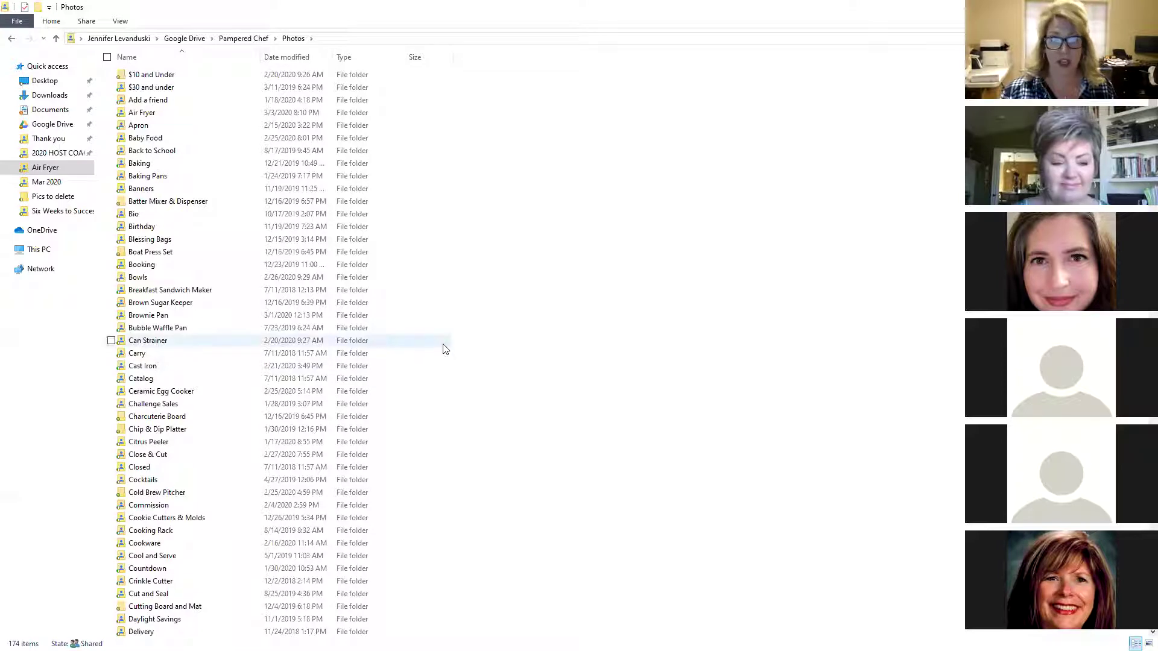
{"action": "double_click", "coordinate": [155, 341]}
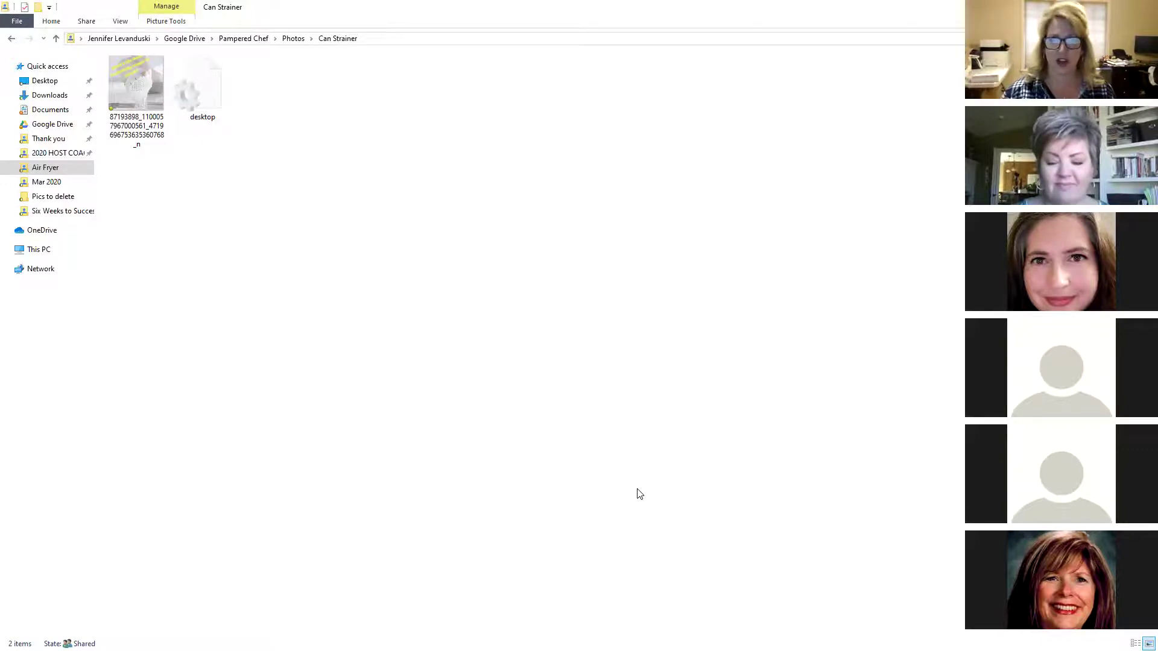
{"action": "key", "text": "alt+Left"}
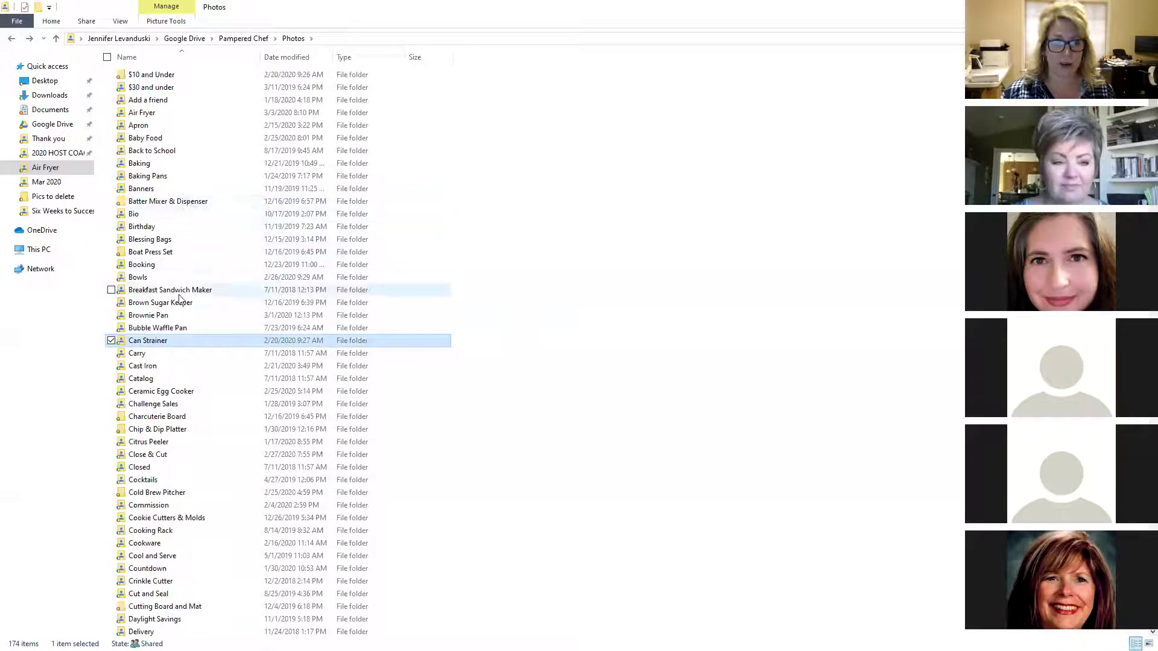
Open the Brownie Pan folder inside Photos and view its pictures as large thumbnails.
{"action": "double_click", "coordinate": [176, 320]}
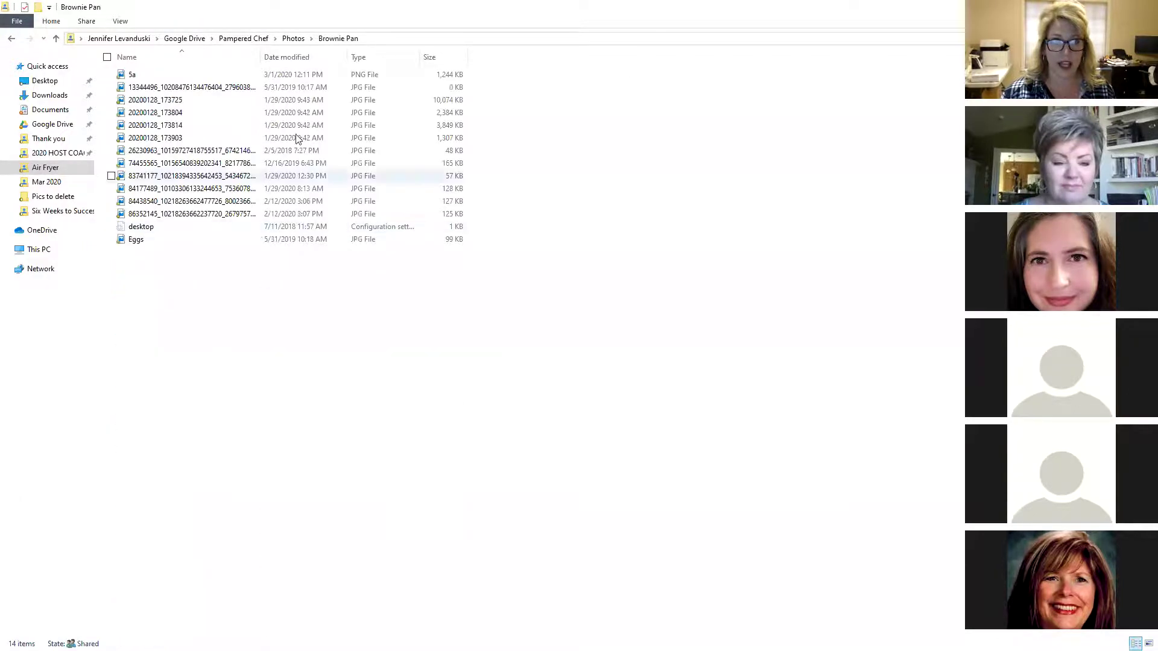
{"action": "left_click", "coordinate": [120, 21]}
{"action": "left_click", "coordinate": [151, 39]}
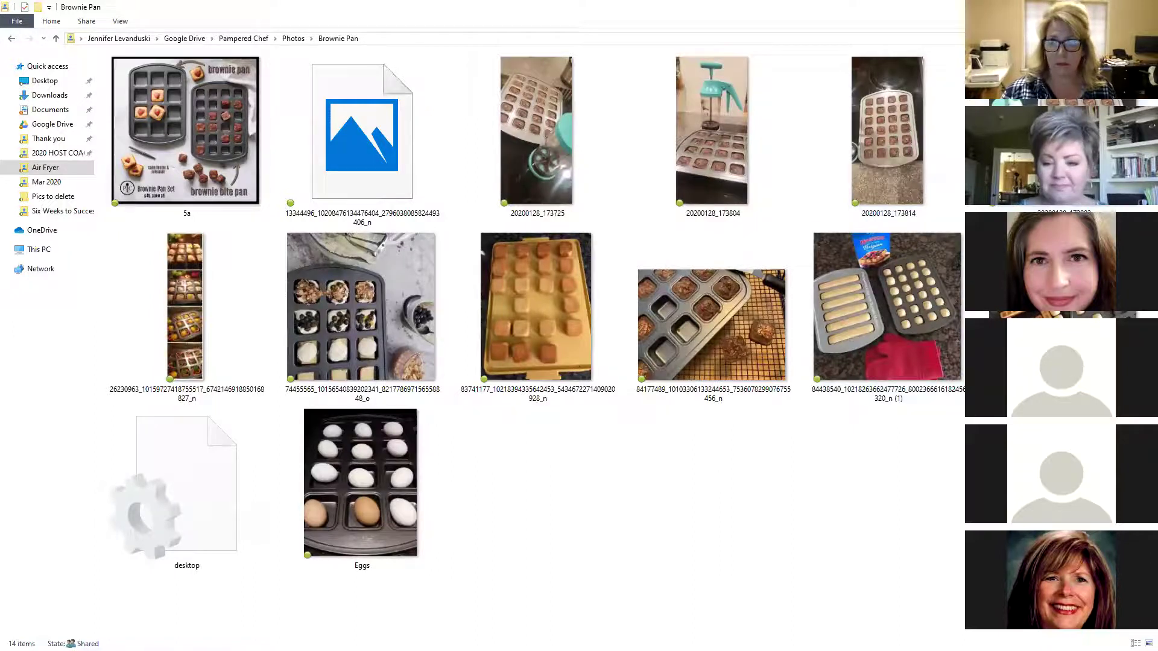
{"action": "key", "text": "ctrl+shift+6"}
Look through the list of product and topic subfolders in the Photos folder.
{"action": "scroll", "coordinate": [533, 348], "scroll_direction": "down", "scroll_amount": 20}
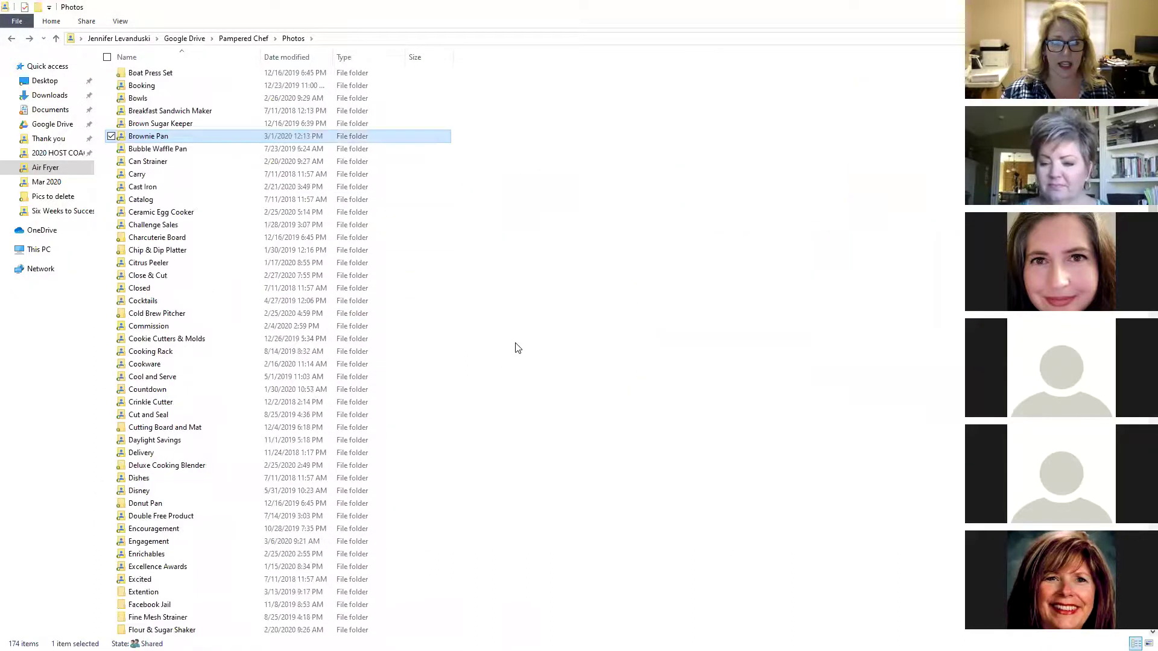
{"action": "scroll", "coordinate": [510, 350], "scroll_direction": "down", "scroll_amount": 9}
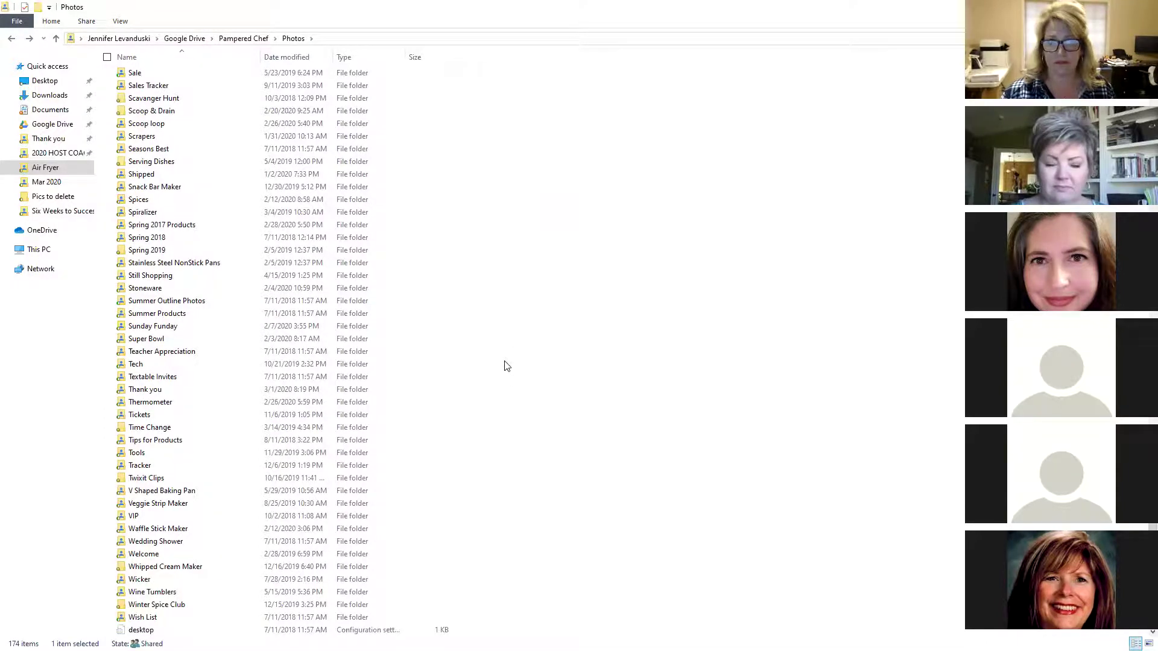
{"action": "scroll", "coordinate": [507, 368], "scroll_direction": "up", "scroll_amount": 8}
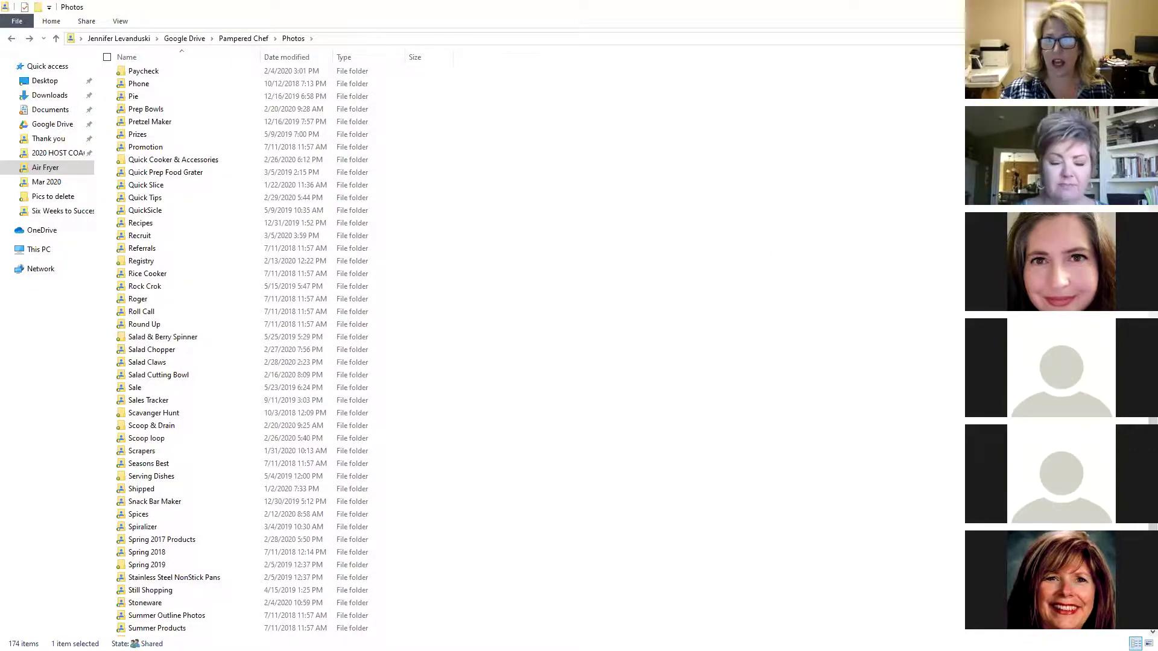
Switch to Canva, browse all saved designs, and open the "mini oven mitts" design.
{"action": "key", "text": "alt+Tab"}
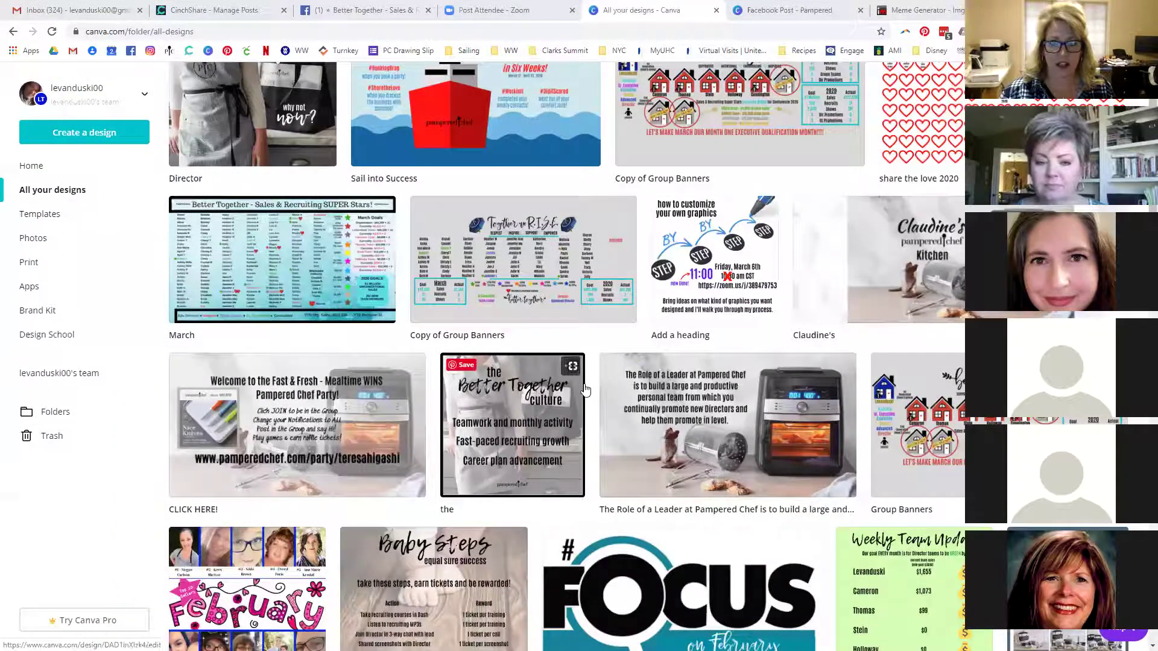
{"action": "scroll", "coordinate": [585, 391], "scroll_direction": "down", "scroll_amount": 10}
{"action": "scroll", "coordinate": [579, 389], "scroll_direction": "down", "scroll_amount": 10}
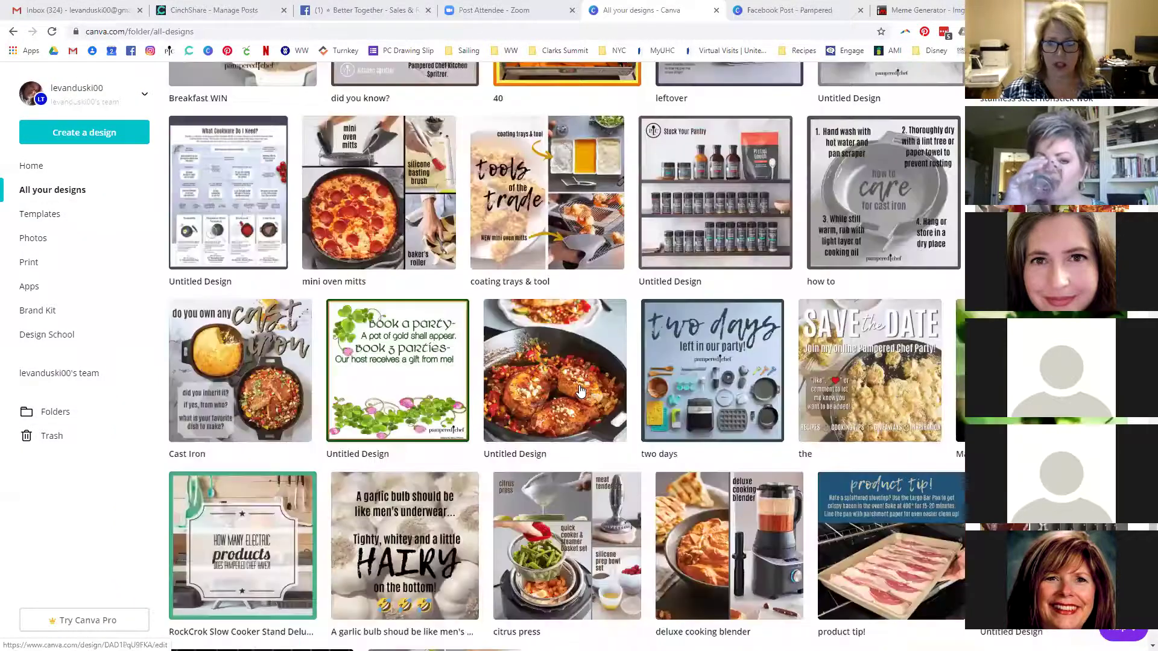
{"action": "scroll", "coordinate": [468, 369], "scroll_direction": "up", "scroll_amount": 2}
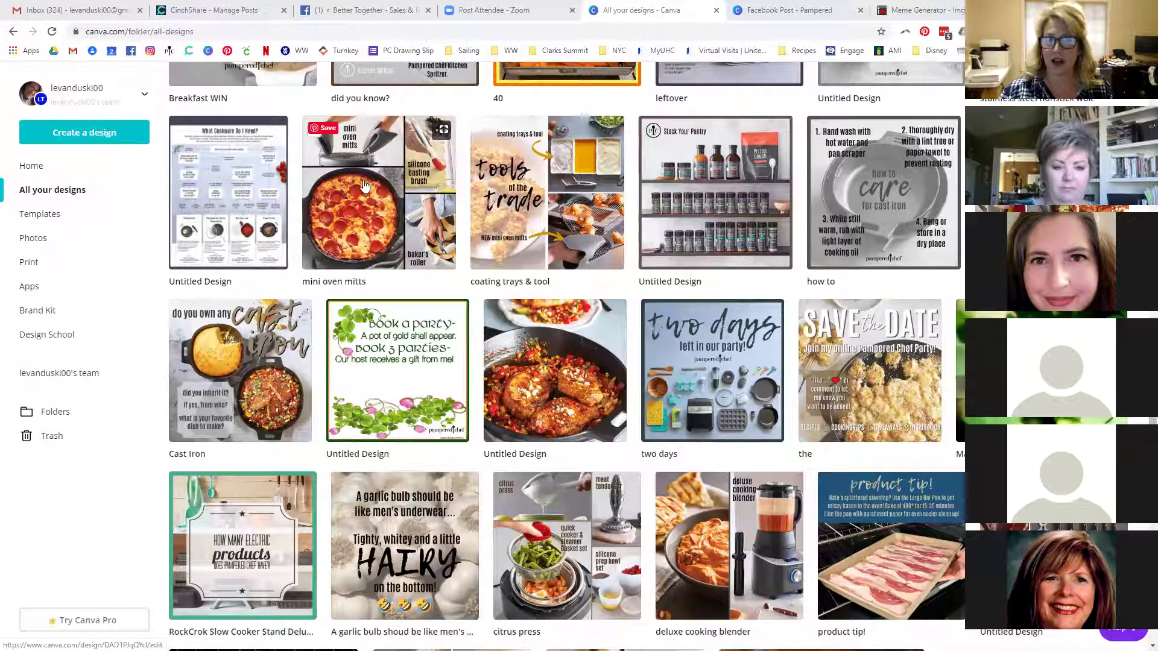
{"action": "left_click", "coordinate": [404, 219]}
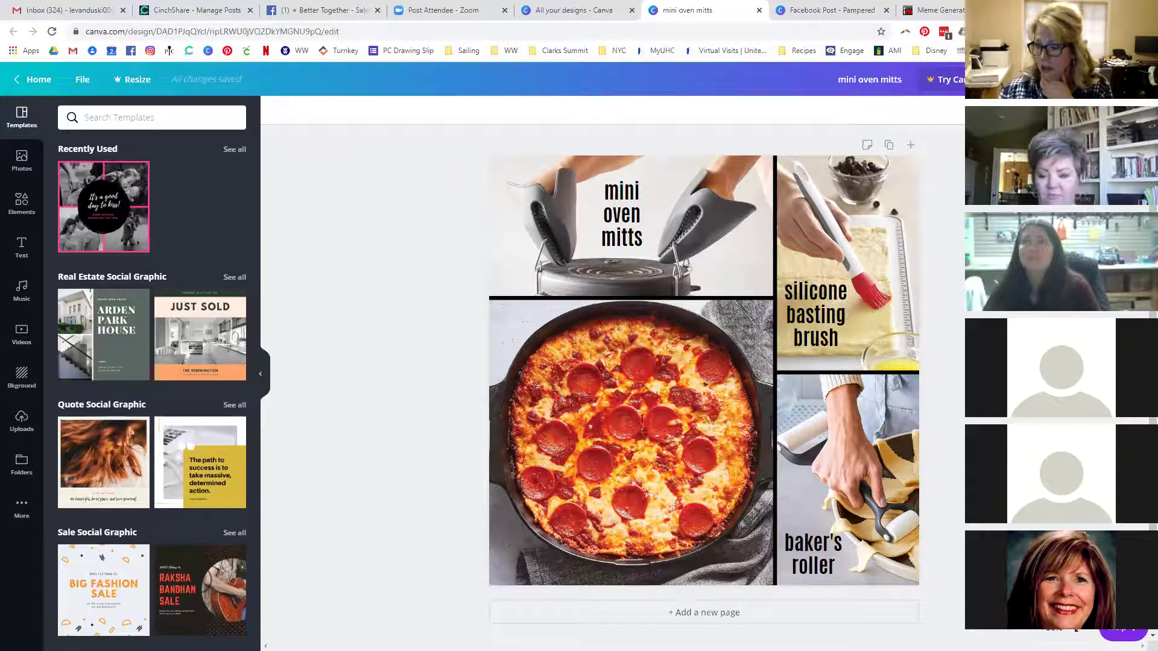
Switch to the Word document "Fast & Fresh Mealtime Wins - Full Script" and find the 12:00pm post introducing the Mini Oven Mitts.
{"action": "key", "text": "super+Tab"}
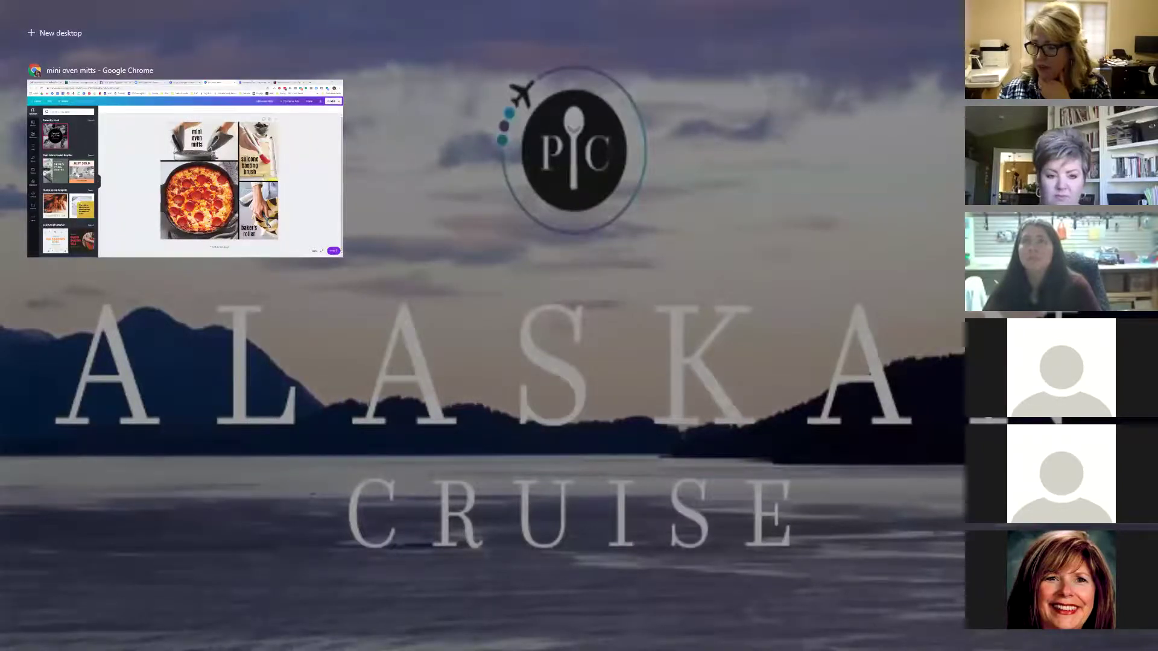
{"action": "key", "text": "Escape"}
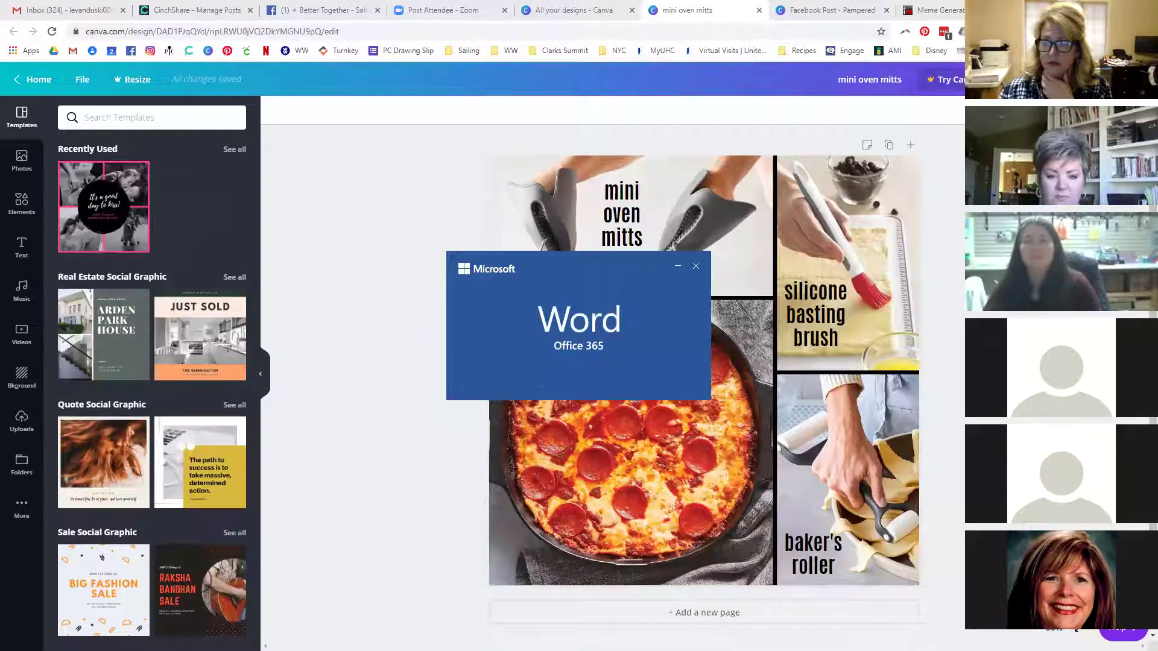
{"action": "scroll", "coordinate": [933, 443], "scroll_direction": "down", "scroll_amount": 20}
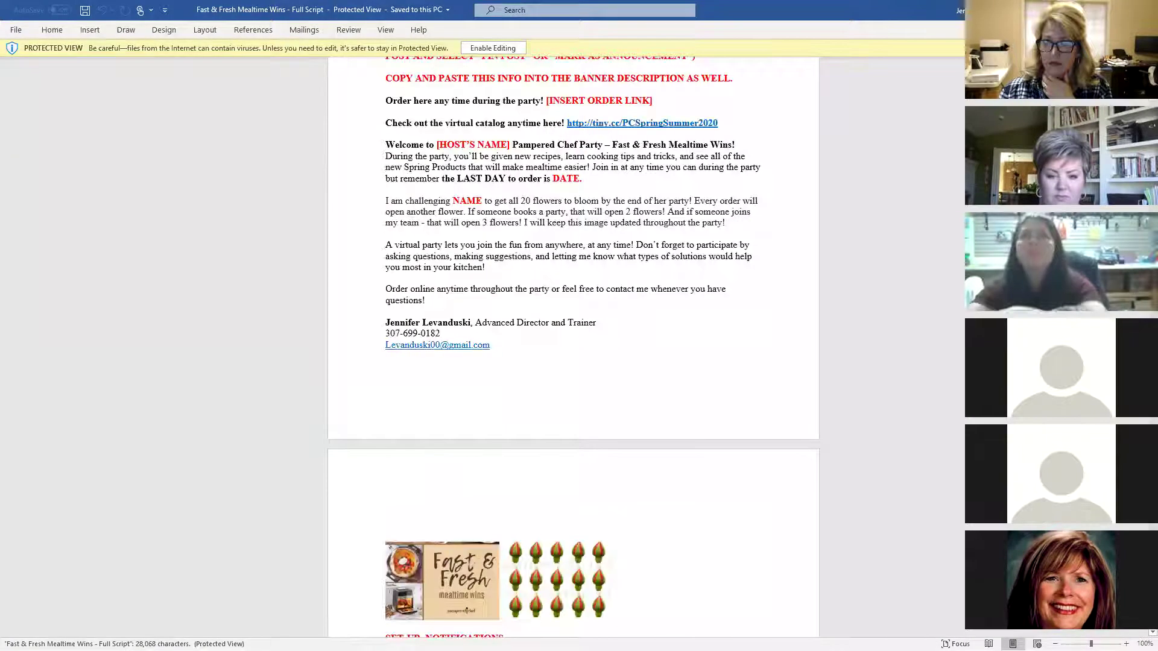
{"action": "scroll", "coordinate": [923, 438], "scroll_direction": "down", "scroll_amount": 20}
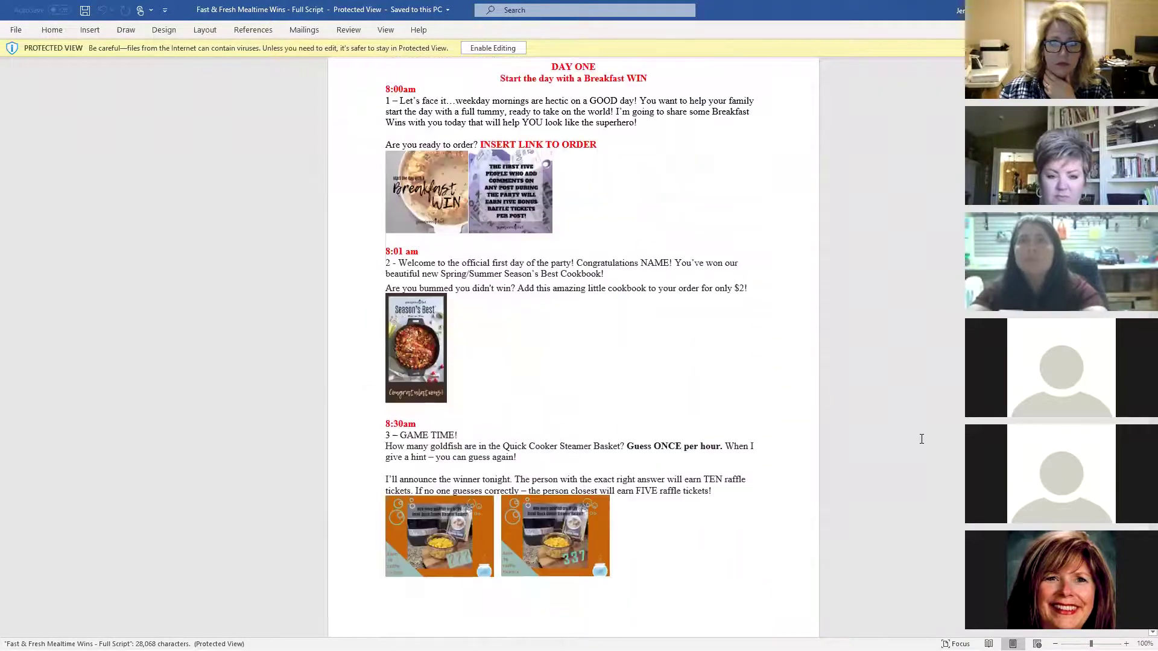
{"action": "scroll", "coordinate": [845, 410], "scroll_direction": "up", "scroll_amount": 1}
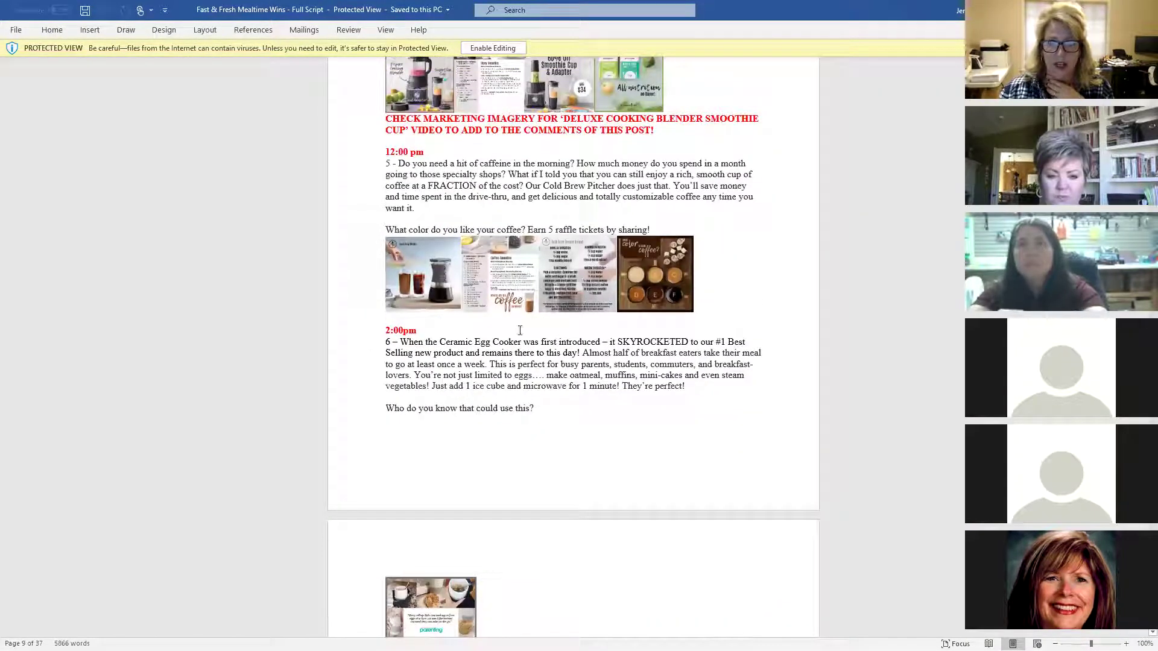
{"action": "scroll", "coordinate": [528, 336], "scroll_direction": "down", "scroll_amount": 12}
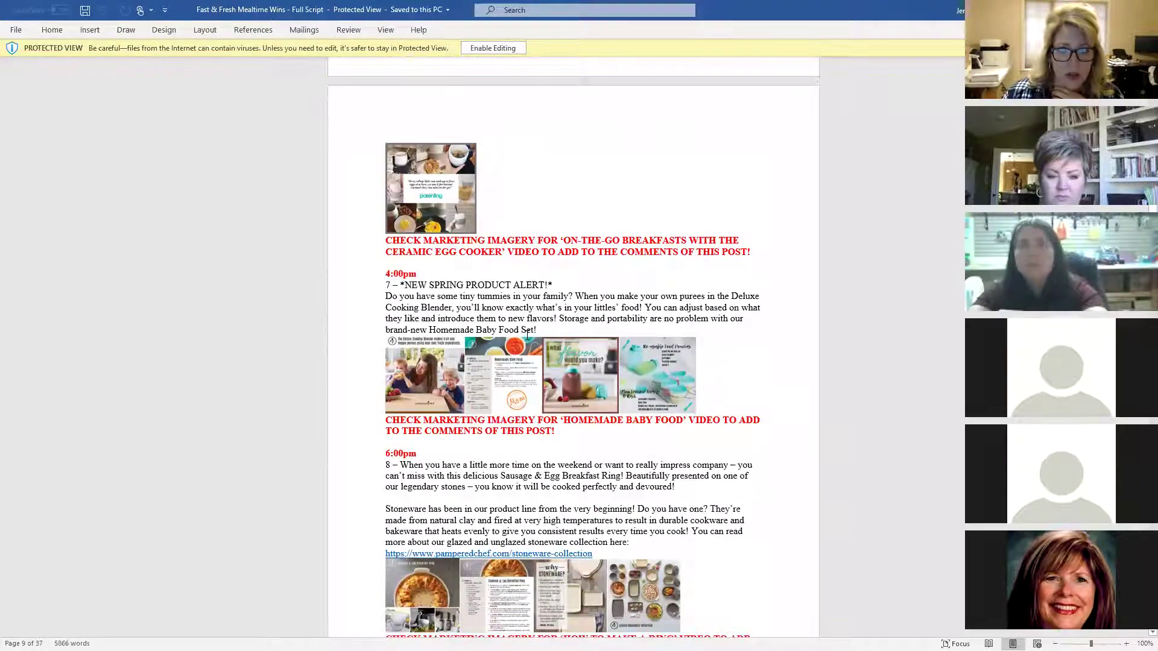
{"action": "scroll", "coordinate": [527, 338], "scroll_direction": "down", "scroll_amount": 10}
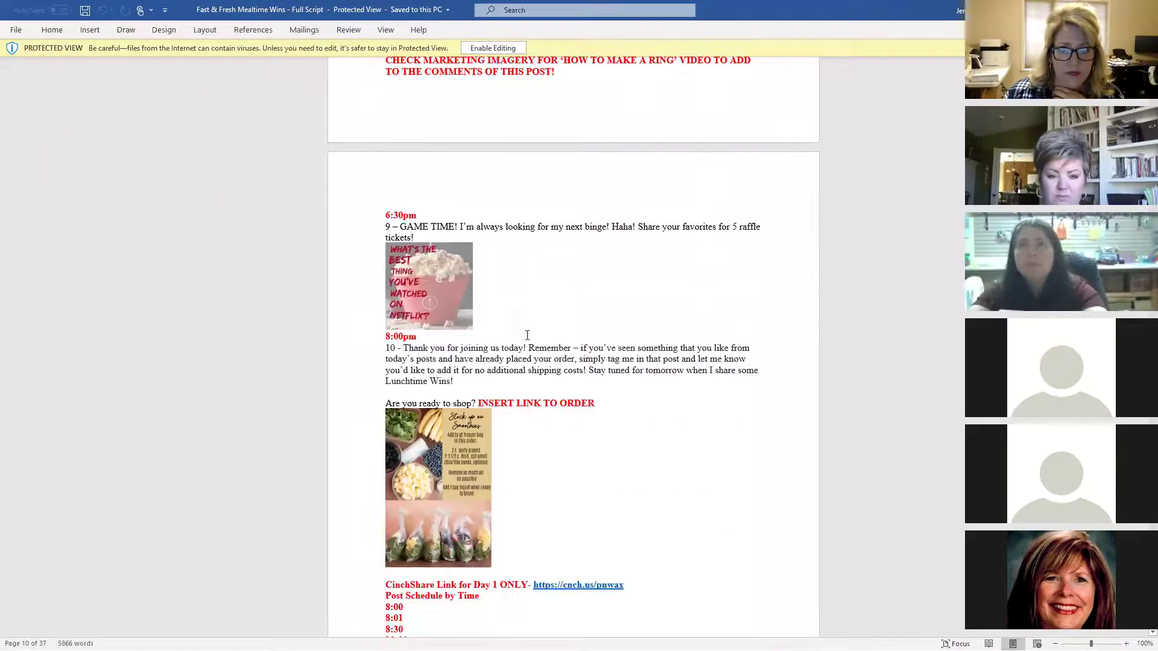
{"action": "scroll", "coordinate": [527, 336], "scroll_direction": "down", "scroll_amount": 12}
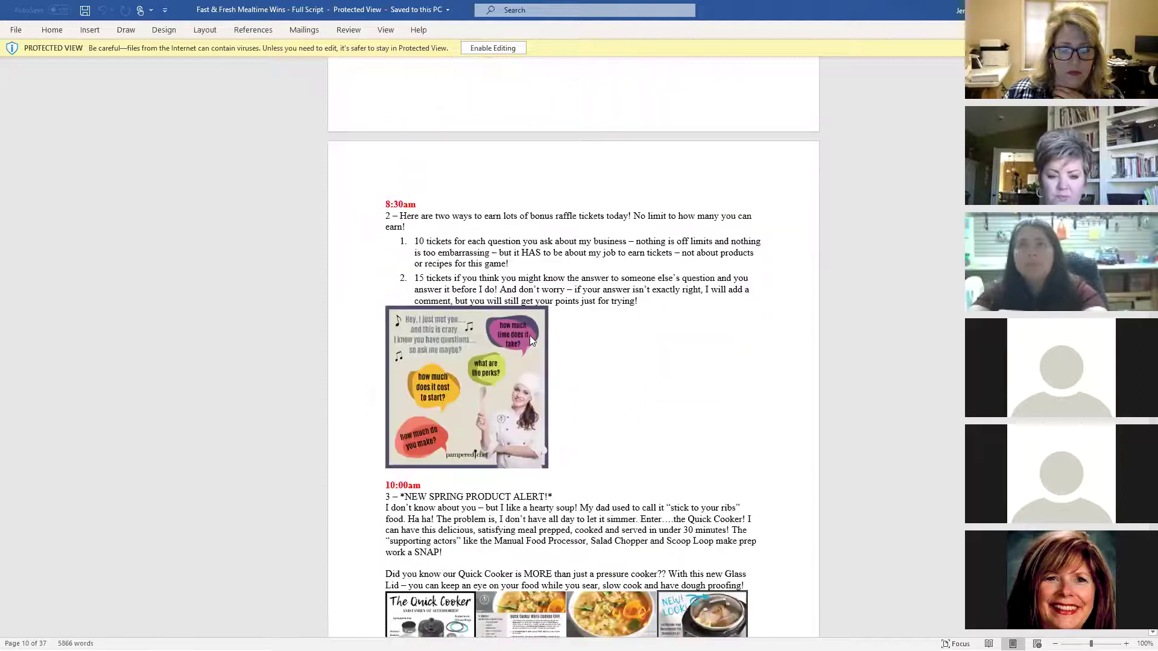
{"action": "scroll", "coordinate": [529, 335], "scroll_direction": "down", "scroll_amount": 8}
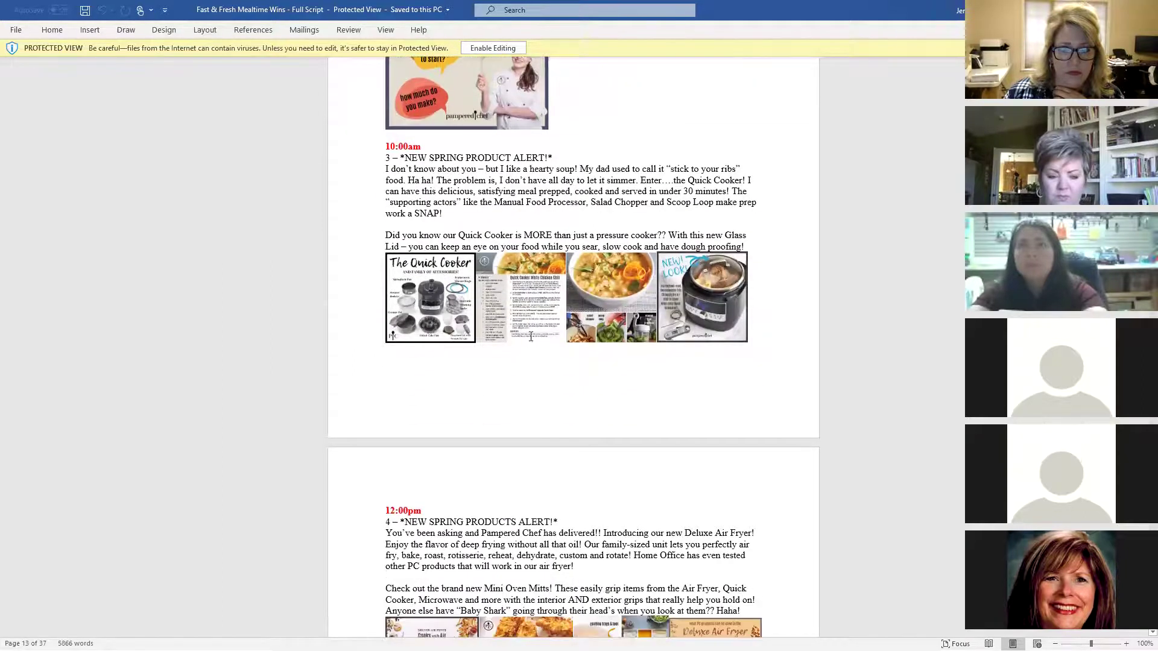
{"action": "scroll", "coordinate": [529, 335], "scroll_direction": "down", "scroll_amount": 1}
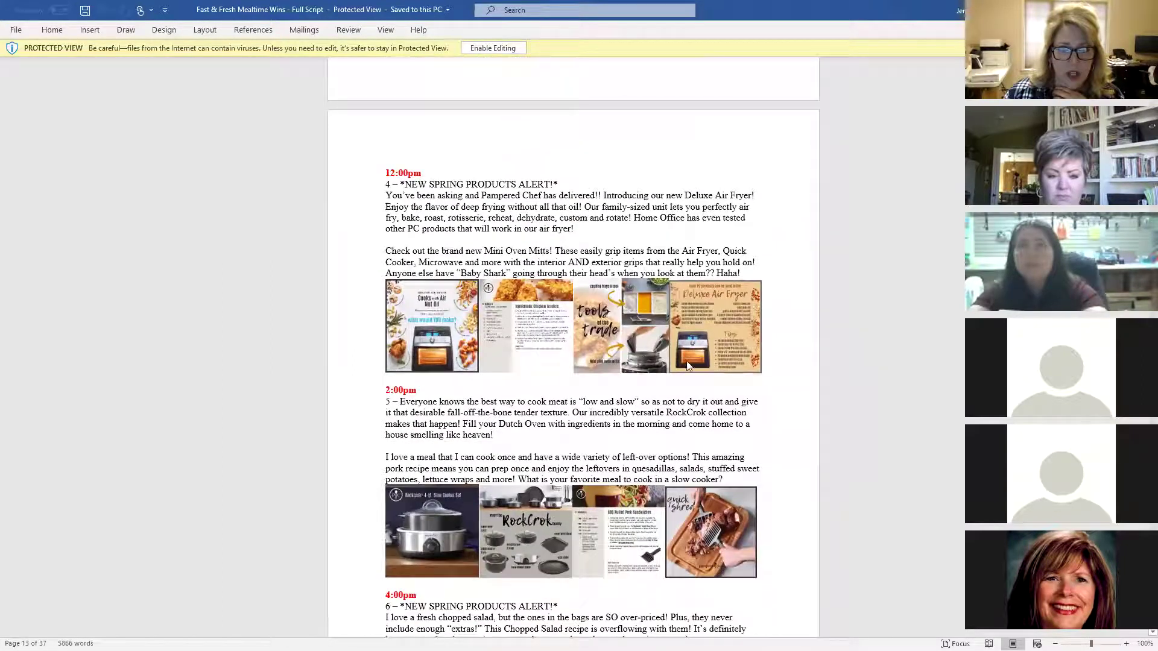
Select the "tools of the trade" image in the 12:00pm post and enable editing of the script document.
{"action": "left_click", "coordinate": [633, 325]}
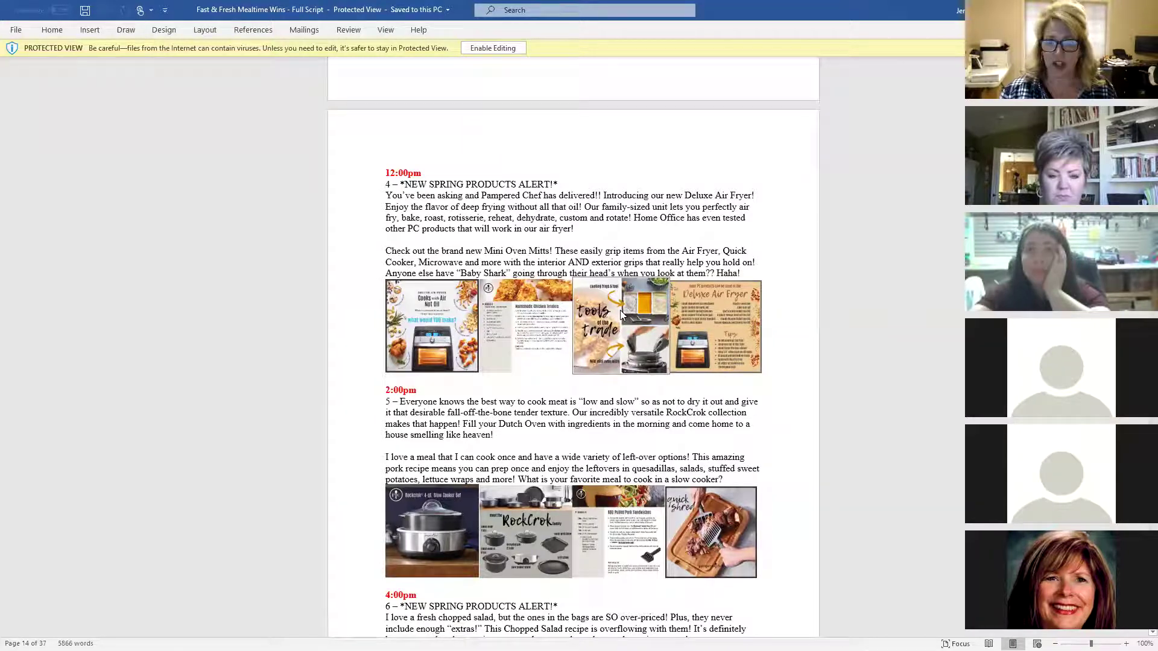
{"action": "left_click", "coordinate": [487, 48]}
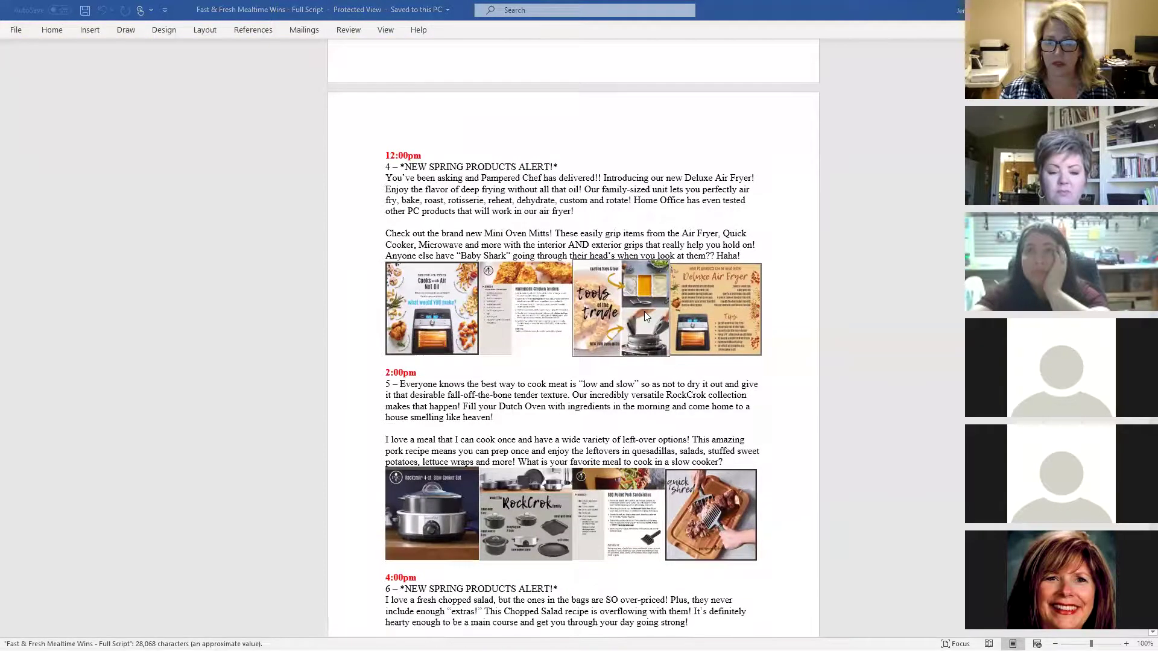
Enlarge the microplane zester and coating trays collage in the Day Three 10:00am post.
{"action": "scroll", "coordinate": [741, 468], "scroll_direction": "down", "scroll_amount": 5}
{"action": "scroll", "coordinate": [741, 468], "scroll_direction": "down", "scroll_amount": 20}
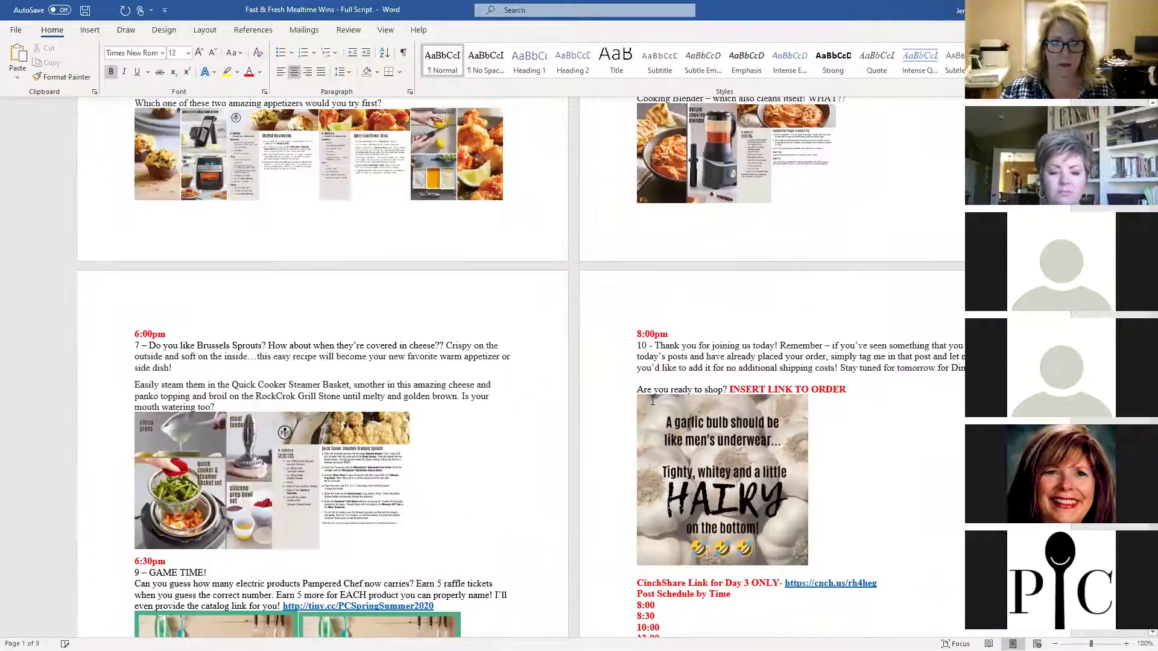
{"action": "scroll", "coordinate": [654, 400], "scroll_direction": "up", "scroll_amount": 4}
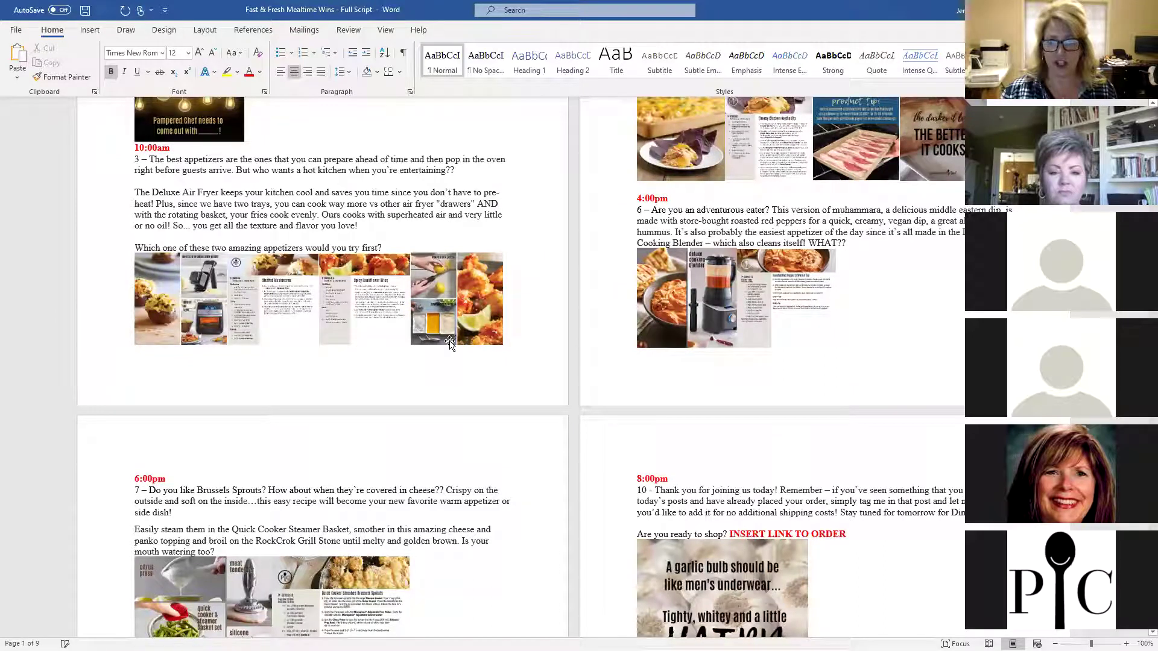
{"action": "left_click_drag", "start_coordinate": [447, 301], "coordinate": [640, 127]}
{"action": "scroll", "coordinate": [784, 302], "scroll_direction": "up", "scroll_amount": 3}
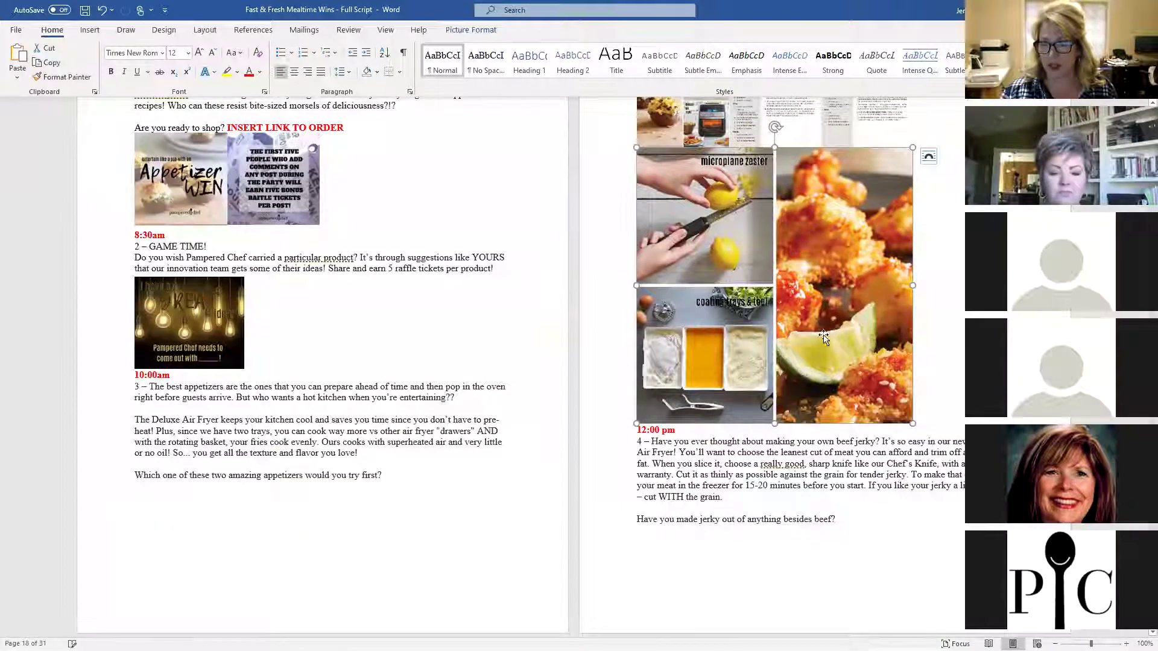
{"action": "scroll", "coordinate": [802, 352], "scroll_direction": "up", "scroll_amount": 1}
{"action": "scroll", "coordinate": [688, 227], "scroll_direction": "up", "scroll_amount": 1}
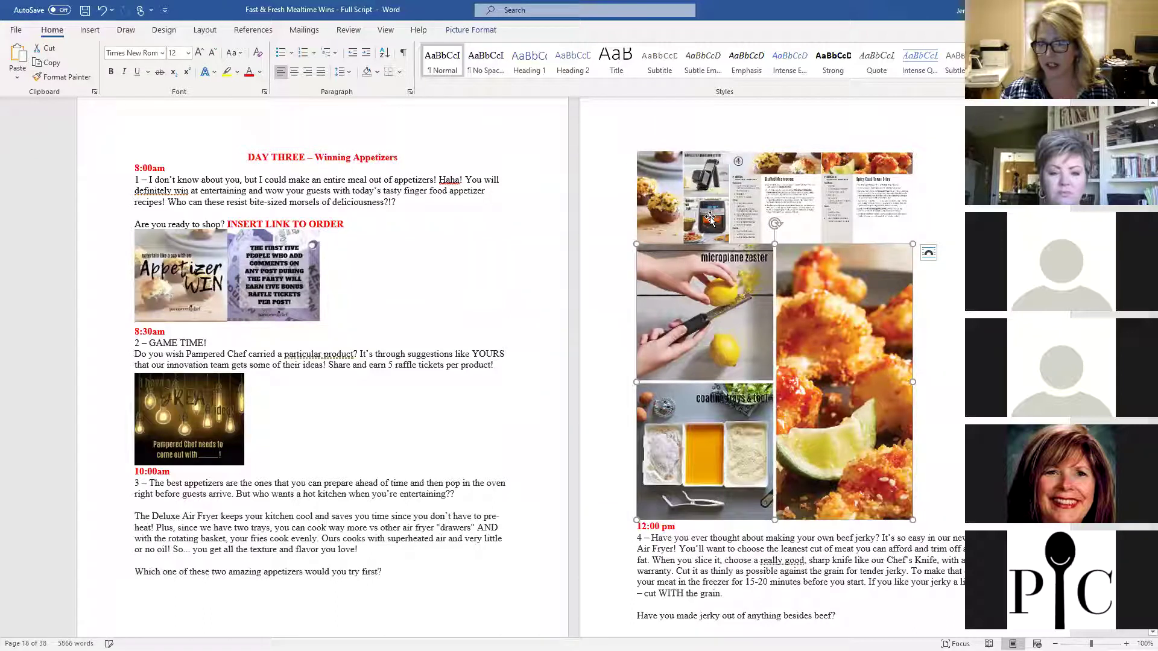
Shrink the enlarged collage back to thumbnail size so it fits in the row of 10:00am post images.
{"action": "left_click_drag", "start_coordinate": [639, 251], "coordinate": [703, 339]}
{"action": "scroll", "coordinate": [724, 338], "scroll_direction": "down", "scroll_amount": 1}
{"action": "scroll", "coordinate": [734, 340], "scroll_direction": "up", "scroll_amount": 5}
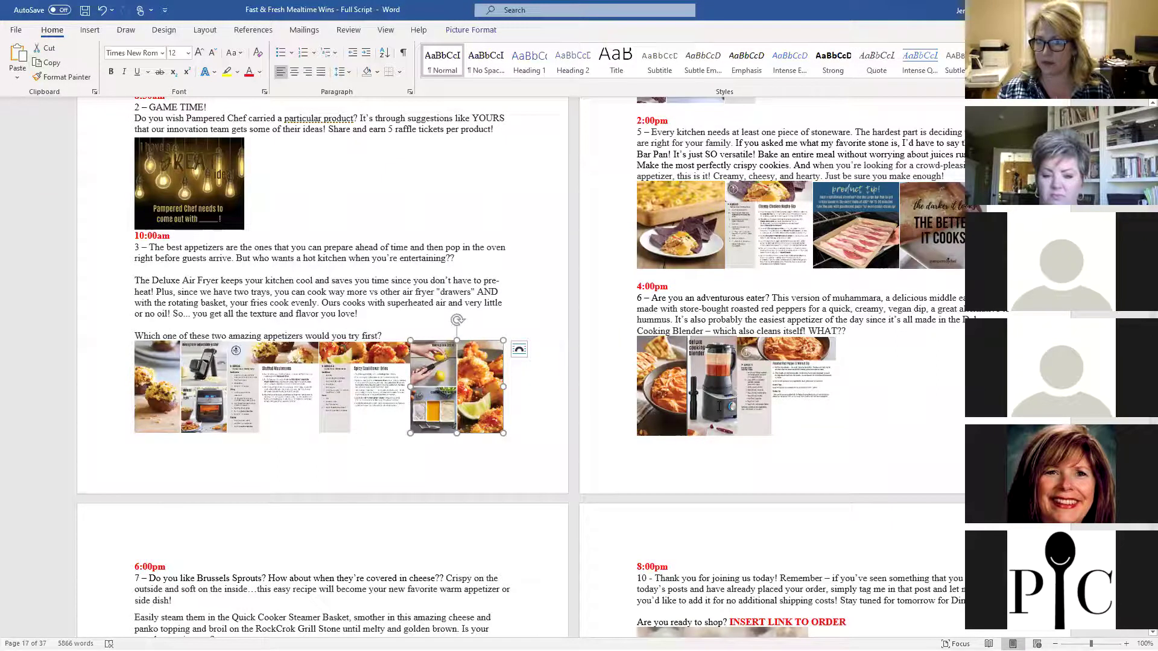
Highlight the text and images of the Day Three 6:00pm Brussels sprouts post and clear the selection.
{"action": "scroll", "coordinate": [719, 408], "scroll_direction": "down", "scroll_amount": 10}
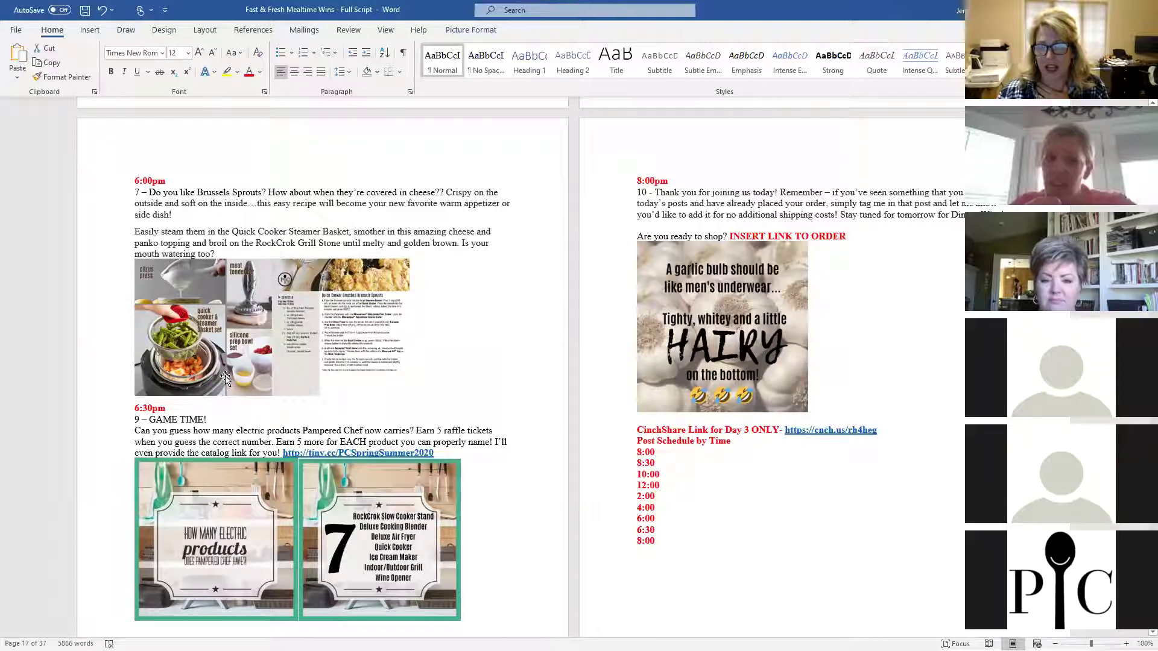
{"action": "left_click", "coordinate": [16, 29]}
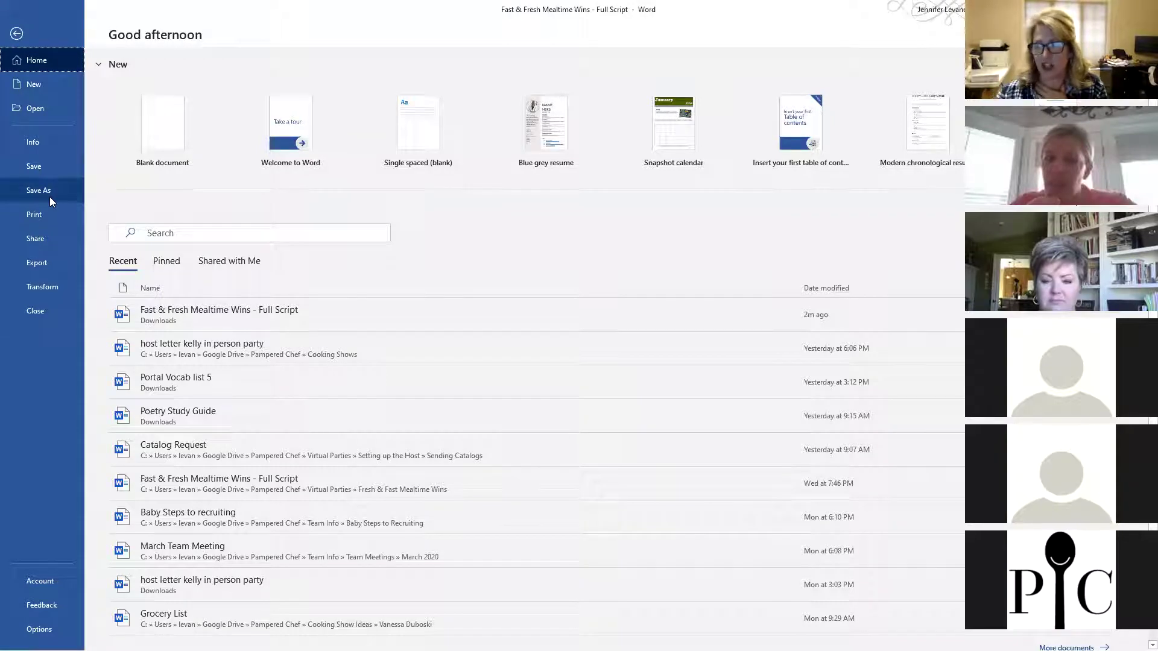
{"action": "left_click", "coordinate": [17, 33]}
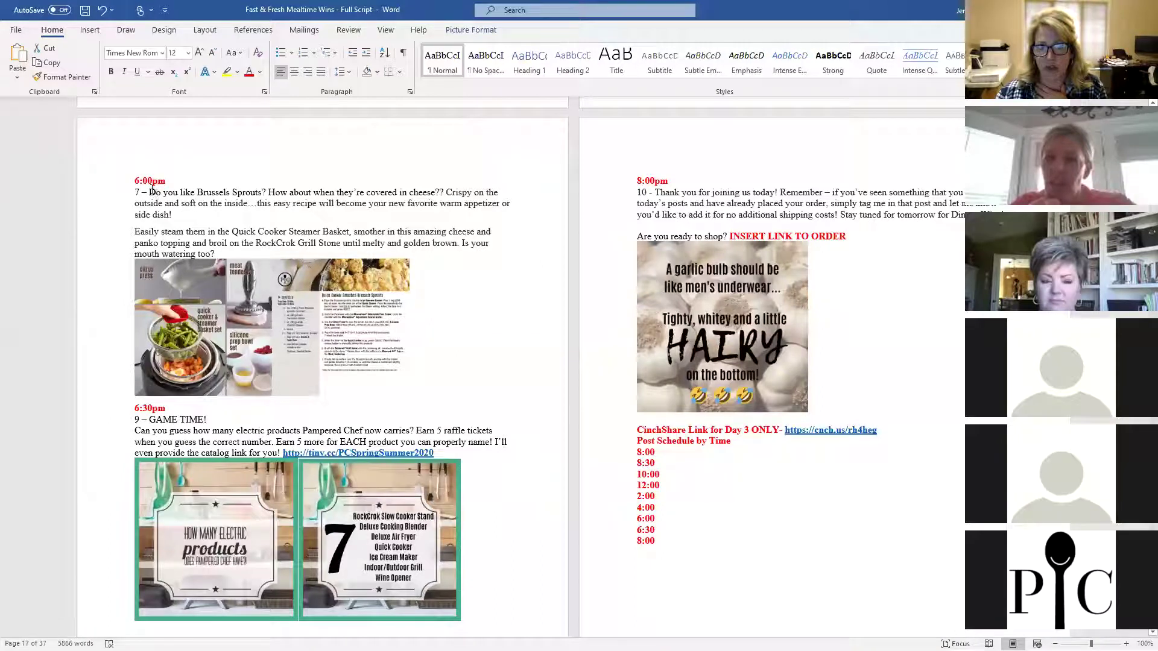
{"action": "left_click_drag", "start_coordinate": [155, 192], "coordinate": [375, 329]}
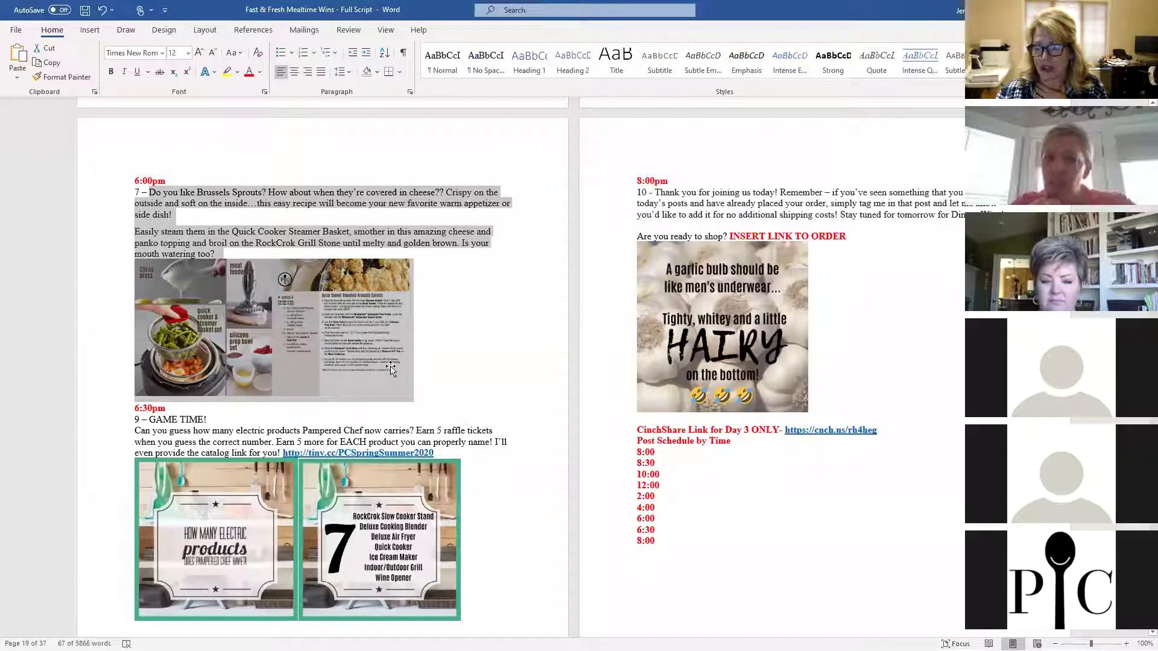
{"action": "left_click", "coordinate": [421, 228]}
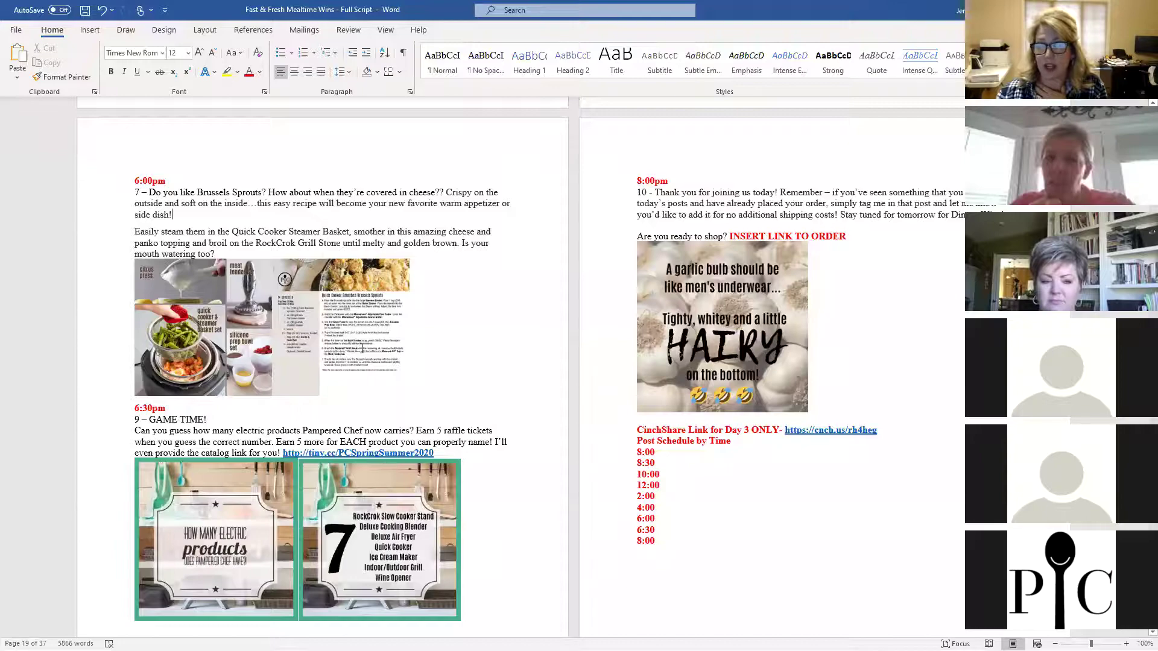
Go back to Day Two and highlight the text of the 8:00am lunch post, including its order link line.
{"action": "scroll", "coordinate": [359, 350], "scroll_direction": "up", "scroll_amount": 7}
{"action": "scroll", "coordinate": [359, 350], "scroll_direction": "up", "scroll_amount": 18}
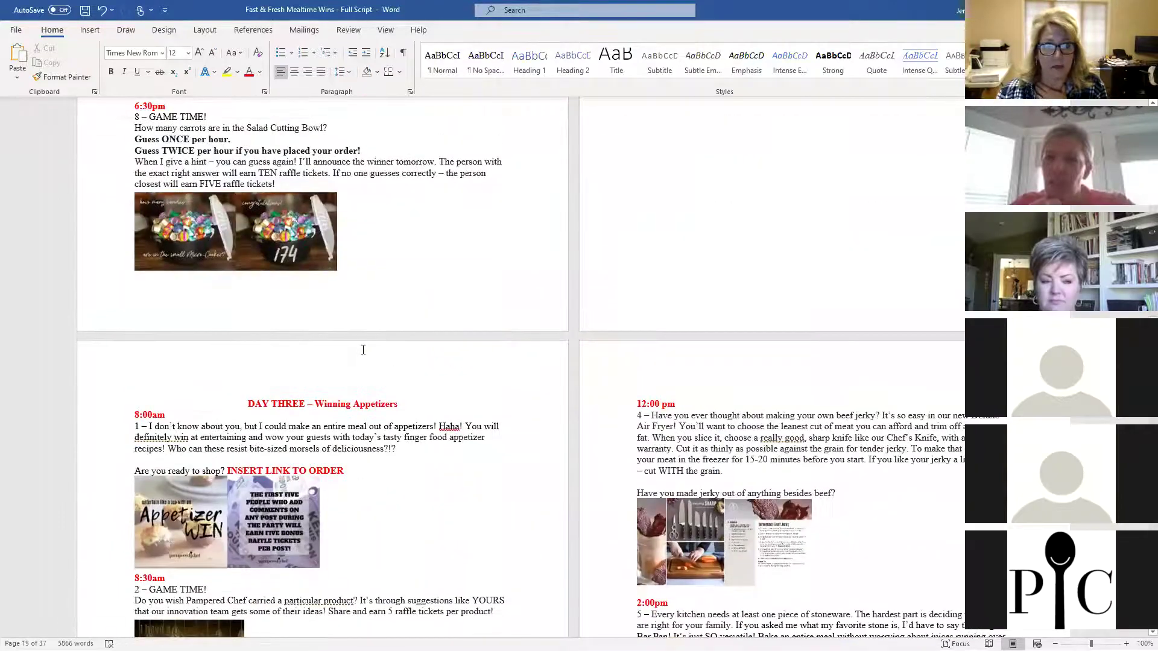
{"action": "scroll", "coordinate": [363, 350], "scroll_direction": "up", "scroll_amount": 20}
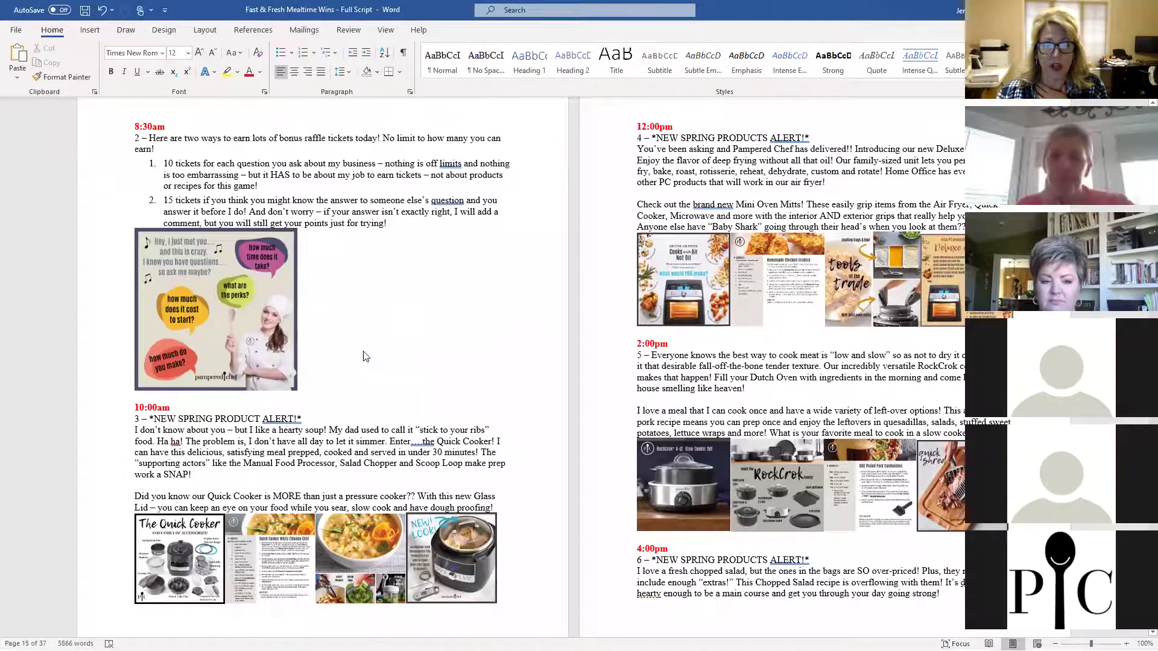
{"action": "scroll", "coordinate": [363, 356], "scroll_direction": "up", "scroll_amount": 3}
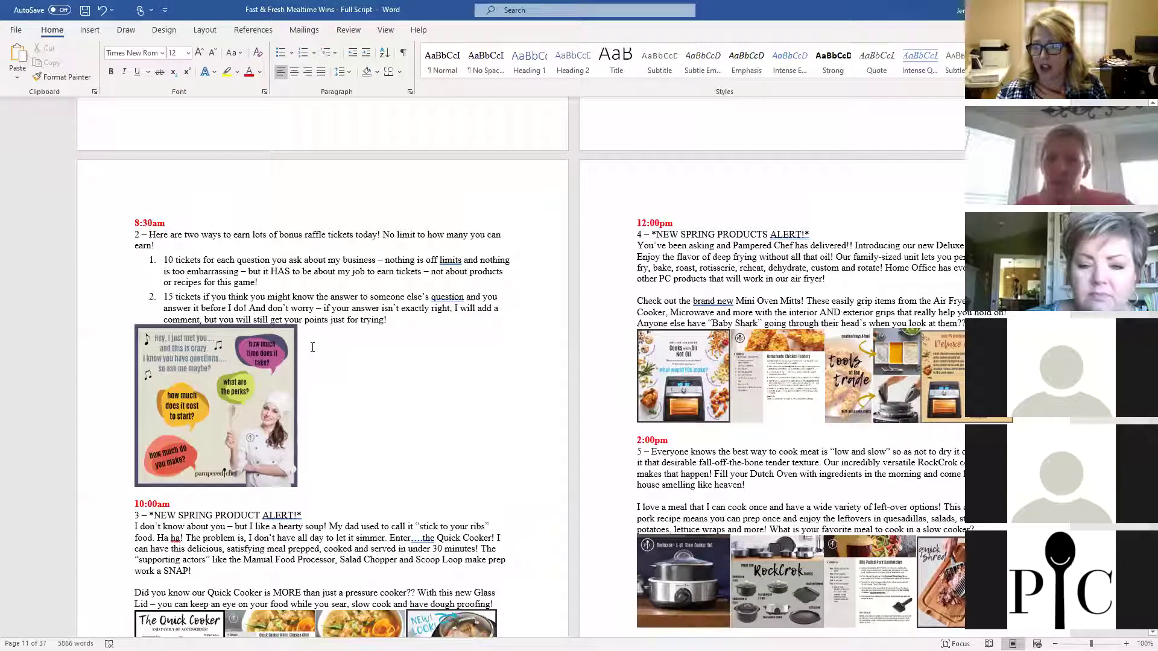
{"action": "scroll", "coordinate": [312, 347], "scroll_direction": "up", "scroll_amount": 10}
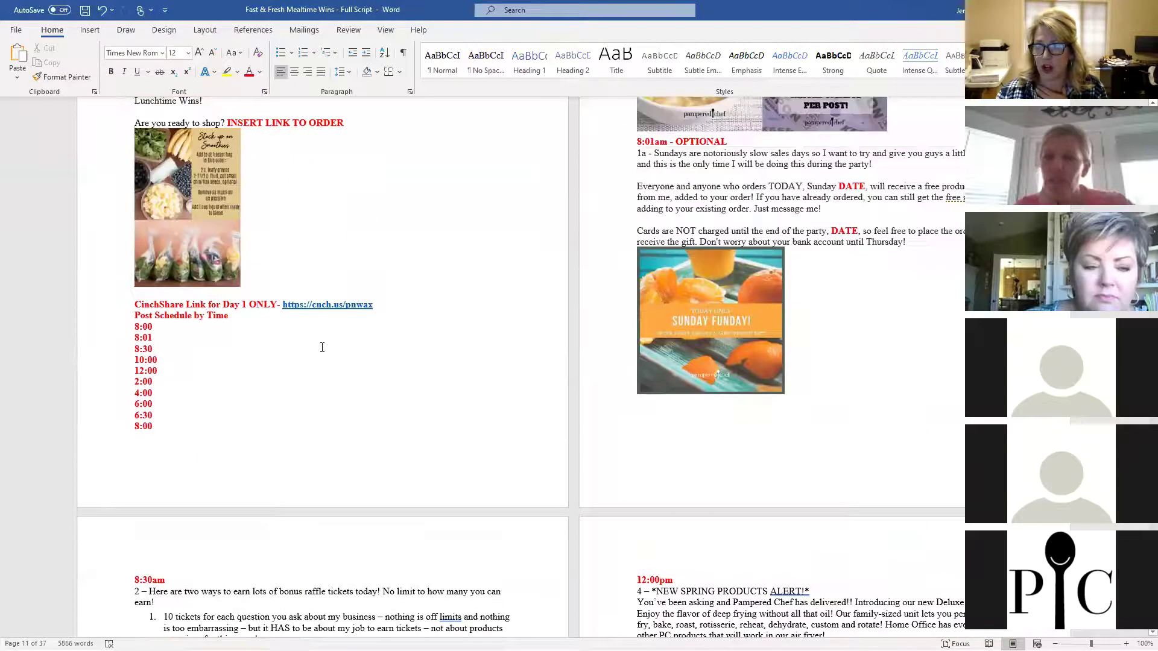
{"action": "scroll", "coordinate": [329, 348], "scroll_direction": "up", "scroll_amount": 4}
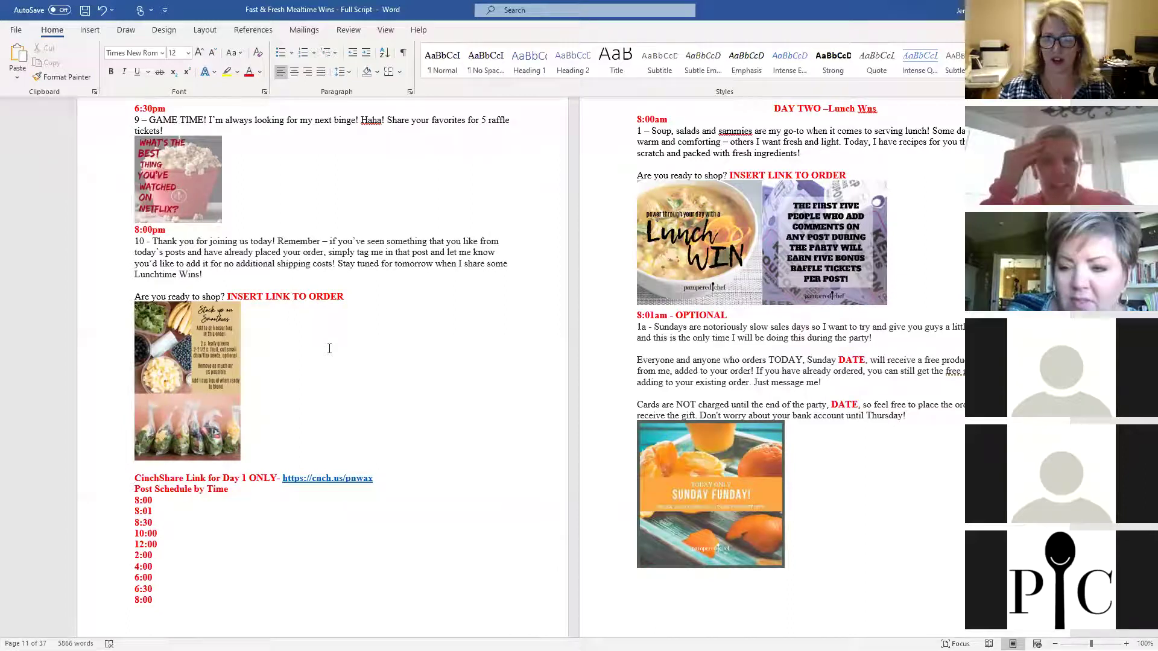
{"action": "left_click_drag", "start_coordinate": [606, 134], "coordinate": [608, 180]}
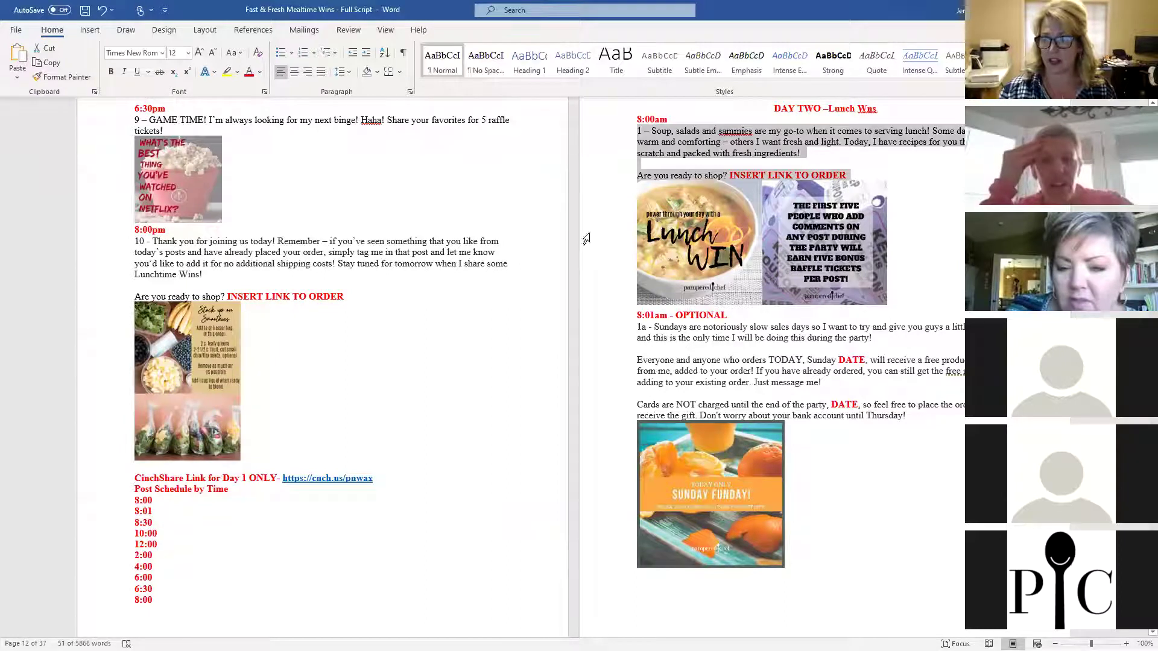
Highlight the Day 1 CinchShare link with its post schedule by time, and clear the selection.
{"action": "scroll", "coordinate": [586, 239], "scroll_direction": "down", "scroll_amount": 6}
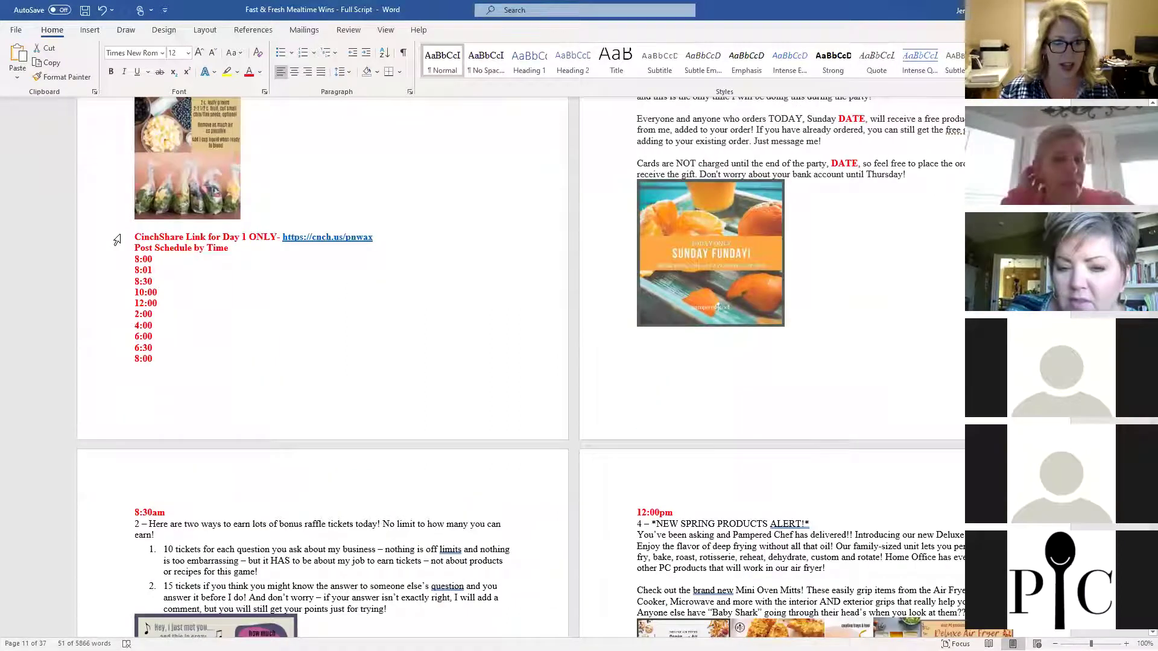
{"action": "left_click_drag", "start_coordinate": [115, 248], "coordinate": [110, 362]}
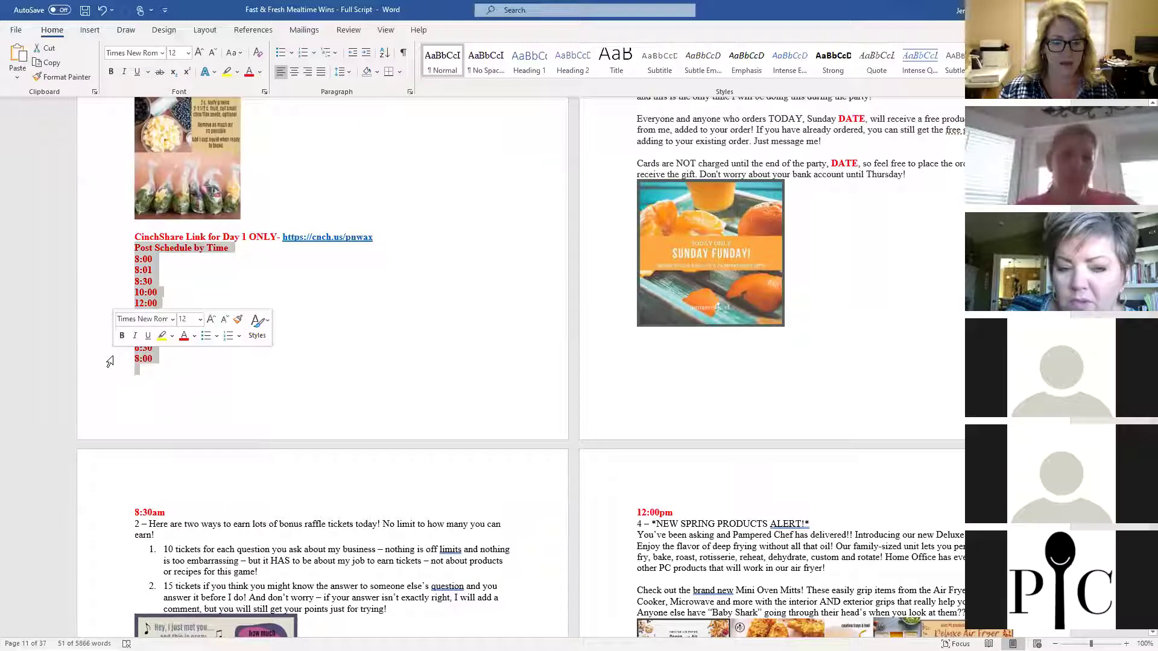
{"action": "key", "text": "shift+Up"}
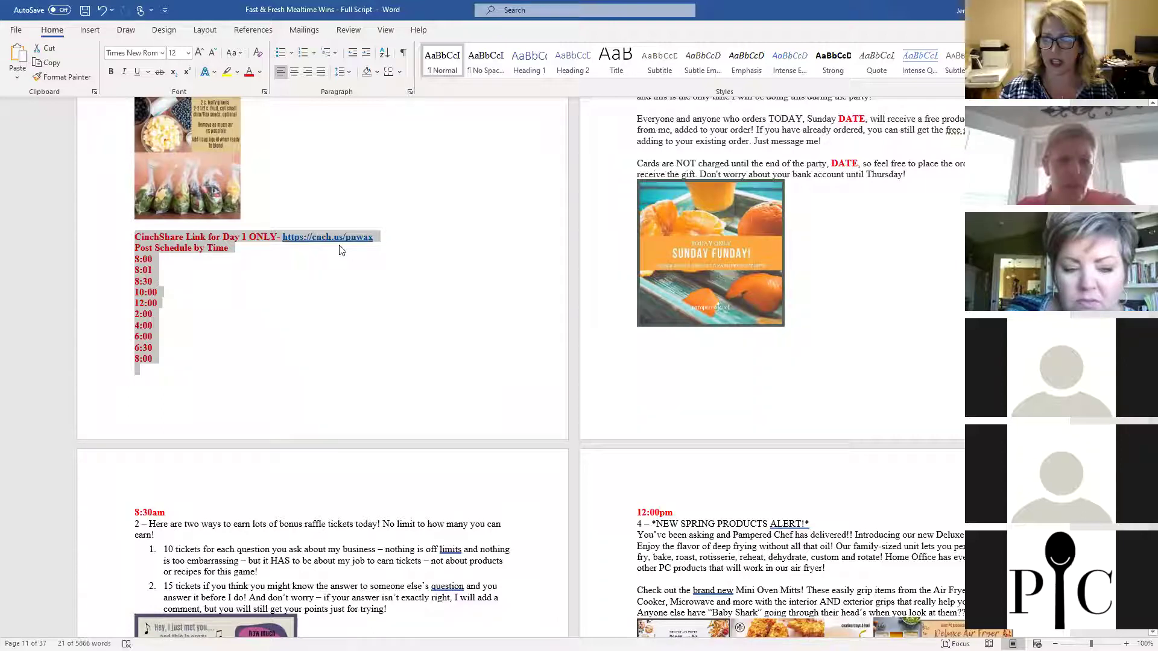
{"action": "left_click", "coordinate": [324, 289]}
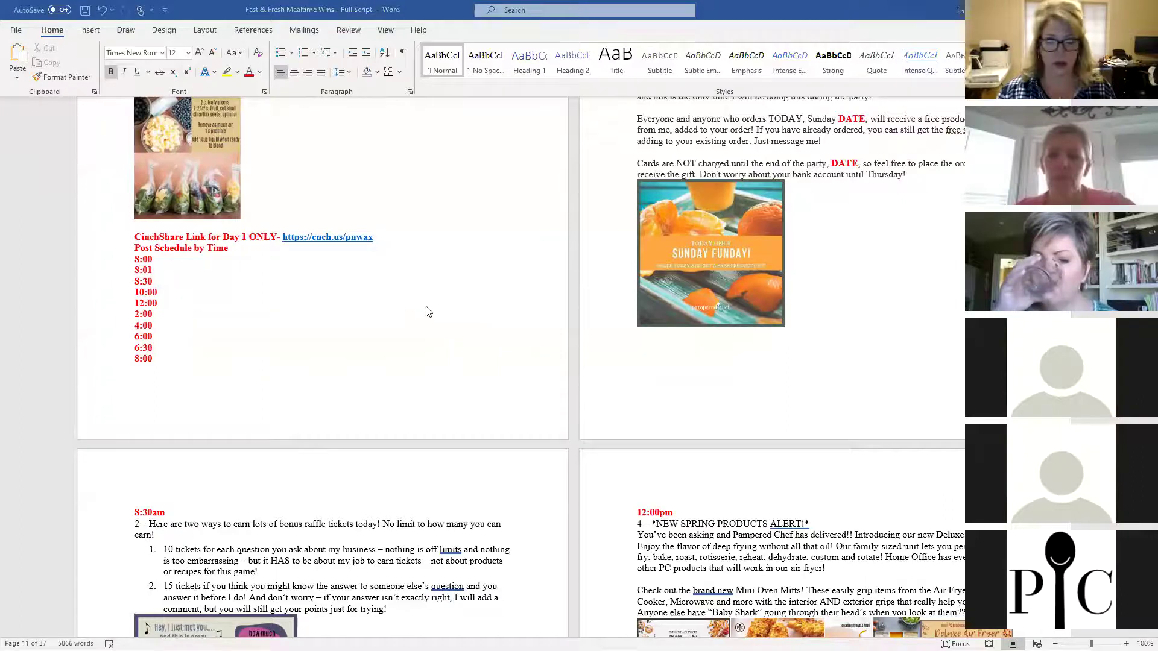
Switch to File Explorer, open the Fresh & Fast Mealtime Wins folder under Pampered Chef > Virtual Parties, and show its contents as a list.
{"action": "key", "text": "super+e"}
{"action": "left_click", "coordinate": [54, 196]}
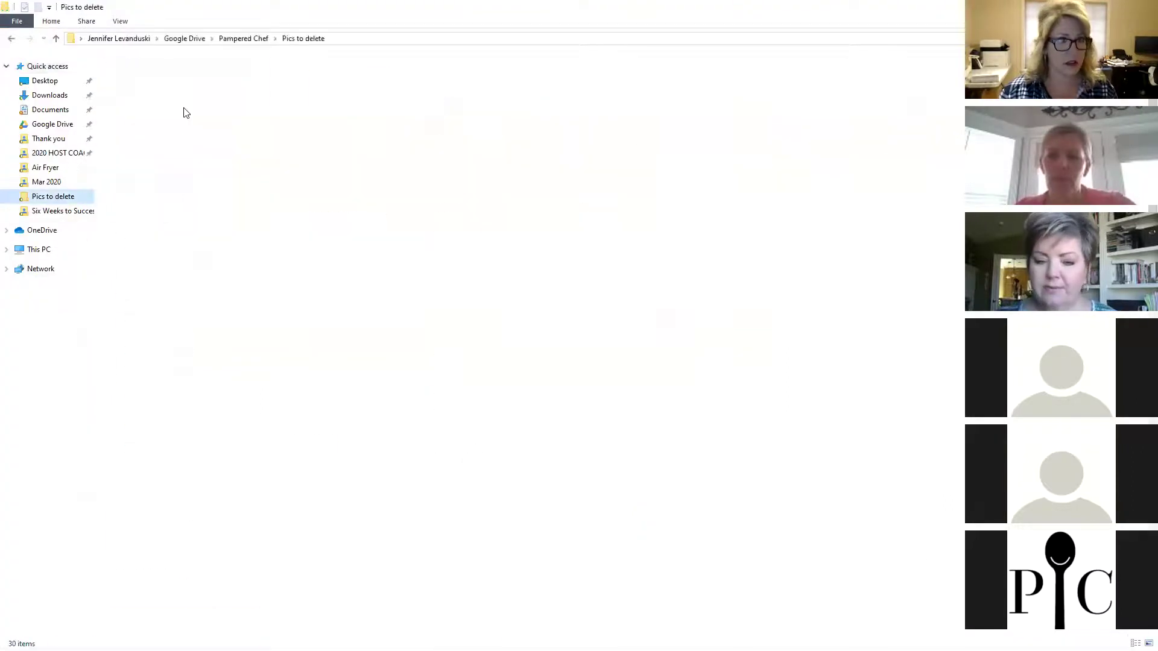
{"action": "left_click", "coordinate": [243, 38]}
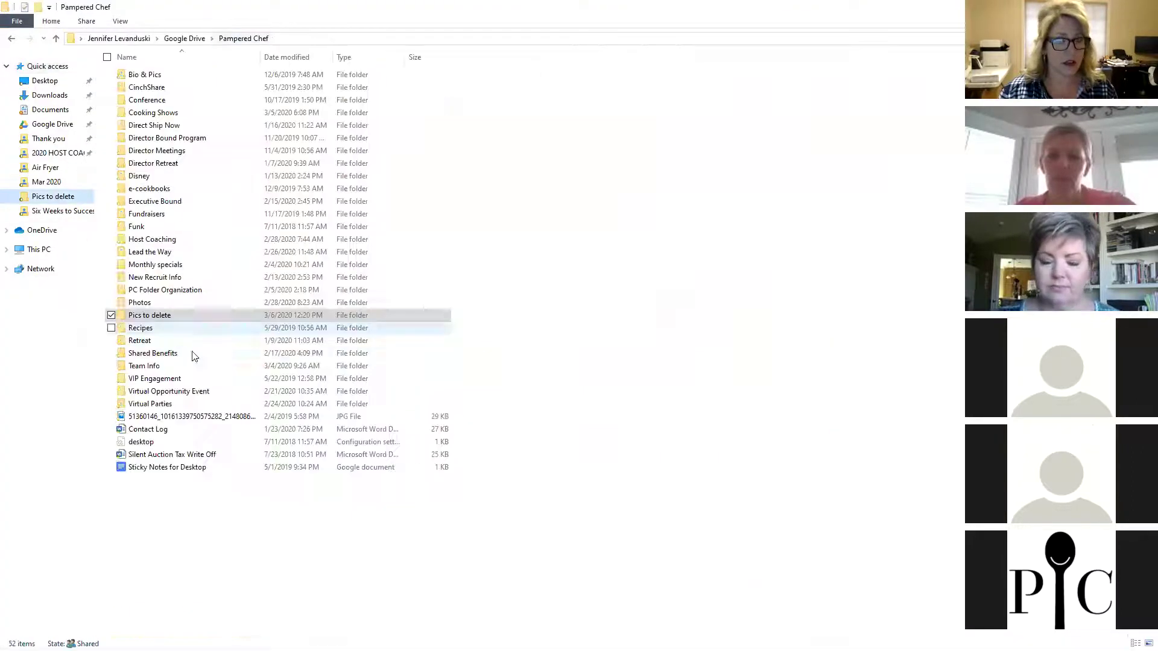
{"action": "double_click", "coordinate": [160, 404]}
{"action": "double_click", "coordinate": [193, 122]}
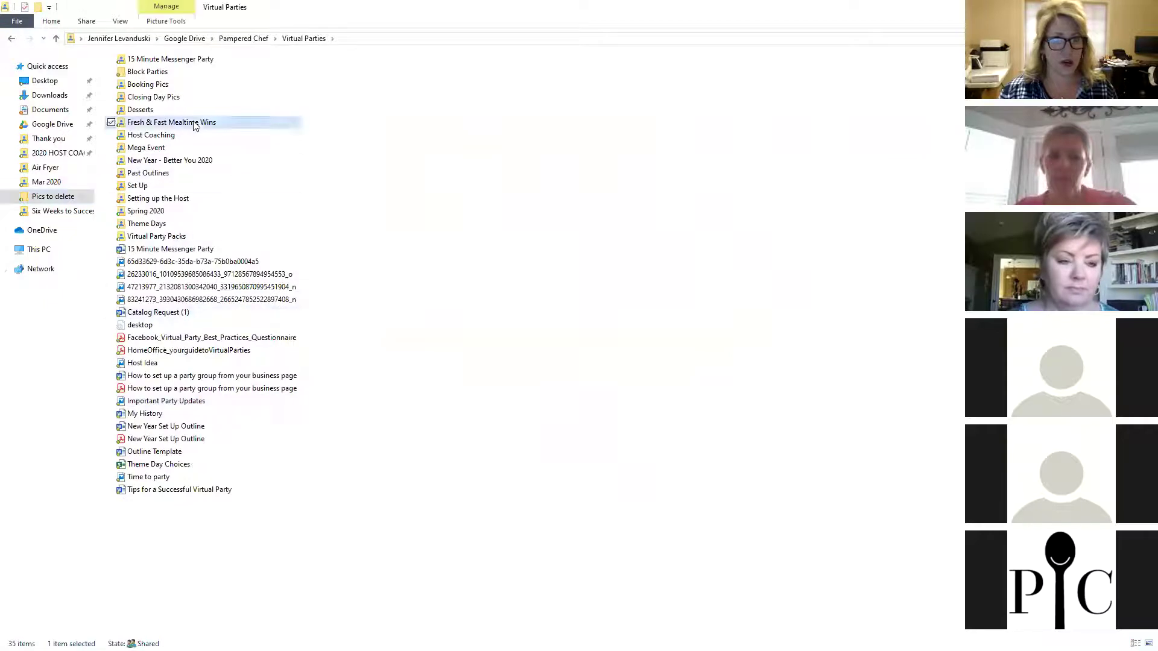
{"action": "left_click", "coordinate": [121, 20]}
{"action": "left_click", "coordinate": [136, 51]}
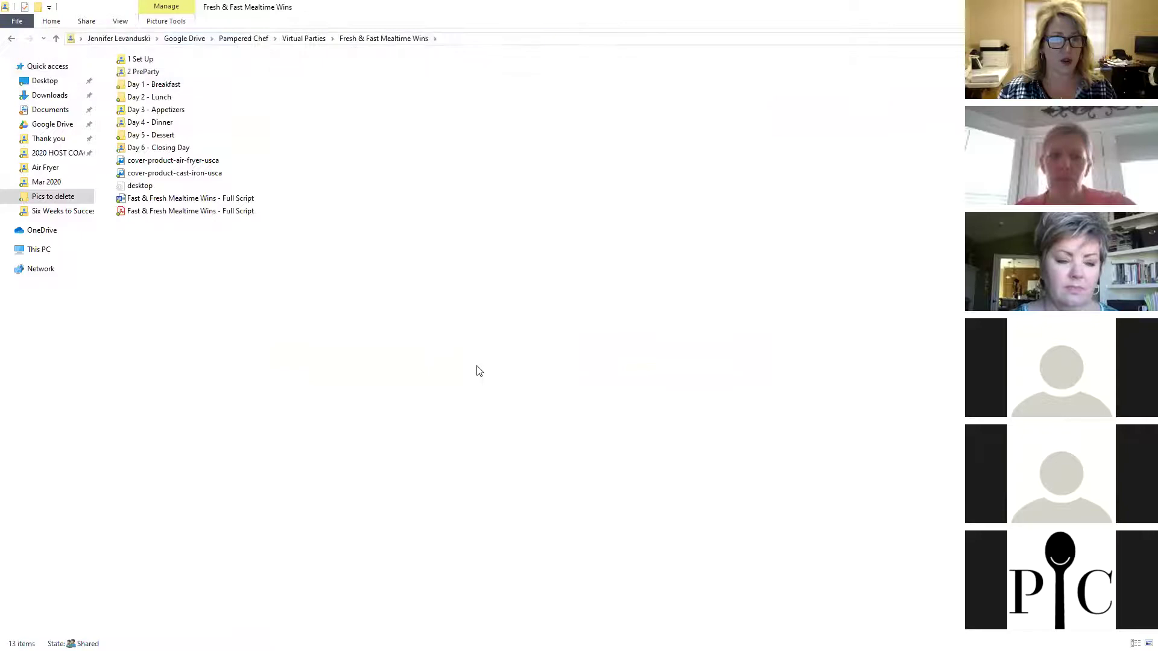
View the 1 Set Up folder's contents, and select images 1 and 1a in the Day 2 - Lunch folder.
{"action": "double_click", "coordinate": [125, 60]}
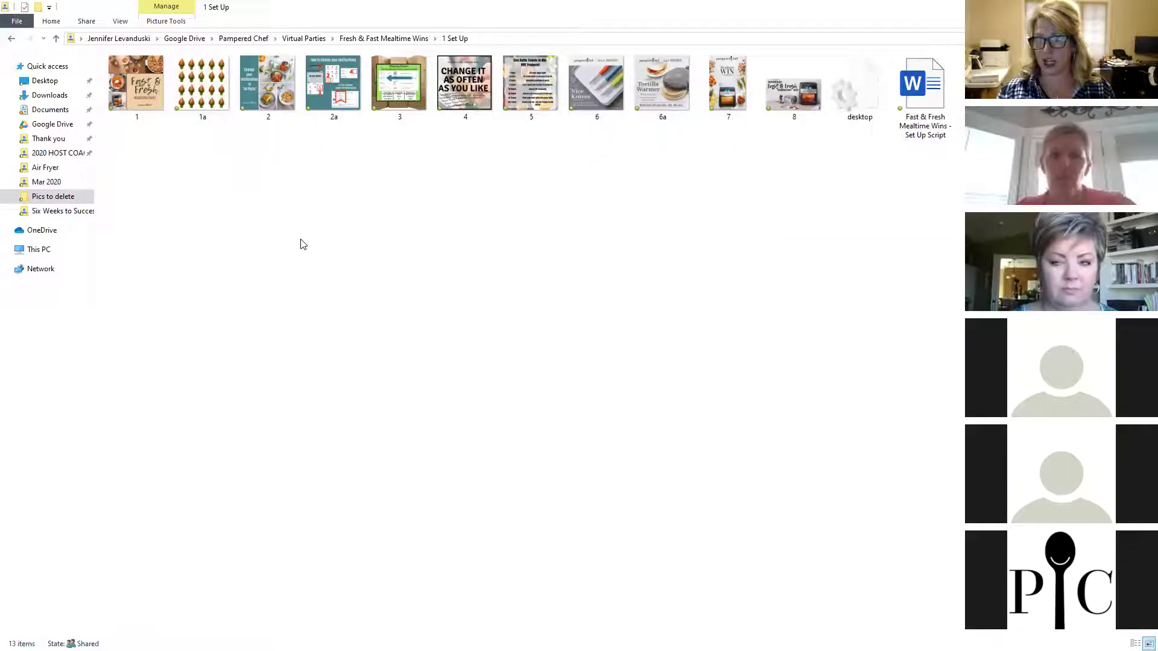
{"action": "key", "text": "BackSpace"}
{"action": "double_click", "coordinate": [148, 98]}
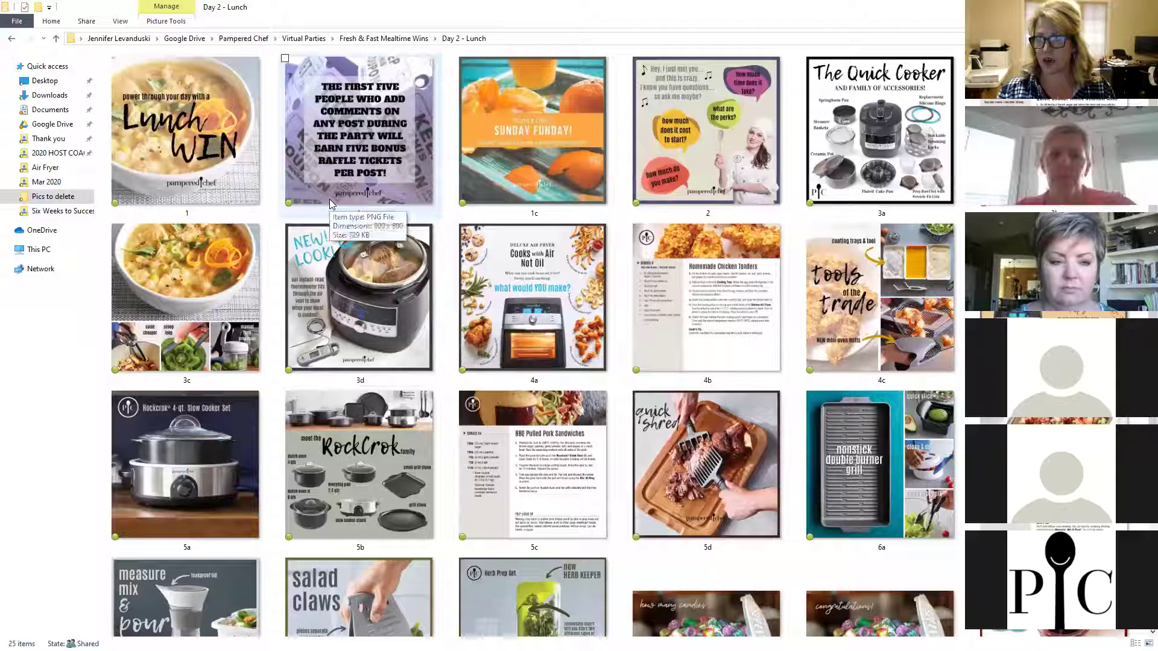
{"action": "left_click", "coordinate": [188, 148]}
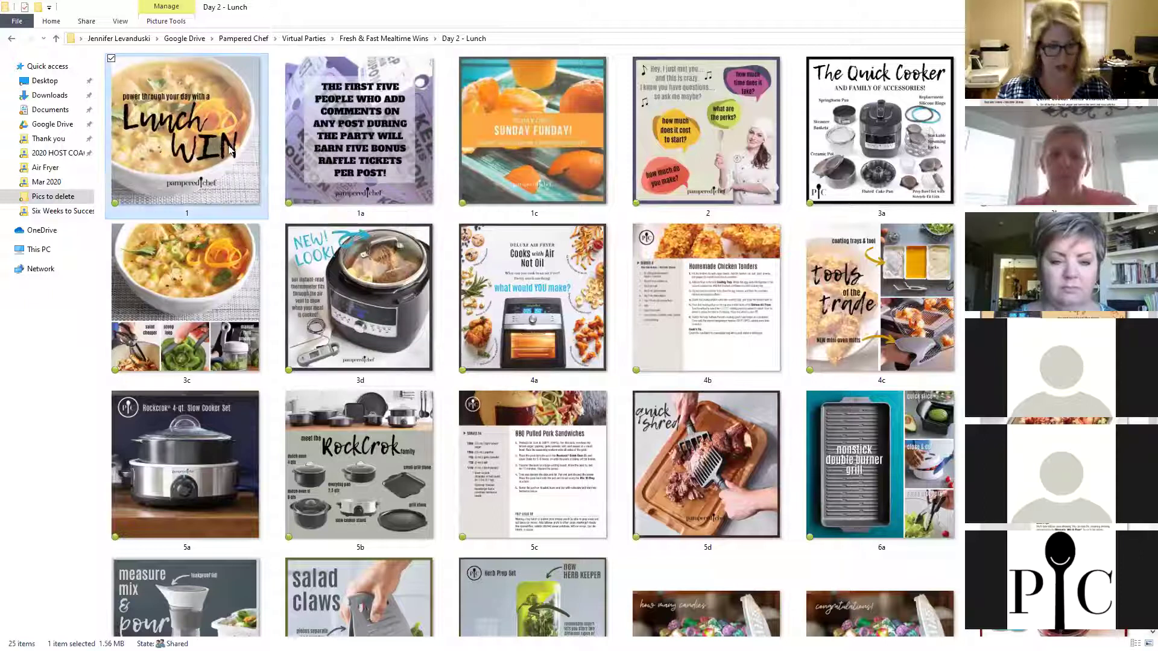
{"action": "left_click", "coordinate": [332, 154], "text": "ctrl"}
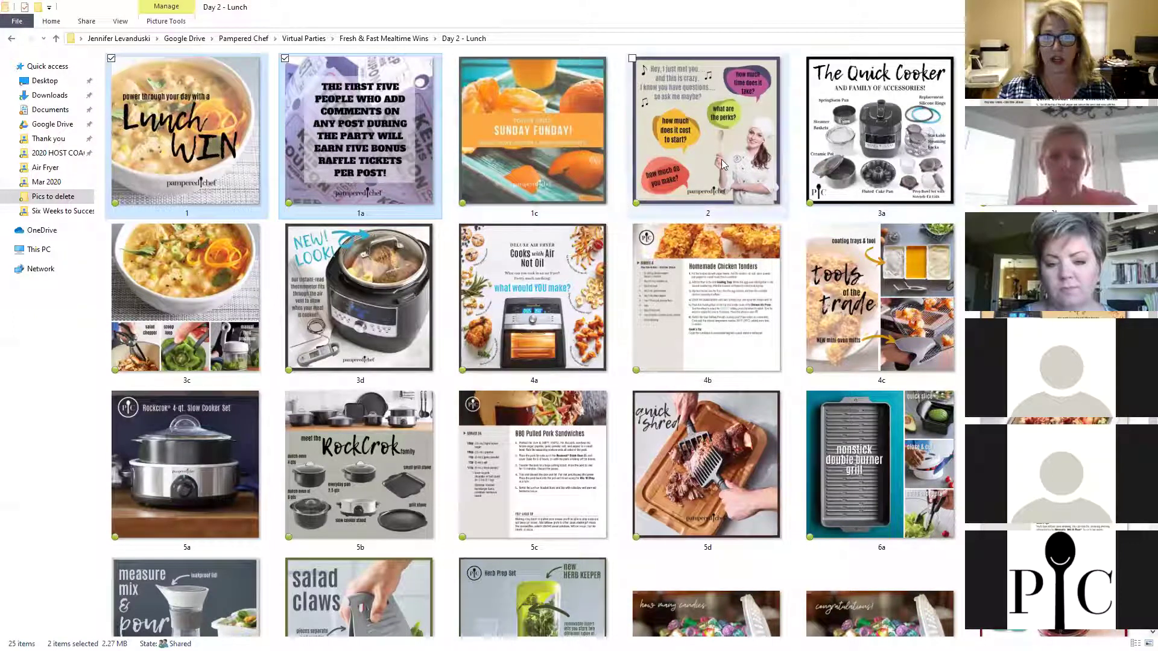
Open the Day 1 - Breakfast folder and display its numbered images as much larger thumbnails.
{"action": "key", "text": "alt+Left"}
{"action": "double_click", "coordinate": [175, 85]}
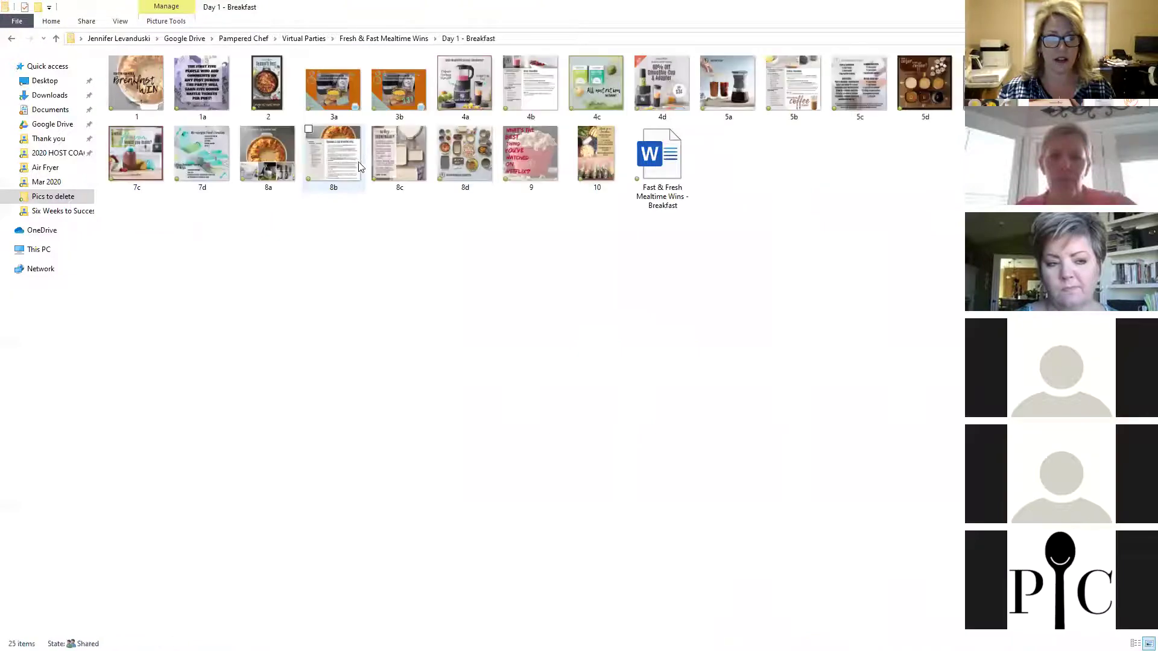
{"action": "left_click", "coordinate": [120, 21]}
{"action": "left_click", "coordinate": [142, 38]}
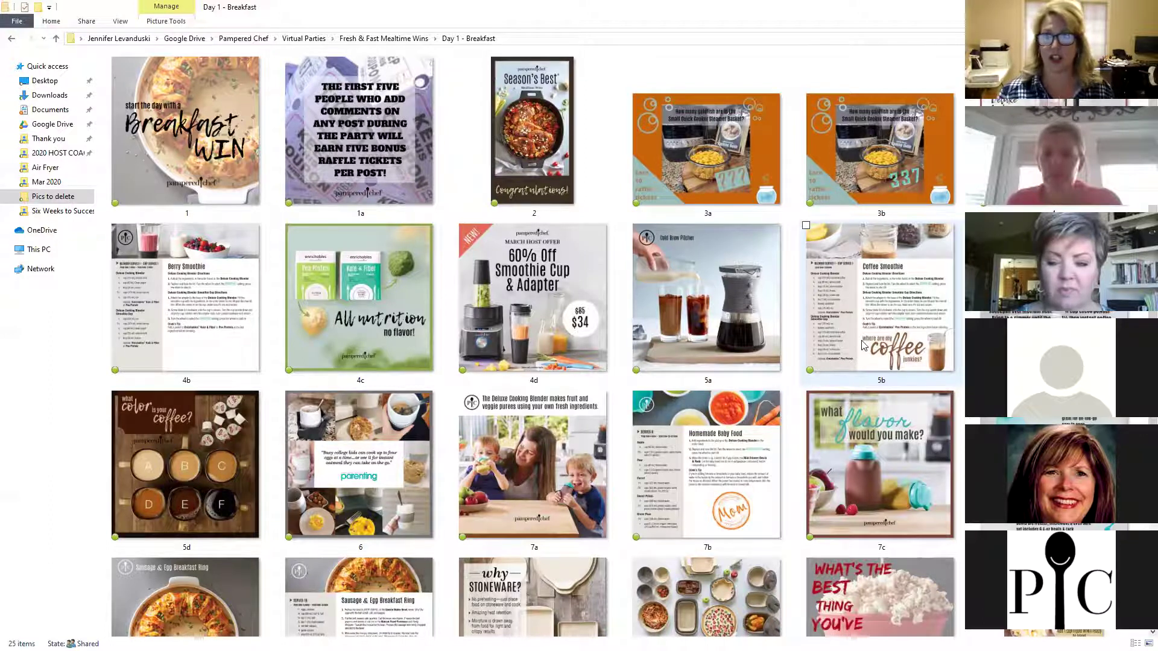
Switch to the Word document "Fast & Fresh Mealtime Wins - Full Script" and close it.
{"action": "key", "text": "alt+Tab"}
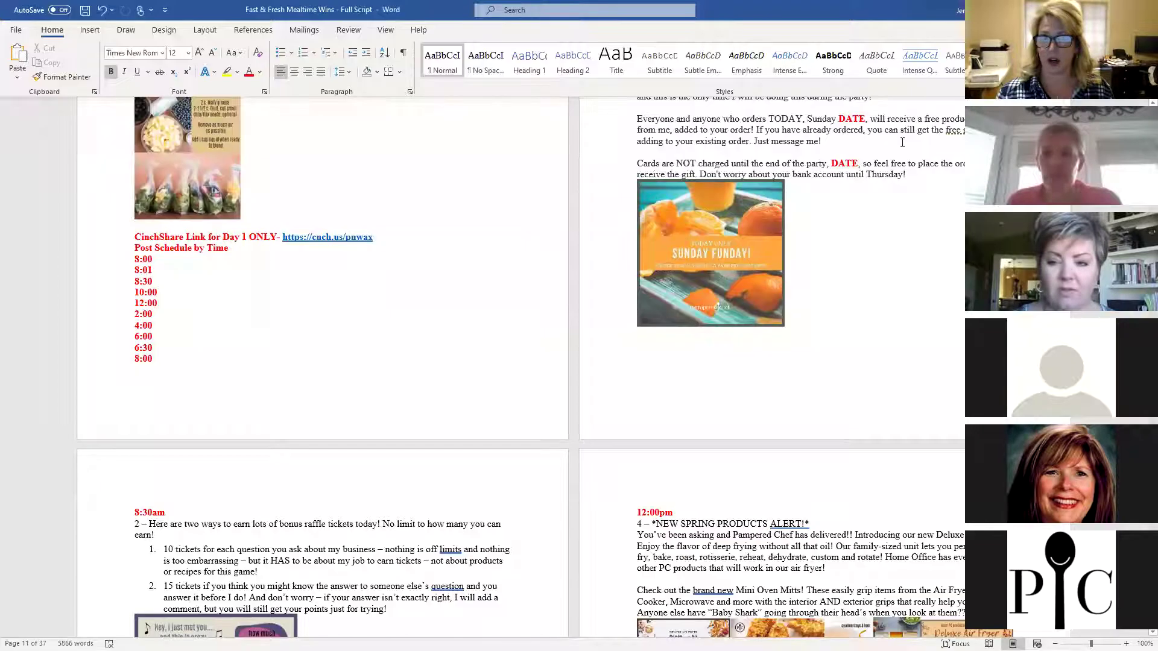
{"action": "key", "text": "ctrl+w"}
{"action": "left_click", "coordinate": [634, 355]}
Switch to the Facebook group in the browser and open the full list of chats in Messenger.
{"action": "key", "text": "alt+Tab"}
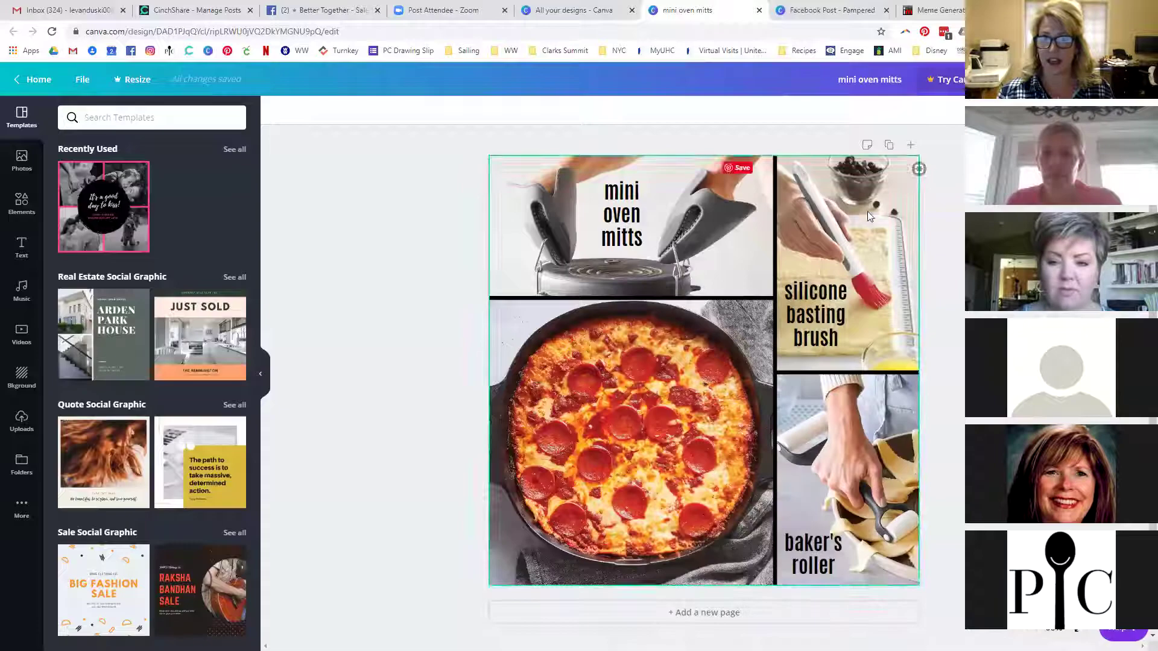
{"action": "key", "text": "ctrl+3"}
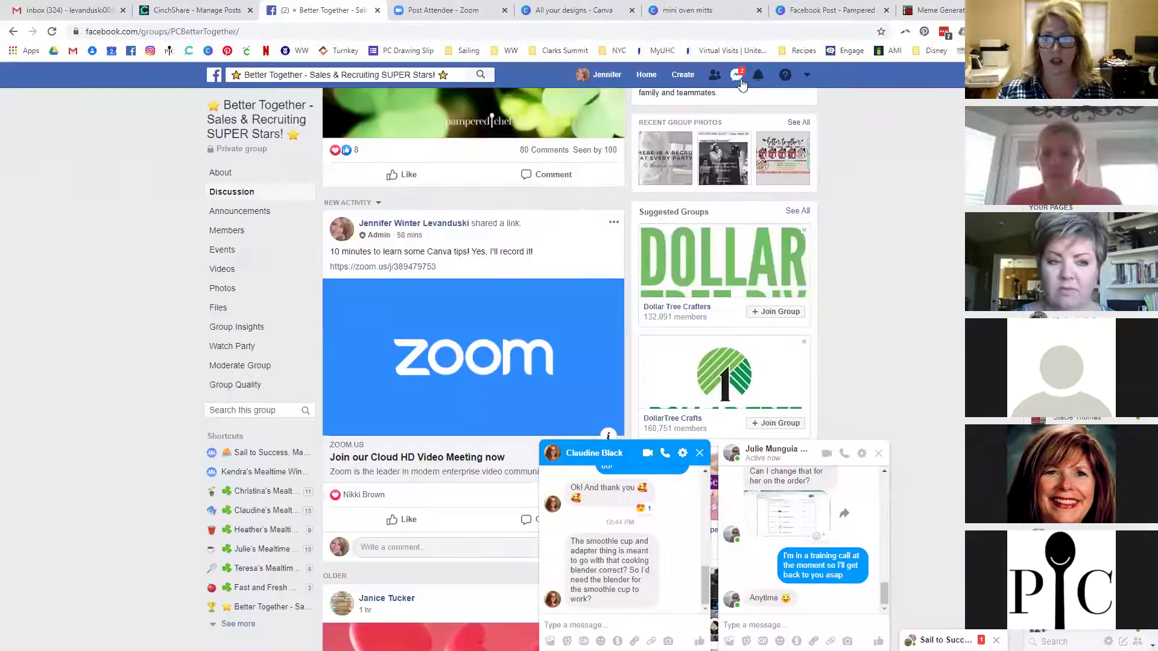
{"action": "left_click", "coordinate": [735, 74]}
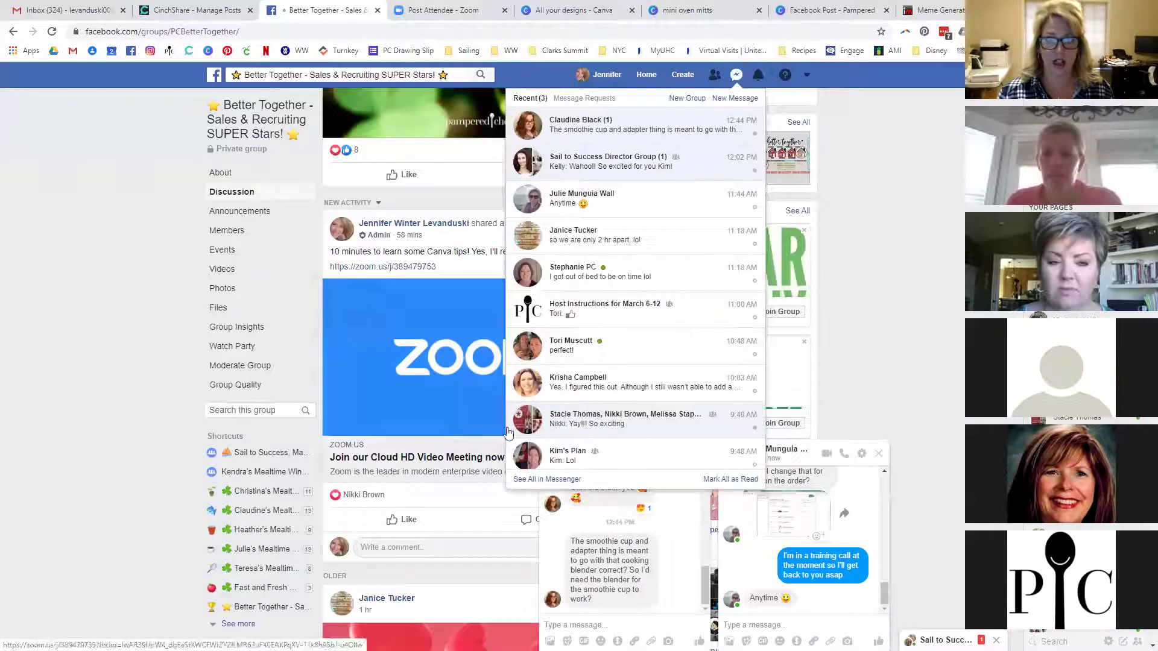
{"action": "left_click", "coordinate": [577, 478]}
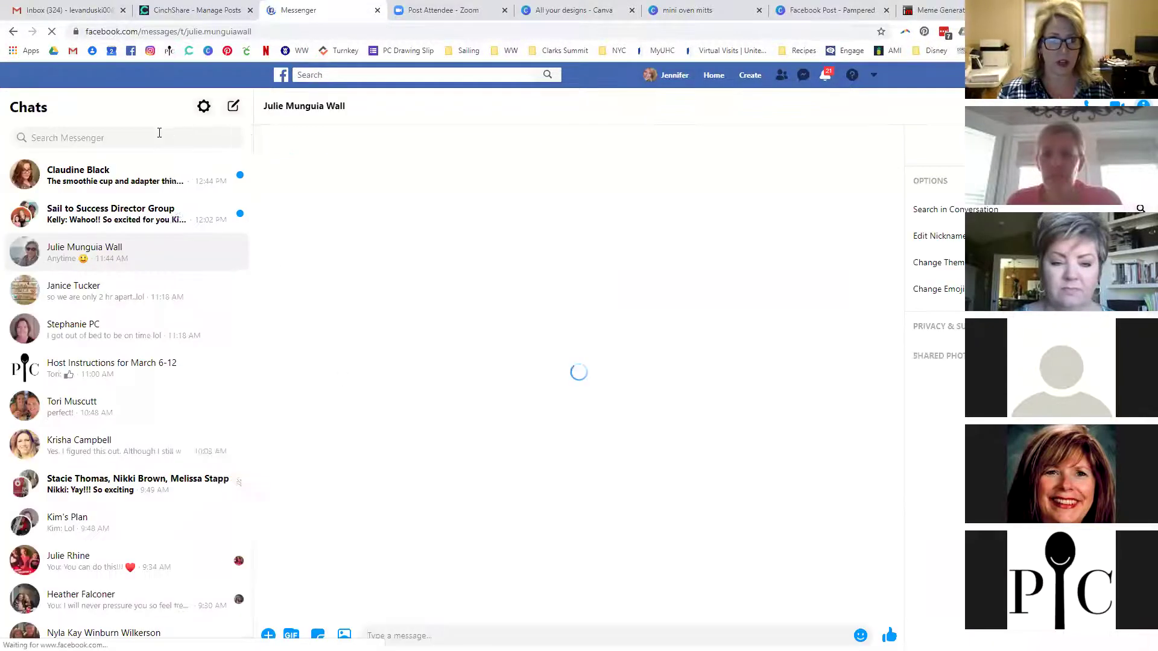
Find a contact's conversation in Messenger by first name and open a shared photo from it in the full-screen viewer.
{"action": "left_click", "coordinate": [160, 134]}
{"action": "type", "text": "Julie"}
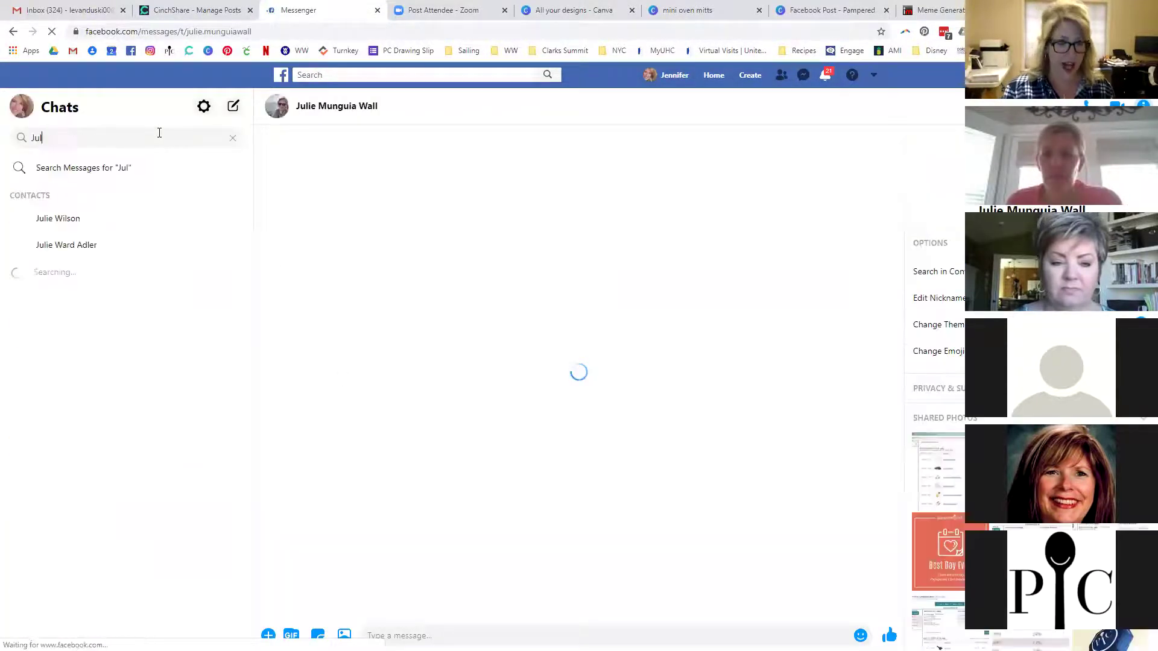
{"action": "left_click", "coordinate": [53, 224]}
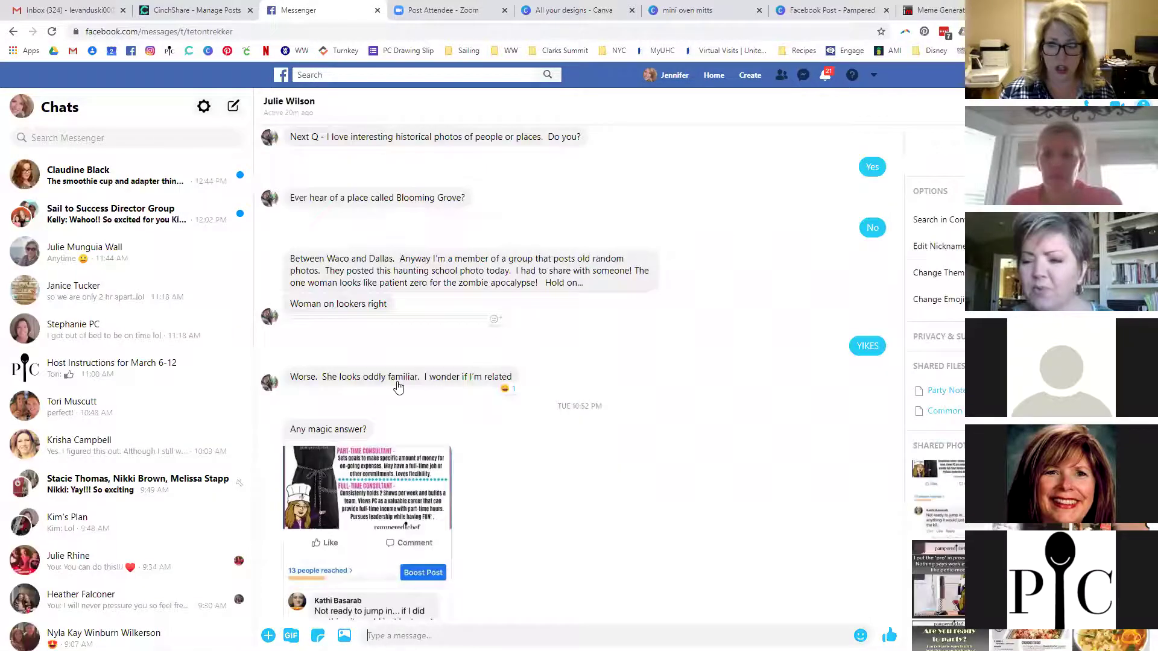
{"action": "left_click", "coordinate": [438, 356]}
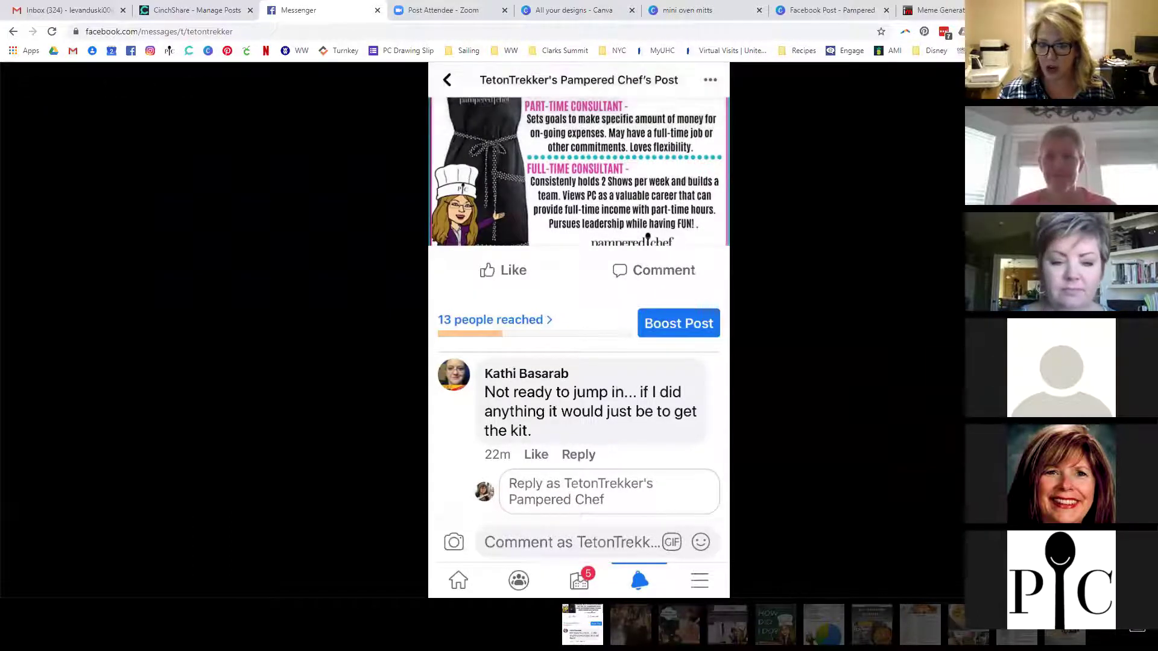
Browse the conversation's shared Pampered Chef avatar graphics, including "How Did I Do?" and "Are you ready to party?", and return to the Canva designs.
{"action": "left_click", "coordinate": [679, 630]}
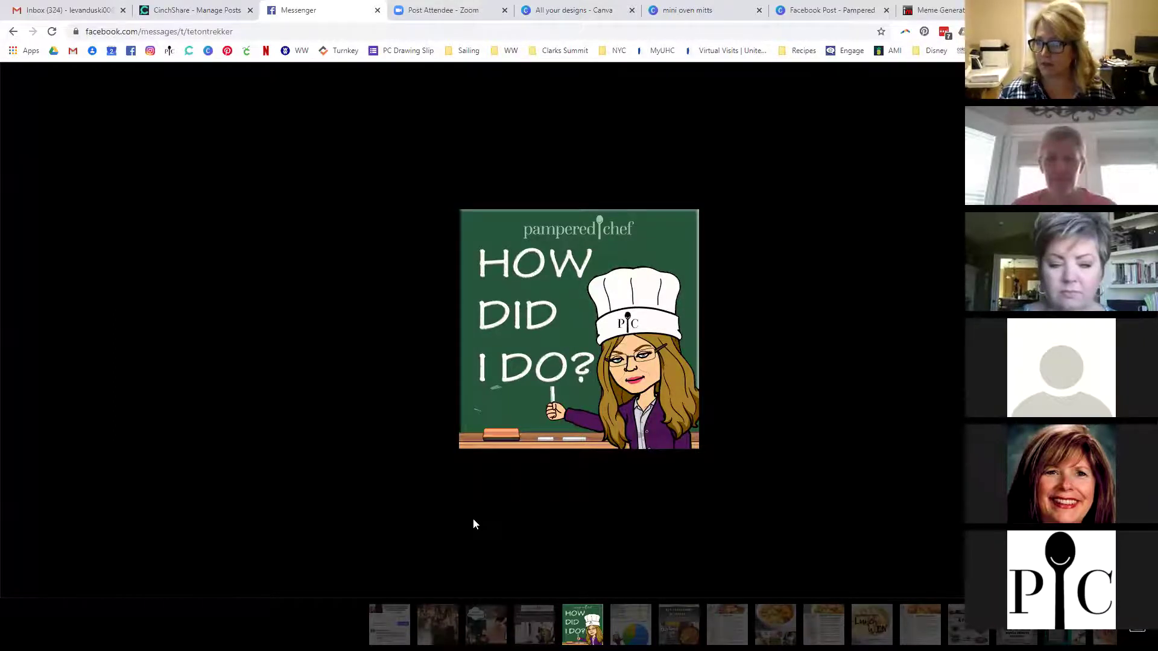
{"action": "left_click", "coordinate": [535, 628]}
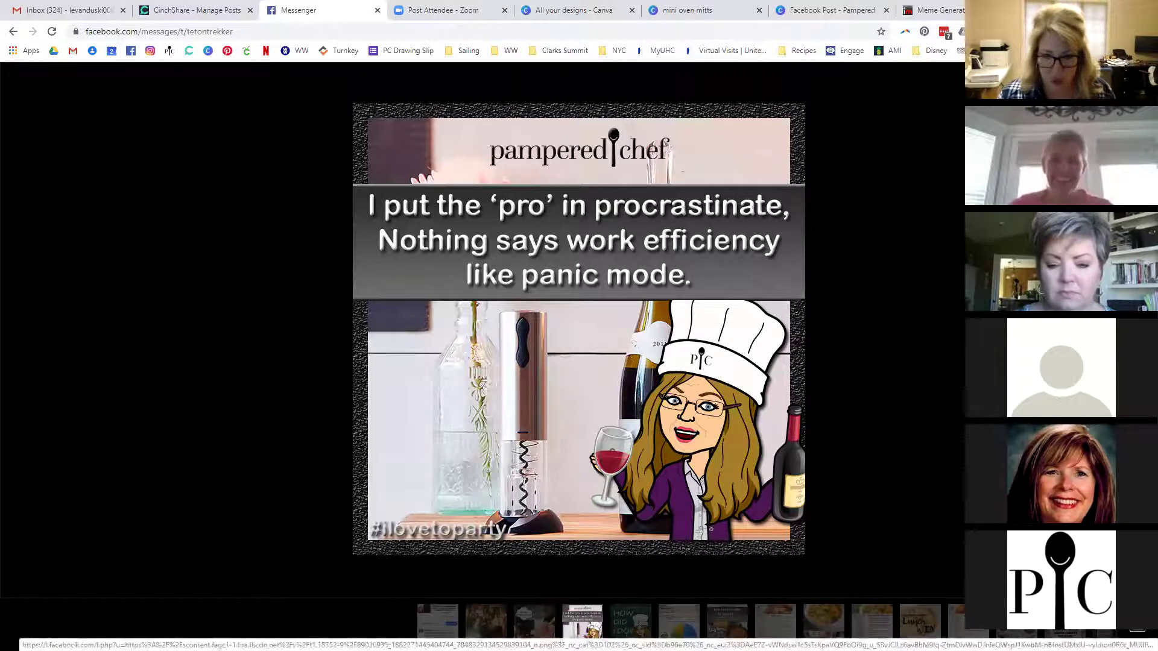
{"action": "left_click", "coordinate": [486, 622]}
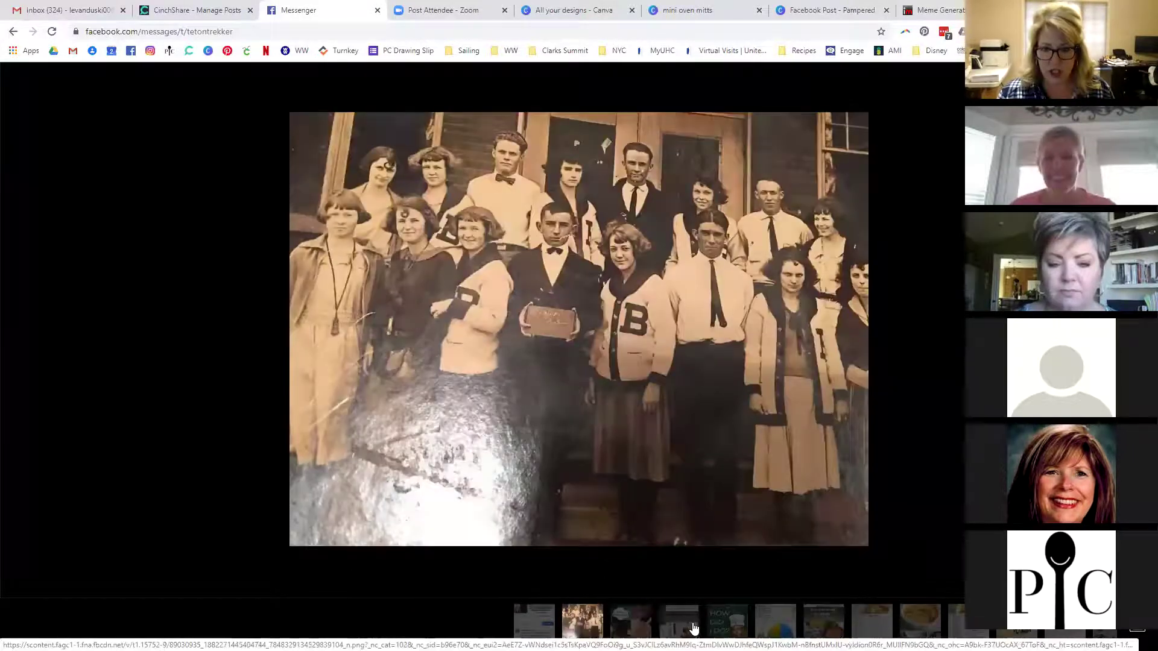
{"action": "left_click", "coordinate": [690, 624]}
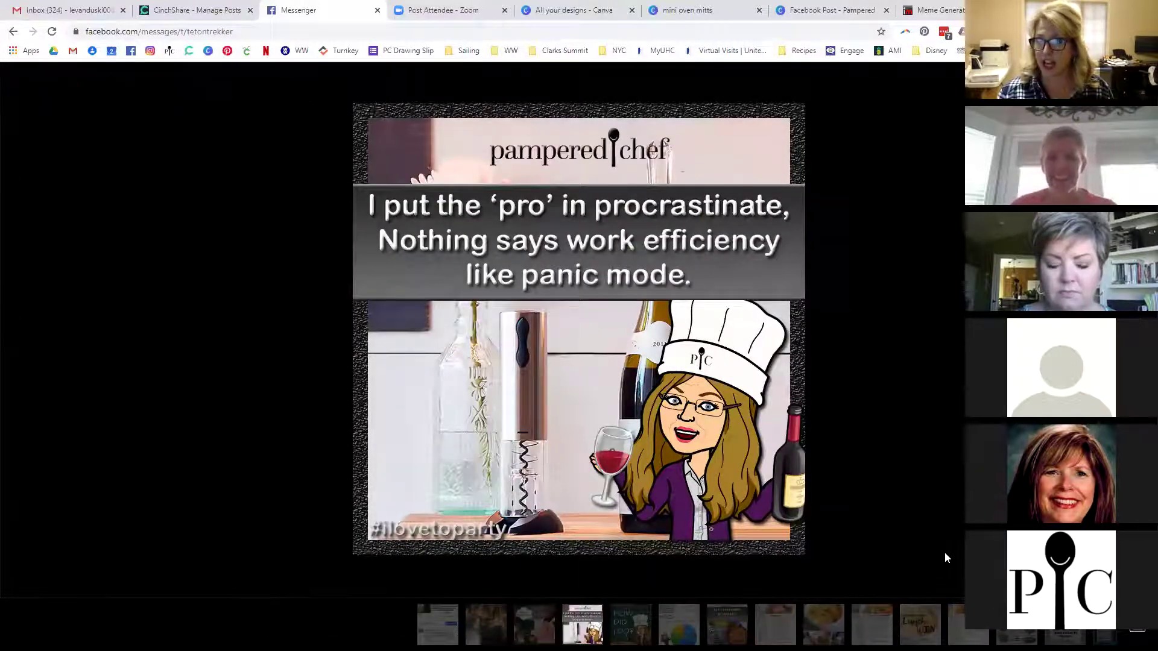
{"action": "left_click", "coordinate": [732, 627]}
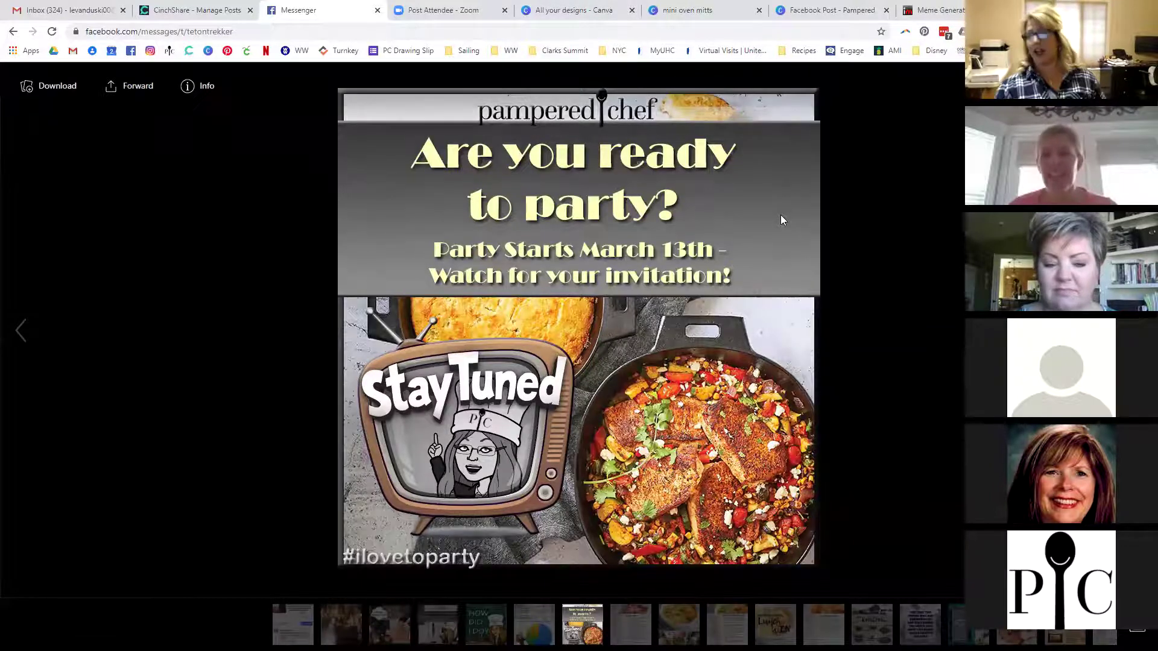
{"action": "left_click", "coordinate": [567, 10]}
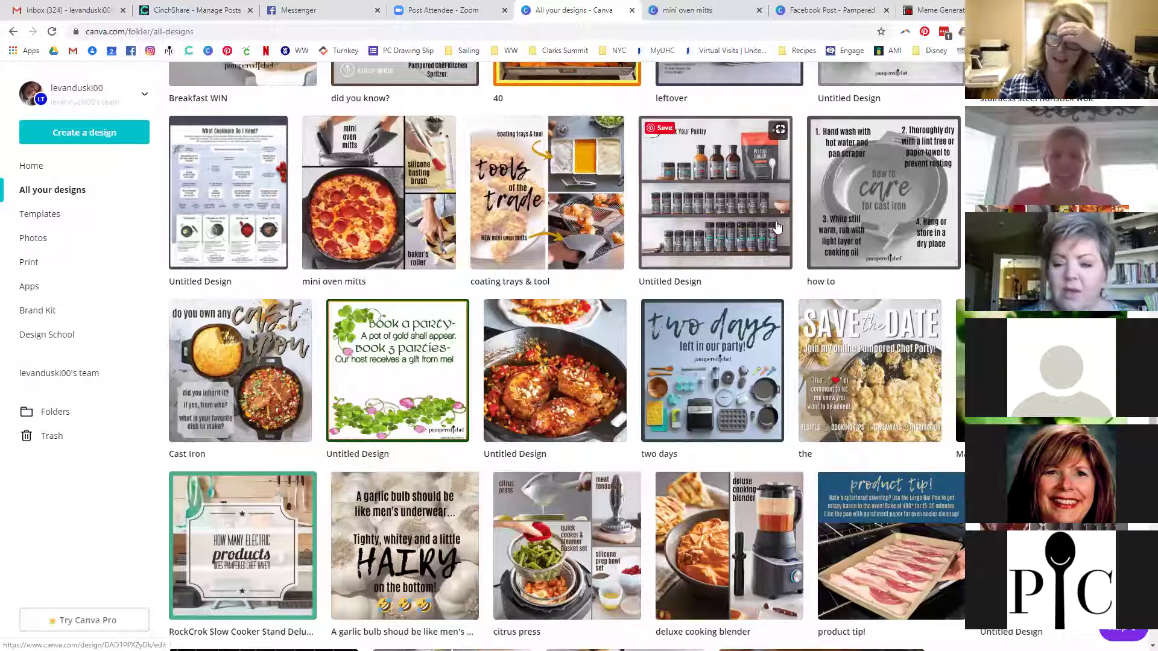
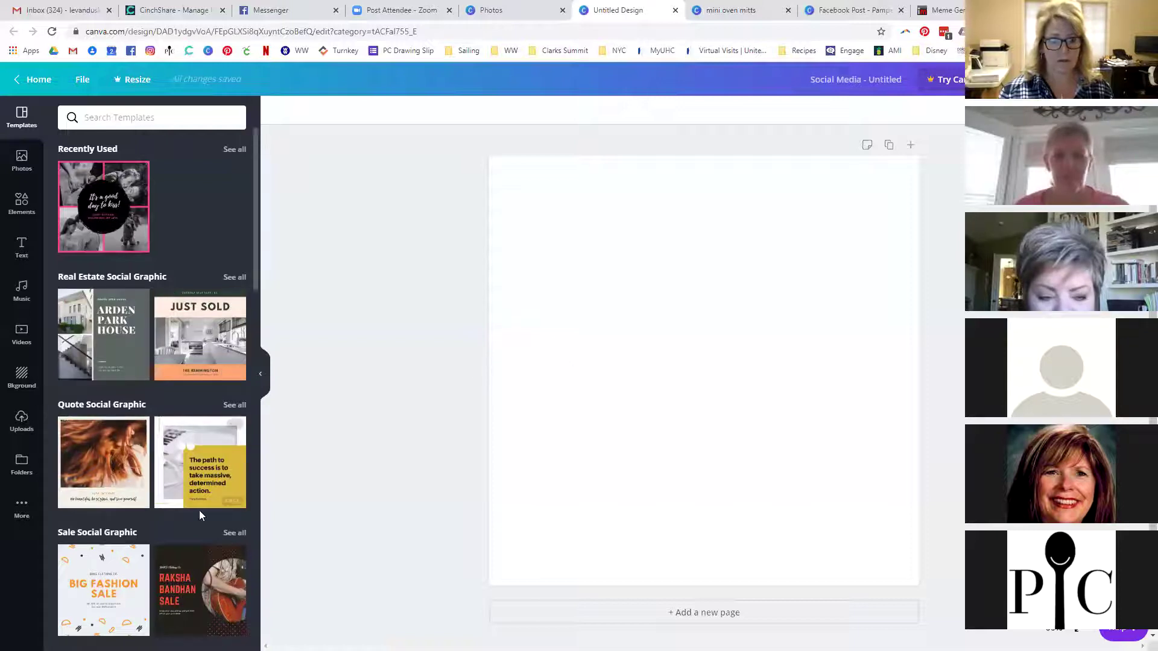
Add the uploaded photo of the white ice cream tub and red-lidded containers to the blank social media design.
{"action": "left_click", "coordinate": [31, 445]}
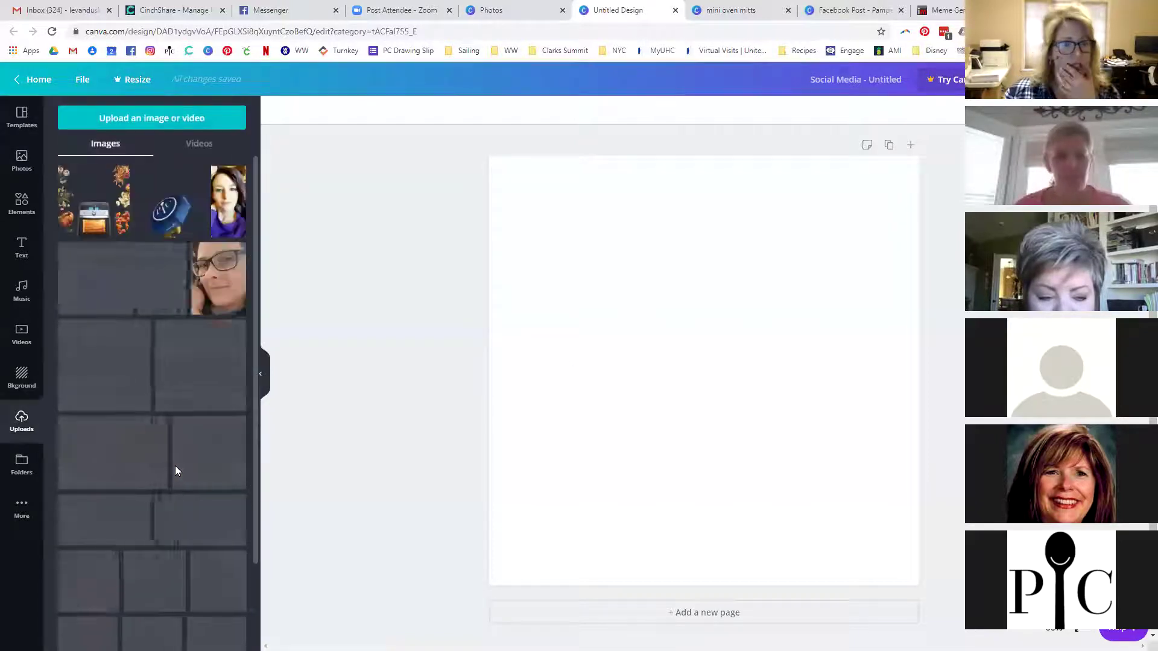
{"action": "scroll", "coordinate": [175, 467], "scroll_direction": "down", "scroll_amount": 2}
{"action": "scroll", "coordinate": [175, 471], "scroll_direction": "down", "scroll_amount": 10}
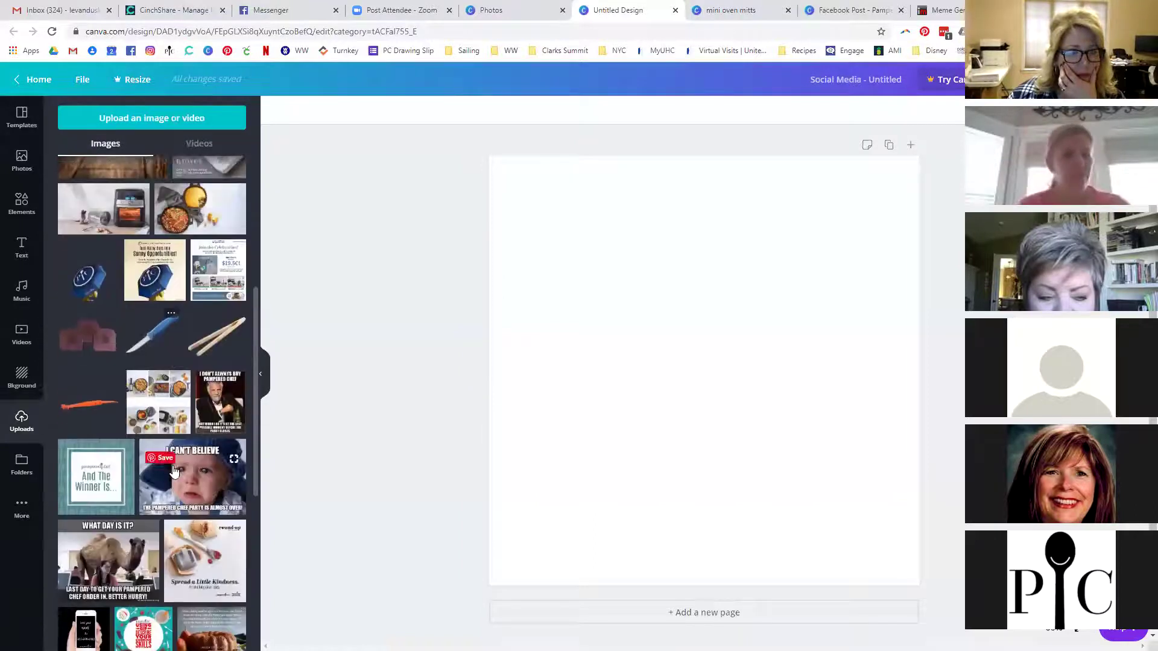
{"action": "scroll", "coordinate": [173, 470], "scroll_direction": "down", "scroll_amount": 4}
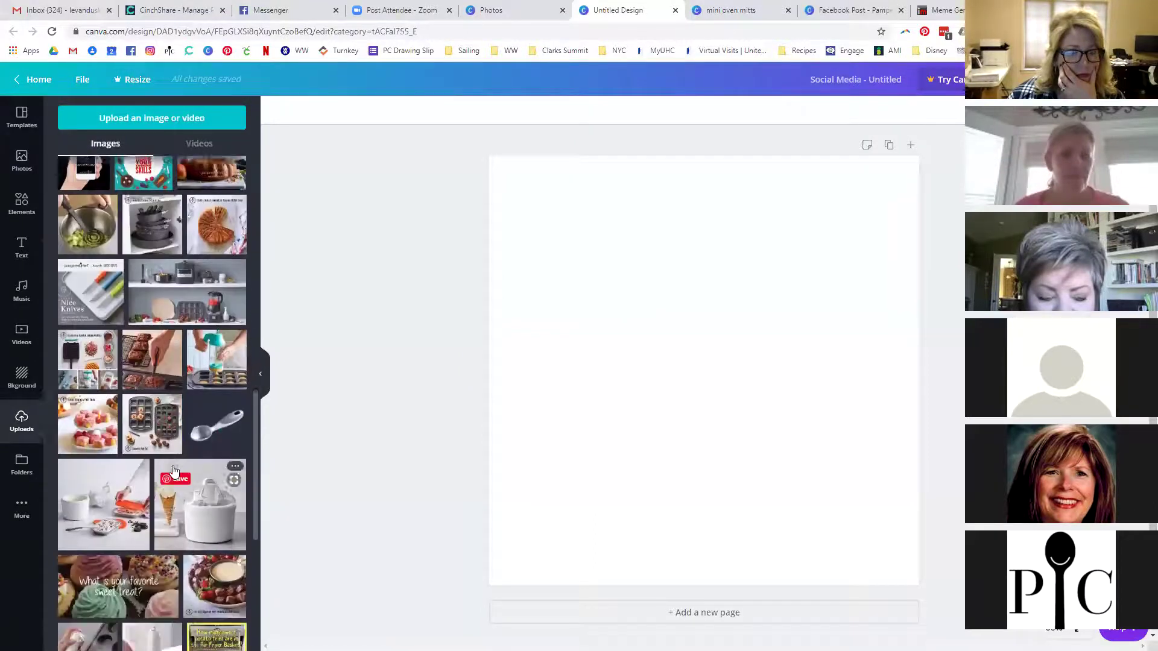
{"action": "left_click", "coordinate": [143, 424]}
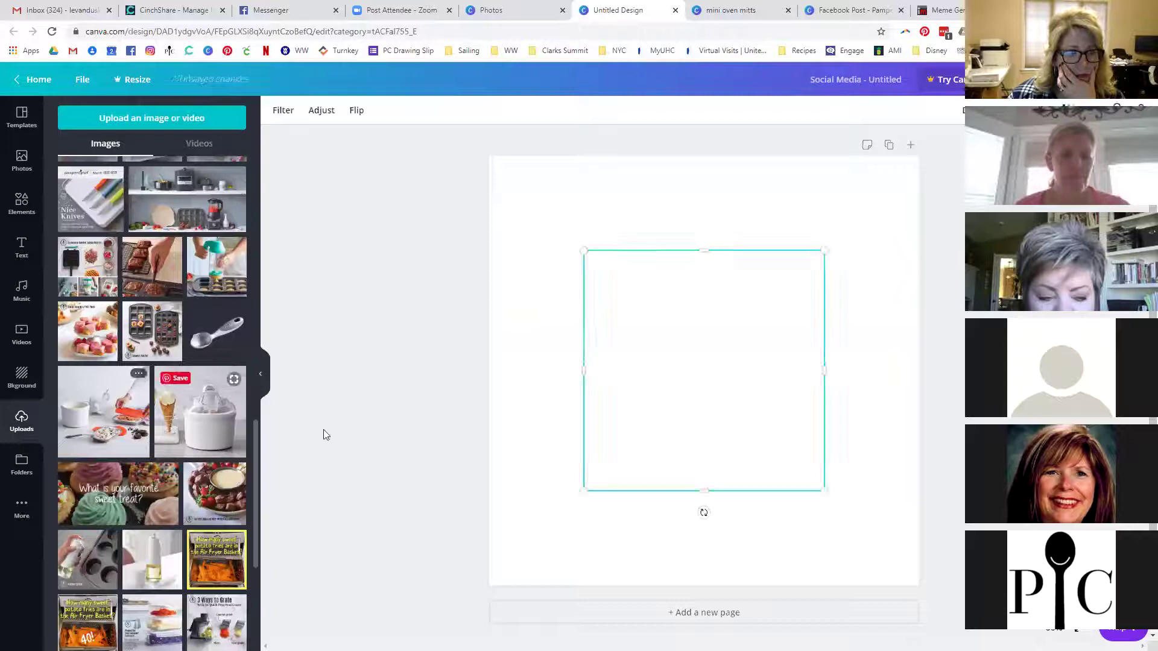
Enlarge the ice cream photo to leave a thin border around it, and set the page background to gray.
{"action": "left_click_drag", "start_coordinate": [580, 248], "coordinate": [482, 167]}
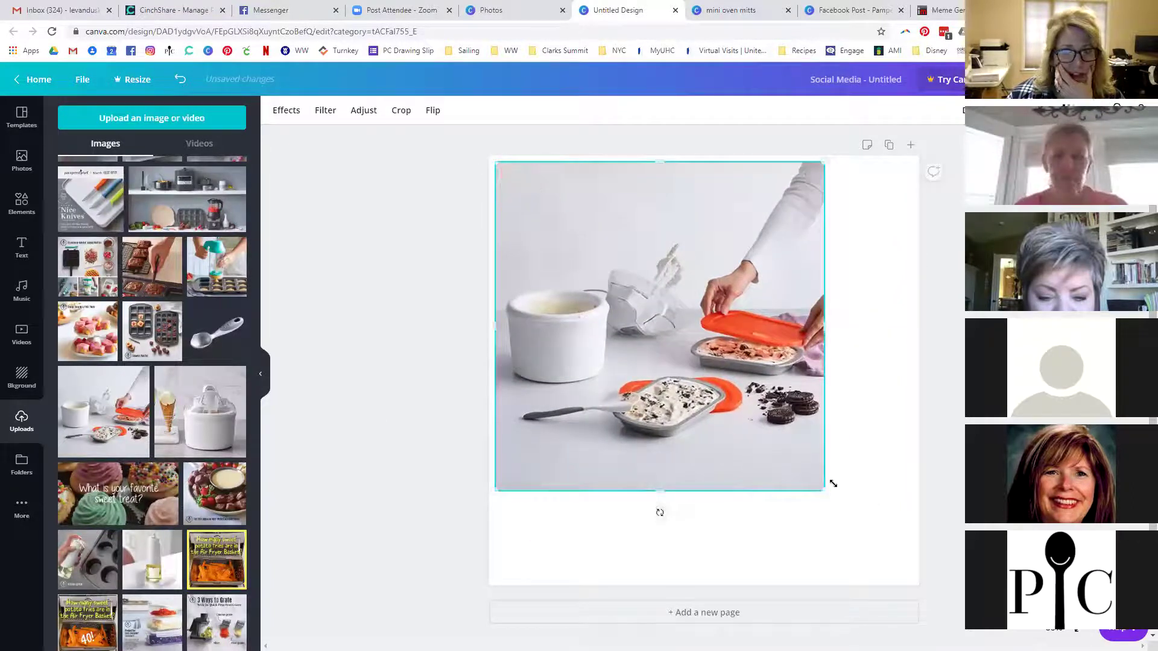
{"action": "left_click_drag", "start_coordinate": [825, 490], "coordinate": [909, 576]}
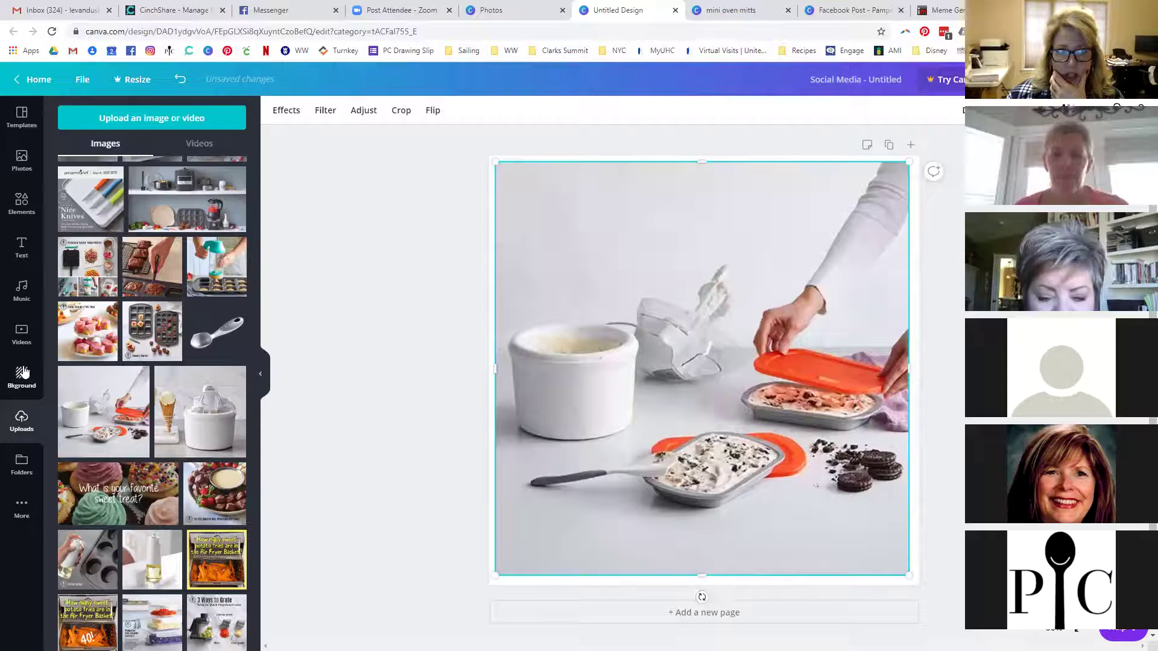
{"action": "left_click", "coordinate": [22, 377]}
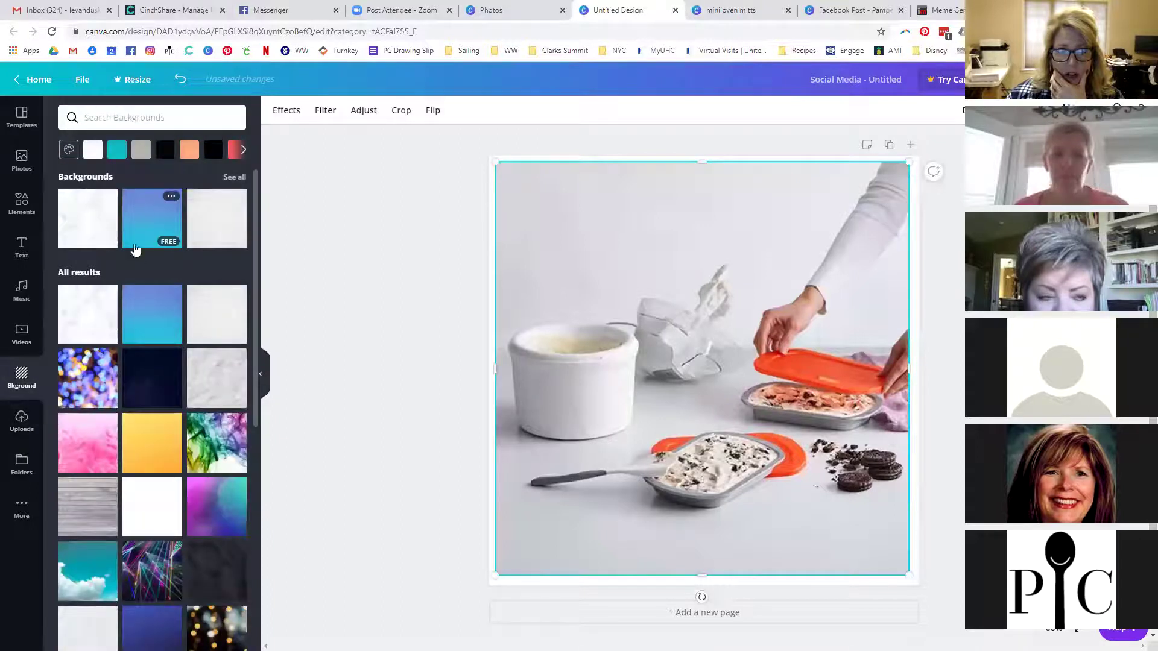
{"action": "left_click", "coordinate": [141, 150]}
Add the uploaded black spoon logo to the middle of the photo and enlarge it to about 284 × 1,004.
{"action": "left_click", "coordinate": [22, 425]}
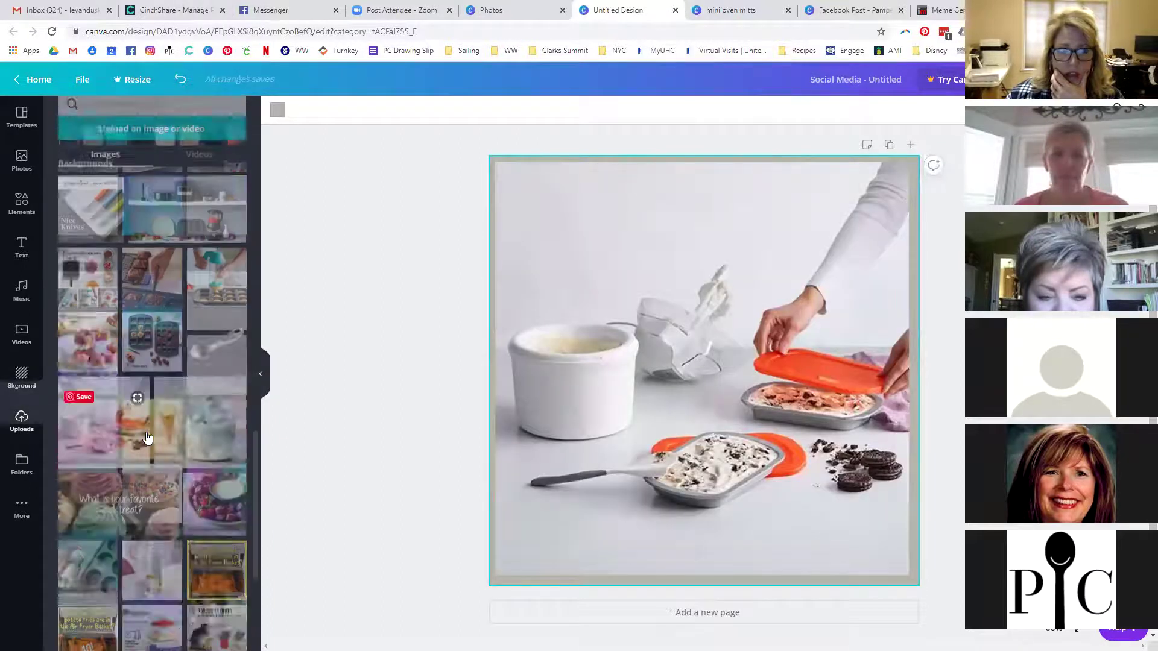
{"action": "scroll", "coordinate": [166, 414], "scroll_direction": "down", "scroll_amount": 10}
{"action": "scroll", "coordinate": [168, 419], "scroll_direction": "down", "scroll_amount": 10}
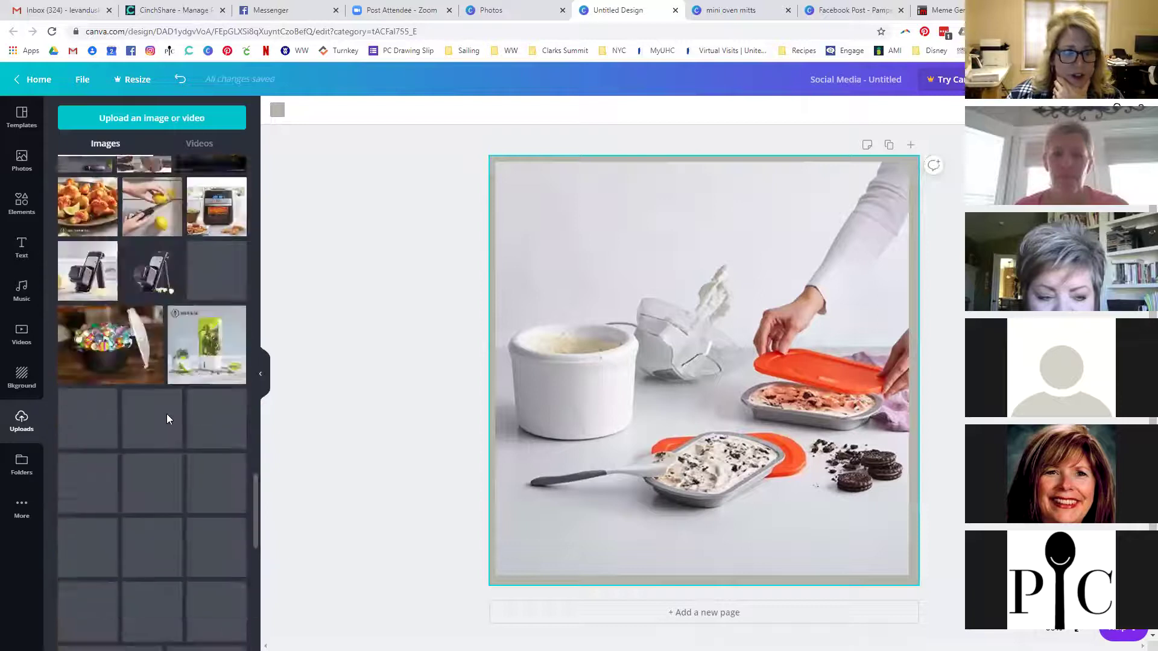
{"action": "scroll", "coordinate": [168, 419], "scroll_direction": "down", "scroll_amount": 10}
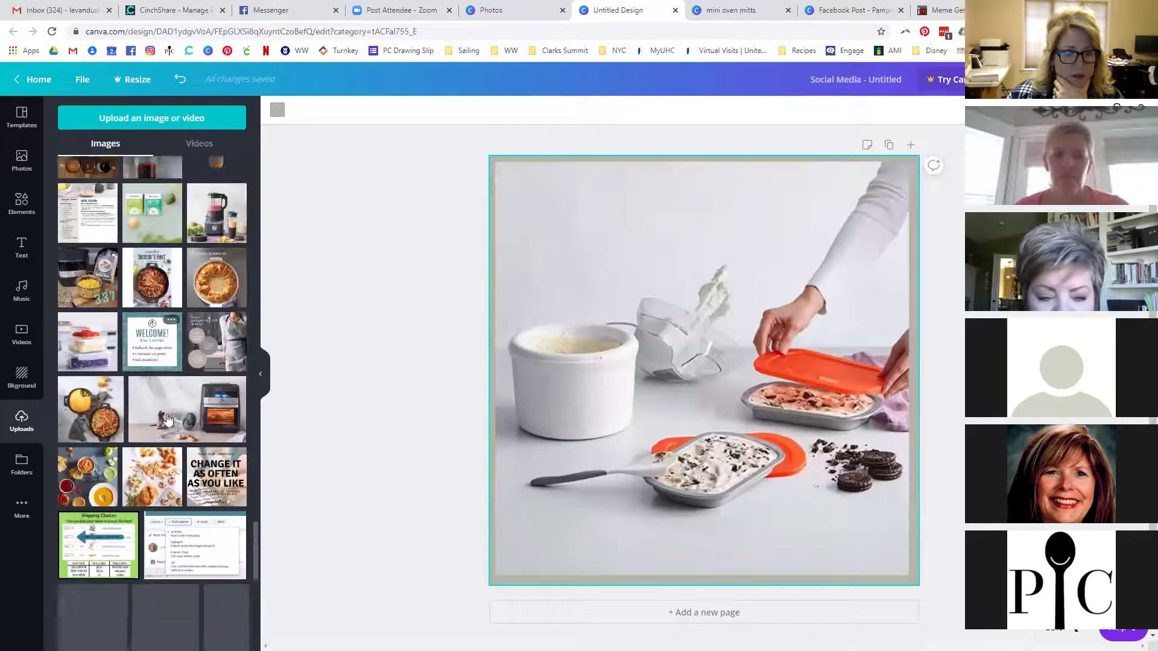
{"action": "scroll", "coordinate": [167, 419], "scroll_direction": "down", "scroll_amount": 10}
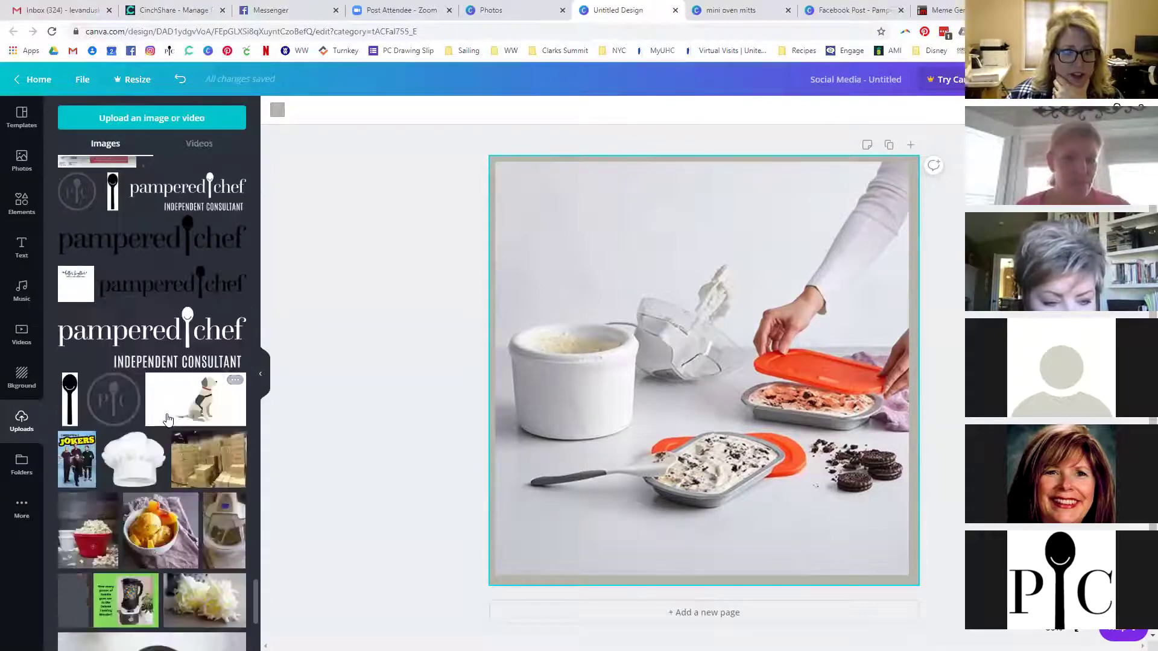
{"action": "left_click", "coordinate": [70, 401]}
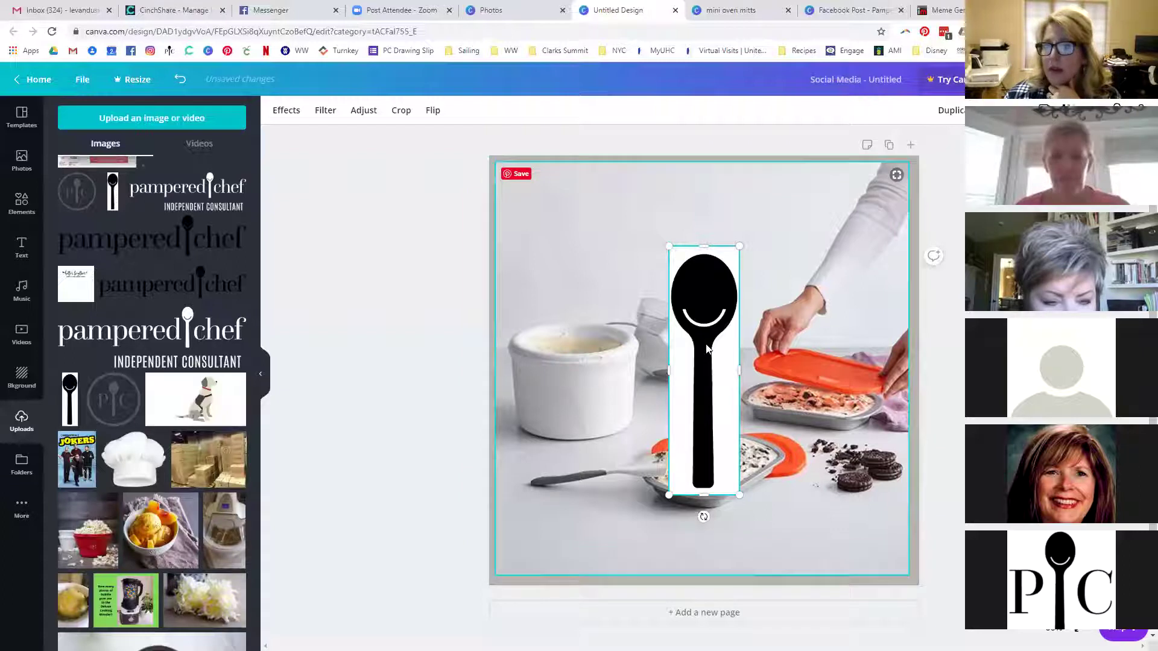
{"action": "left_click_drag", "start_coordinate": [665, 243], "coordinate": [643, 165]}
{"action": "left_click_drag", "start_coordinate": [742, 499], "coordinate": [761, 570]}
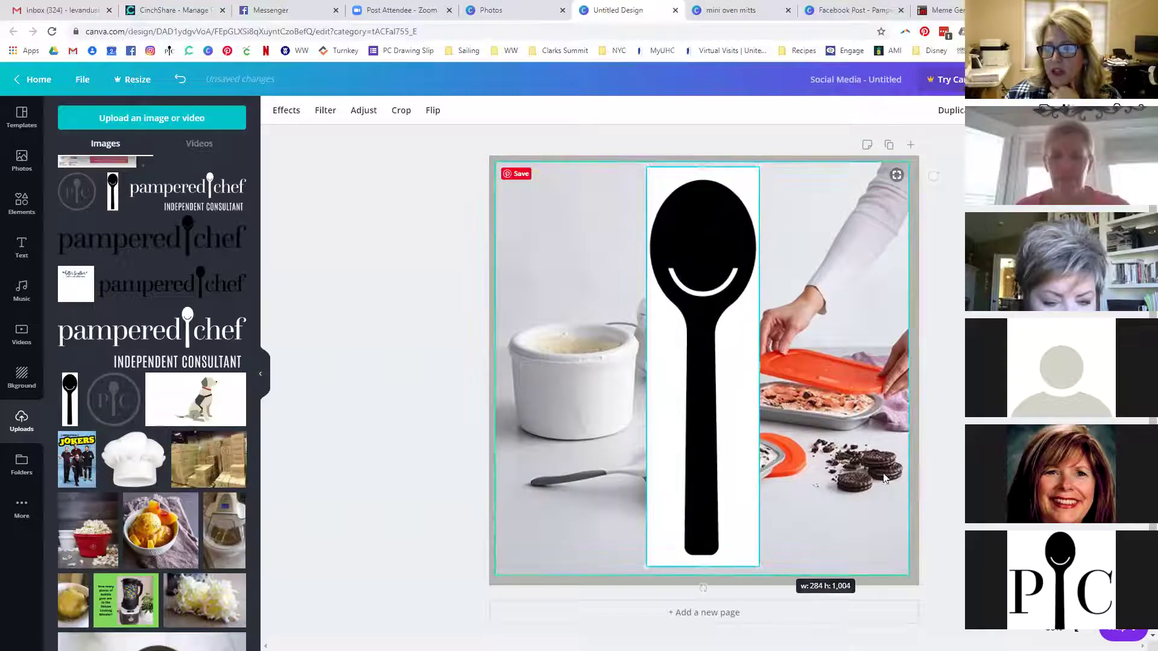
Make the spoon logo mostly transparent so the ice cream photo shows through it, and deselect it.
{"action": "left_click_drag", "start_coordinate": [1002, 142], "coordinate": [960, 172]}
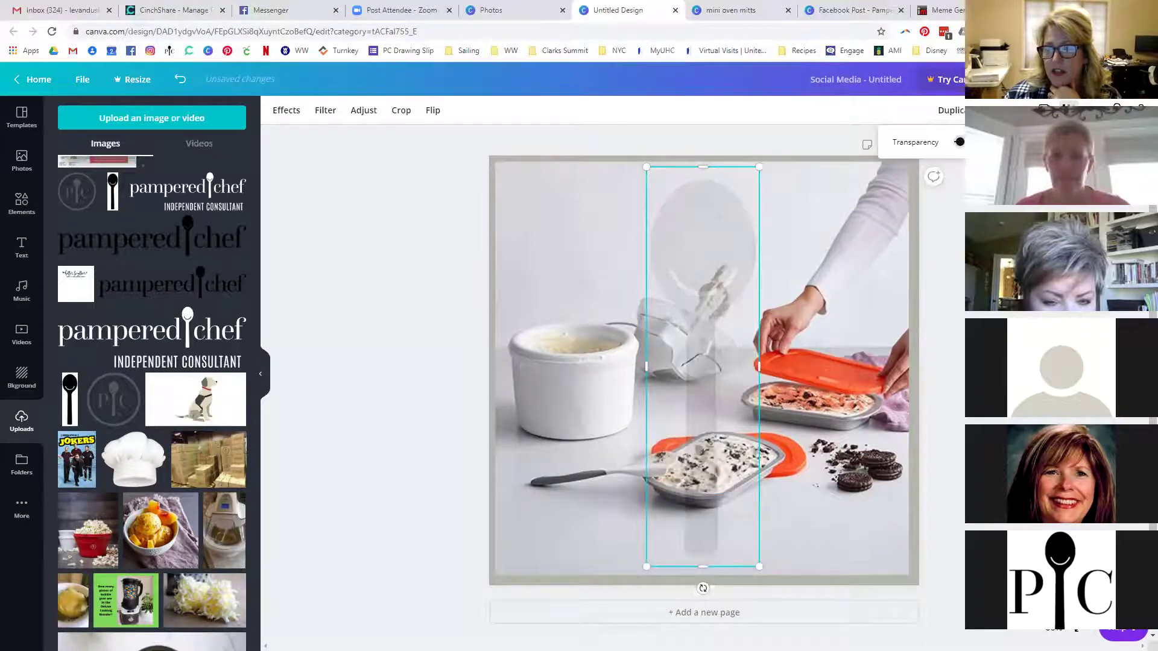
{"action": "key", "text": "Escape"}
{"action": "key", "text": "Escape"}
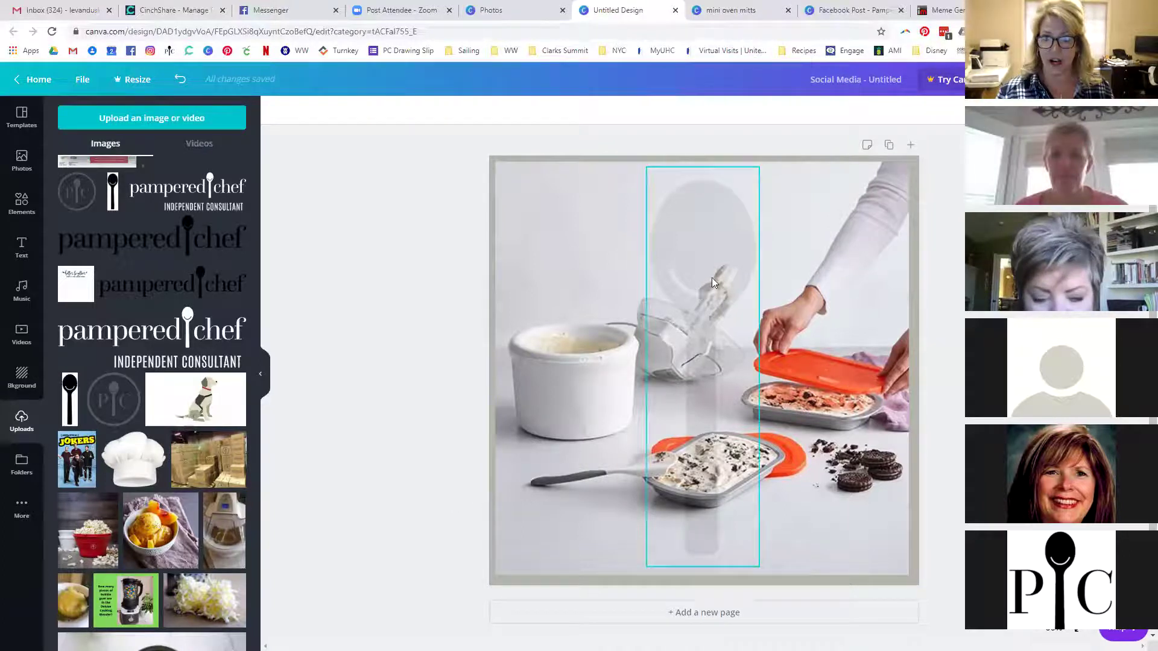
Open the bookmarked remove.bg background remover in a new browser tab.
{"action": "key", "text": "ctrl+t"}
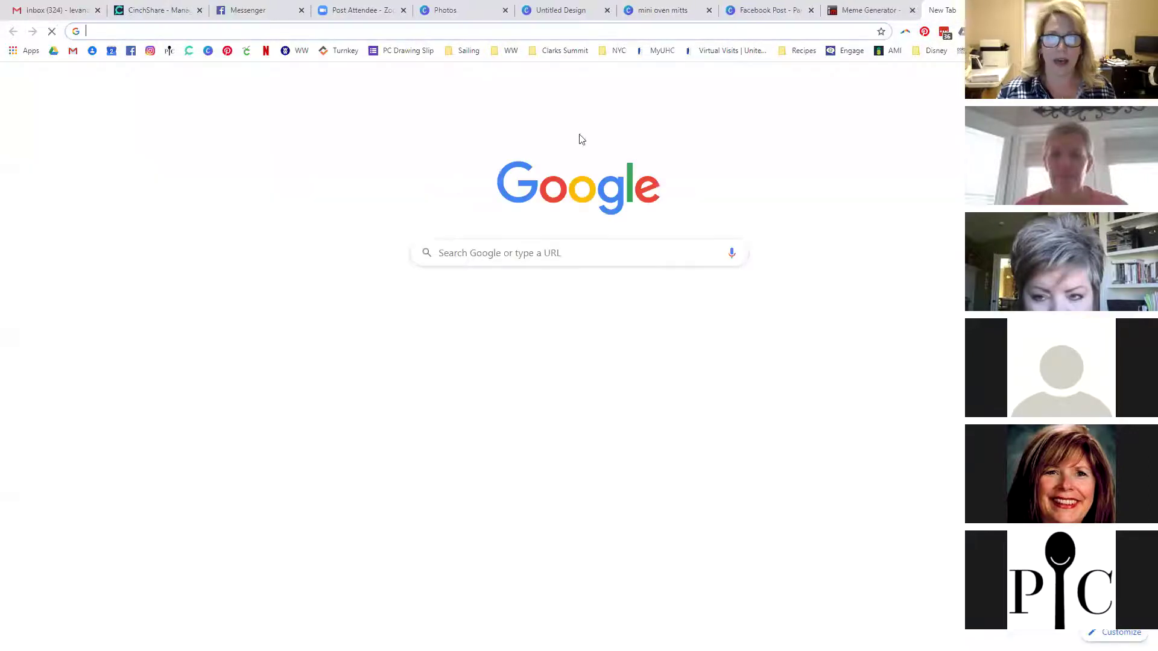
{"action": "left_click", "coordinate": [961, 50]}
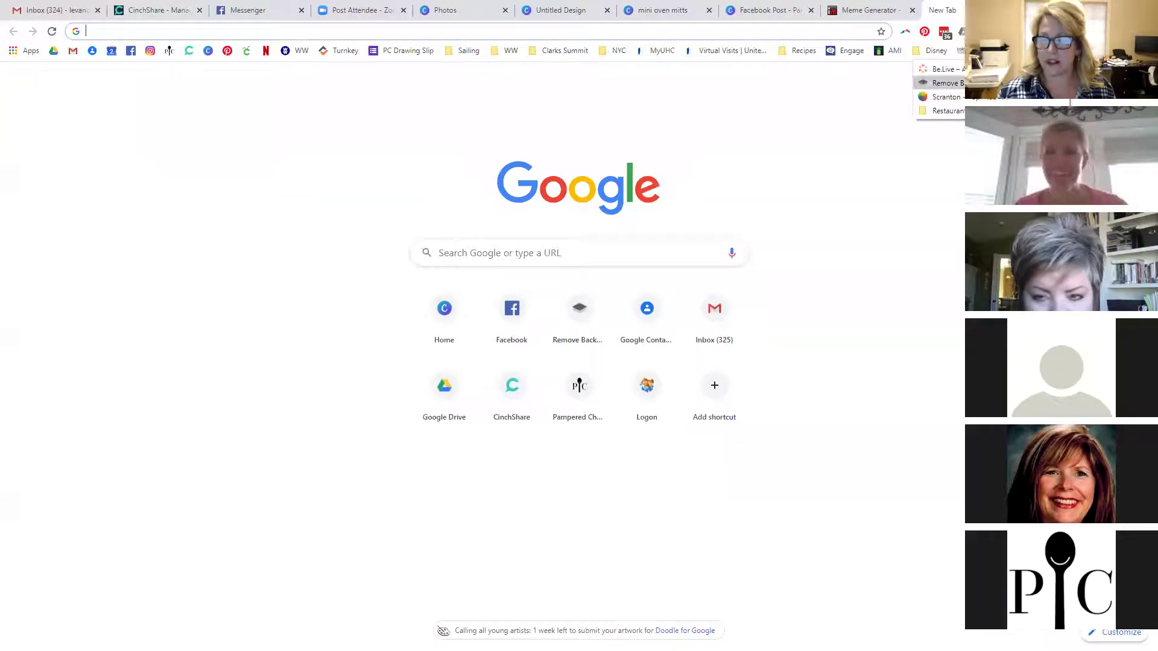
{"action": "left_click", "coordinate": [942, 83]}
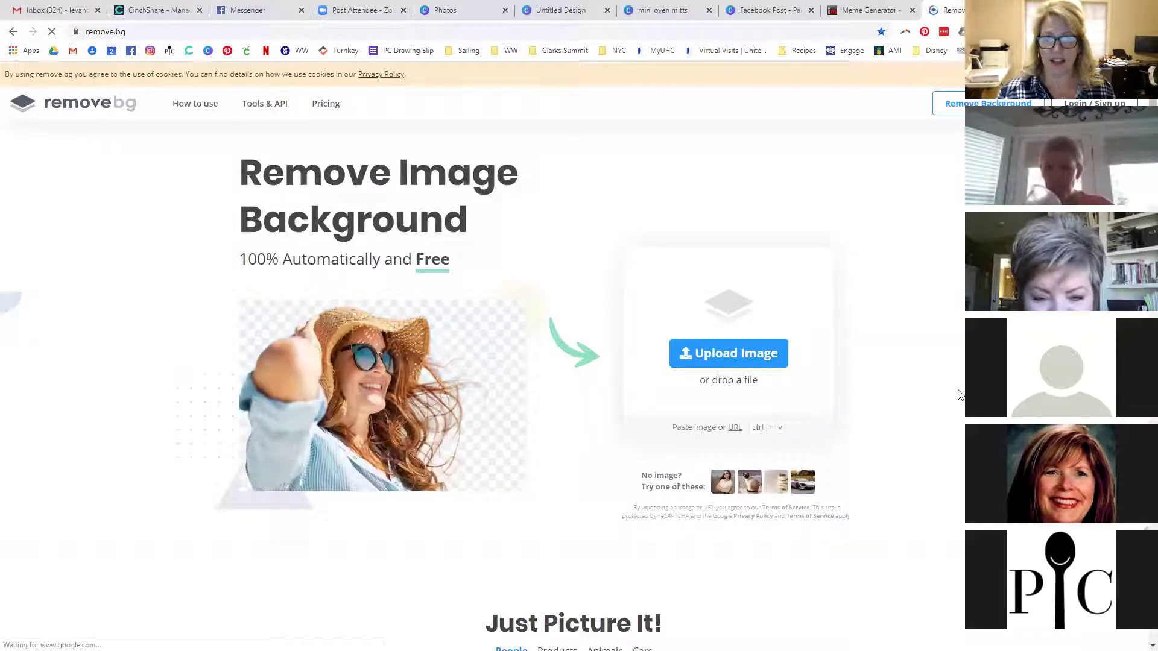
Upload the black spoon image from the Logos folder inside Pampered Chef Photos to have its background removed.
{"action": "left_click", "coordinate": [742, 356]}
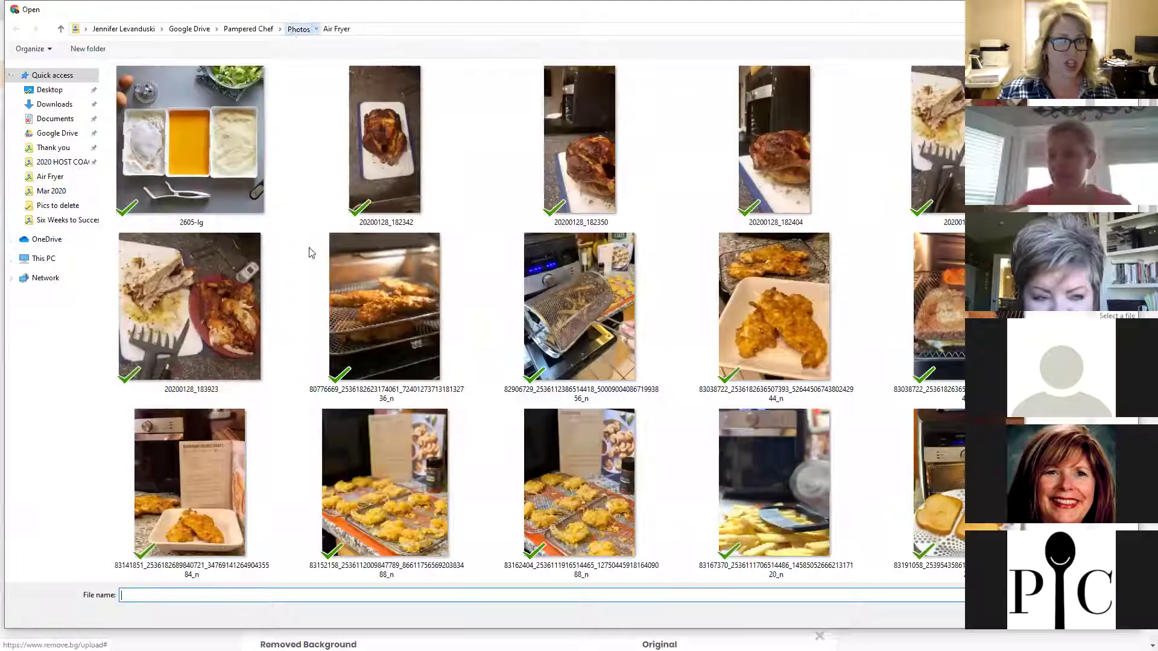
{"action": "scroll", "coordinate": [164, 415], "scroll_direction": "down", "scroll_amount": 15}
{"action": "scroll", "coordinate": [167, 422], "scroll_direction": "down", "scroll_amount": 5}
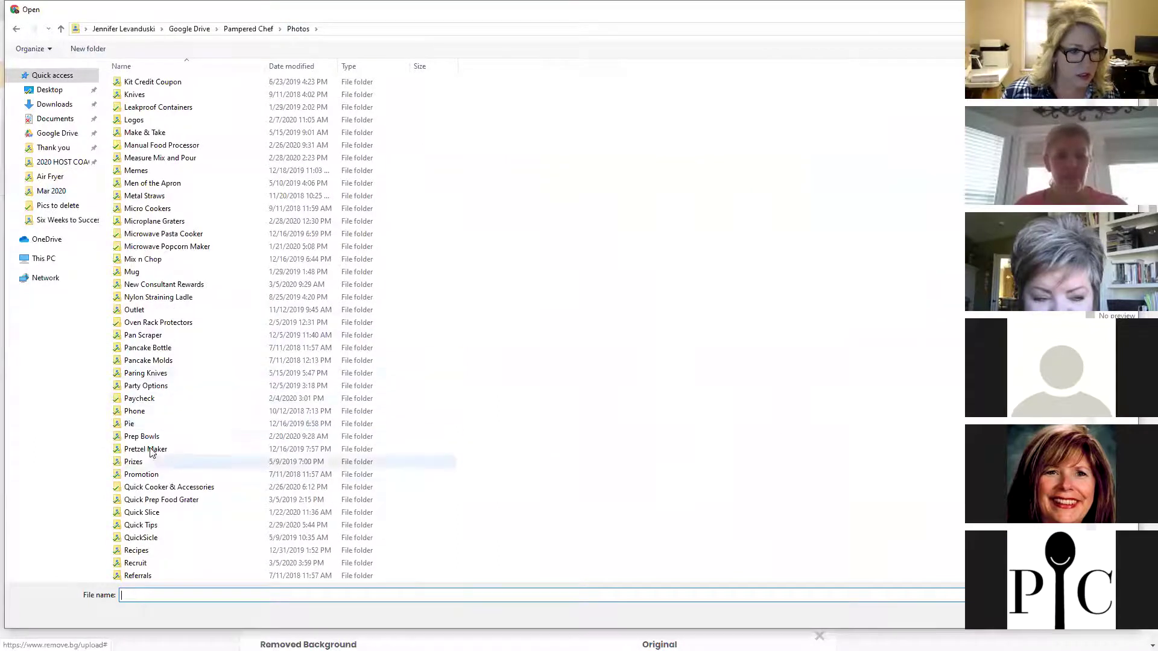
{"action": "scroll", "coordinate": [151, 301], "scroll_direction": "up", "scroll_amount": 5}
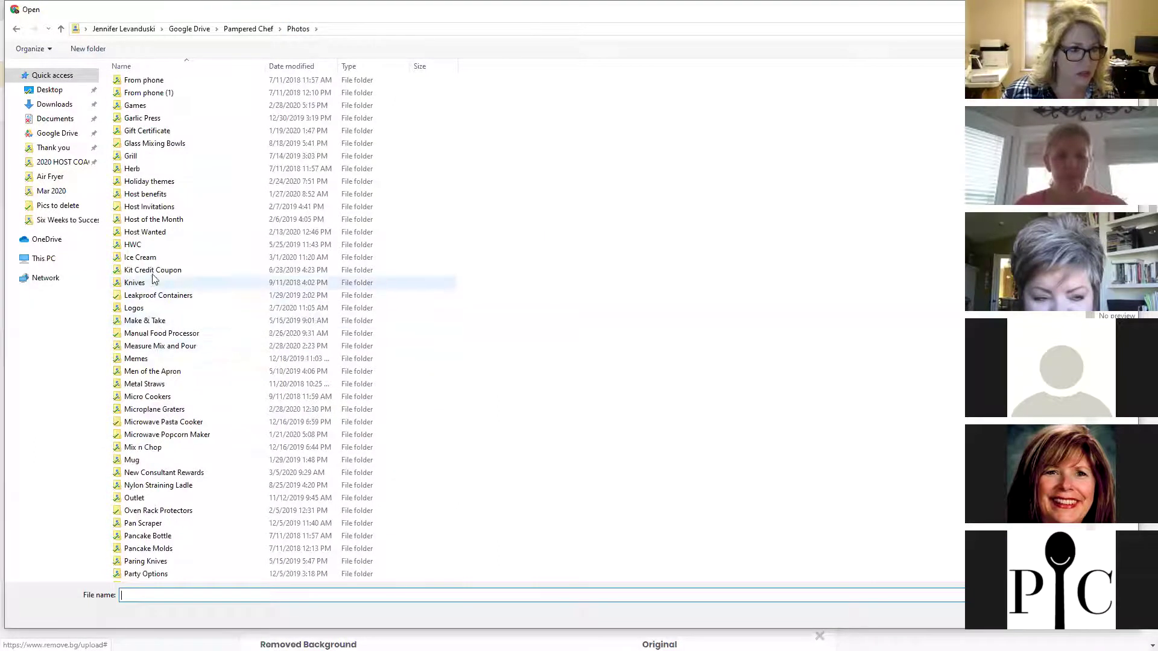
{"action": "double_click", "coordinate": [145, 308]}
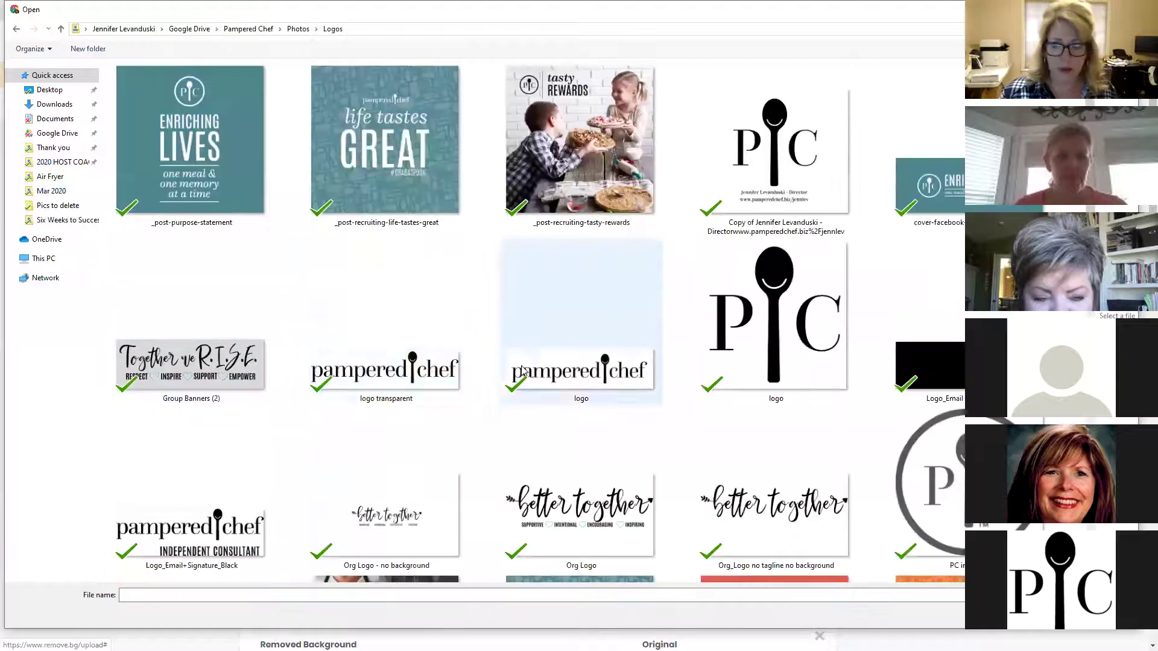
{"action": "scroll", "coordinate": [523, 372], "scroll_direction": "down", "scroll_amount": 10}
{"action": "scroll", "coordinate": [603, 349], "scroll_direction": "up", "scroll_amount": 4}
{"action": "double_click", "coordinate": [786, 441]}
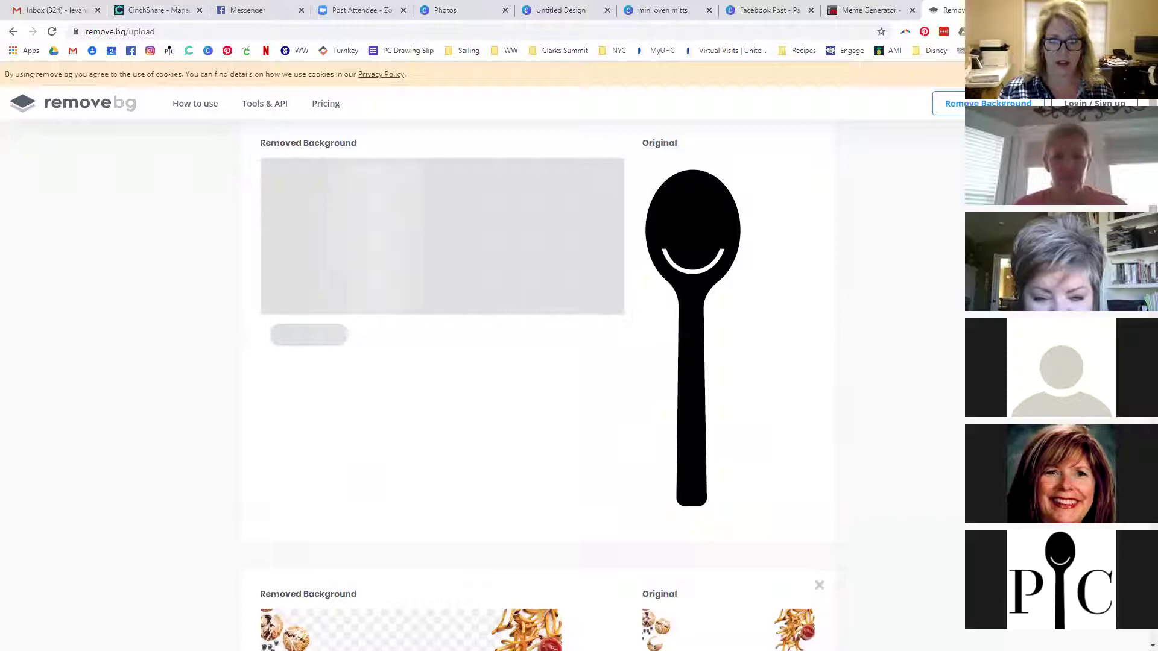
Download the spoon image with its background removed and open the resulting PNG.
{"action": "left_click", "coordinate": [750, 551]}
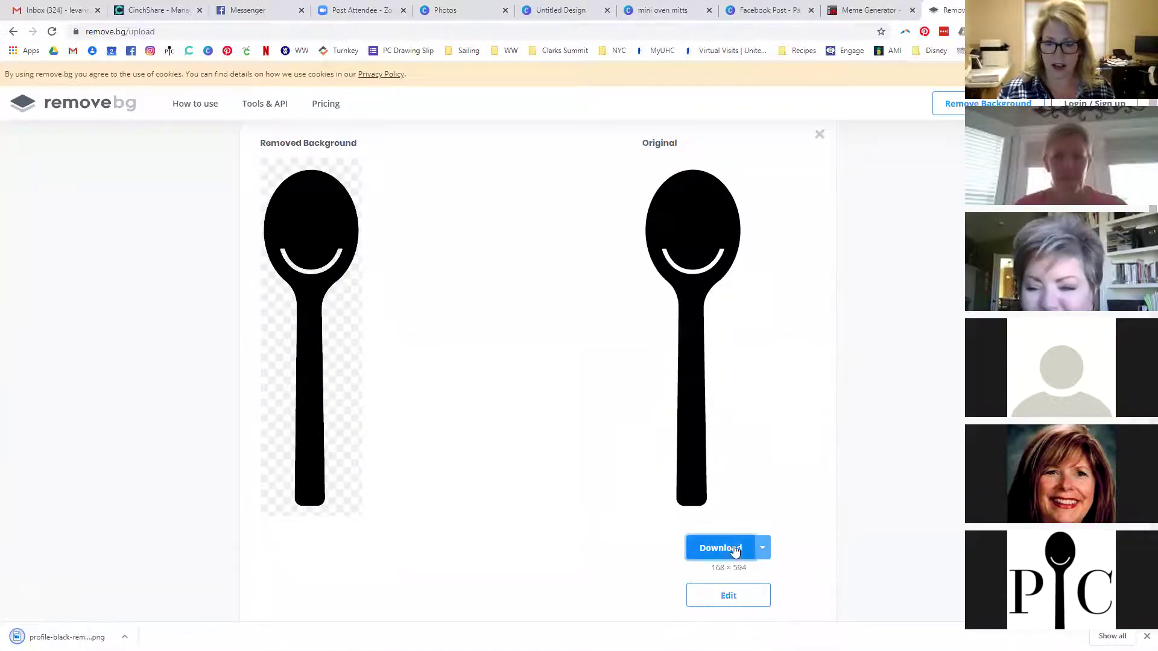
{"action": "left_click", "coordinate": [78, 635]}
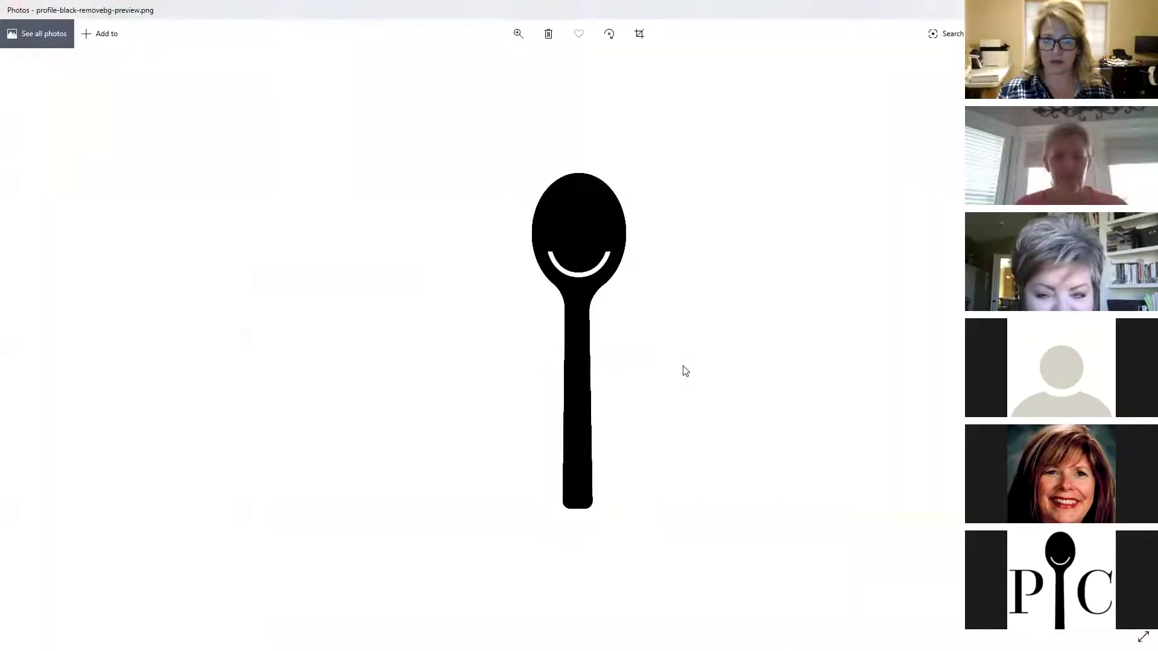
Save a copy of the background-free spoon PNG in the Logos folder as profile-black-removebg-preview.
{"action": "key", "text": "ctrl+s"}
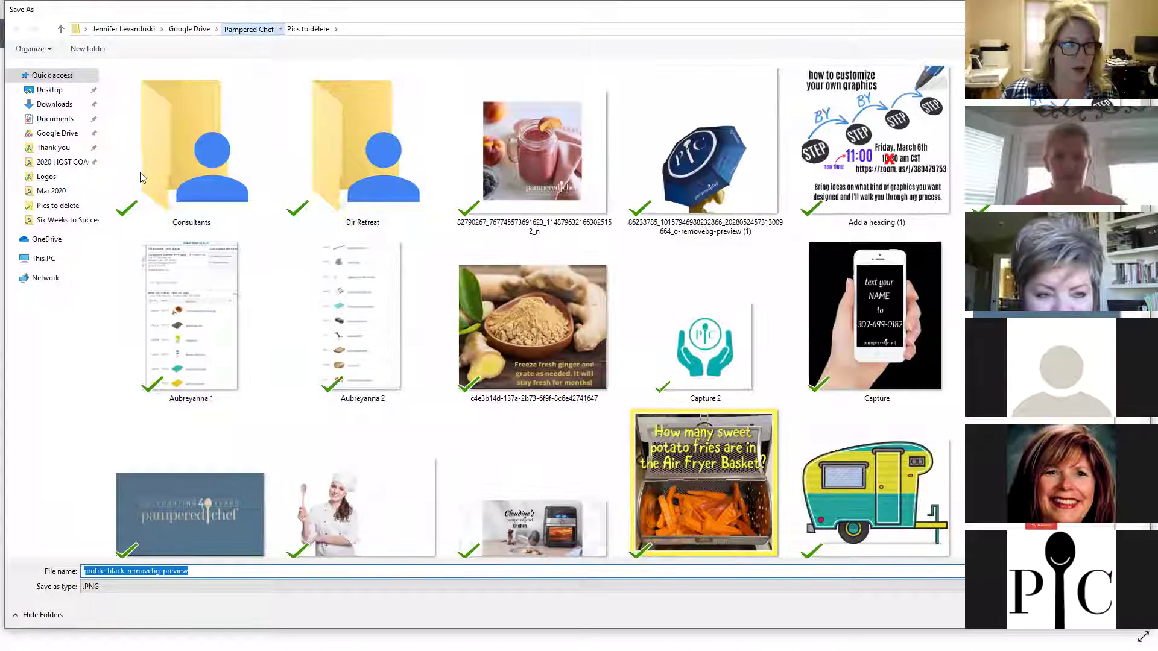
{"action": "left_click", "coordinate": [47, 176]}
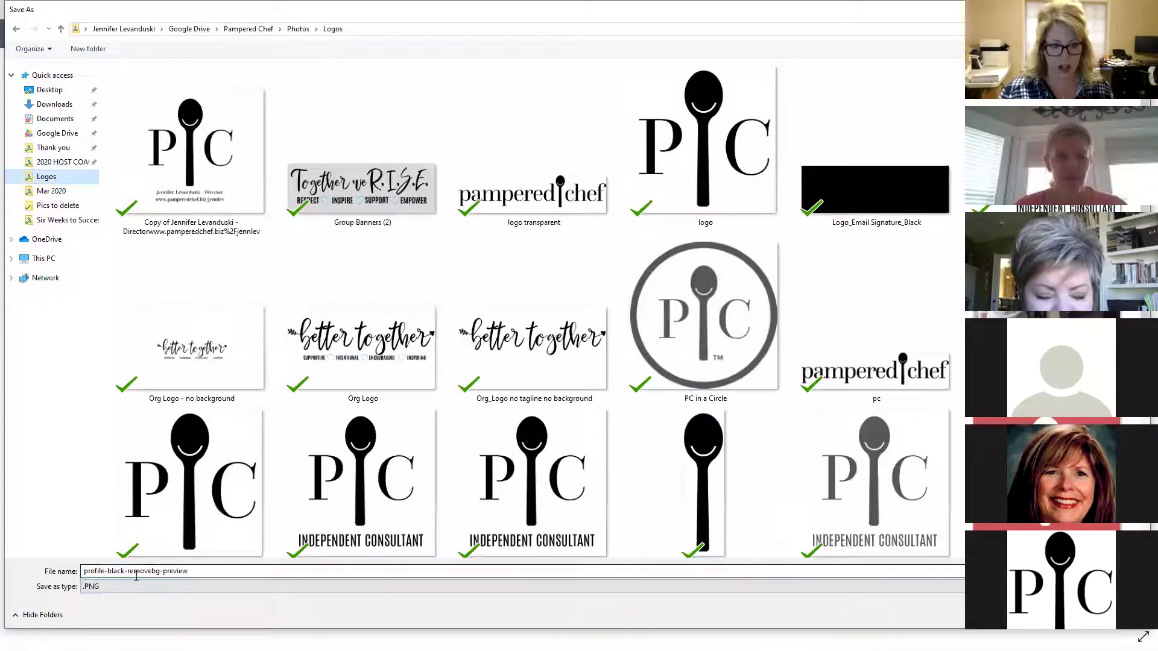
{"action": "key", "text": "Return"}
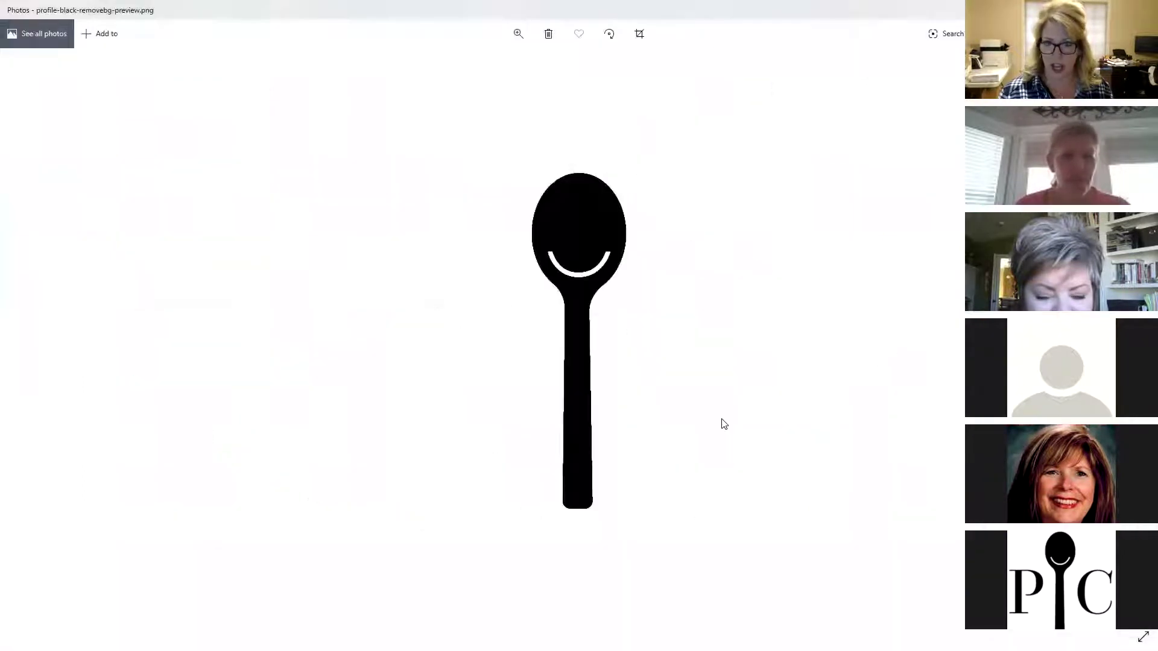
Switch back to the untitled Canva design and delete the faded spoon logo from the ice cream photo.
{"action": "key", "text": "alt+Tab"}
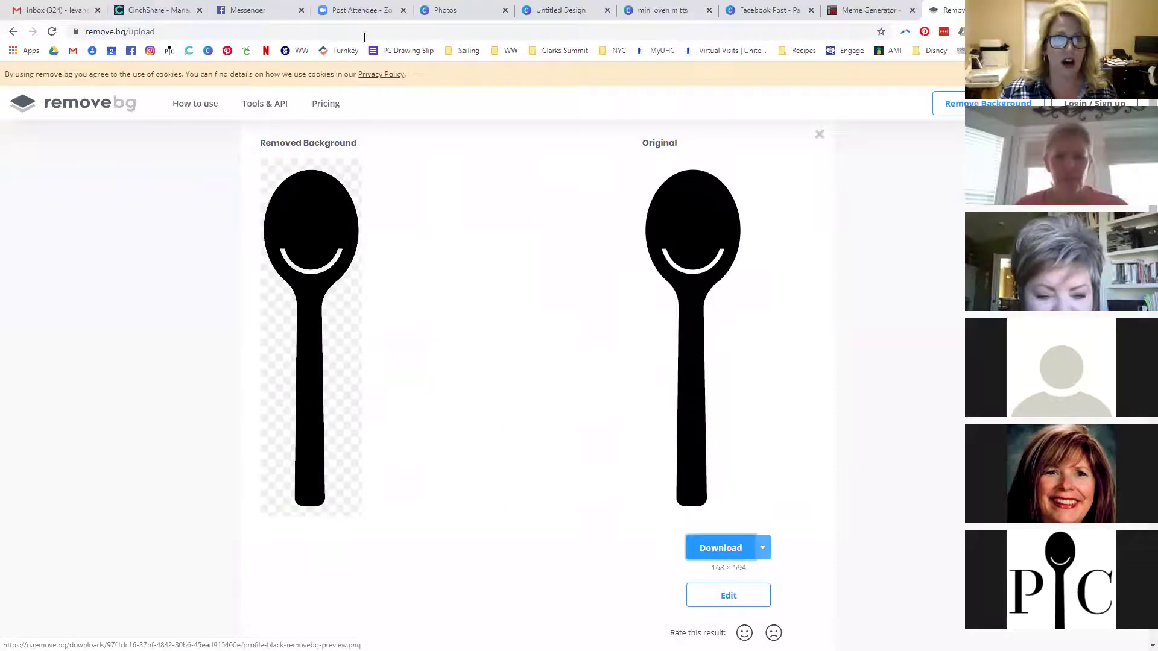
{"action": "left_click", "coordinate": [561, 10]}
{"action": "left_click", "coordinate": [693, 264]}
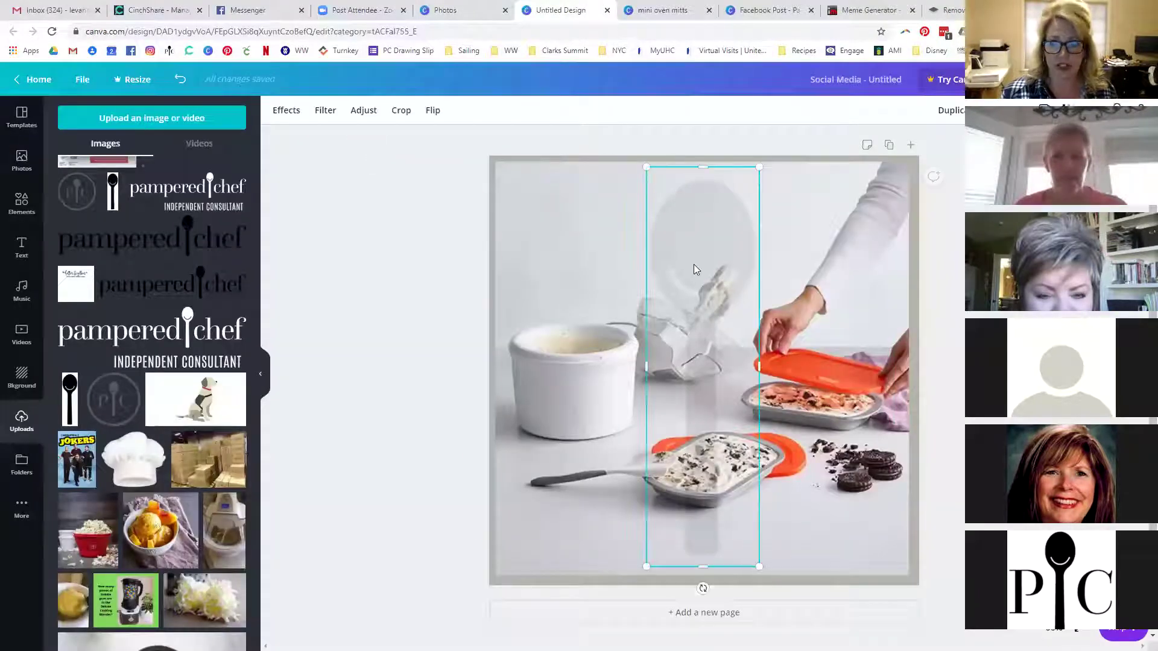
{"action": "key", "text": "Delete"}
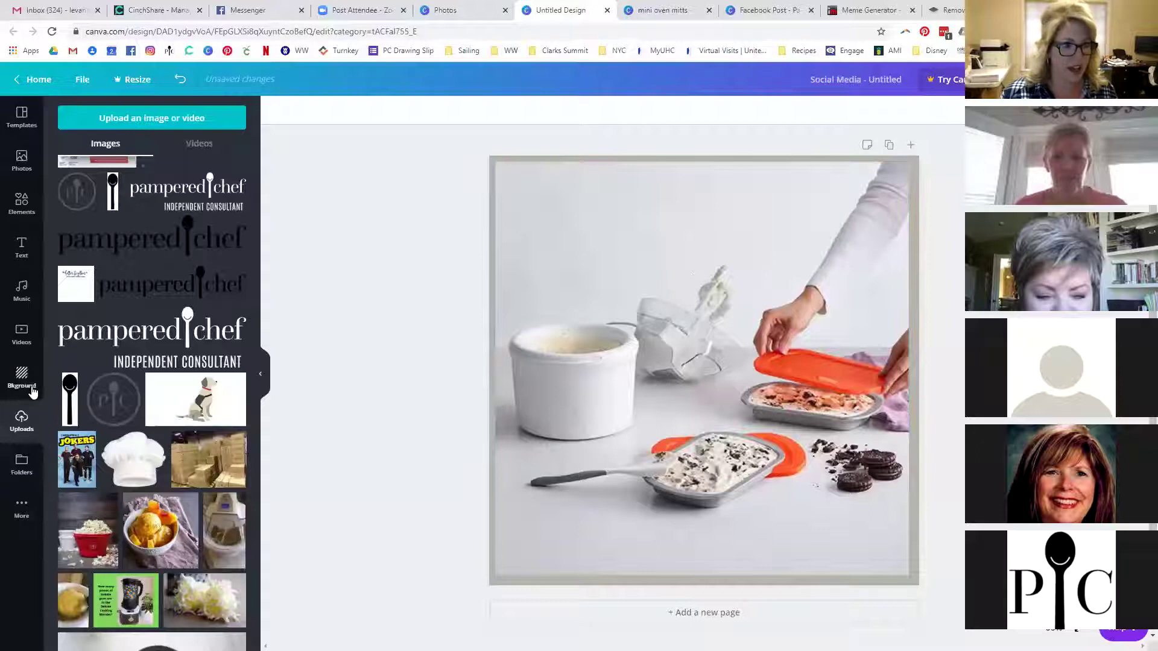
Upload the background-free black spoon PNG from the Logos folder to the Canva image uploads.
{"action": "left_click", "coordinate": [151, 119]}
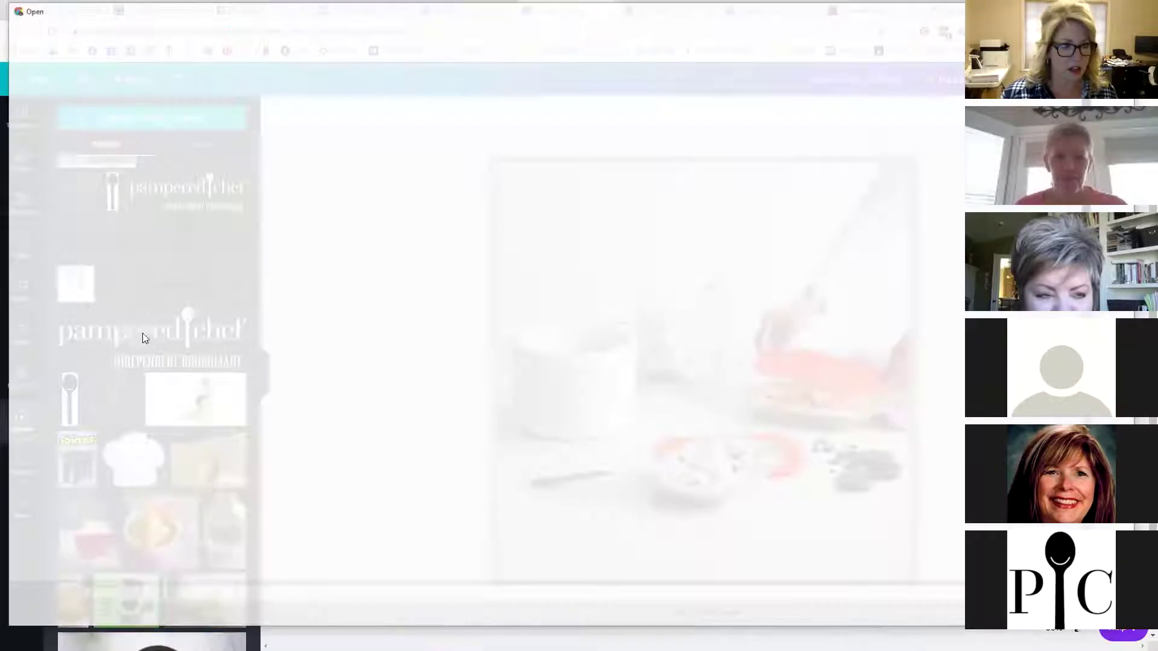
{"action": "left_click", "coordinate": [46, 176]}
{"action": "scroll", "coordinate": [494, 410], "scroll_direction": "down", "scroll_amount": 10}
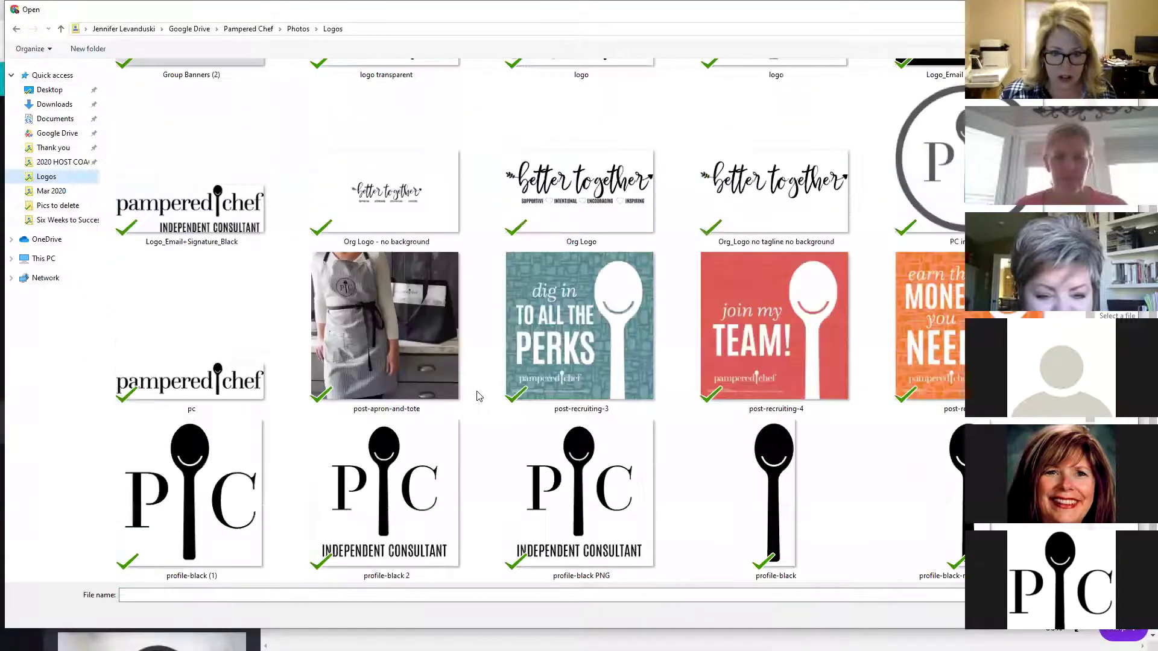
{"action": "double_click", "coordinate": [960, 166]}
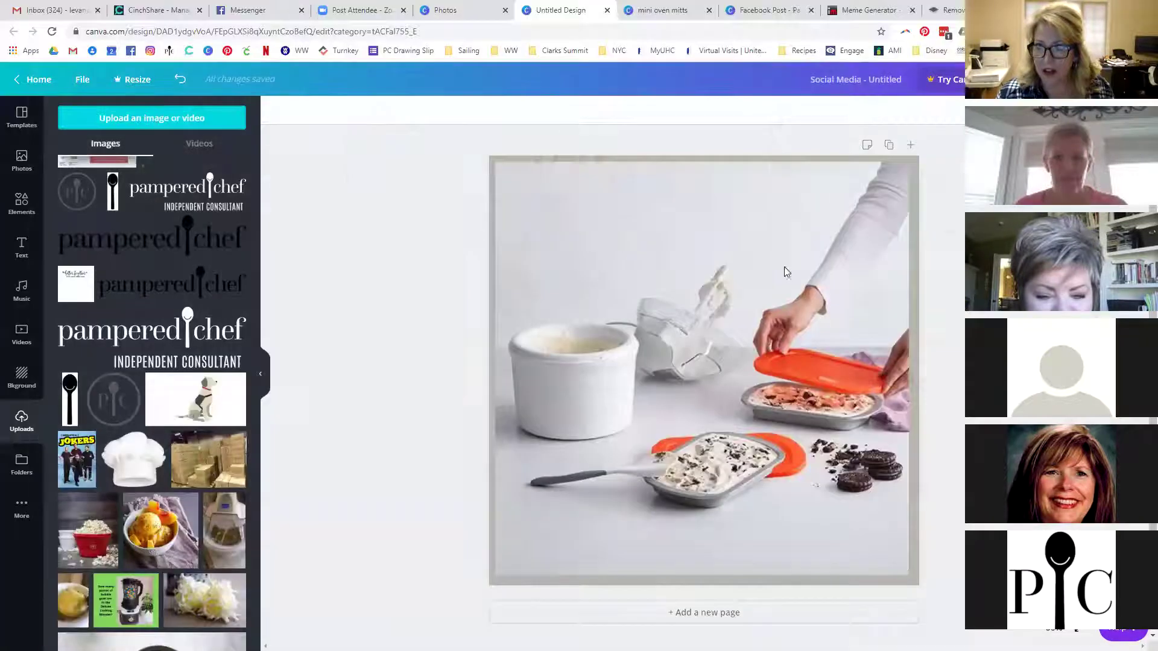
Add the newly uploaded background-free spoon to the design and enlarge it to nearly the full height of the photo.
{"action": "scroll", "coordinate": [179, 366], "scroll_direction": "up", "scroll_amount": 20}
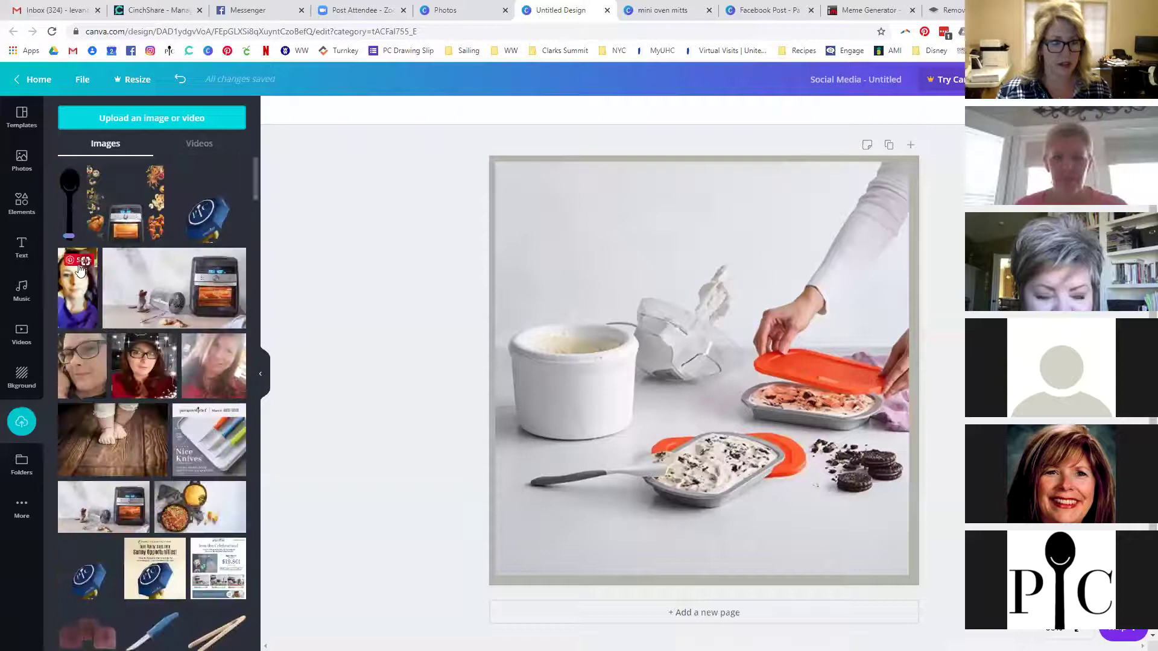
{"action": "left_click", "coordinate": [71, 193]}
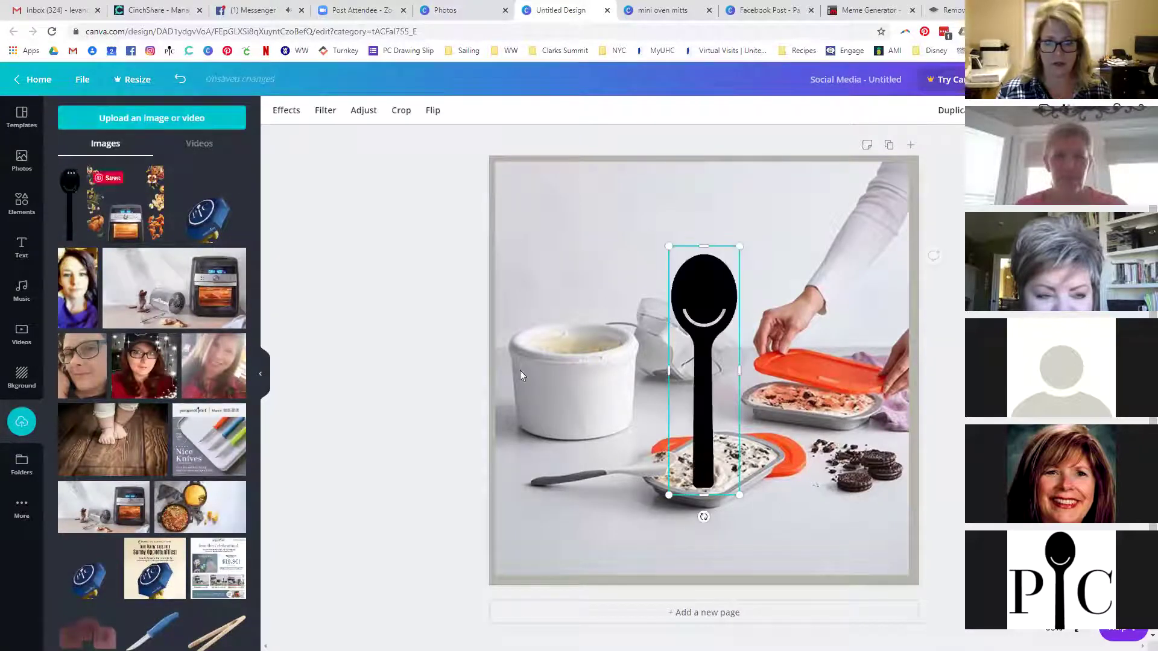
{"action": "left_click_drag", "start_coordinate": [668, 246], "coordinate": [610, 174]}
{"action": "left_click_drag", "start_coordinate": [737, 494], "coordinate": [762, 575]}
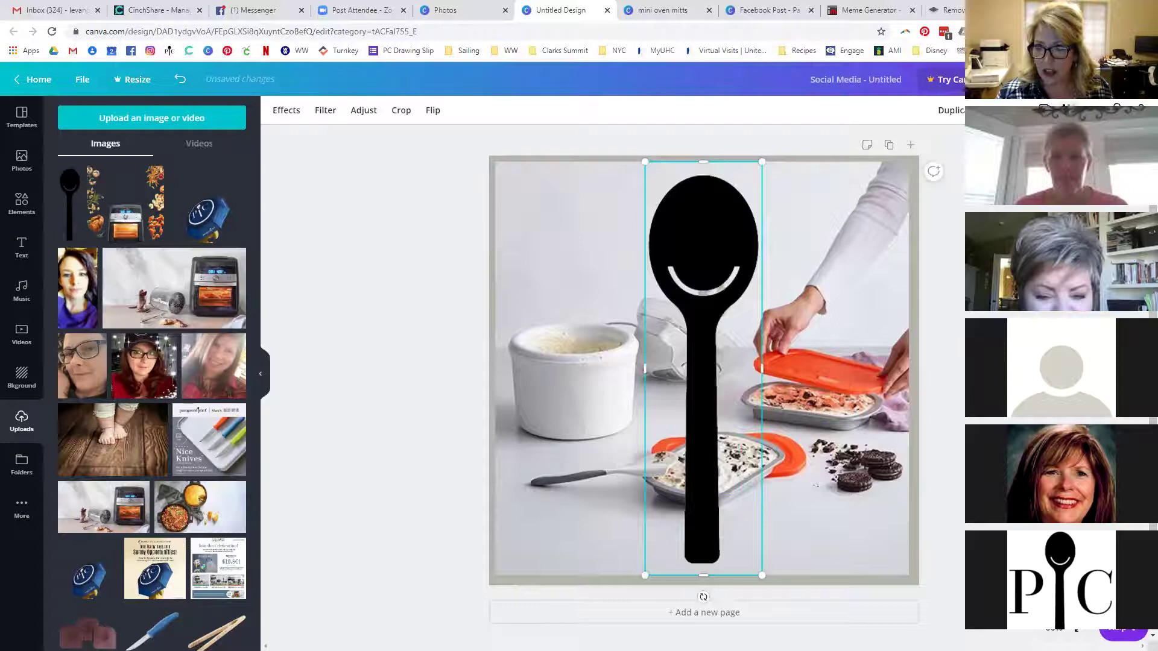
Make the enlarged spoon mostly transparent as a watermark over the ice cream photo, and deselect it.
{"action": "left_click", "coordinate": [1025, 110]}
{"action": "left_click_drag", "start_coordinate": [1062, 143], "coordinate": [962, 155]}
{"action": "key", "text": "Escape"}
{"action": "key", "text": "Escape"}
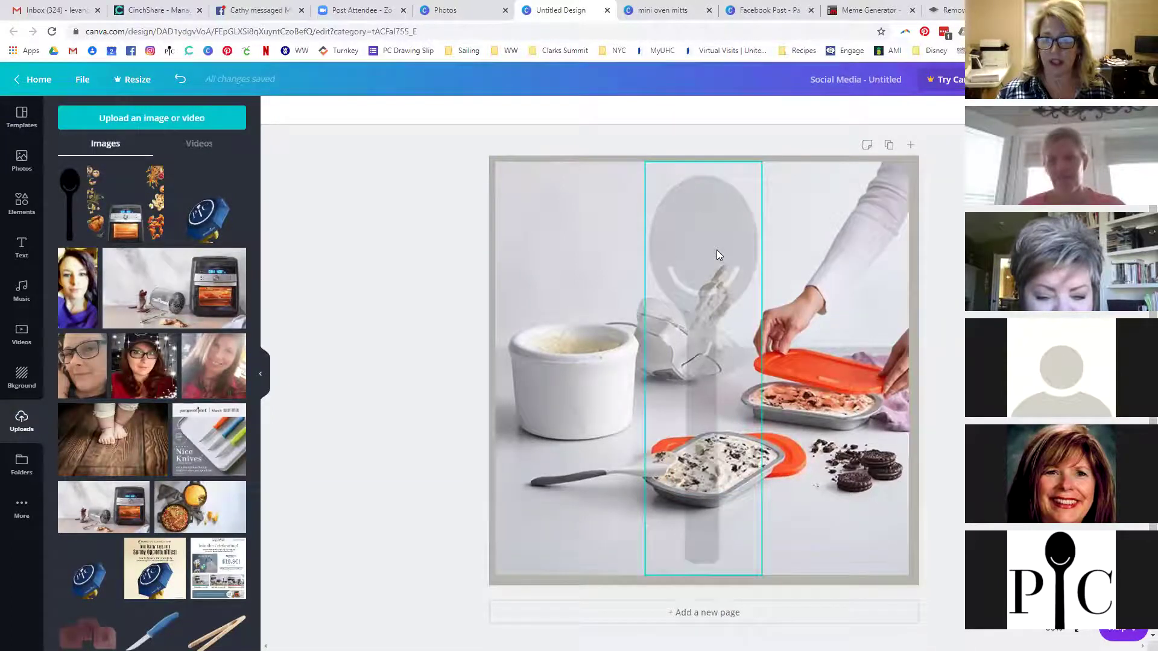
Add the black pampered chef logo from the uploads, shrink it and place it in the photo's lower-left corner.
{"action": "scroll", "coordinate": [94, 454], "scroll_direction": "down", "scroll_amount": 15}
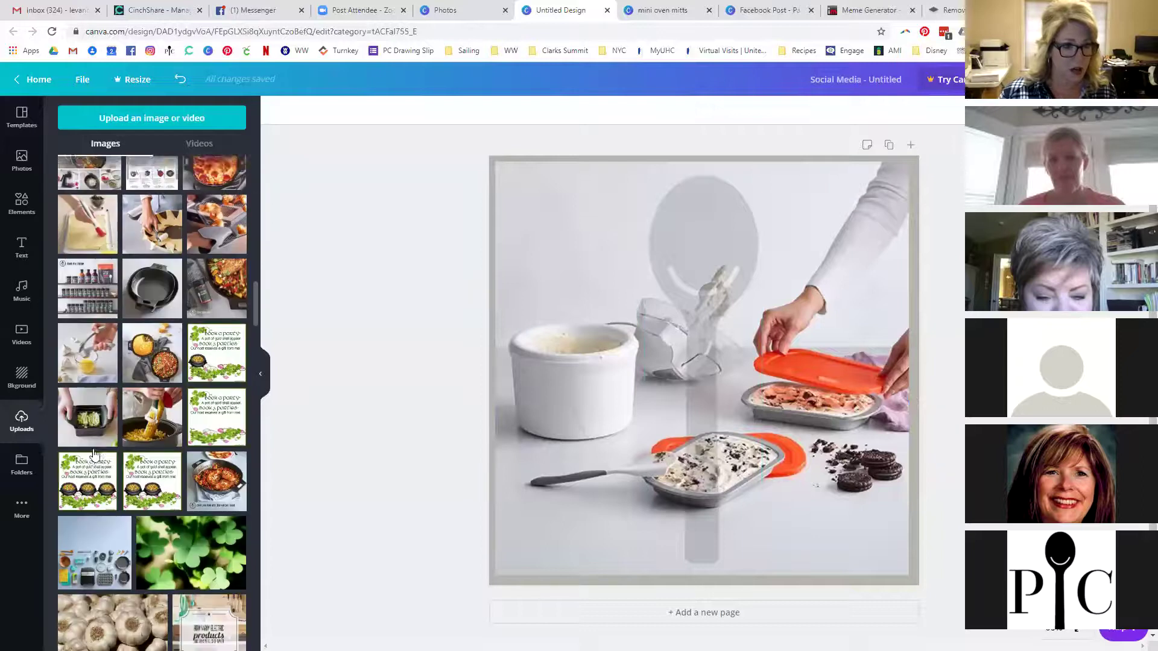
{"action": "scroll", "coordinate": [94, 453], "scroll_direction": "down", "scroll_amount": 15}
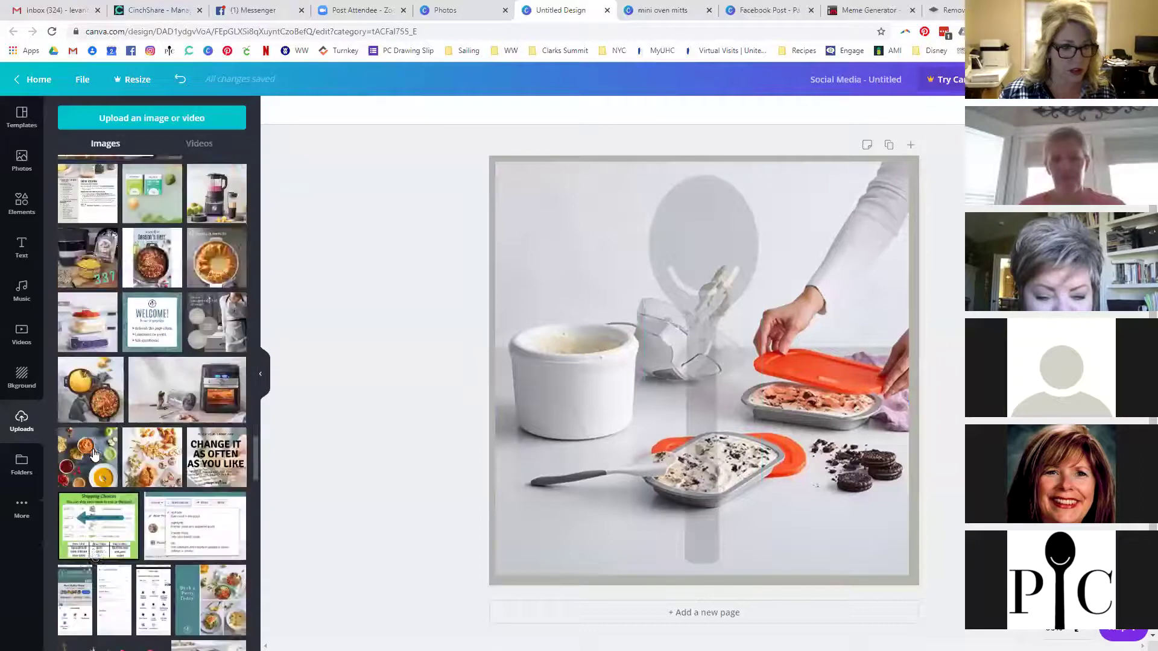
{"action": "scroll", "coordinate": [94, 453], "scroll_direction": "down", "scroll_amount": 10}
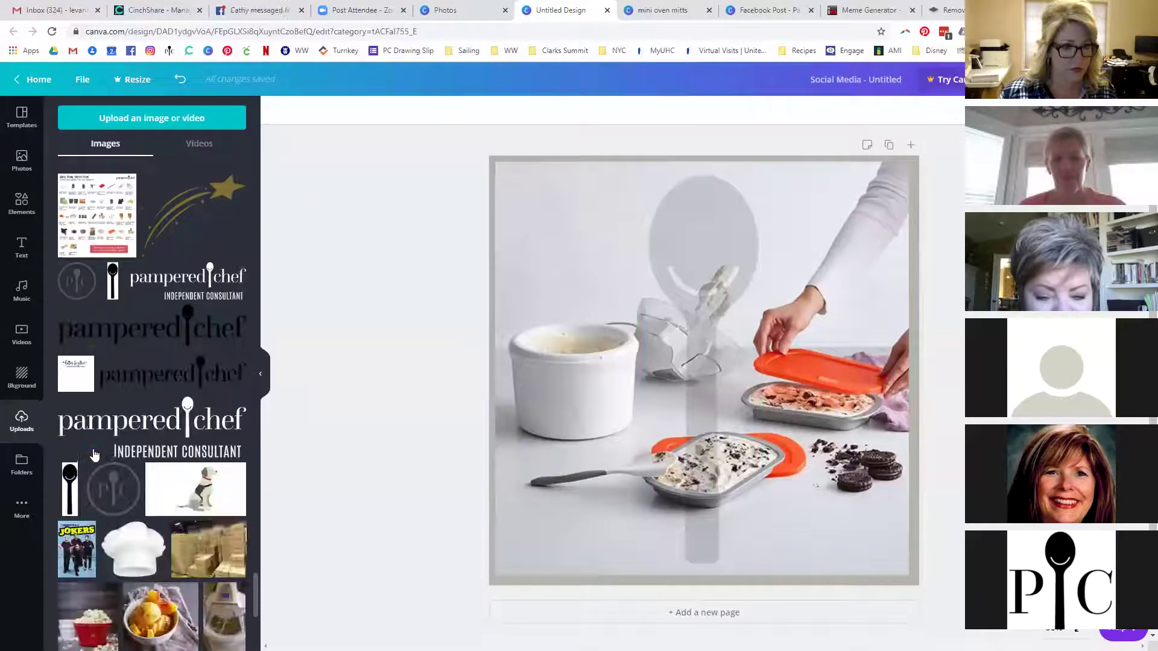
{"action": "left_click", "coordinate": [136, 342]}
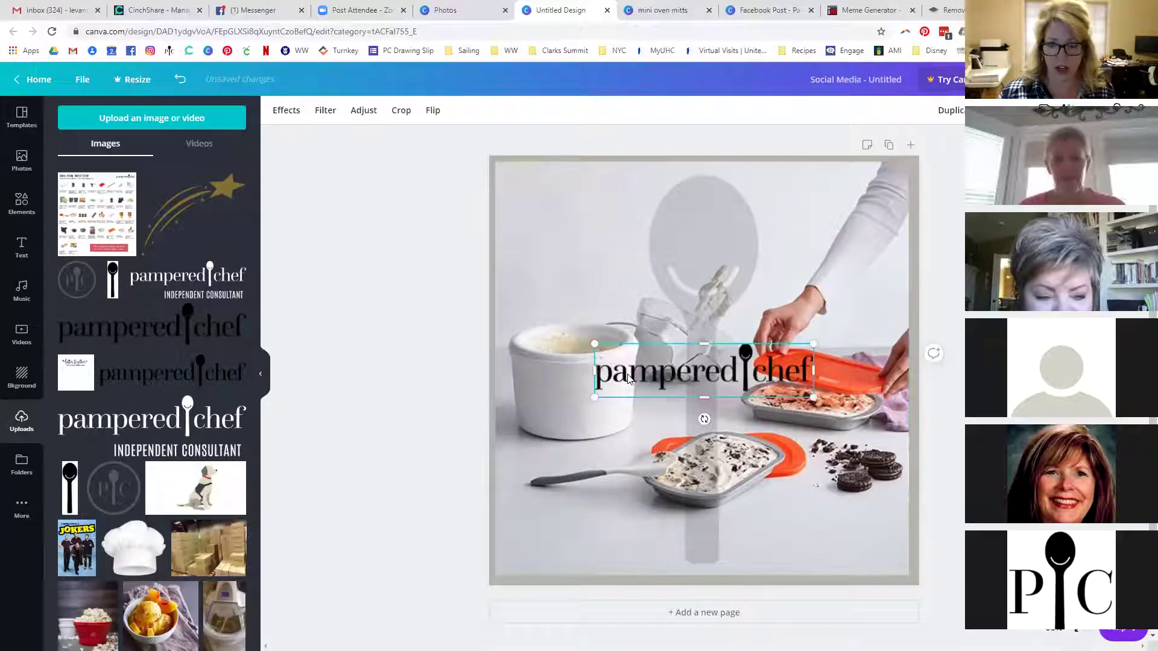
{"action": "left_click_drag", "start_coordinate": [595, 343], "coordinate": [584, 533]}
Add the white pampered chef Independent Consultant logo and crop off its "Independent Consultant" line.
{"action": "left_click", "coordinate": [143, 416]}
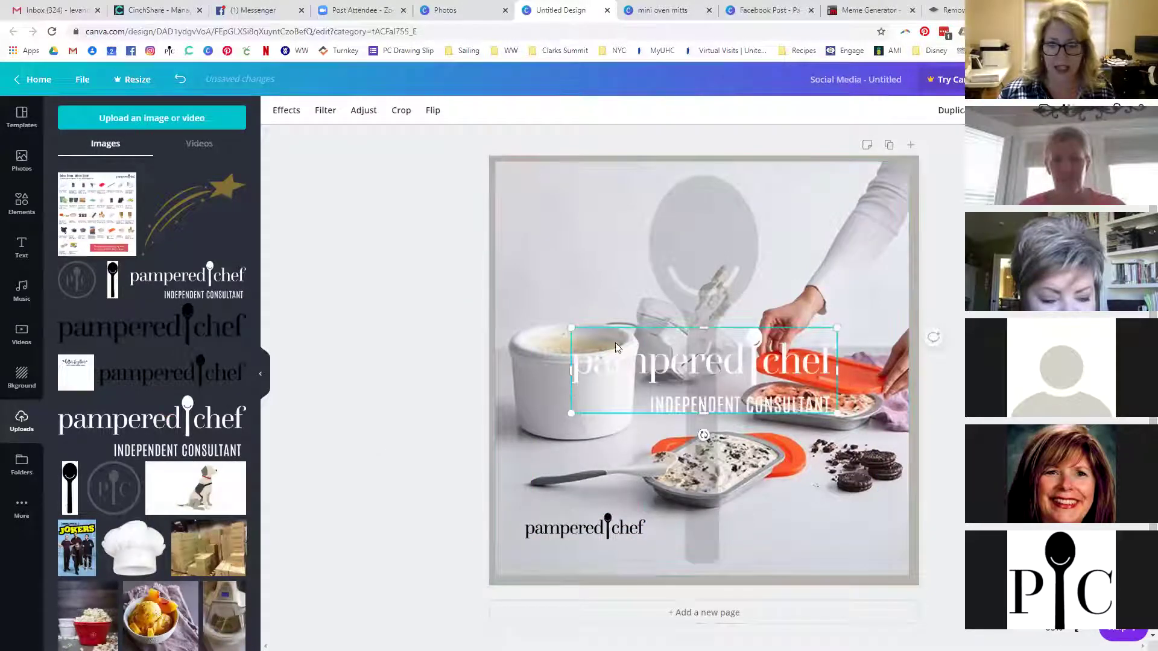
{"action": "left_click", "coordinate": [392, 116]}
{"action": "left_click_drag", "start_coordinate": [573, 413], "coordinate": [566, 396]}
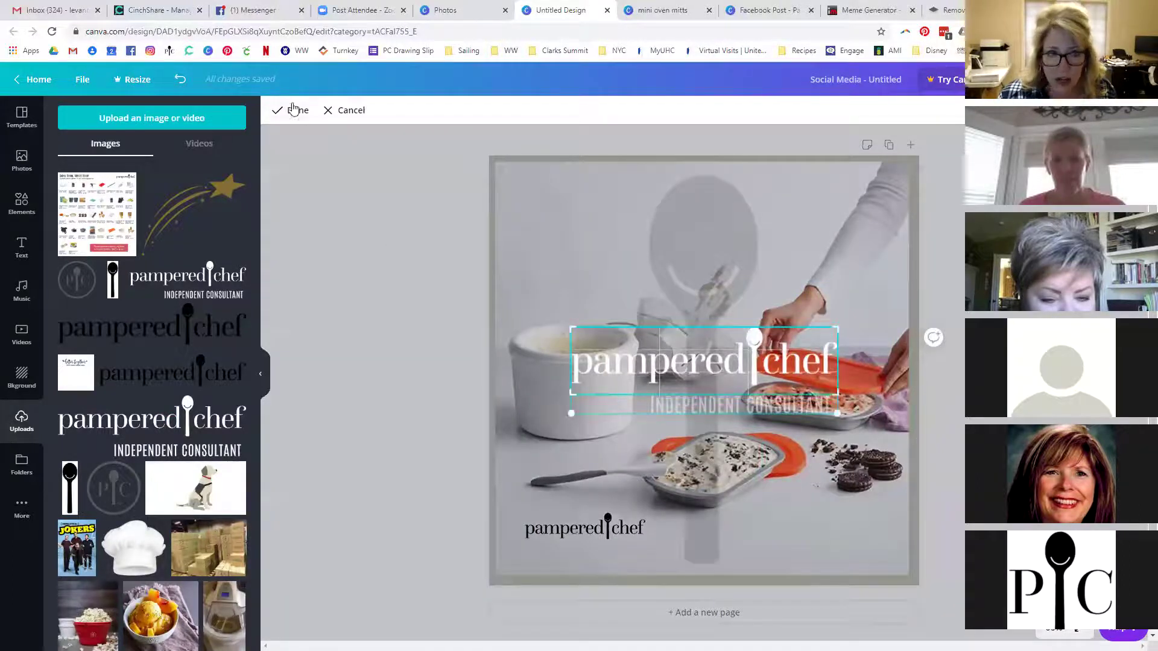
{"action": "left_click", "coordinate": [293, 110]}
Shrink the cropped white logo, place it on the orange lid and rotate it to match the lid's tilt.
{"action": "left_click_drag", "start_coordinate": [623, 347], "coordinate": [729, 370]}
{"action": "left_click_drag", "start_coordinate": [796, 386], "coordinate": [832, 378]}
{"action": "left_click_drag", "start_coordinate": [804, 402], "coordinate": [806, 404]}
{"action": "key", "text": "Escape"}
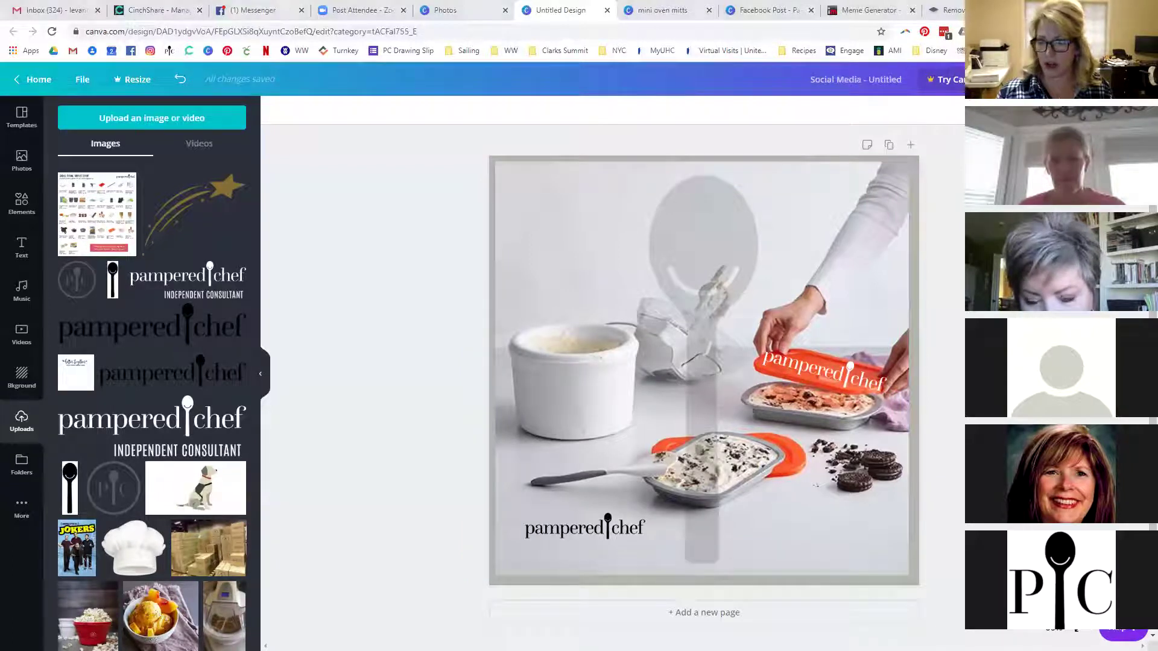
View the branded smoothie photo from the Pics to delete folder in File Explorer, and close it.
{"action": "key", "text": "super+e"}
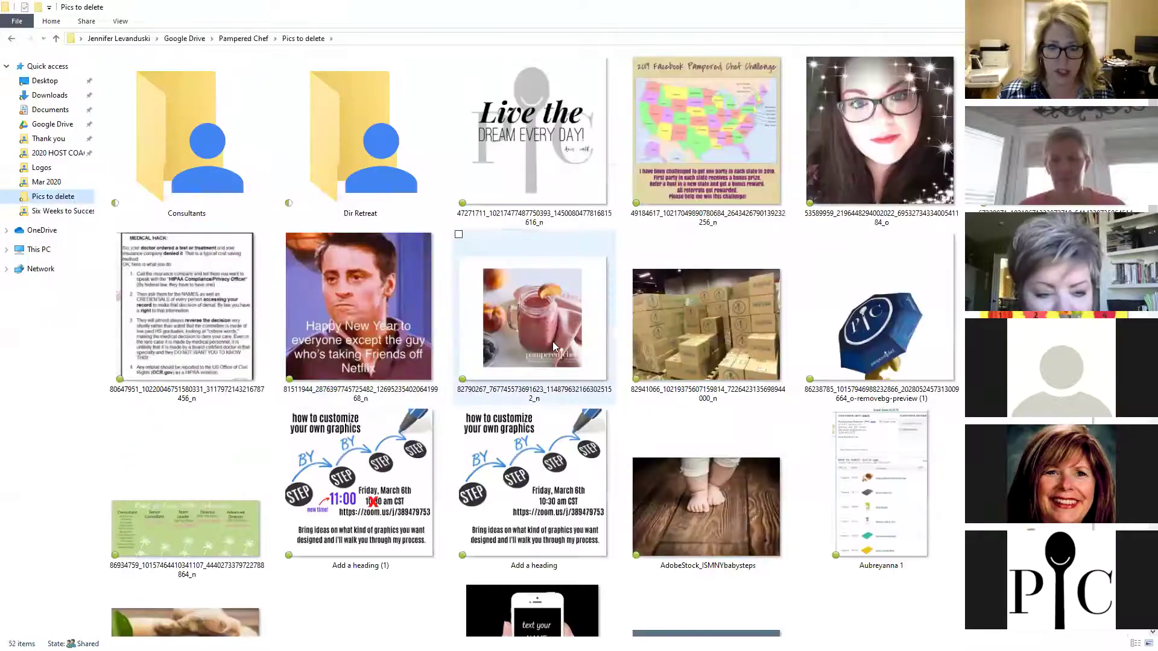
{"action": "double_click", "coordinate": [552, 342]}
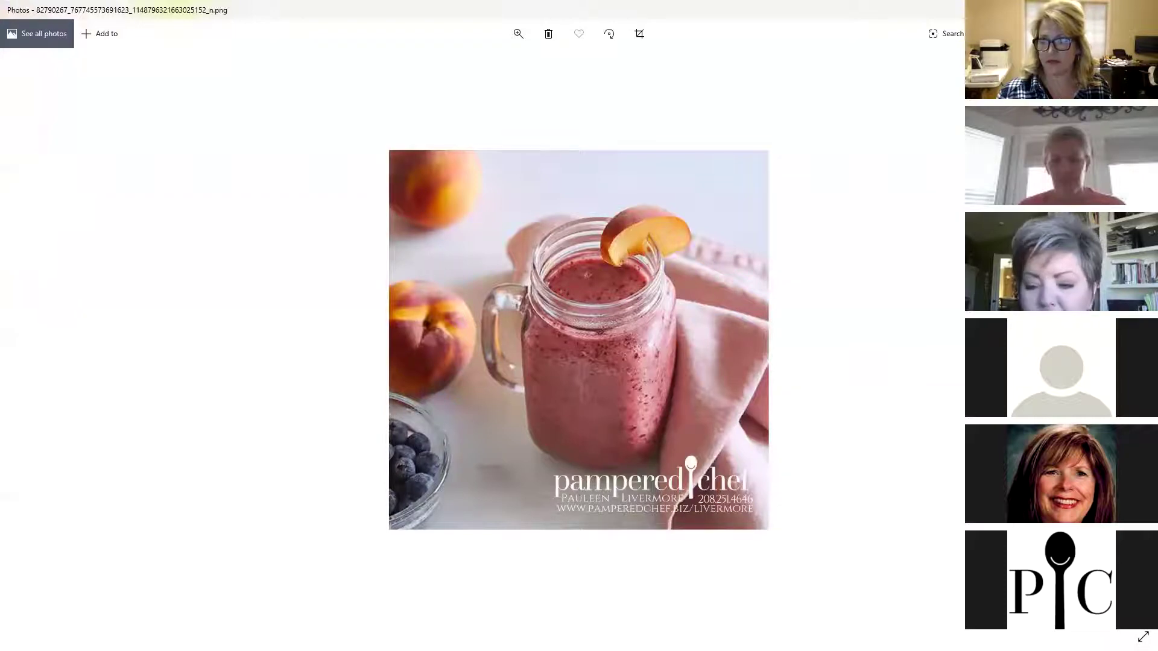
{"action": "key", "text": "alt+F4"}
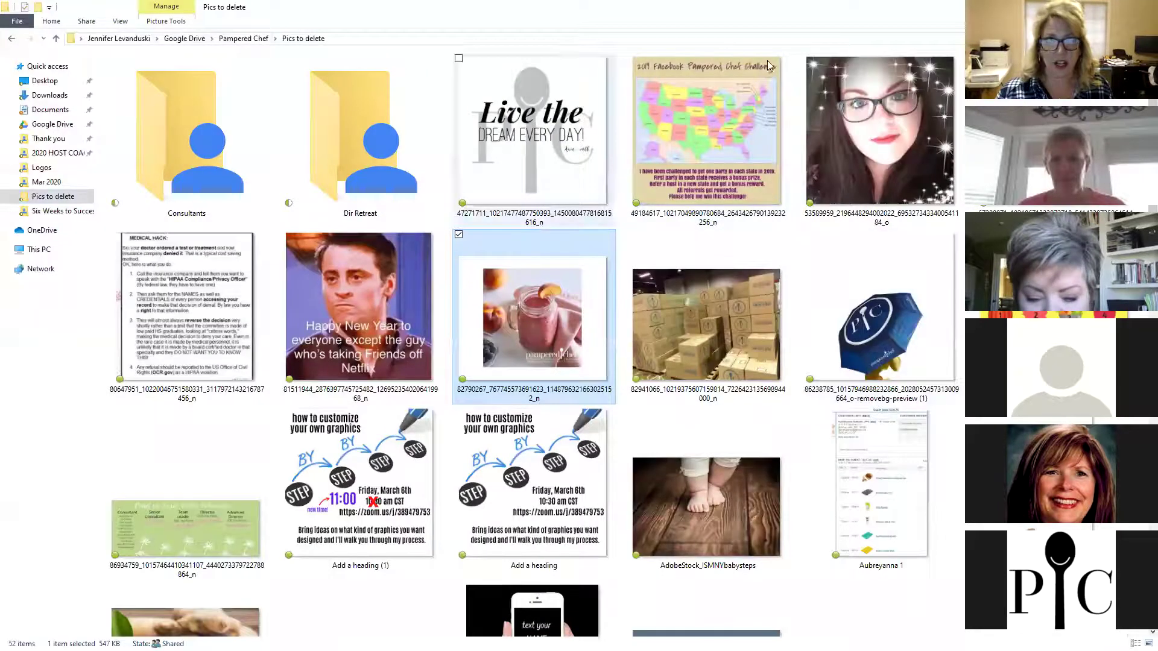
Return to the Canva design and fine-tune the rotation of the white logo on the orange lid.
{"action": "key", "text": "alt+Tab"}
{"action": "left_click", "coordinate": [808, 362]}
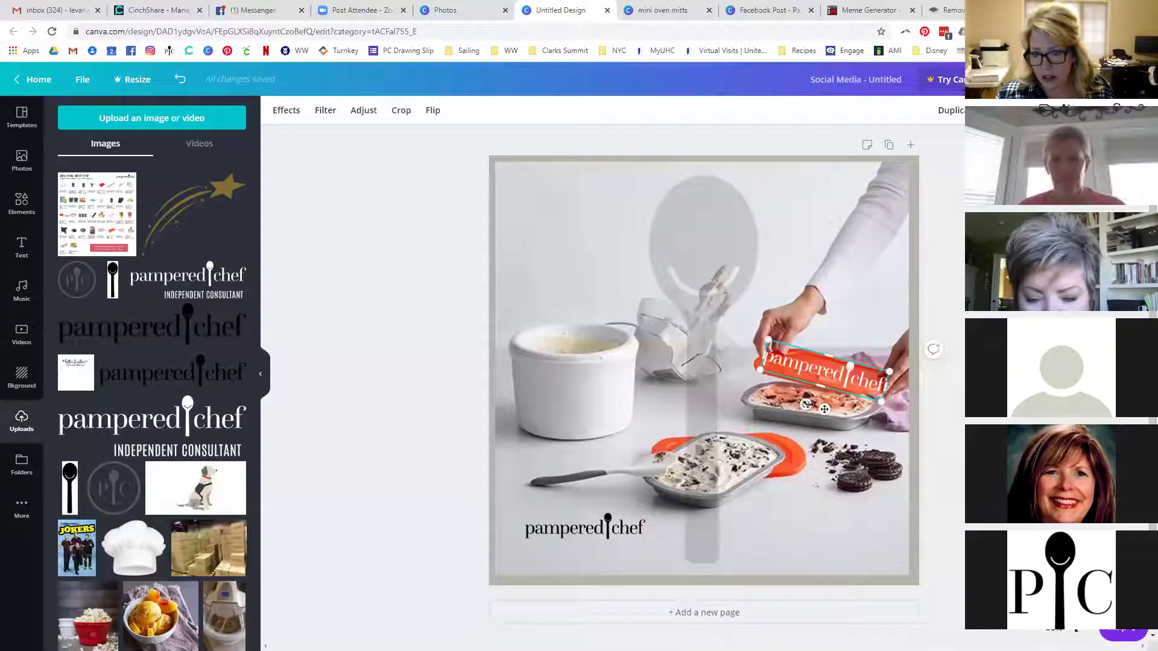
{"action": "left_click_drag", "start_coordinate": [804, 404], "coordinate": [807, 408]}
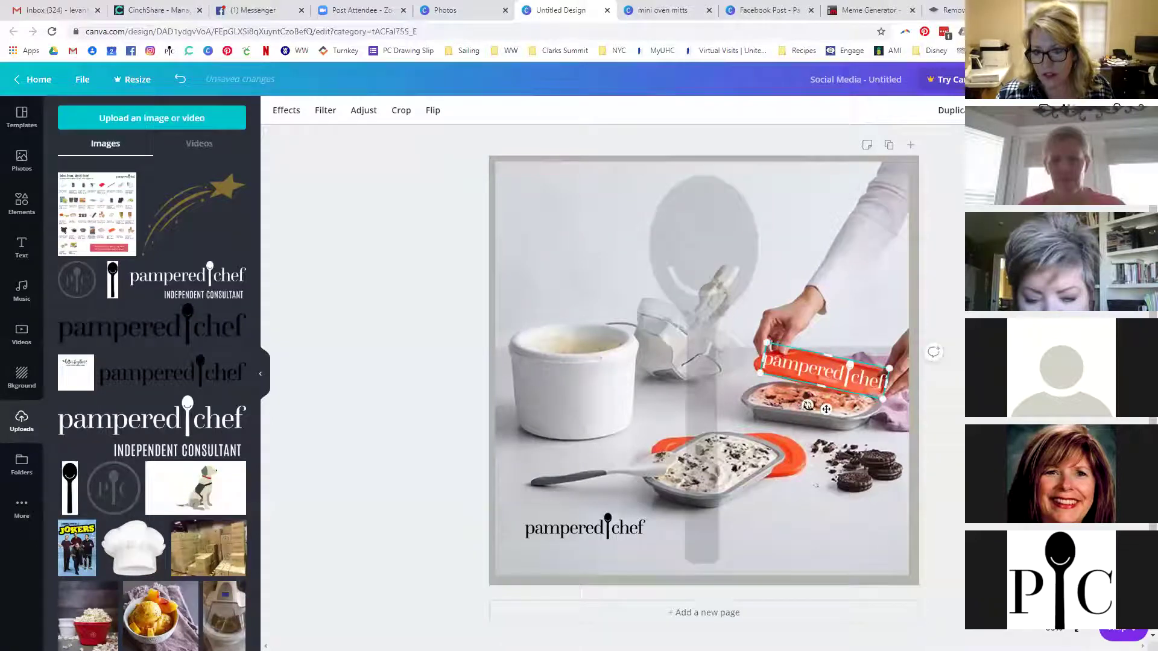
{"action": "left_click", "coordinate": [828, 554]}
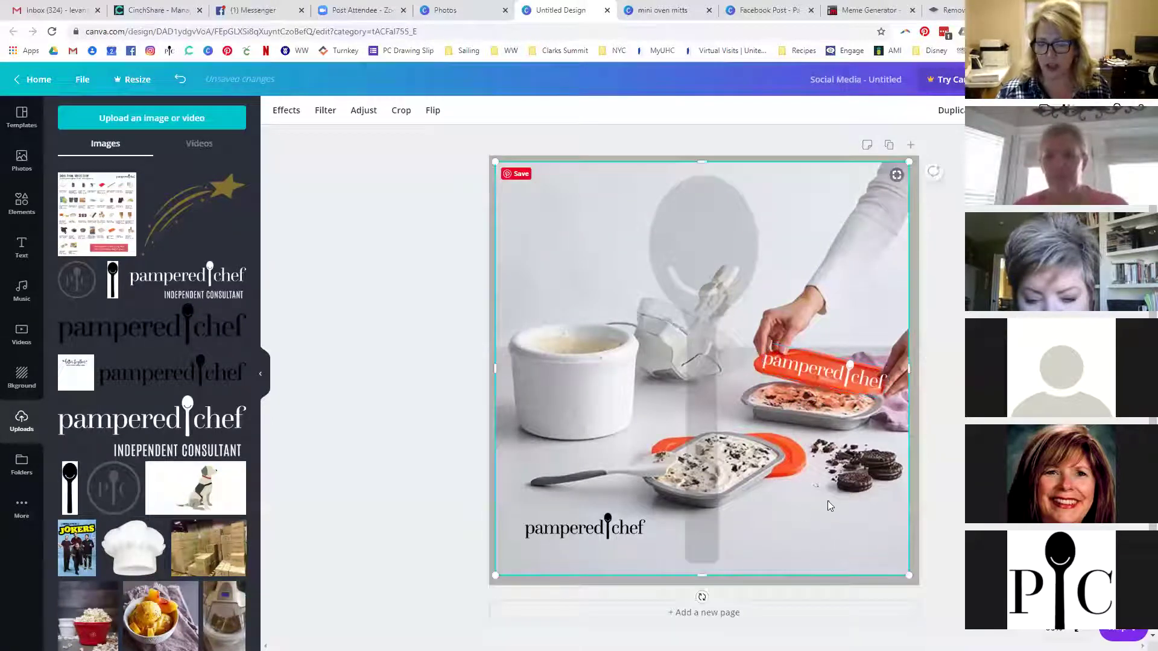